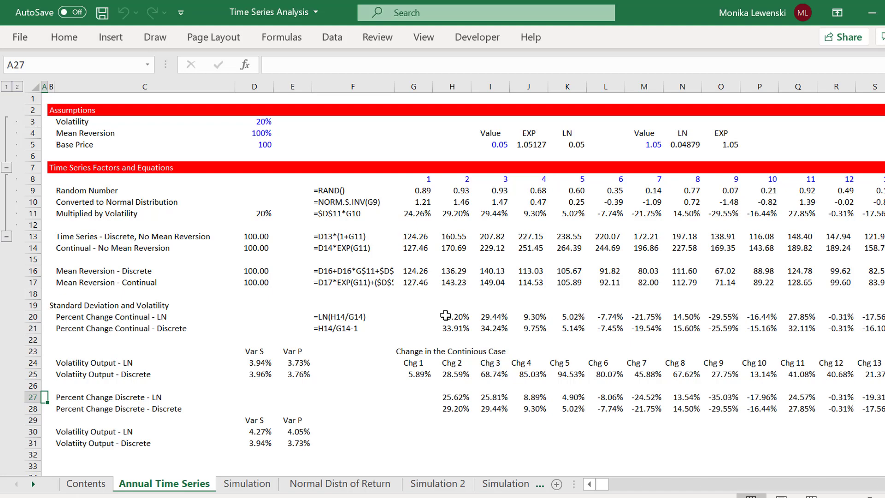
Look over the Simulation and Normal Distn of Return sheets and open the Simulation 2 sheet.
key("ctrl+Page_Down")
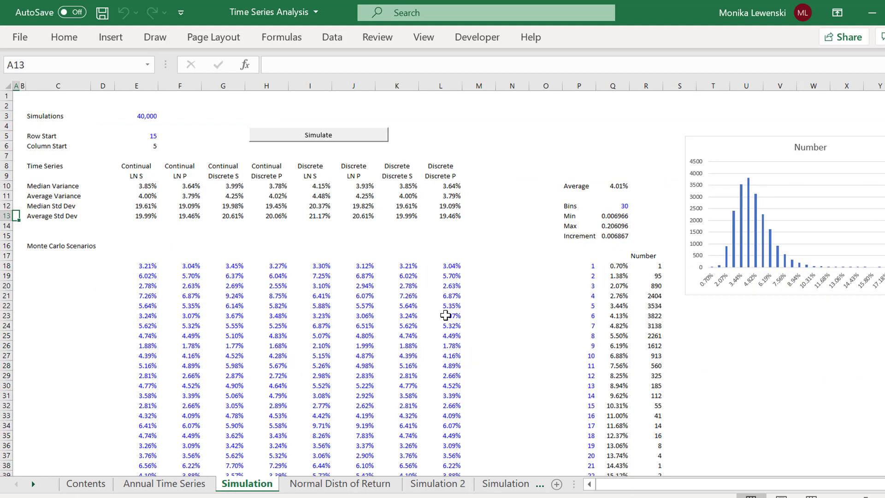
key("ctrl+Page_Down")
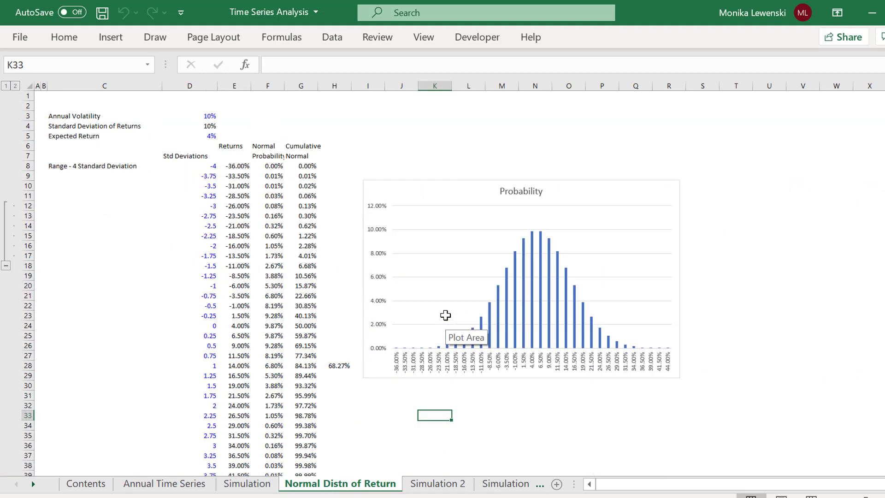
key("ctrl+Page_Up")
key("ctrl+Page_Down")
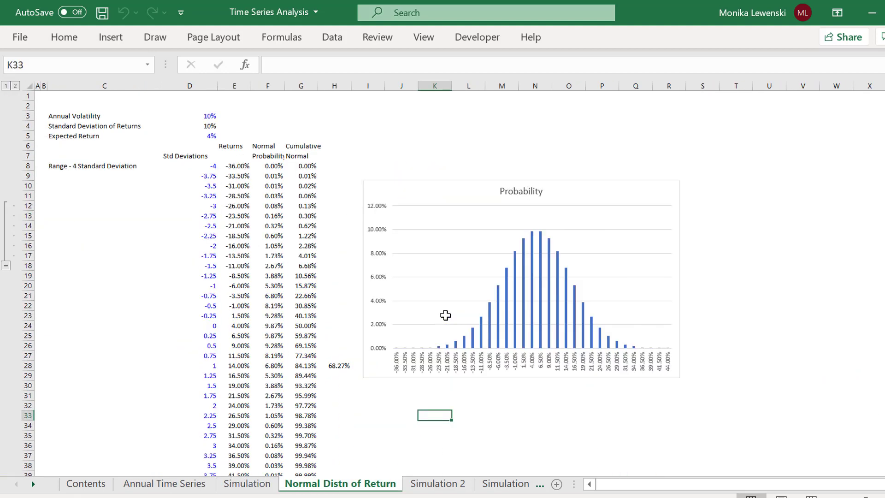
key("ctrl+Page_Up")
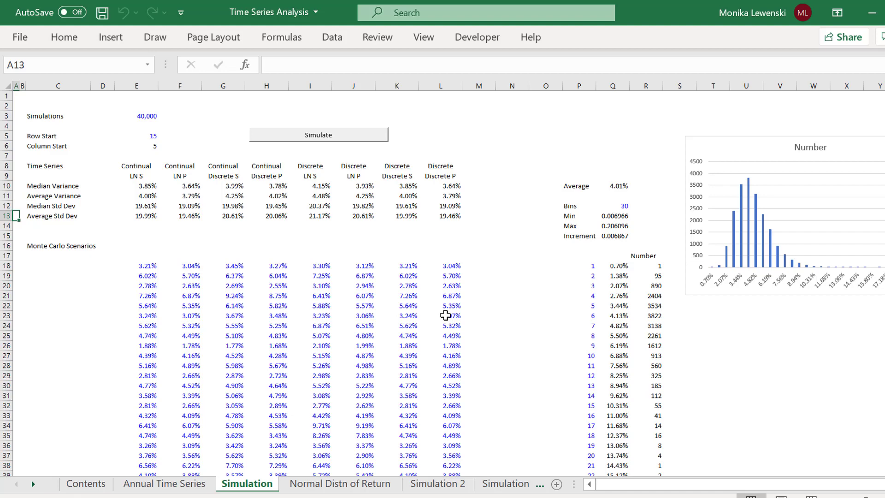
key("ctrl+Page_Down")
key("ctrl+Page_Down")
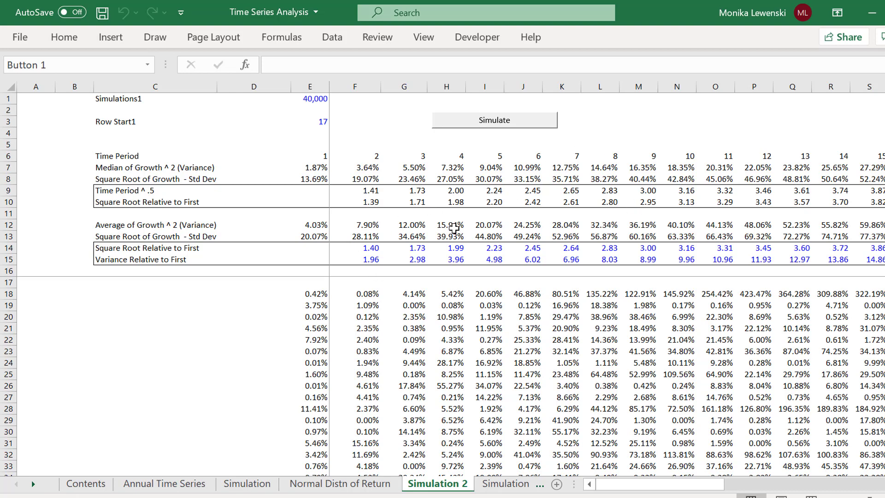
Examine the Square Root Relative to First formulas and the average-based standard deviation formulas for the first time periods.
left_click(438, 243)
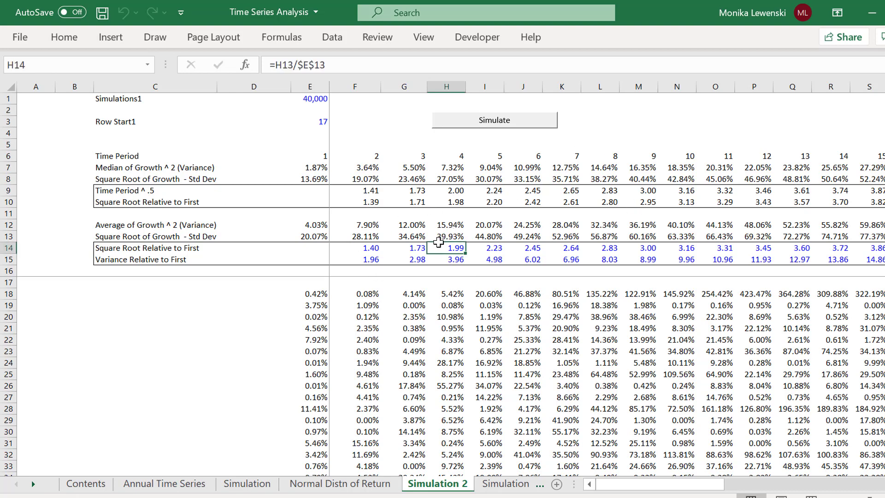
key("Left")
key("Left")
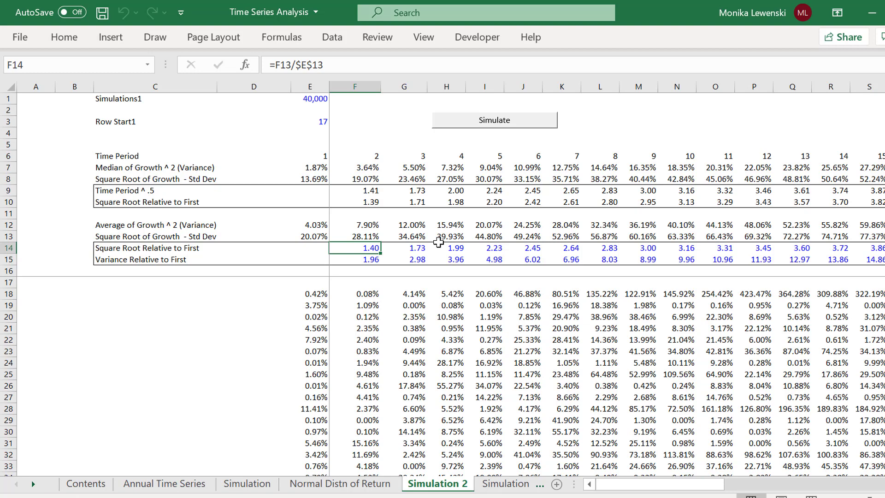
key("Up")
key("Left")
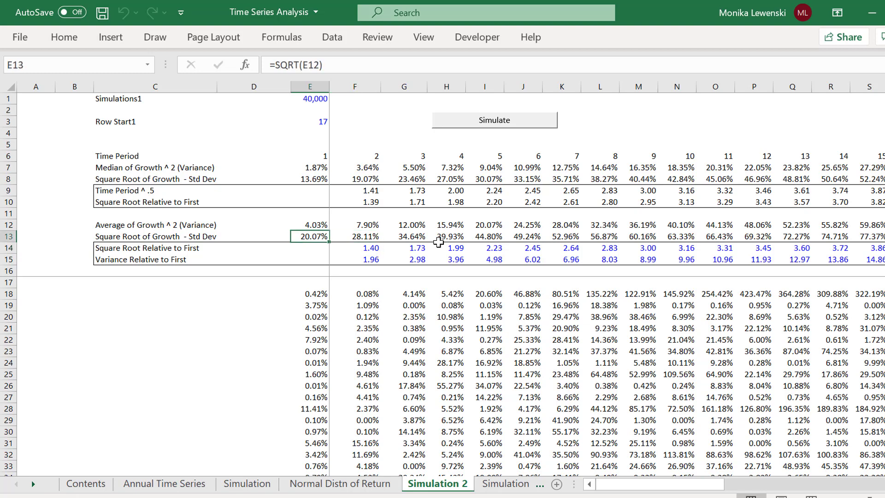
key("Right")
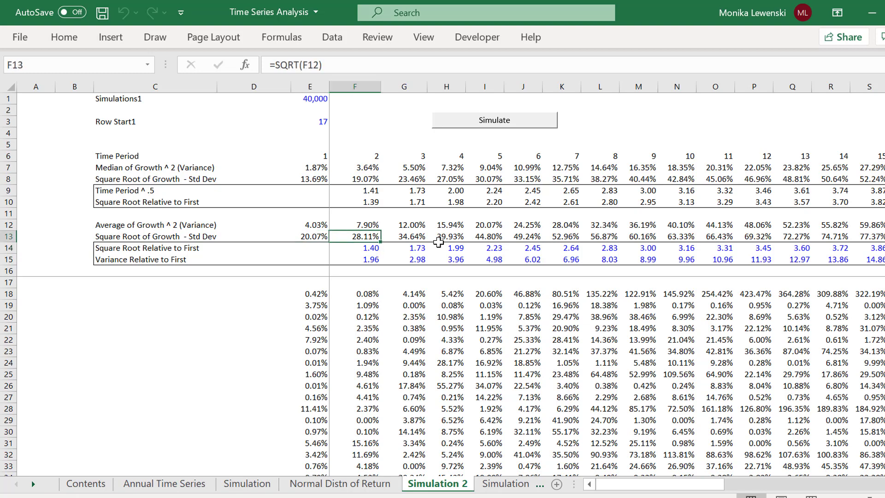
Enter the heading "Non Mean Reverting Series" in cell M1 of the Simulation 2 sheet.
key("Up")
key("Up")
key("Up")
key("Up")
key("Up")
key("Up")
key("Up")
key("Up")
key("Up")
key("Up")
key("Up")
key("Up")
key("Right")
key("Right")
key("Right")
key("Right")
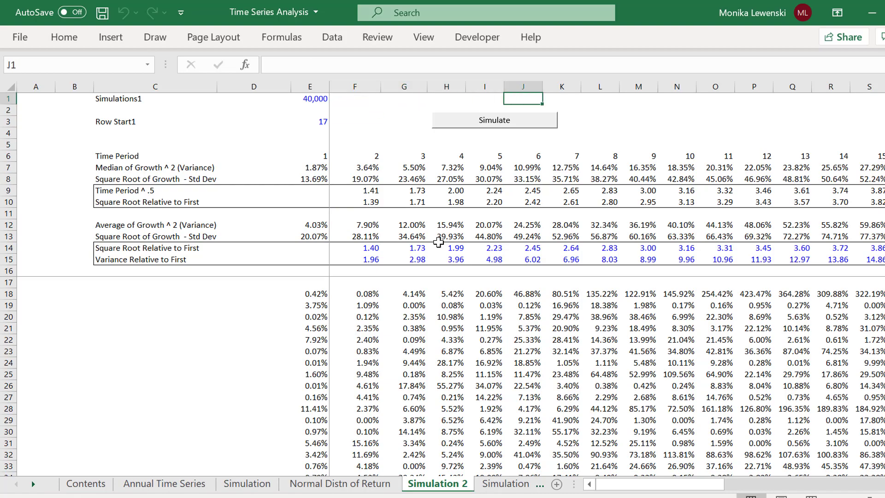
key("Right")
key("Right")
key("Right")
type("Non Mea")
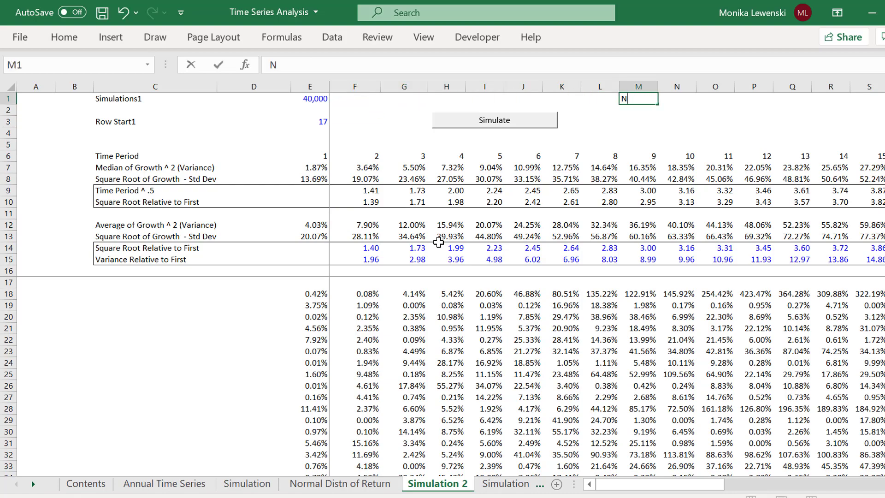
type("n Revertin")
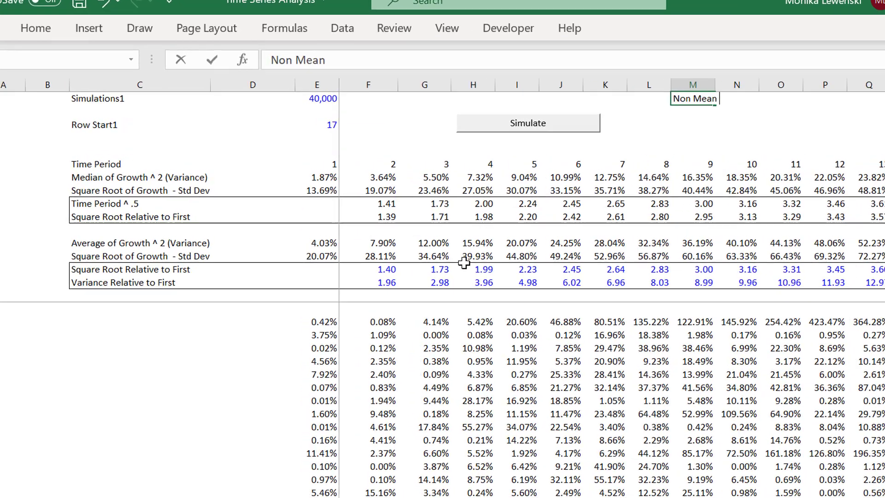
type("g Series")
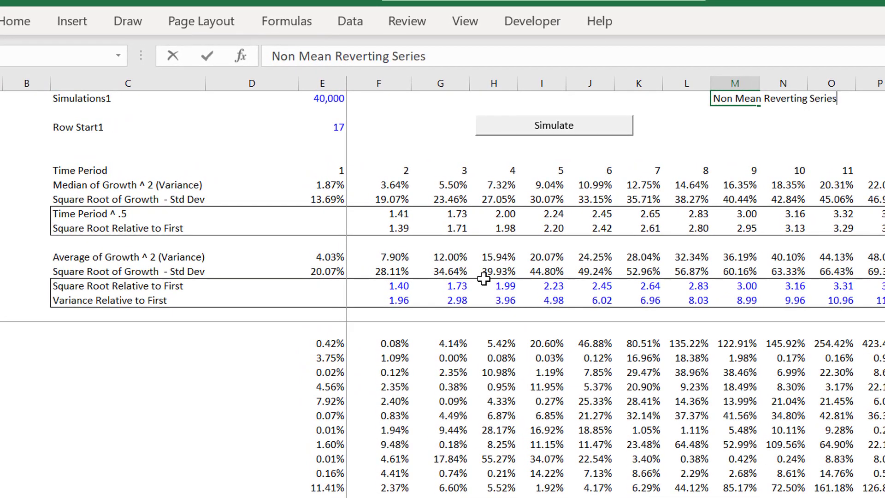
key("Return")
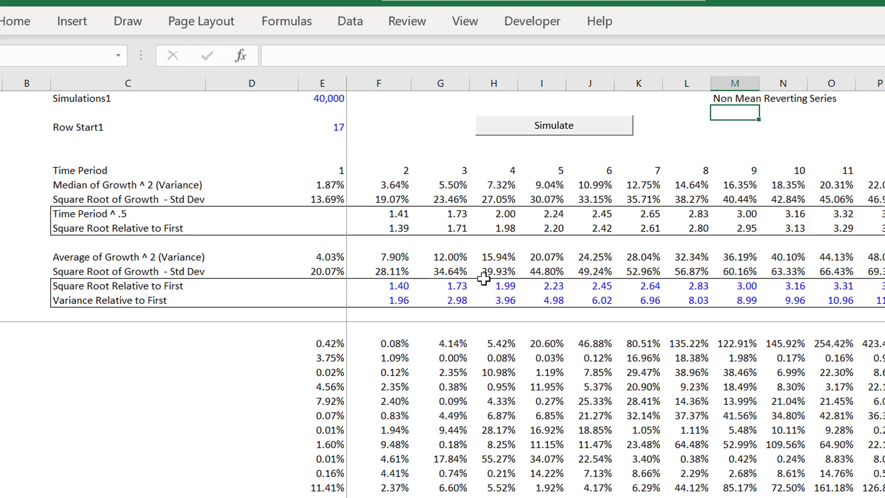
Enter the note "Variance increases directly in proportion to time" in cell M2, below the heading.
type("Variance ")
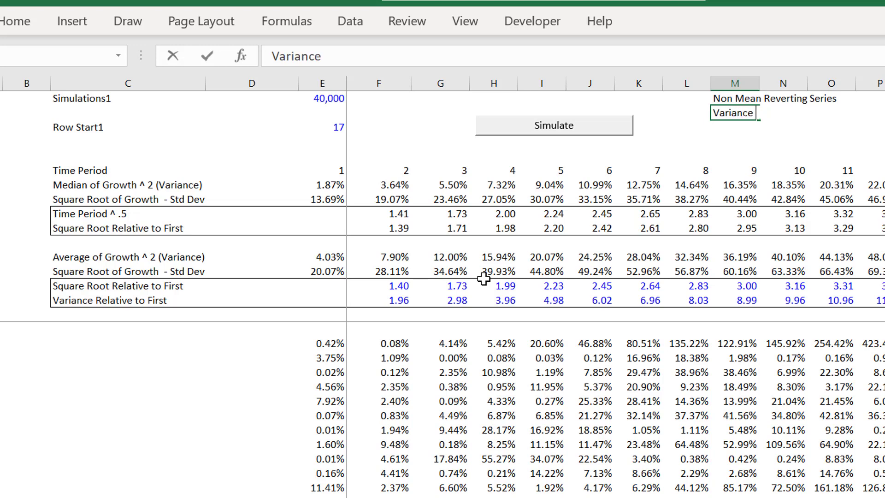
type("increas")
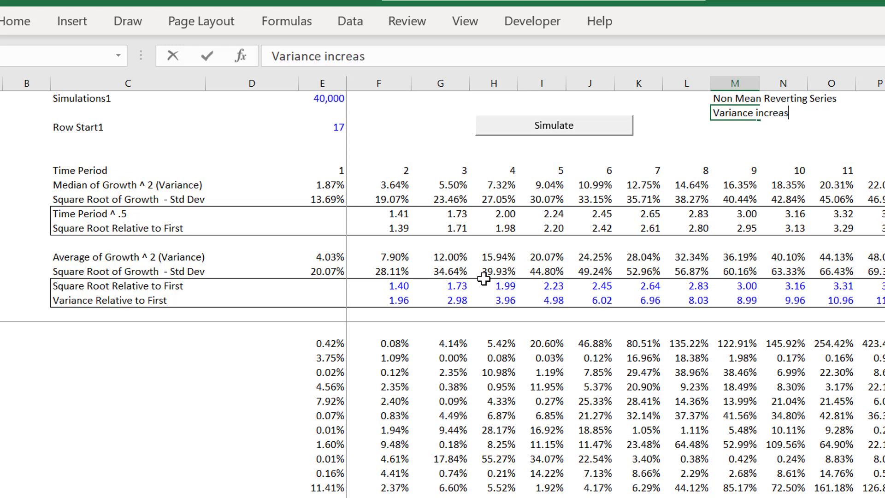
type("es o")
key("BackSpace")
type("wi")
key("BackSpace")
key("BackSpace")
type("ditr")
type("e")
key("BackSpace")
key("BackSpace")
key("BackSpace")
type("rectly in ")
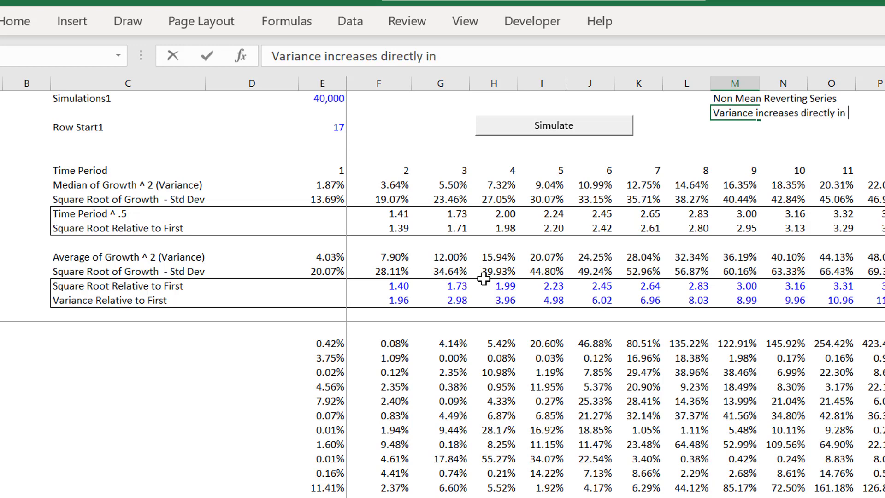
type("proportion to")
type("time")
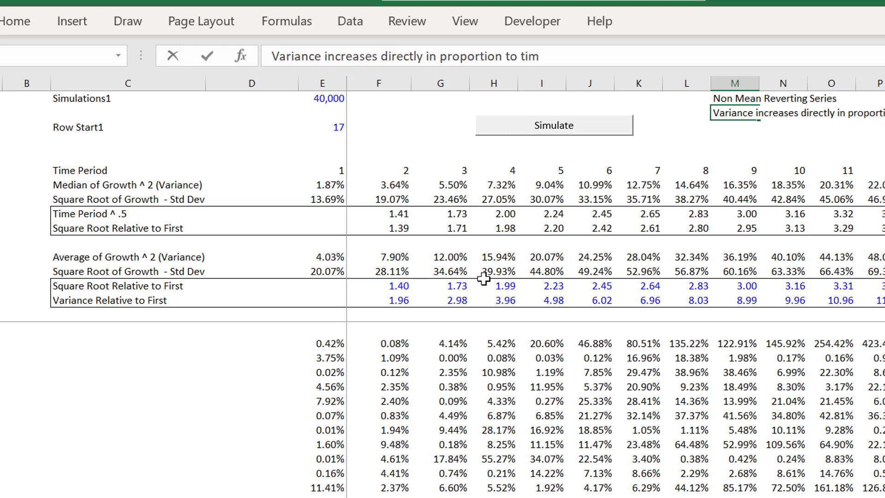
key("Return")
Examine the average-based standard deviation formulas in row 13 for time periods 1 and 2.
key("Return")
key("Down")
key("Down")
key("Down")
key("Down")
key("Down")
key("Down")
key("Down")
key("Down")
key("Down")
key("Down")
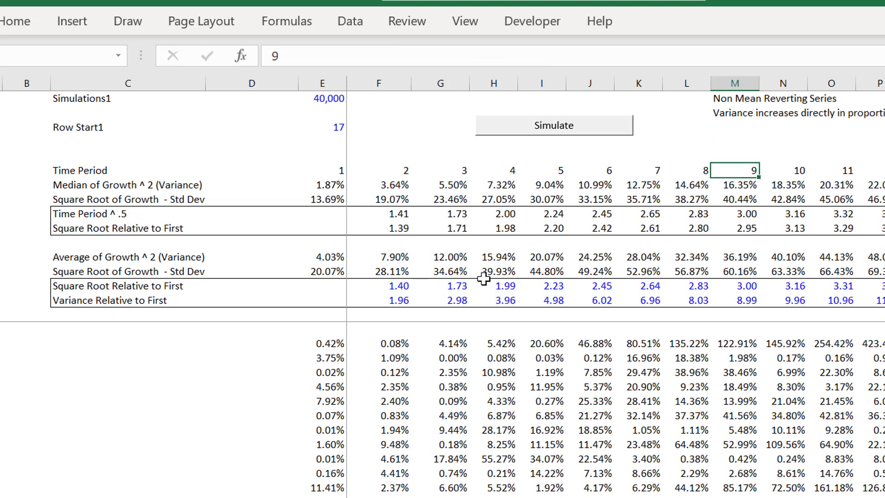
key("Left")
key("Left")
key("Left")
key("Left")
key("Left")
key("Left")
key("Left")
key("Left")
key("Left")
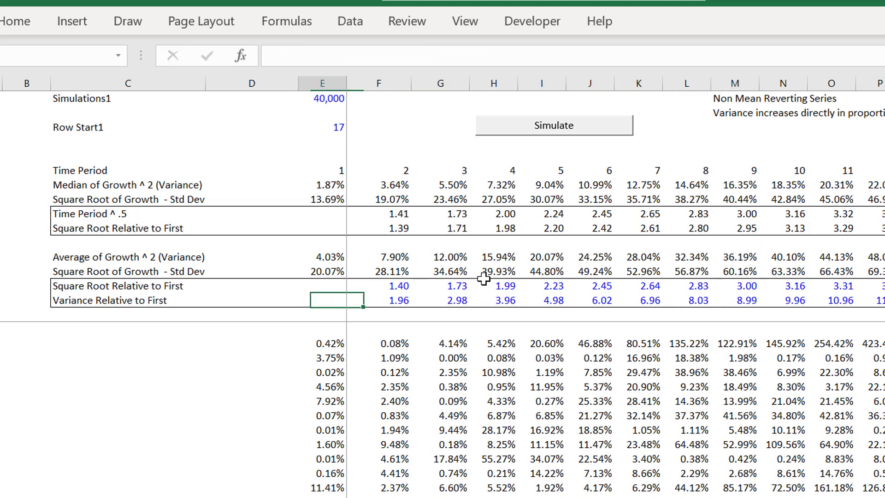
key("Up")
key("Up")
key("Right")
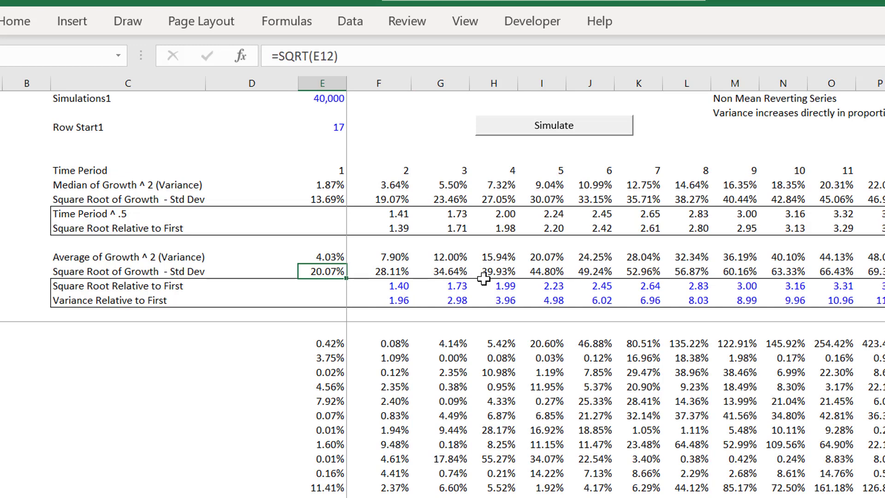
key("Down")
key("Down")
key("Up")
key("Up")
key("Right")
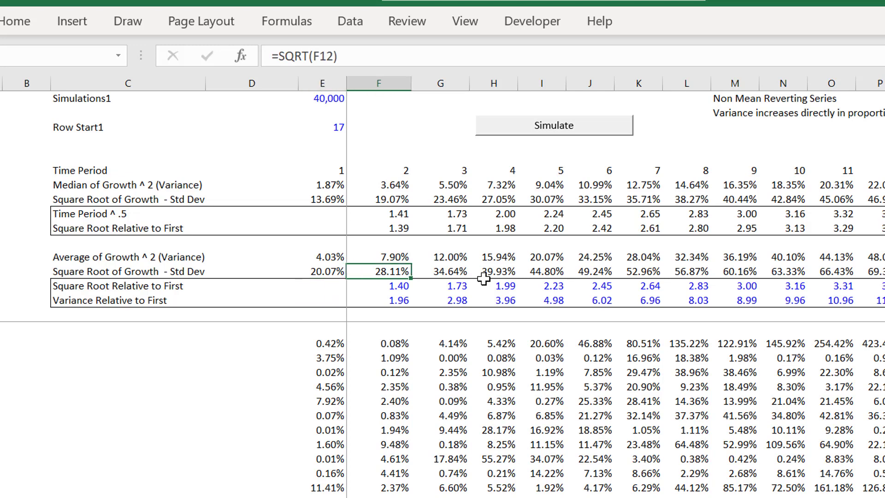
Compare the Average of Growth ^ 2 (Variance) cells for time periods 1 and 2 in row 12.
key("Up")
key("Left")
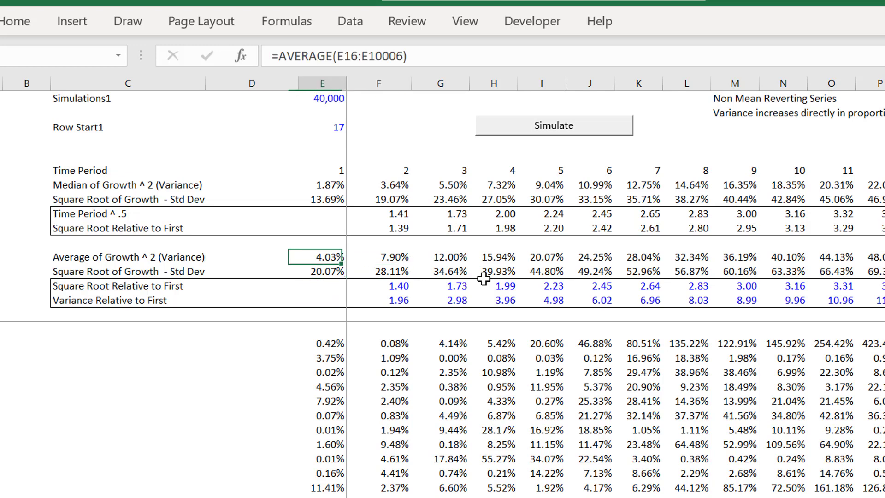
key("Right")
key("Left")
key("Right")
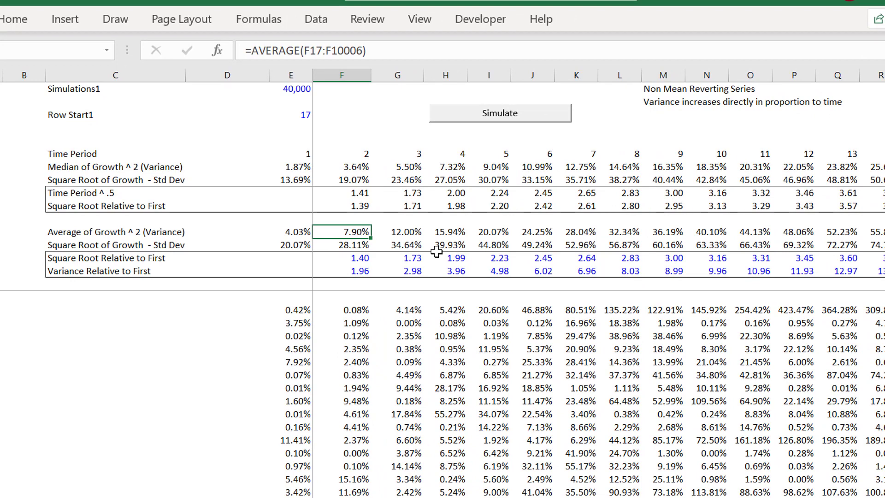
key("Left")
key("Right")
key("Left")
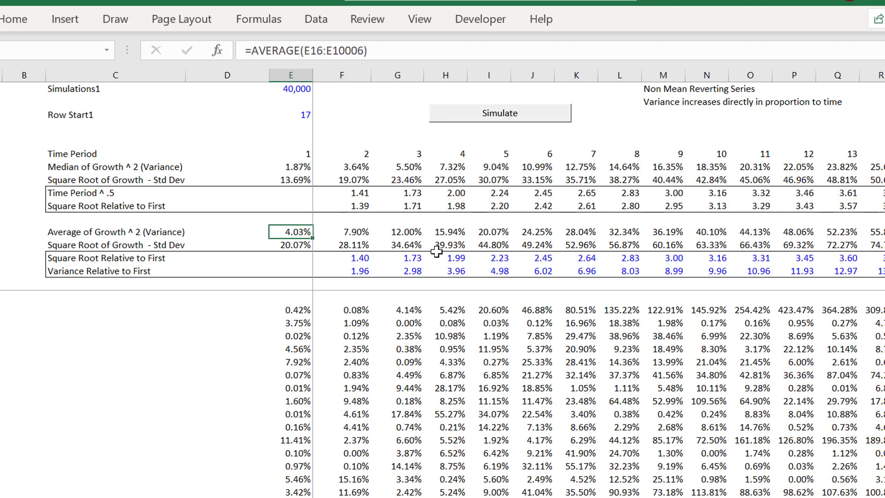
key("Right")
key("Left")
key("Right")
Check time period 2's average variance in F12 against its Variance Relative to First formula in F15.
key("Down")
key("Down")
key("Down")
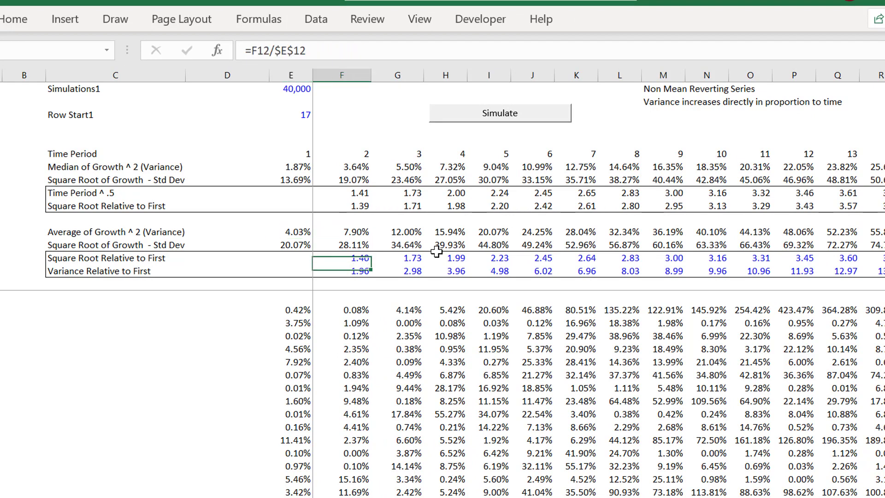
key("Up")
key("Up")
key("Up")
key("Left")
key("Right")
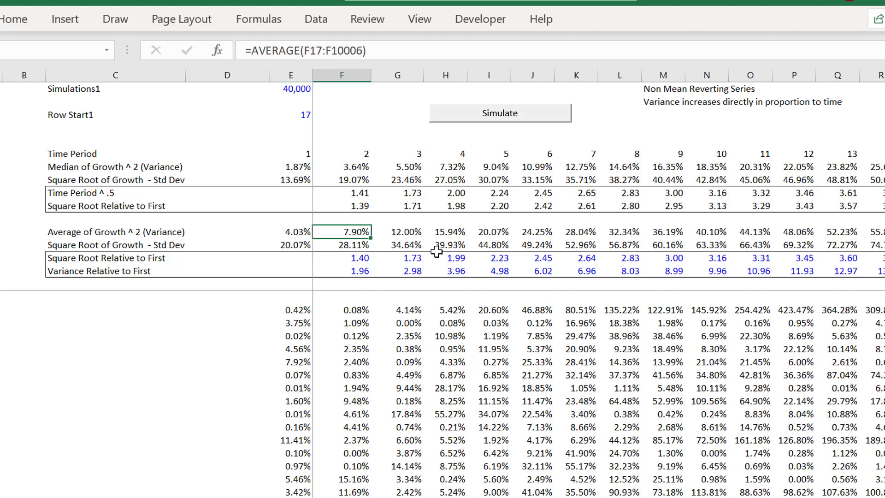
key("Down")
key("Down")
key("Down")
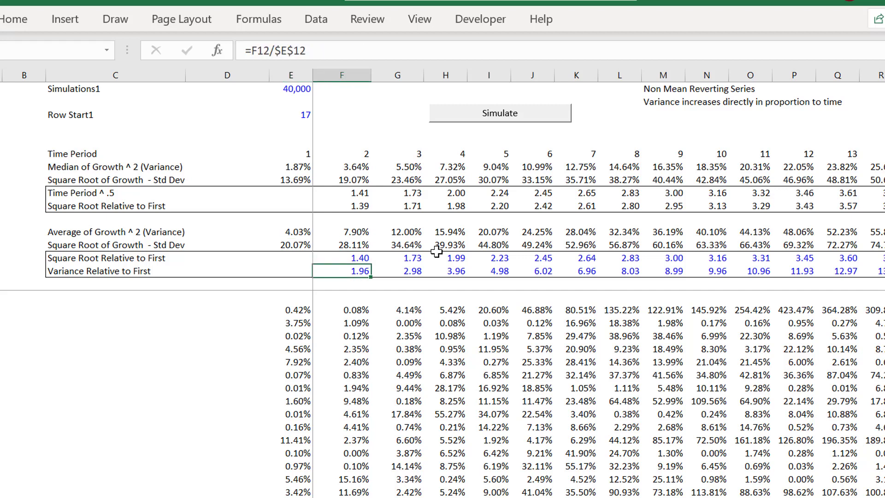
Check time period 3's average variance in column G against its relative-to-first ratios and the earlier periods.
key("Up")
key("Up")
key("Up")
key("Right")
key("Down")
key("Down")
key("Down")
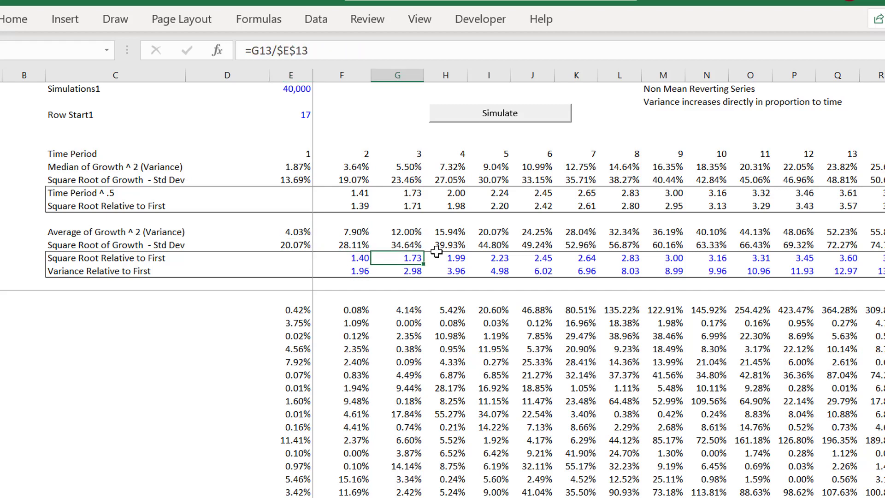
key("Up")
key("Up")
key("Up")
key("Left")
key("Left")
key("Right")
key("Right")
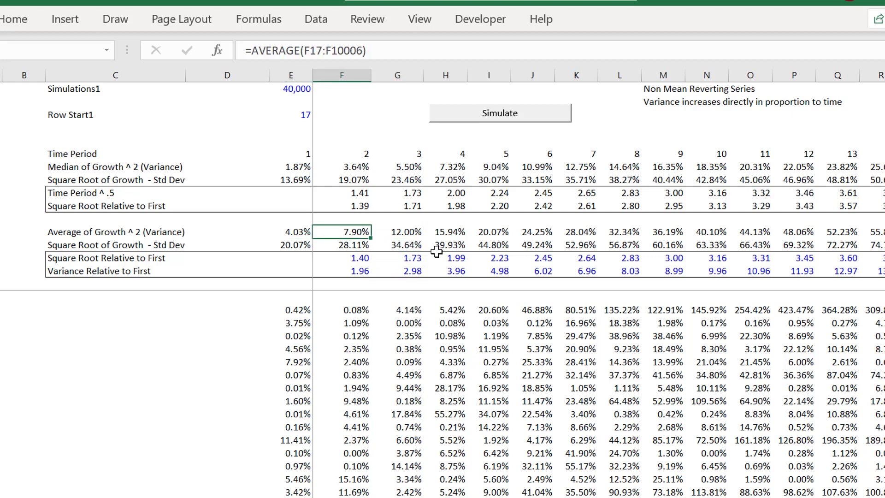
key("Down")
key("Down")
key("Down")
key("Up")
key("Up")
key("Up")
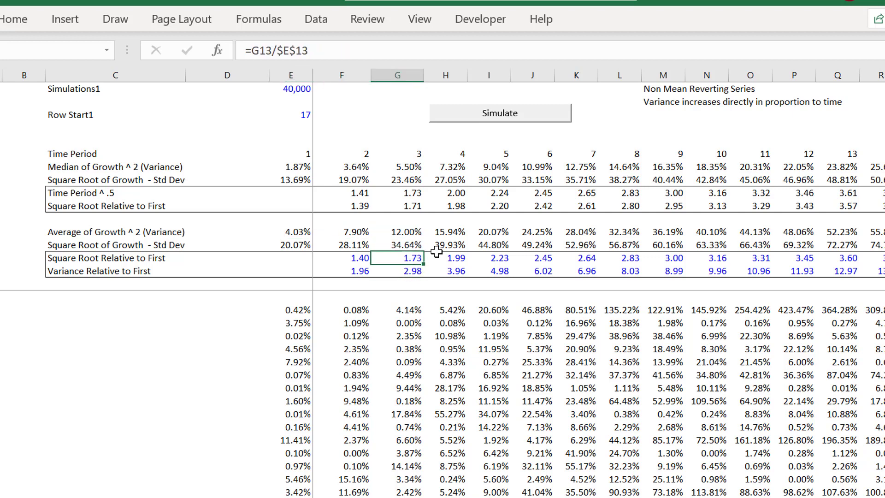
Compare the average variances across row 12 from time period 1 through time period 5.
key("Right")
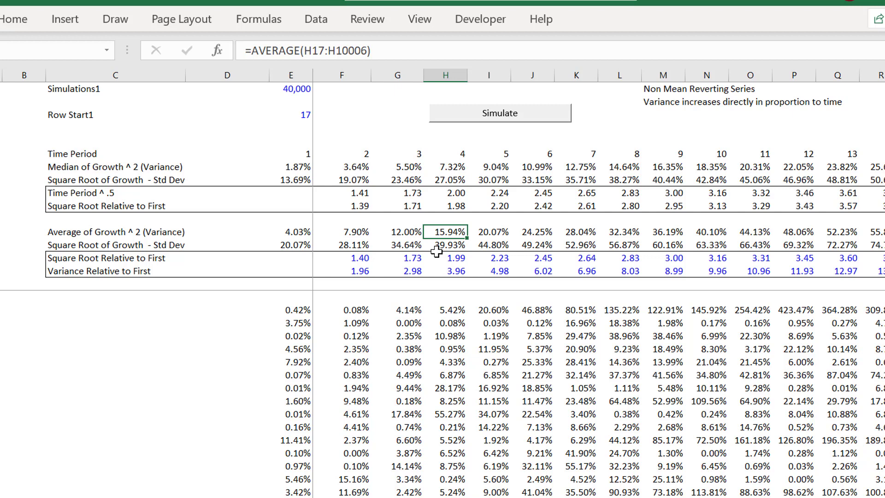
key("Left")
key("Left")
key("Left")
key("Right")
key("Right")
key("Right")
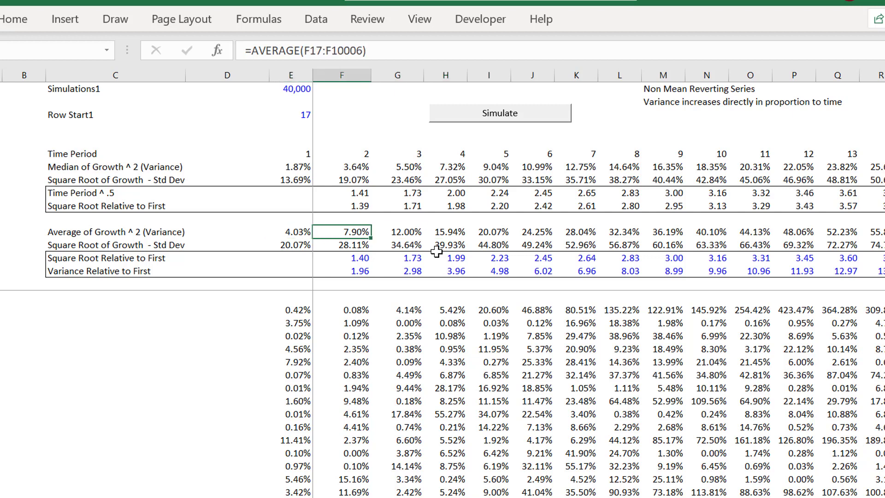
key("Left")
key("Right")
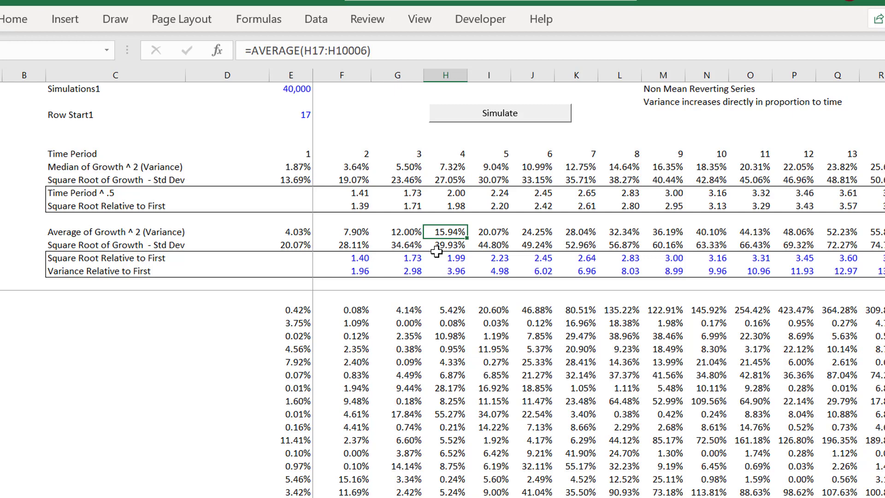
key("Right")
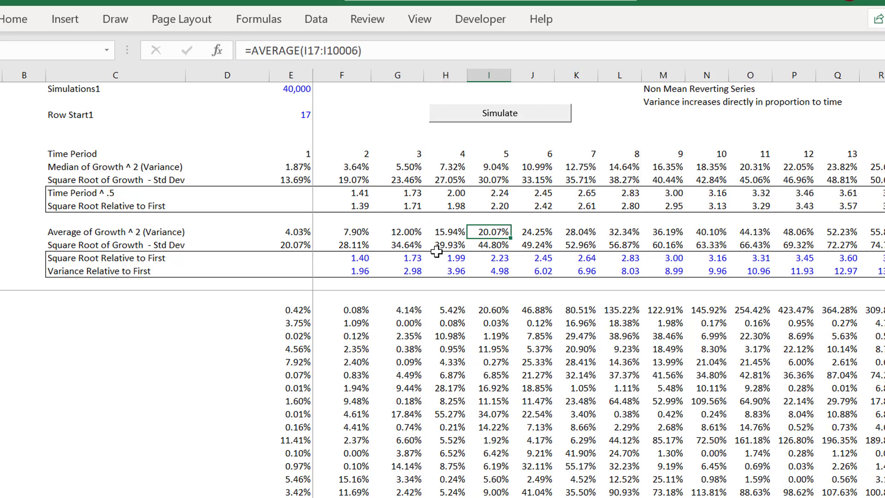
Check the Variance Relative to First formulas for time periods 5 and 6 in I15 and J15.
key("Down")
key("Down")
key("Down")
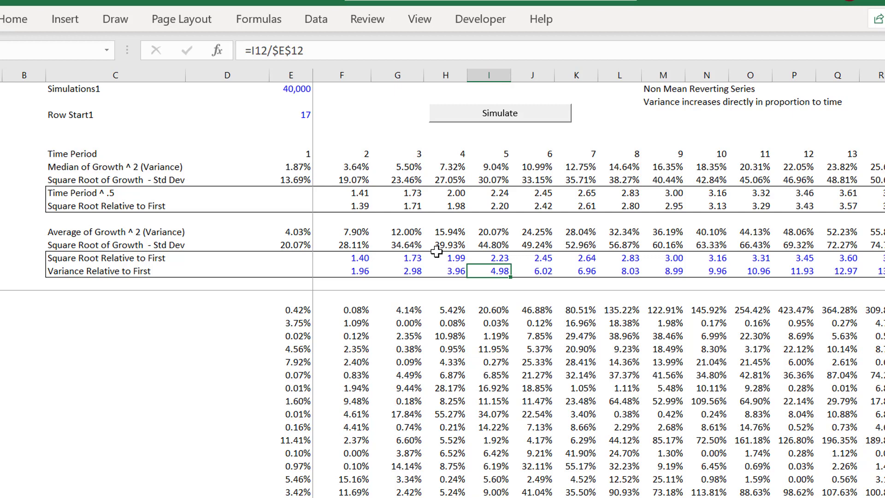
key("Right")
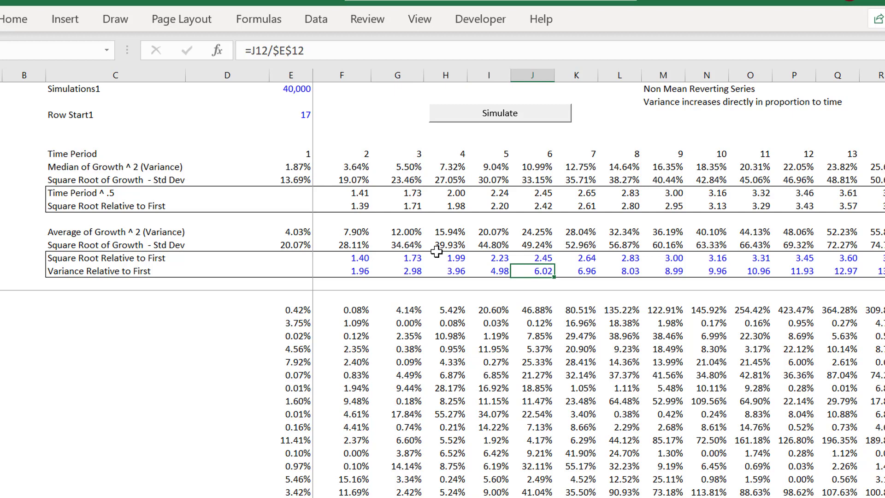
Compare the Variance Relative to First ratios in row 15 across time periods 4 through 9.
key("Left")
key("Left")
key("Right")
key("Right")
key("Left")
key("Right")
key("Right")
key("Left")
key("Right")
key("Right")
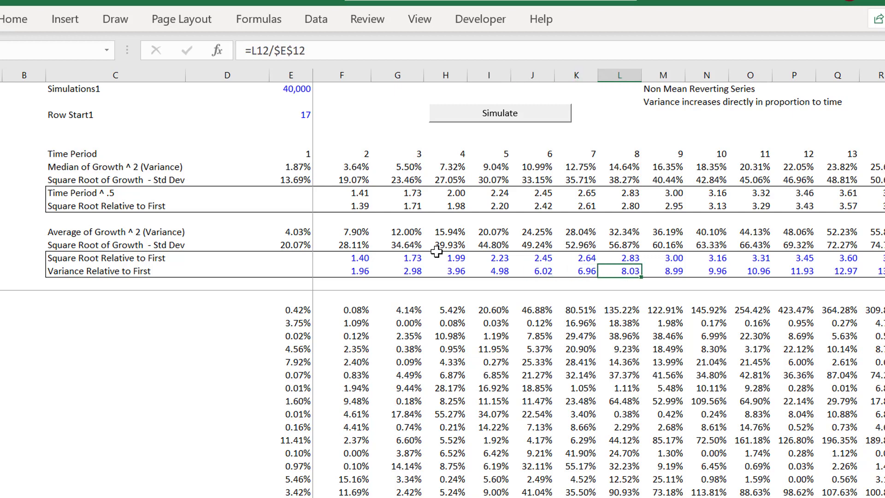
key("Left")
key("Right")
key("Right")
key("Left")
key("Left")
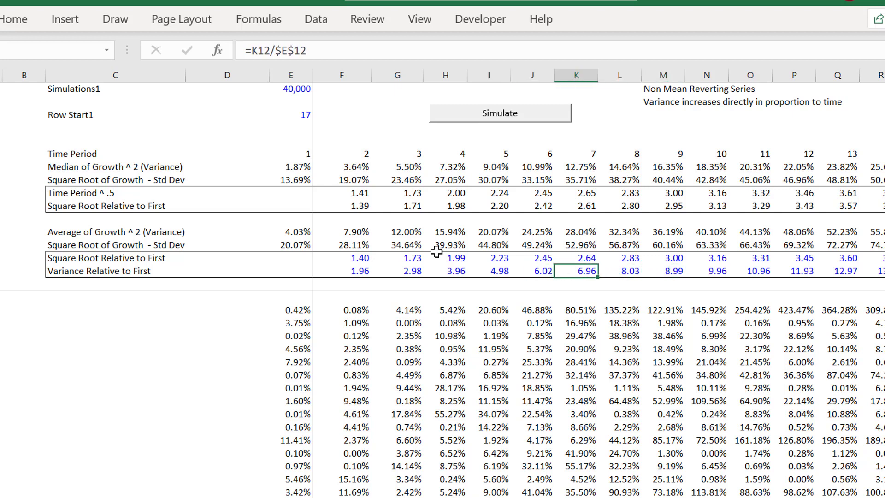
Look at the Simulations1 count in E1.
key("Up")
key("Up")
key("Up")
key("Up")
key("Up")
key("Up")
key("Up")
key("Up")
key("Up")
key("Up")
key("Up")
key("Up")
key("Up")
key("Up")
key("Left")
key("Left")
key("Left")
key("Left")
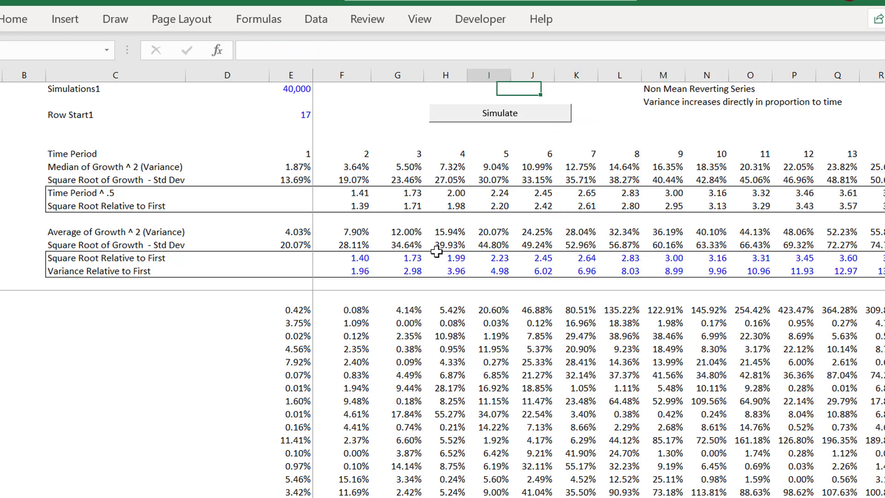
key("Left")
key("Left")
Review time period 2's Variance Relative to First formula in F15.
key("Down")
key("Down")
key("Down")
key("Down")
key("Down")
key("Down")
key("Down")
key("Down")
key("Down")
key("Down")
key("Down")
key("Down")
key("Down")
key("Down")
key("Down")
key("Down")
key("Down")
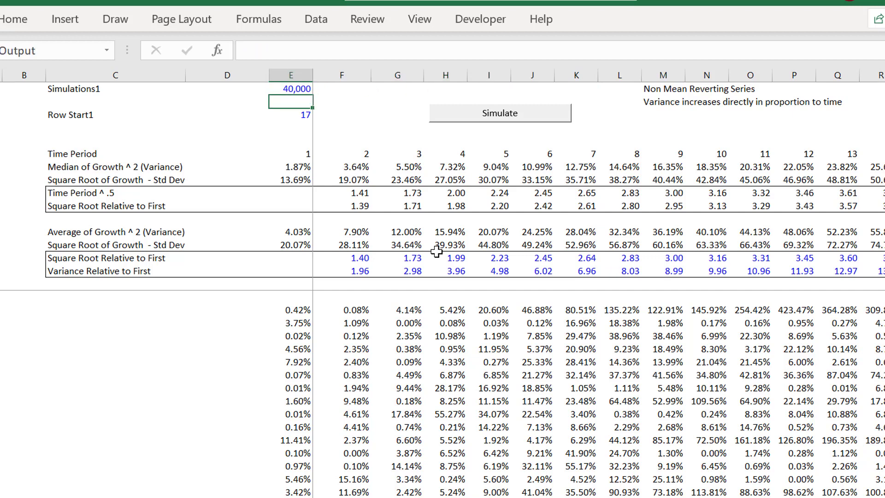
key("Right")
key("Up")
key("Up")
key("Up")
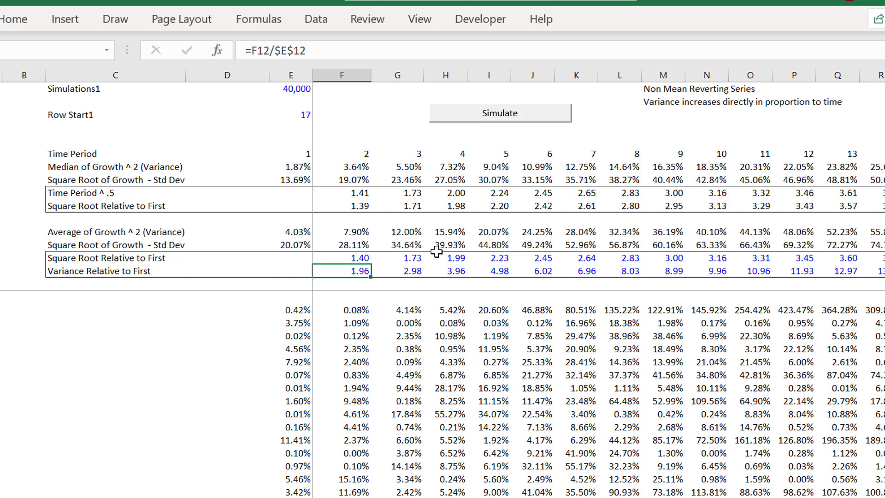
Compare the Square Root Relative to First ratios in row 14 with the standard deviations above them for time periods 1 to 3.
key("Up")
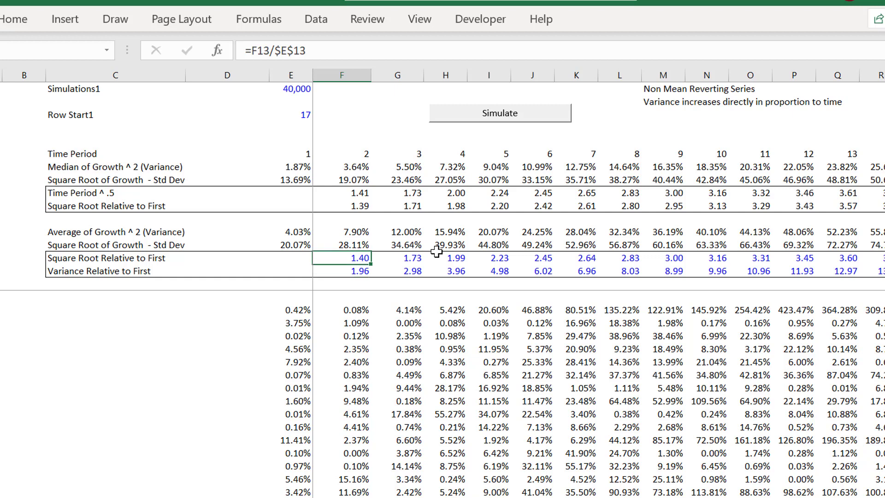
key("Left")
key("Up")
key("Down")
key("Right")
key("Up")
key("Left")
key("Right")
key("Right")
key("Down")
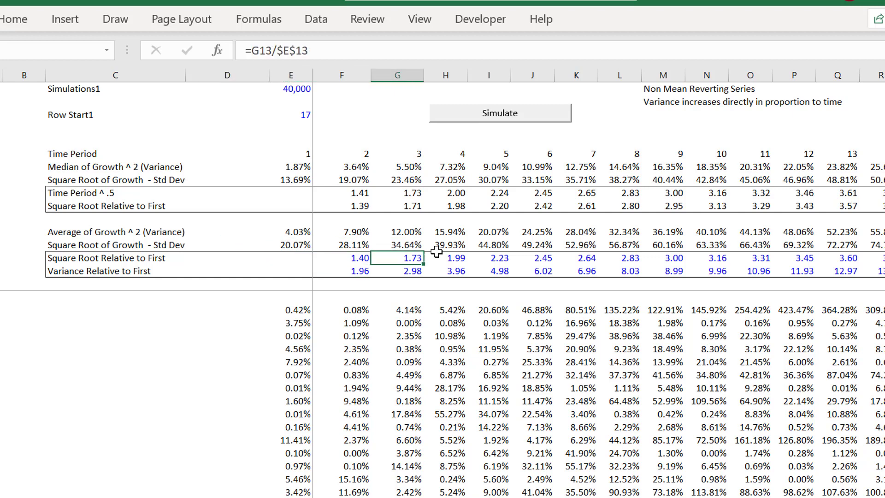
Inspect which cells time period 2's Square Root Relative to First formula in F14 refers to, leaving it unchanged.
key("Down")
key("Left")
key("Up")
key("F2")
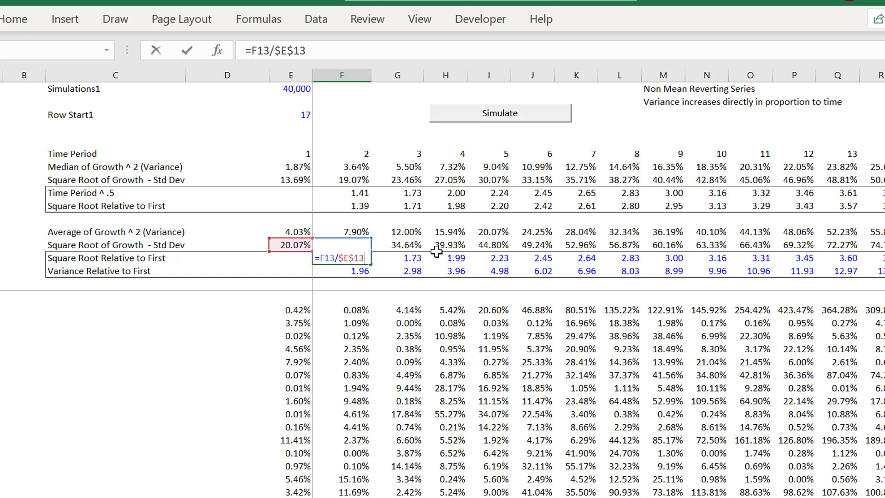
key("Escape")
Check time period 2's median-based Square Root Relative to First in F10 against Time Period ^ .5 in F9.
key("Up")
key("Up")
key("Up")
key("Up")
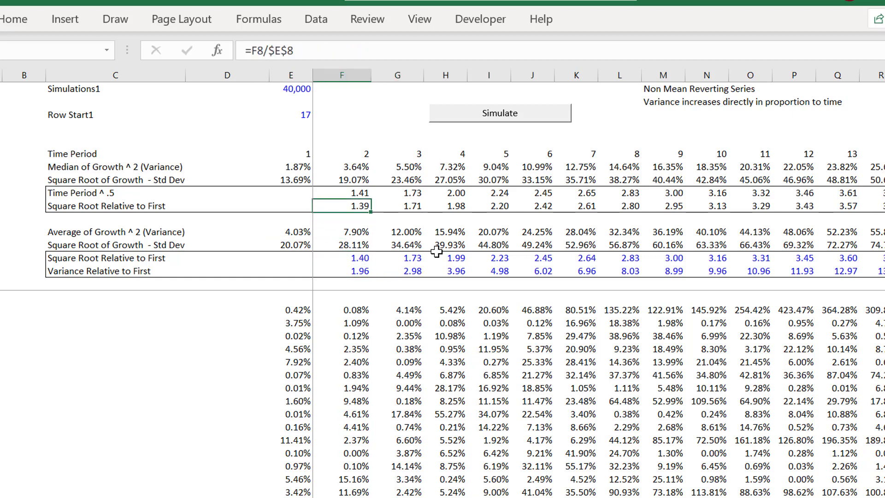
key("Up")
Compare the average-based Square Root of Growth - Std Dev cells for time periods 1 and 2 in row 13.
key("Down")
key("Down")
key("Down")
key("Left")
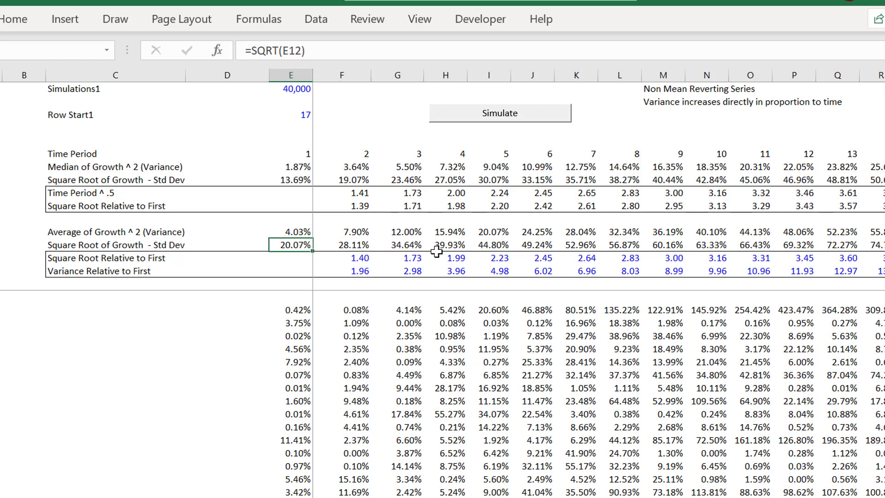
key("Right")
key("Left")
key("Right")
key("Left")
key("Right")
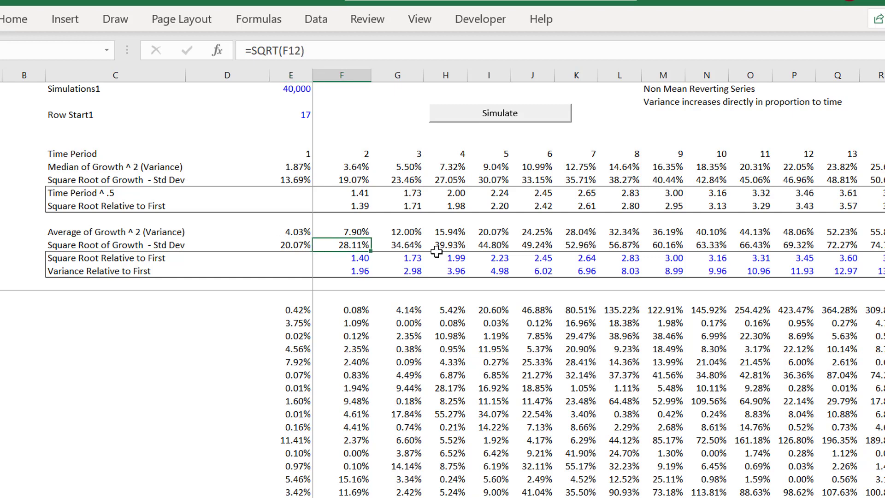
Compare the standard deviations across row 13 from time period 1 through time period 5.
key("Right")
key("Left")
key("Left")
key("Right")
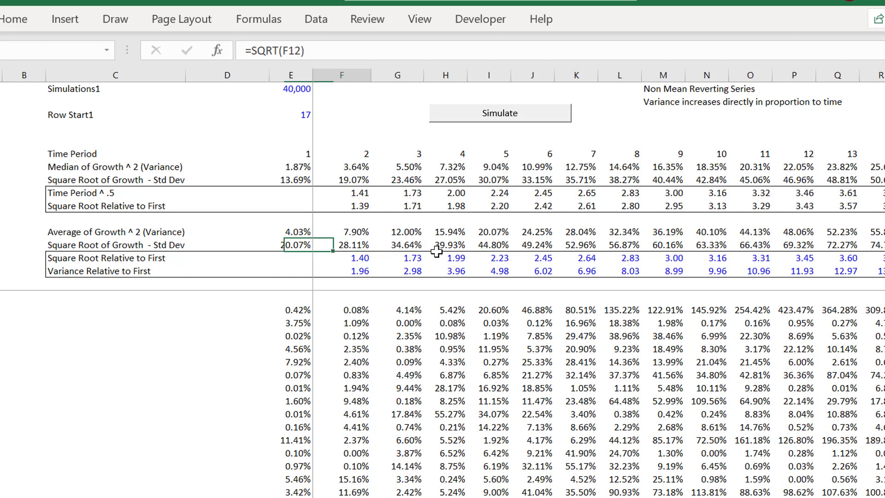
key("Right")
key("Right")
key("Right")
key("Left")
key("Left")
key("Left")
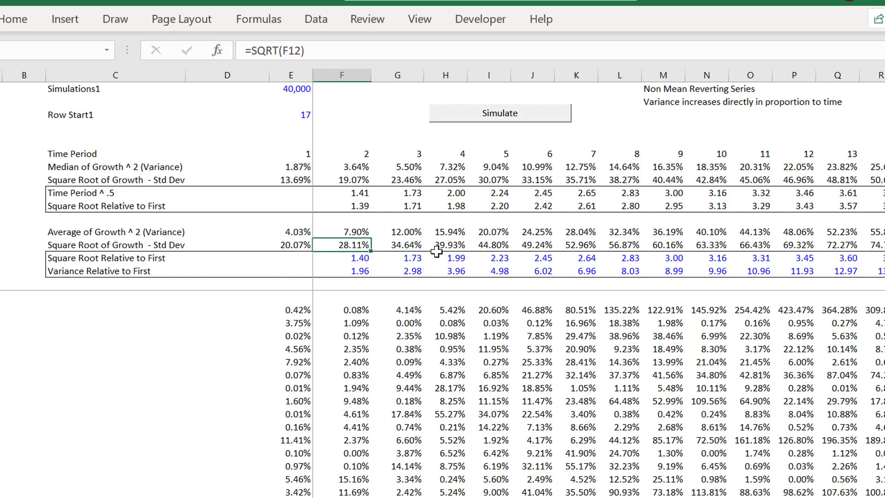
Check time period 2's standard deviation ratio in F14 against its average variance in F12.
key("Down")
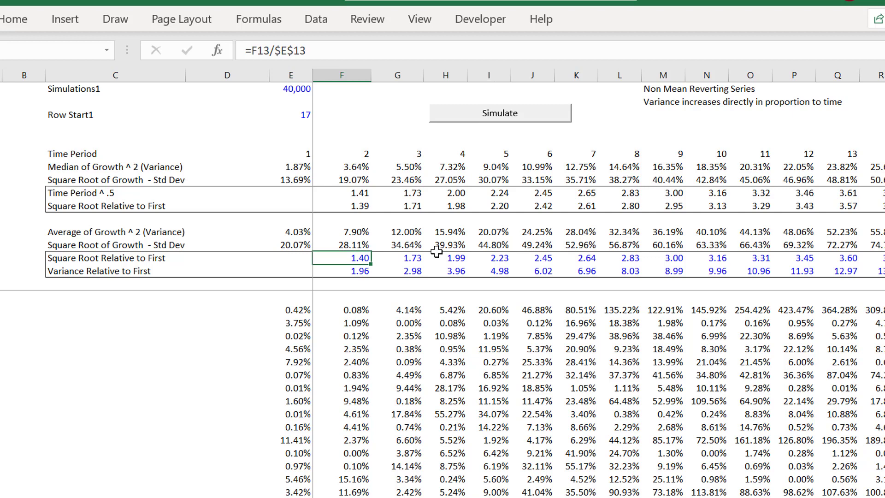
key("Up")
key("Up")
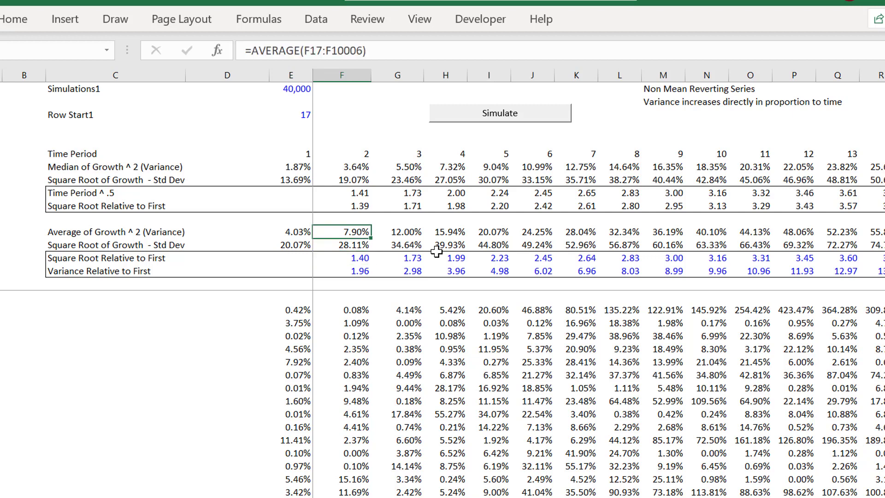
Examine the Time Period ^ .5 formulas in row 9 for time periods 2 through 4.
key("Up")
key("Up")
key("Up")
key("Right")
key("Right")
key("Left")
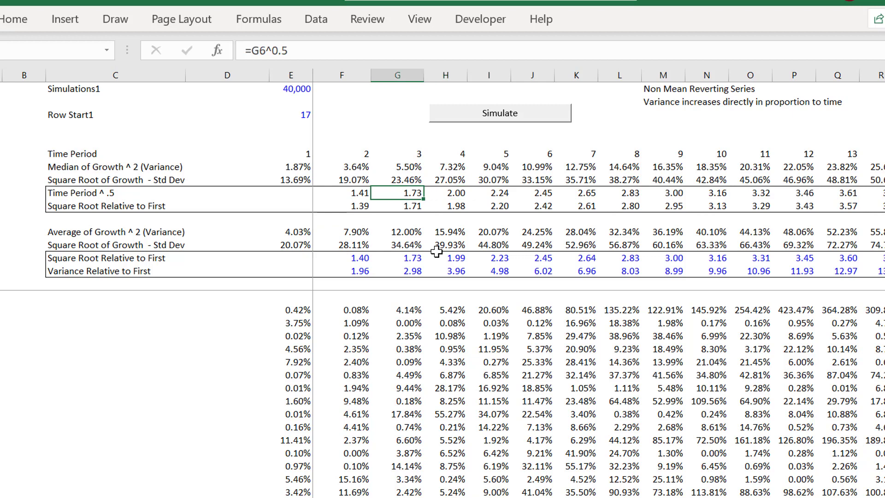
key("Left")
Review the average-based Square Root Relative to First ratios along row 14 from time period 2 through time period 10.
key("Down")
key("Down")
key("Down")
key("Down")
key("Down")
key("Down")
key("Up")
key("Right")
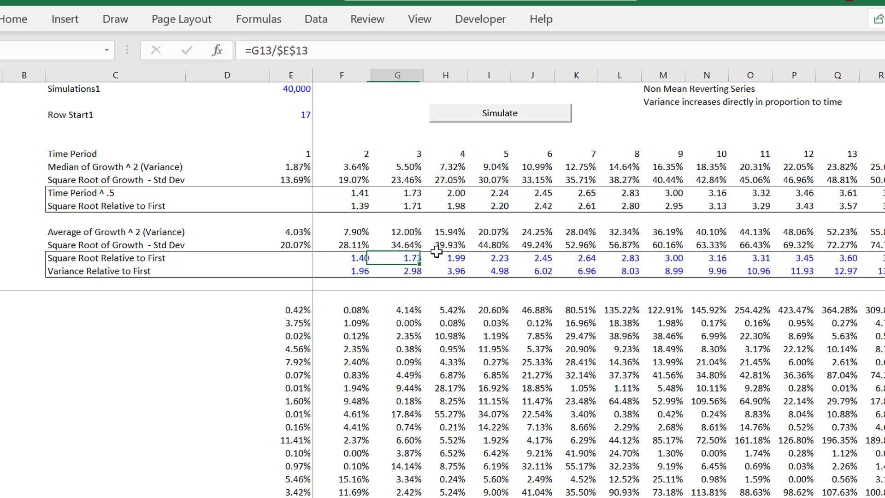
key("Right")
key("Right")
key("Right")
key("Right")
key("Right")
key("Right")
key("Right")
key("Left")
key("Left")
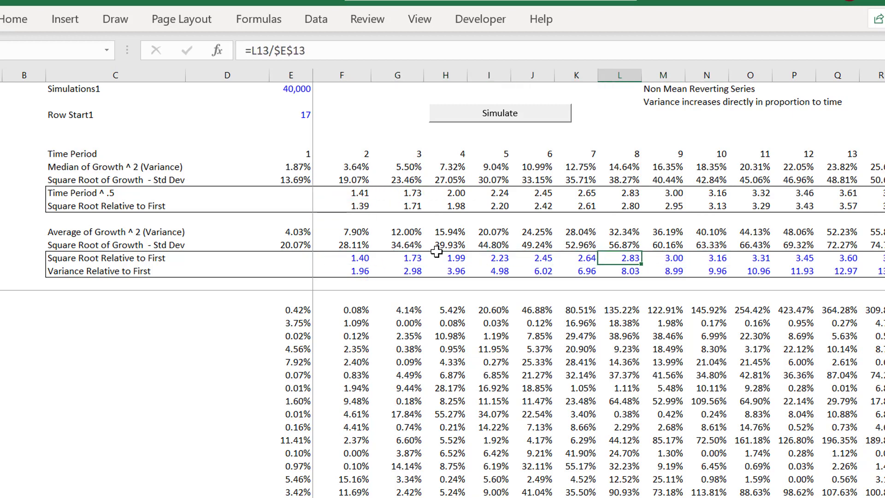
Examine the simulation inputs in column E, from Simulations1 in E1 down to Row Start1 in E3.
key("Left")
key("Left")
key("Left")
key("Left")
key("Left")
key("Left")
key("Left")
key("Left")
key("Left")
key("Left")
key("Left")
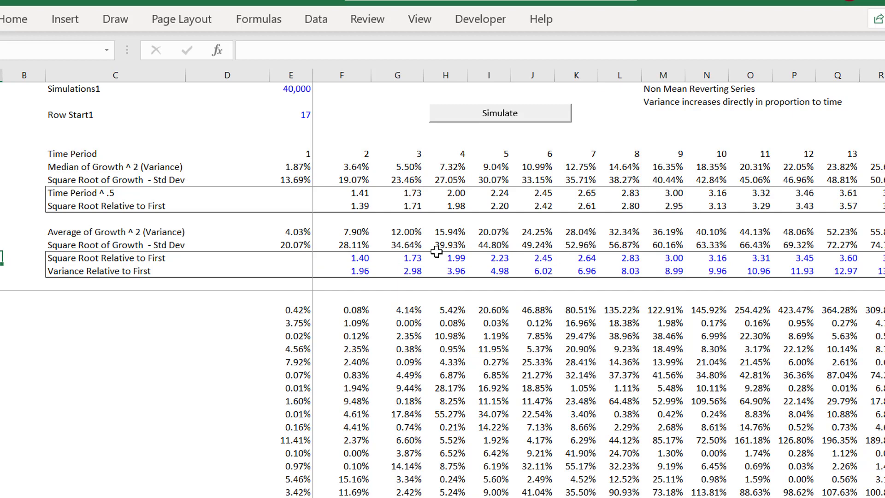
key("Up")
key("Up")
key("Up")
key("Up")
key("Up")
key("Up")
key("Up")
key("Up")
key("Up")
key("Up")
key("Up")
key("Up")
key("Up")
key("Right")
key("Right")
key("Right")
key("Right")
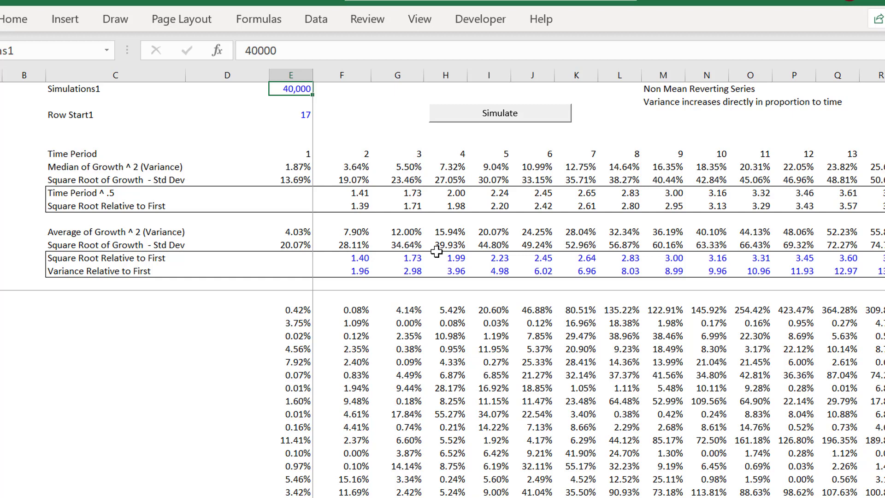
key("Down")
key("Down")
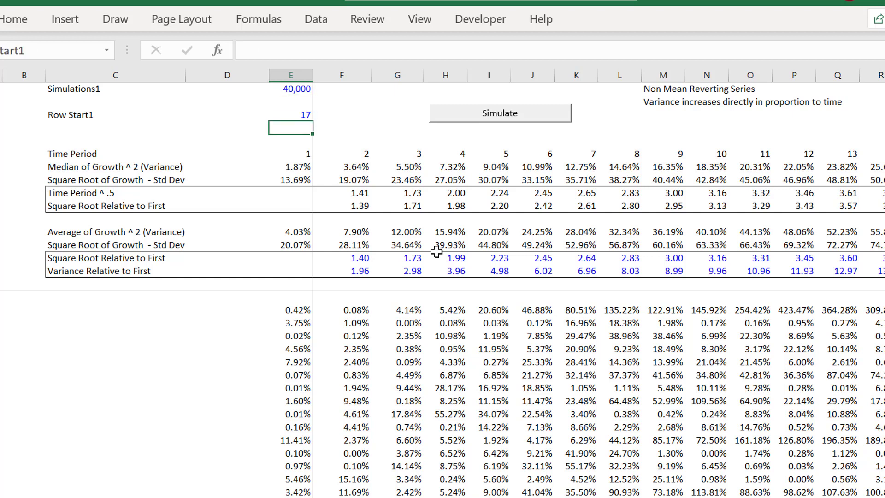
Add the note "Volatility increases with Square Root of Time" in M3, directly below the note on variance.
key("Right")
key("Right")
key("Right")
key("Right")
key("Right")
key("Right")
key("Right")
key("Right")
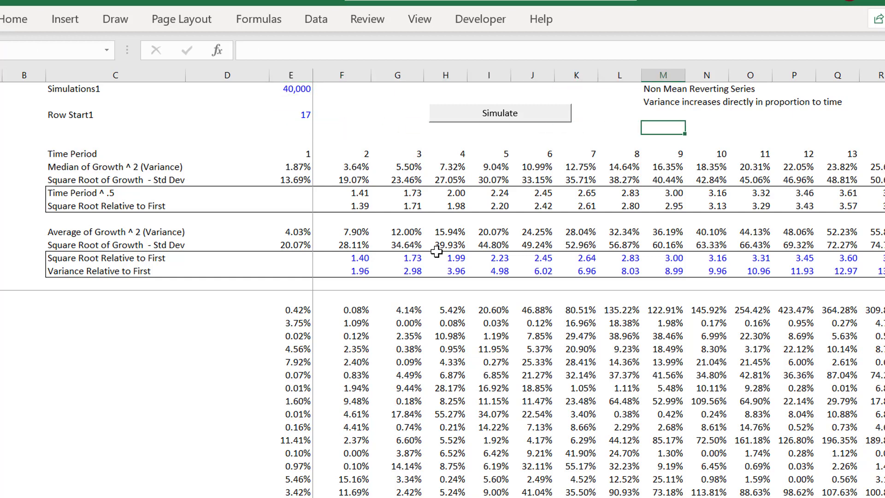
key("Up")
key("Up")
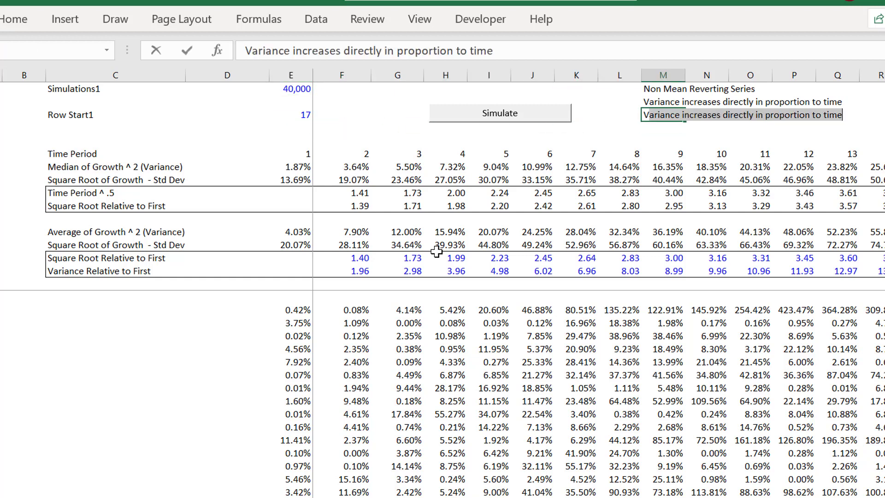
key("Down")
type("Vola")
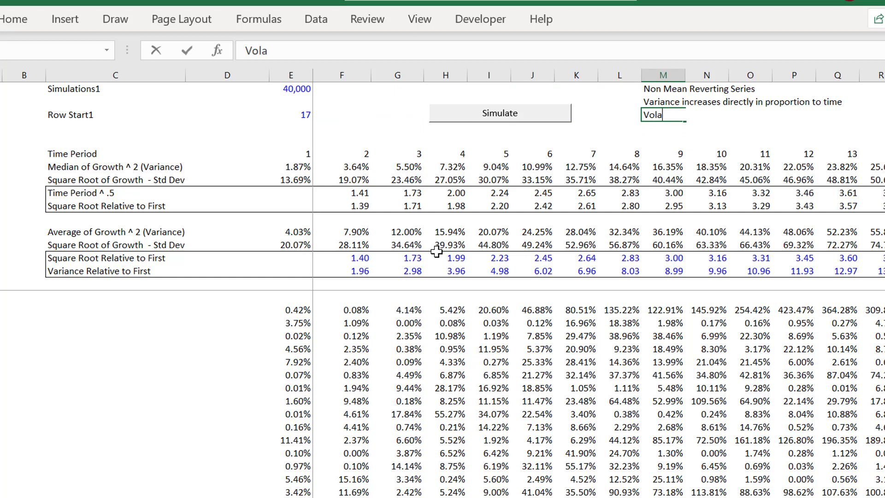
type("tility increases with ")
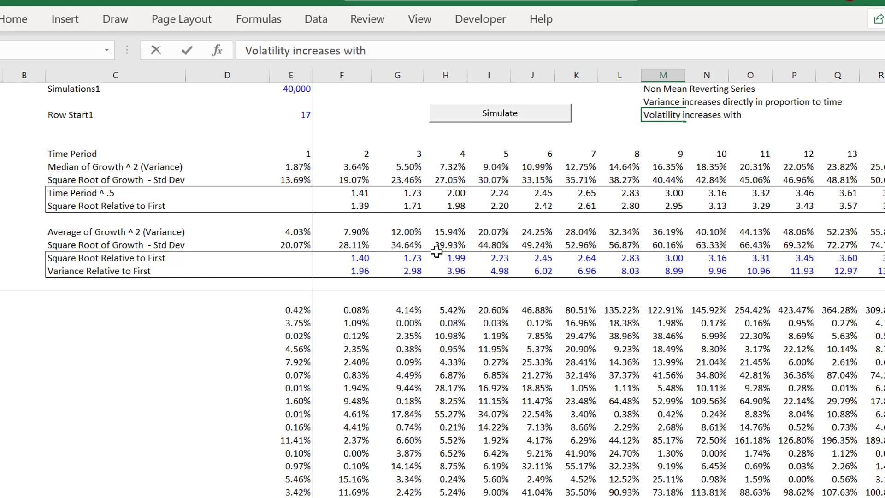
type("Square Root of t")
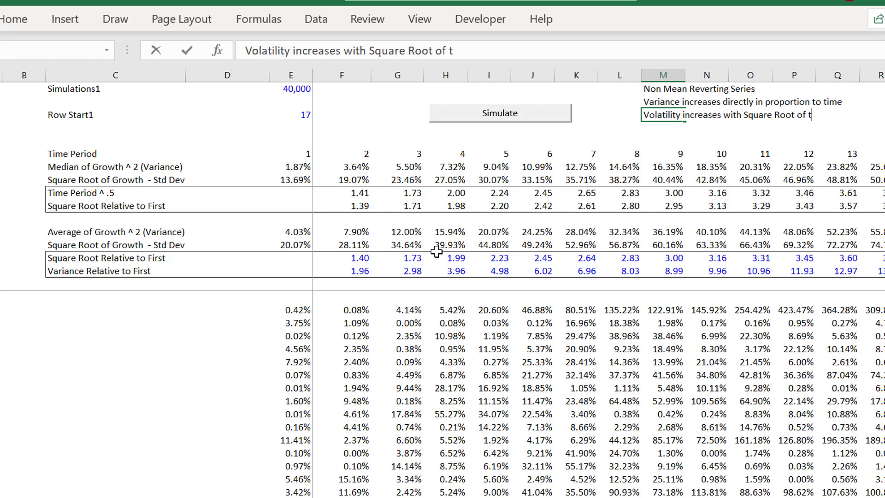
key("BackSpace")
type("Tin")
key("BackSpace")
type("me")
key("Return")
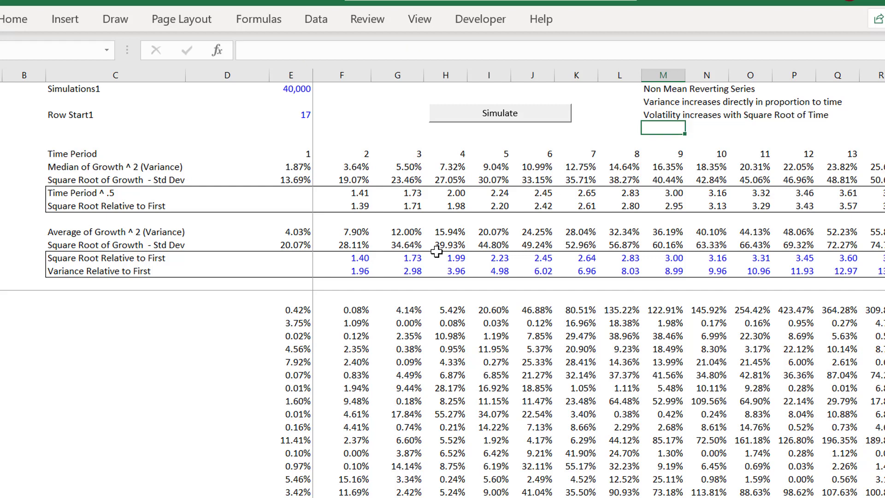
key("Up")
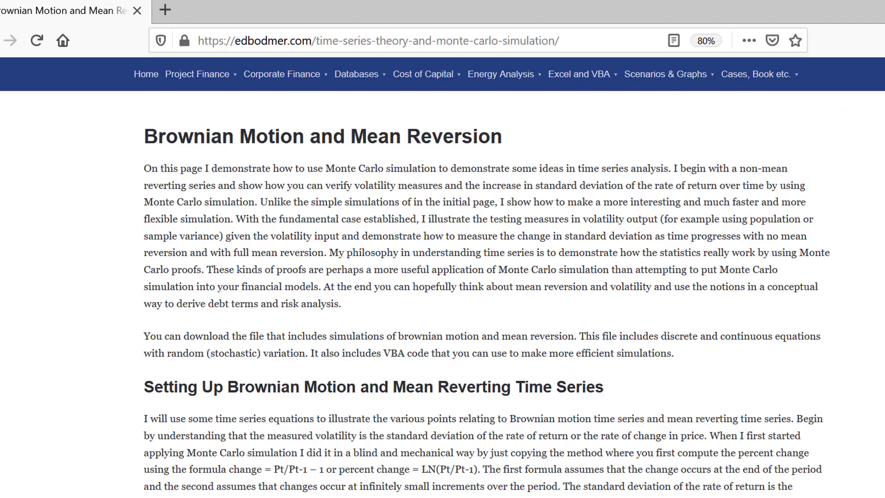
Skim the Brownian Motion and Mean Reversion web page, including its time series equations, VBA code and 40,000-draw simulation example.
scroll(483, 327, "down", 20)
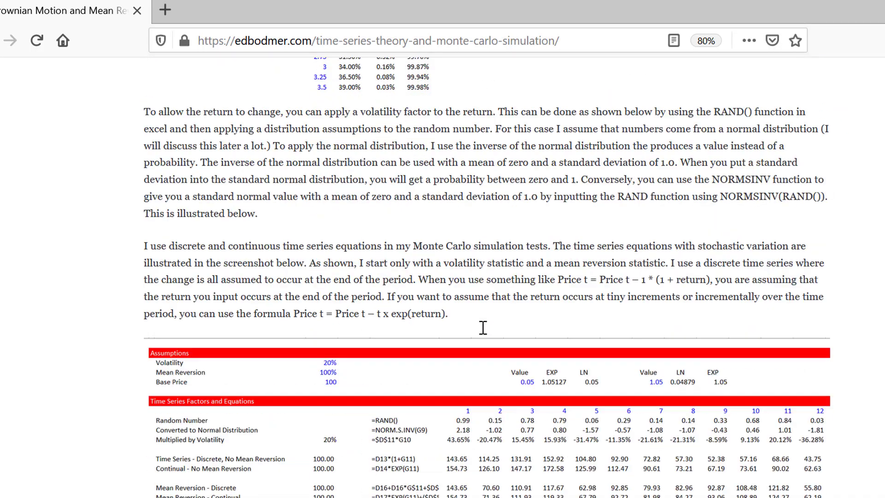
scroll(483, 327, "up", 15)
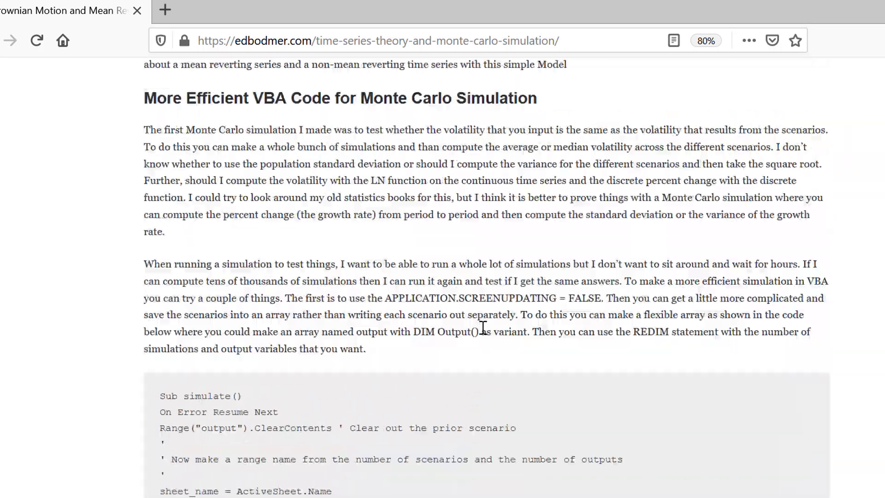
scroll(483, 327, "down", 15)
scroll(483, 327, "up", 15)
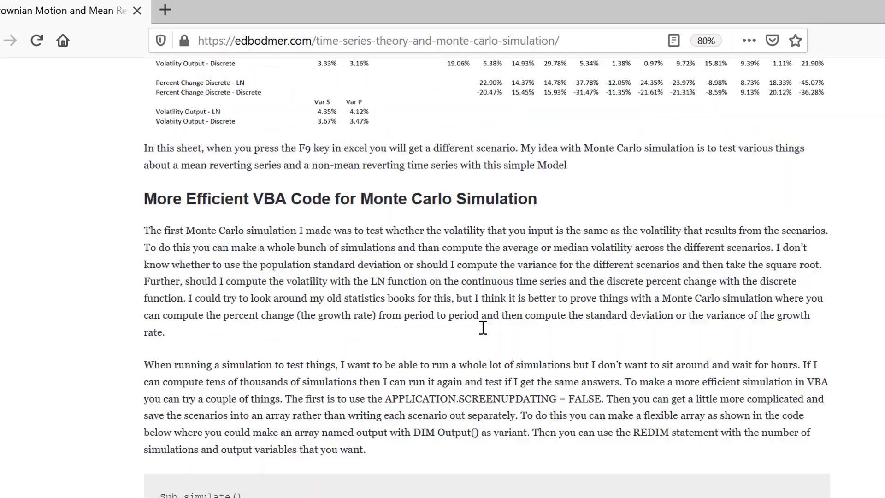
scroll(483, 327, "down", 8)
scroll(483, 327, "down", 10)
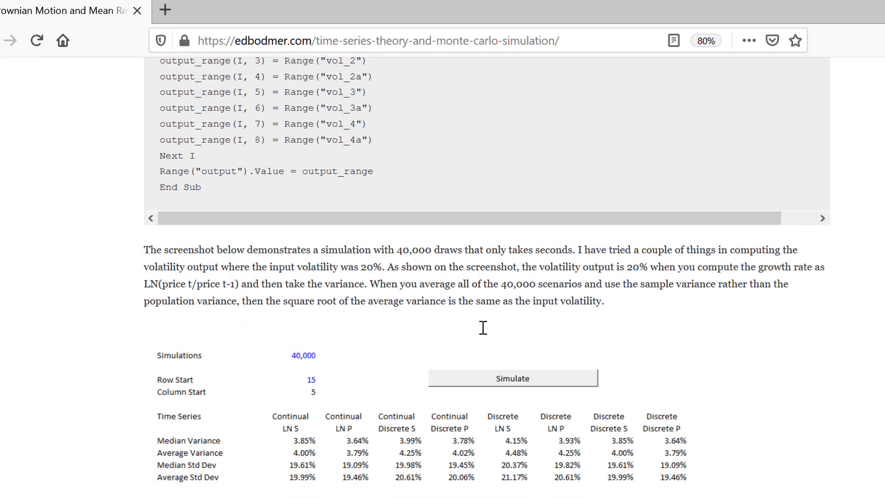
scroll(483, 327, "up", 9)
scroll(483, 327, "up", 20)
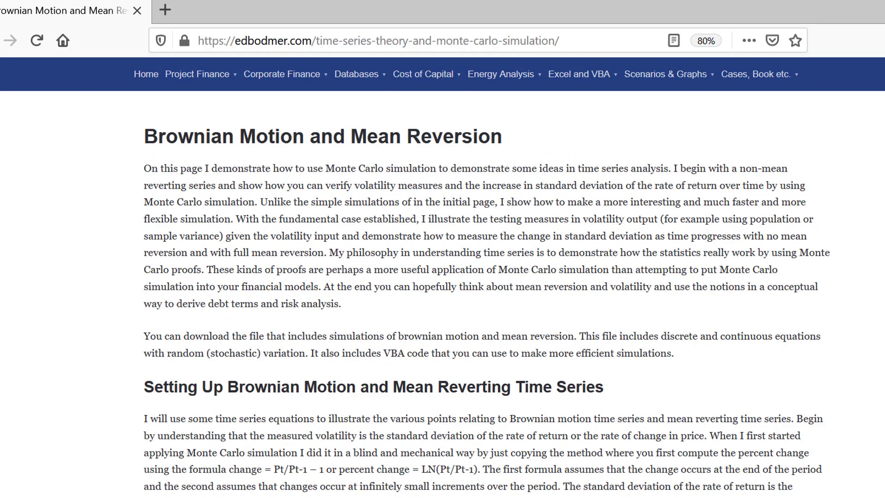
Switch back to the Excel workbook and title the un-annotated simulation sheet "Mean Reverting Series with 100% Mean Reverision" in M1.
left_click(763, 493)
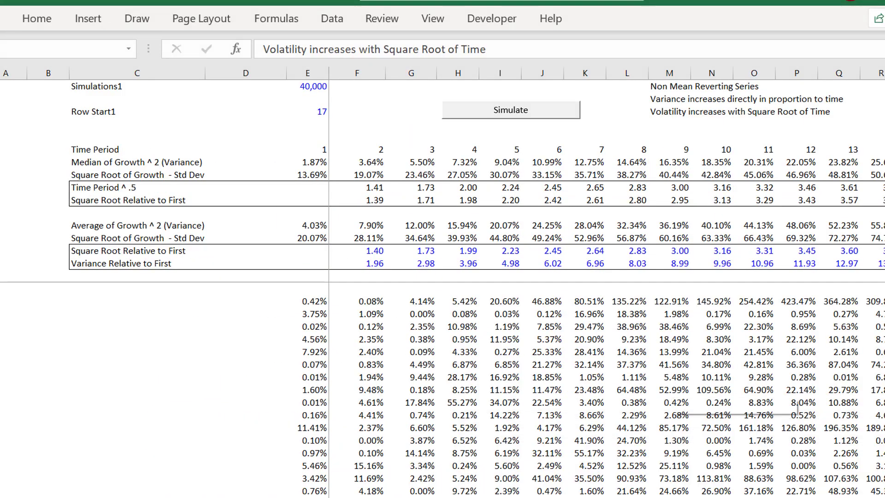
left_click(649, 330)
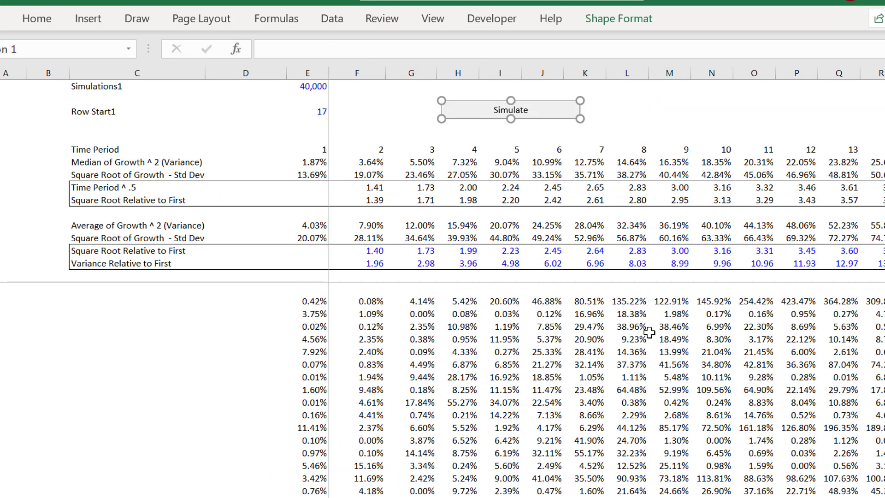
left_click(668, 91)
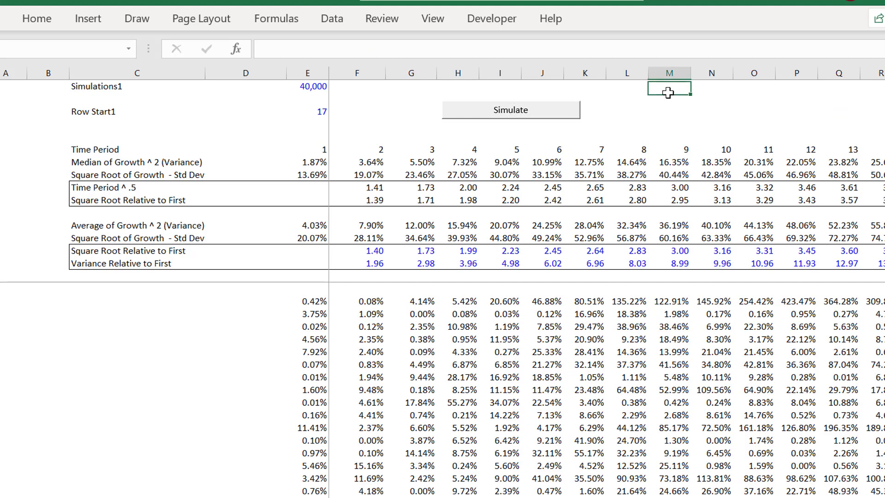
type("M")
key("BackSpace")
type("Mean Re")
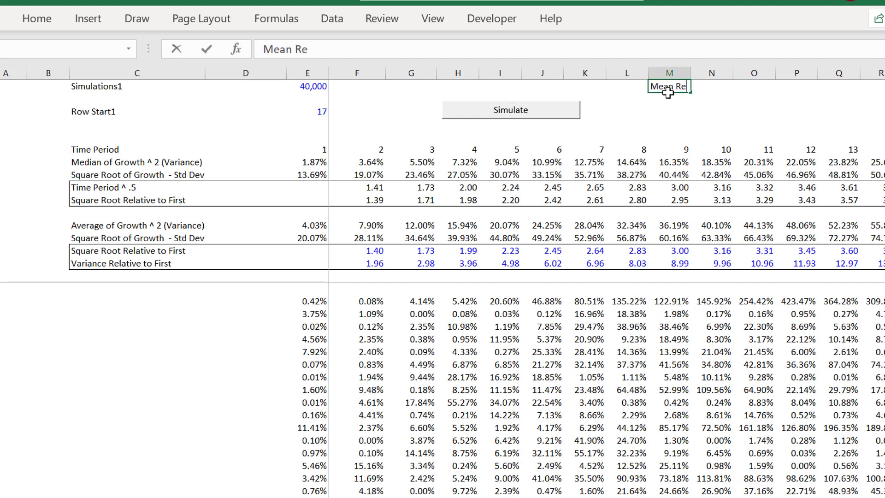
type("verting Series wi")
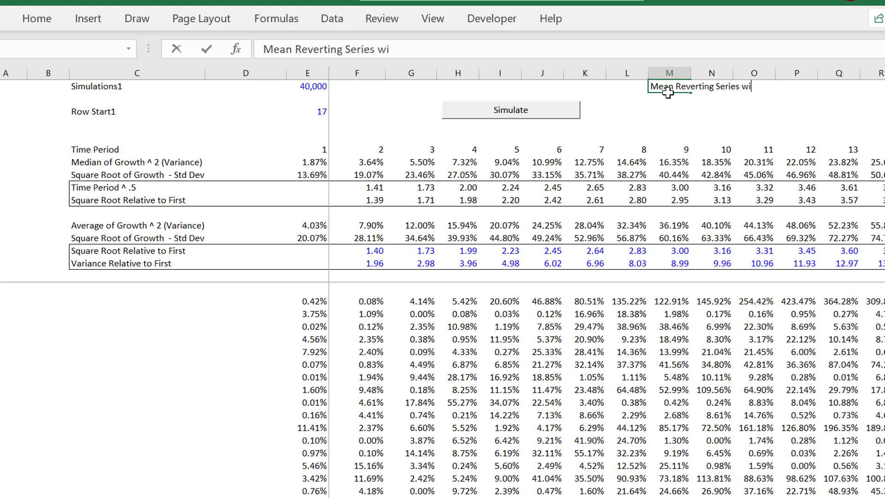
type("th 100% ")
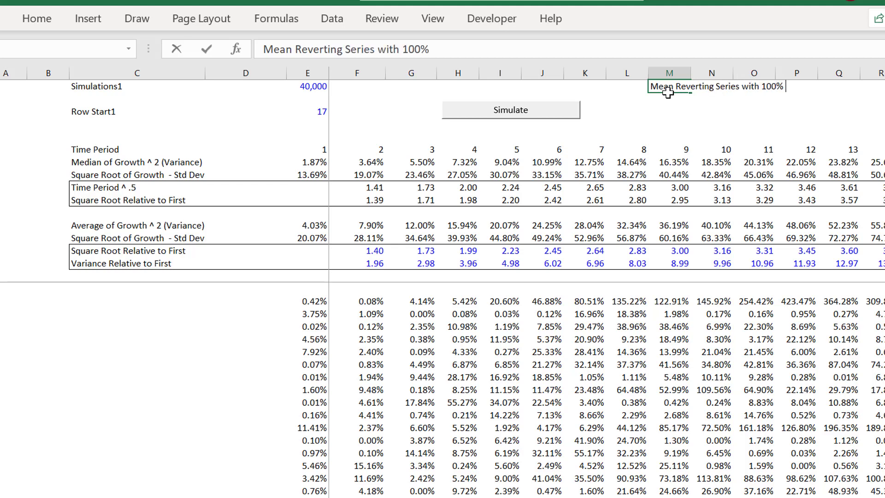
type("Mean Reverision")
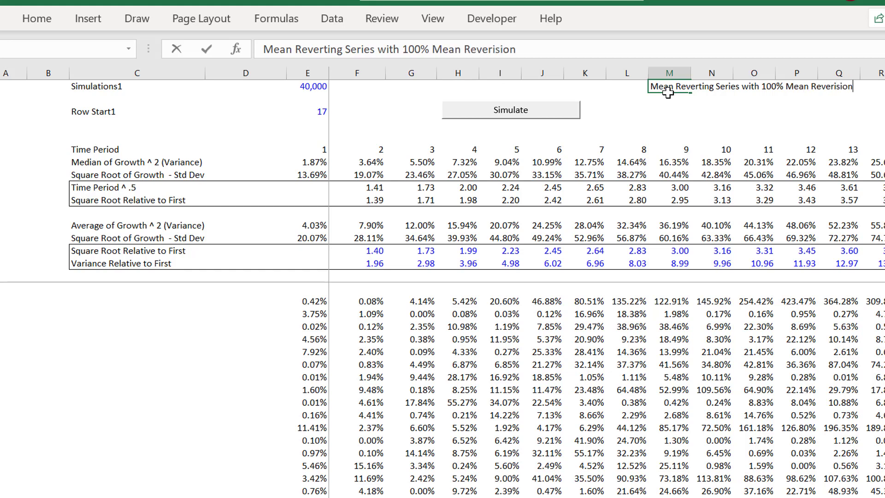
key("Return")
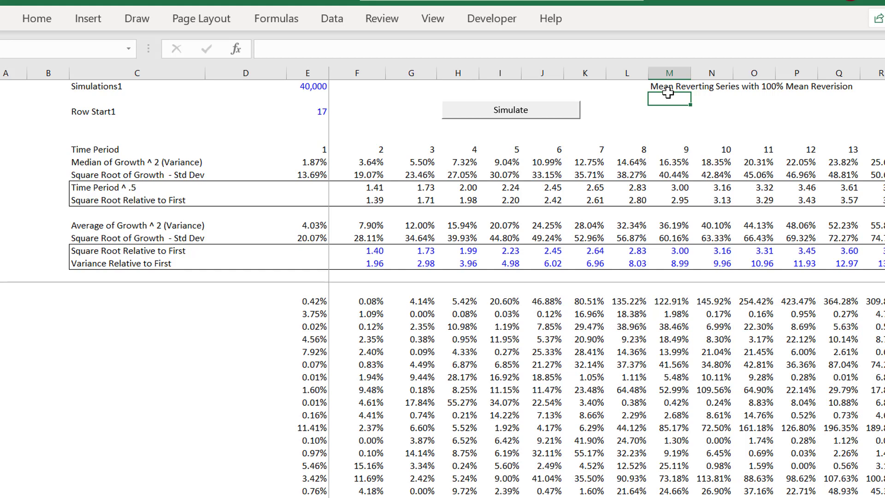
Examine the time period 2 formulas for Square Root Relative to First in F14 and Variance Relative to First in F15.
key("Down")
key("Down")
key("Down")
key("Down")
key("Down")
key("Down")
key("Down")
key("Down")
key("Down")
key("Left")
key("Left")
key("Left")
key("Left")
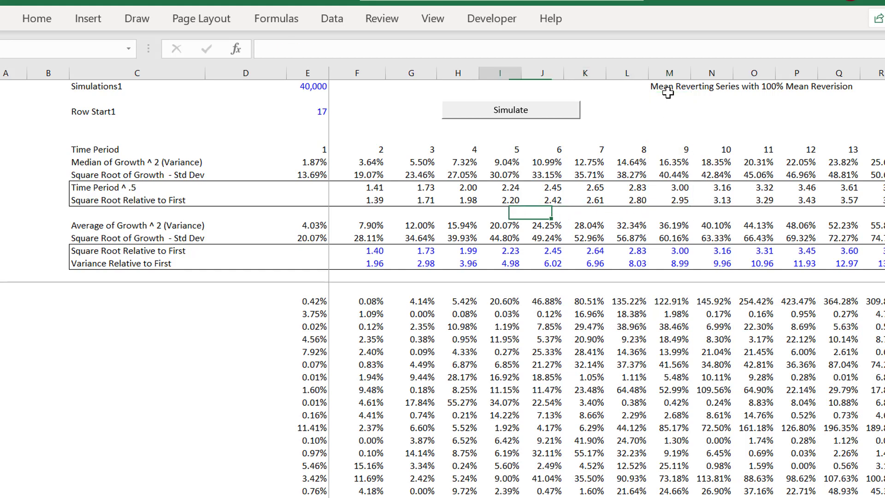
key("Left")
key("Left")
key("Left")
key("Left")
key("Down")
key("Down")
key("Down")
key("Right")
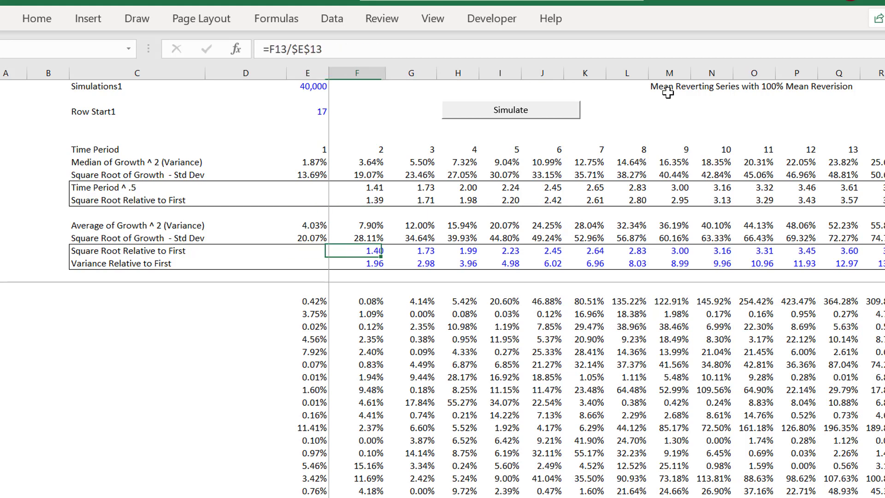
key("Left")
key("Right")
key("Down")
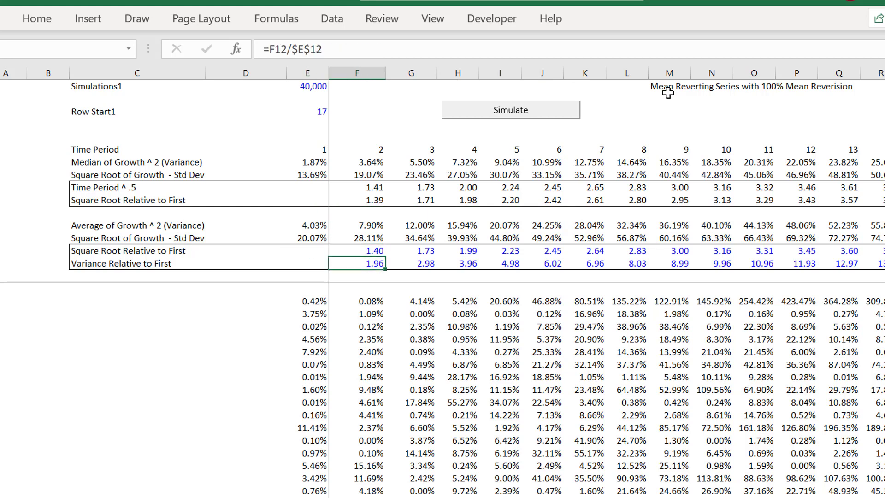
Review the Variance Relative to First ratios along row 15, comparing time period 2 with the following periods.
key("Right")
key("Right")
key("Right")
key("Right")
key("Right")
key("Right")
key("Left")
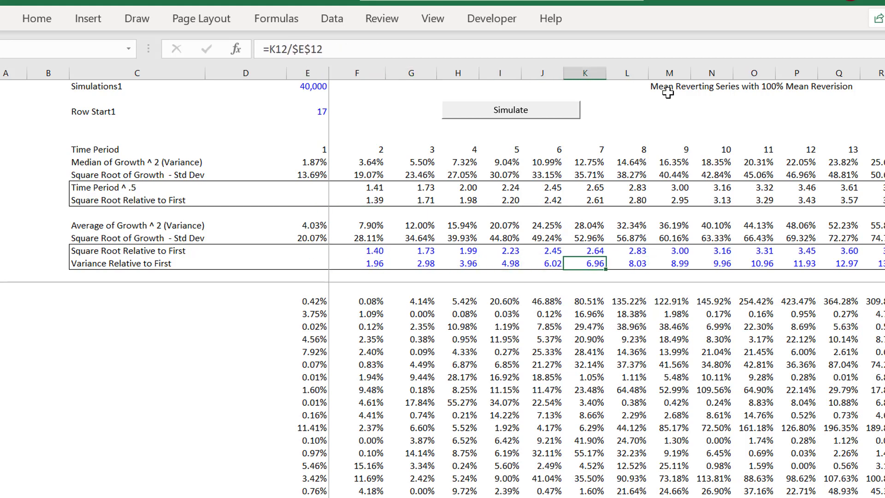
key("Left")
key("Left")
key("Left")
key("Left")
key("Left")
key("Left")
key("Left")
key("Right")
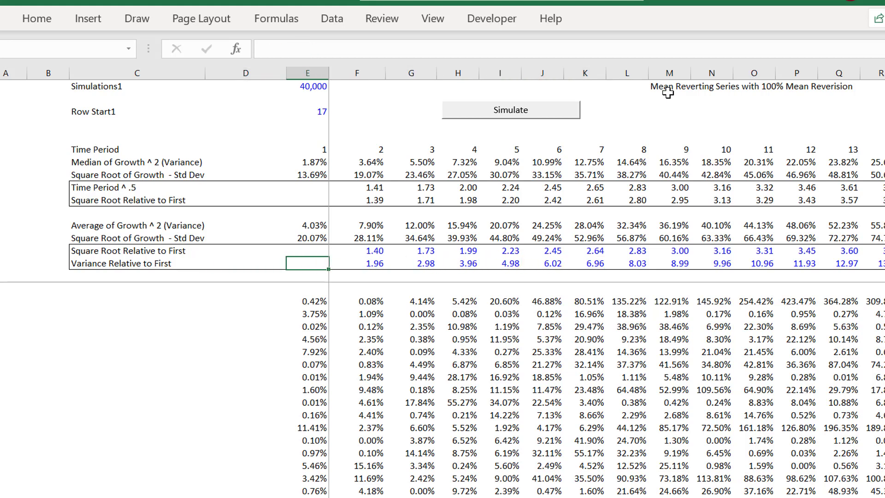
key("Right")
key("Left")
key("Left")
key("Right")
key("Right")
key("Right")
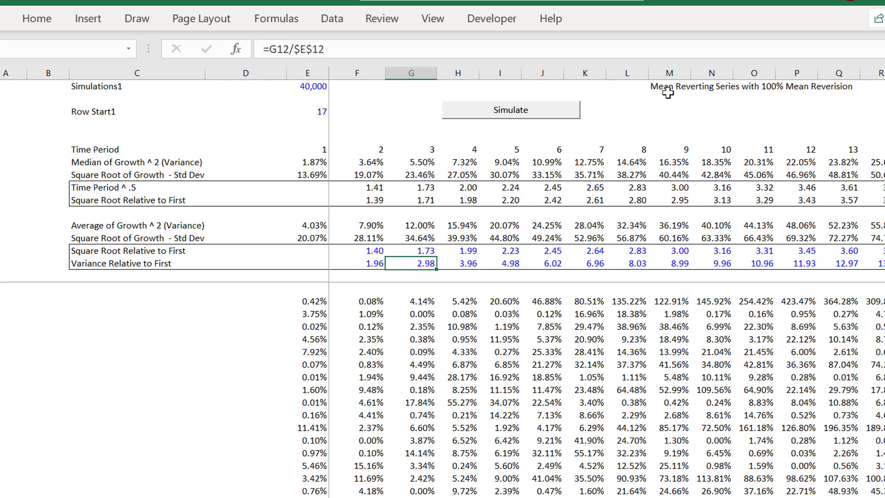
key("Right")
key("Right")
key("Right")
key("Right")
key("Right")
key("Right")
key("Right")
key("Right")
key("Right")
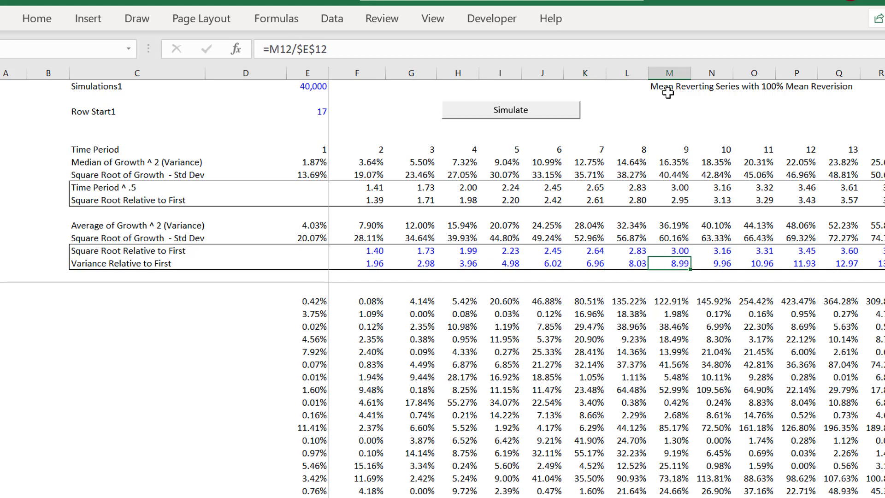
key("Left")
key("Left")
key("Left")
key("Left")
key("Left")
key("Left")
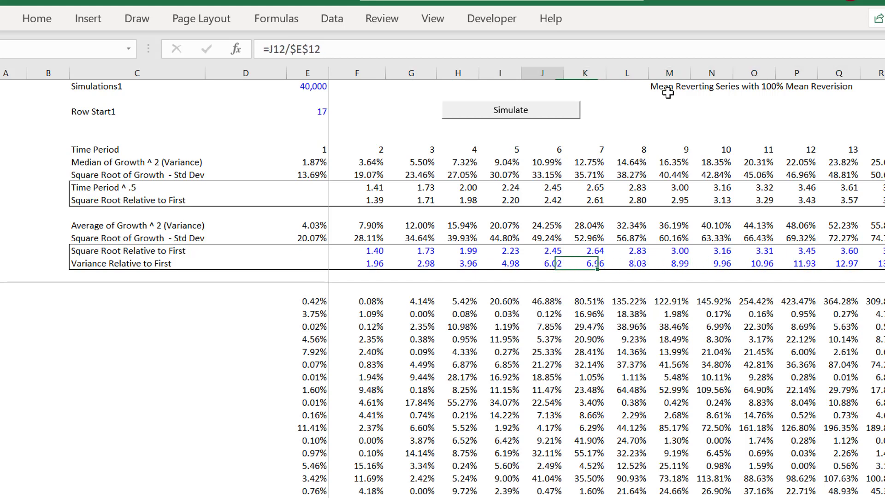
key("Home")
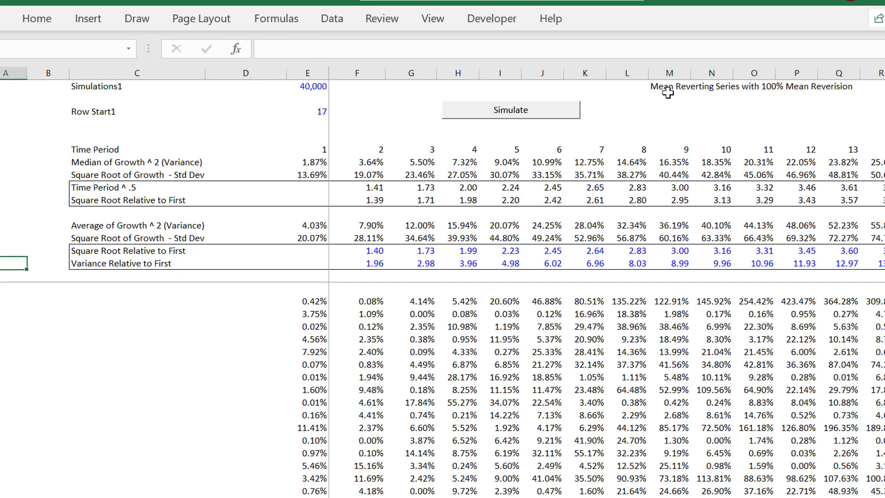
key("Up")
key("Up")
key("Up")
key("Up")
key("Up")
key("Up")
key("Up")
key("Up")
key("Up")
key("Up")
key("Up")
key("Up")
key("Up")
key("Up")
key("Right")
key("Right")
key("Right")
key("Right")
key("Right")
key("Right")
key("Right")
key("Right")
key("Right")
key("Right")
key("Right")
key("Right")
key("Down")
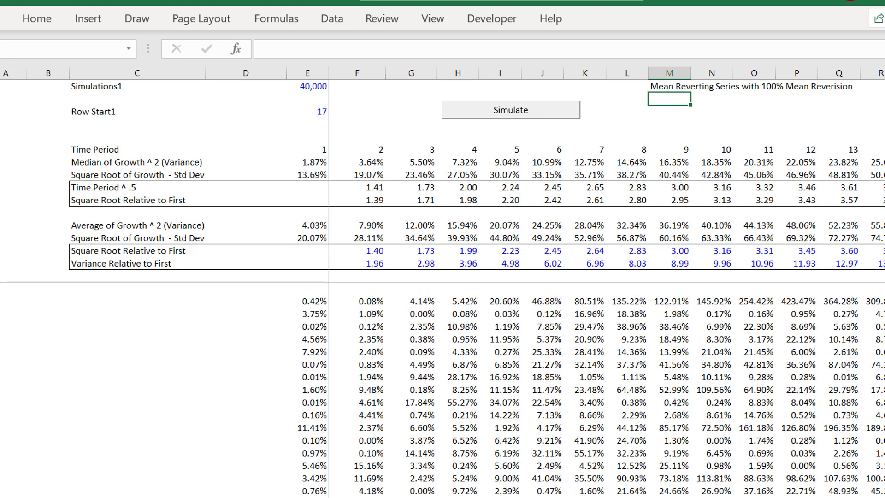
Create a copy of the 100% mean reversion sheet at the end of Time Series Analysis.xlsm.
key("alt+e")
key("m")
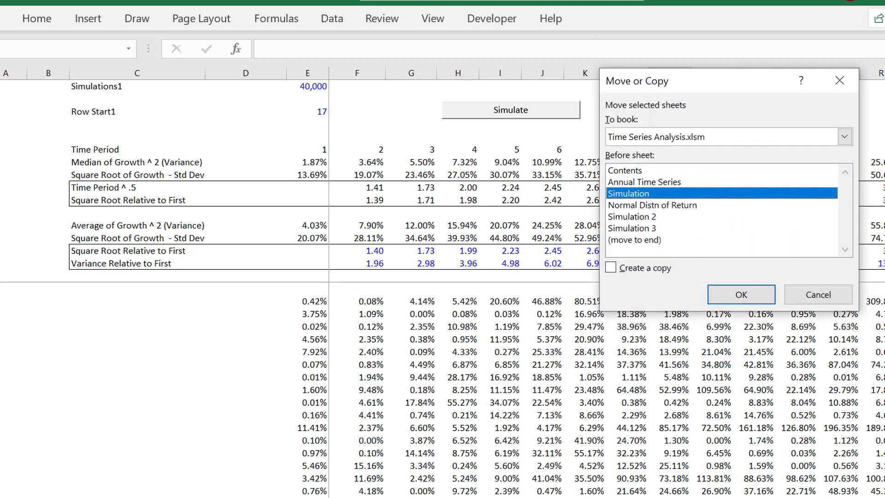
left_click(611, 268)
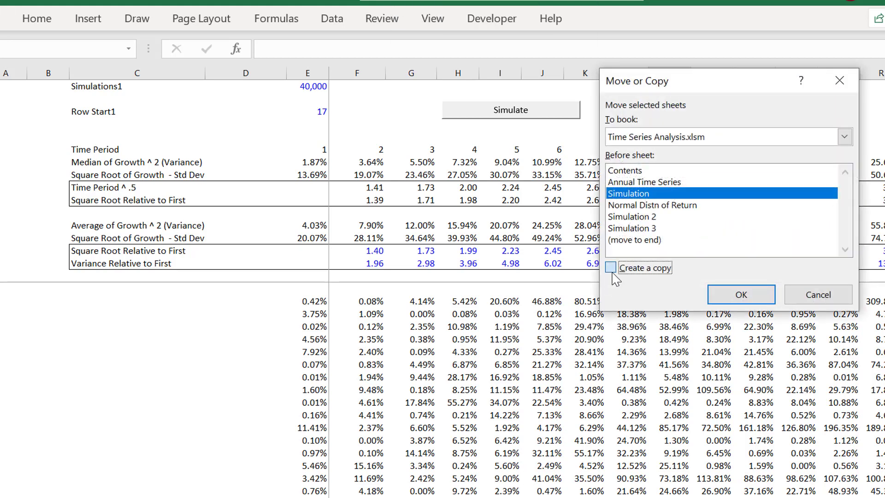
left_click(657, 241)
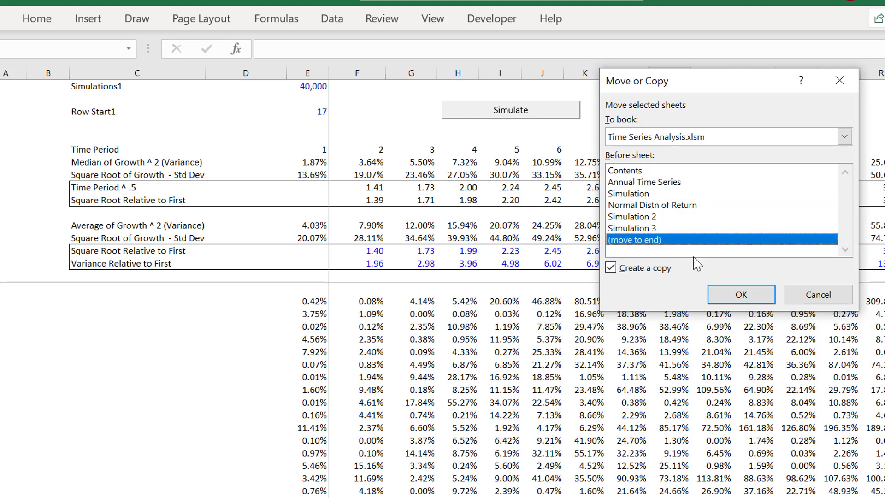
left_click(735, 301)
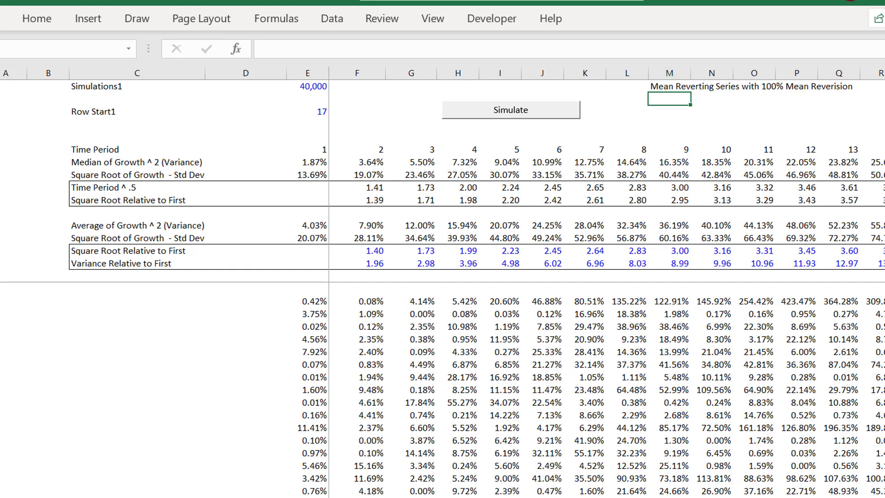
left_click(685, 160)
key("Up")
key("Up")
key("Up")
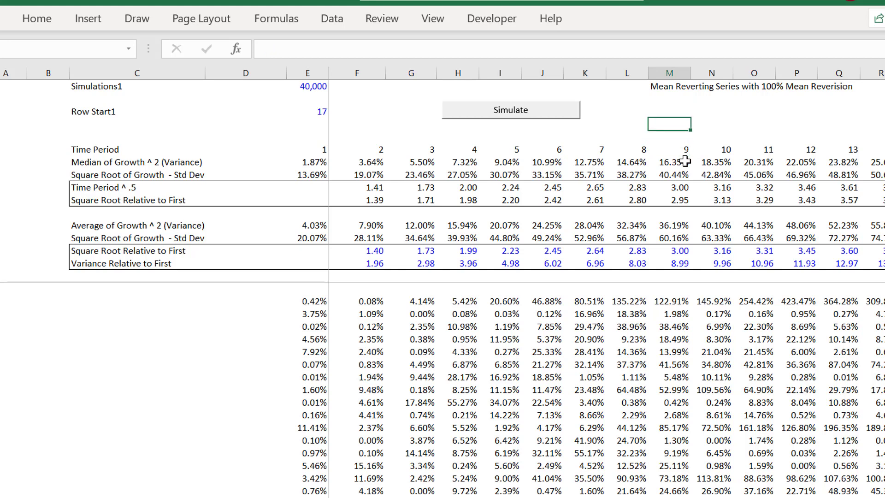
Retitle the copied simulation sheet in M1 as "Mean Reverting Series with 50% Mean Reverision".
key("Up")
key("Up")
key("Up")
key("F2")
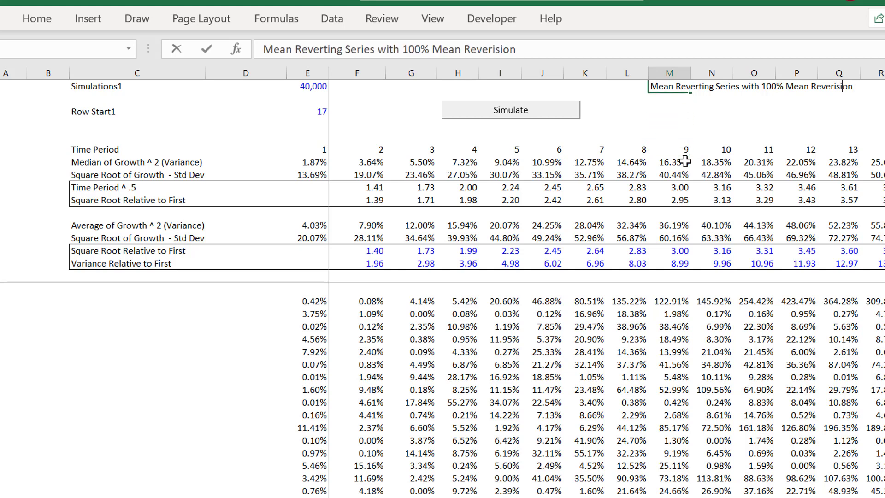
key("Left")
key("Left")
key("Left")
key("Left")
key("Left")
key("Left")
key("Left")
key("Left")
key("Left")
key("Left")
key("Left")
key("Left")
key("Left")
key("Left")
key("Left")
key("BackSpace")
key("BackSpace")
type("5")
key("Return")
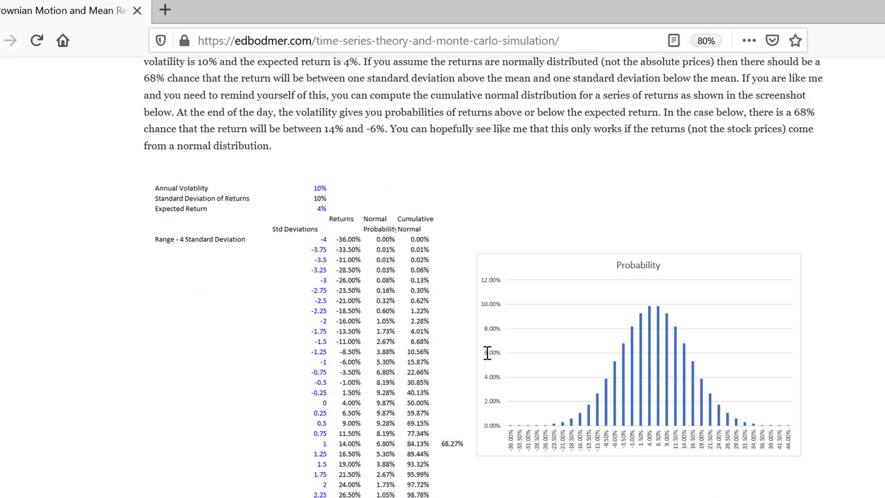
Switch to the edbodmer.com time series theory page and read on past the 40,000-draw simulation to the volatility and square root of periods section.
scroll(487, 353, "down", 10)
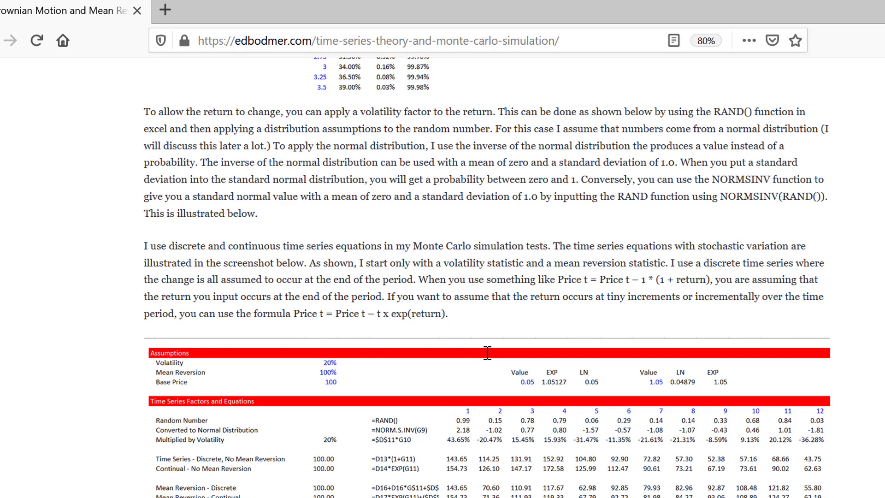
scroll(487, 353, "down", 20)
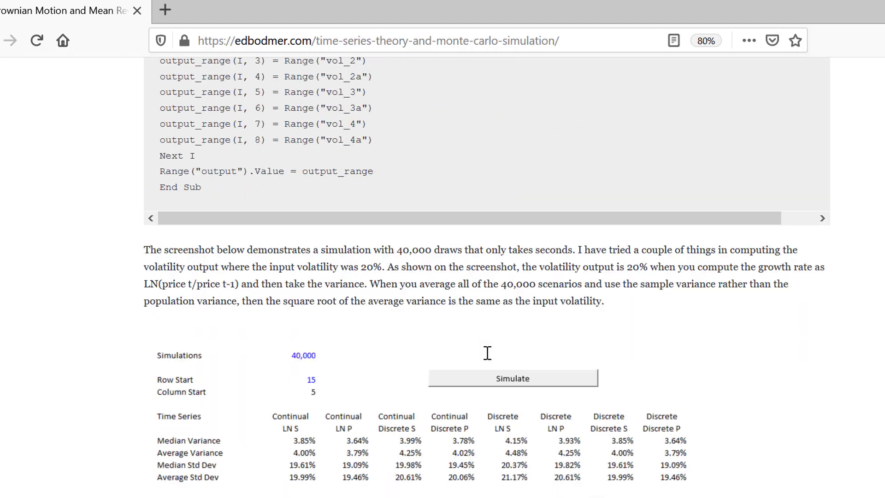
scroll(487, 353, "down", 15)
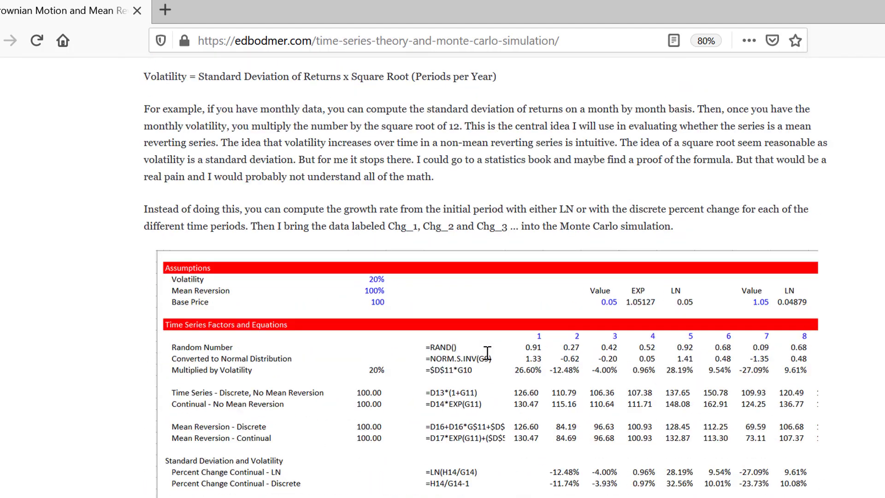
scroll(487, 353, "down", 20)
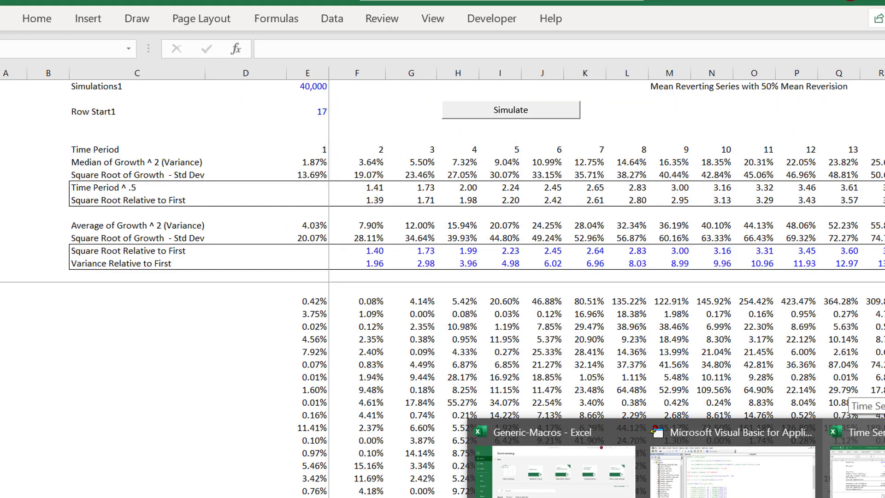
Switch back to the Time Series workbook in Excel and check the title in M1 of the copied sheet.
left_click(857, 470)
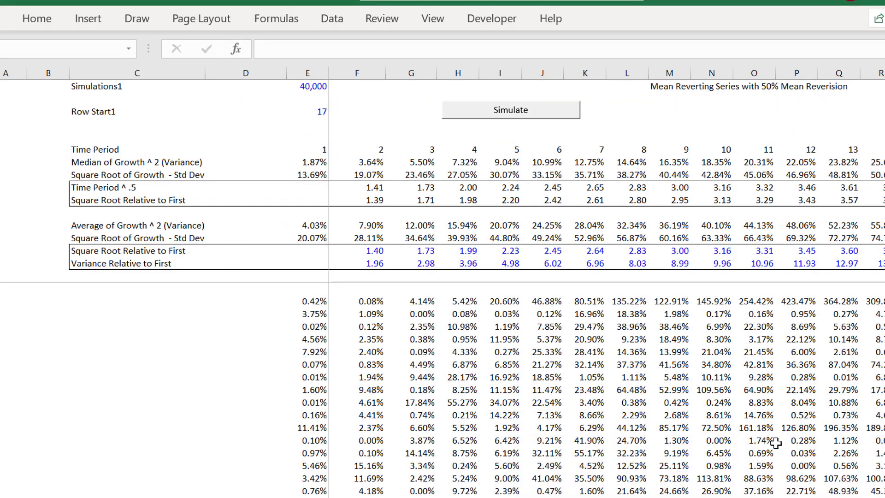
left_click(609, 163)
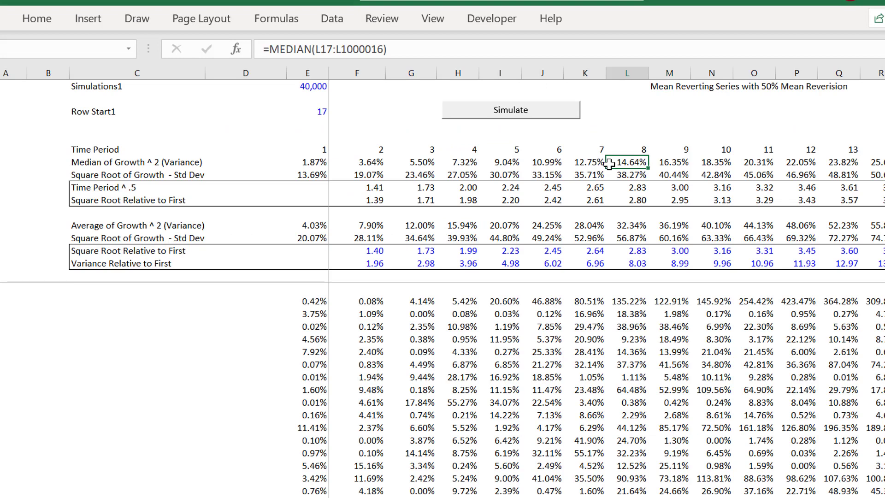
key("Up")
key("Up")
key("Up")
key("Up")
key("Up")
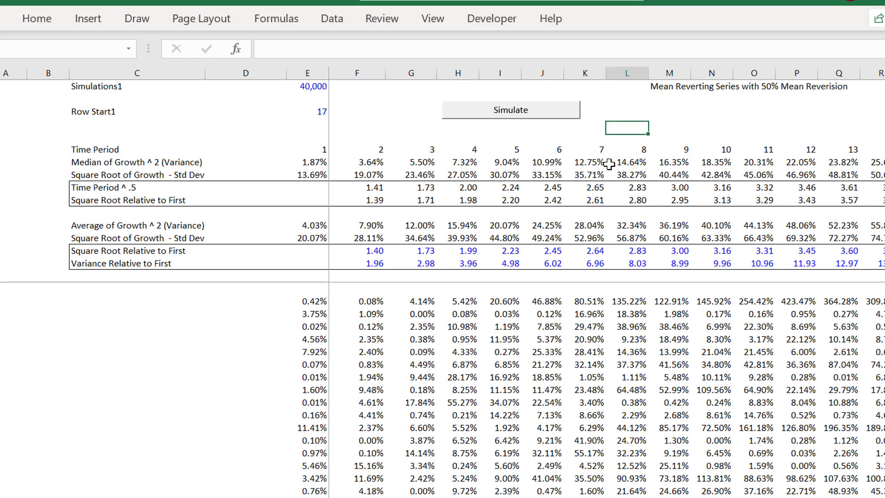
key("Right")
key("Up")
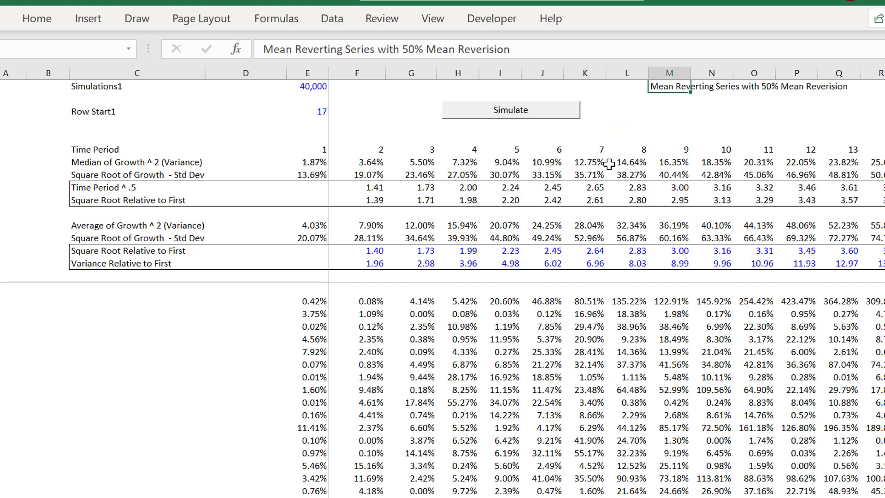
key("Down")
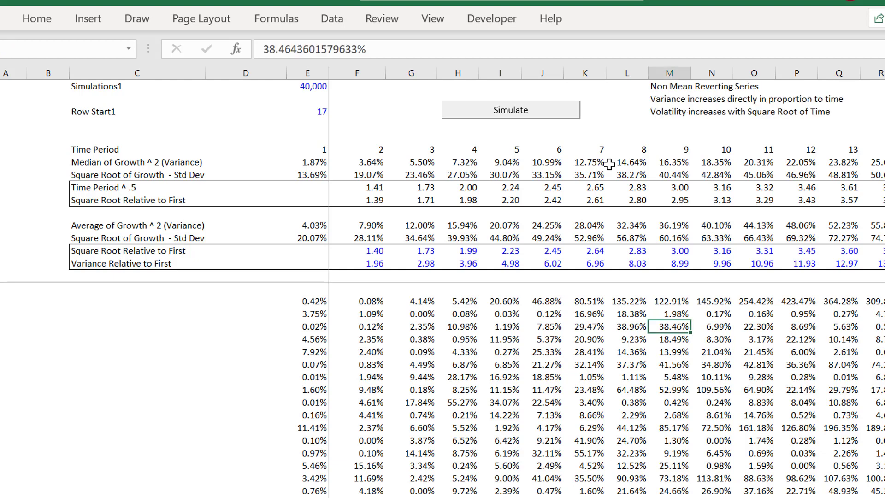
Go to the sheet with the time series assumptions and set Mean Reversion in D4 to 50%.
key("ctrl+Page_Down")
key("ctrl+Page_Down")
key("ctrl+Page_Down")
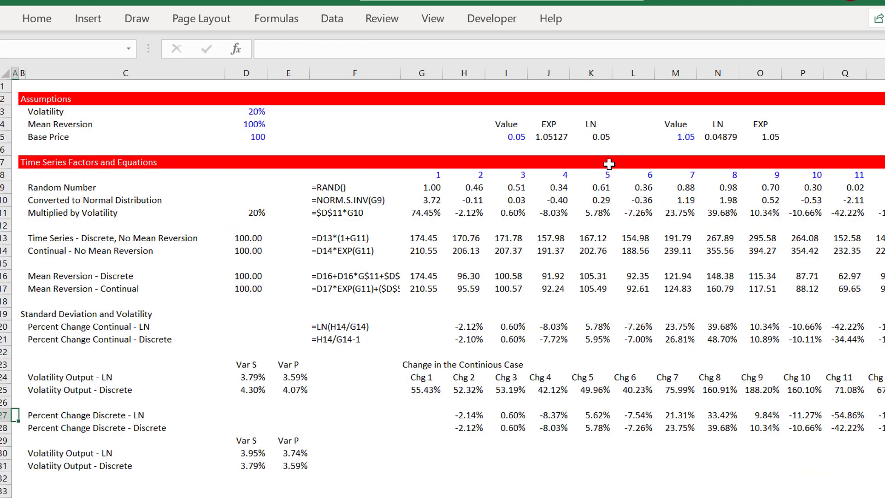
key("ctrl+Page_Down")
key("ctrl+Page_Up")
left_click(393, 447)
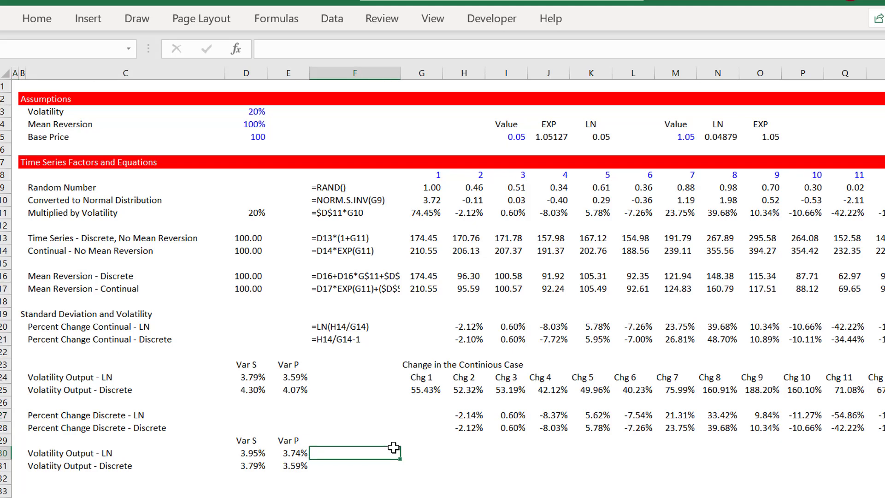
key("Up")
key("Up")
key("Up")
key("Up")
key("Up")
key("Up")
key("Up")
key("Up")
key("Up")
key("Up")
key("Up")
key("Up")
key("Up")
key("Up")
key("Up")
key("Up")
key("Up")
key("Up")
key("Up")
key("Up")
key("Left")
key("Left")
key("Left")
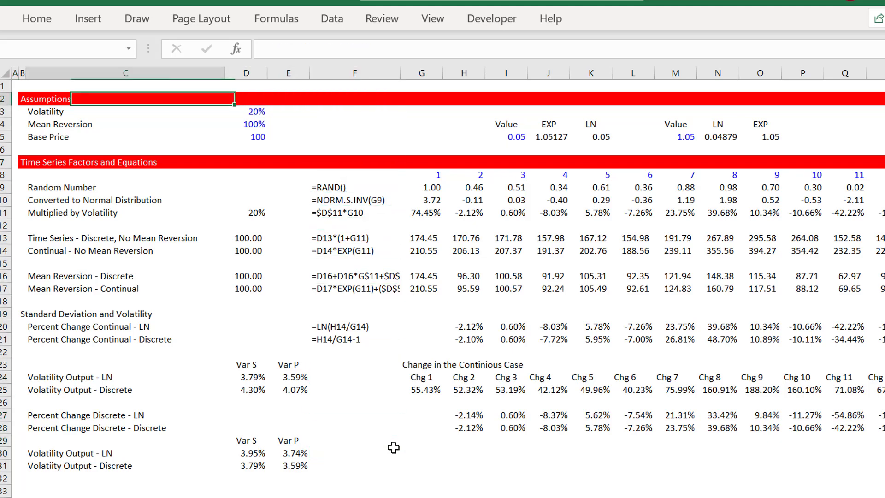
key("Down")
key("Down")
key("Right")
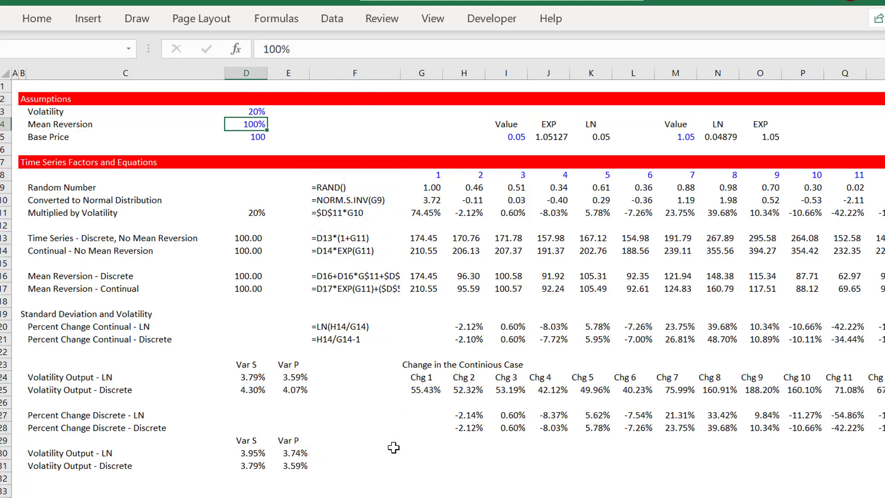
type("50")
key("Return")
key("Return")
key("Up")
key("Up")
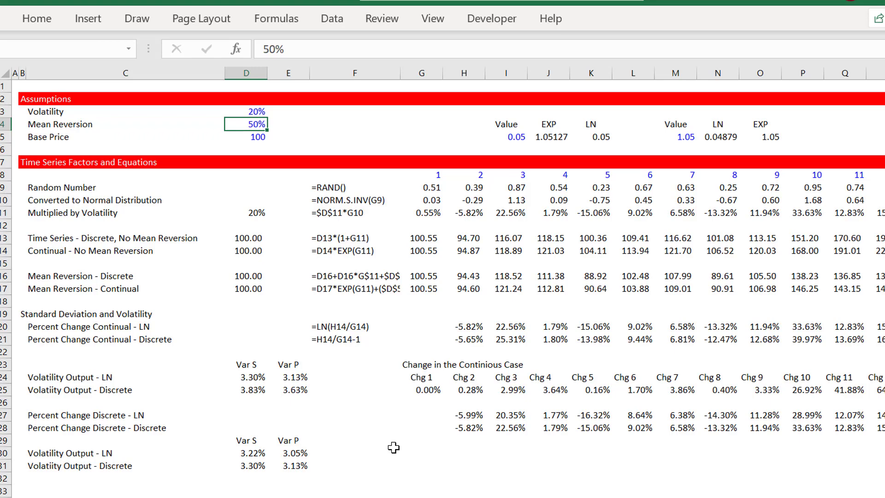
Review the Square Root Relative to First ratios along row 14 of the 50% mean reversion sheet across the time periods.
key("ctrl+Page_Down")
key("ctrl+Page_Down")
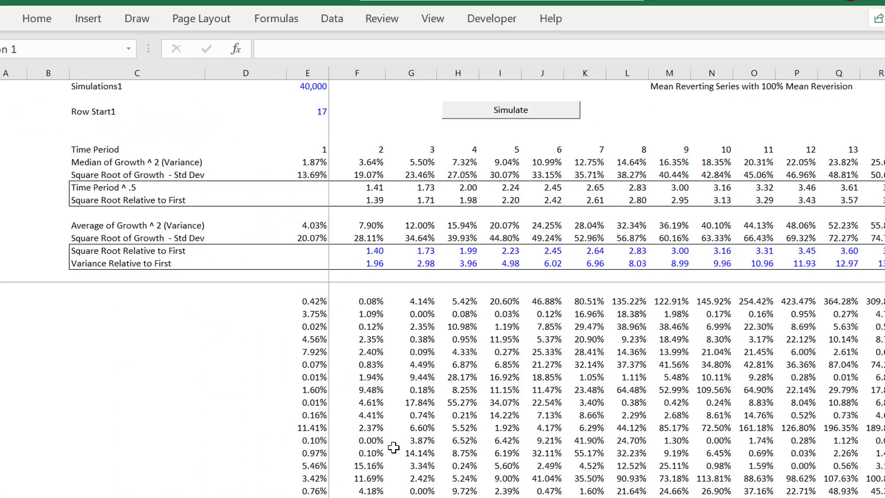
left_click(370, 256)
key("Right")
key("Right")
key("Right")
key("Right")
key("Right")
key("Right")
key("Right")
key("Right")
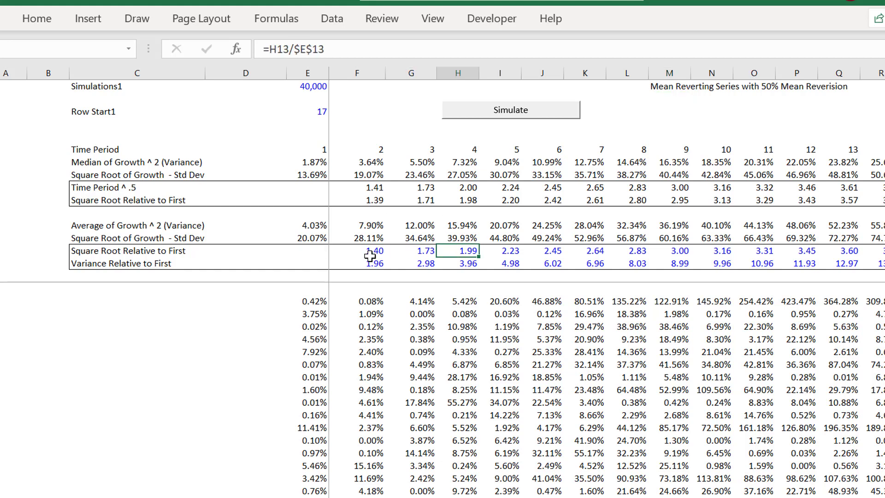
key("Left")
key("Left")
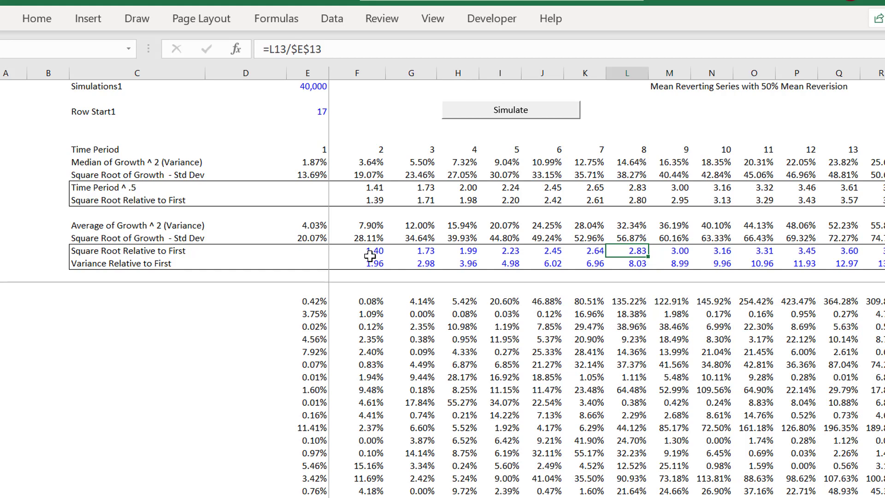
key("Left")
key("Left")
key("Left")
key("Left")
key("Left")
key("Left")
key("Left")
key("Right")
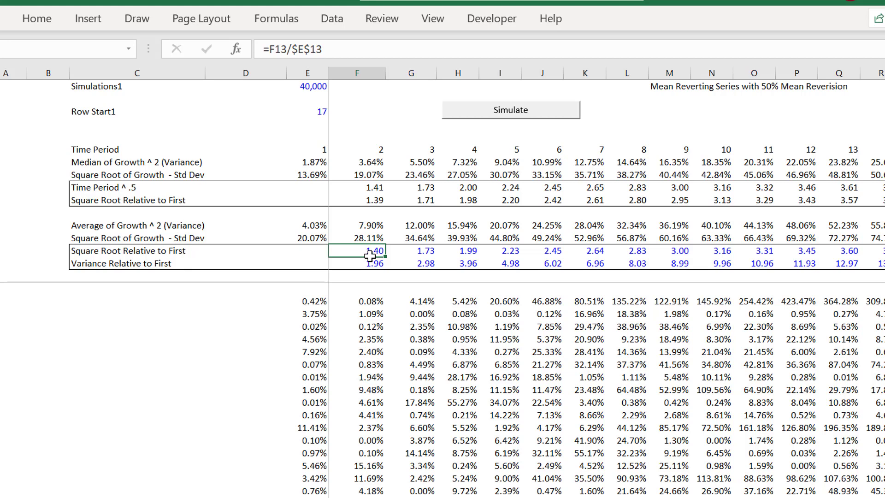
key("Left")
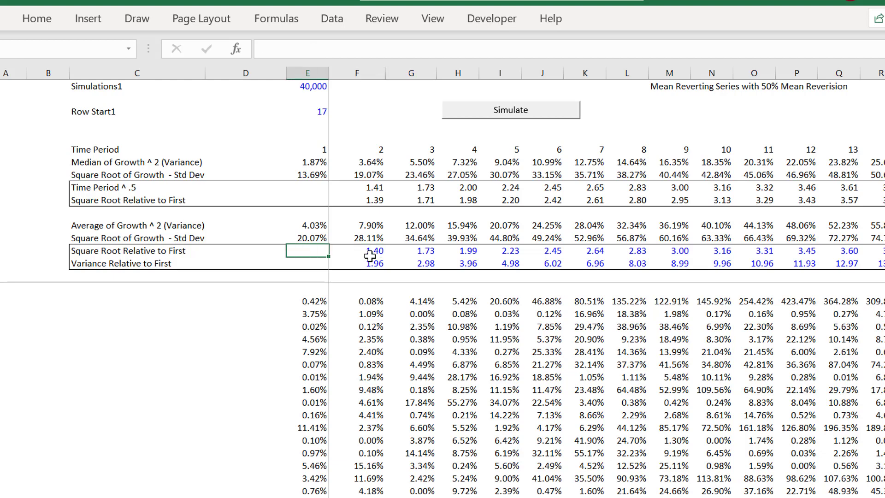
Return to the time series assumptions sheet and set Mean Reversion in D4 to 100%.
key("ctrl+Page_Down")
key("ctrl+Page_Down")
key("ctrl+Page_Down")
key("ctrl+Page_Down")
key("ctrl+Page_Down")
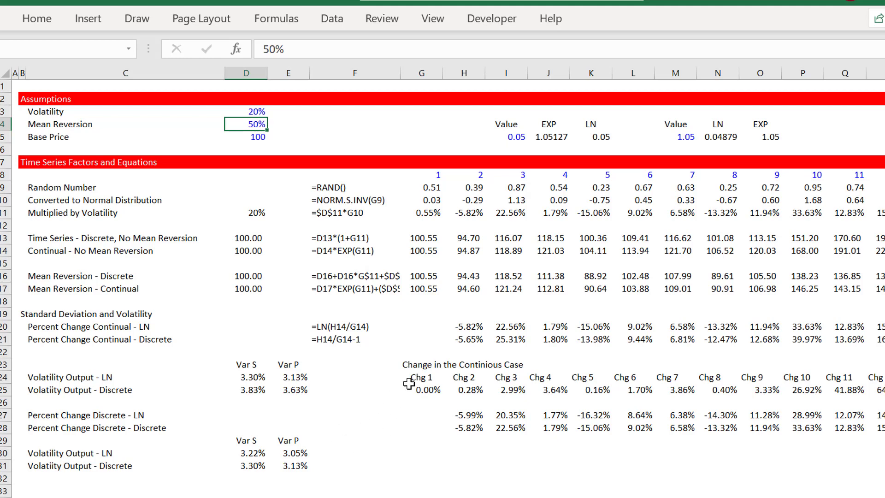
key("Up")
key("Up")
key("Down")
key("Down")
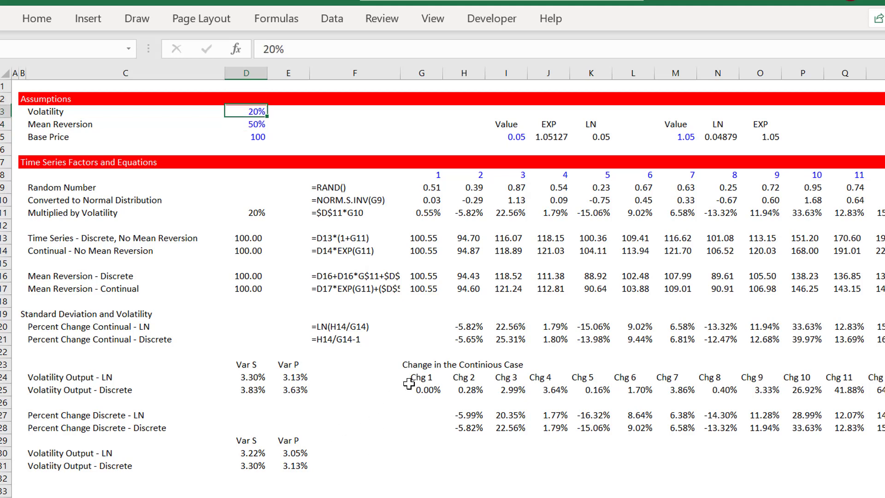
key("Up")
key("Down")
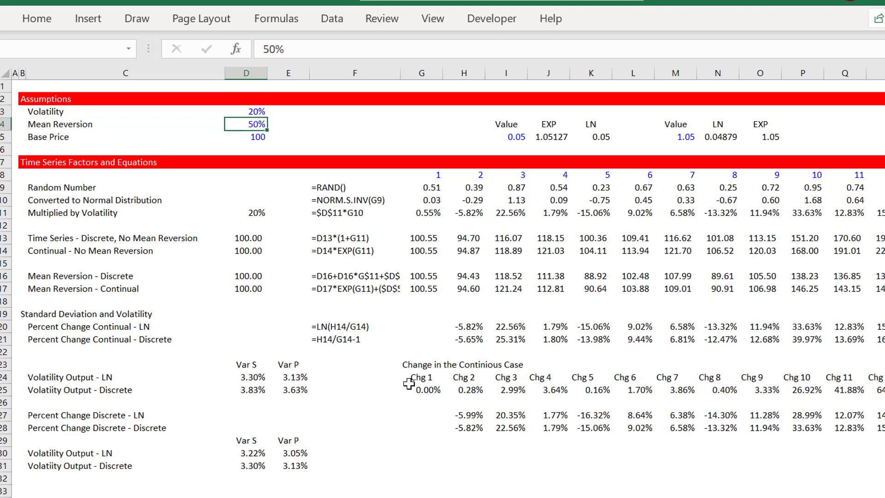
type("100")
key("Return")
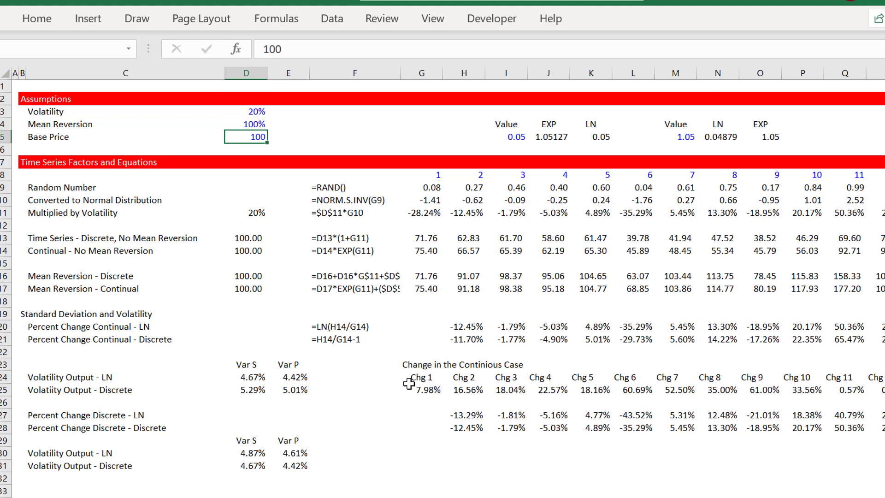
Change the Base Price label in C5 to "Base Valule".
key("Left")
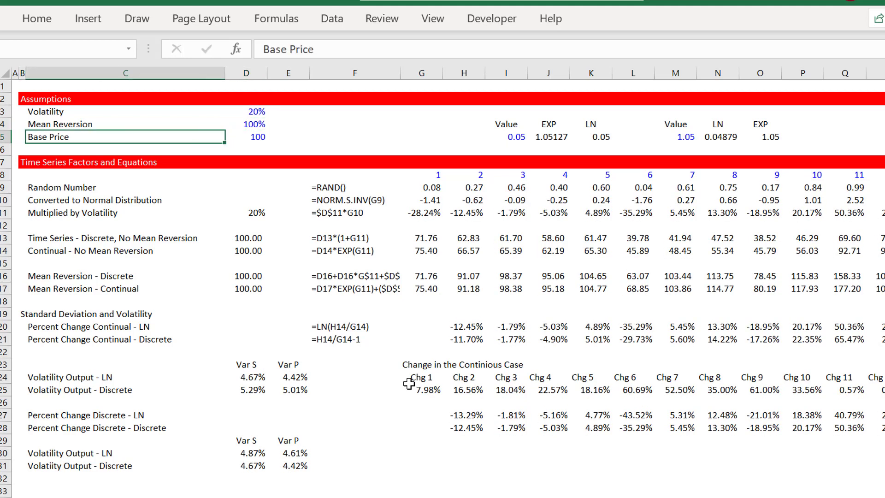
type("Base Valu")
key("BackSpace")
type("lu")
type("e")
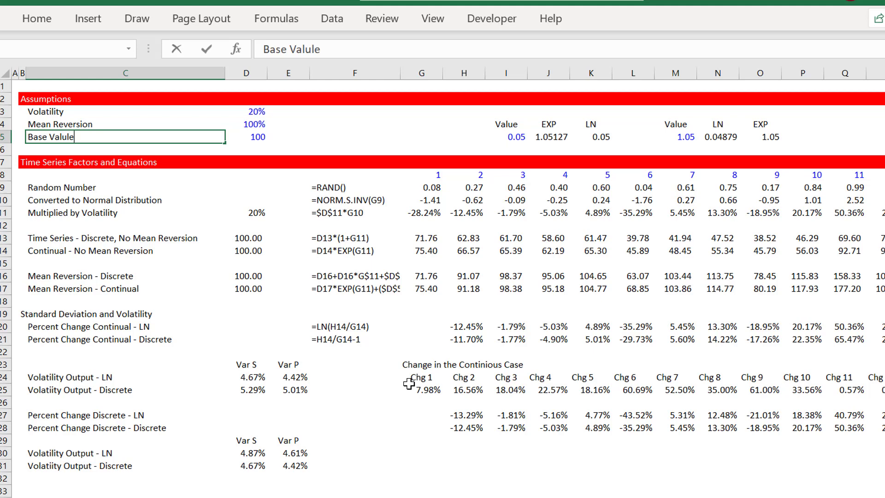
key("Return")
Examine the period 1 formulas for Random Number in G9 and Converted to Normal Distribution in G10.
key("Down")
key("Down")
key("Down")
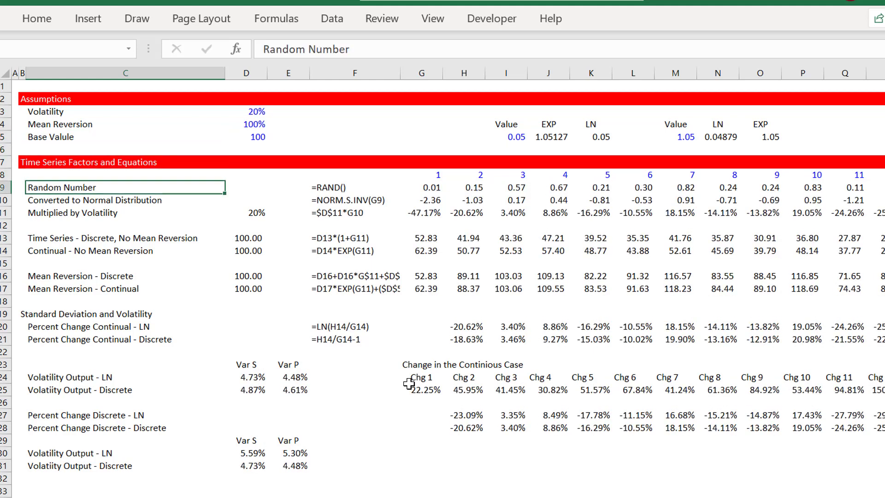
key("Right")
key("Right")
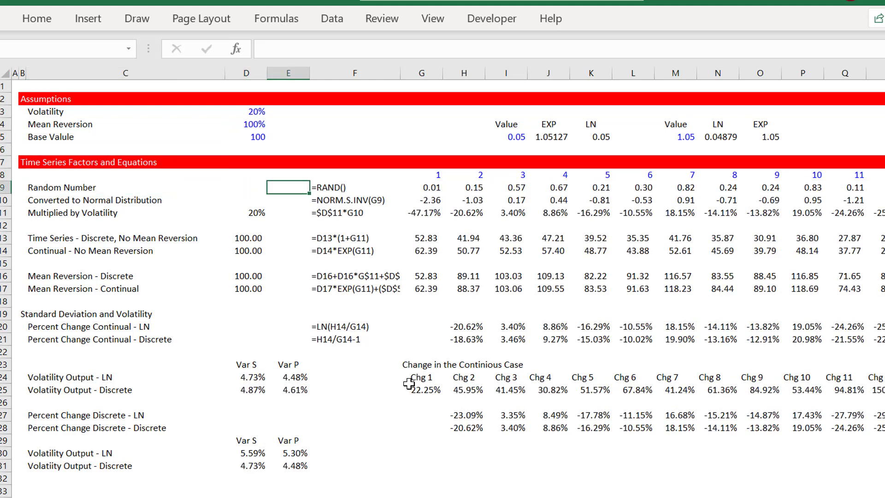
key("Down")
key("Down")
key("Left")
key("Up")
key("Up")
key("Right")
key("Right")
key("Right")
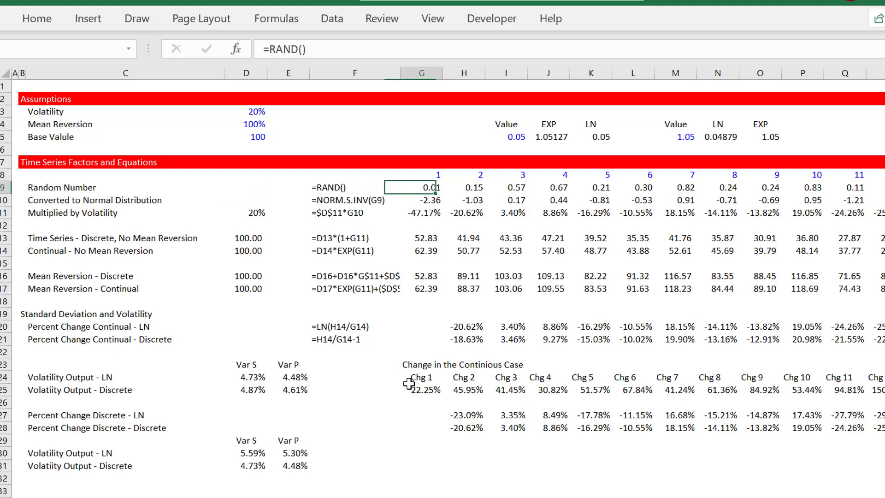
key("F2")
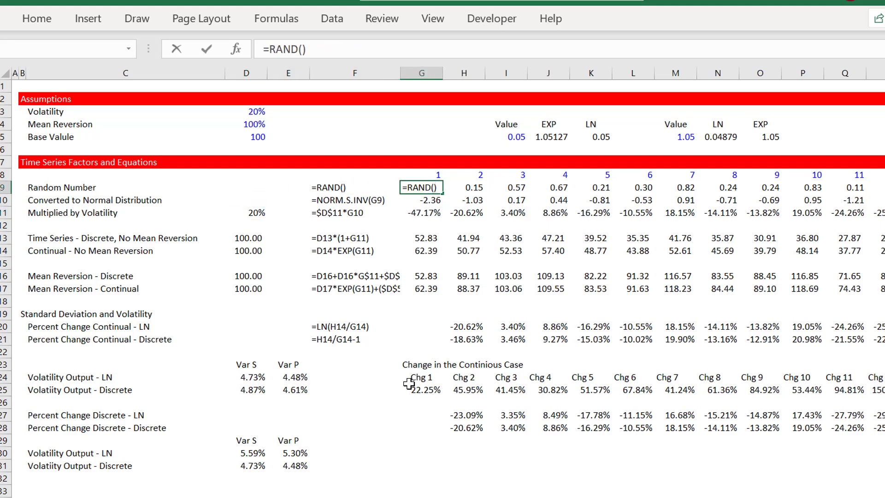
key("Return")
key("Left")
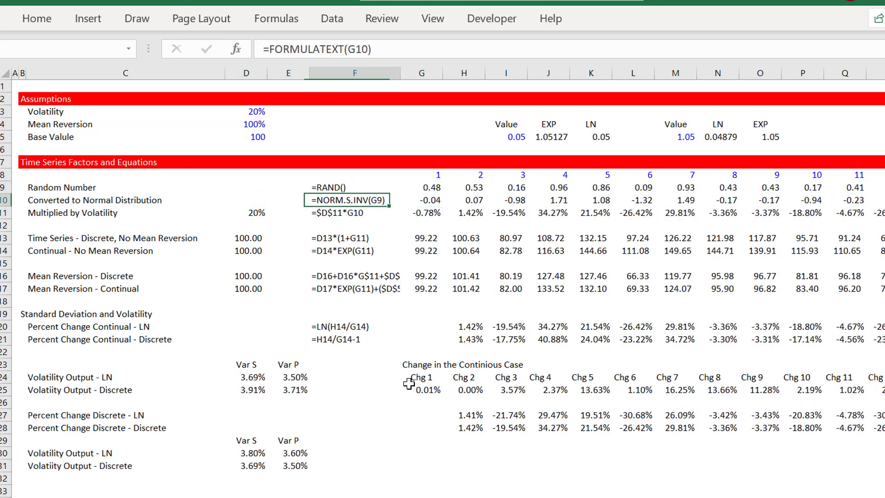
key("Right")
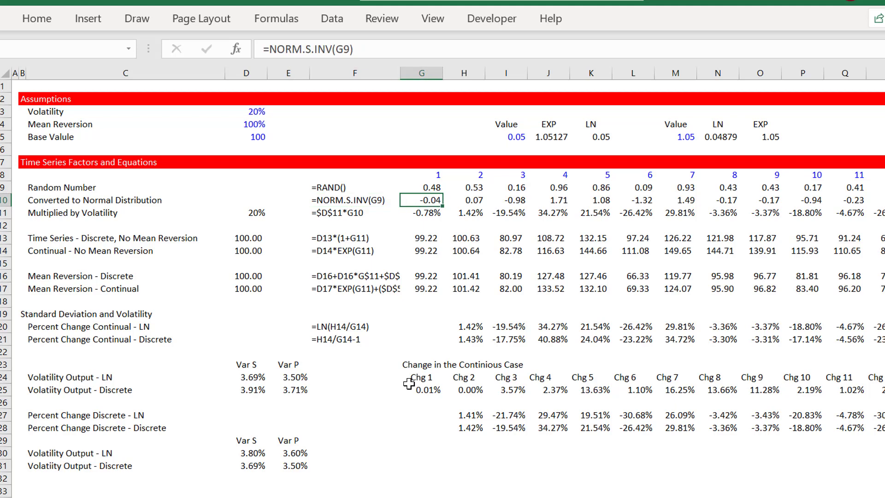
Go to the Normal Distn of Return sheet and select the Annual Volatility label in C3.
key("ctrl+Page_Down")
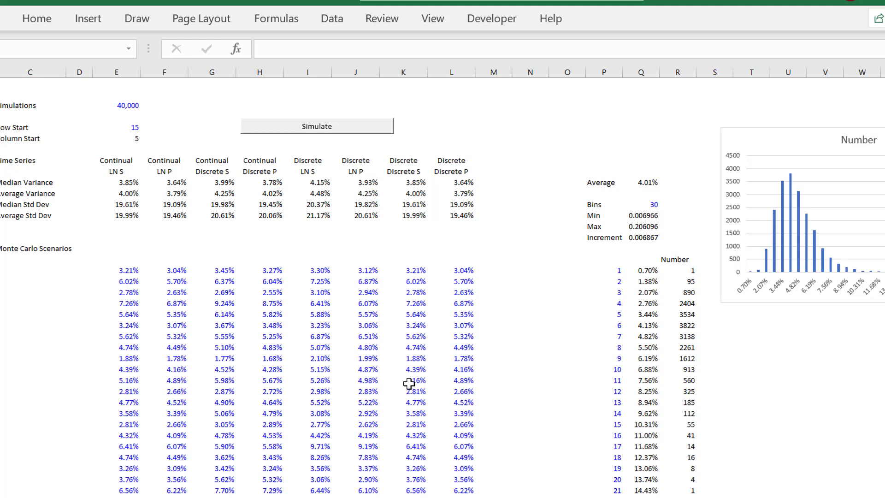
key("ctrl+Page_Down")
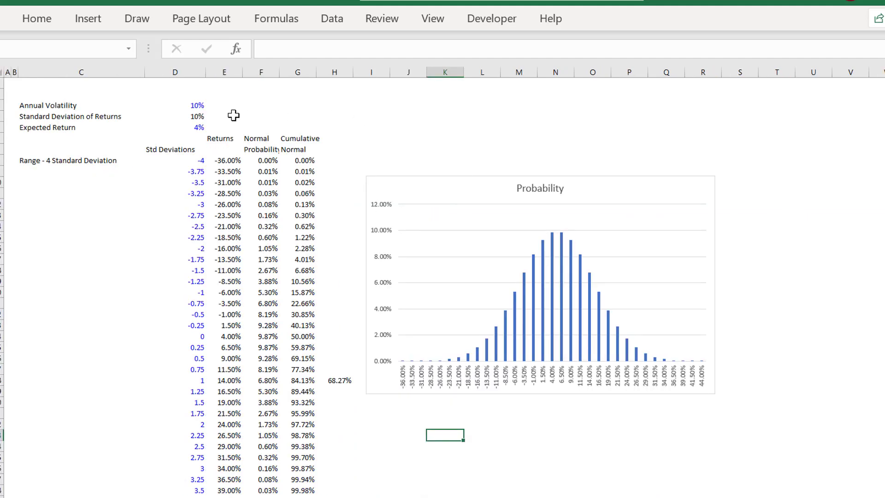
left_click(263, 107)
left_click(151, 267)
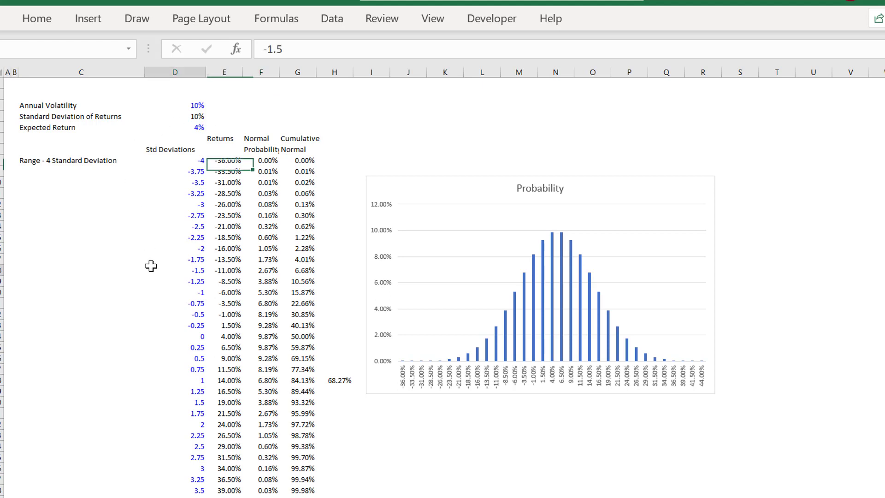
key("Left")
key("Left")
key("Up")
key("Up")
key("Up")
key("Up")
key("Up")
key("Up")
key("Up")
key("Up")
key("Up")
key("Up")
key("Up")
key("Up")
key("Up")
key("Up")
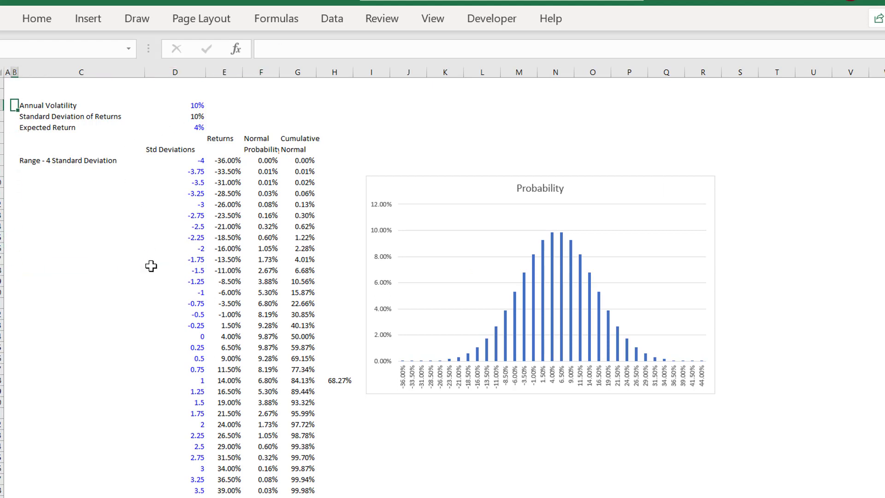
key("Right")
key("Right")
key("Left")
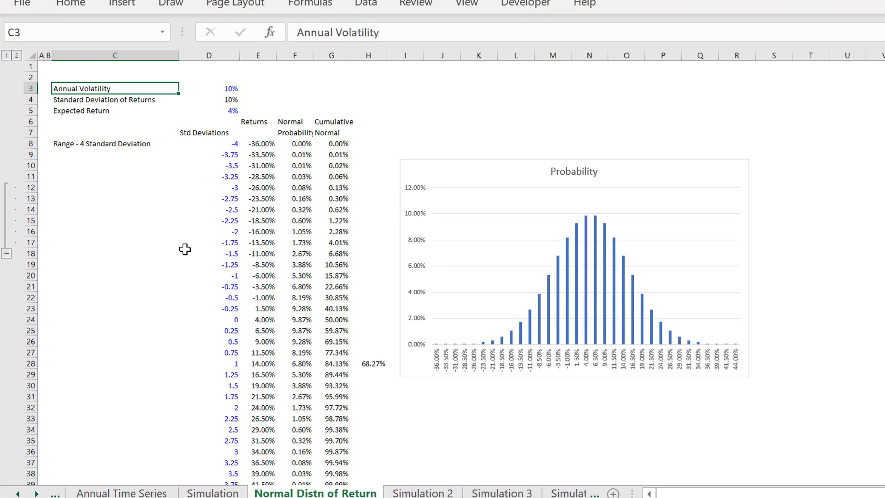
Extend the label in C3 to "Annual Volatility (Stdev of Return, Stdev of Growth)".
key("F2")
type("(Stdev of ")
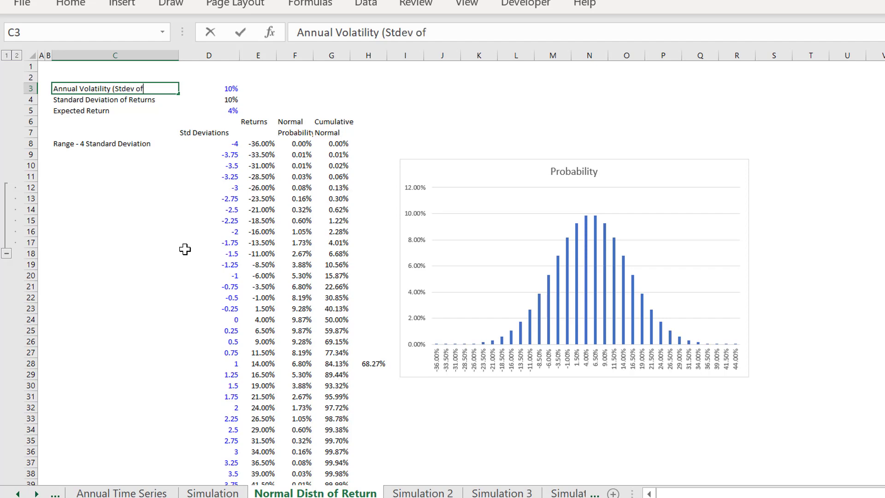
type("Return, STE")
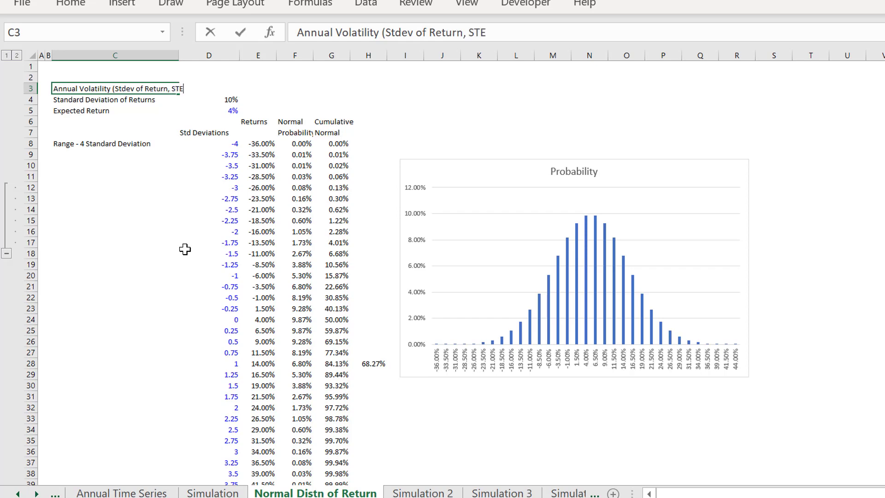
key("BackSpace")
key("BackSpace")
type("te")
key("BackSpace")
type("dev of Growth")
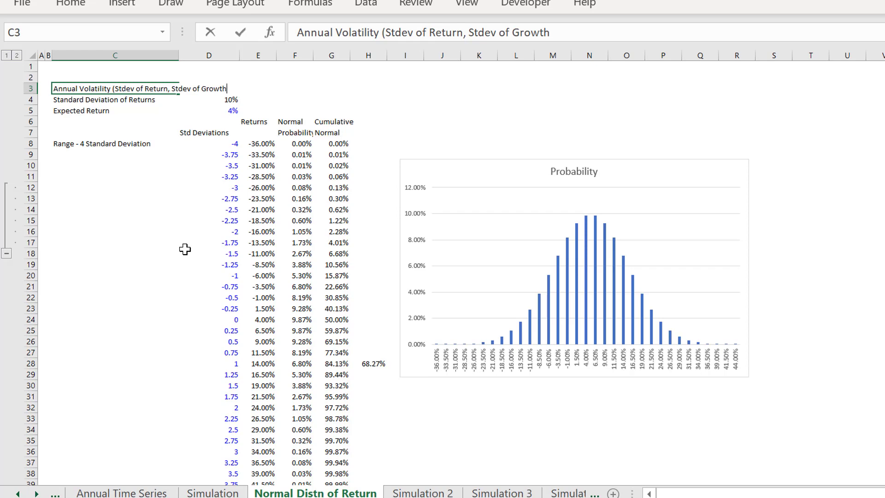
type(")")
key("Return")
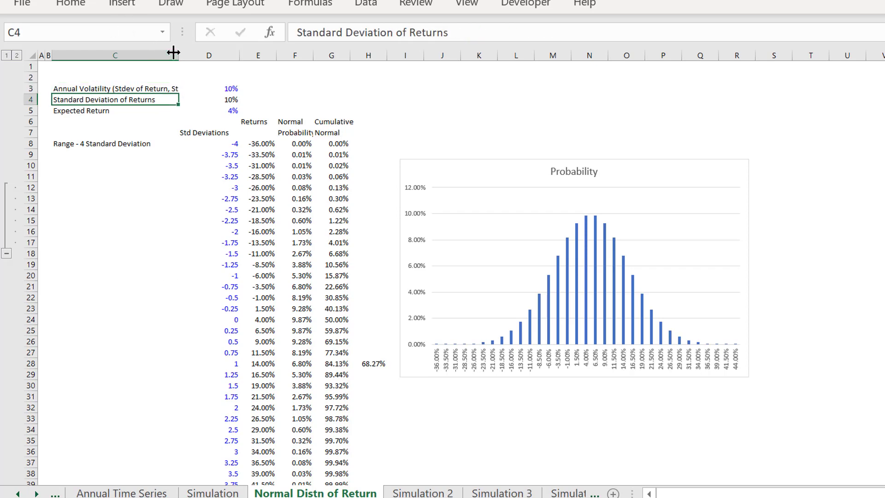
Widen column C so that the whole Annual Volatility label fits.
left_click_drag(178, 55, 234, 58)
key("Up")
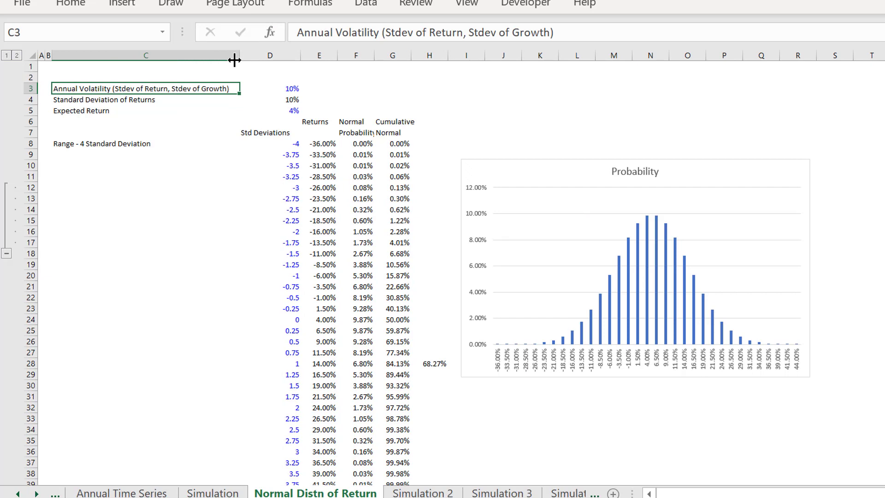
key("Down")
key("Up")
Enter the note "price change = ln(Pt/Pt-1)" in F3 beside the Annual Volatility input.
key("Right")
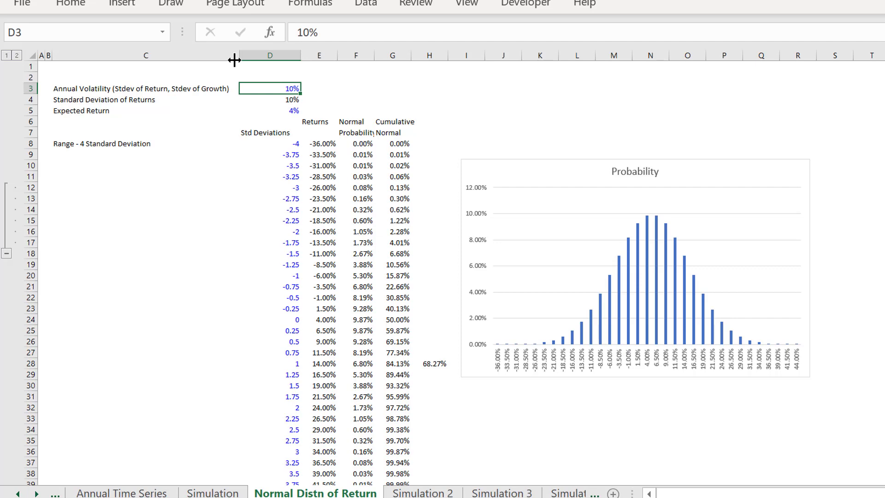
key("Right")
key("Right")
type("vol ")
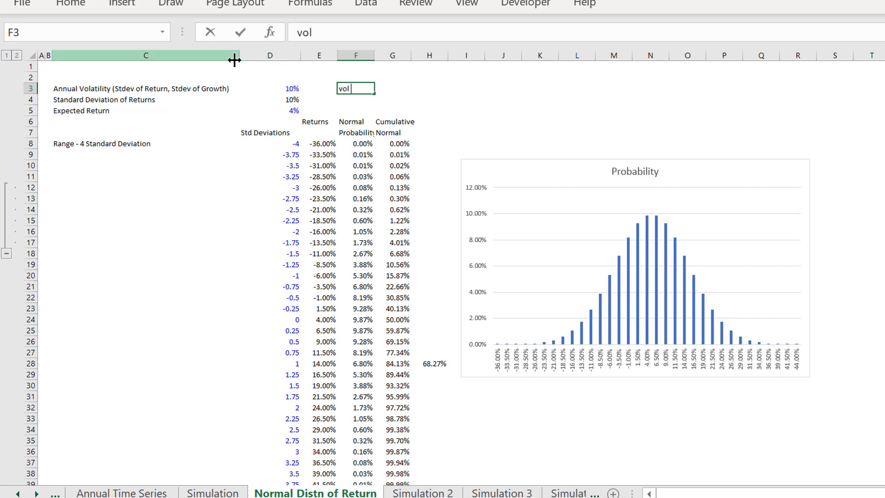
type("=")
key("BackSpace")
key("BackSpace")
key("BackSpace")
key("BackSpace")
key("BackSpace")
type("price change =")
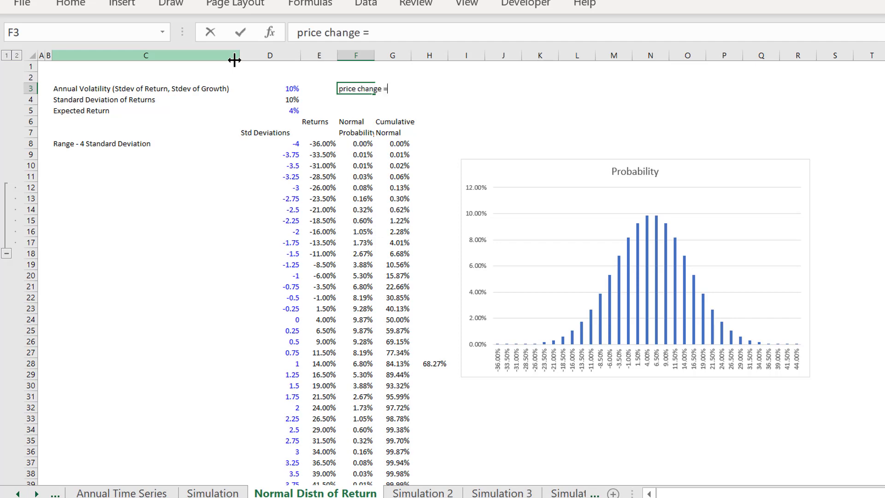
type(" ln(Pt/Pt")
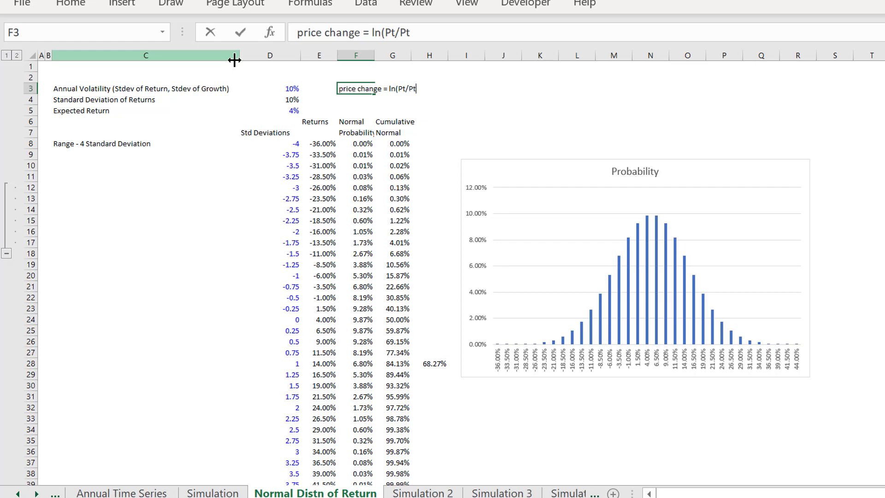
type("-1)")
key("Return")
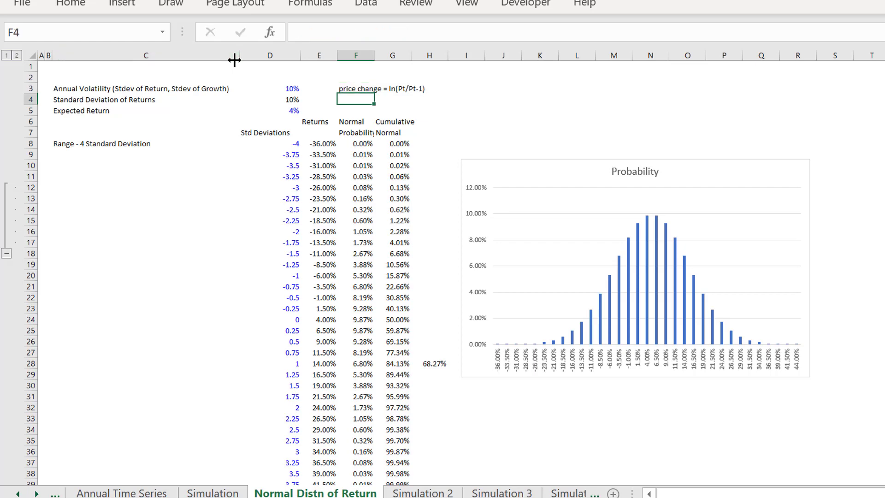
Enter the note "Vol = Stdev (price change)" in F4.
type("St")
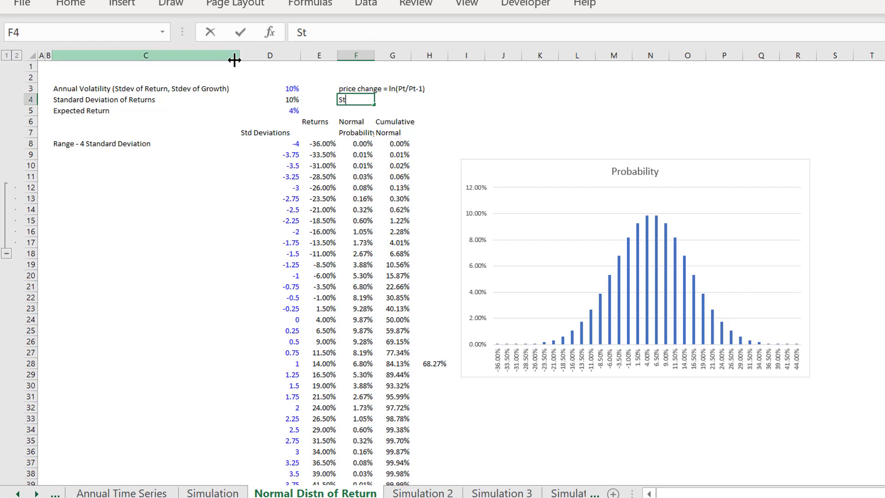
key("BackSpace")
type("Vol = Stdev")
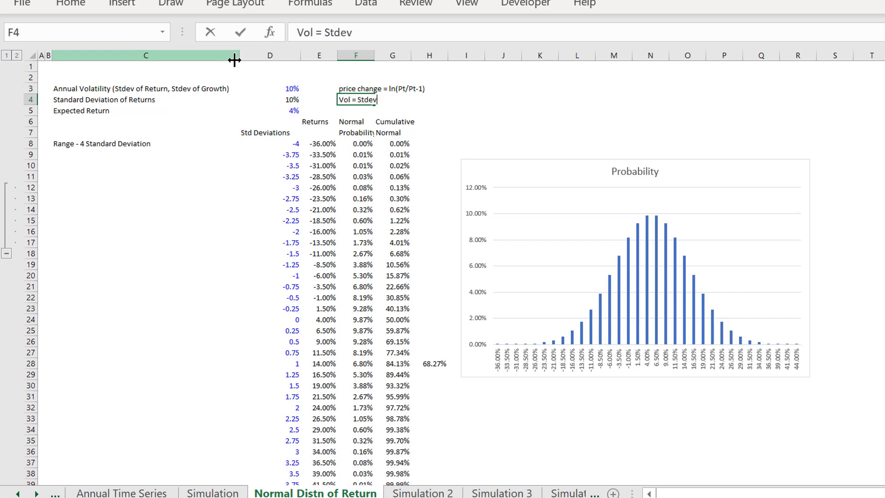
type("price change)")
key("Return")
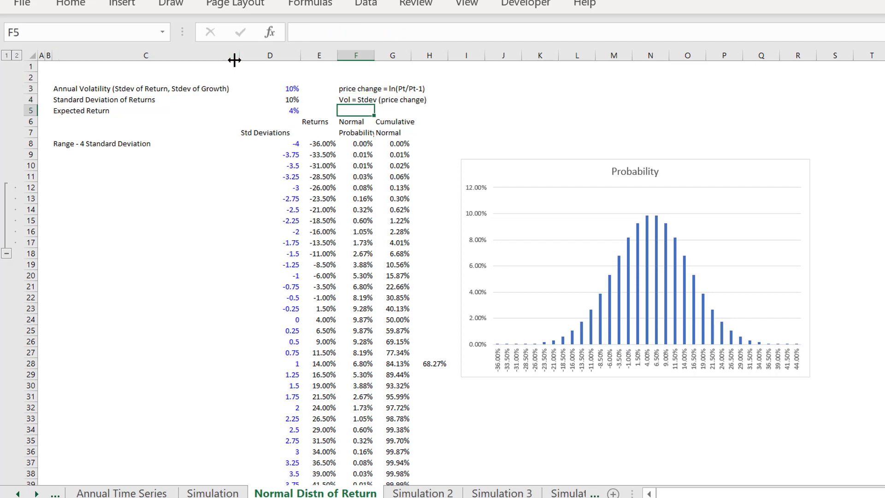
Review the notes in F3:F4 along with the volatility, standard deviation and expected return inputs in D3:D5.
key("Up")
key("Up")
key("Down")
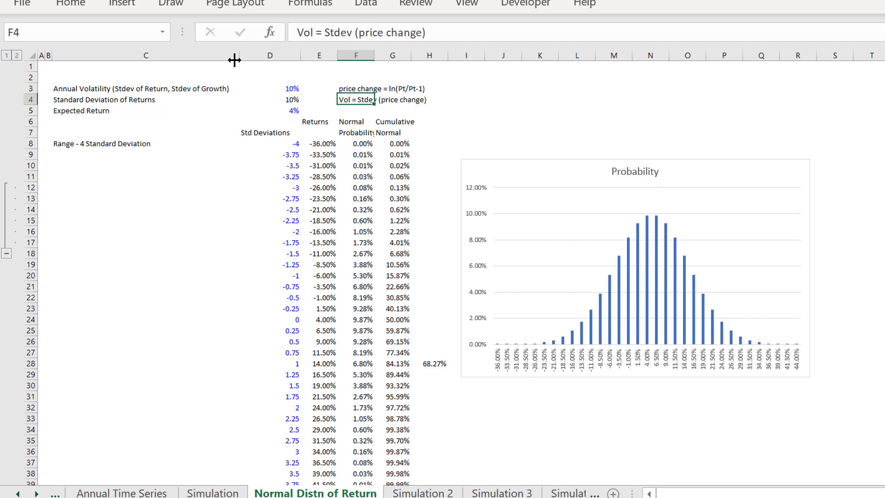
key("Left")
key("Left")
key("Left")
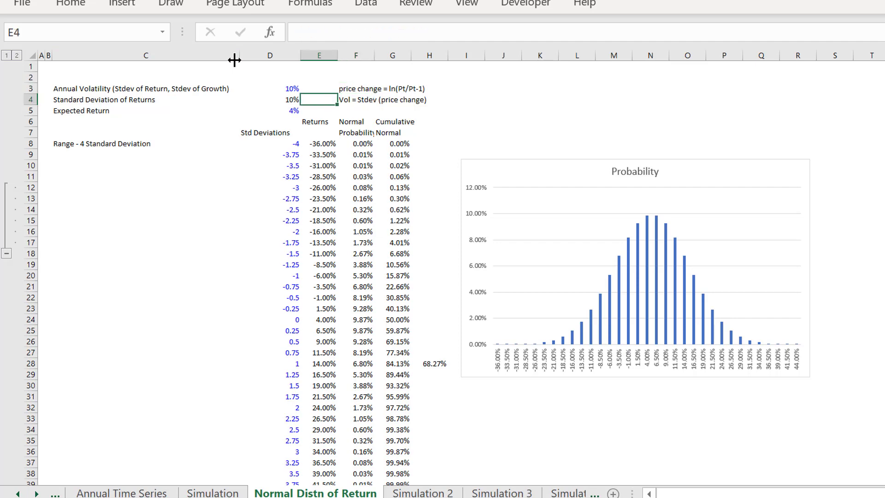
key("Up")
key("Right")
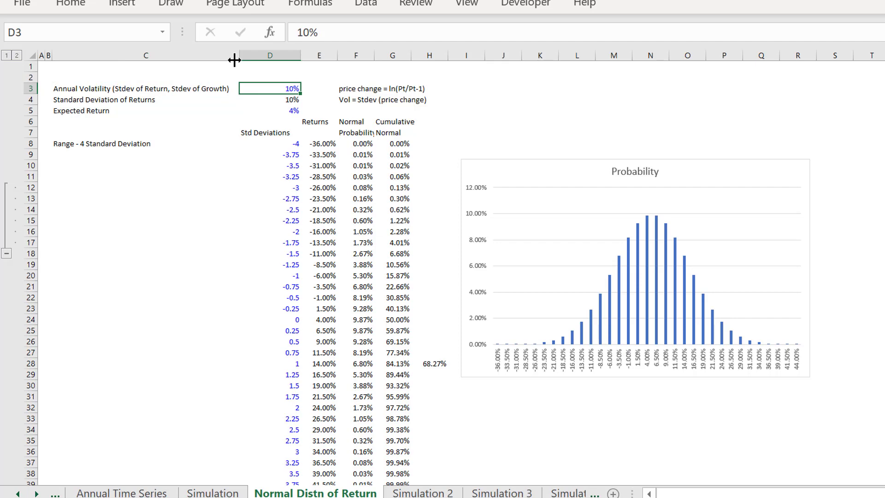
key("Down")
key("Down")
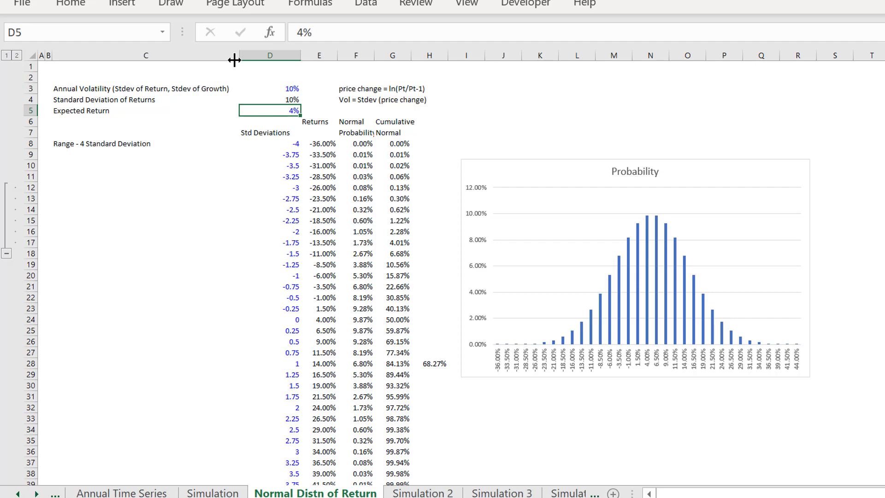
Compare the first entries of the Std Deviations column from D8 down with the assumptions above it.
key("Down")
key("Down")
key("Down")
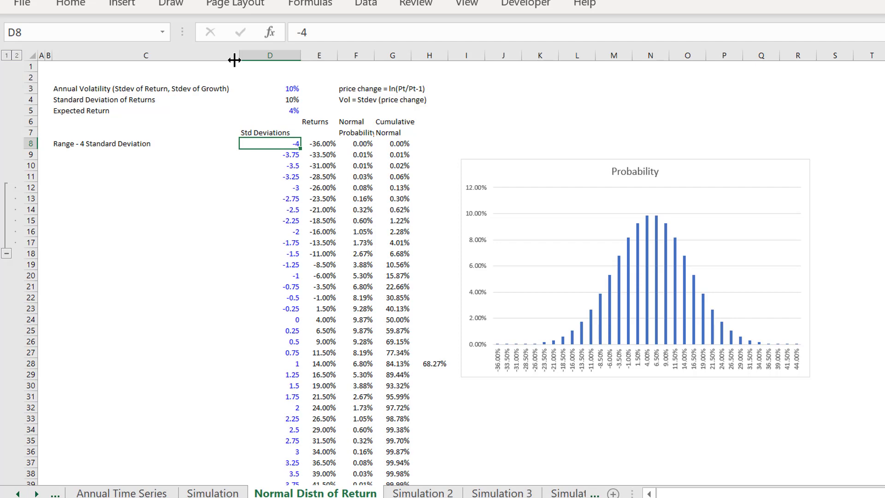
key("shift+Down")
key("shift+Down")
key("shift+Down")
key("Up")
key("Down")
key("Up")
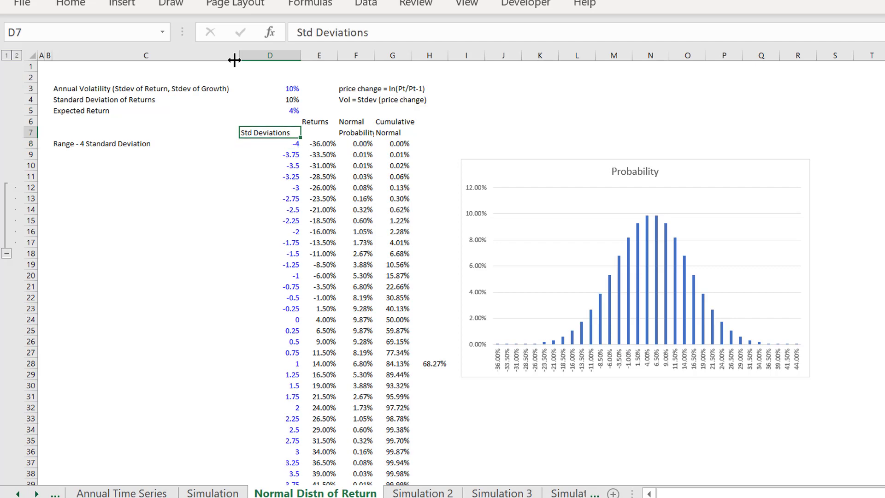
key("Up")
key("Up")
key("Down")
key("Down")
key("Down")
key("Up")
key("Up")
key("Up")
key("Up")
key("Up")
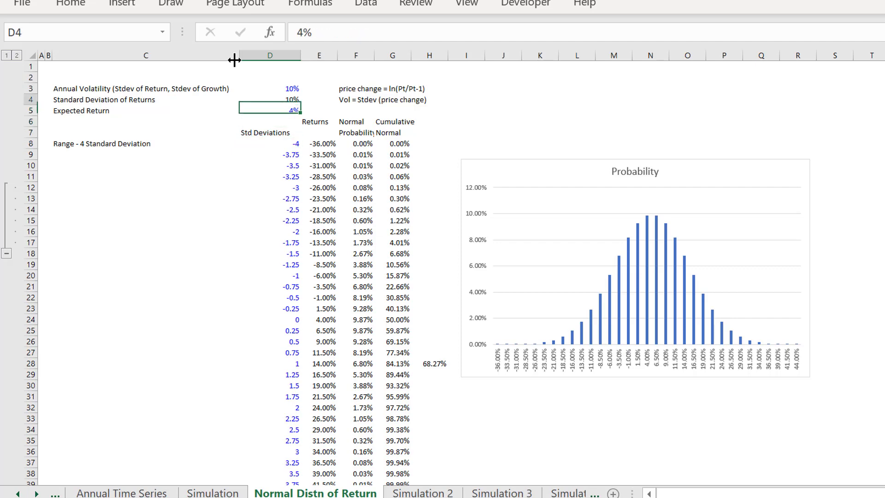
key("Down")
key("Down")
key("Down")
key("Down")
key("Down")
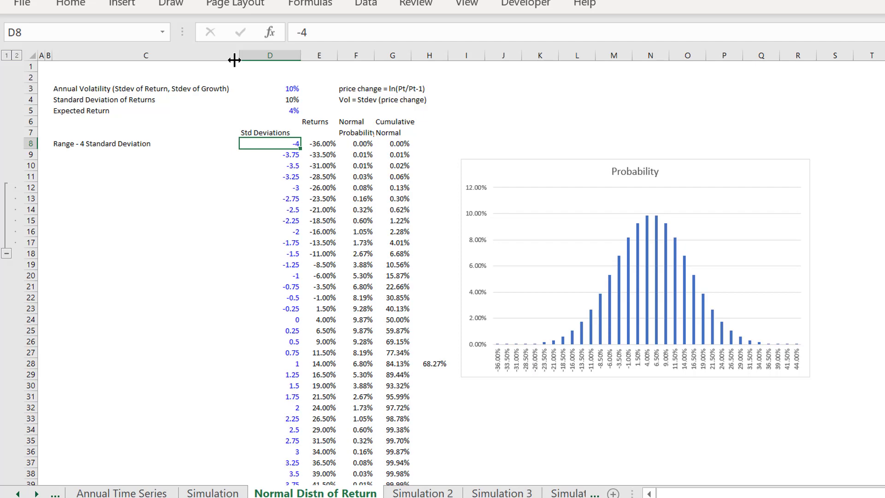
Look through the further rows of the Std Deviations column and return to its first entry in D8.
key("Up")
key("Down")
key("Page_Down")
key("Up")
key("Page_Up")
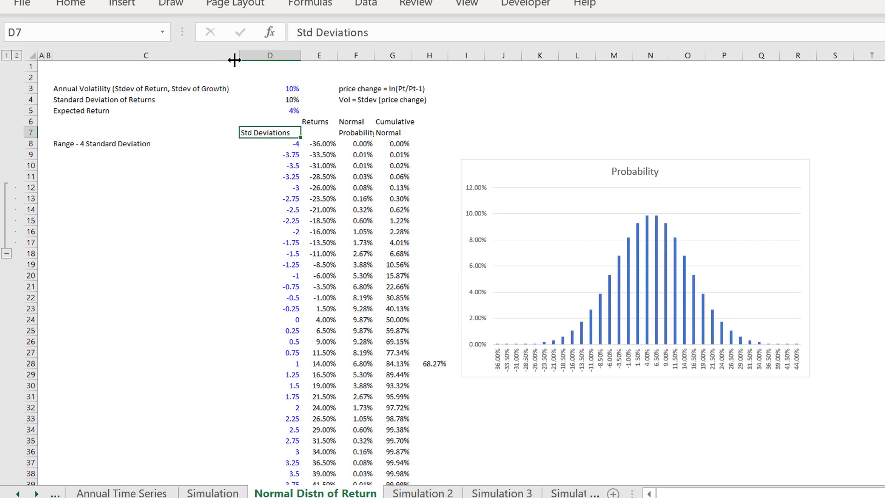
key("Down")
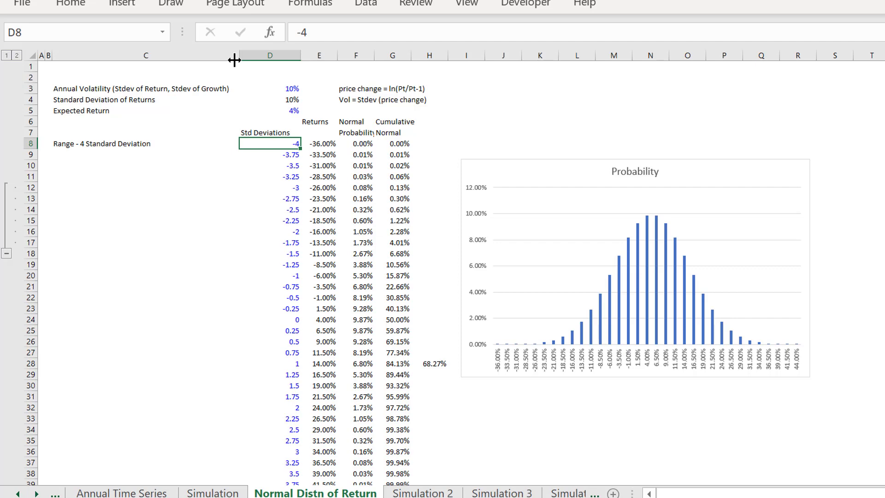
Relate the Annual Volatility and the other inputs in D3:D5 to the first standard deviation entry in D8.
key("Up")
key("Up")
key("Up")
key("Up")
key("Up")
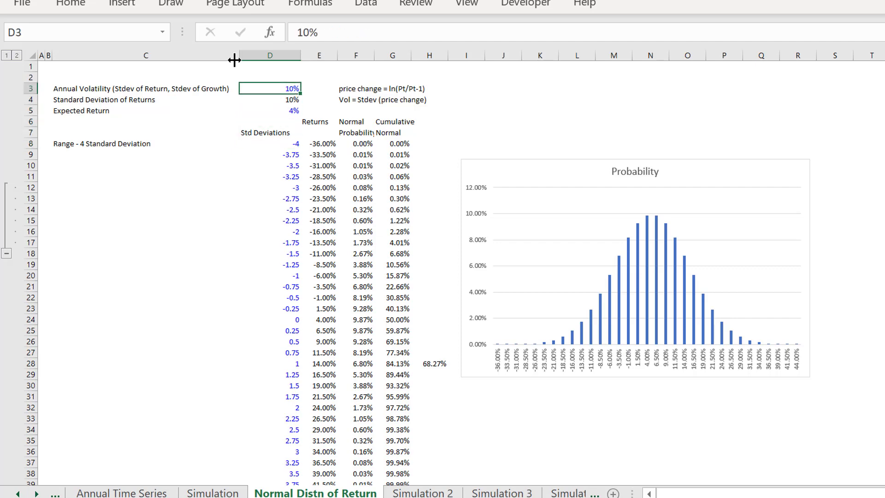
key("Down")
key("Down")
key("Down")
key("Down")
key("Down")
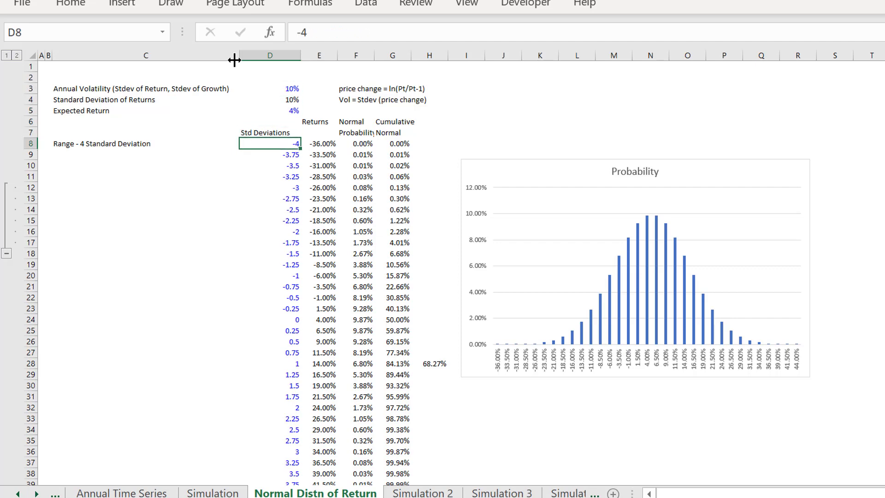
key("Right")
key("Left")
key("Up")
key("Up")
key("Up")
key("Up")
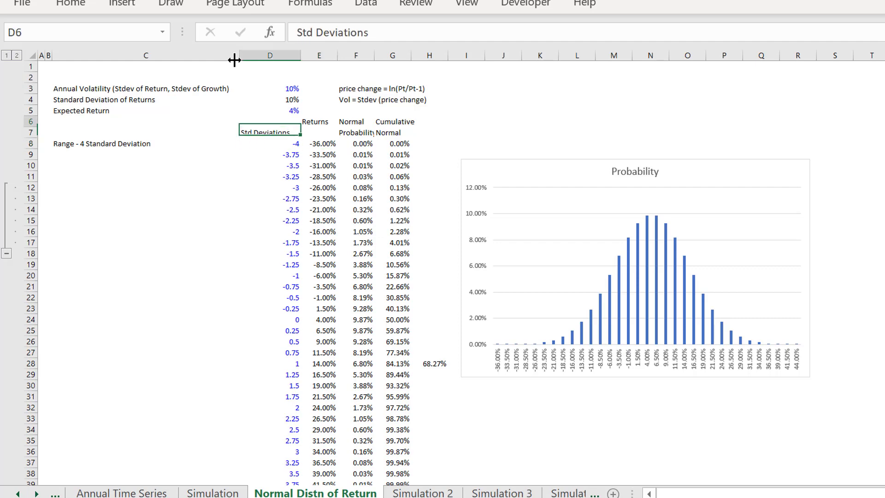
key("Down")
key("Down")
key("Down")
key("Down")
Examine the row 8 formulas for Returns, Normal Probability and Cumulative Normal in E8:G8.
key("Right")
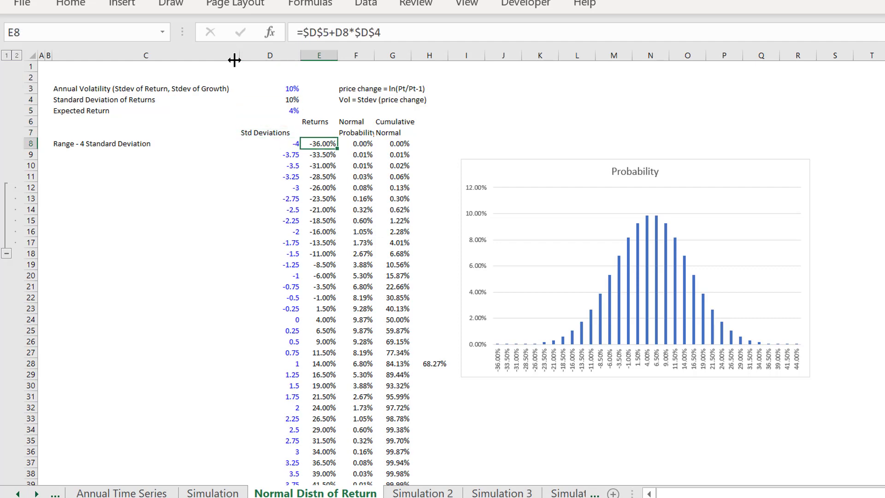
key("Right")
key("Right")
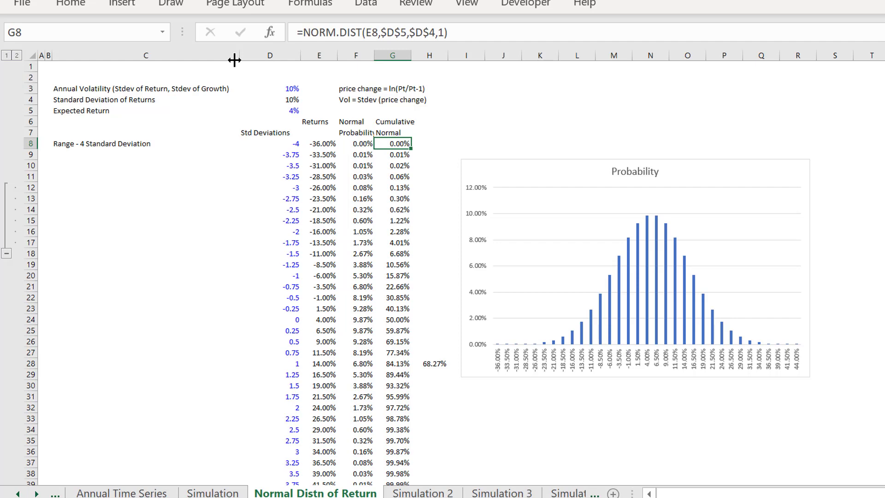
key("Left")
key("Left")
key("Left")
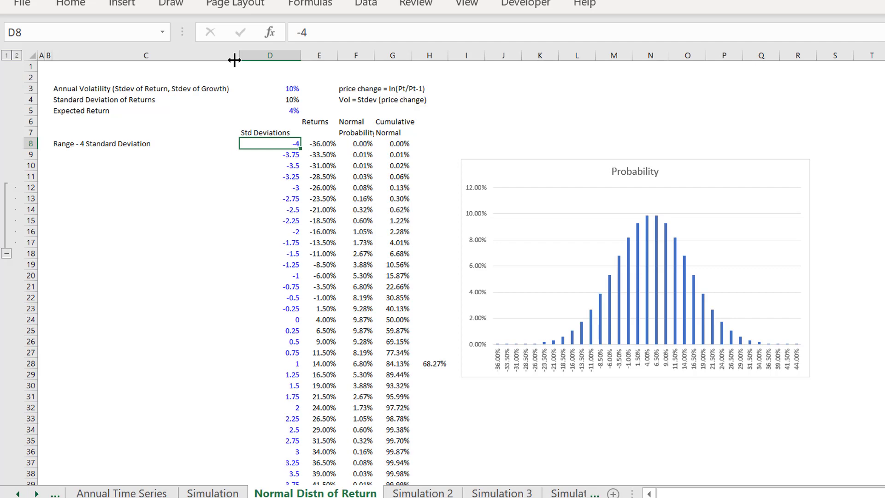
key("Right")
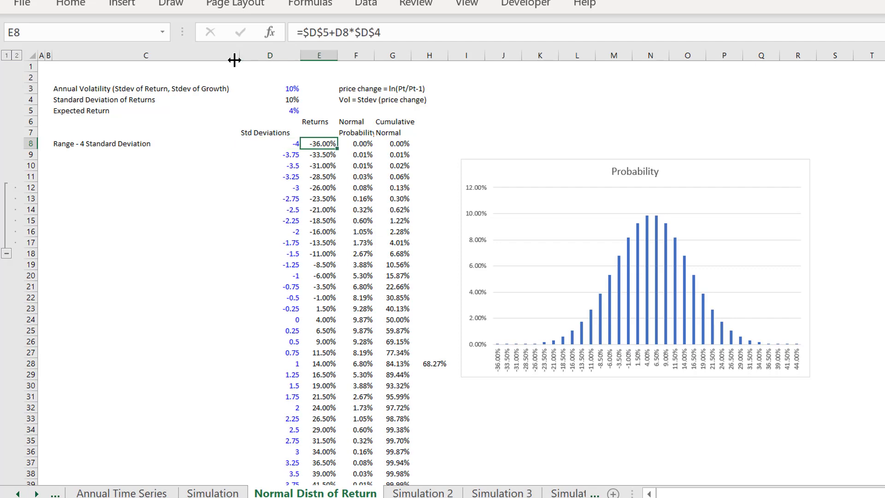
Inspect the cells that the Returns formula in E8 refers to.
key("F2")
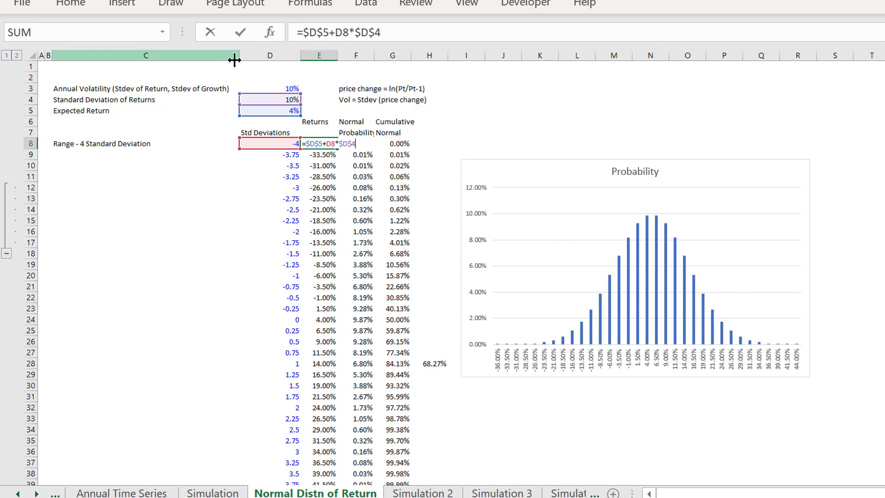
key("Return")
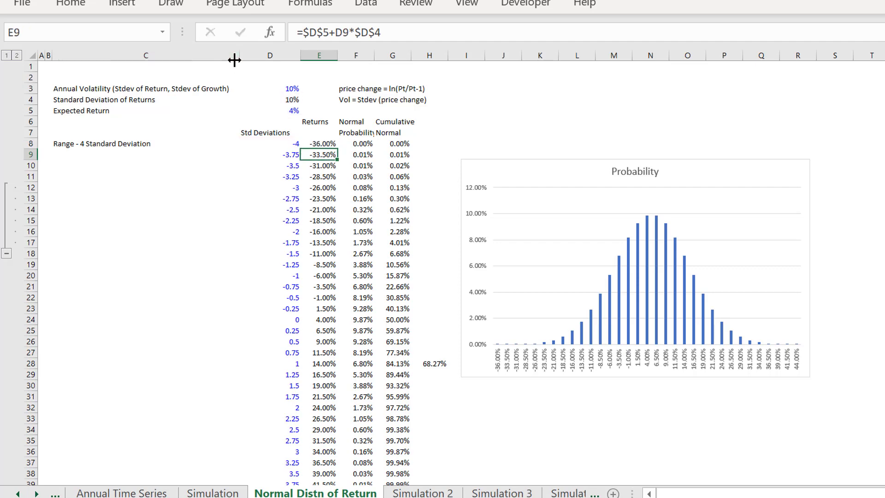
key("Up")
key("Right")
key("Right")
key("Left")
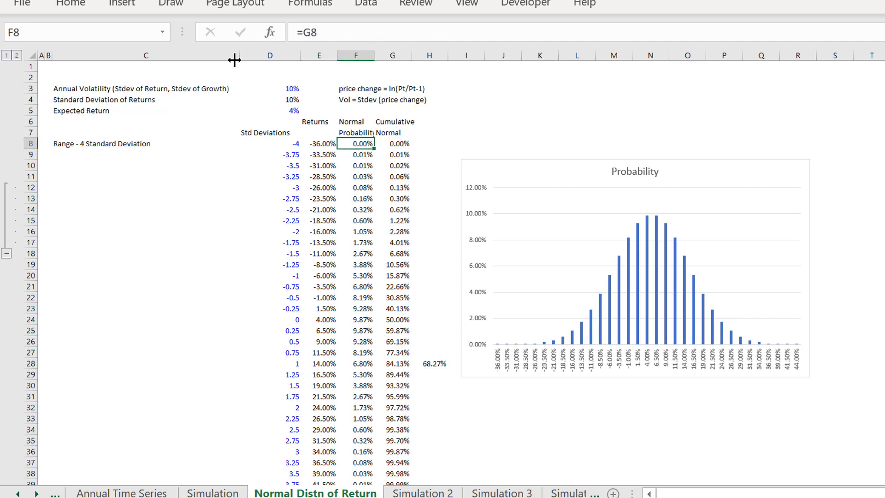
Inspect the NORM.DIST formula in G8 and its cumulative argument.
key("Right")
key("F2")
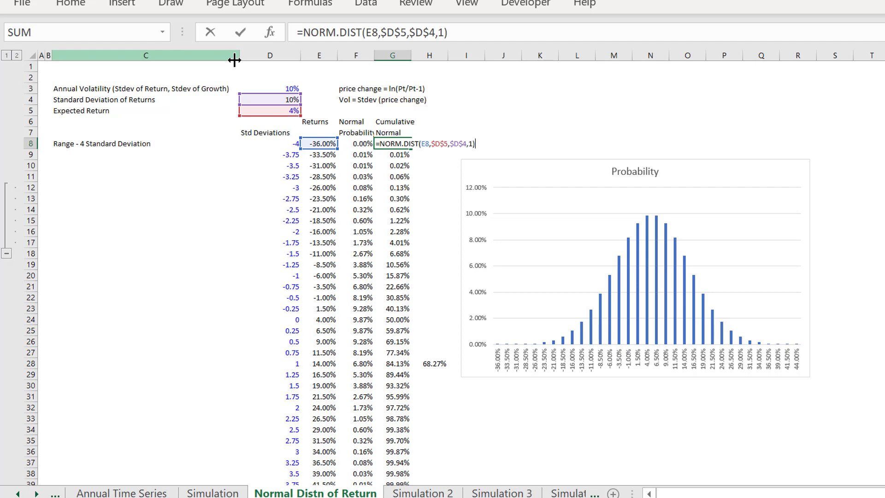
key("Left")
key("Left")
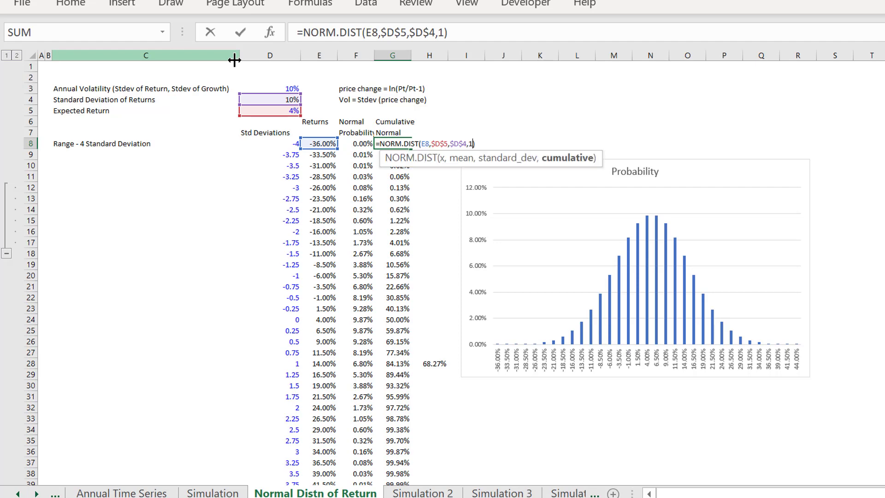
key("Return")
key("Up")
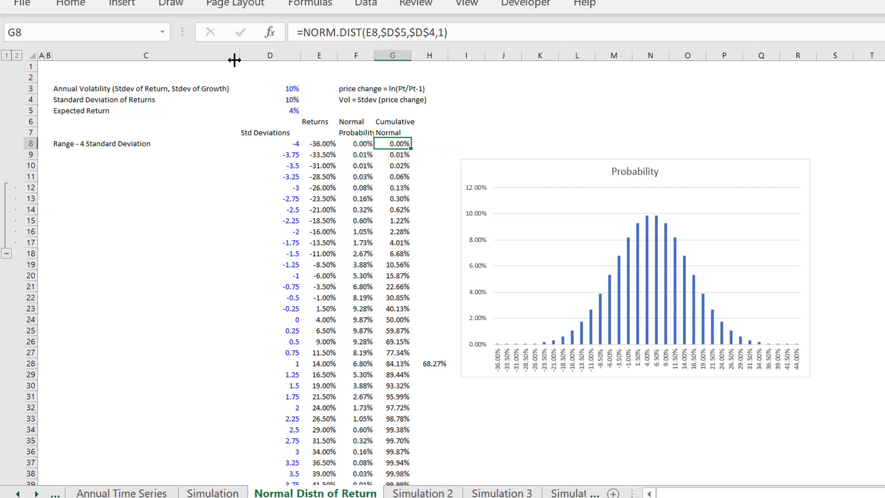
Follow the Cumulative Normal column from G8 down to row 15 and find that row's standard deviation in D15.
key("Down")
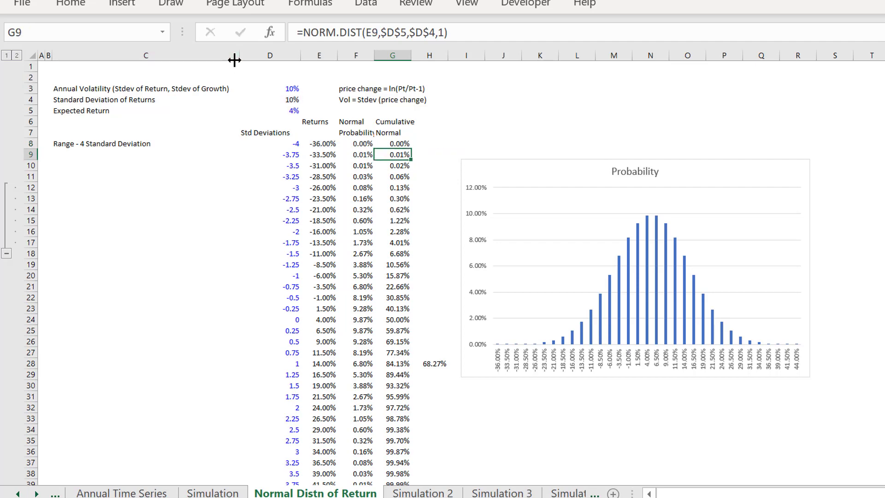
key("Down")
key("Down")
key("Down")
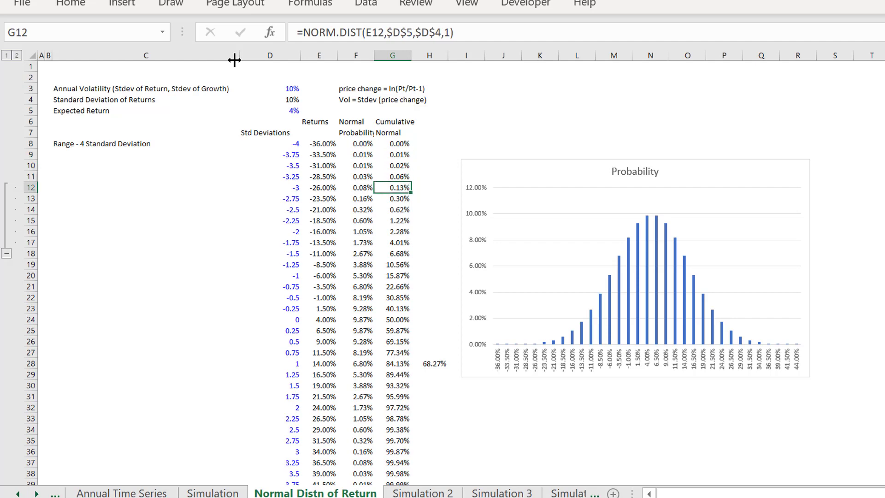
key("Down")
key("Down")
key("Down")
key("Left")
key("Left")
key("Left")
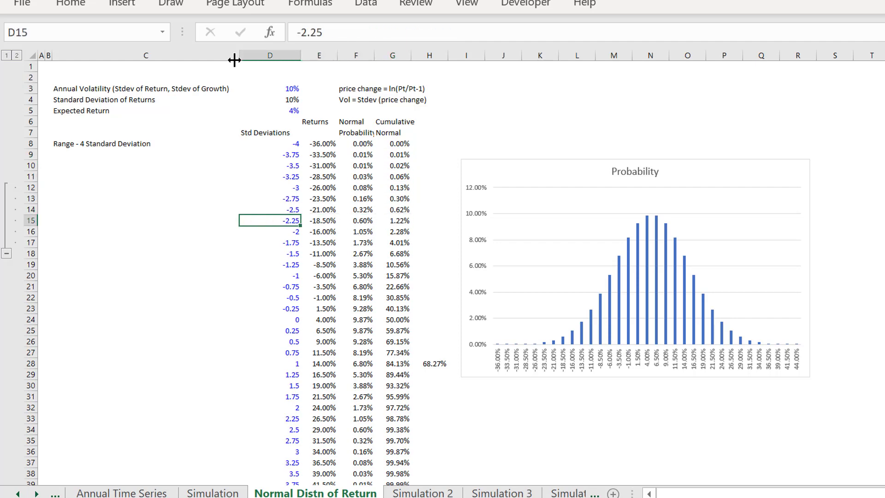
Compare the standard deviation, return, normal probability and cumulative values across D15:G15.
key("Right")
key("Right")
key("Right")
key("Left")
key("Left")
key("Left")
key("Right")
key("Right")
key("Right")
key("Left")
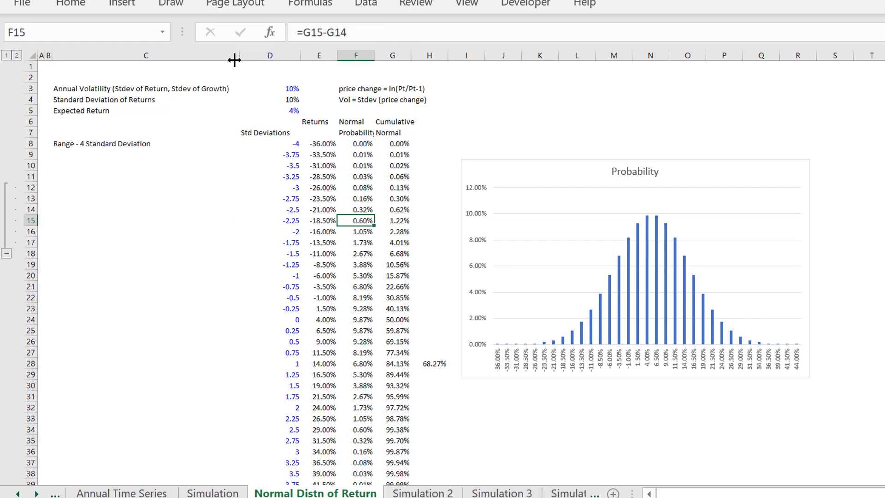
key("Left")
key("Left")
key("Right")
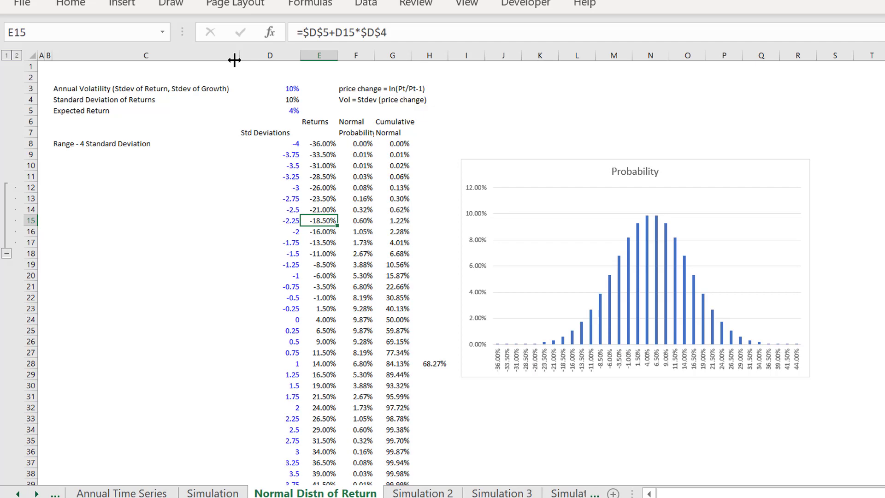
key("Right")
key("Right")
key("Left")
key("Left")
Examine the row for -1 standard deviation, comparing its return and probabilities across D20:G20.
key("Down")
key("Down")
key("Down")
key("Down")
key("Down")
key("Left")
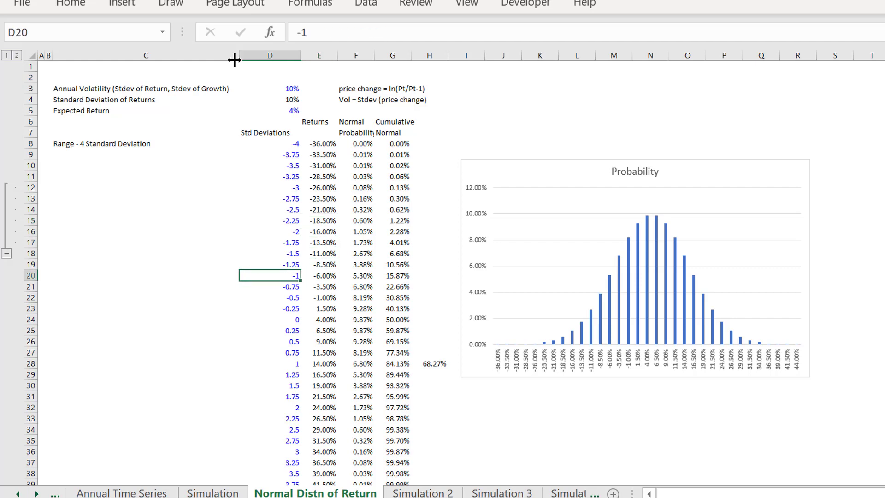
key("Right")
key("Right")
key("Right")
key("Right")
key("Left")
key("Left")
key("Left")
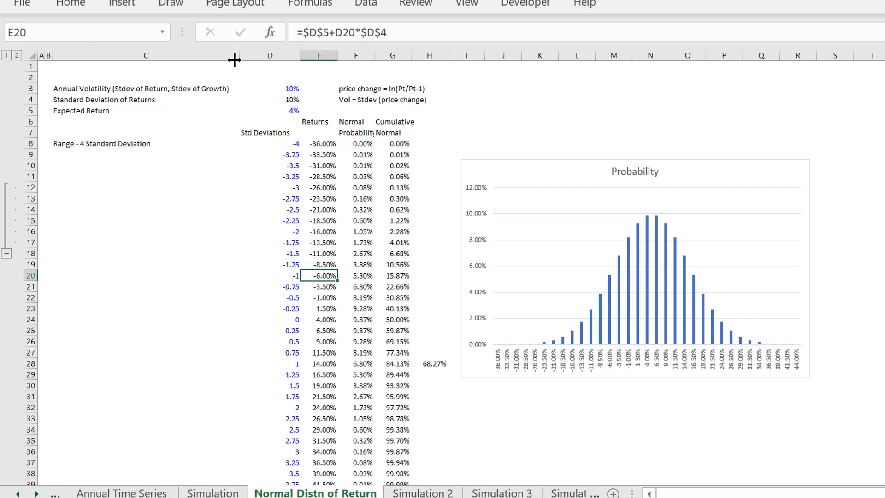
Follow the Returns column from E20 down to the +1 standard deviation row in E28.
key("Down")
key("Down")
key("Down")
key("Down")
key("Down")
key("Down")
key("Down")
key("Down")
key("Down")
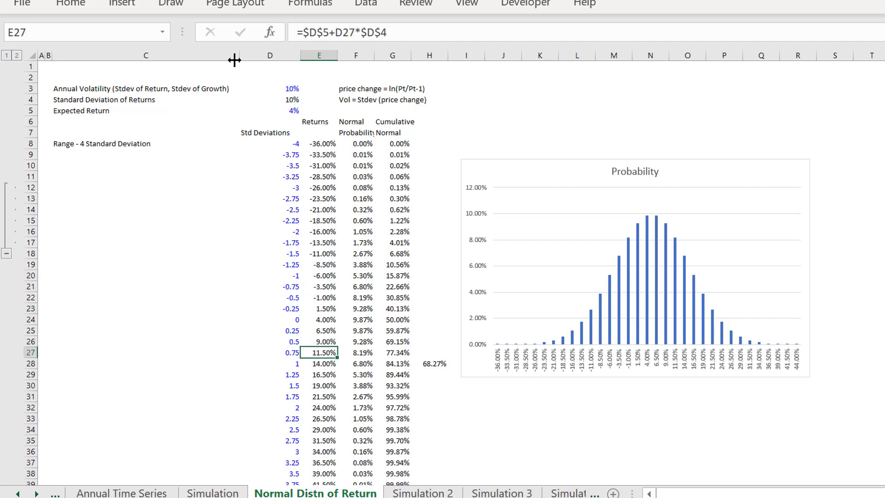
key("Up")
key("Up")
key("Down")
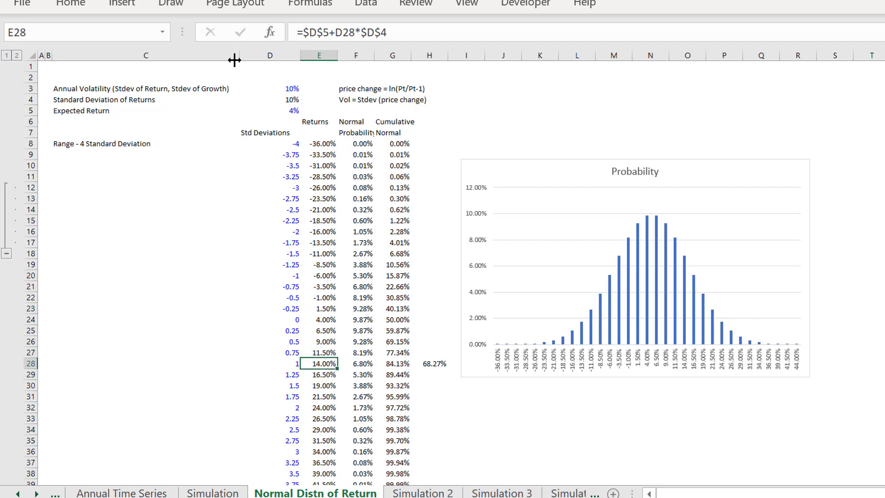
Select E20:G28 to mark the returns and probabilities between -1 and +1 standard deviation.
key("shift+Up")
key("shift+Up")
key("shift+Up")
key("shift+Up")
key("shift+Up")
key("shift+Up")
key("shift+Up")
key("shift+Up")
key("shift+Up")
key("shift+Up")
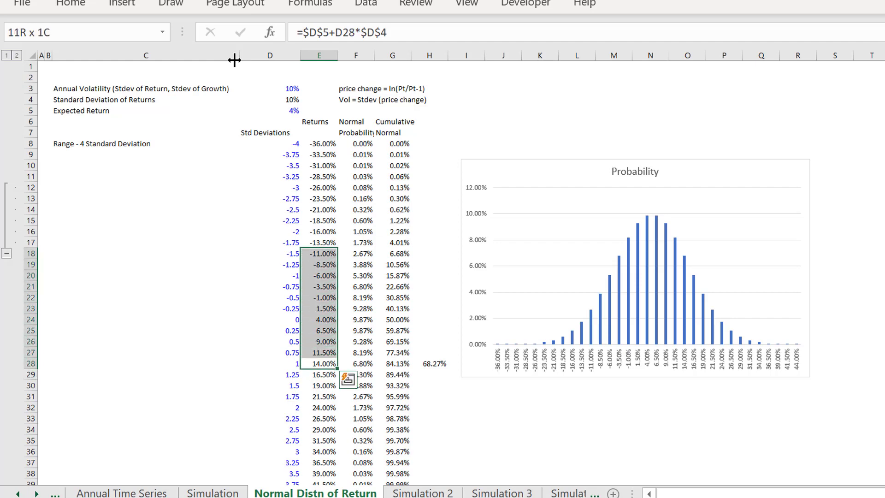
key("shift+Down")
key("shift+Down")
key("shift+Right")
key("shift+Right")
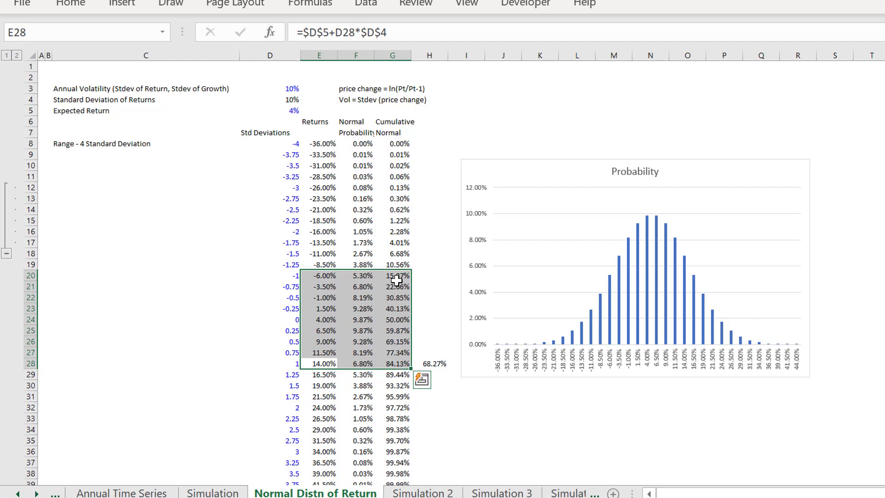
Inspect the formula in H28 that subtracts the cumulative probability in G20 from G28.
left_click(436, 364)
double_click(436, 364)
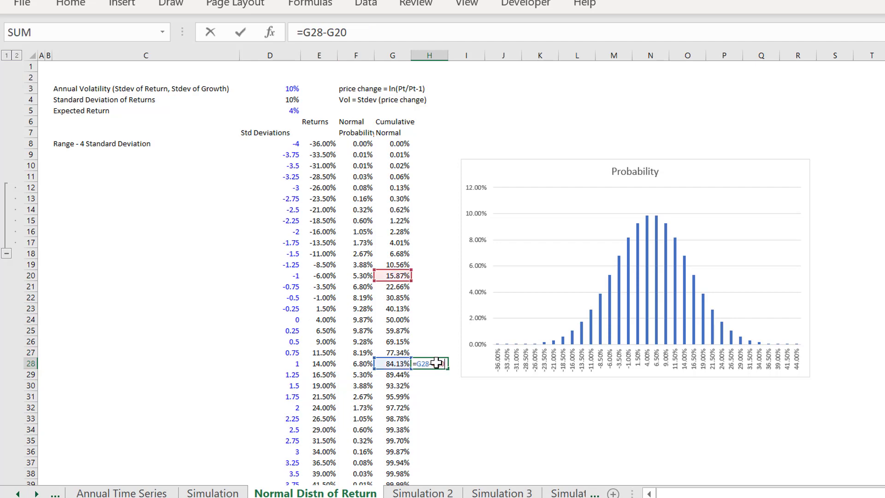
key("Return")
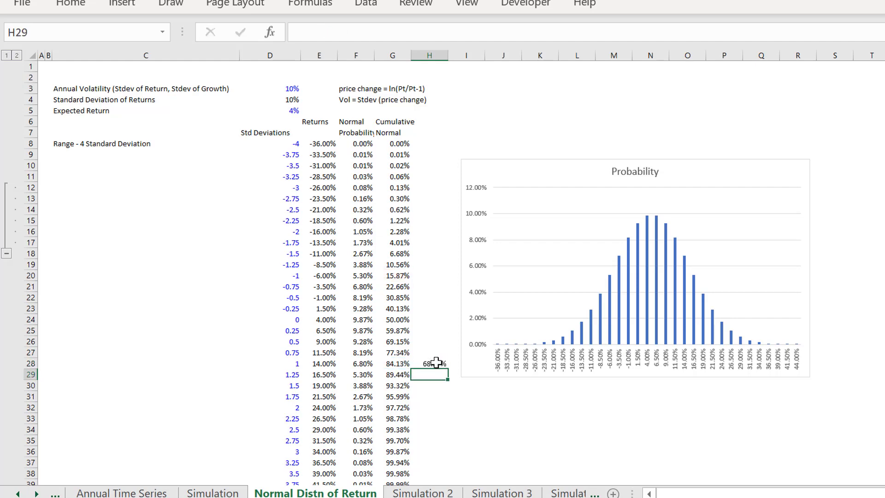
Set the Expected Return in D5 to 0%.
left_click(436, 364)
key("Up")
key("Up")
key("Up")
key("Up")
key("Up")
key("Up")
key("Up")
key("Up")
key("Up")
key("Up")
key("Up")
key("Up")
key("Up")
key("Up")
key("Up")
key("Up")
key("Up")
key("Up")
key("Up")
key("Up")
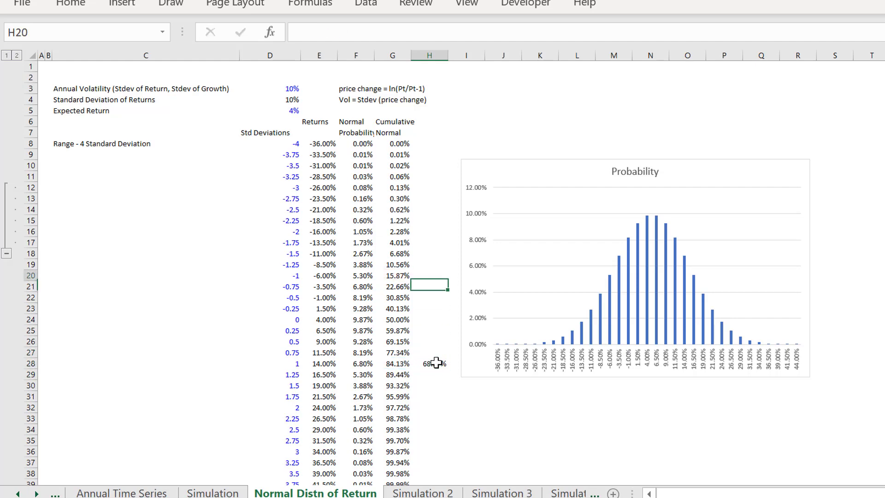
key("Left")
key("Left")
key("Left")
key("Left")
key("Up")
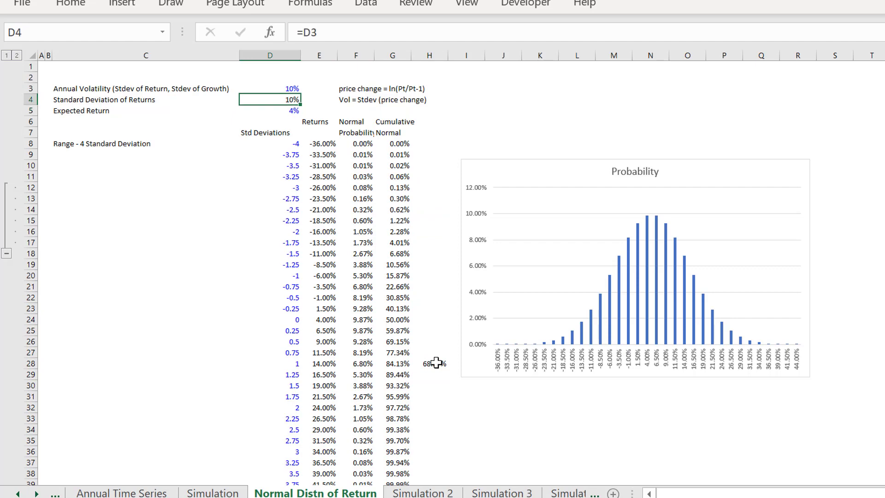
key("Down")
key("Up")
key("Down")
key("Up")
key("Down")
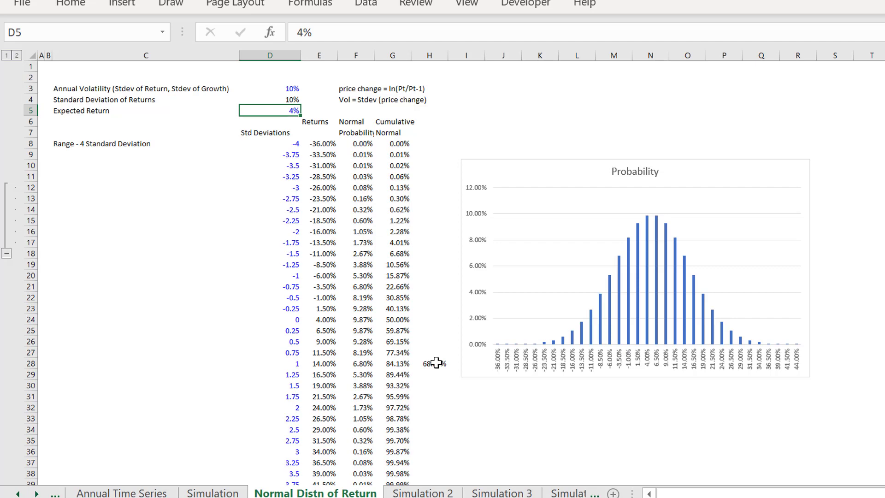
type("0")
key("Return")
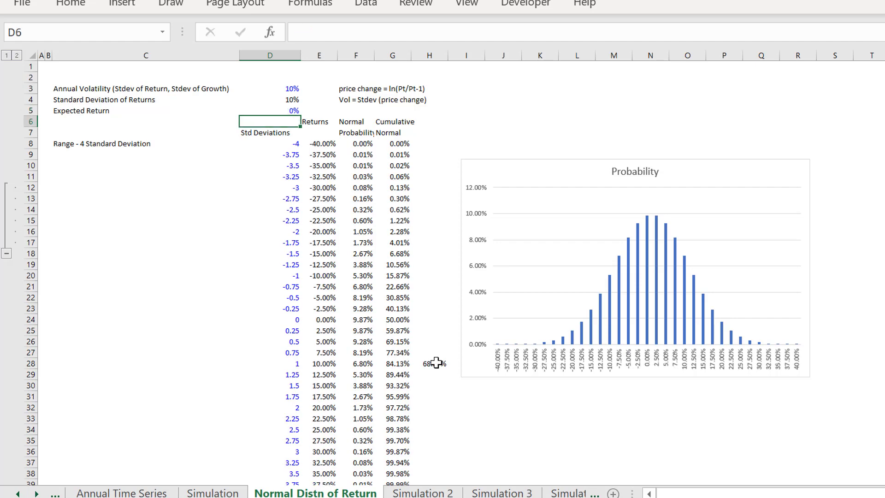
Look down the Std Deviations column to the +1 entry and check its return in E28.
key("Left")
key("Right")
key("Down")
key("Down")
key("Down")
key("Down")
key("Down")
key("Down")
key("Down")
key("Down")
key("Down")
key("Down")
key("Down")
key("Down")
key("Down")
key("Down")
key("Down")
key("Down")
key("Down")
key("Down")
key("Down")
key("Down")
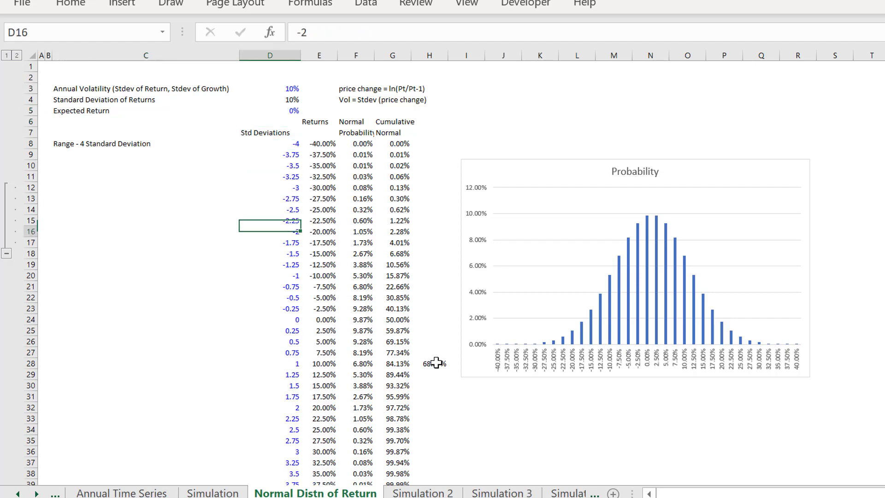
key("Down")
key("Down")
key("Right")
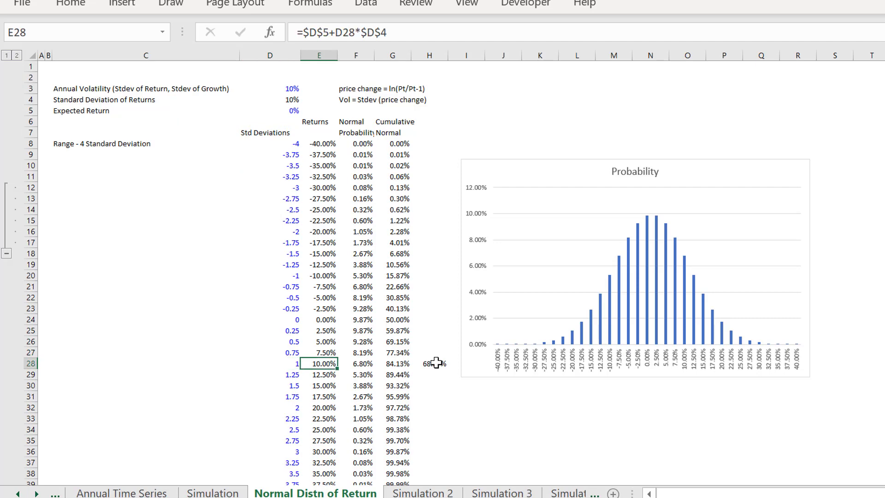
Compare the returns in column E between the +1 and -1 standard deviation rows.
key("Up")
key("Up")
key("Up")
key("Up")
key("Up")
key("Up")
key("Up")
key("Up")
key("Up")
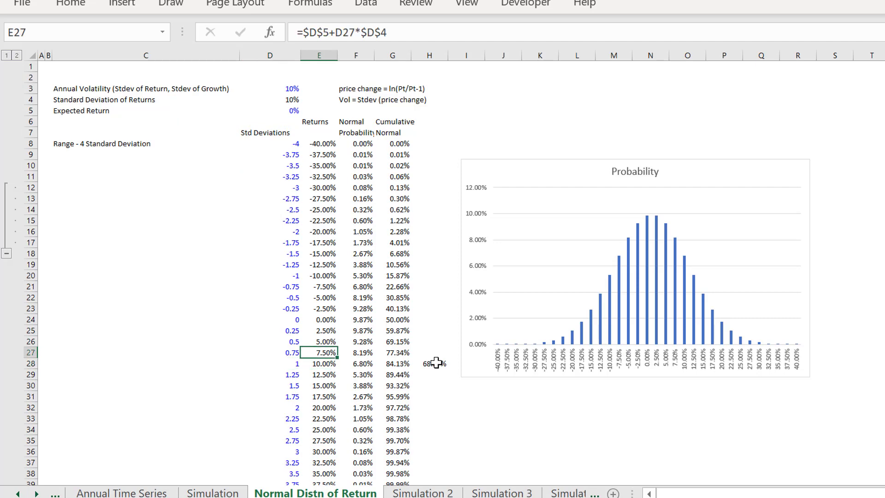
key("Down")
key("Down")
key("Down")
key("Down")
key("Down")
key("Down")
key("Down")
key("Down")
key("Down")
key("Down")
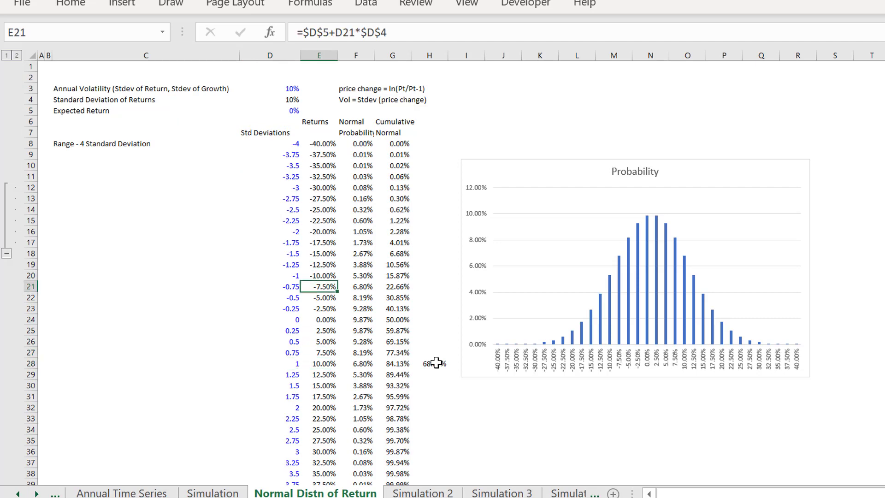
Set the Annual Volatility in D3 to 20%.
key("Up")
key("Up")
key("Up")
key("Up")
key("Up")
key("Up")
key("Up")
key("Up")
key("Up")
key("Up")
key("Up")
key("Up")
key("Up")
key("Up")
key("Up")
key("Up")
key("Up")
key("Up")
key("Up")
key("Up")
key("Up")
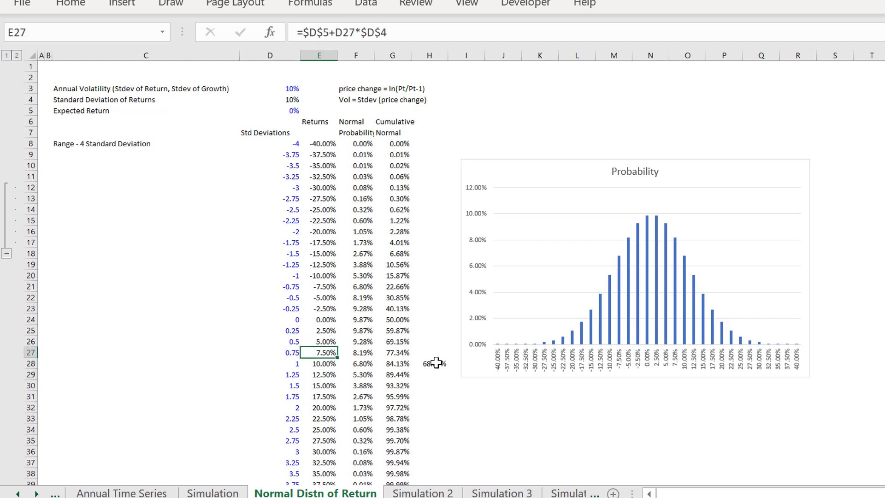
key("Left")
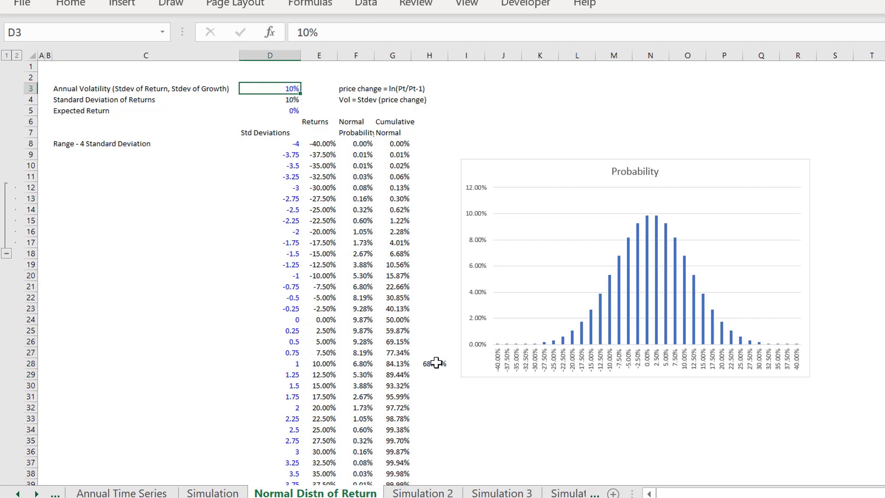
type("20")
key("Return")
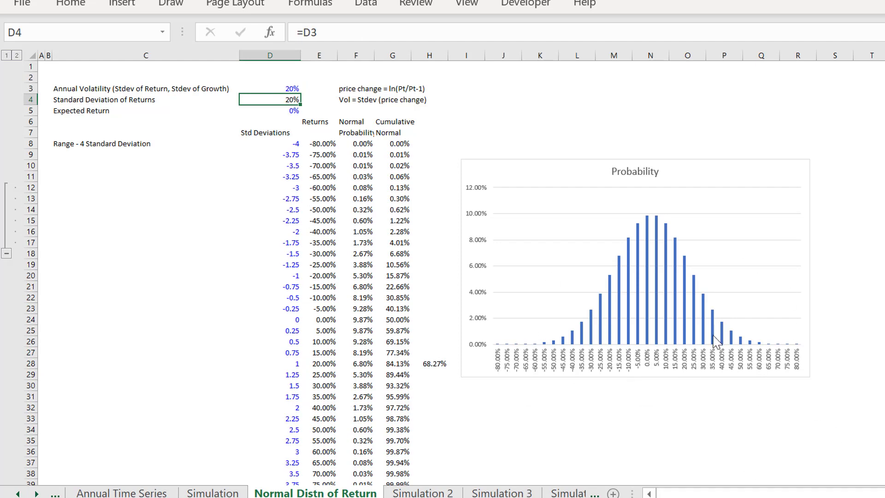
Return the Annual Volatility in D3 to 10%.
key("Left")
key("Up")
key("Right")
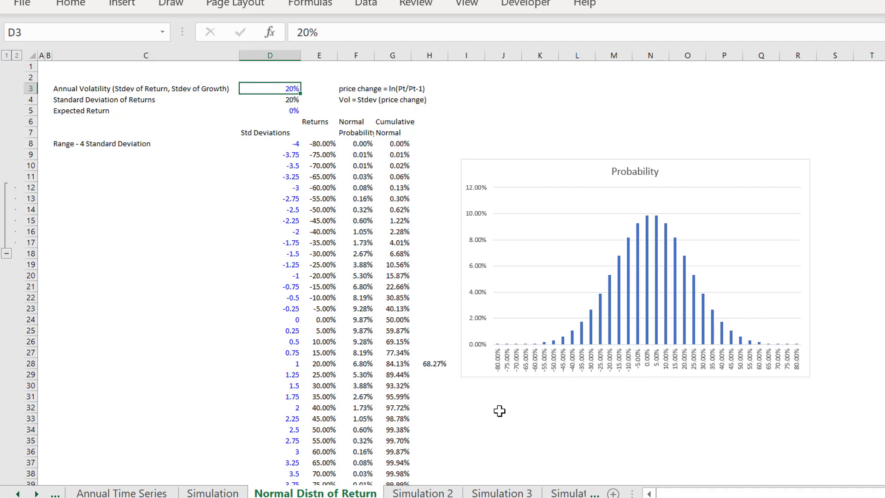
type("10")
key("Return")
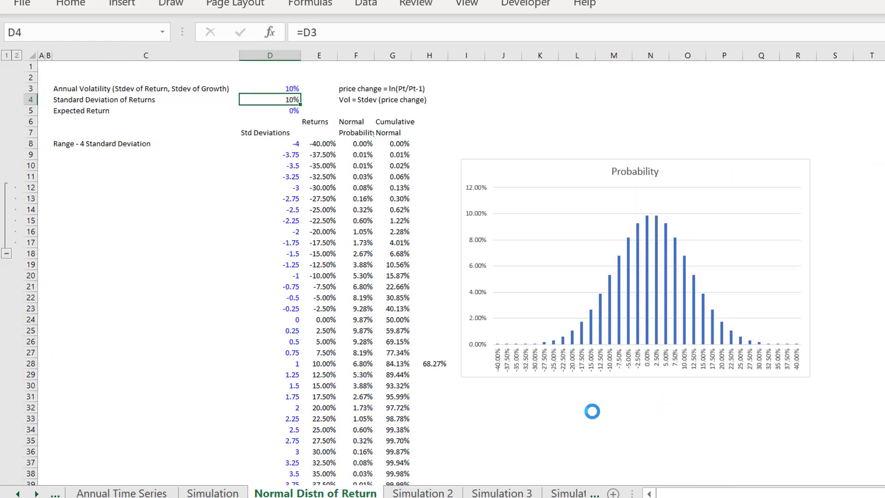
Follow the Normal Probability column from F9 to the -1 standard deviation row and compare F20 with its Std Deviations entry.
left_click_drag(368, 154, 369, 166)
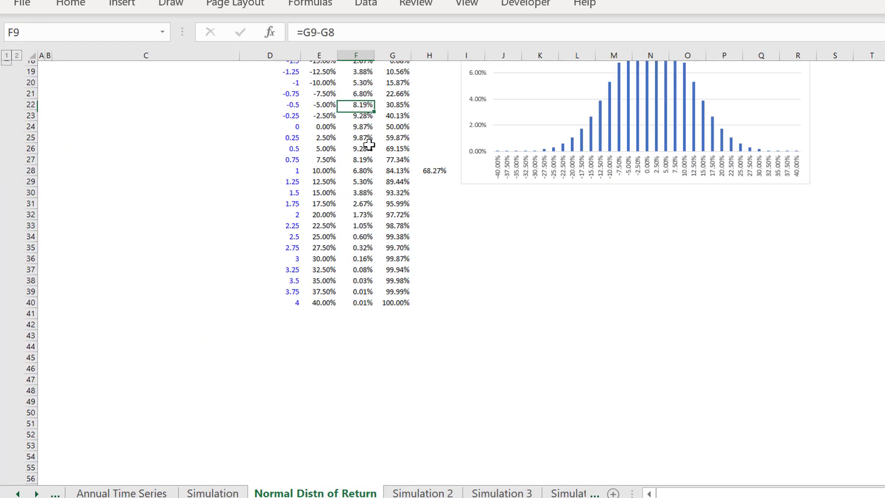
key("Down")
key("Down")
key("Down")
key("Down")
key("Down")
key("Down")
key("Down")
key("Down")
key("Down")
key("Down")
key("Down")
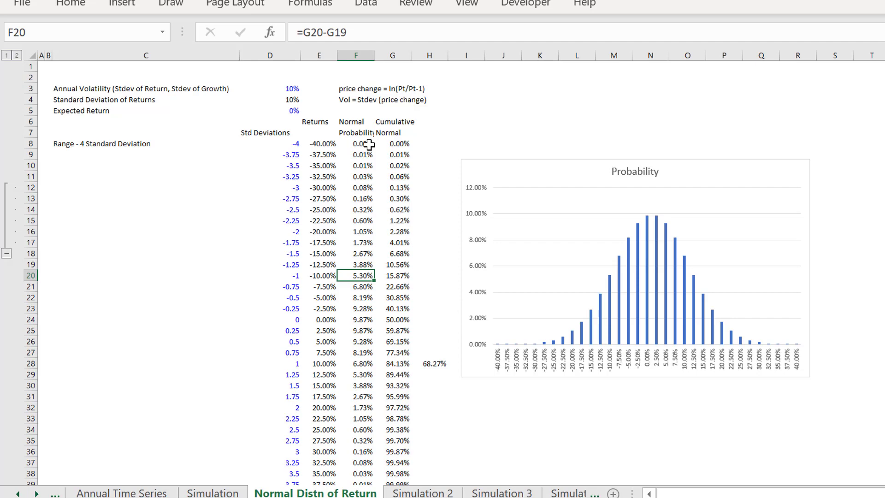
key("Left")
key("Left")
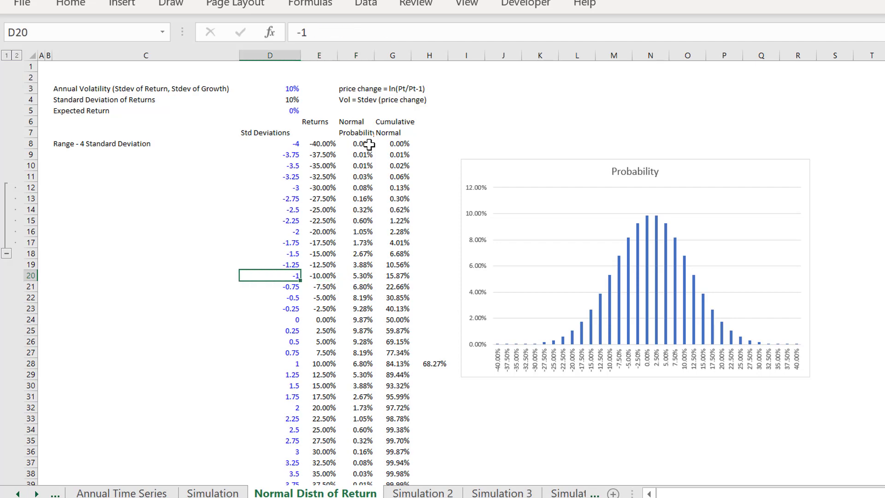
key("Right")
key("Right")
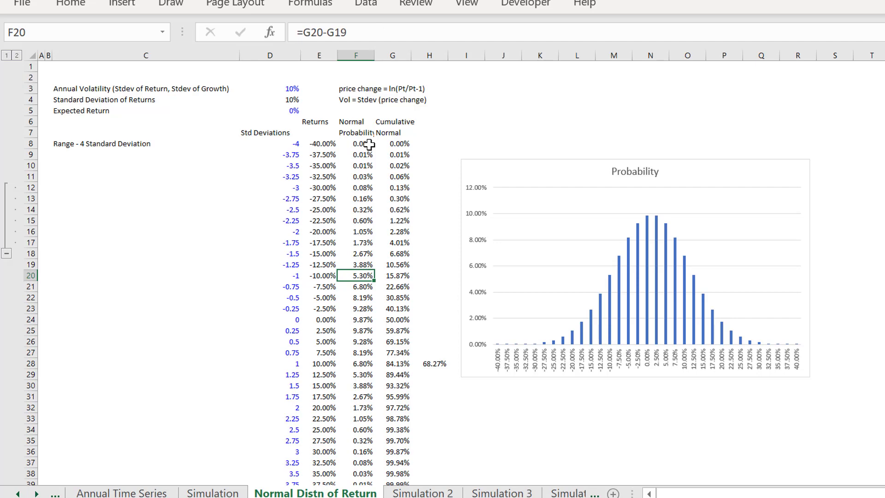
Look through the Normal Probability values in column F down to the +4 standard deviation row.
key("Page_Down")
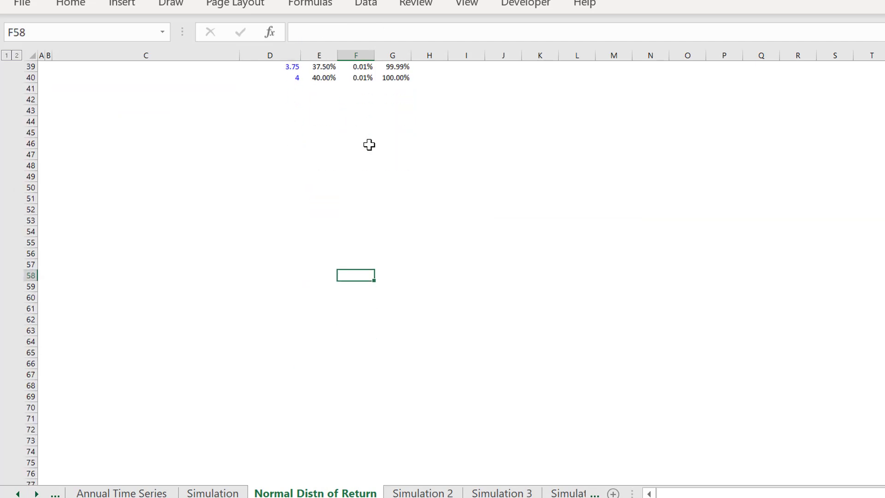
key("Page_Up")
key("Up")
key("Down")
key("Down")
key("Down")
key("Down")
key("Down")
key("Down")
key("Down")
key("Down")
key("Down")
key("Down")
key("Down")
key("Down")
key("Down")
key("Down")
key("Down")
key("Down")
key("Down")
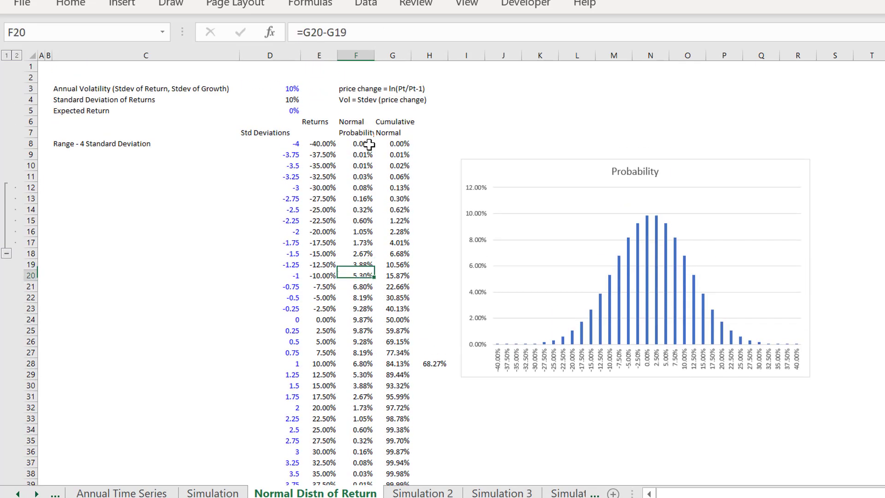
key("Down")
key("Down")
key("Down")
key("Down")
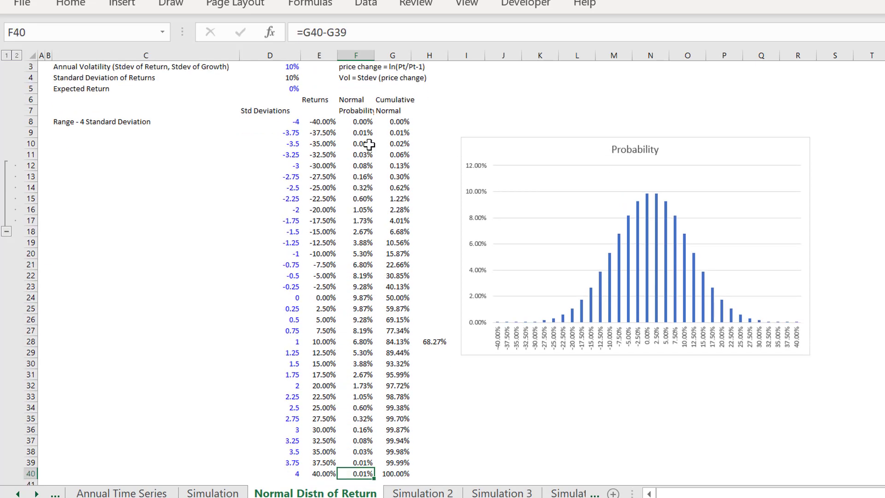
Examine the NORM.DIST formulas in the Cumulative Normal column, from the +4 row and again from the header down.
key("Up")
key("Right")
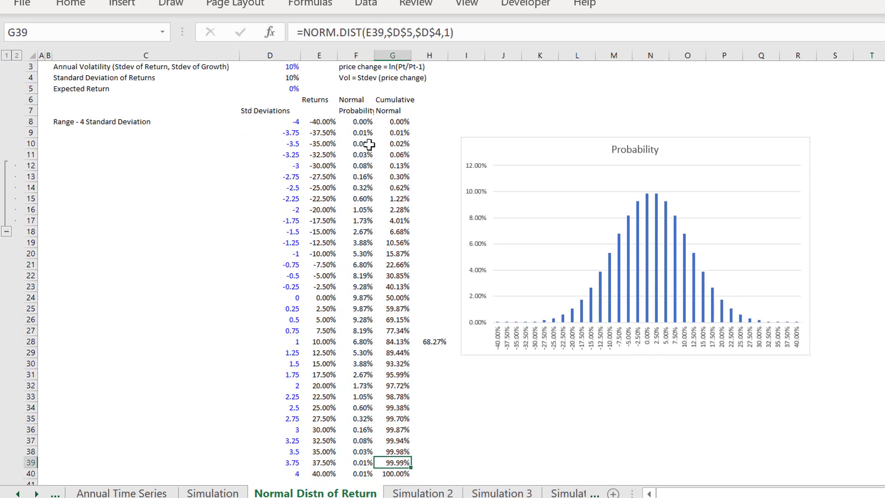
key("Down")
key("ctrl+Up")
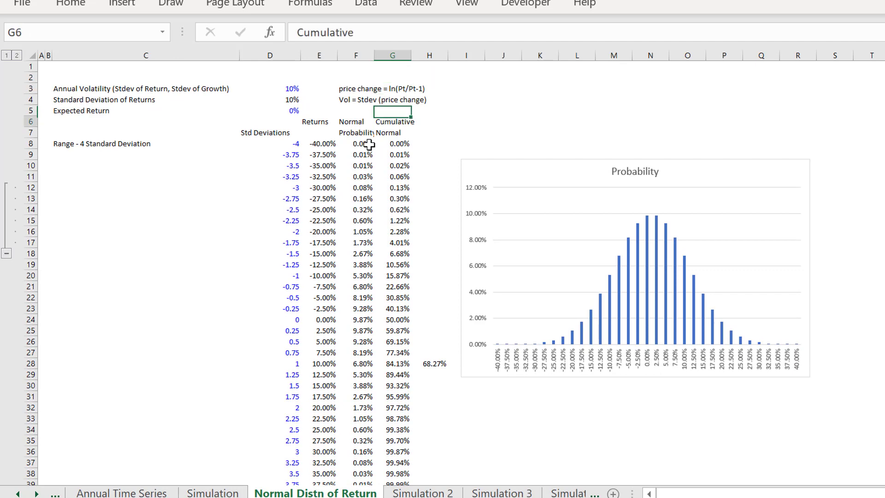
key("Down")
key("Down")
key("Down")
key("Down")
key("Down")
key("Down")
key("Down")
key("Down")
key("Down")
key("Down")
key("Down")
key("Down")
key("Down")
key("Page_Down")
key("Page_Up")
key("Up")
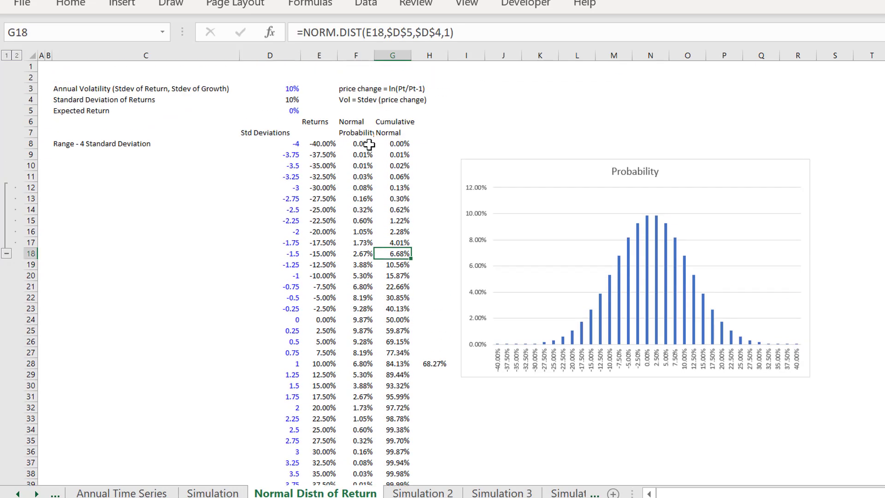
Check the cumulative probabilities around the -1 standard deviation row, ending at the -0.5 entry in D22.
key("Up")
key("Up")
key("Down")
key("Down")
key("Down")
key("Down")
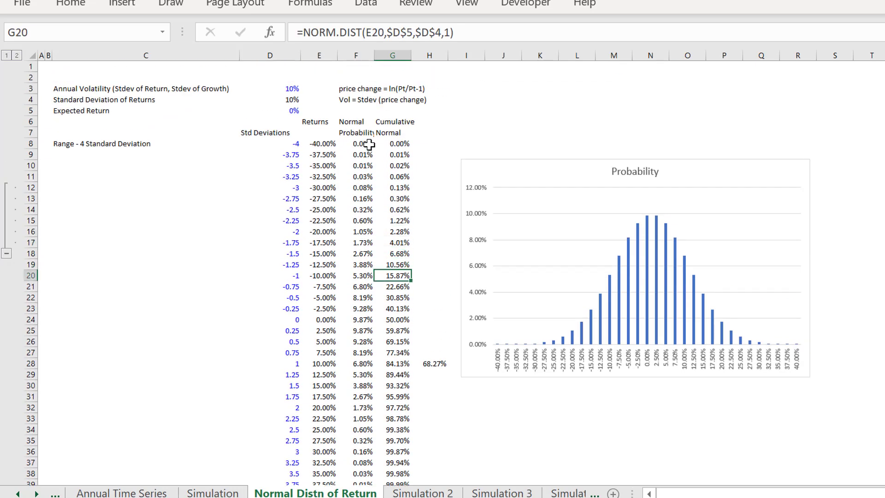
key("Page_Down")
key("Page_Up")
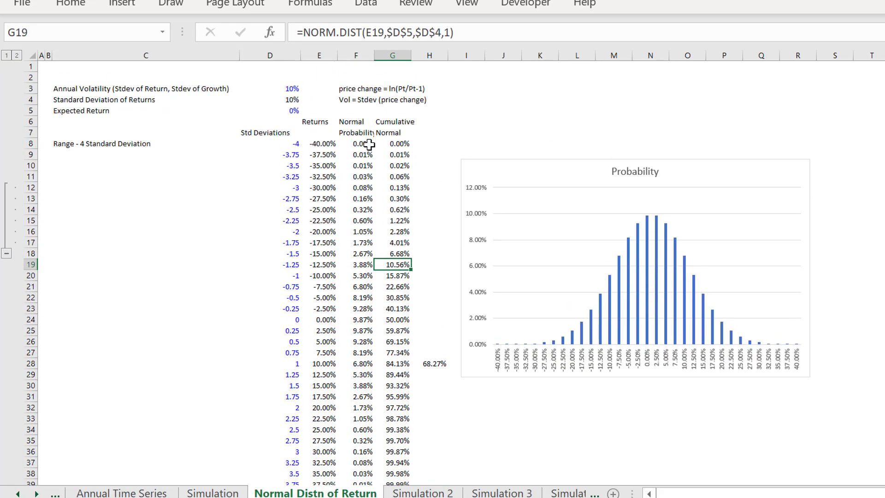
key("Down")
key("Down")
key("Down")
key("Left")
key("Left")
key("Left")
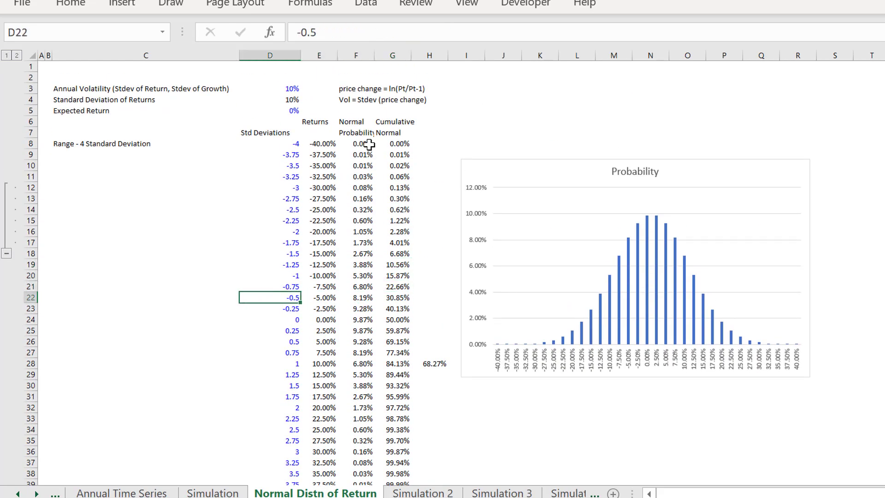
Go to the Annual Time Series sheet and inspect the RAND formula in G9 and the NORM.S.INV formula in G10.
key("ctrl+Page_Up")
key("ctrl+Page_Up")
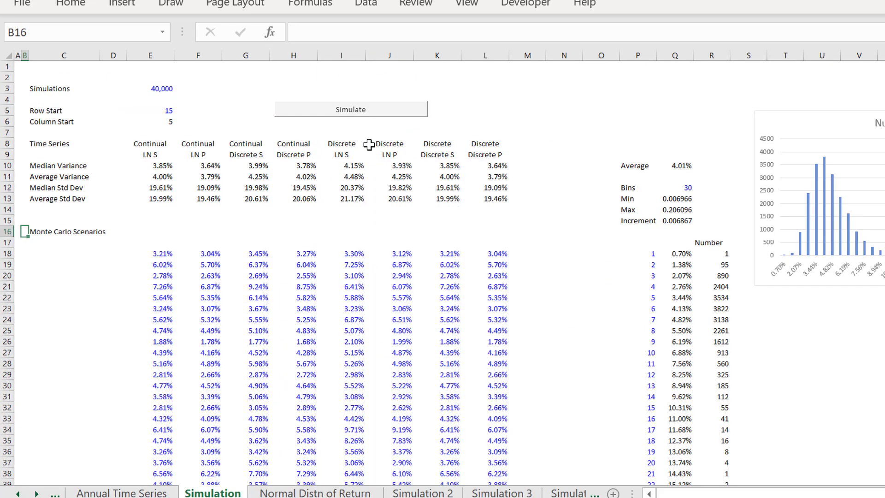
key("Left")
key("Right")
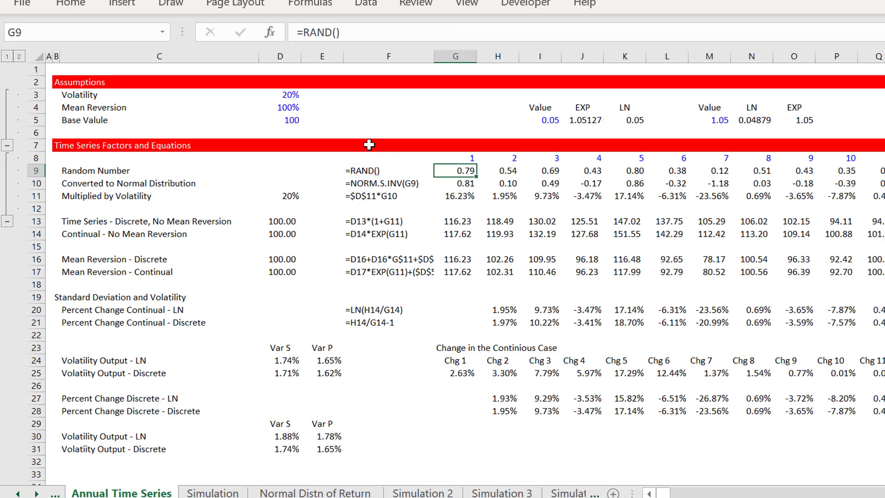
key("F2")
key("Return")
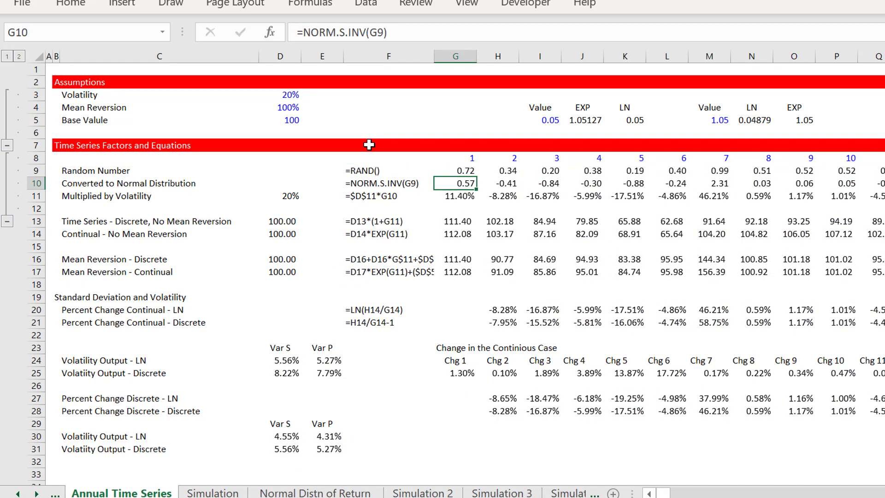
key("F2")
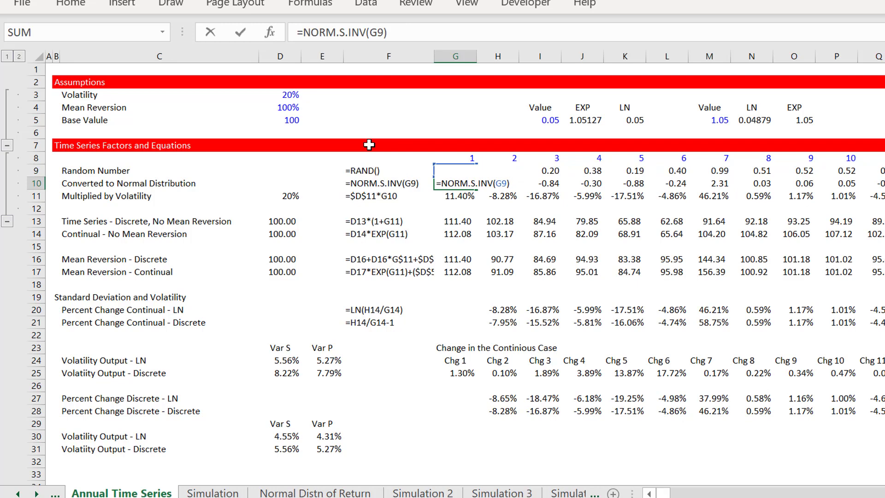
key("Return")
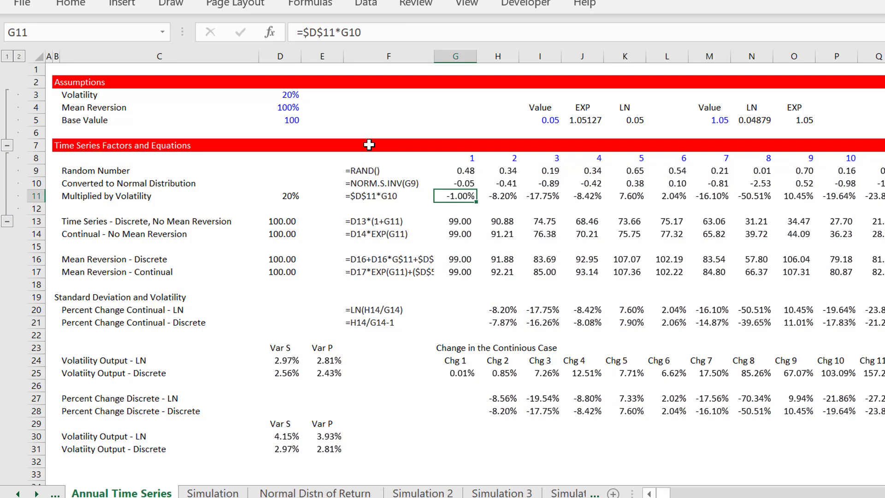
Look across the Converted to Normal Distribution values in row 10 for the first periods.
key("Up")
key("Left")
key("Left")
key("Right")
key("Right")
key("Right")
key("Right")
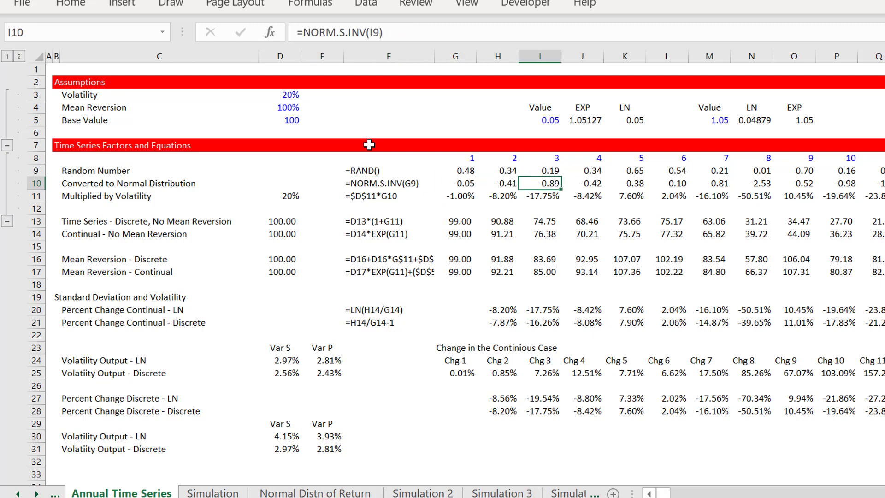
key("Left")
key("Left")
key("Left")
key("Left")
key("Left")
key("Right")
key("Right")
key("Right")
key("Right")
key("Right")
Replace the row label in C10 with "Std Dev Away form Mean".
key("Left")
key("Left")
key("Left")
key("Left")
key("Left")
key("Left")
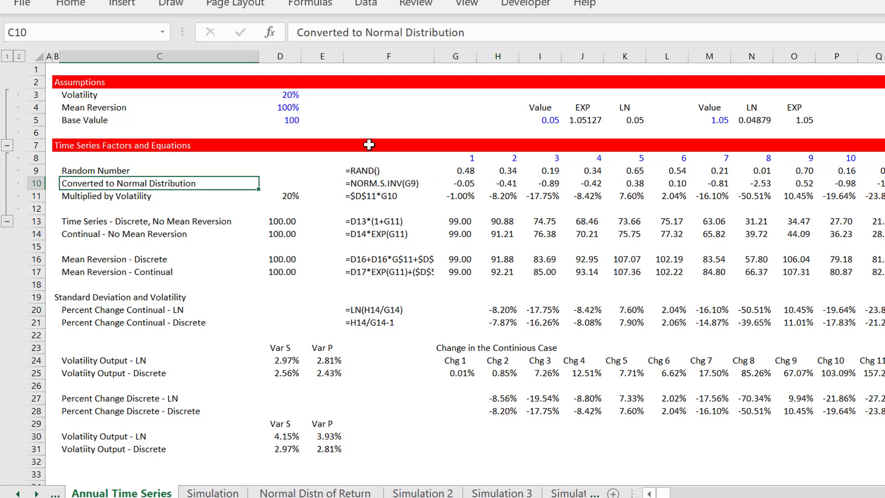
type("Std De")
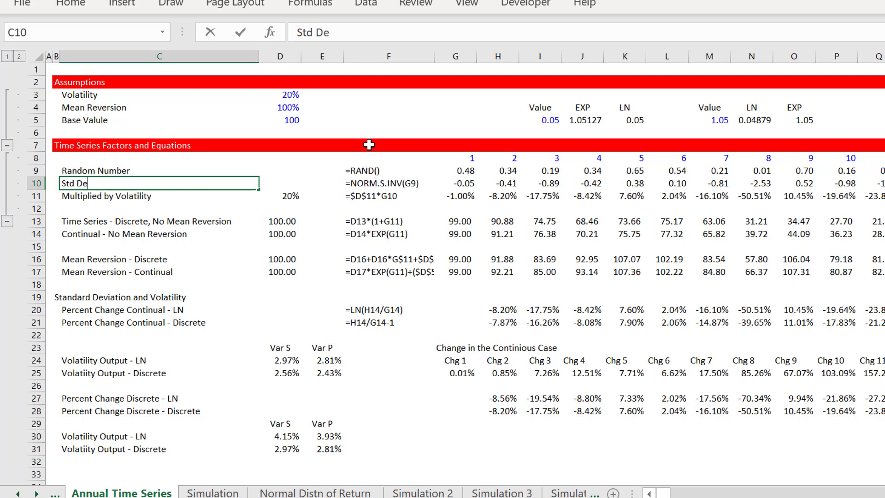
type("v Away fo")
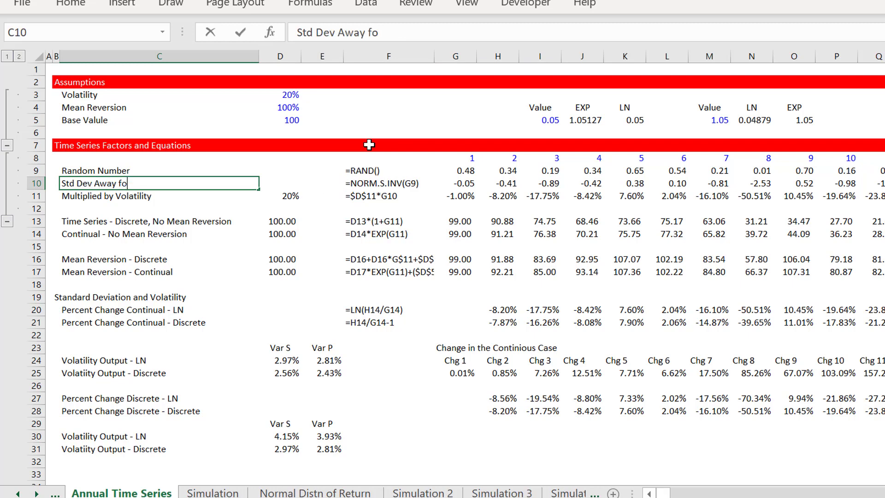
type("rm MEan")
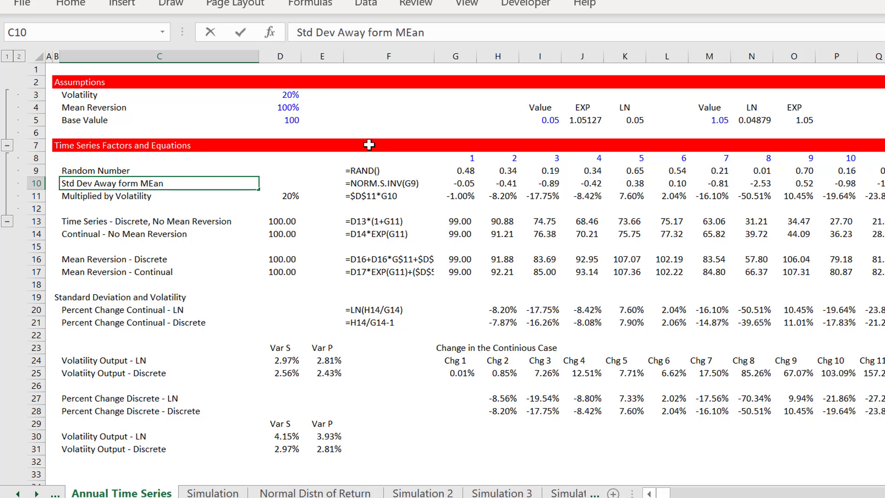
key("BackSpace")
key("BackSpace")
key("BackSpace")
type("ev Awa")
key("BackSpace")
type("an")
key("Return")
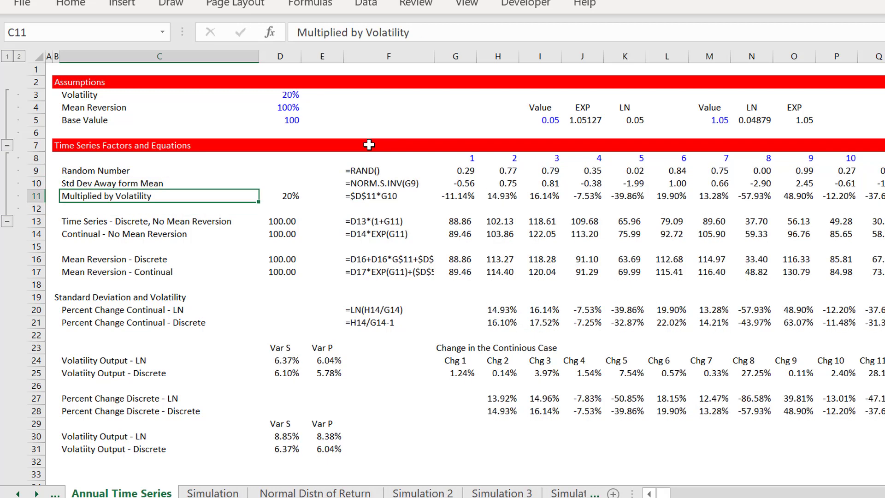
Examine the standard deviation values across row 10 to period 8 and check the matching random number in N9.
key("Right")
key("Right")
key("Up")
key("Right")
key("Right")
key("Right")
key("Right")
key("Right")
key("Right")
key("Right")
key("Right")
key("Right")
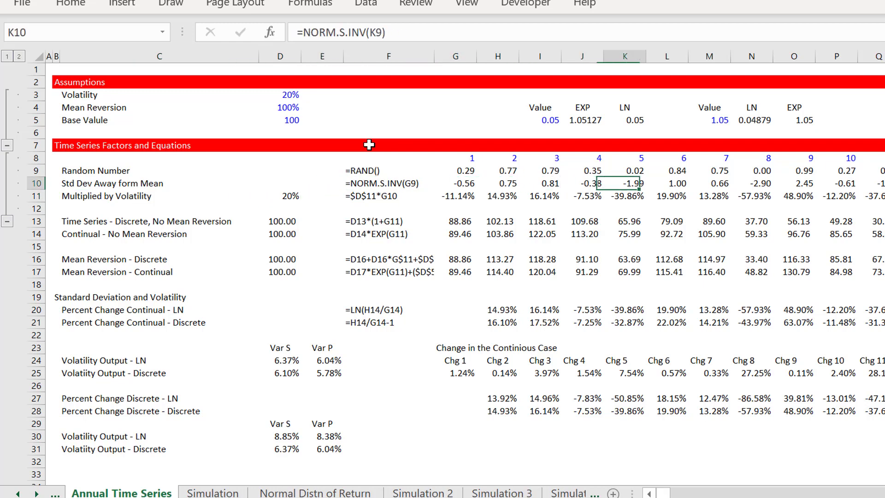
key("Left")
key("Right")
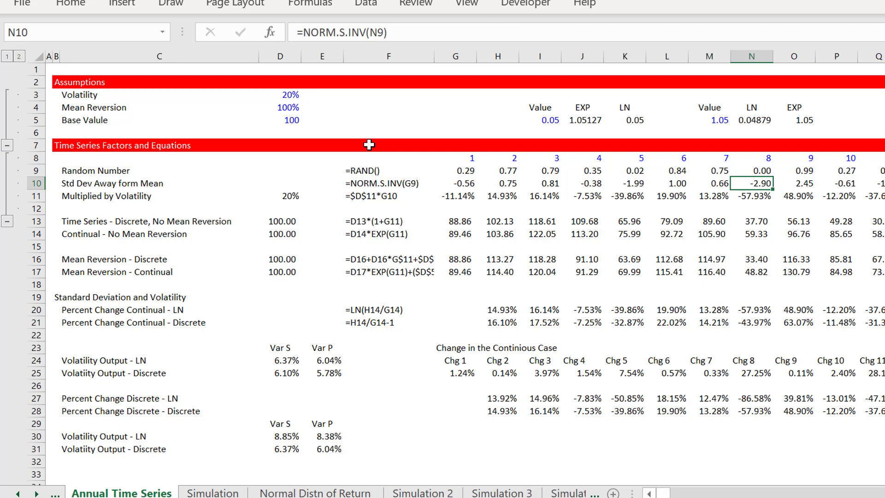
key("Up")
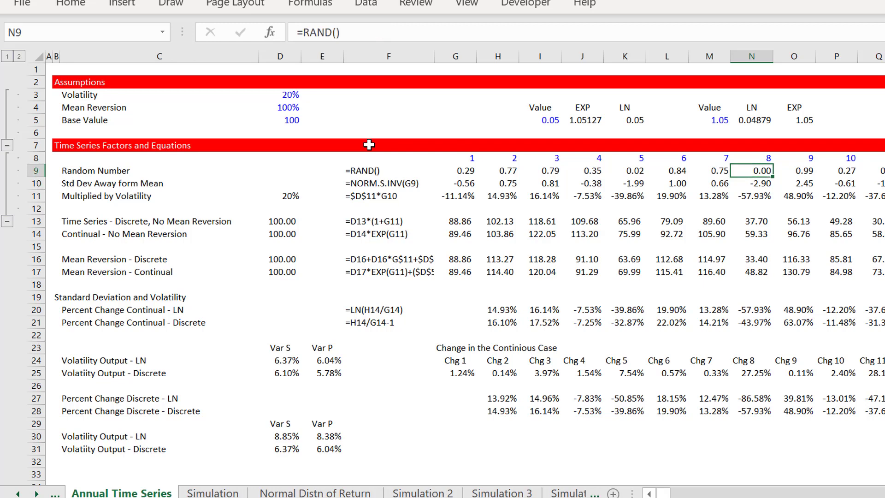
Compare the random numbers in row 9 with the standard deviations in row 10 around periods 7 to 11.
key("Down")
key("Right")
key("Up")
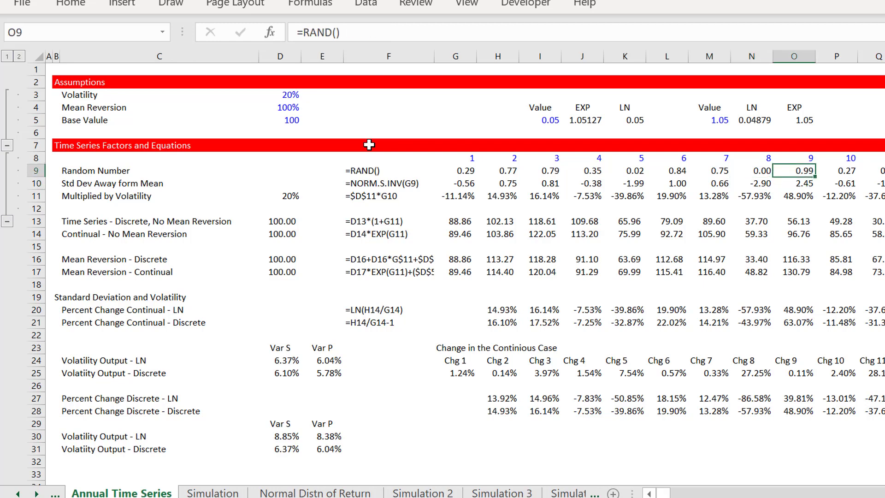
key("Down")
key("Left")
key("Left")
key("Right")
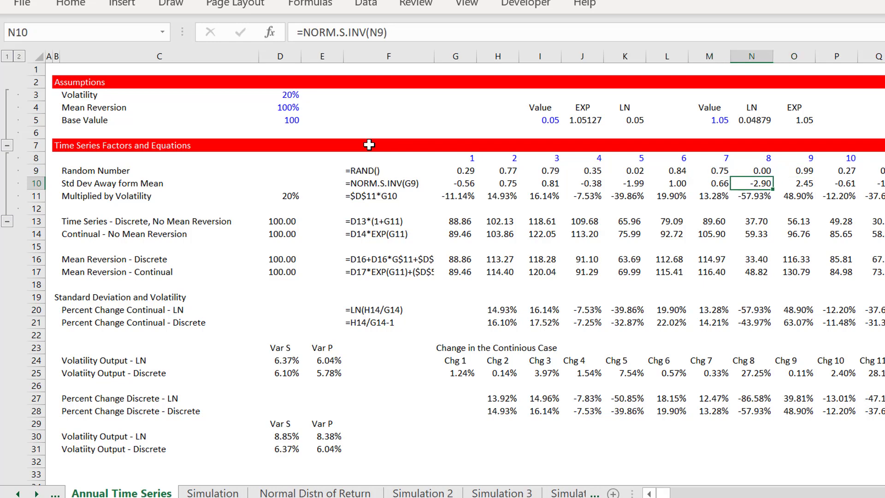
key("Right")
key("Left")
key("Right")
key("Right")
key("Right")
key("Right")
key("Left")
key("Left")
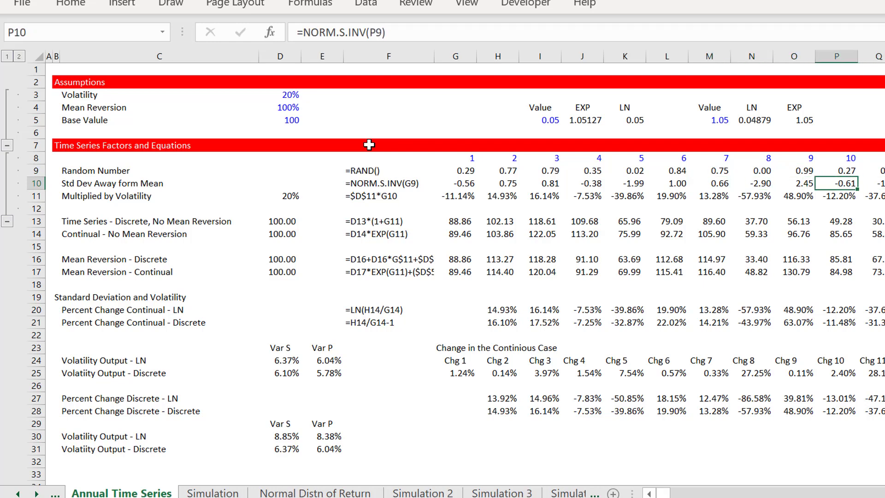
key("Left")
key("Up")
key("Left")
key("Left")
key("Right")
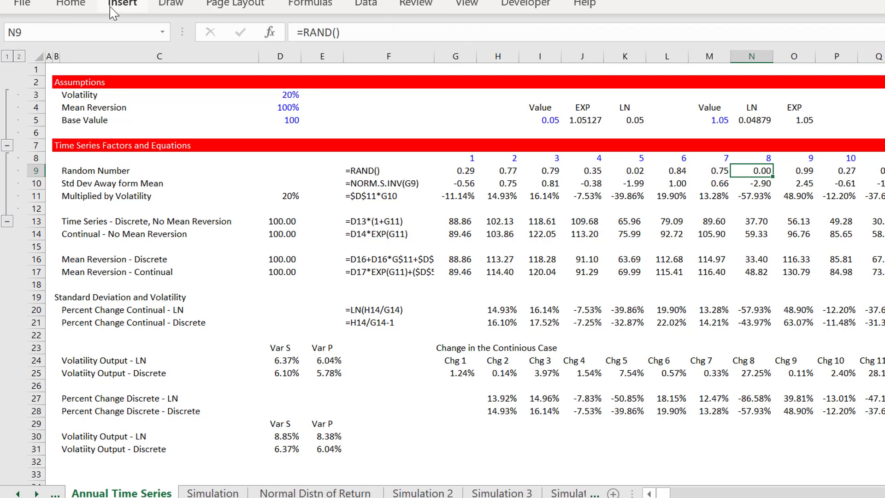
Inspect the volatility multiplication formula in G11 and follow the row 11 percentages across to period 6.
key("Down")
key("Down")
key("Left")
key("Left")
key("Left")
key("Left")
key("Left")
key("Left")
key("Left")
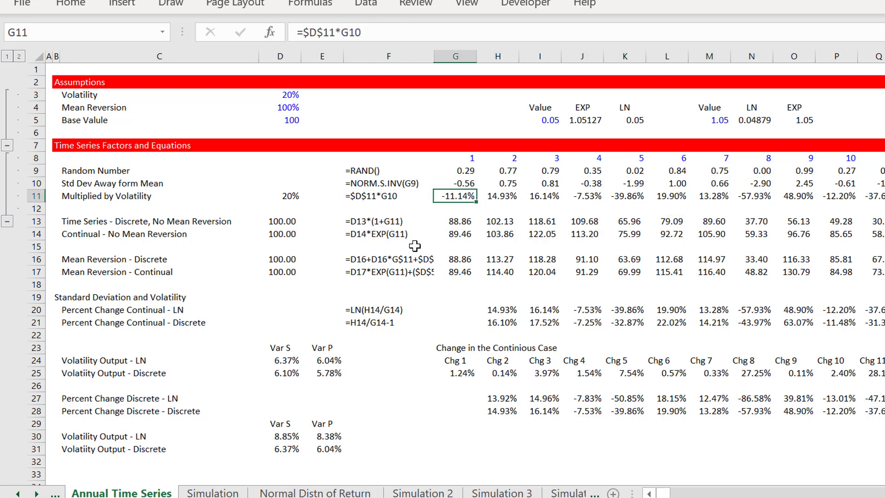
key("F2")
key("Escape")
key("Right")
key("Right")
key("Right")
key("Right")
key("Right")
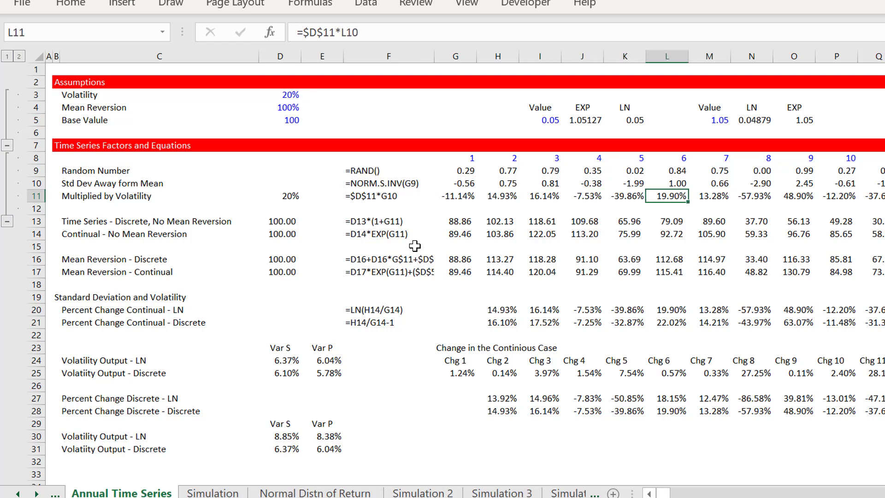
Compare the formula text in F11 with the first percentages in the Multiplied by Volatility row.
key("Left")
key("Left")
key("Left")
key("Left")
key("Left")
key("Left")
key("Left")
key("Left")
key("Right")
key("Right")
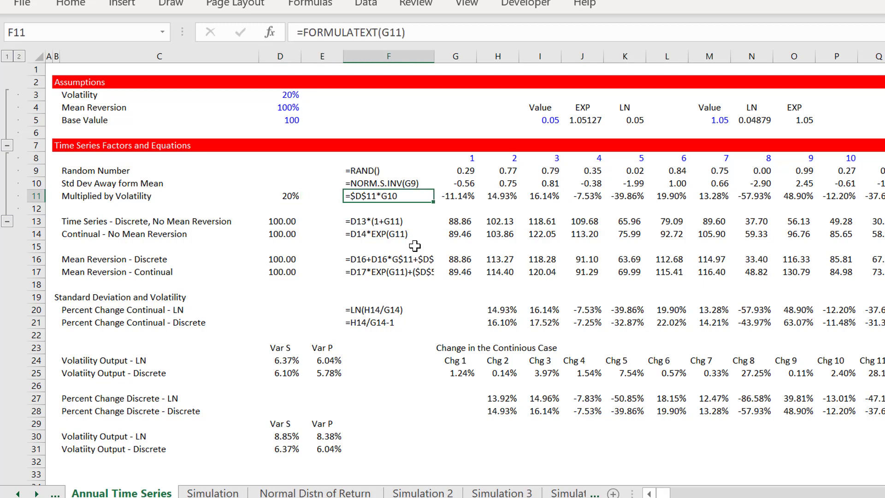
key("Right")
key("Right")
key("Right")
key("Right")
key("Left")
key("Left")
key("Left")
key("Left")
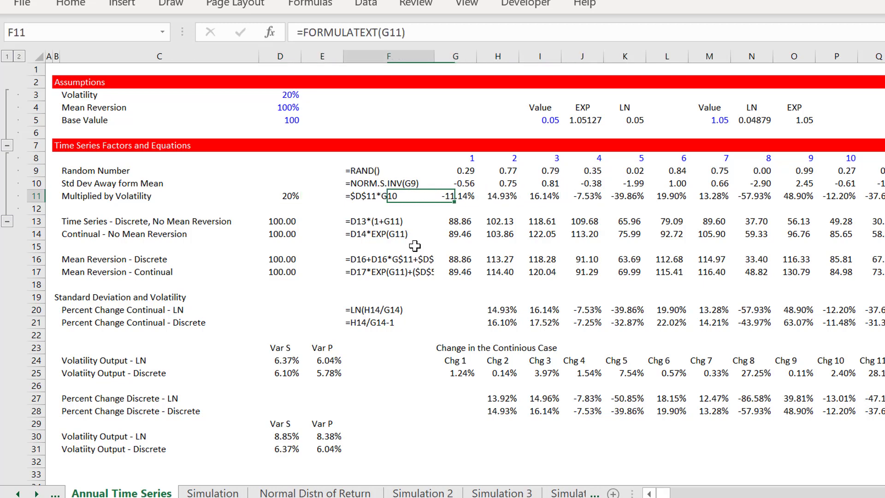
Extend the row label in C11 to "Multiplied by Volatility - % Change in Price".
key("Left")
key("Left")
key("Left")
key("Left")
key("Right")
key("F2")
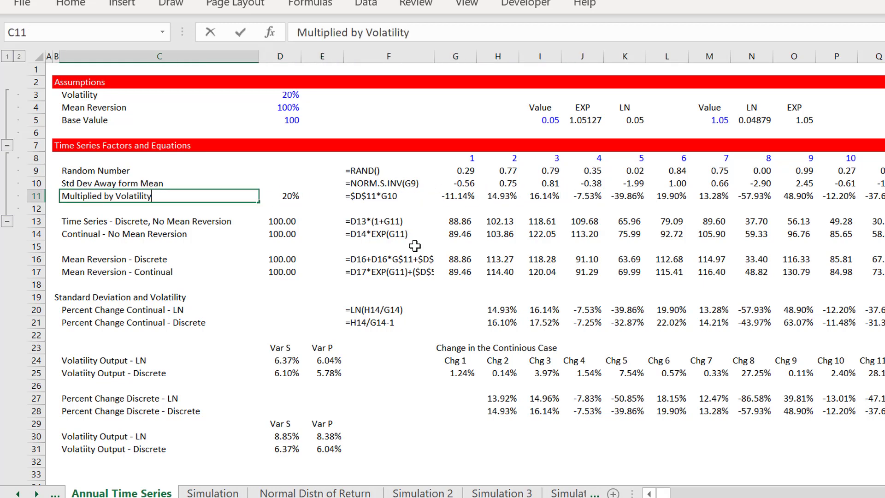
type("- % Change")
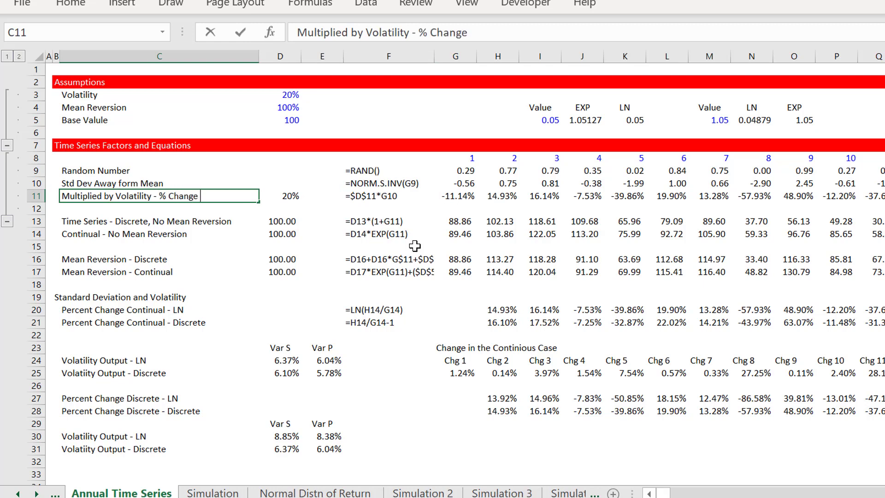
type(" in Price")
key("Return")
Inspect the discrete, no mean reversion formula in G13 alongside its formula text in F13.
key("Down")
key("Right")
key("Right")
key("Right")
key("Right")
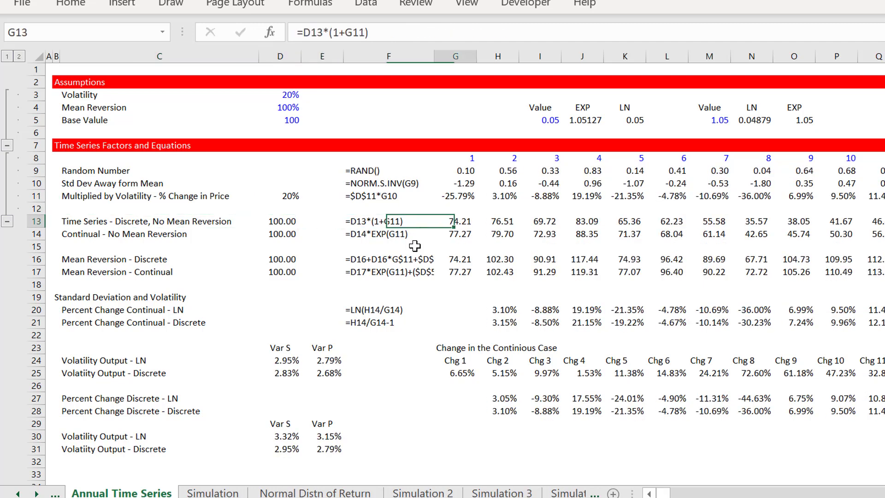
key("Right")
key("Left")
key("Left")
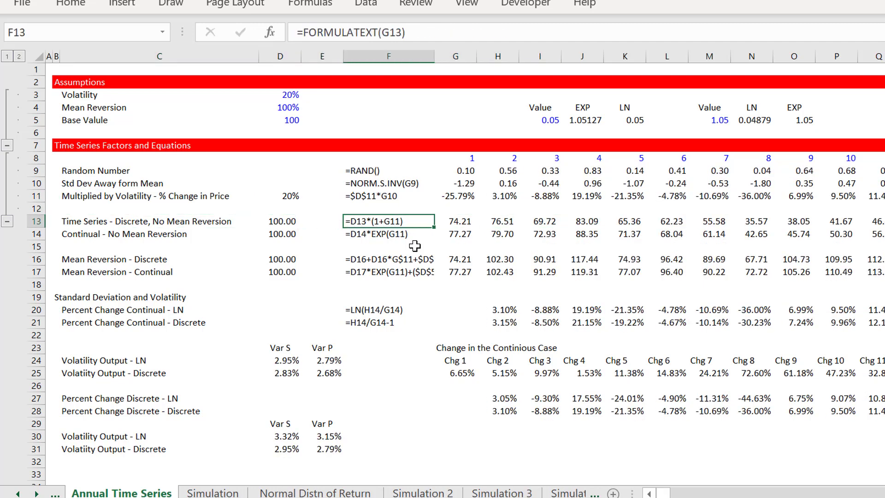
key("Right")
key("Right")
key("Left")
key("Left")
key("Left")
key("Right")
key("Right")
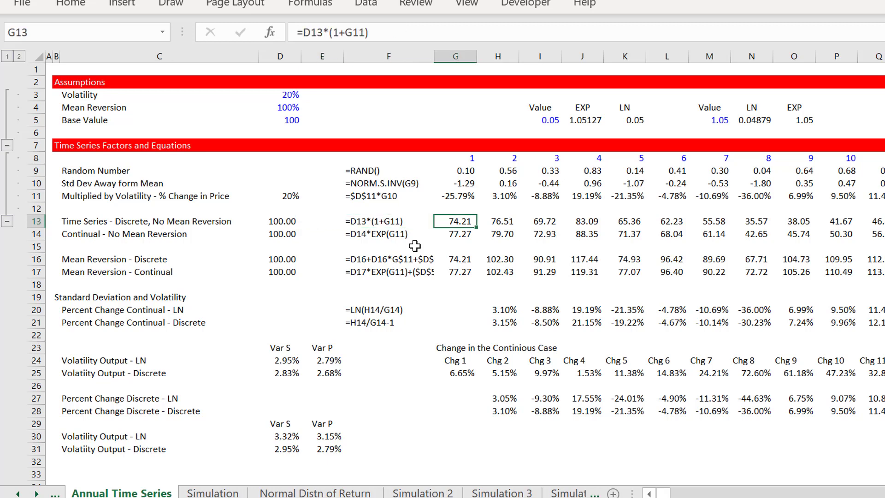
key("F2")
key("Escape")
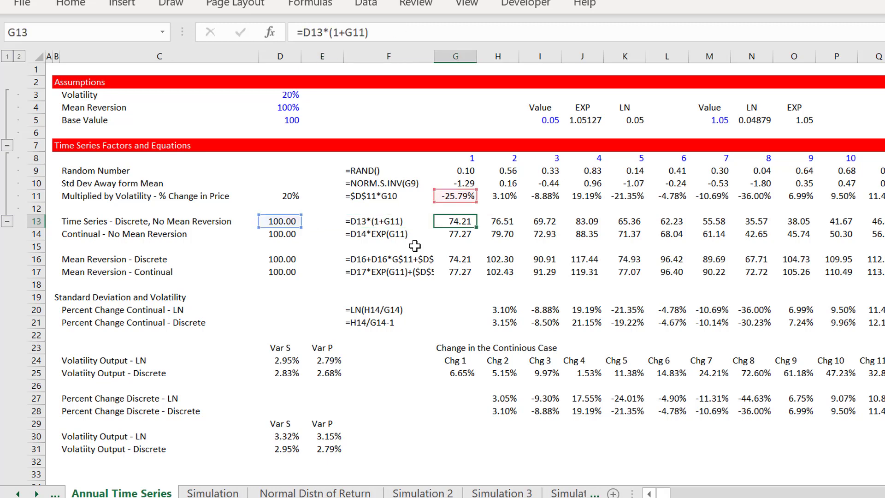
Examine the period 2 formulas of the discrete series in H13 and the continual series in H14.
key("Right")
key("F2")
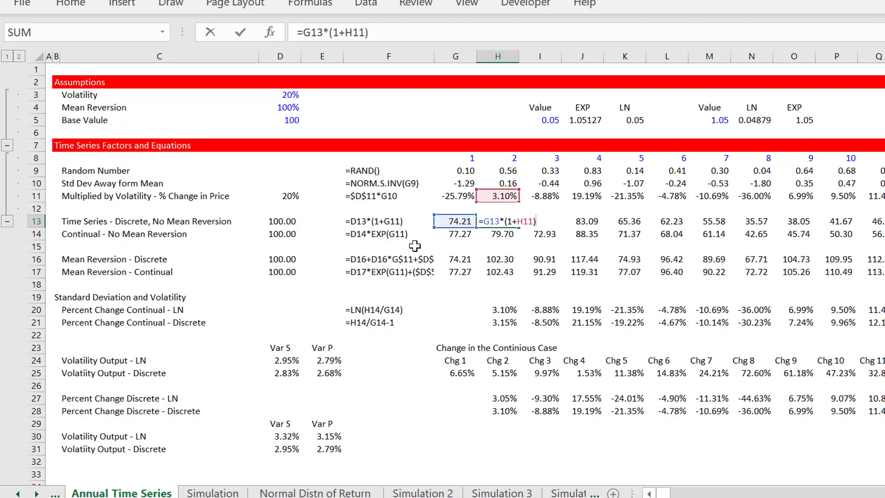
key("Return")
key("F2")
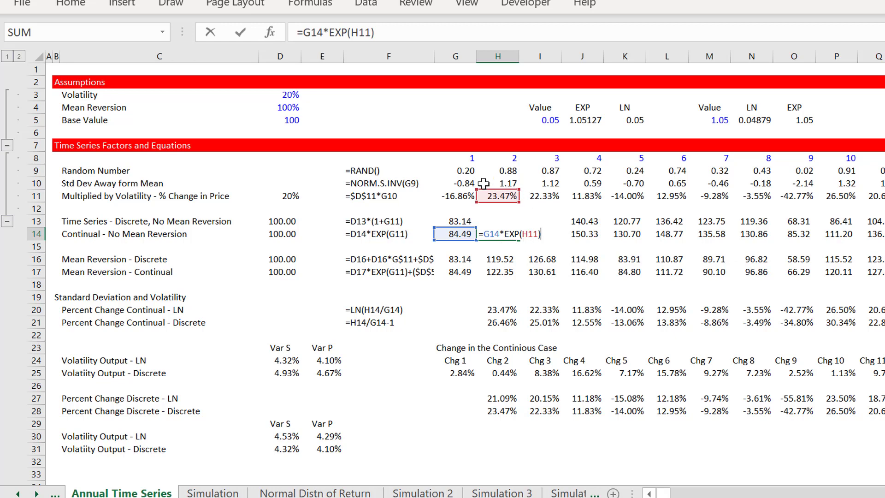
key("Return")
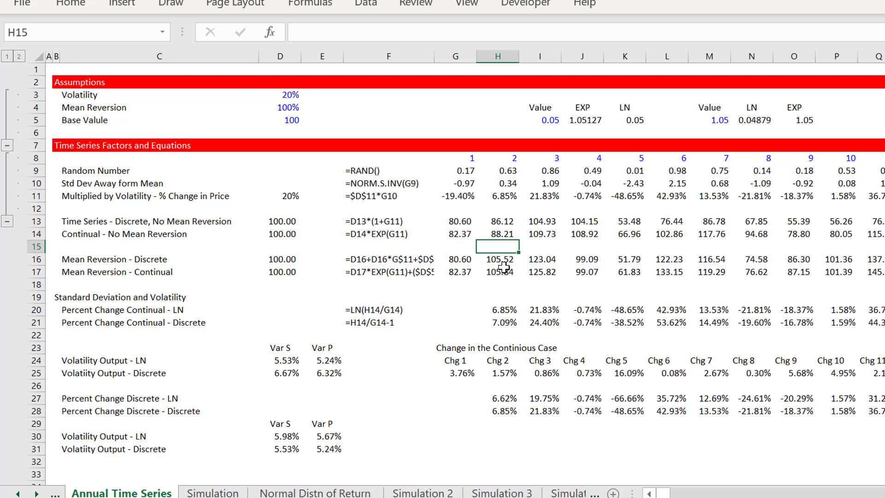
Insert a default column chart of rows 13 and 14 from G13 across all periods, and place it smaller over columns P to V.
key("Up")
key("Left")
key("Left")
key("Up")
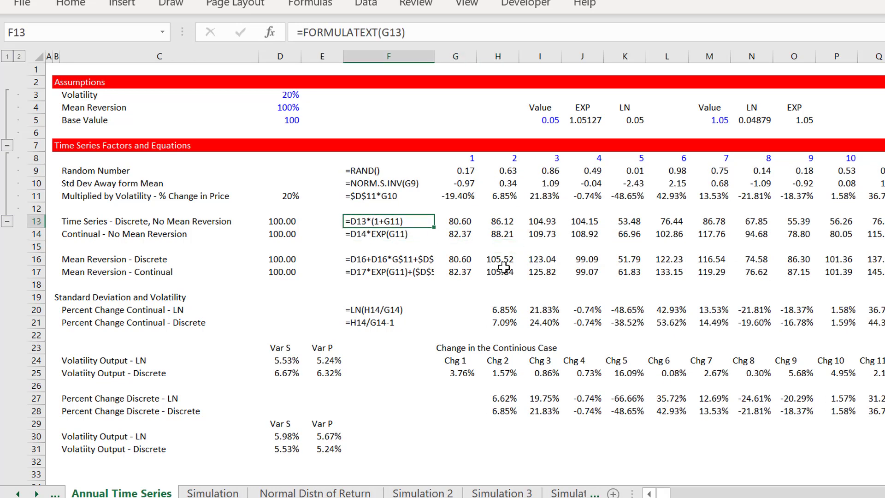
key("Right")
key("Caps_Lock")
key("Down")
key("Up")
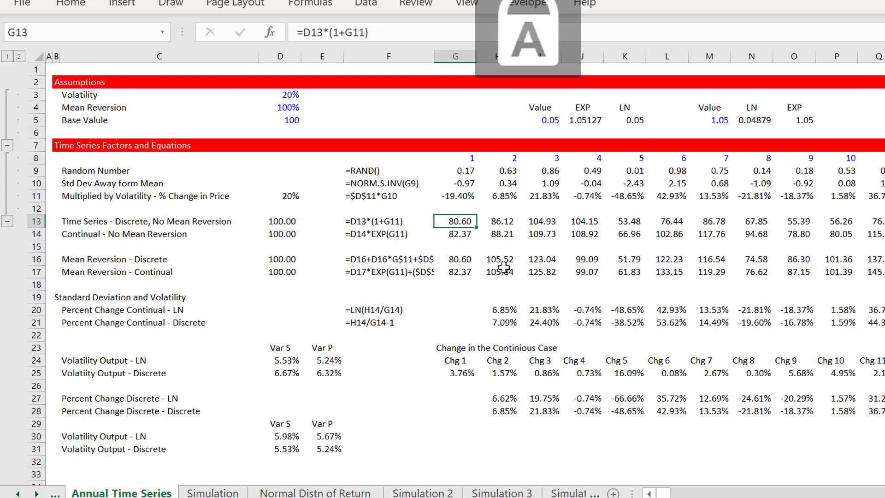
key("shift+Down")
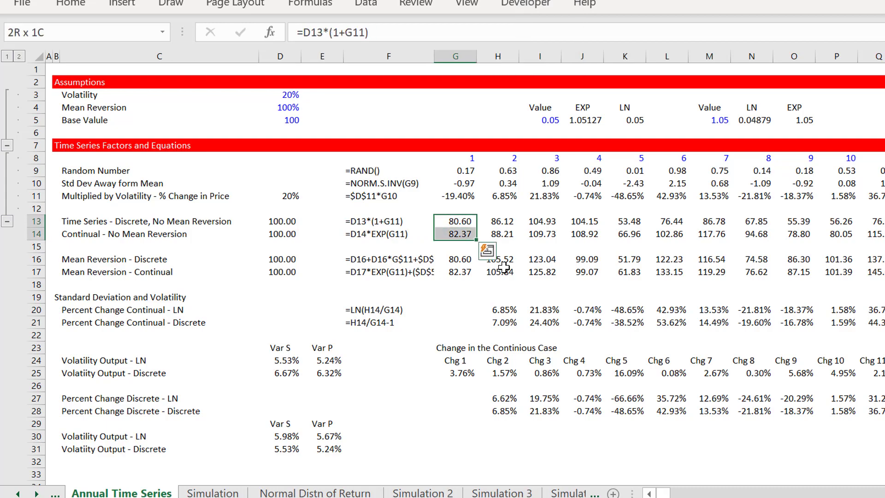
key("ctrl+shift+Right")
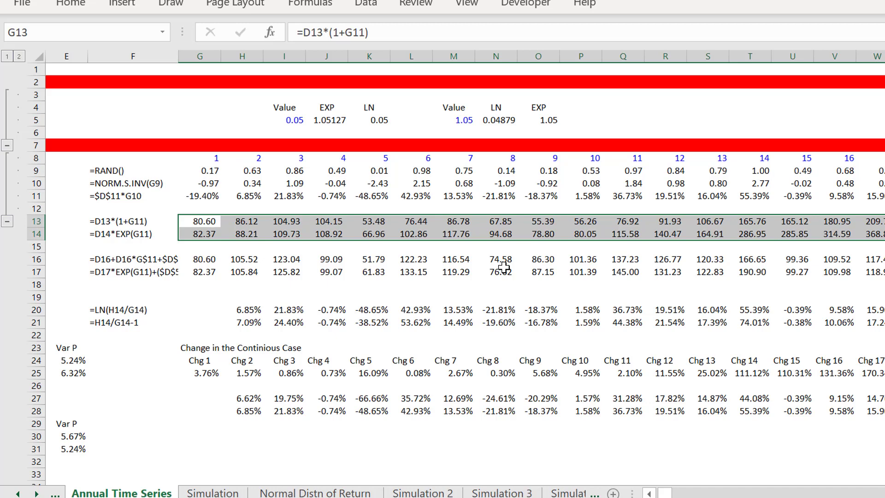
key("alt+F1")
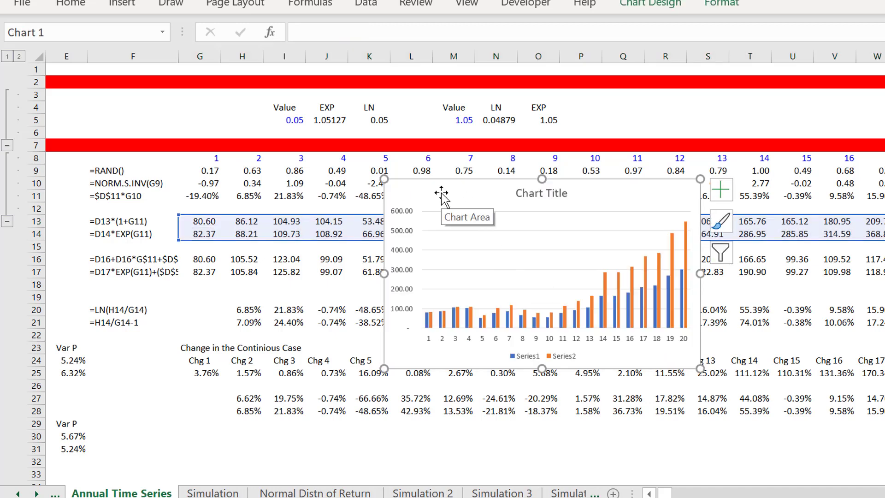
left_click_drag(441, 192, 643, 108)
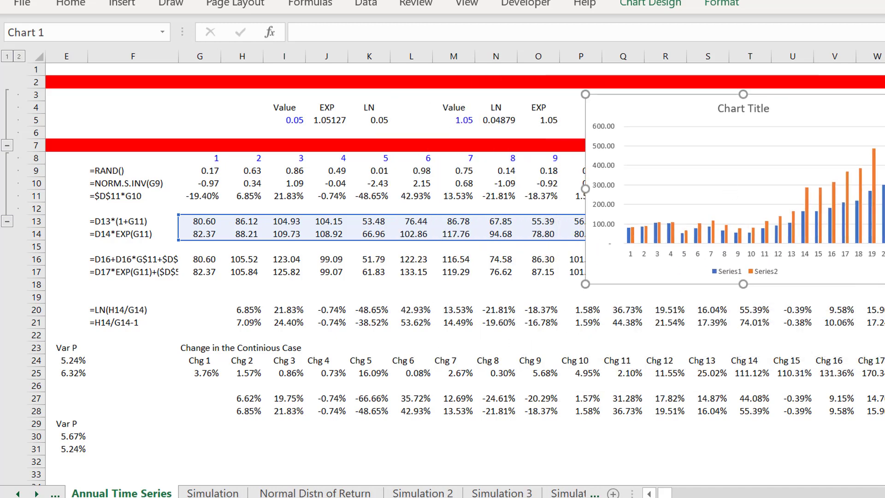
left_click_drag(883, 284, 826, 238)
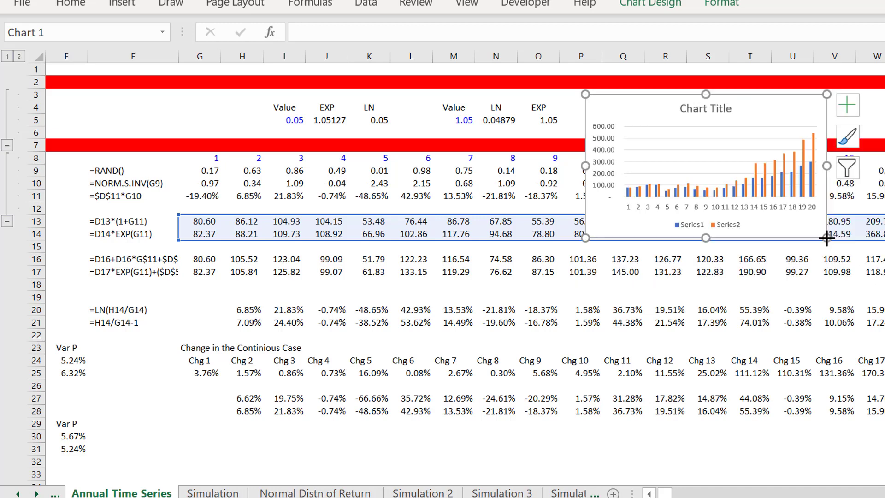
Delete the chart's legend and open the chart title for editing.
left_click(705, 229)
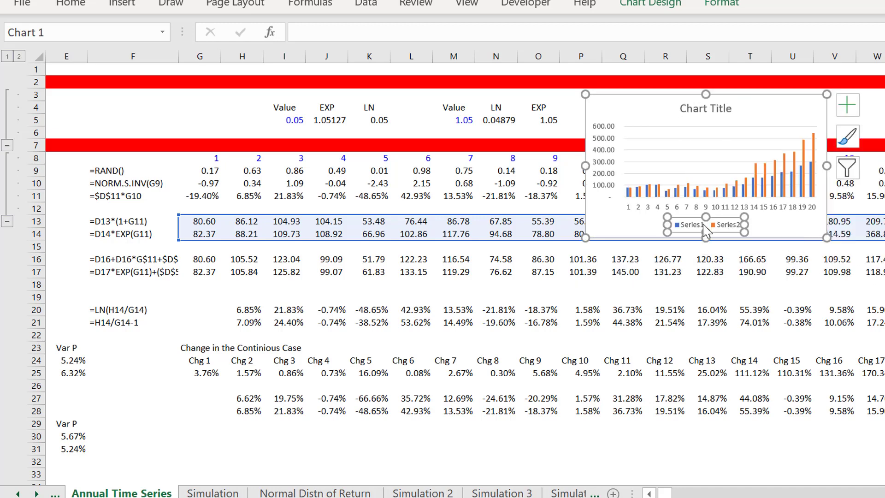
key("Delete")
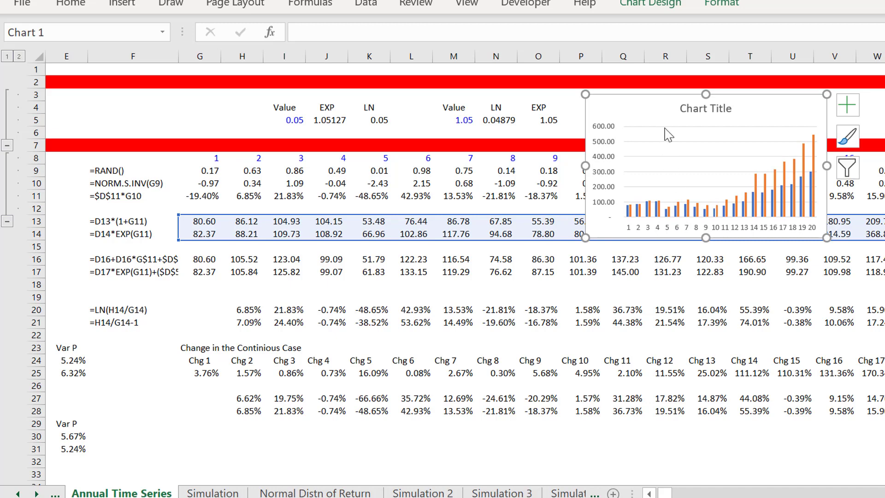
left_click(687, 109)
left_click(687, 109)
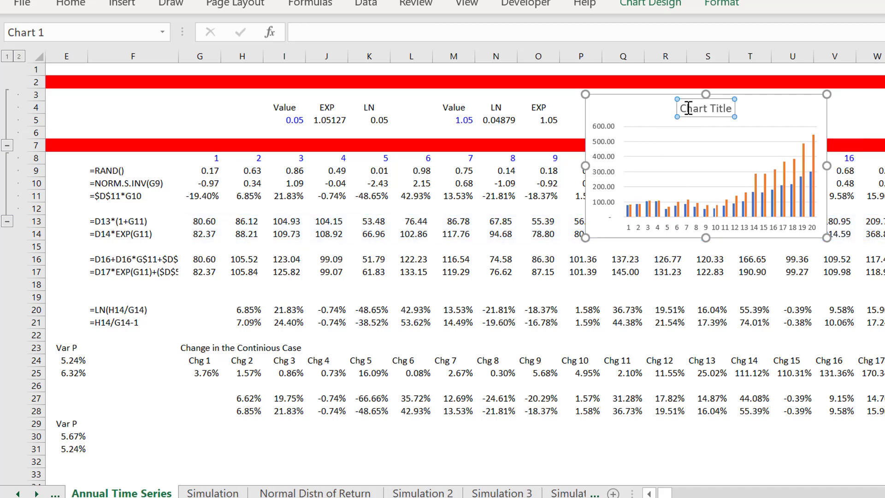
type("bROWNIAN")
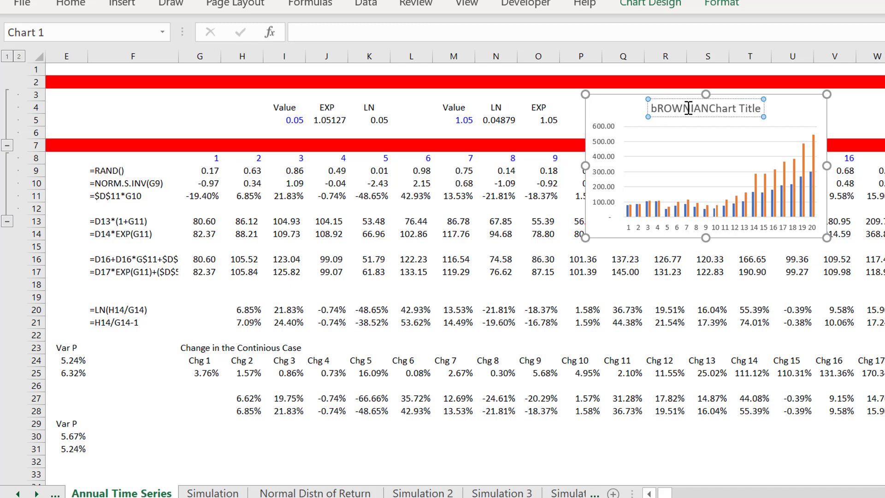
key("BackSpace")
key("BackSpace")
key("BackSpace")
key("BackSpace")
key("BackSpace")
key("BackSpace")
key("BackSpace")
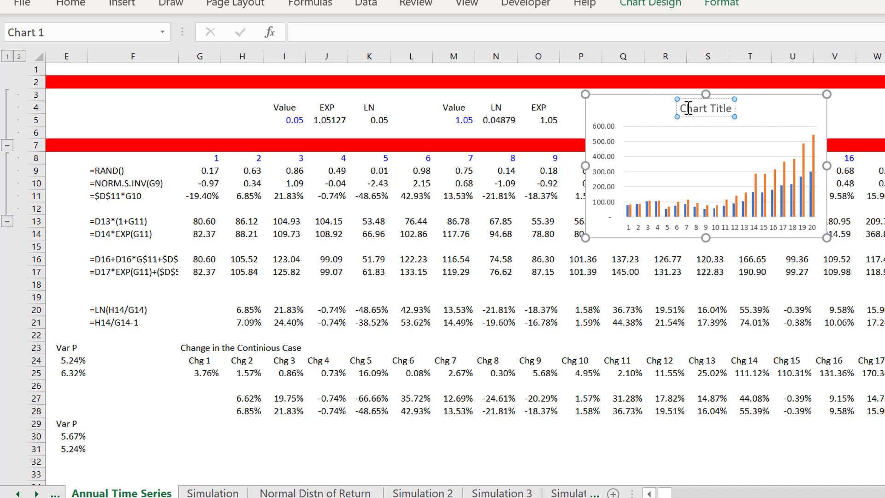
key("Caps_Lock")
type("Brownia")
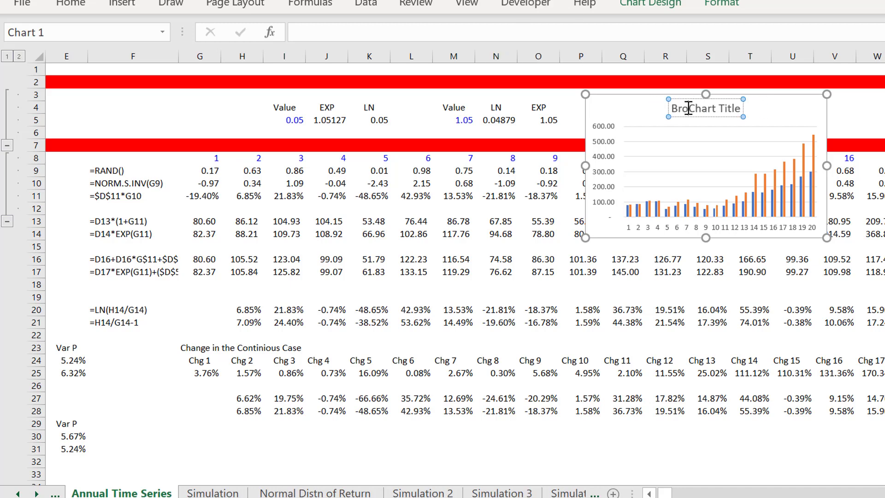
key("BackSpace")
key("BackSpace")
key("BackSpace")
key("BackSpace")
key("BackSpace")
key("BackSpace")
key("BackSpace")
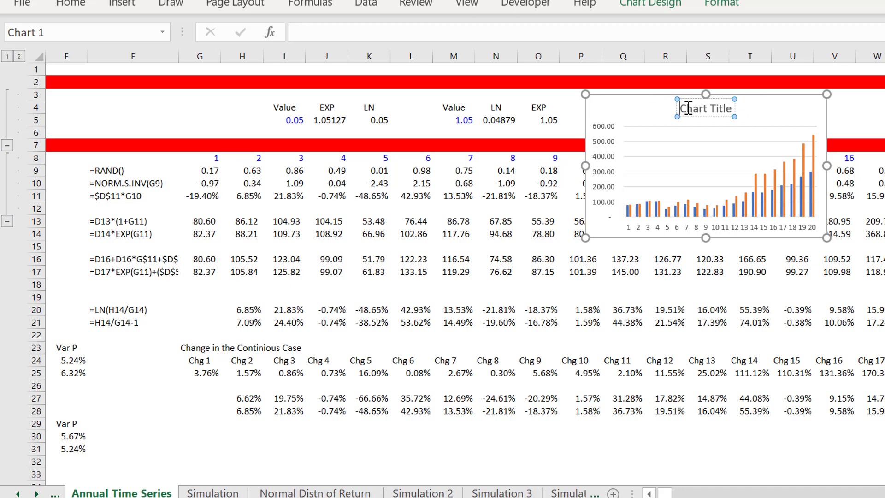
Replace the placeholder chart title with "Brownian - No Mean Reversion".
type("Brownian - N")
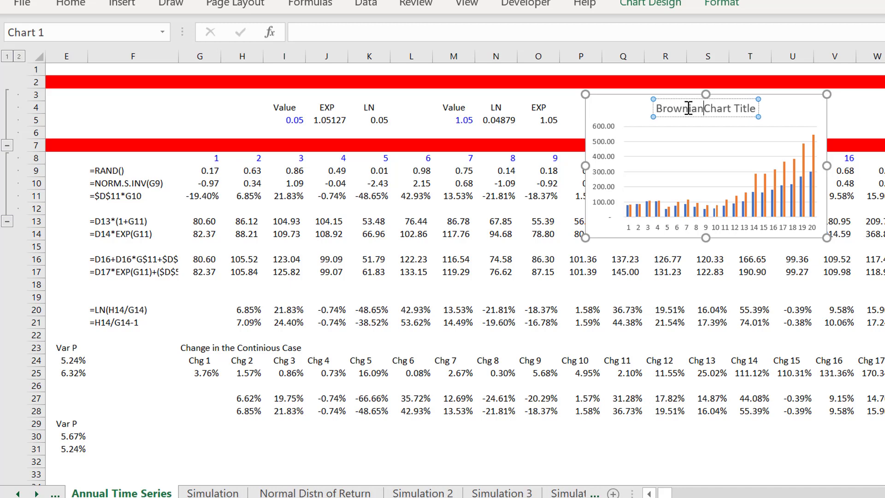
type("o M")
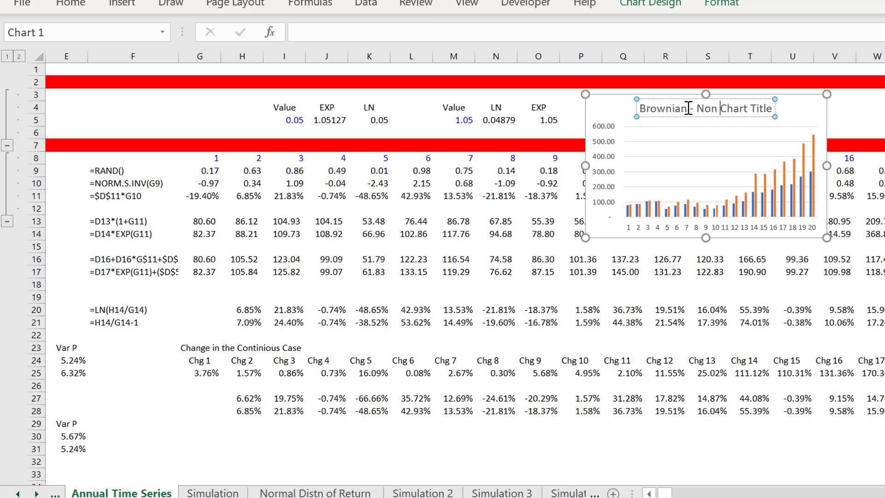
type("ean ")
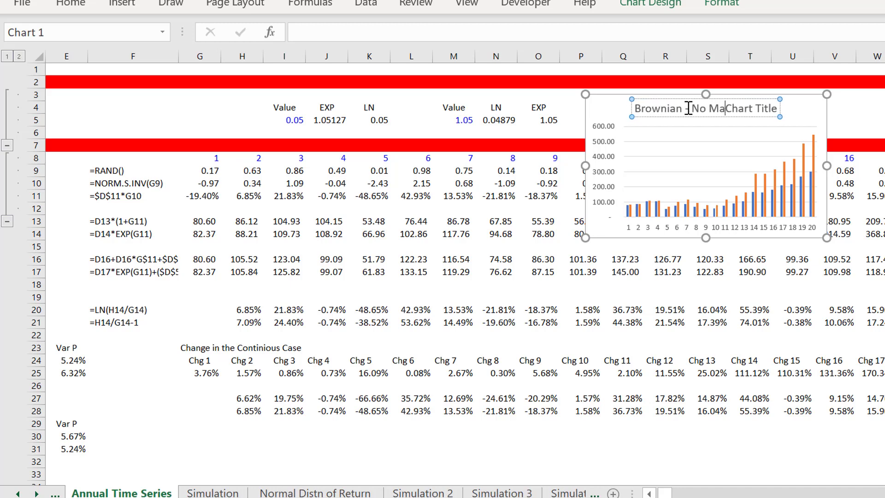
type("Reversion")
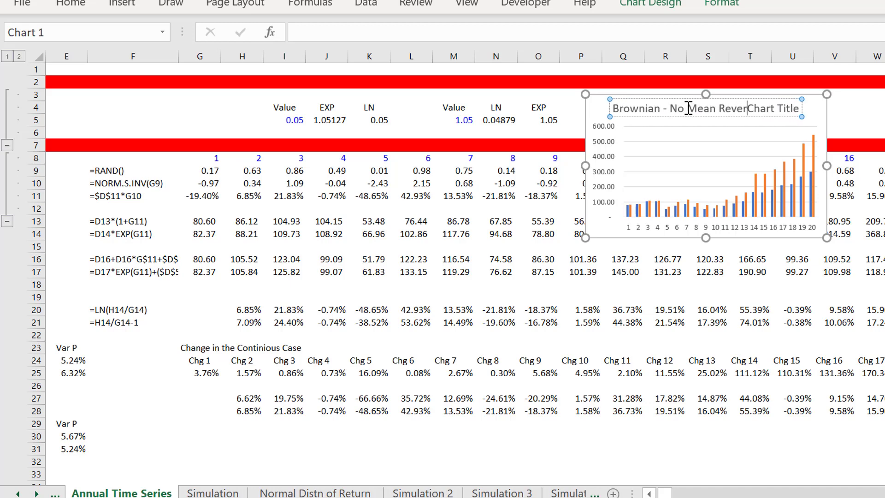
key("Delete")
key("Delete")
key("Delete")
key("Delete")
key("Delete")
key("Delete")
key("Delete")
key("Delete")
key("Delete")
key("Delete")
key("Delete")
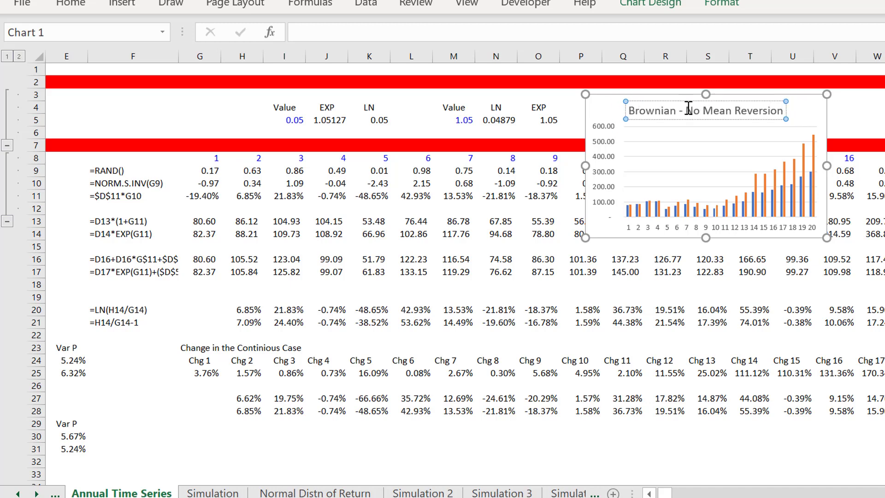
left_click(509, 259)
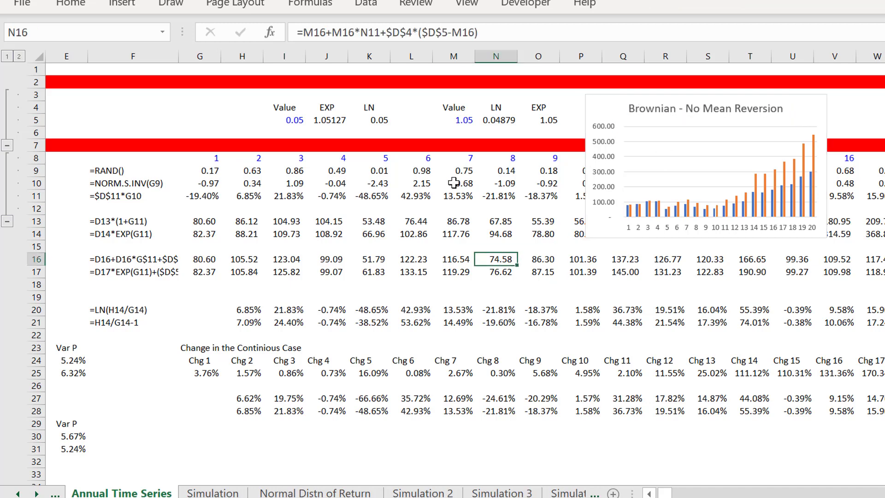
Keep the formula commands displayed and recalculate the sheet repeatedly to examine how the Brownian chart behaves under different random draws.
left_click(309, 4)
key("Escape")
key("F9")
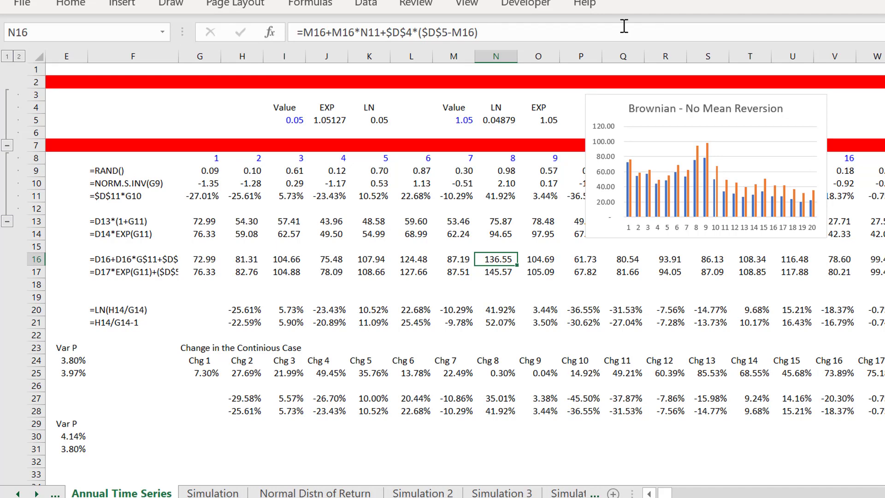
double_click(312, 9)
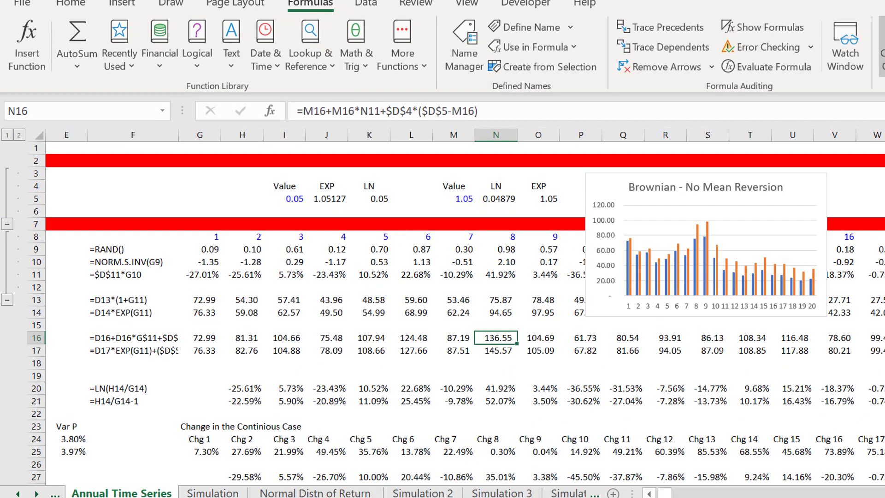
key("F9")
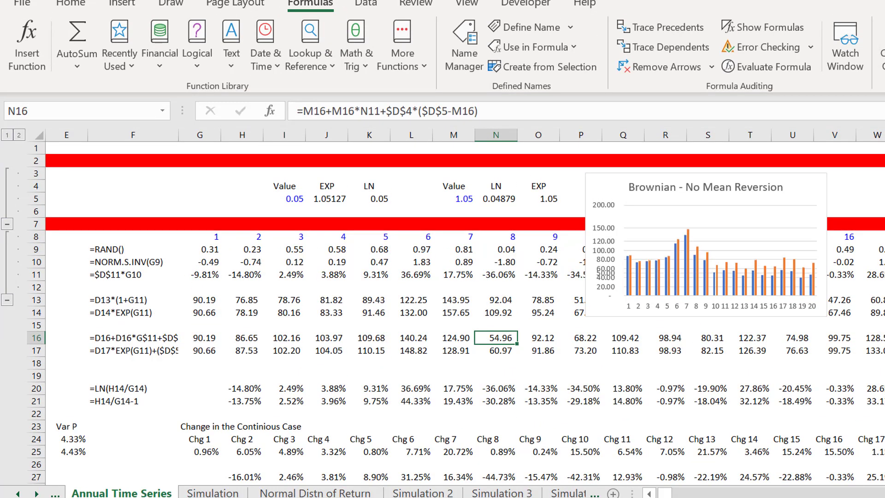
key("F9")
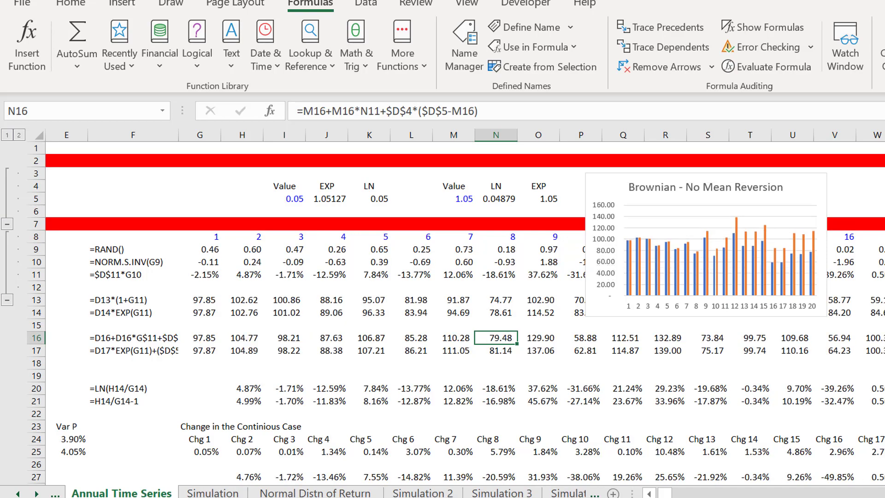
key("F9")
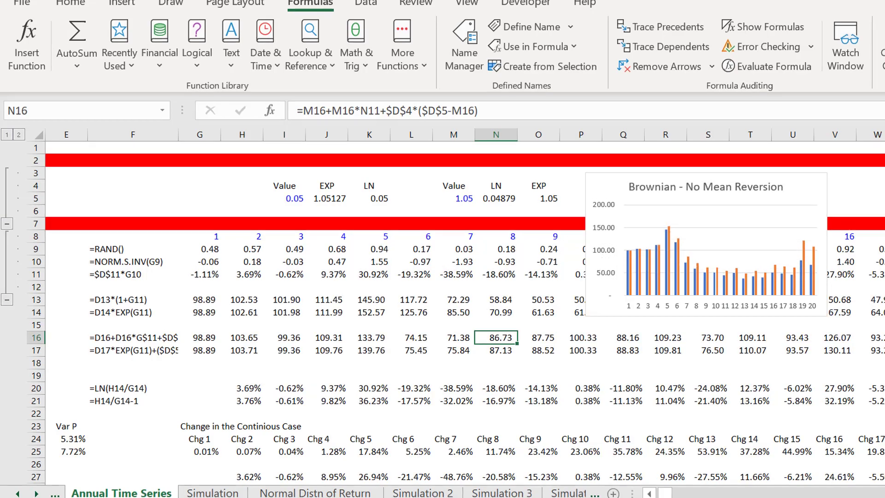
key("F9")
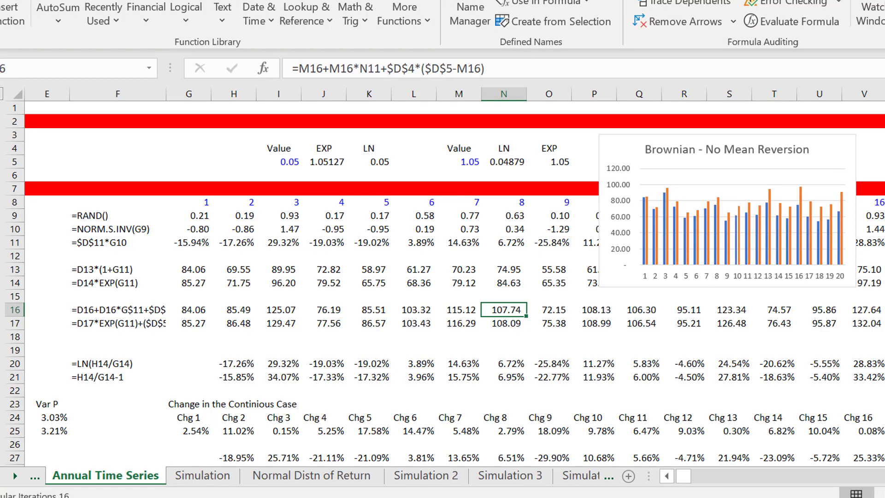
key("F9")
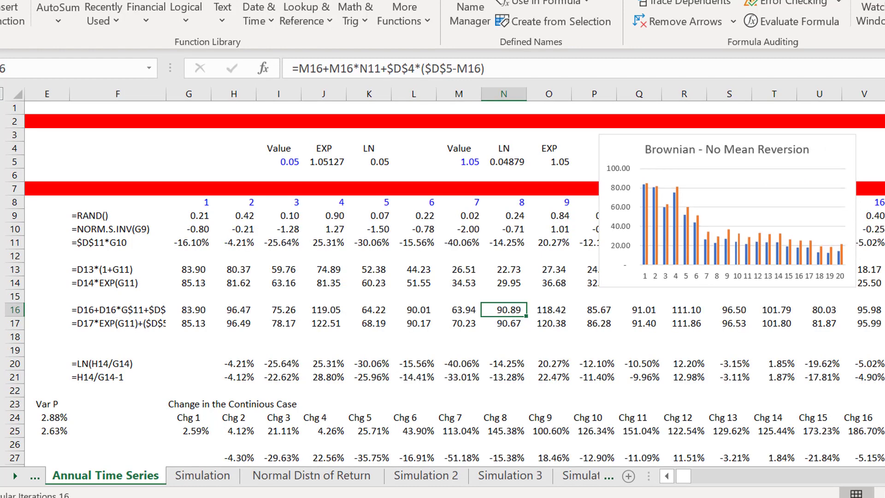
key("F9")
key("F9")
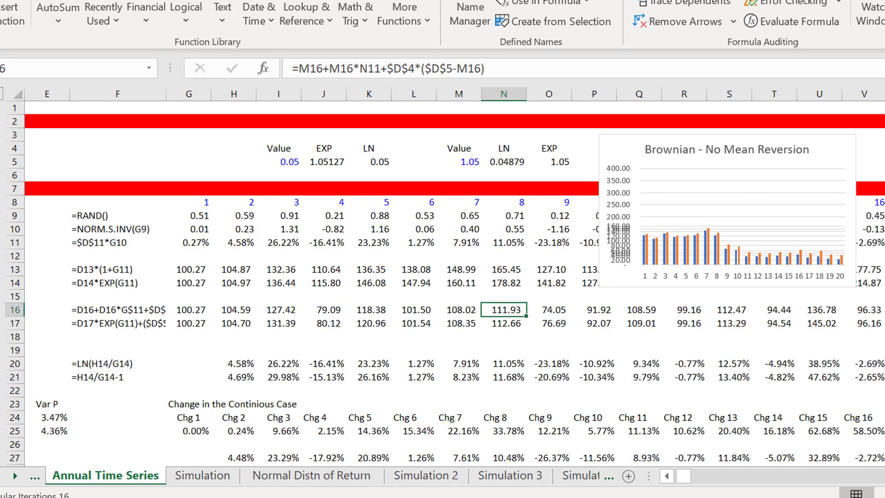
key("F9")
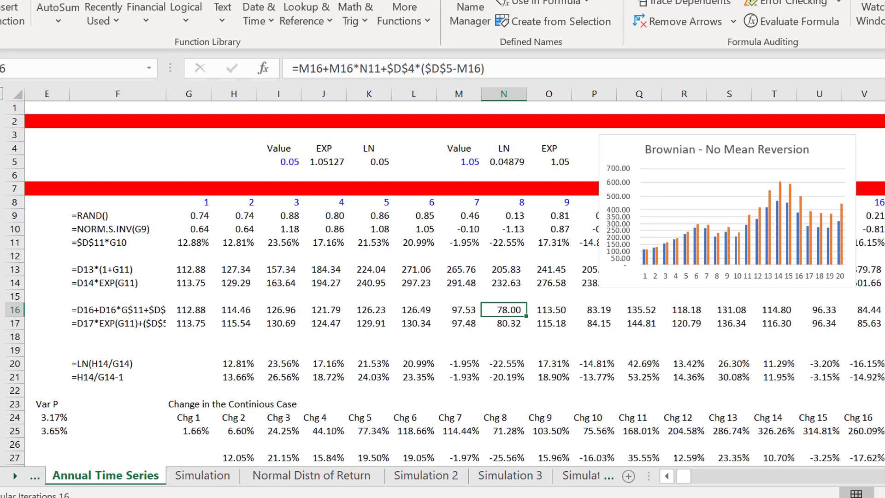
key("F9")
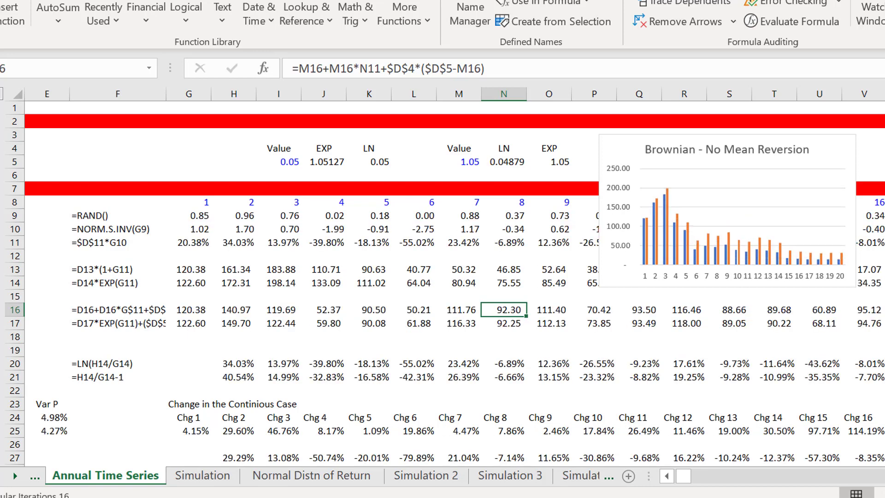
key("F9")
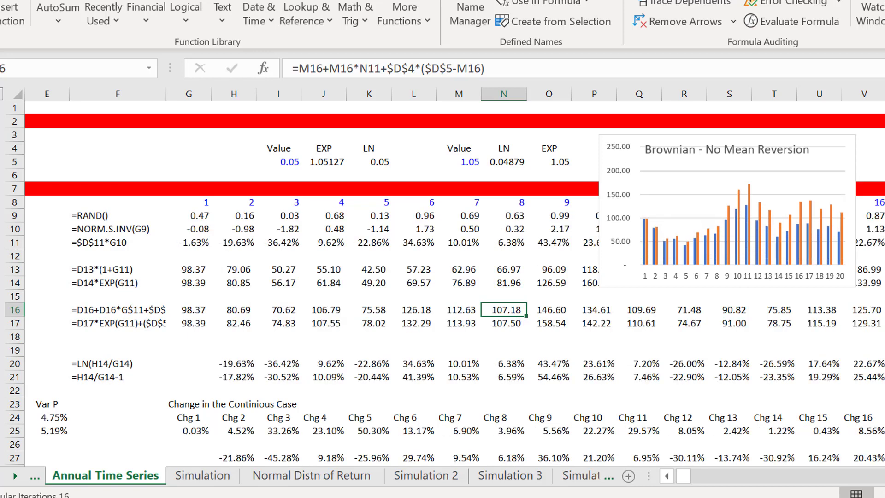
key("F9")
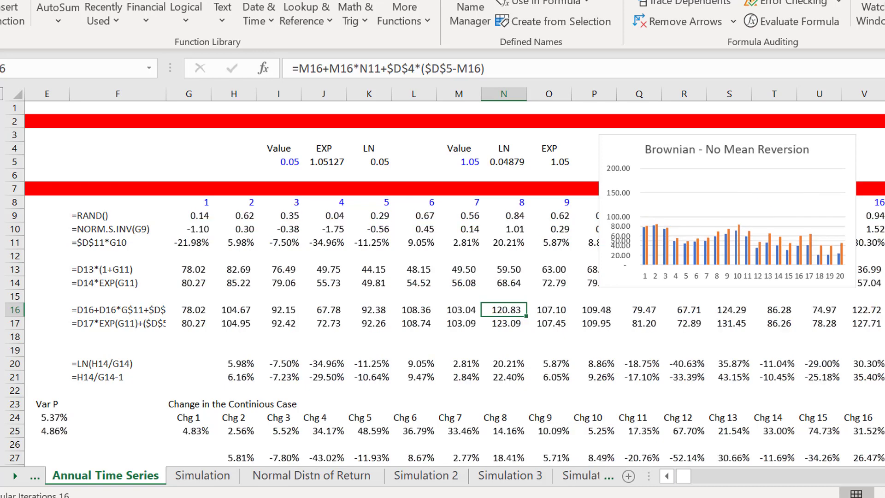
key("F9")
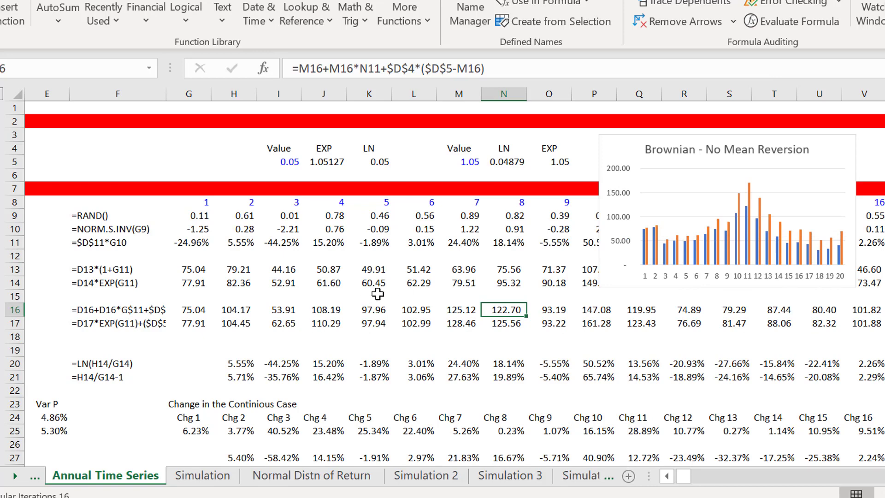
Open the Simulation sheet and examine the Continual LN S column, from its average standard deviation up to its heading.
key("ctrl+Page_Down")
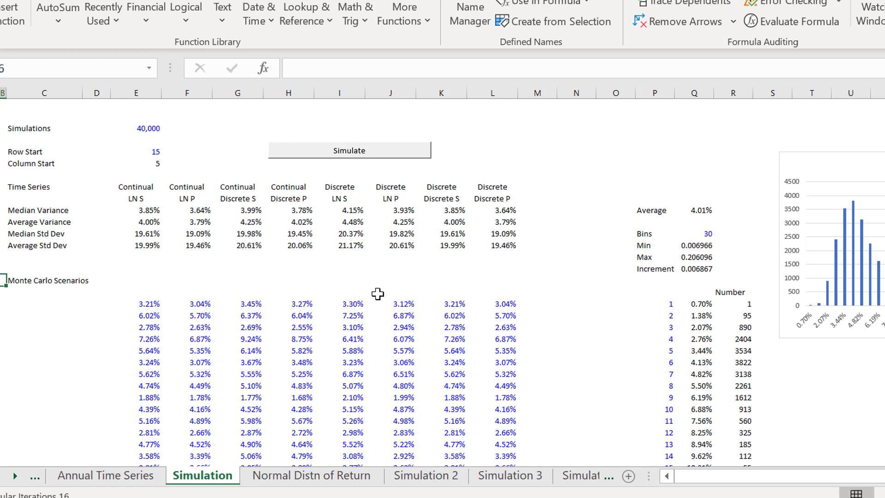
left_click(232, 206)
key("Left")
key("Left")
key("Down")
key("Down")
key("Down")
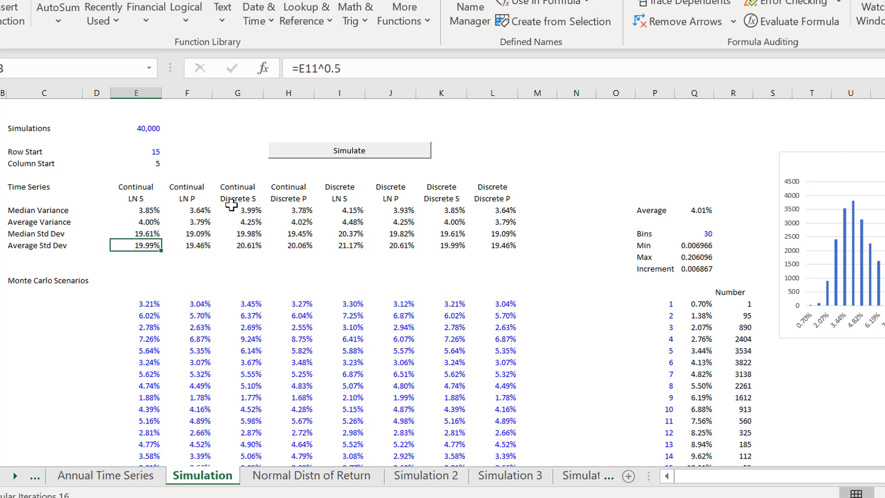
key("Up")
key("Up")
key("Up")
key("Up")
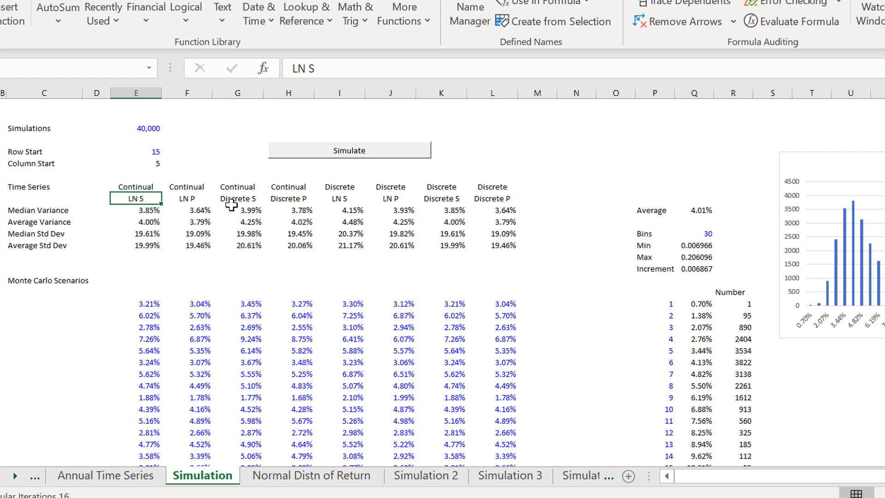
Compare the average standard deviations in row 13 from Continual LN S across to Discrete P.
key("Down")
key("Down")
key("Down")
key("Down")
key("Right")
key("Right")
key("Right")
key("Right")
key("Right")
key("Right")
key("Right")
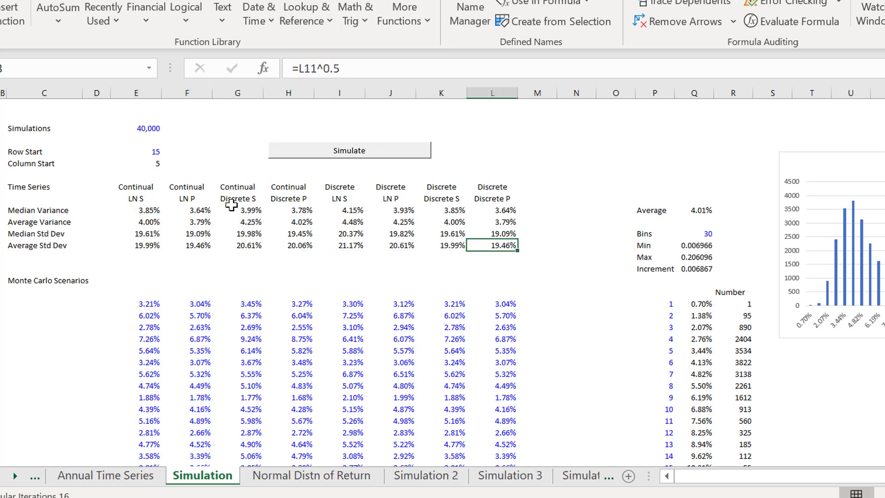
Examine the Discrete S column's variance formulas and its average standard deviation formula in column K.
key("Left")
key("Up")
key("Up")
key("Up")
key("Down")
key("Down")
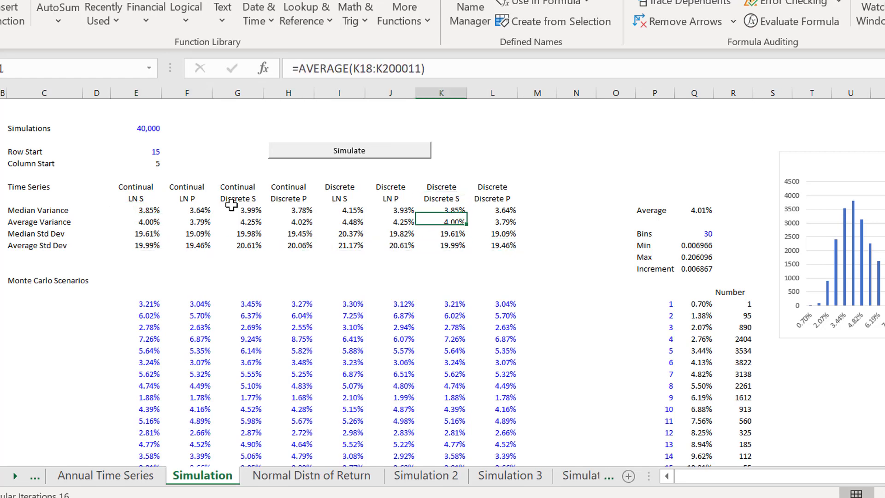
key("Down")
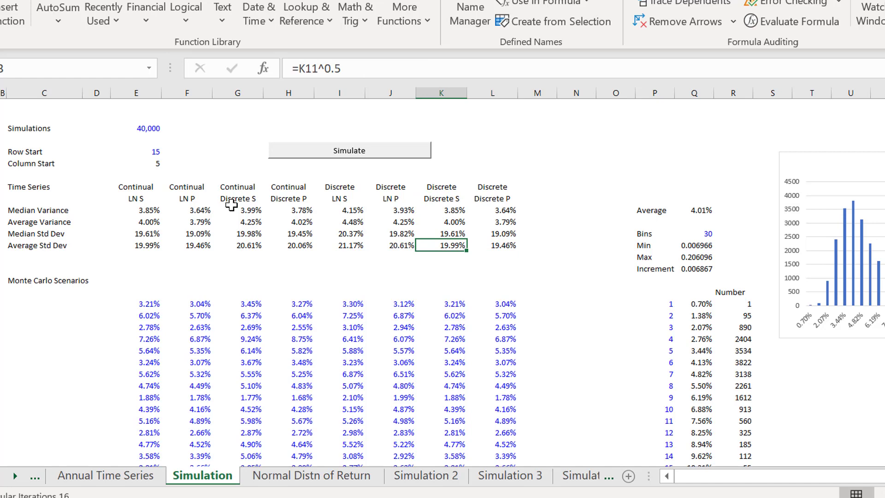
Return to the Annual Time Series sheet and move the Brownian chart up to begin at column Q, clear of rows 13 and 14.
key("ctrl+Page_Up")
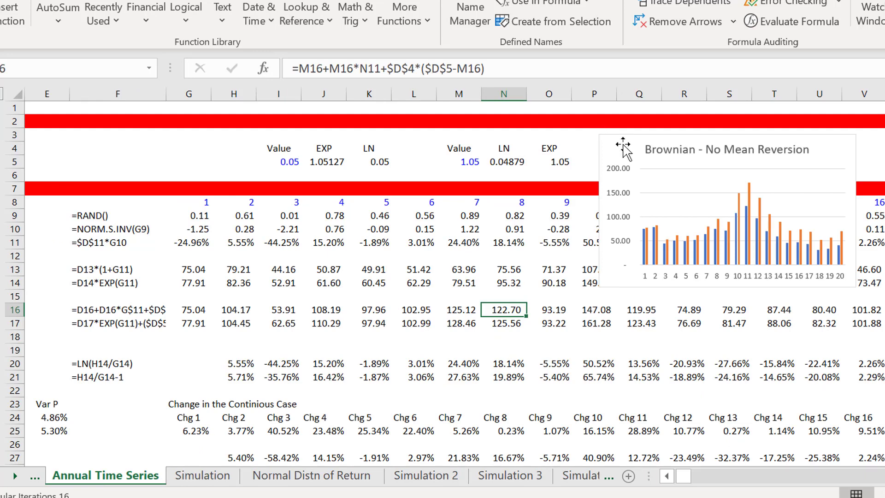
left_click(647, 134)
mouse_move(647, 134)
left_mouse_down()
mouse_move(695, 115)
mouse_move(636, 116)
mouse_move(647, 117)
left_mouse_up()
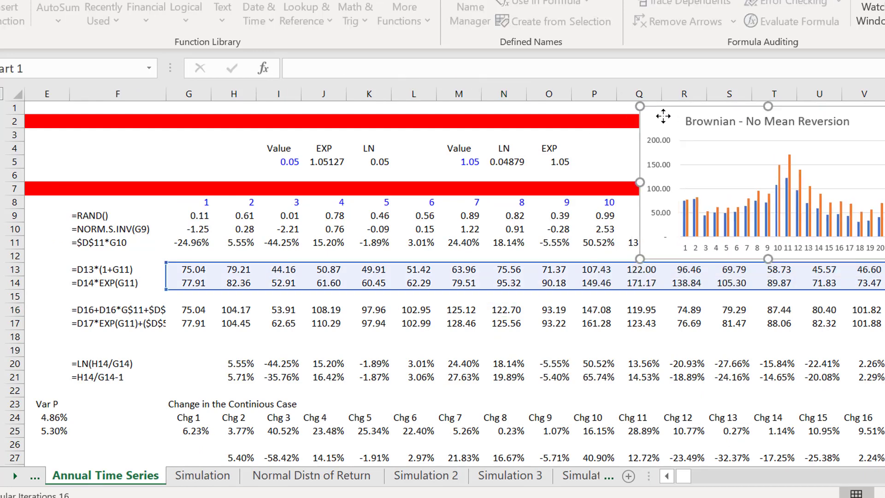
Examine the Mean Reversion - Continual row, from its label in C17 to its first-period formula in G17.
left_click(335, 324)
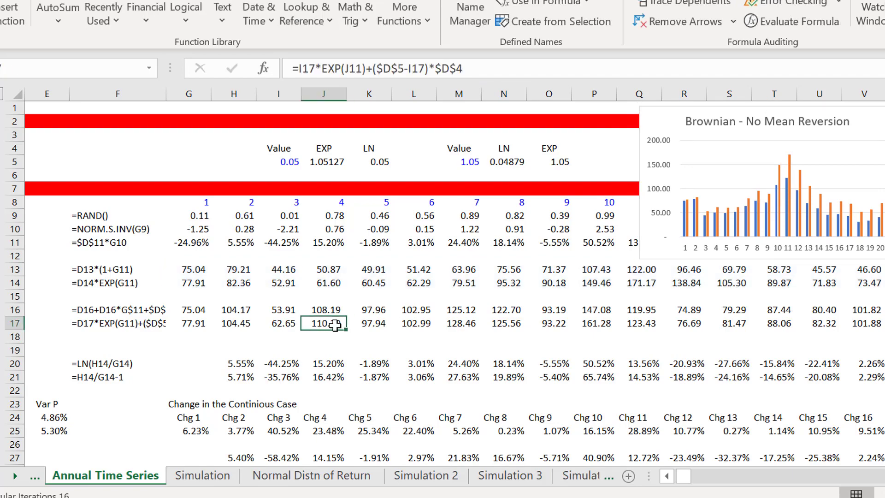
key("Left")
key("Left")
key("Left")
key("Left")
key("Left")
key("Left")
key("Left")
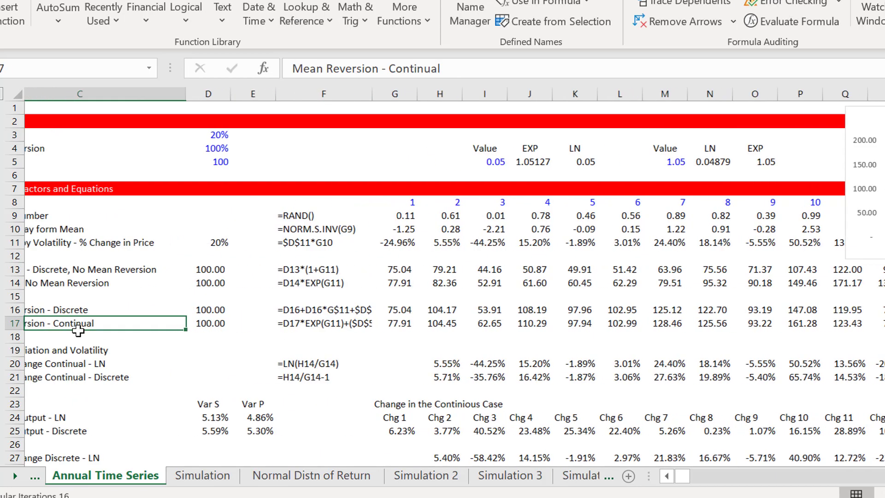
key("Left")
key("Right")
key("Right")
key("Right")
key("Right")
key("Right")
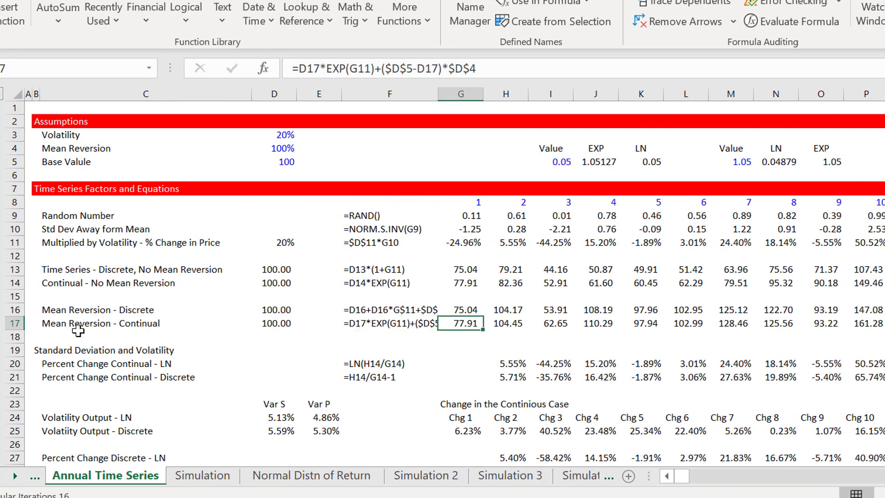
Inspect the discrete mean reversion formulas in G16 and H16, tracing the cells they reference, and leave them as they are.
key("Up")
key("F2")
key("Escape")
key("Right")
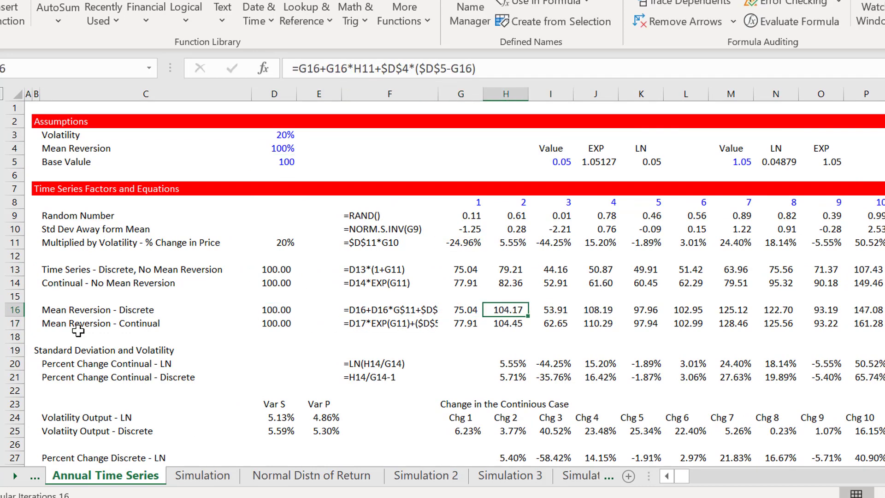
key("F2")
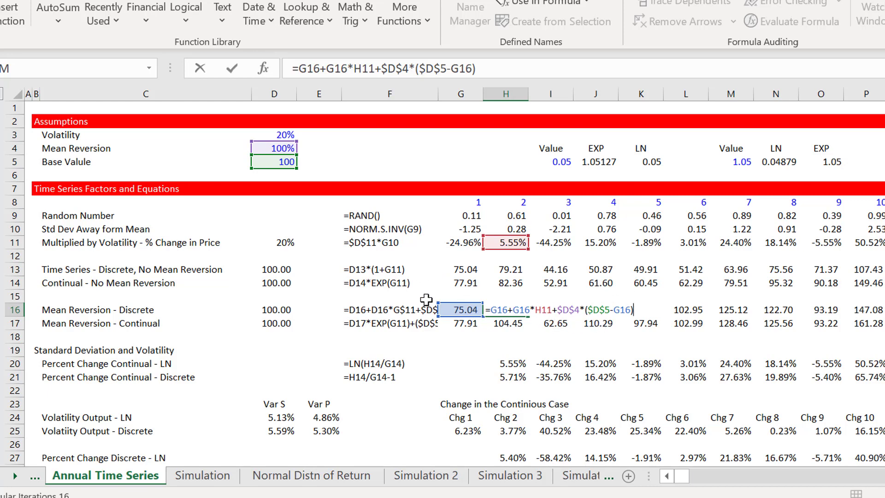
left_click(456, 355)
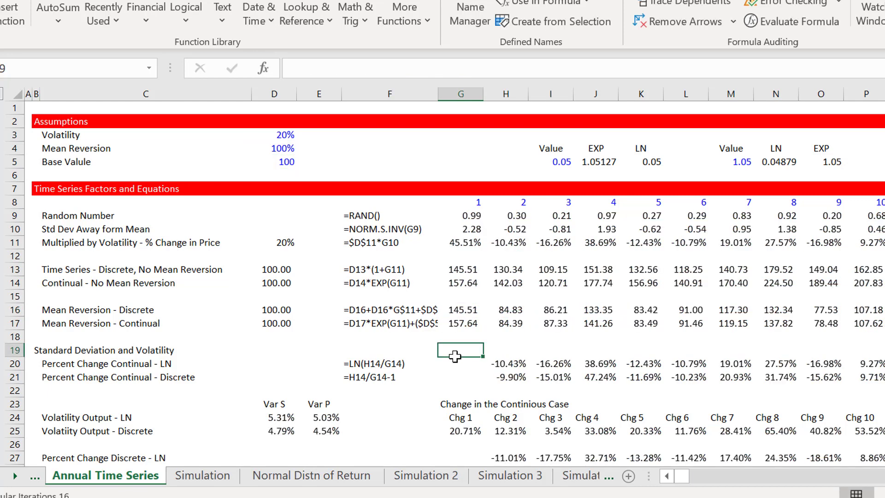
Review the discrete mean reversion series in row 16 from H16 across to O16.
key("Up")
key("Up")
key("Up")
key("Right")
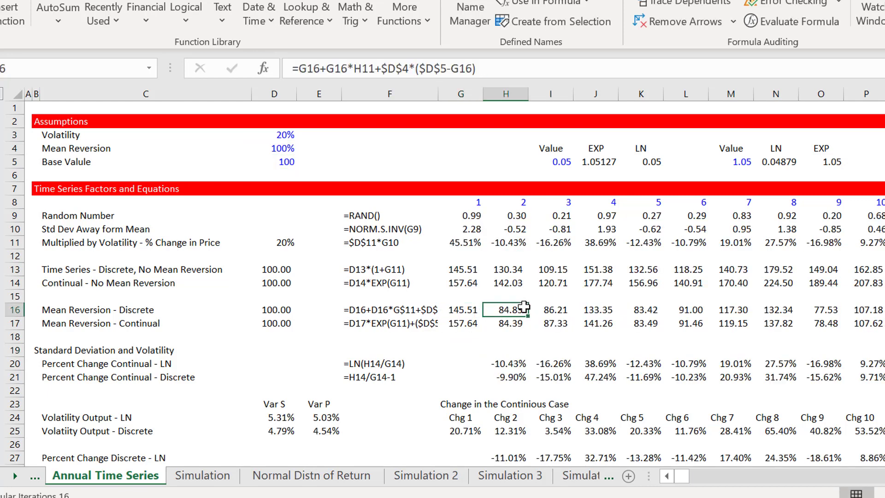
key("Right")
key("Right")
key("Right")
key("Right")
key("Right")
key("Right")
key("Right")
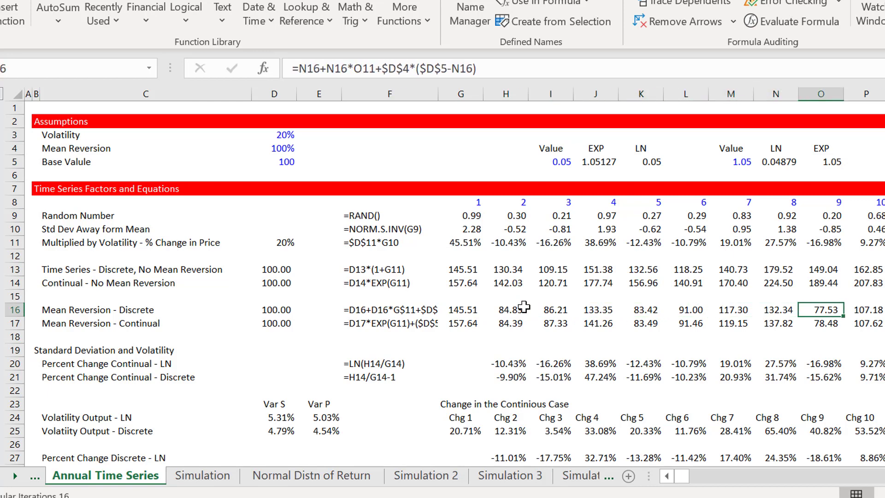
Inspect the continual mean reversion formula in H17, tracing the cells it references, and leave it as it is.
key("Left")
key("Left")
key("Left")
key("Left")
key("Left")
key("Left")
key("Left")
key("Down")
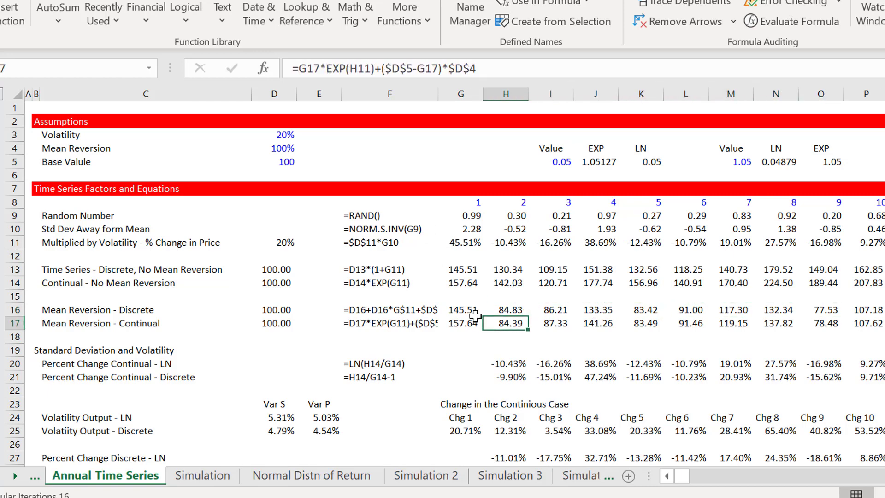
key("F2")
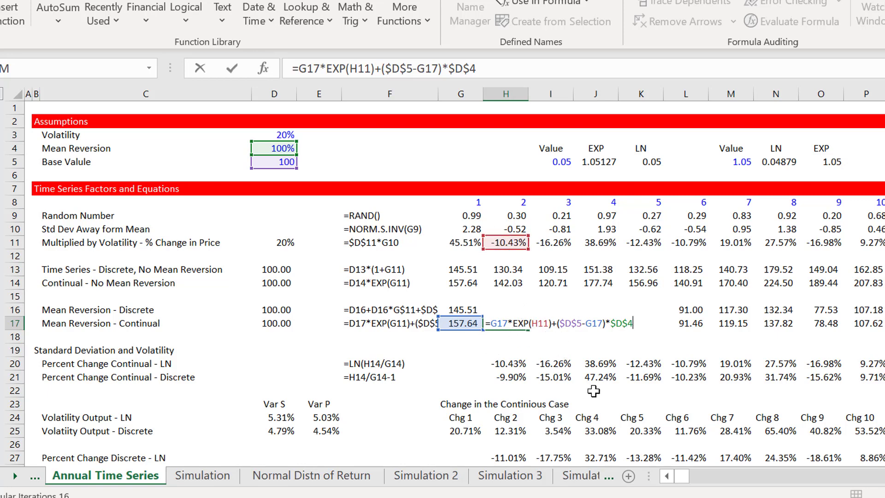
key("Return")
Inspect the discrete mean reversion formula in H16 for comparison with the continual one, leaving it as it is.
key("Up")
key("Up")
key("F2")
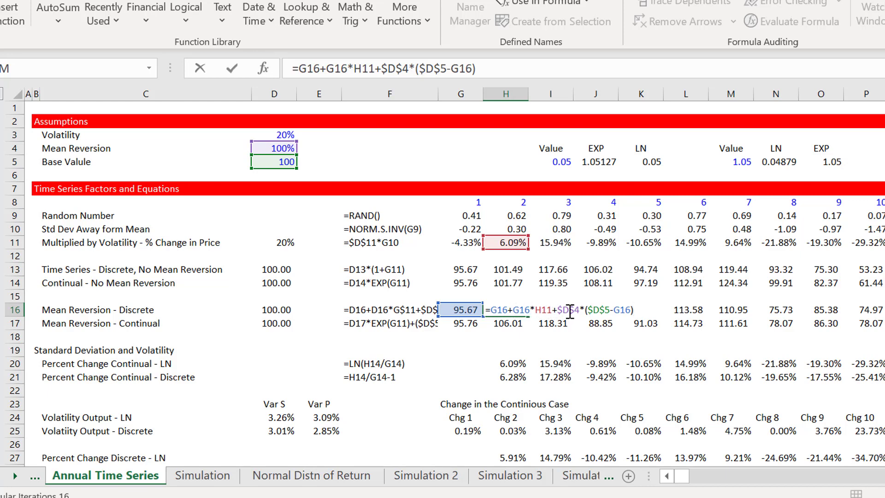
key("Return")
Insert a default column chart of the discrete and continual mean reversion series in G16:Z17.
key("Up")
key("Left")
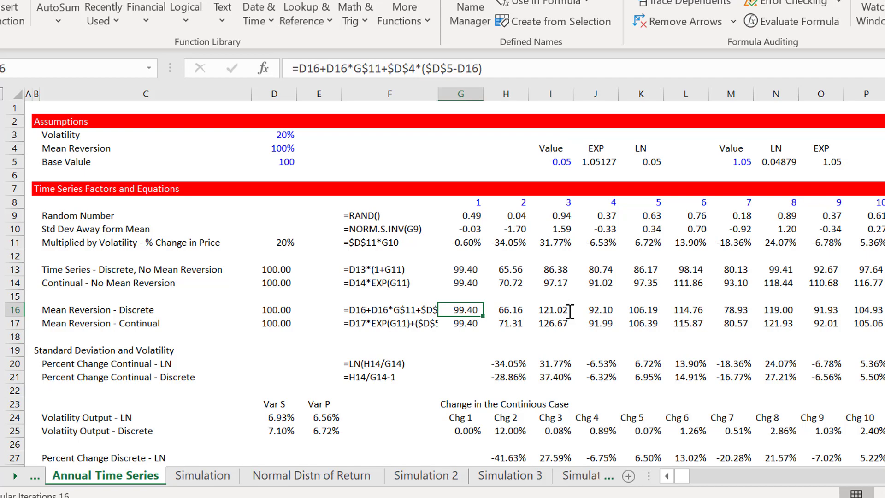
key("shift+Down")
key("shift+Right")
key("shift+Right")
key("shift+Right")
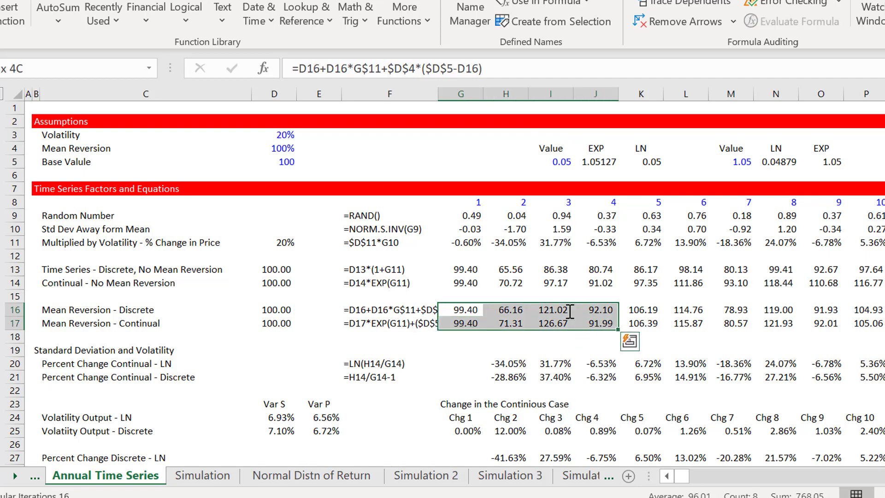
key("ctrl+shift+Right")
key("shift+Right")
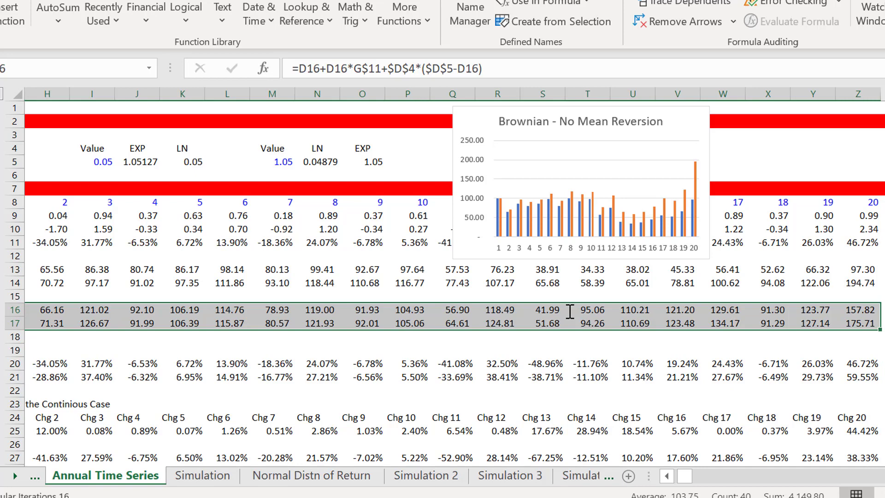
key("alt+F1")
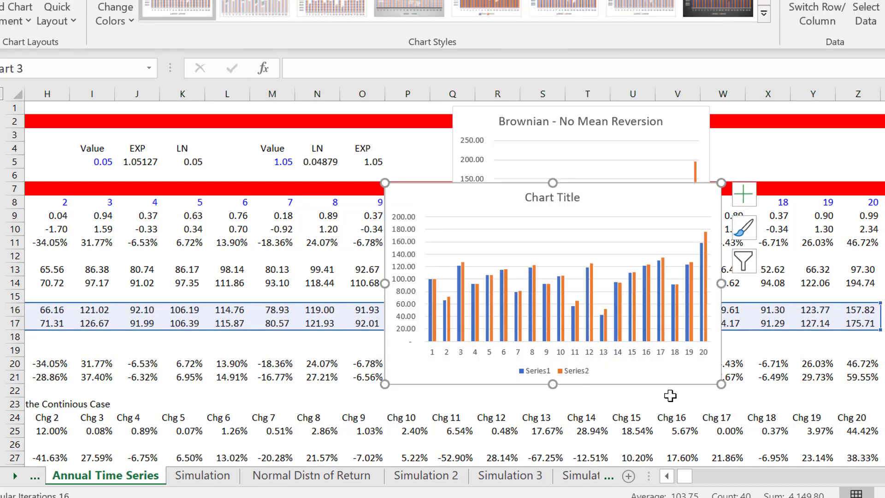
Delete the legend of the new chart and title it "Mean Reverting".
left_click(547, 376)
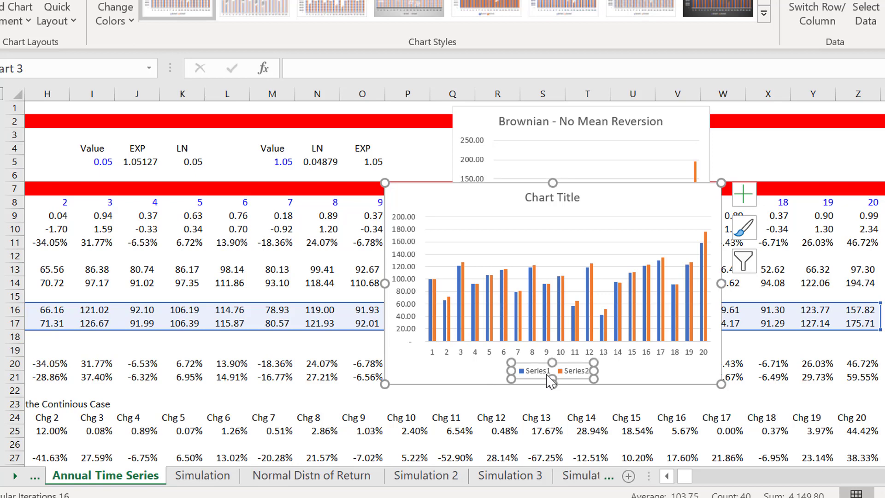
key("Delete")
left_click(556, 198)
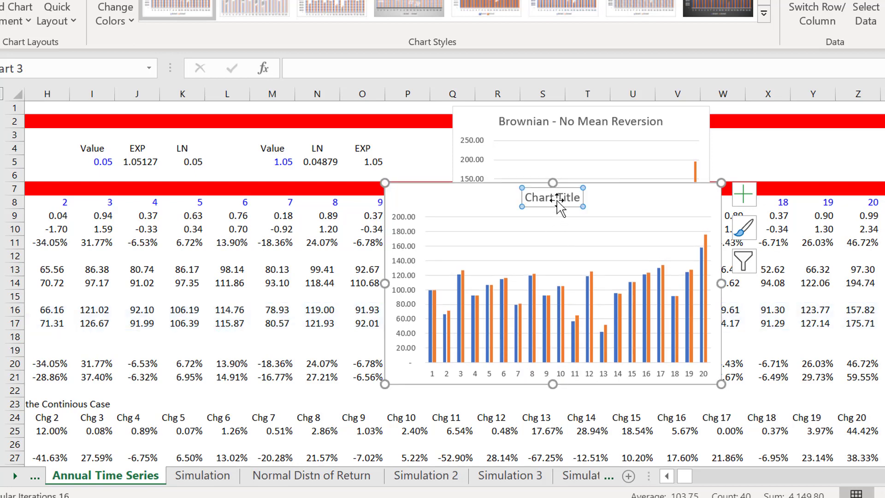
type("Mean Revert")
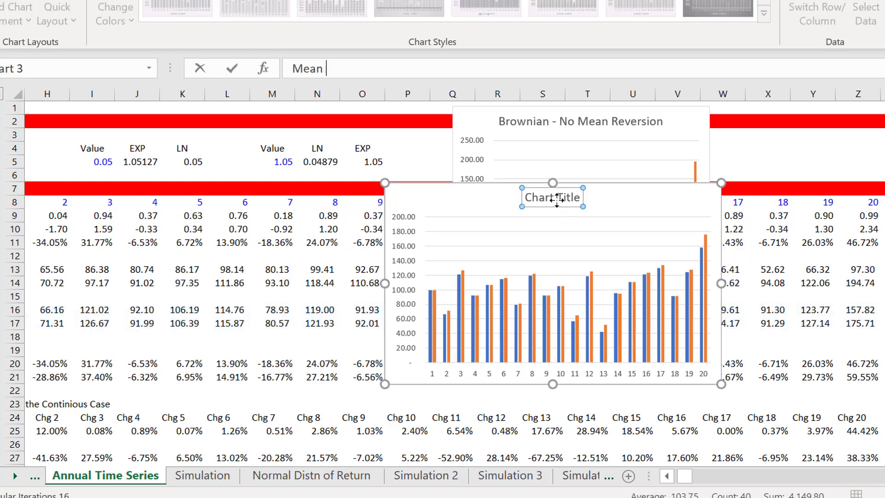
type("ing")
key("Return")
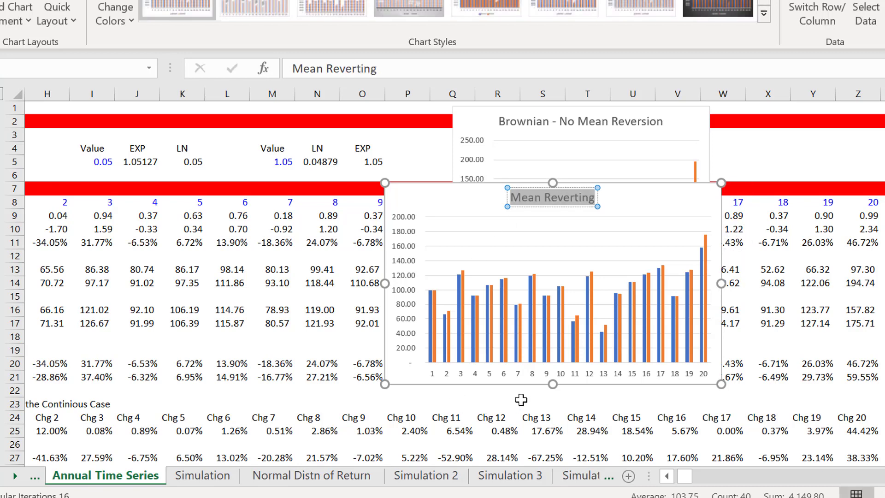
left_click(535, 403)
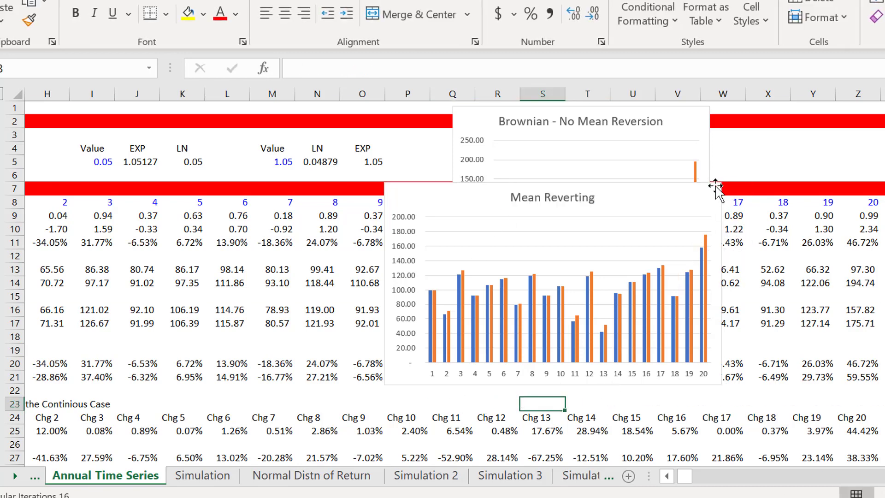
Shrink the Mean Reverting chart to about the Brownian chart's size and place it beside that chart, starting in column K above row 13.
left_click_drag(715, 182, 442, 114)
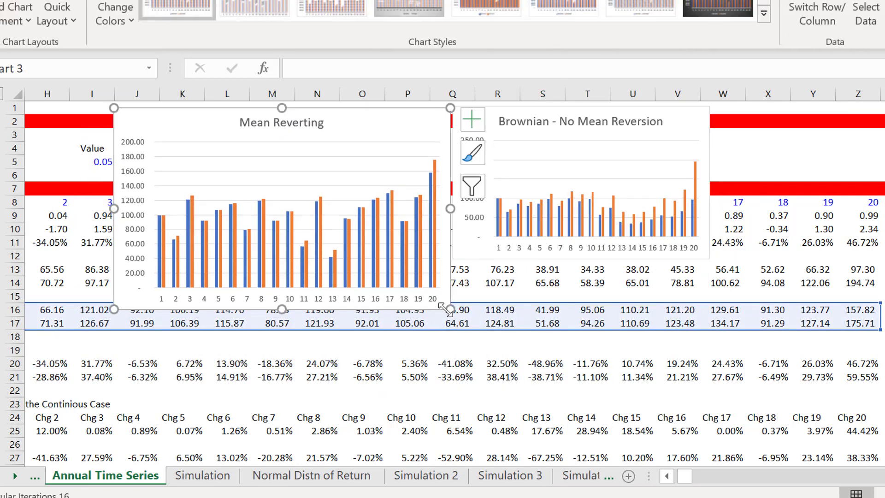
left_click_drag(450, 309, 445, 260)
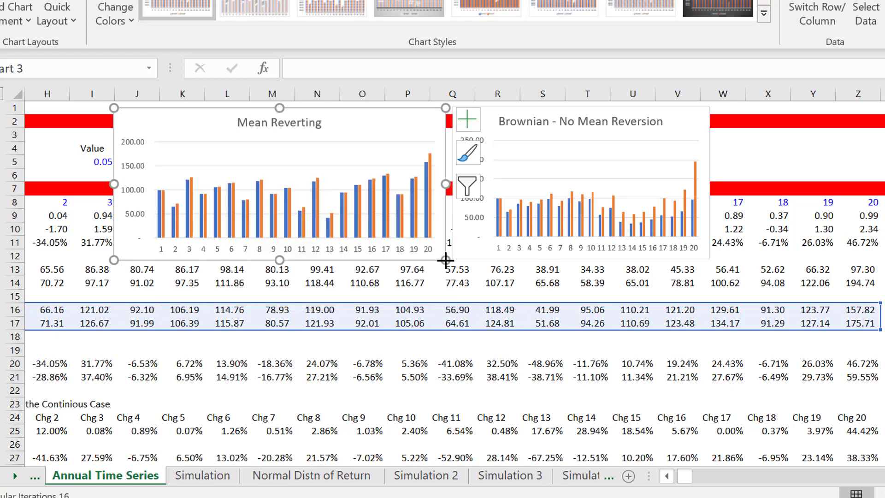
left_click_drag(186, 113, 524, 263)
left_click_drag(783, 261, 712, 261)
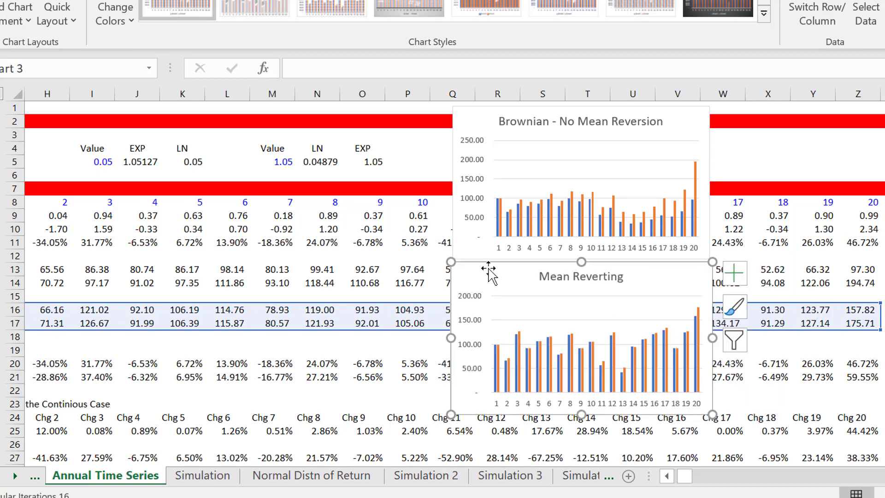
left_click_drag(488, 271, 224, 110)
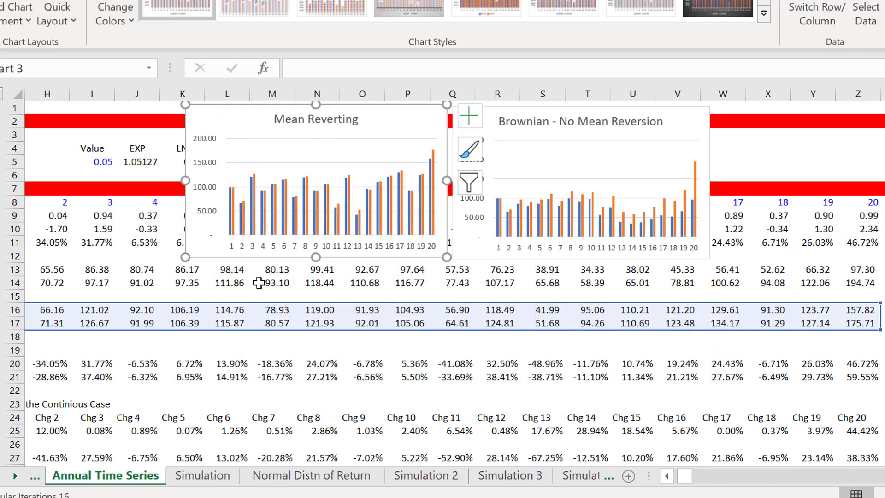
left_click(375, 311)
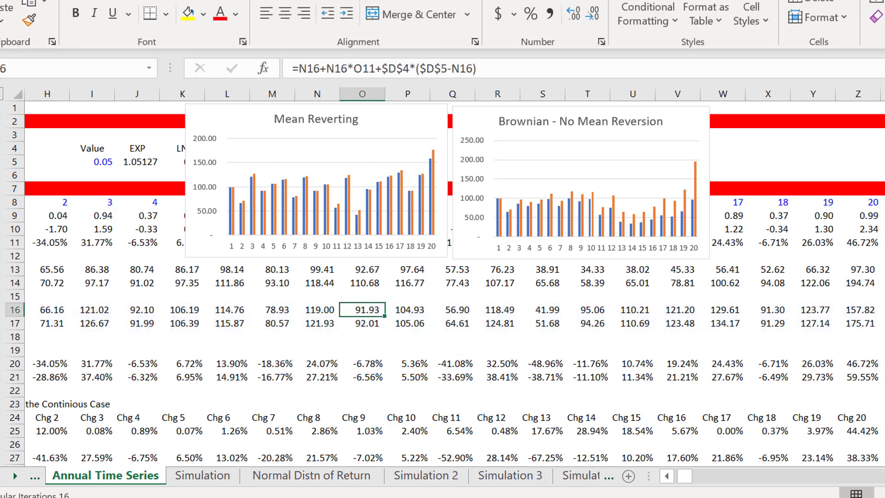
Recalculate the random numbers six times from an empty cell, comparing the Mean Reverting chart with the Brownian chart on each draw.
left_click(882, 283)
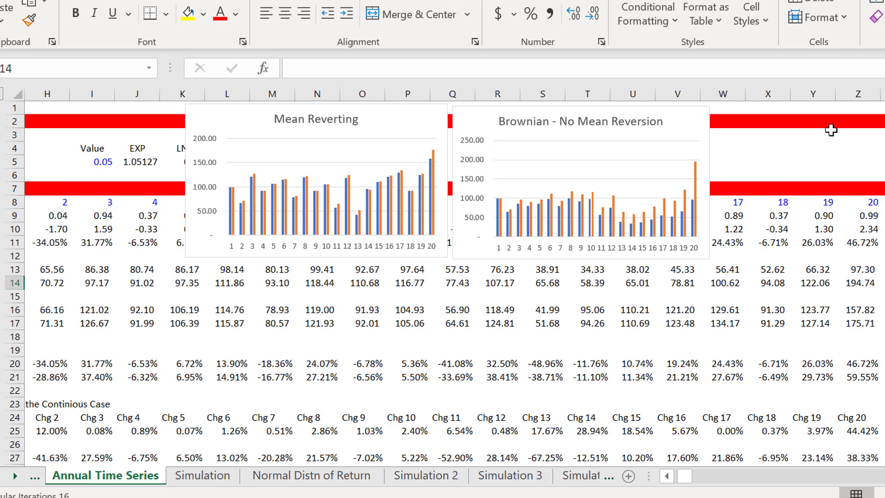
left_click(836, 153)
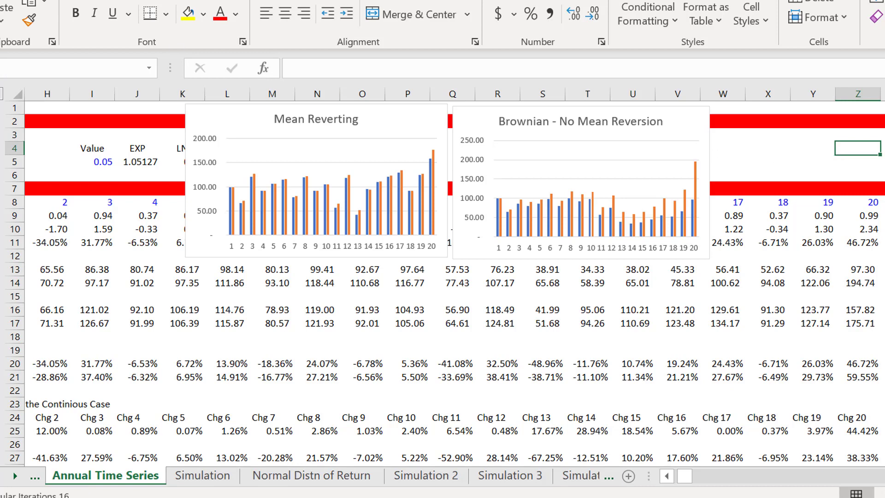
key("alt+w")
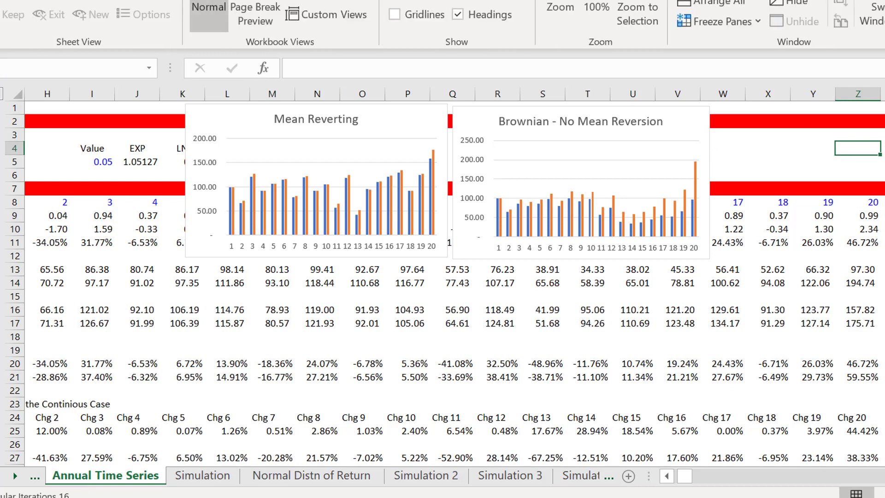
key("alt+m")
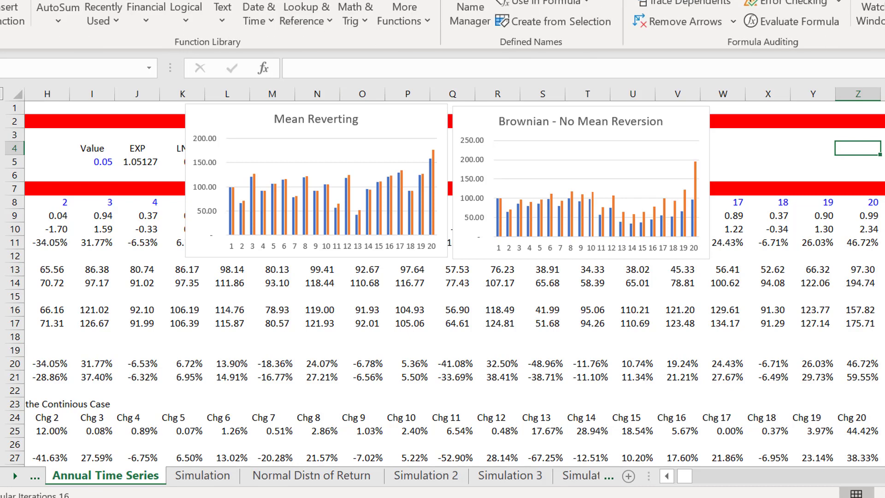
key("F9")
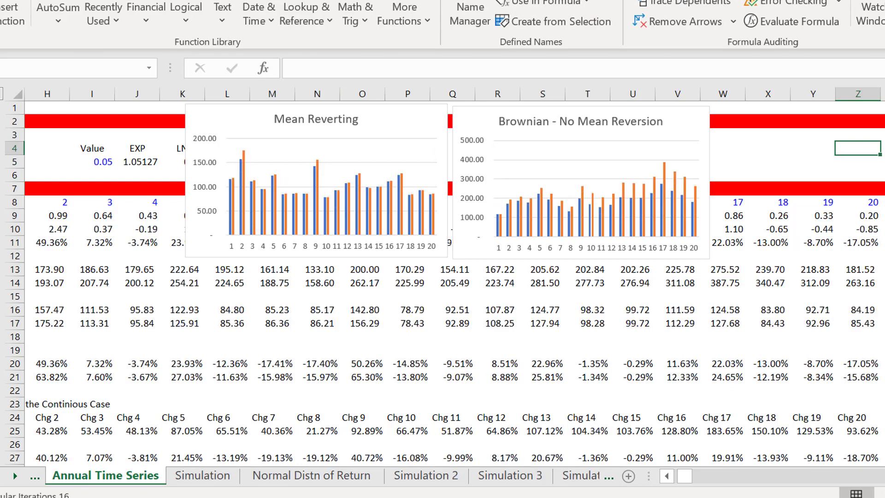
key("F9")
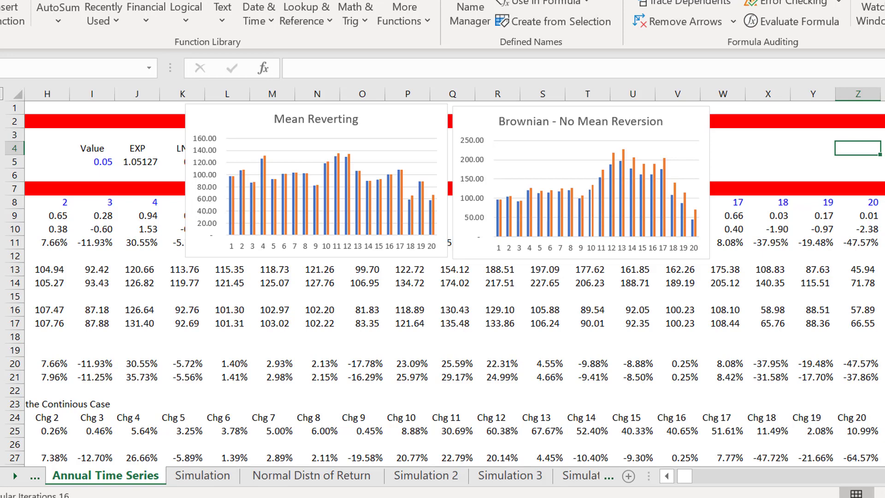
key("F9")
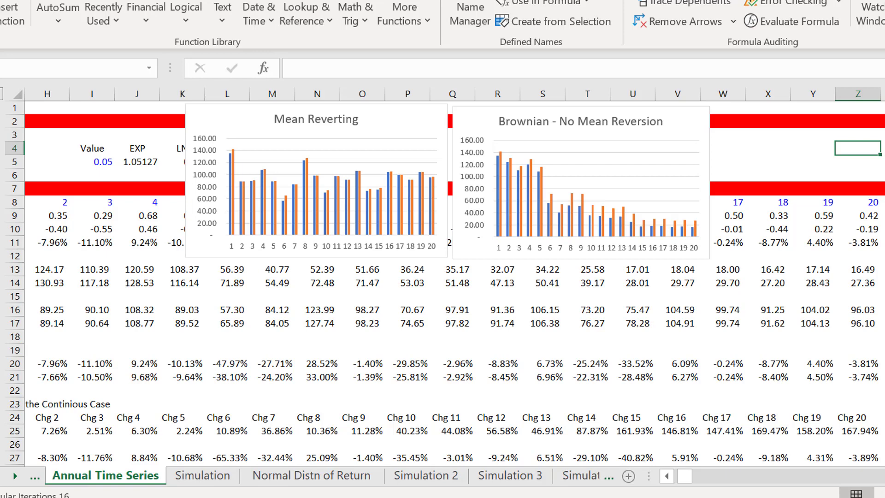
key("F9")
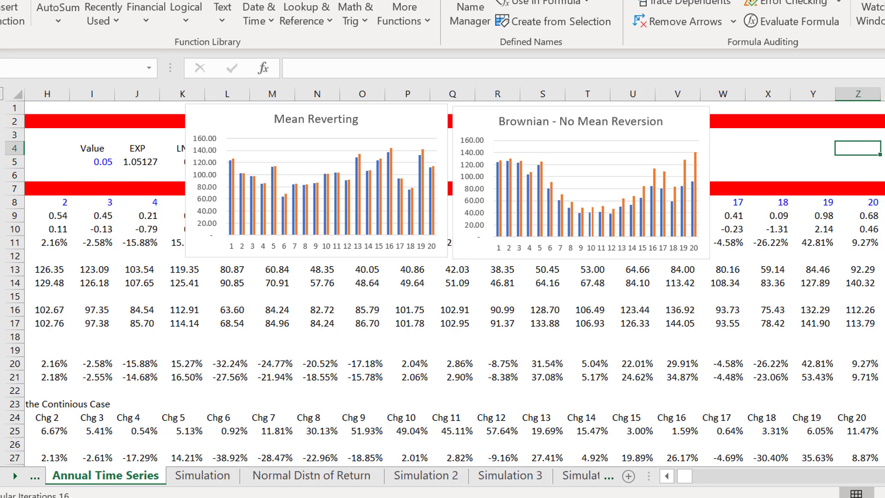
key("F9")
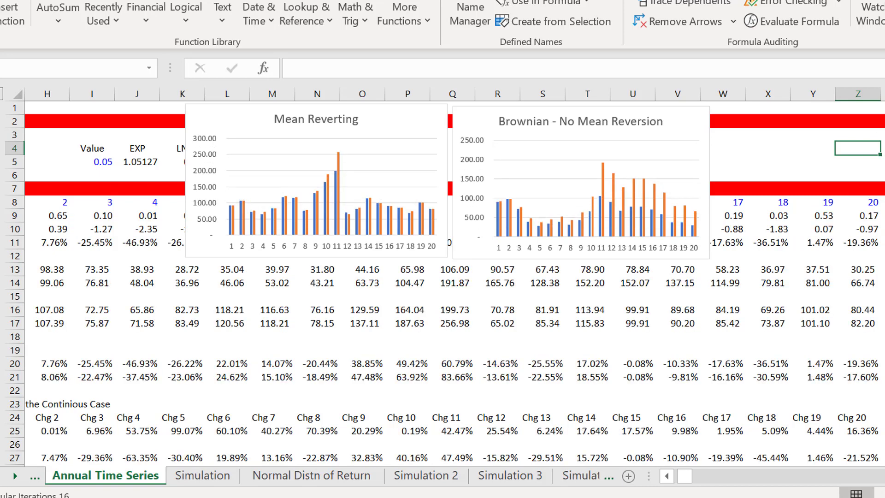
key("F9")
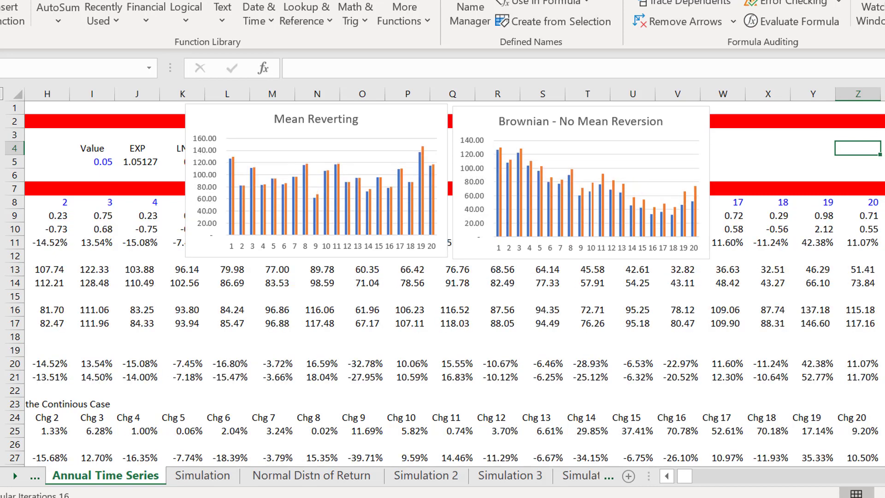
Recalculate the random draws repeatedly to compare the Mean Reverting and Brownian - No Mean Reversion charts.
key("F9")
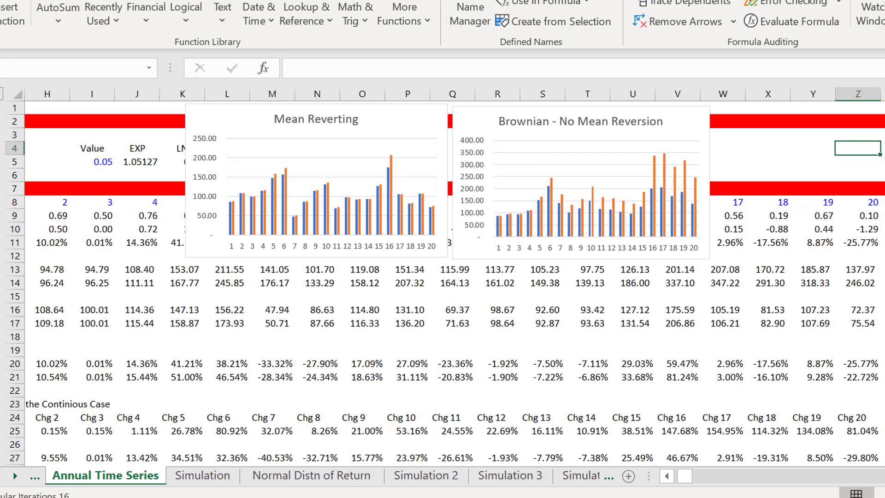
key("F9")
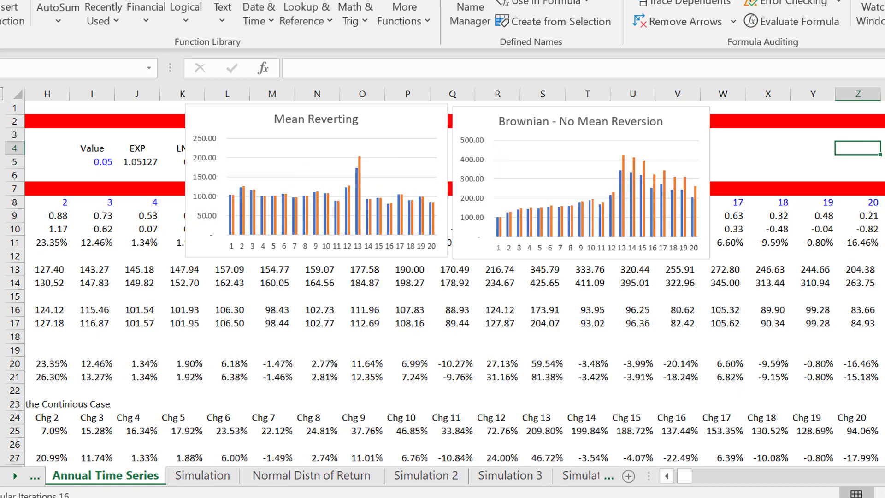
key("F9")
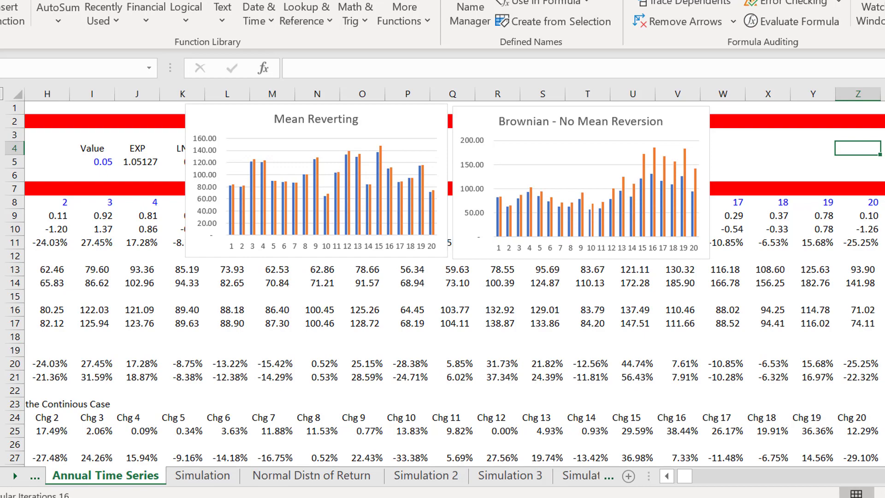
key("F9")
key("F9")
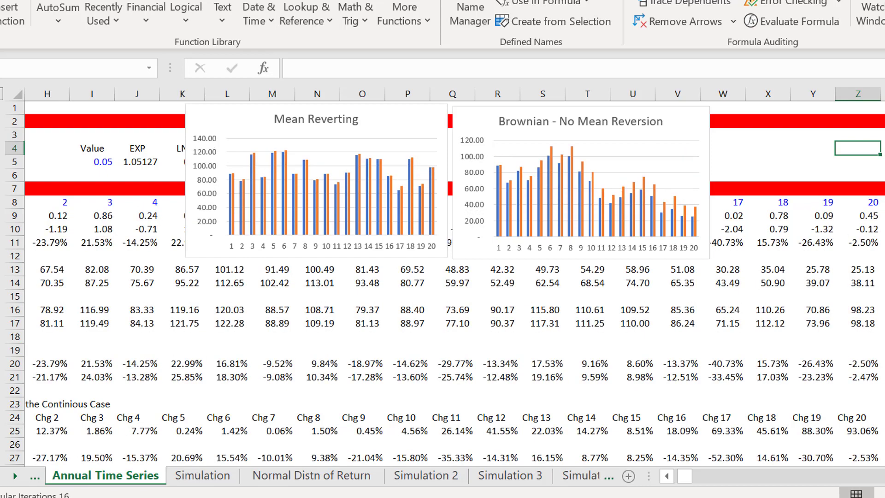
key("F9")
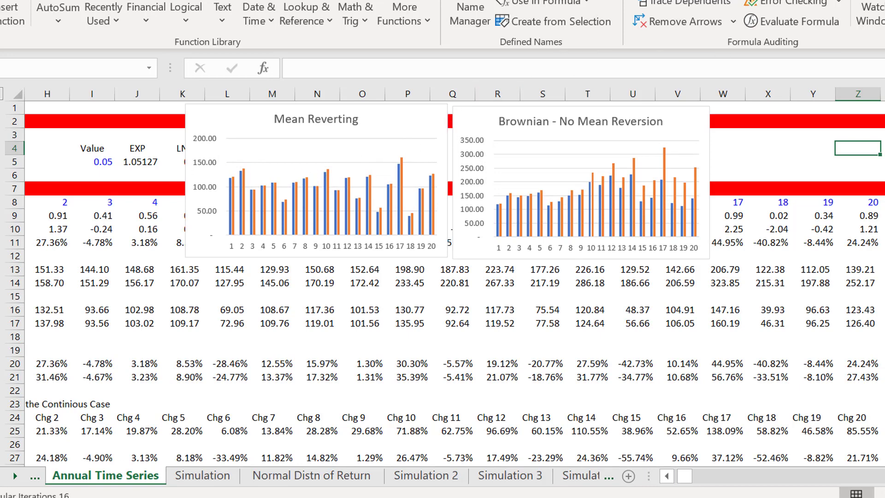
key("F9")
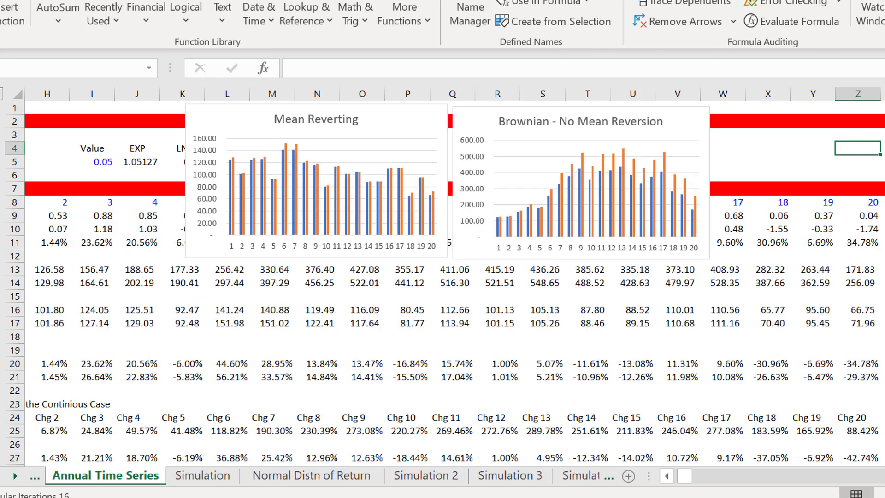
key("F9")
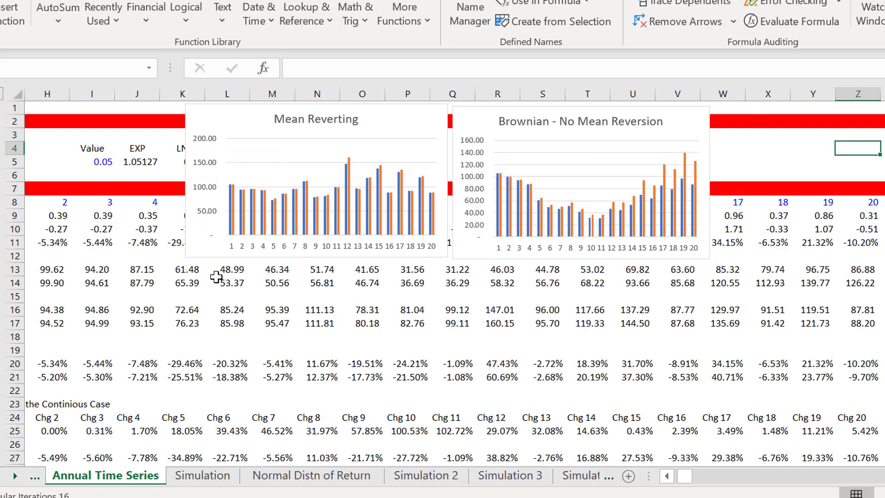
Go back to the Assumptions section and select the Mean Reversion percentage in D4.
left_click(157, 271)
key("Left")
key("Home")
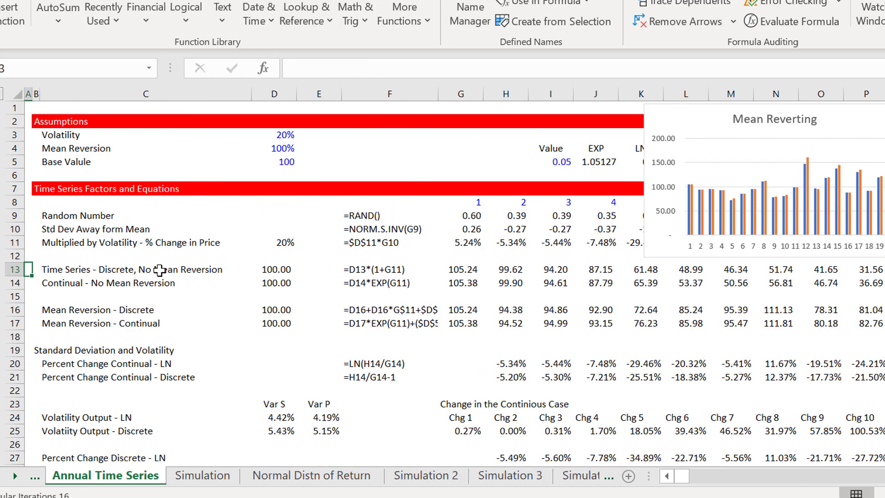
key("Up")
key("Up")
key("Up")
key("Up")
key("Up")
key("Up")
key("Up")
key("Up")
key("Up")
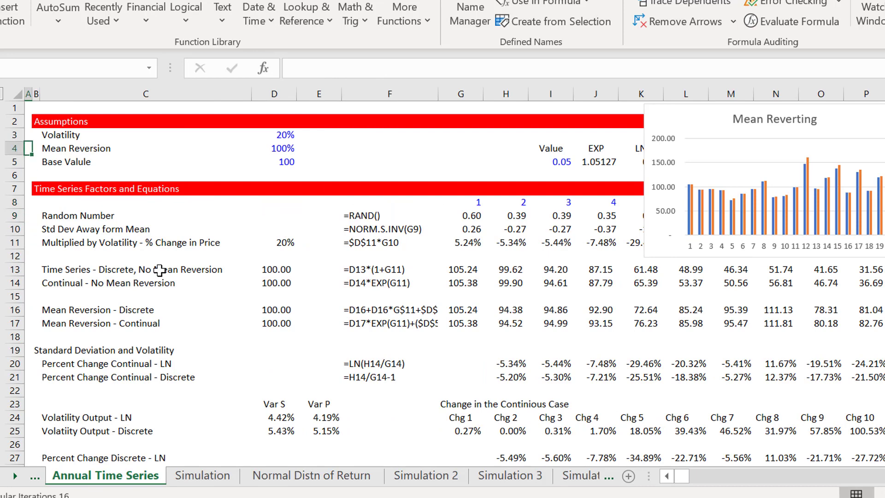
key("Right")
key("Right")
key("Right")
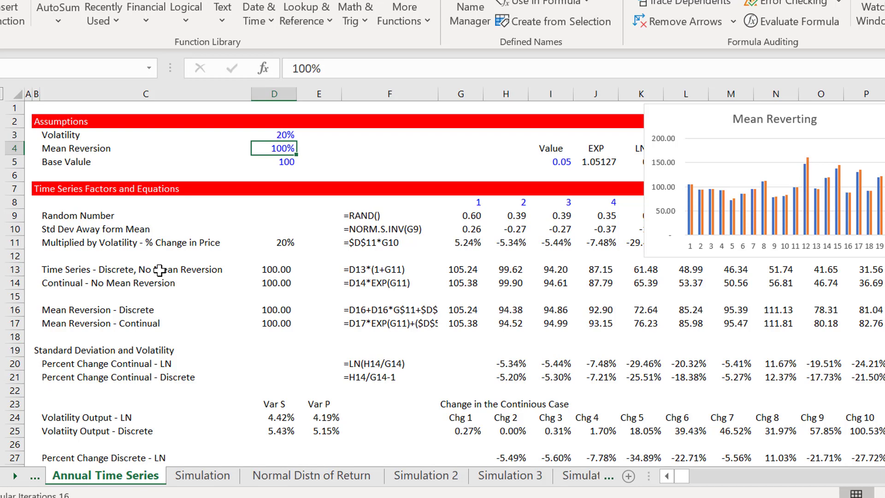
key("Right")
key("Right")
key("Right")
key("Right")
key("Right")
key("Right")
key("Right")
key("Right")
key("Right")
key("Right")
key("Right")
key("Right")
key("Right")
key("Right")
key("Right")
key("Right")
key("Right")
key("Right")
key("Right")
key("Right")
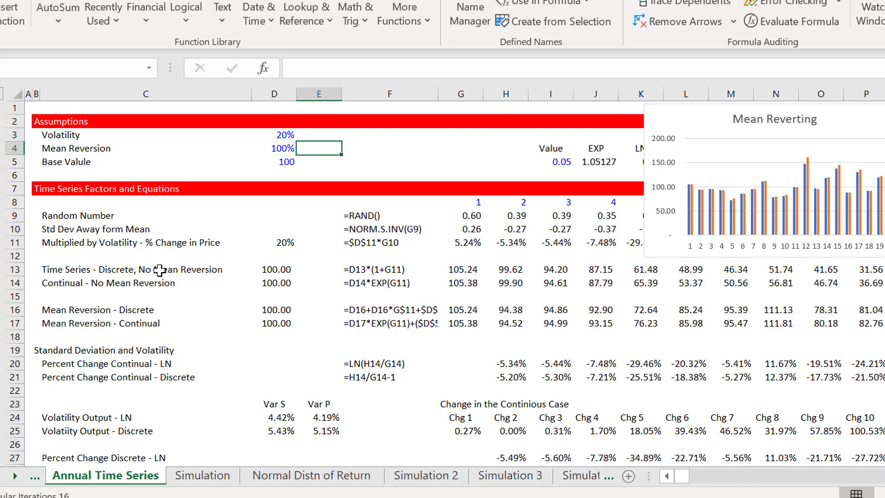
key("Left")
key("Left")
key("Left")
key("Left")
key("Left")
key("Left")
key("Left")
key("Left")
key("Left")
key("Left")
key("Left")
key("Left")
key("Left")
key("Left")
key("Left")
key("Left")
key("Left")
key("Left")
key("Left")
key("Left")
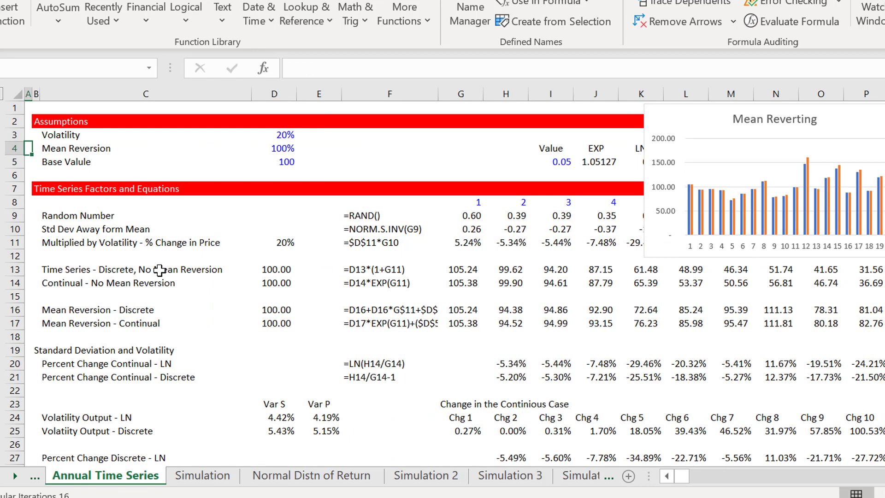
Look through the time series equations down to the Standard Deviation and Volatility section ending at row 31.
key("Down")
key("Down")
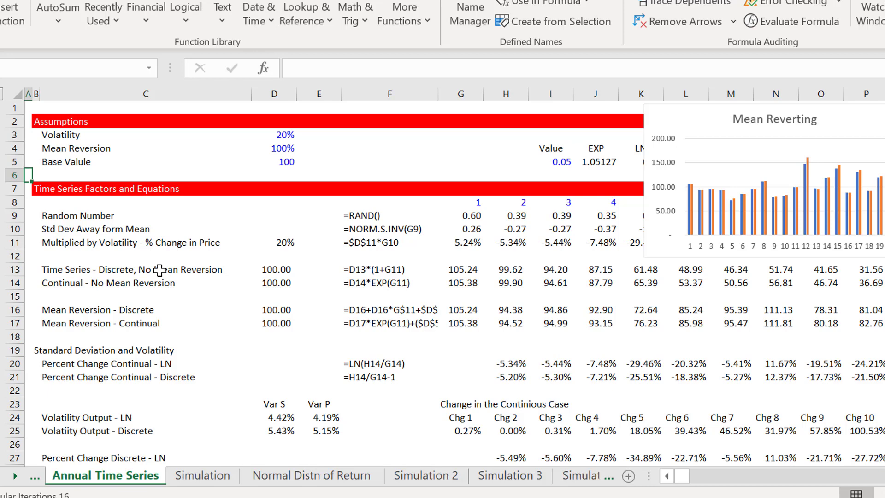
key("Down")
key("Down")
key("Down")
key("Down")
key("Down")
key("Down")
key("Down")
key("Down")
key("Down")
key("Down")
key("Down")
key("Down")
key("Down")
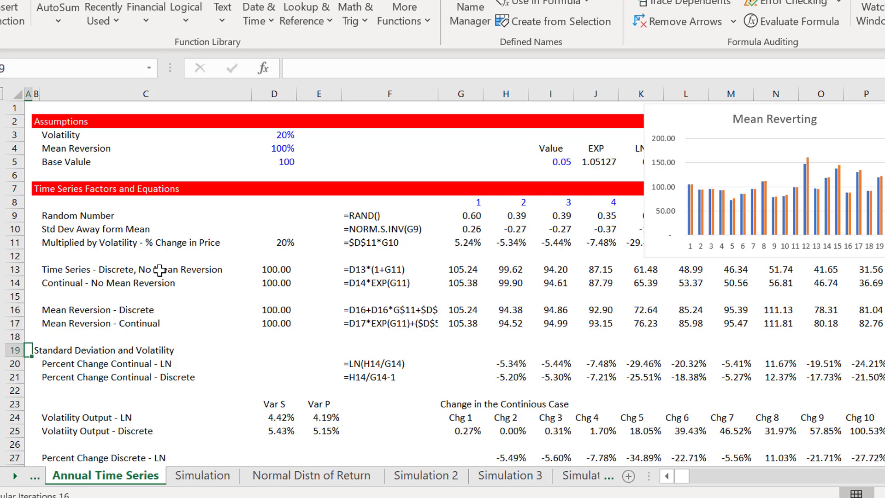
key("Down")
key("Down")
key("Down")
key("Down")
key("Down")
key("Down")
key("Down")
key("Down")
key("Down")
key("Down")
key("Down")
key("Down")
key("Down")
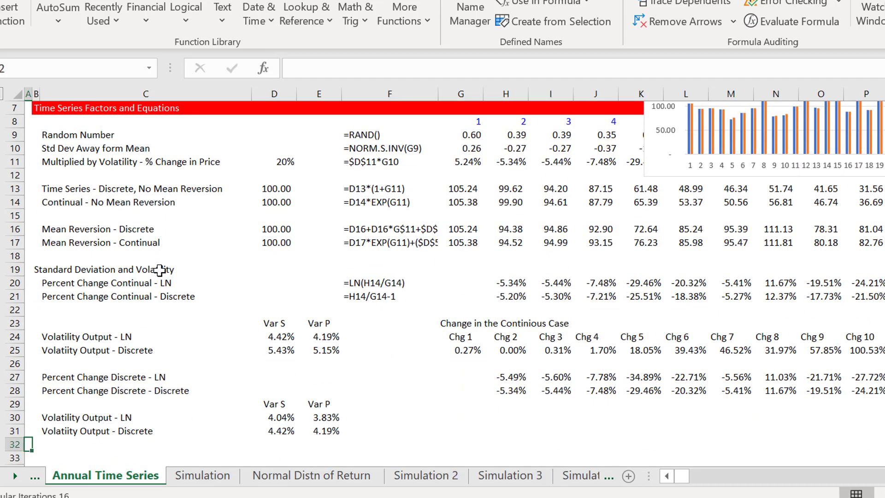
Inspect the Var S formula of the Volatility Output - LN row in D24 without changing it.
key("Up")
key("Up")
key("Up")
key("Up")
key("Up")
key("Up")
key("Up")
key("Up")
key("Right")
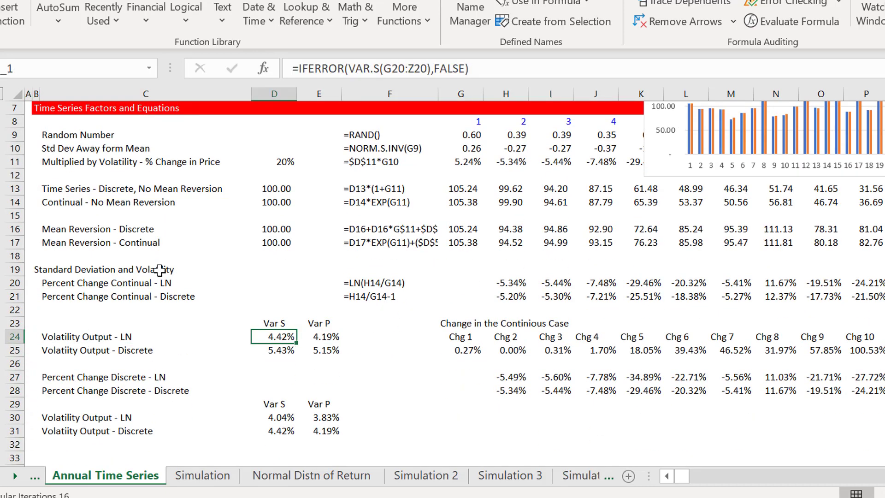
key("F2")
key("Escape")
Check the cell references of the Percent Change Continual - LN formulas in H20 through K20.
key("Up")
key("Up")
key("Up")
key("Up")
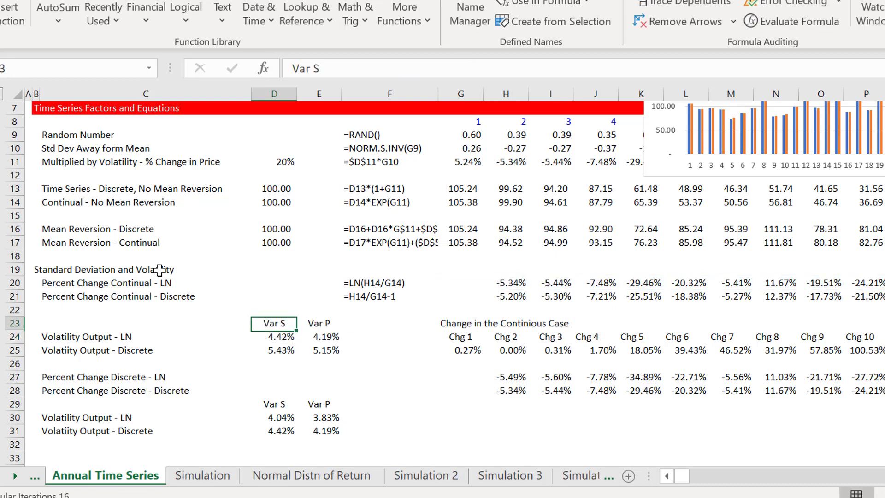
key("Right")
key("Right")
key("Right")
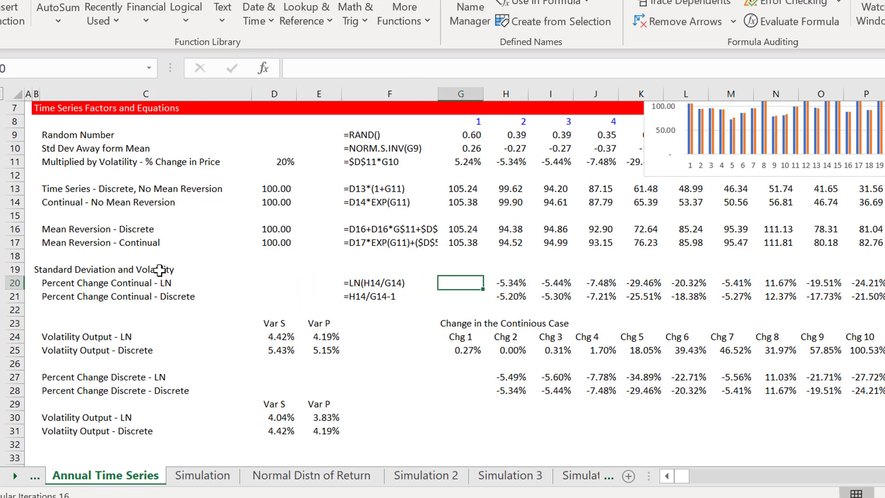
key("Right")
key("F2")
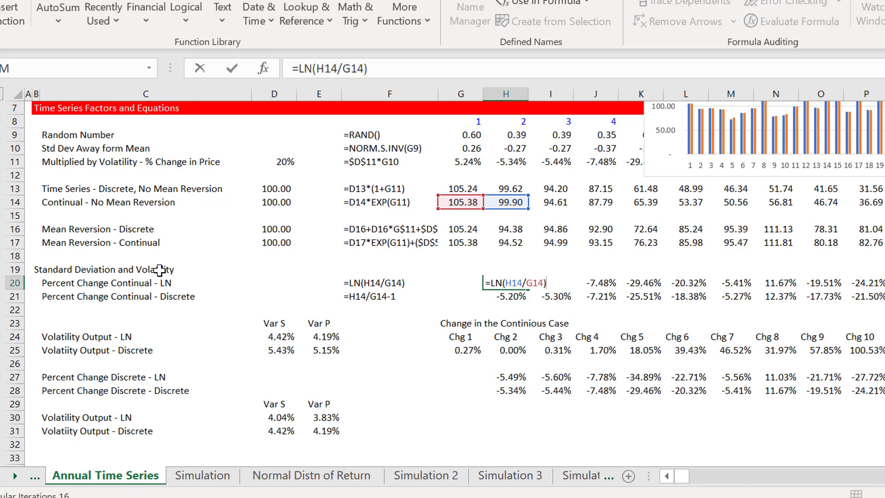
key("ctrl+Return")
key("Left")
key("Right")
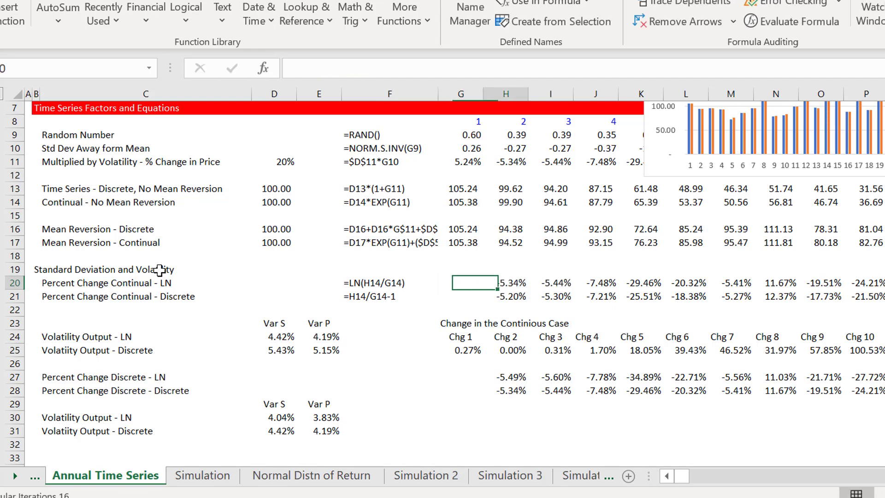
key("Right")
key("F2")
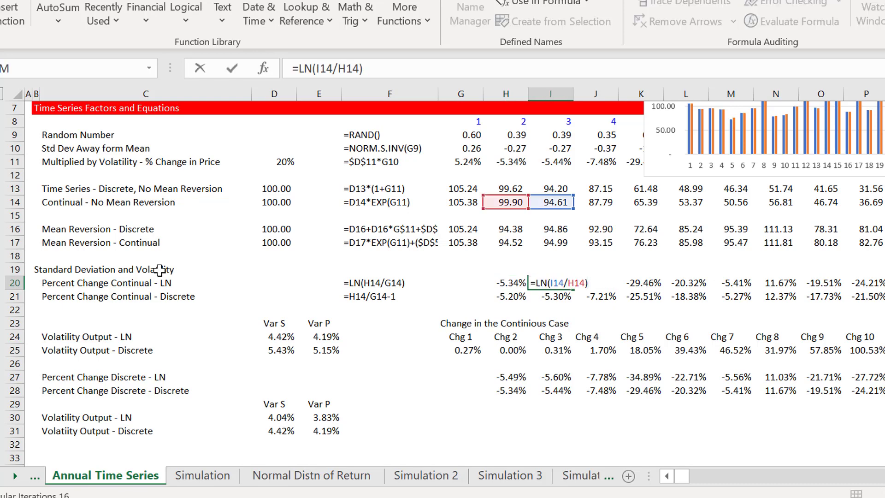
key("ctrl+Return")
key("Right")
key("F2")
key("ctrl+Return")
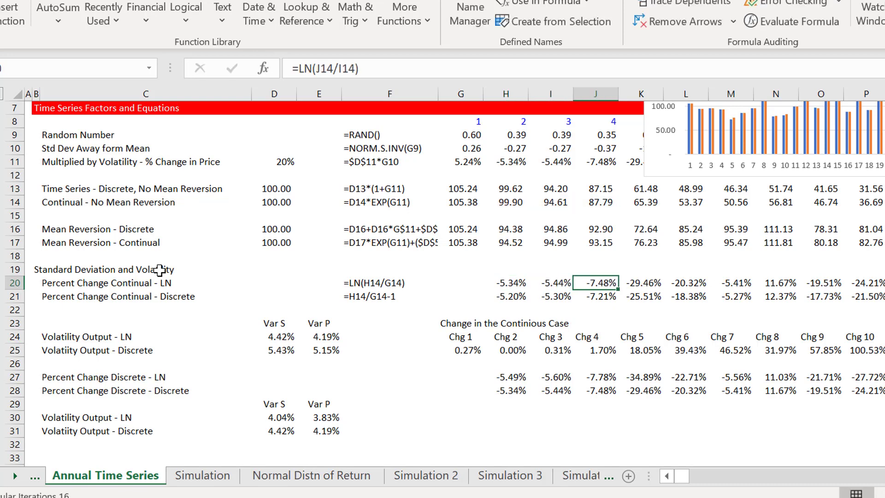
key("Right")
key("F2")
key("ctrl+Return")
Compare the discrete percent change formula in H21 with the LN formula in H20, leaving both as they are.
key("Down")
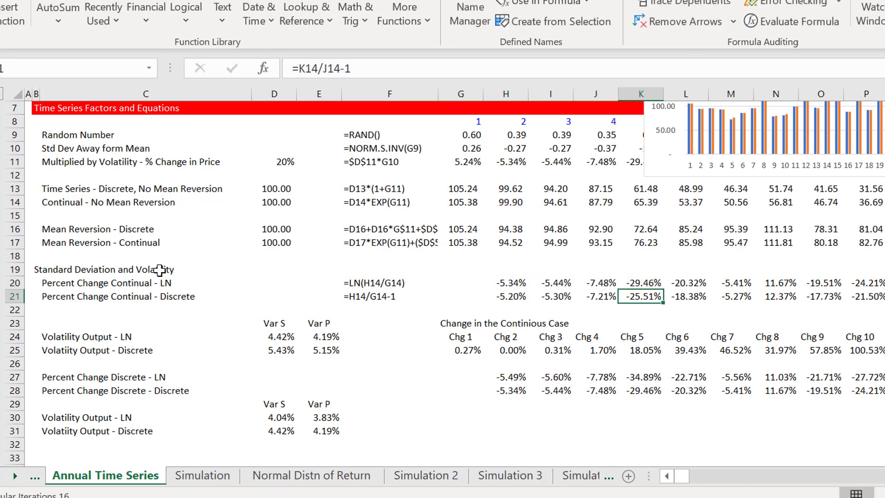
key("Left")
key("Left")
key("Left")
key("F2")
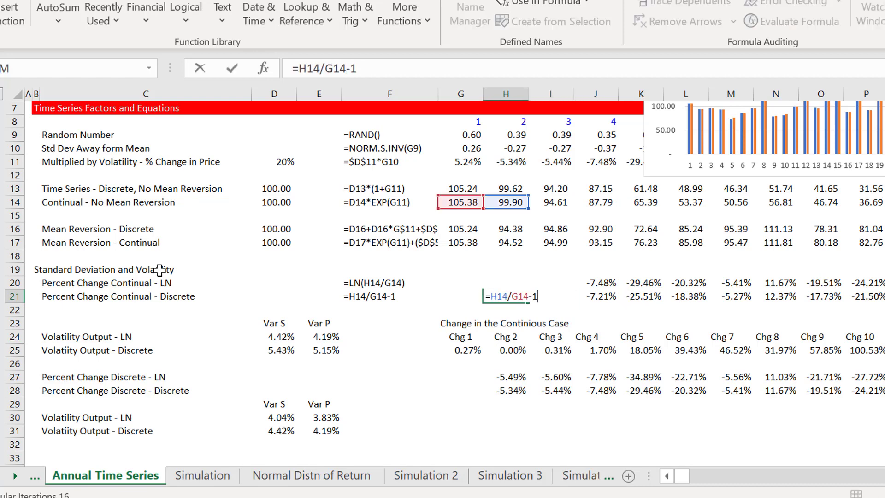
key("ctrl+Return")
key("Up")
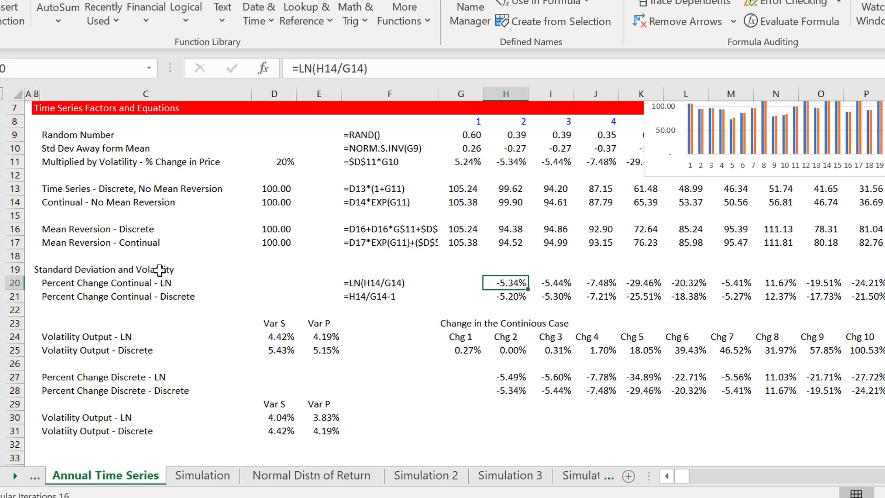
key("F2")
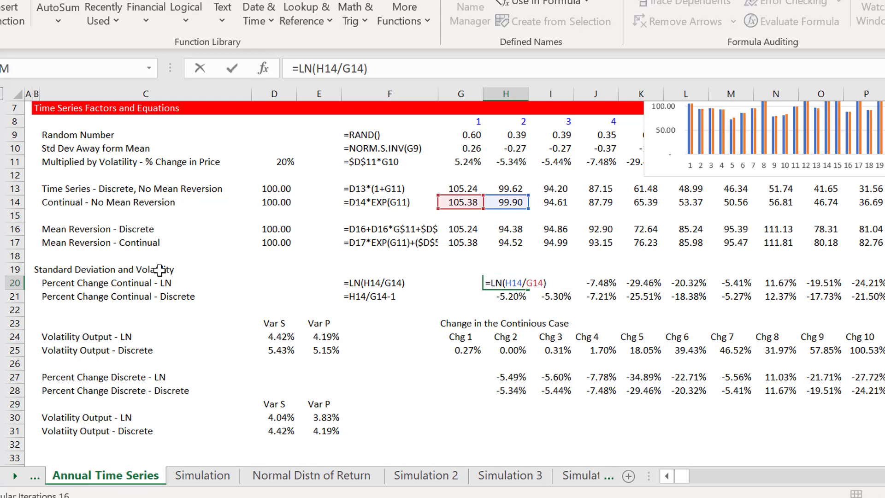
key("ctrl+Return")
key("Down")
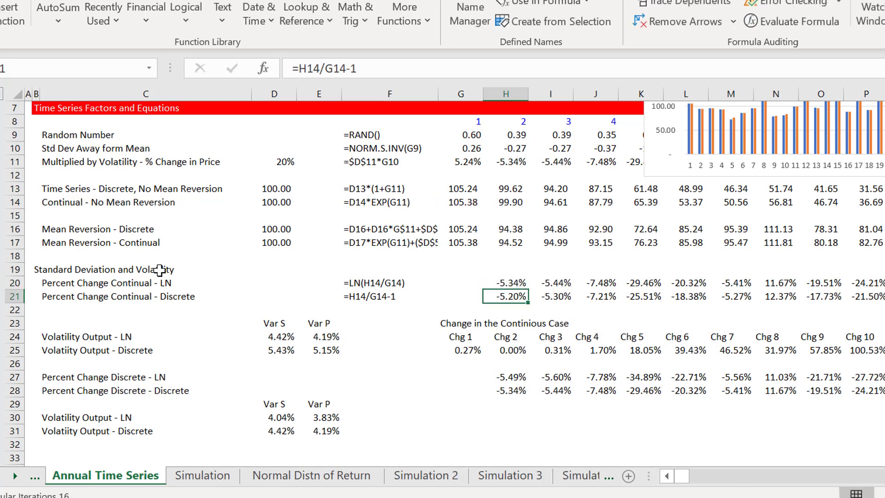
key("F2")
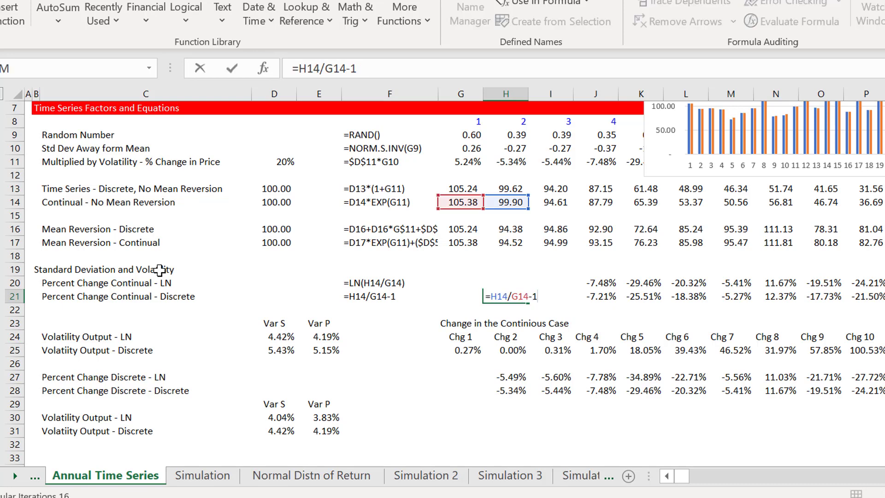
key("ctrl+Return")
key("Up")
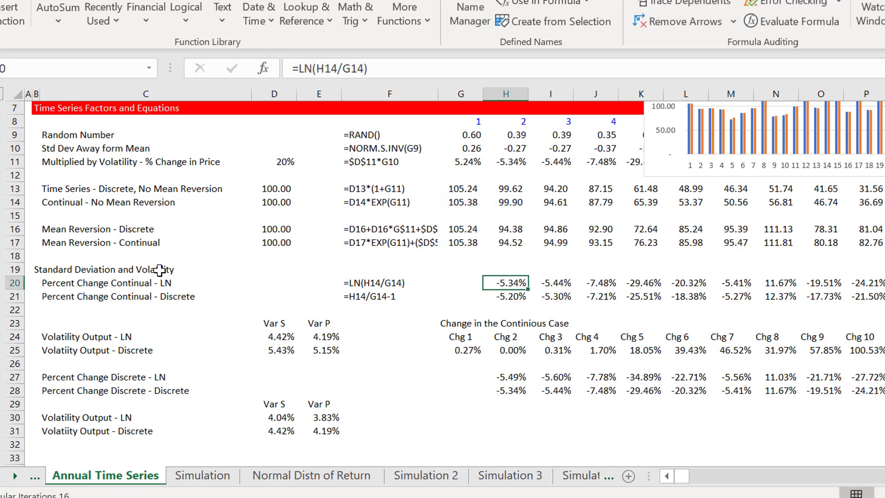
key("F2")
key("ctrl+Return")
key("Down")
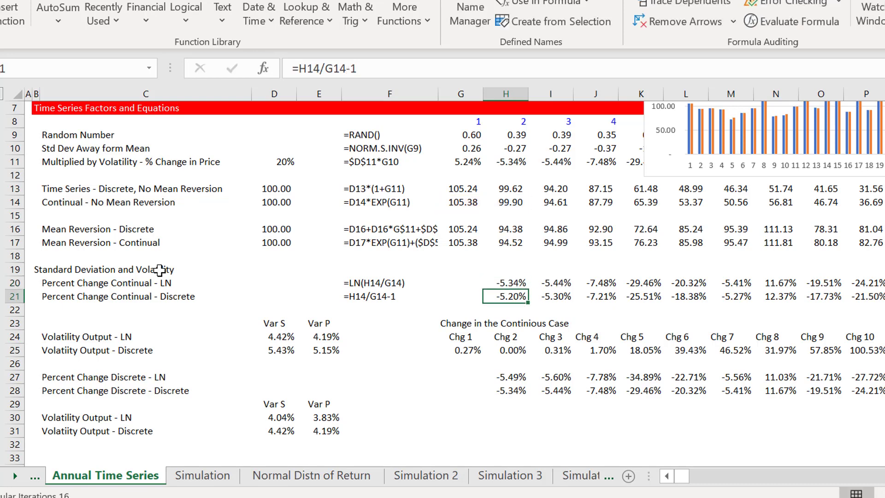
key("F2")
key("ctrl+Return")
Follow the Percent Change Continual - LN row across to its last period in Z20.
key("Up")
key("Right")
key("Right")
key("Right")
key("Right")
key("Right")
key("Right")
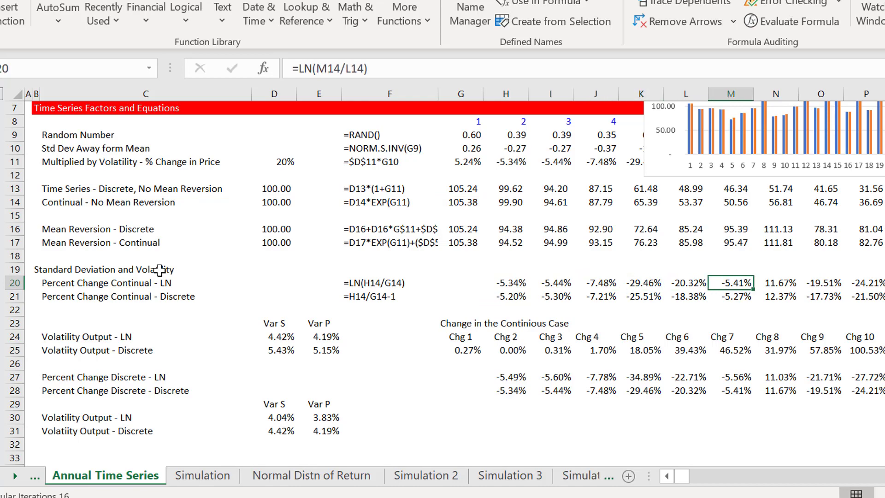
key("Right")
key("Right")
key("Right")
key("Right")
key("Right")
key("Right")
key("Right")
key("Right")
key("Right")
key("Right")
key("Right")
key("Right")
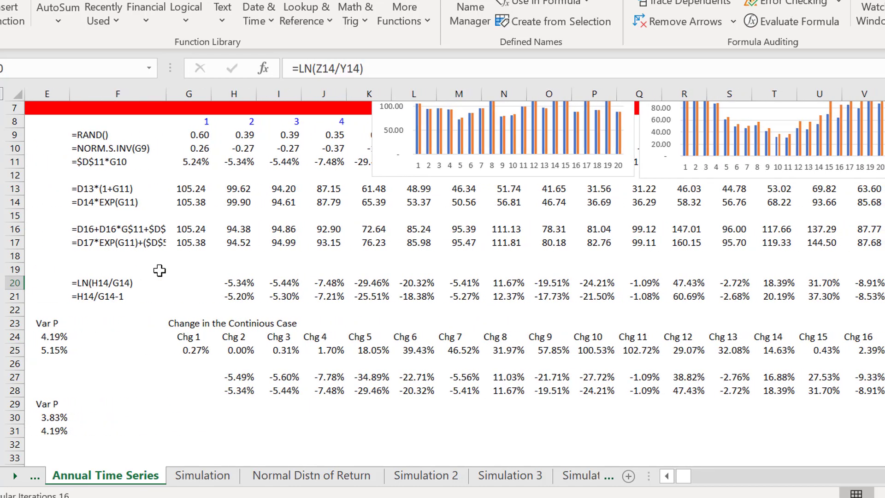
Return to the first column and look over the labels of the volatility output and discrete percent change rows.
key("Left")
key("Left")
key("Left")
key("Left")
key("Left")
key("Left")
key("Left")
key("Left")
key("Left")
key("Left")
key("Left")
key("Left")
key("Left")
key("Left")
key("Left")
key("Left")
key("Left")
key("Left")
key("Left")
key("Left")
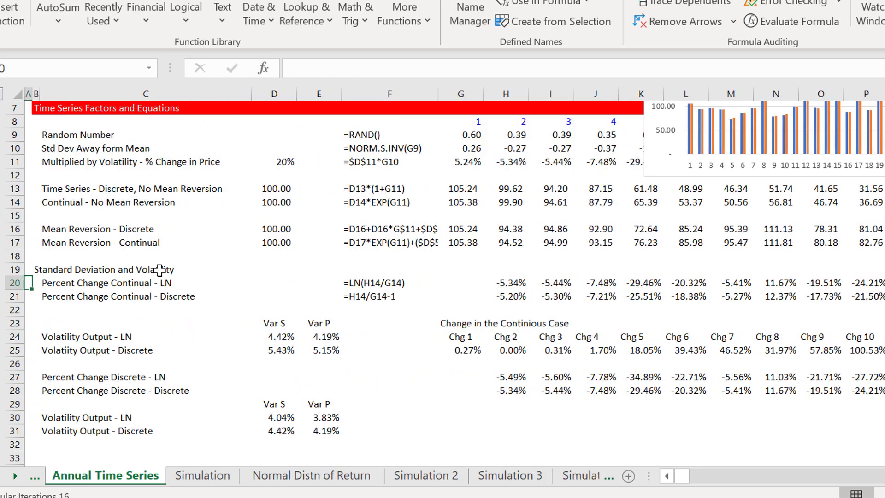
key("Down")
key("Down")
key("Down")
key("Down")
key("Down")
key("Down")
key("Down")
key("Down")
key("Up")
key("Up")
key("Up")
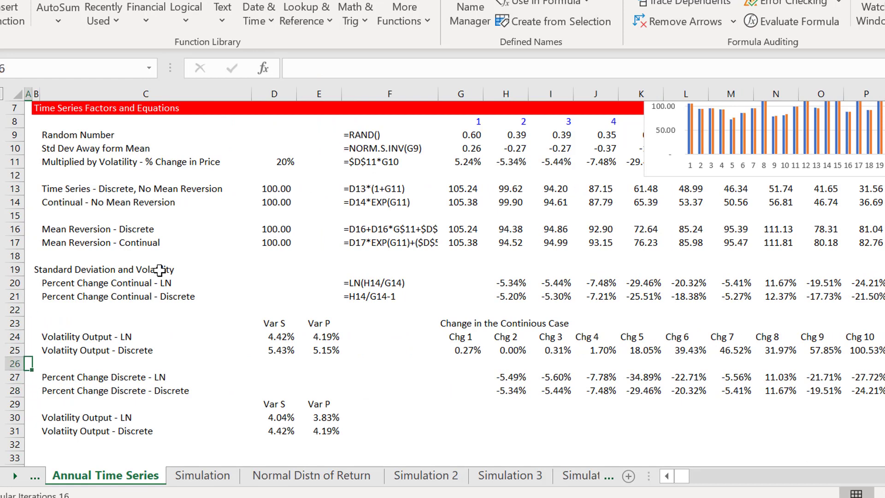
key("Up")
key("Up")
key("Down")
key("Down")
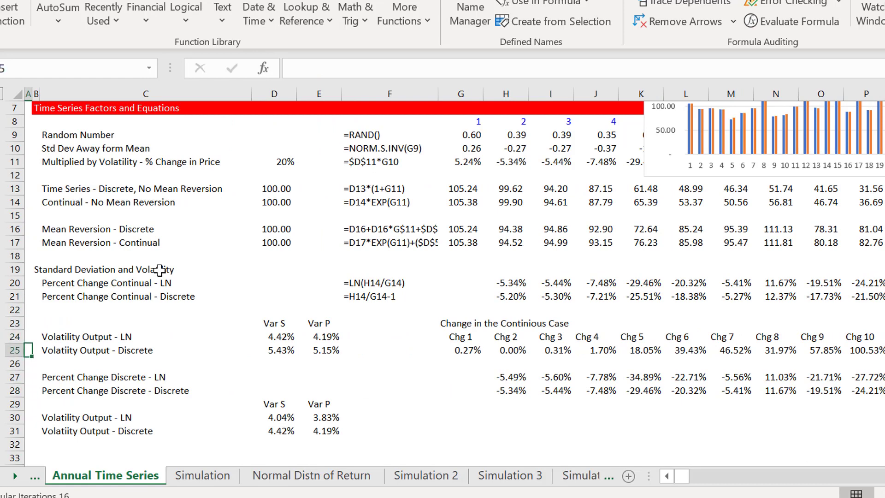
Compare the Var S formula in D24 with the Var P formula in E24, leaving both as they are.
key("Right")
key("Right")
key("Right")
key("Right")
key("Up")
key("Left")
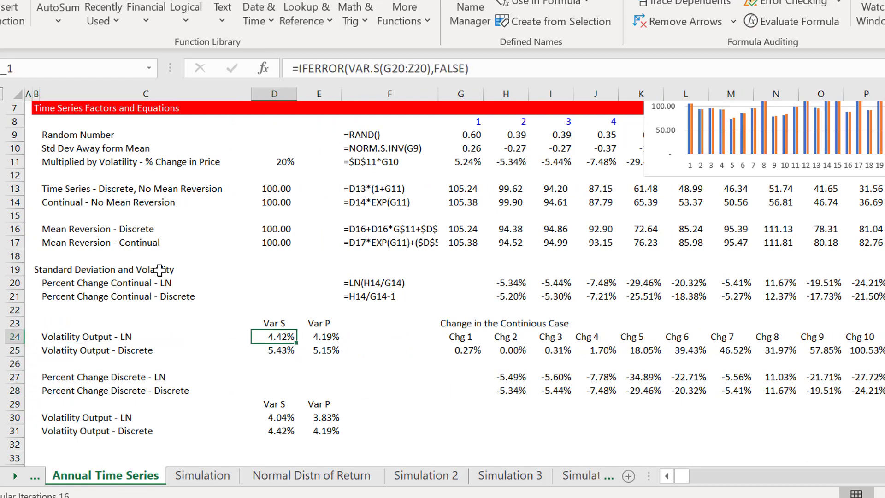
key("F2")
key("Escape")
key("Right")
key("F2")
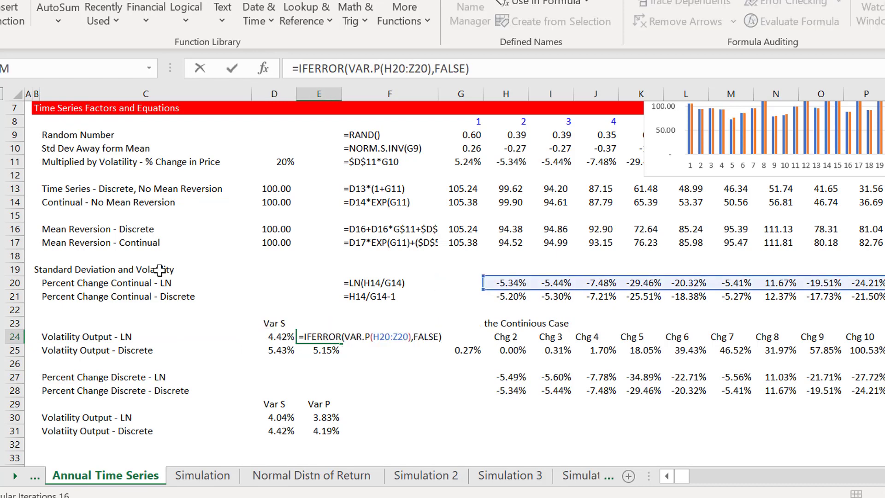
key("Escape")
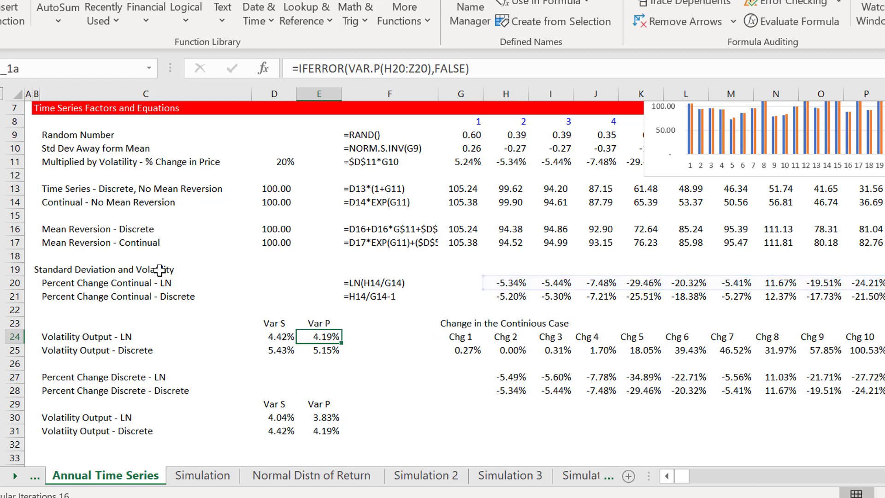
Check the source range of the Var S formula for Volatility Output - Discrete in D25 without changing it.
key("Left")
key("Down")
key("F2")
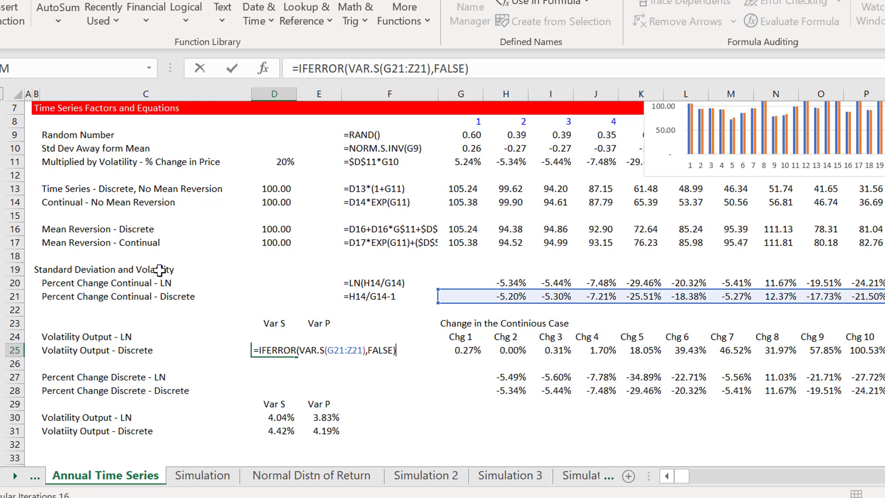
key("ctrl+Return")
key("Right")
key("Left")
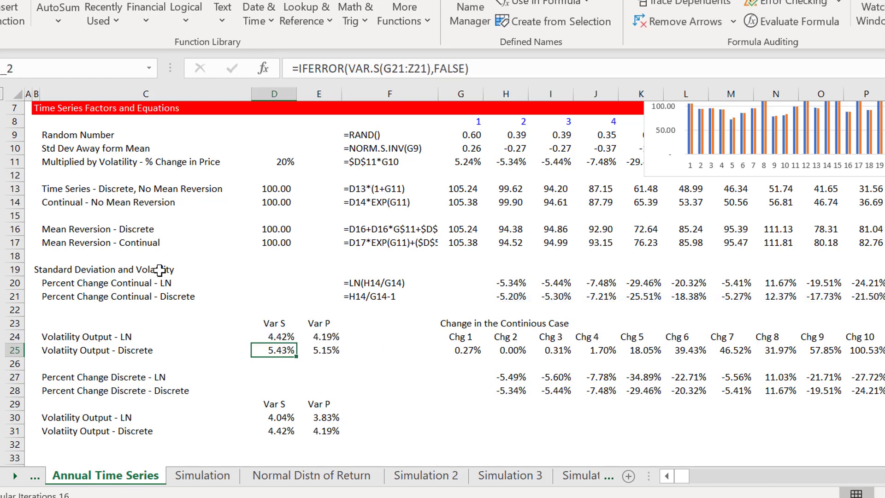
key("Right")
key("Left")
Look over the Percent Change Discrete - LN and Discrete rows below the continual volatility outputs.
key("Down")
key("Down")
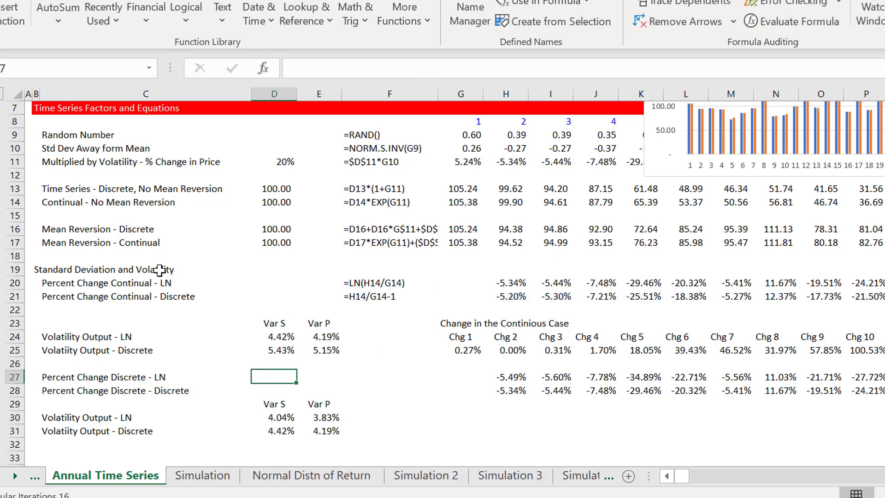
key("Up")
key("Down")
key("Down")
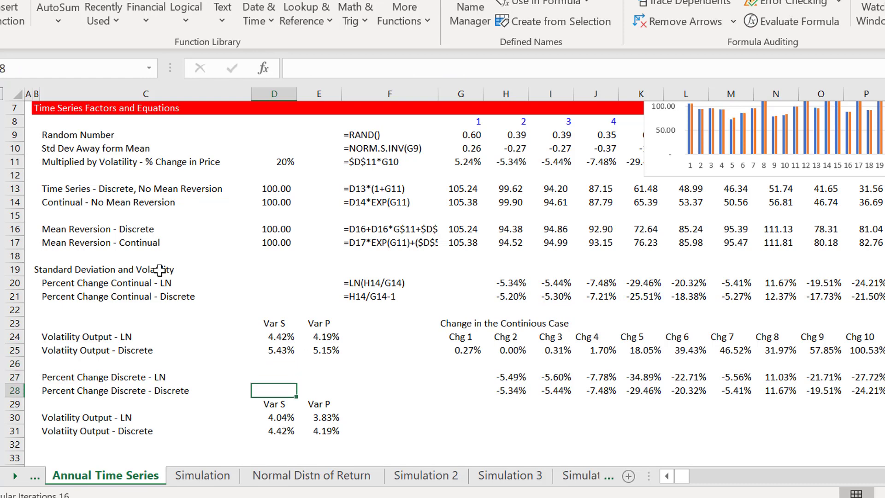
key("Right")
key("Right")
key("Right")
key("Left")
key("Left")
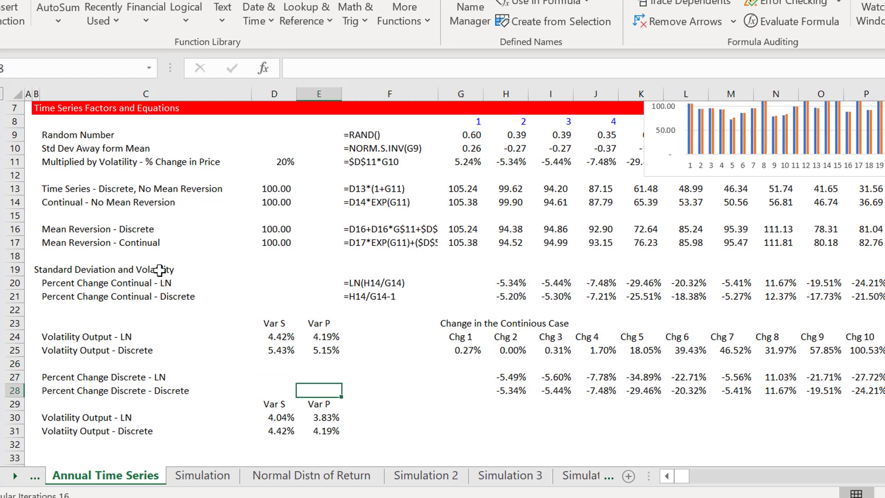
key("Down")
key("Left")
Recheck which row the Var S formula in D24 takes its values from, without changing it.
key("Up")
key("Up")
key("Up")
key("Up")
key("Up")
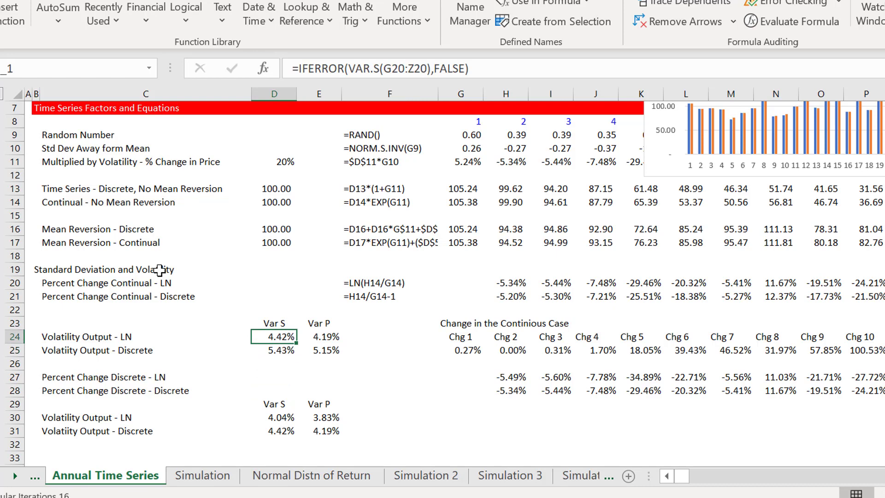
key("F2")
key("F2")
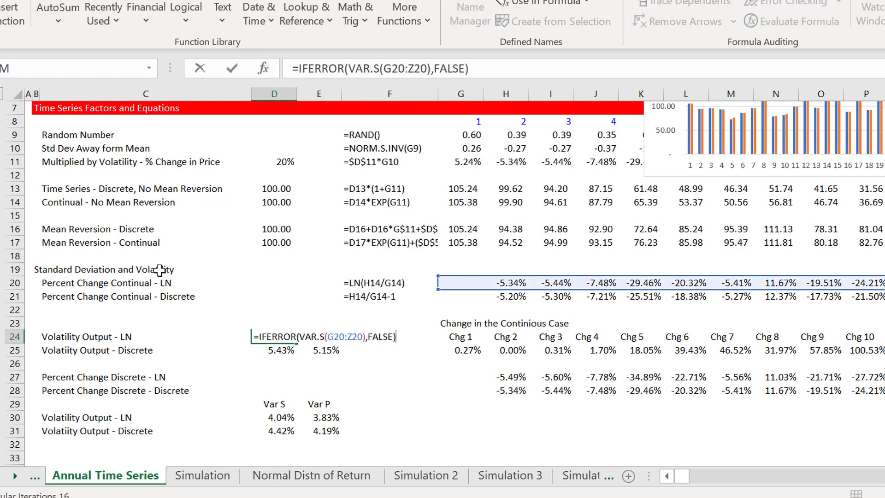
key("Escape")
Trace the continual LN percent change formula in H20 to its price cells in row 14, leaving it unchanged.
key("Up")
key("Up")
key("Up")
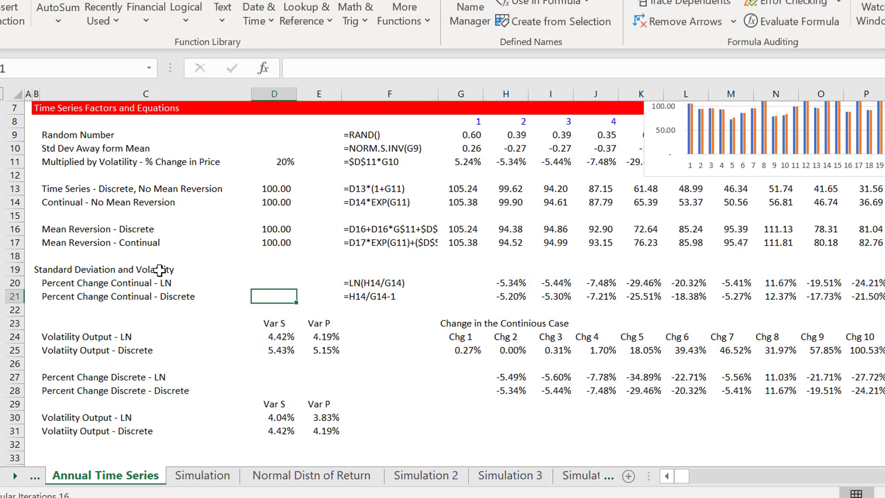
key("Right")
key("Right")
key("Right")
key("Right")
key("Right")
key("Up")
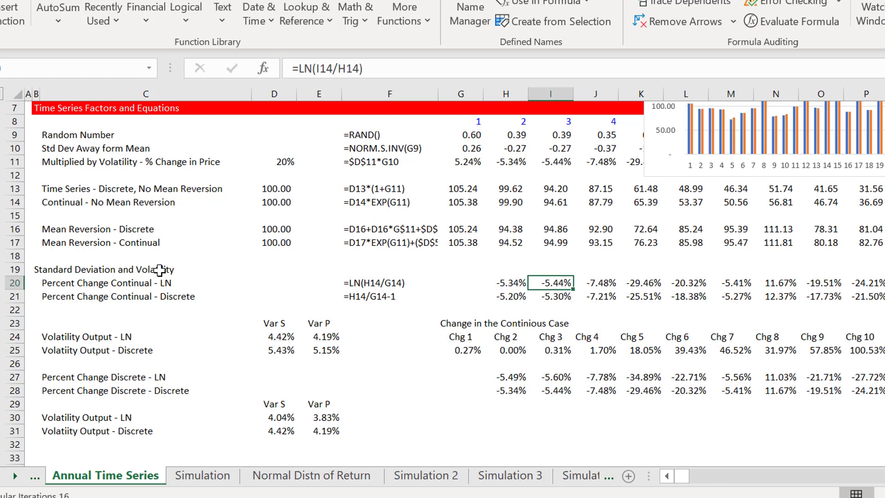
key("Left")
key("F2")
key("Escape")
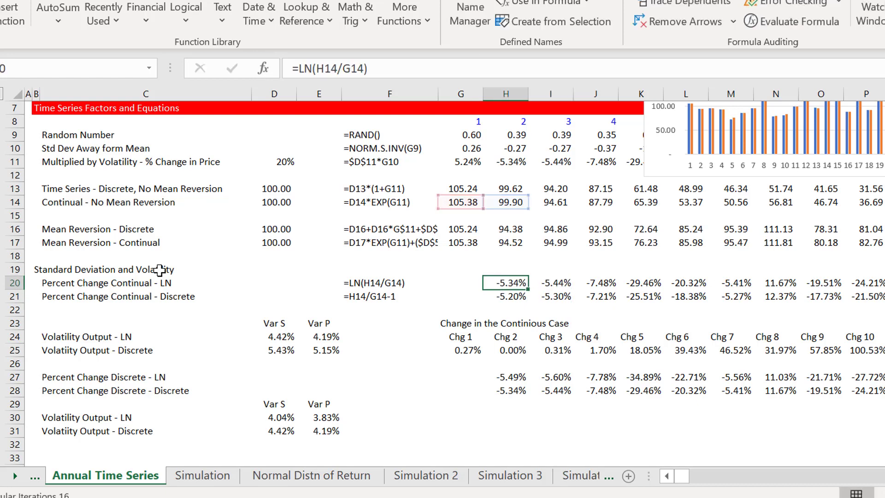
Label the first volatility output block with the heading Continual in B23.
key("Left")
key("Left")
key("Left")
key("Left")
key("Left")
key("Left")
key("Down")
key("Down")
key("Down")
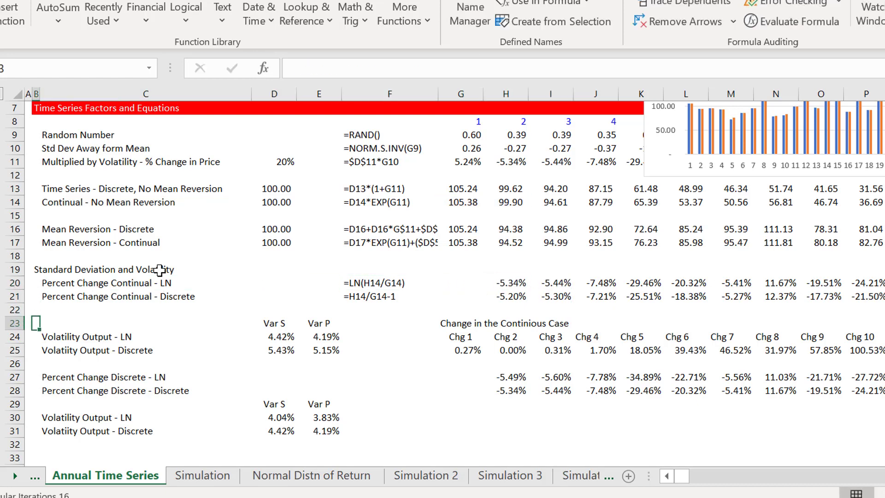
type("Conti")
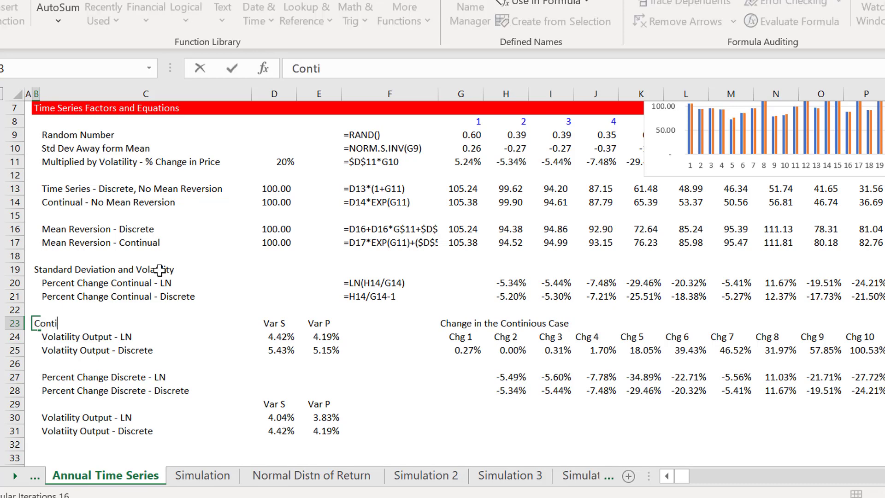
type("nual")
key("Return")
Inspect the Percent Change Discrete formulas in H27 and H28 and their references to the row 13 prices.
key("Down")
key("Down")
key("Down")
key("Down")
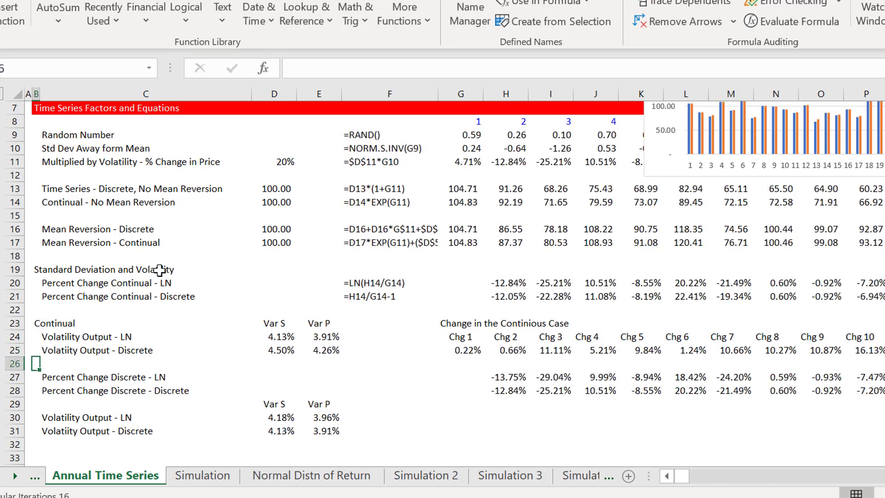
key("Right")
key("Right")
key("Right")
key("Right")
key("Right")
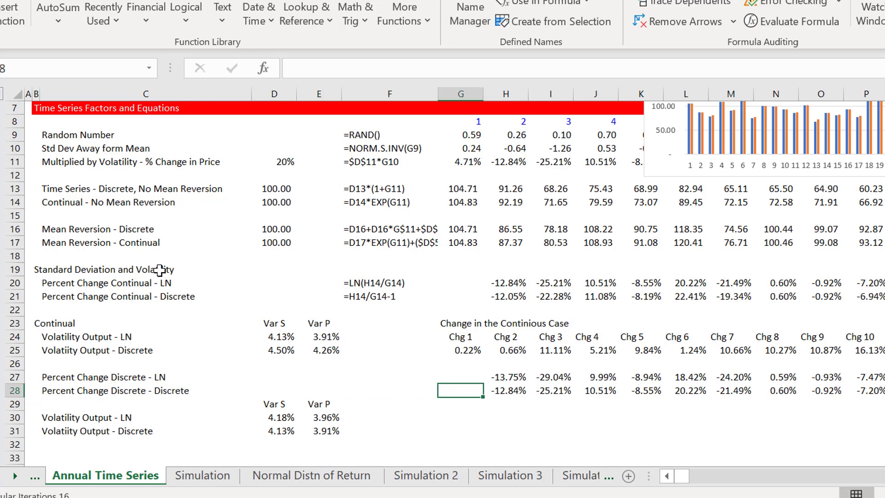
key("Up")
key("Right")
key("F2")
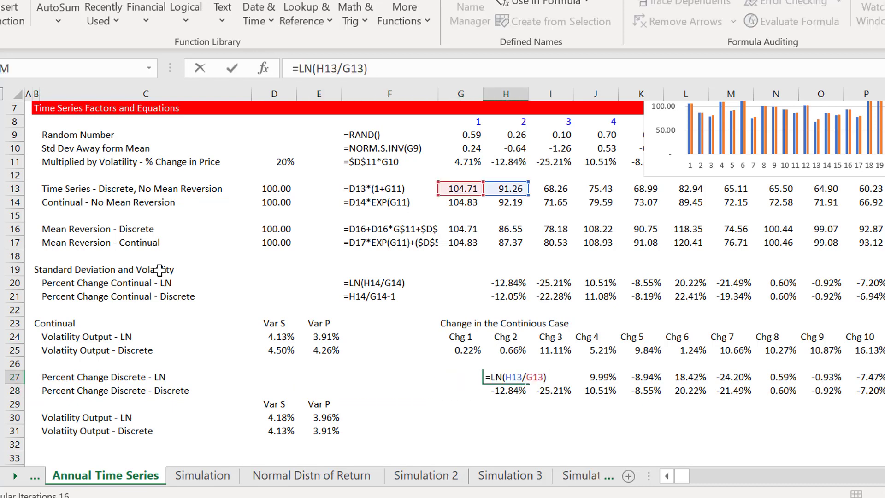
key("Escape")
key("Down")
key("Down")
key("Up")
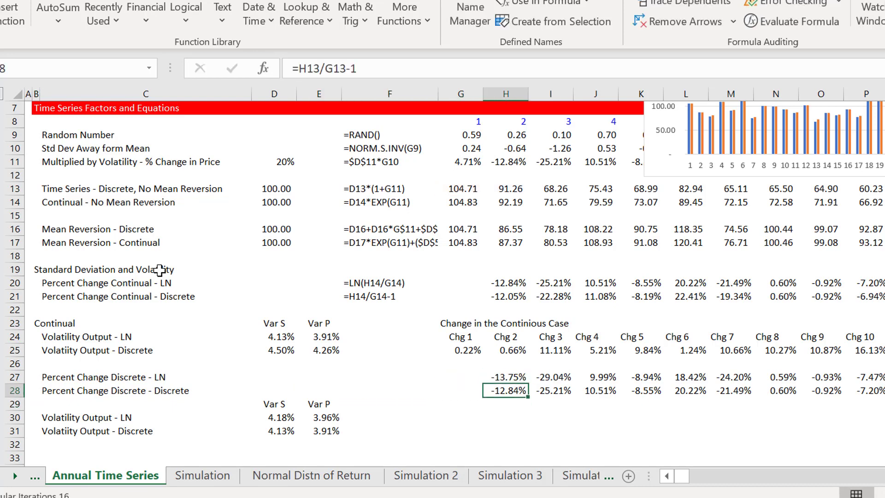
Check the Var S formula for Volatility Output - LN in D30, below the discrete percent change rows.
key("Down")
key("Down")
key("Down")
key("Down")
key("Down")
key("Down")
key("Down")
key("Up")
key("Up")
key("Up")
key("Up")
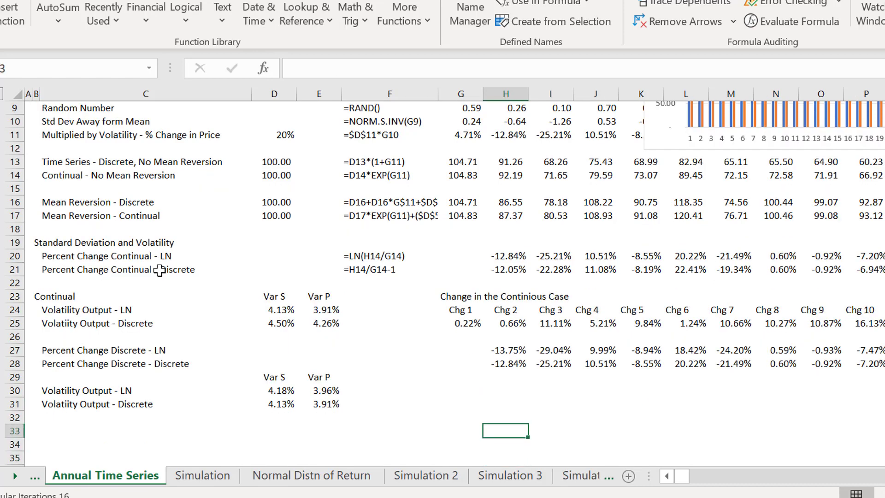
key("Left")
key("Left")
key("Left")
key("Left")
key("Up")
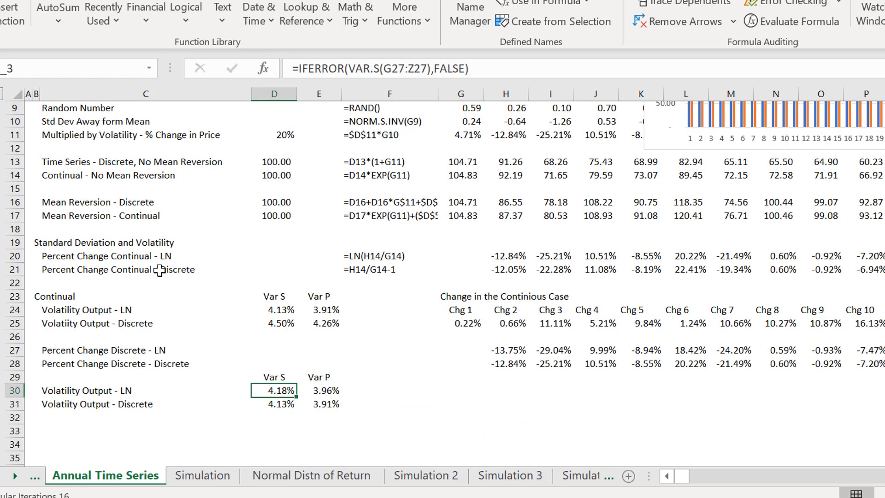
Glance at the Graphs section further down the sheet and return to the time series rows.
key("Page_Up")
key("Page_Down")
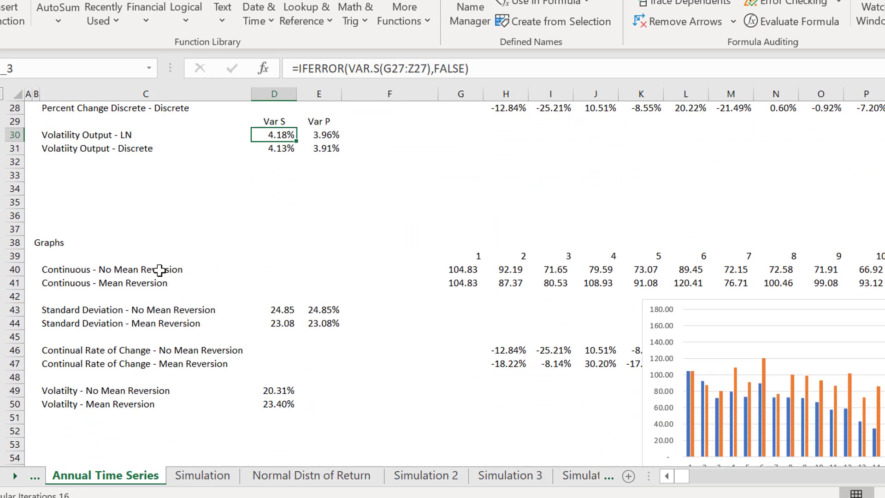
key("Up")
key("Up")
key("Up")
key("Up")
key("Up")
key("Up")
key("Up")
key("Up")
key("Up")
key("Up")
key("Up")
key("Up")
key("Up")
key("Up")
key("Up")
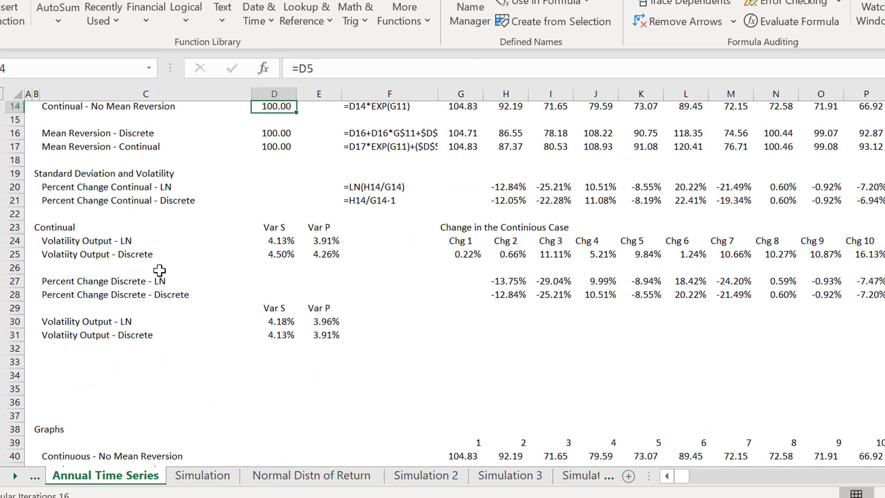
key("Page_Down")
key("Page_Up")
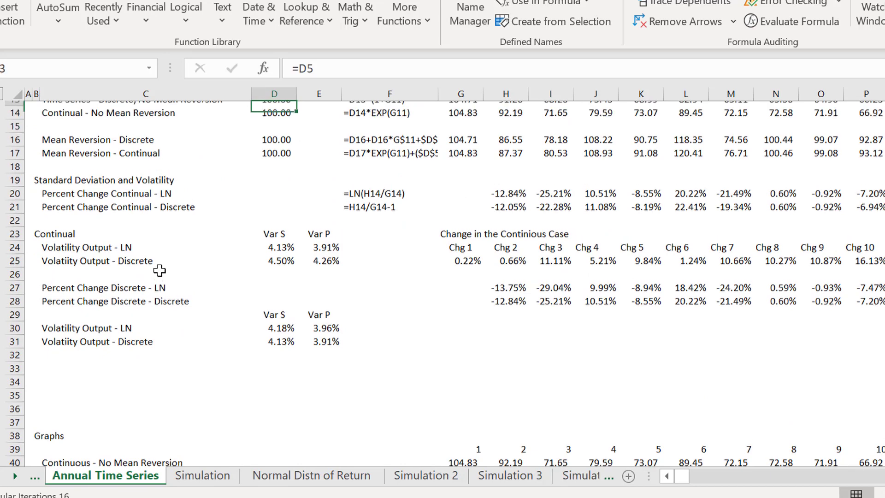
From cell D7, recalculate the sheet five times to compare the volatility outputs across new random draws.
key("Up")
key("Up")
key("Up")
key("Up")
key("Up")
key("Up")
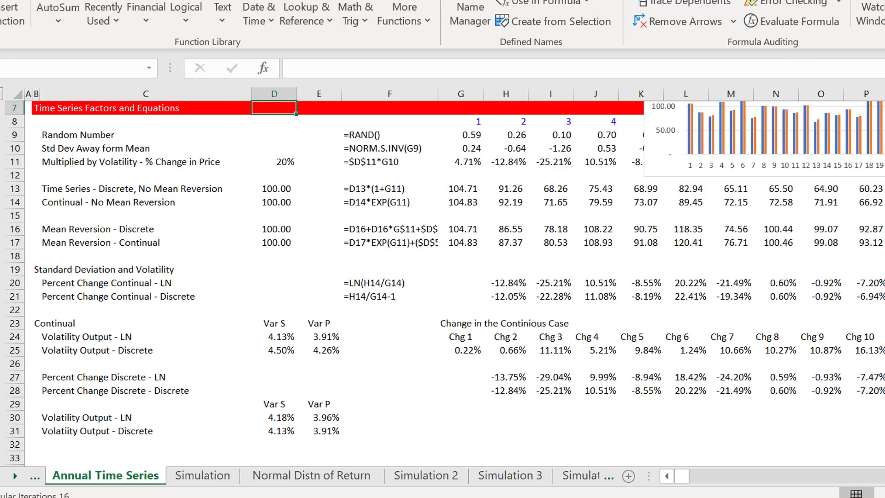
key("F9")
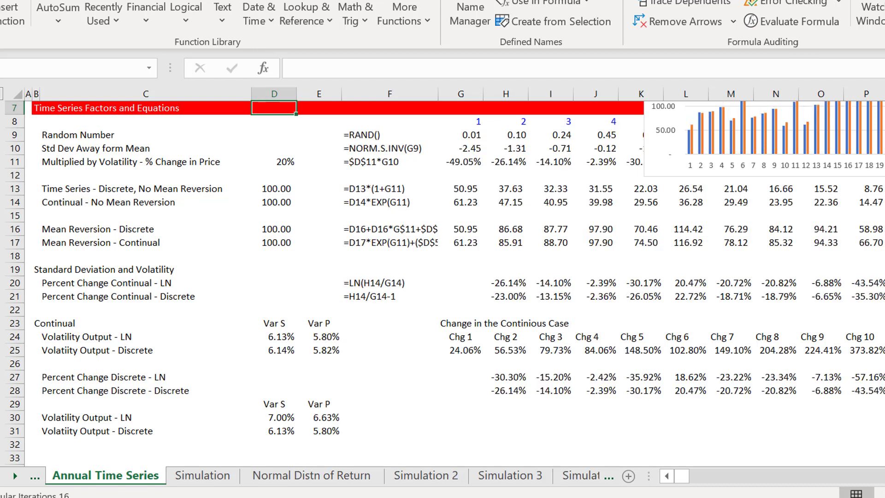
key("F9")
key("F9")
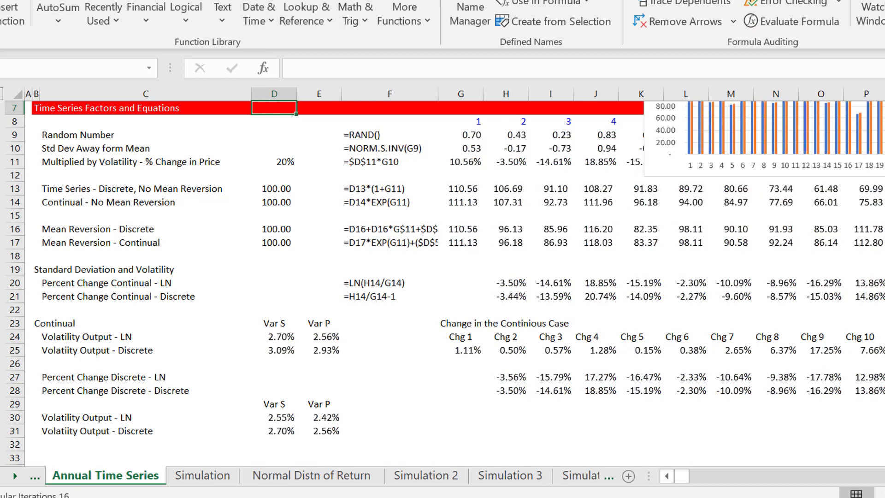
key("F9")
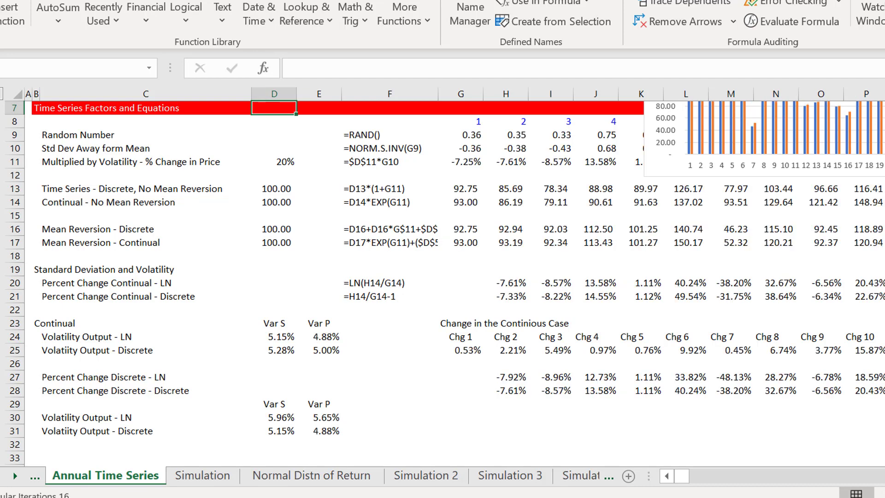
key("F9")
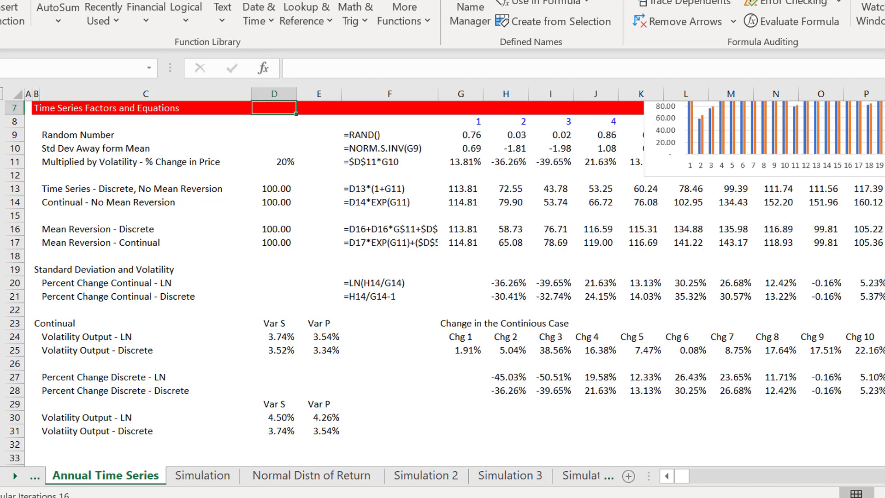
Recalculate the sheet once and review column D from the Assumptions section down to Volatility Output - Discrete in D31.
key("F9")
key("Up")
key("Up")
key("Up")
key("Up")
key("Up")
key("Up")
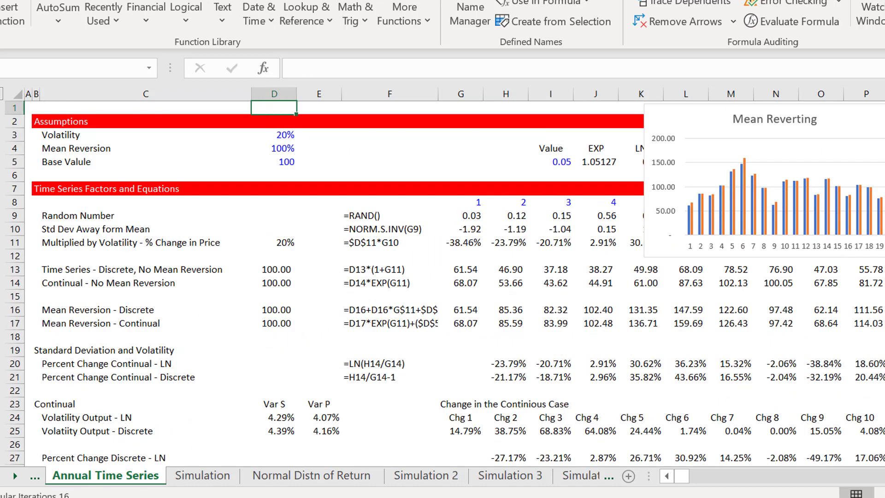
key("Down")
key("Down")
key("Down")
key("Down")
key("Down")
key("Down")
key("Down")
key("Down")
key("Down")
key("Down")
key("Down")
key("Down")
key("Down")
key("Down")
key("Down")
key("Down")
key("Down")
key("Down")
key("Down")
key("Down")
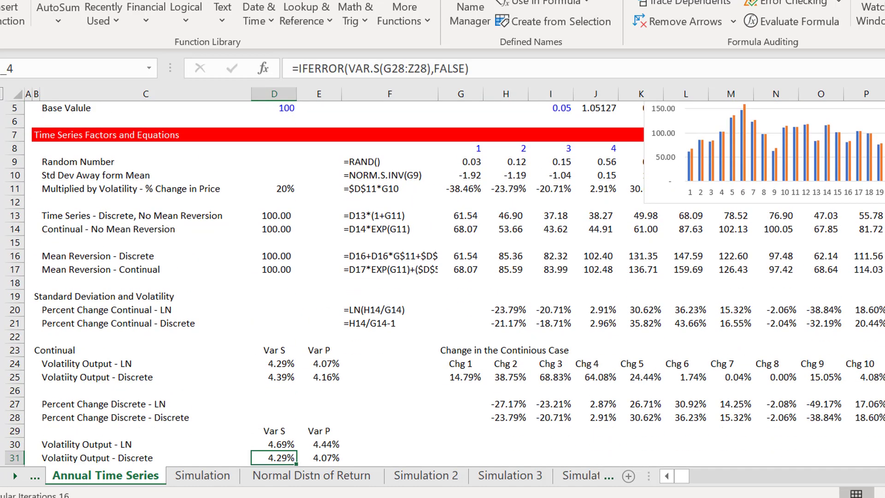
Inspect the Var S and Var P formulas for Volatility Output - LN in D24 and E24 after recalculating.
key("Up")
key("Up")
key("Up")
key("Up")
key("Up")
key("Up")
key("Up")
key("Up")
key("Up")
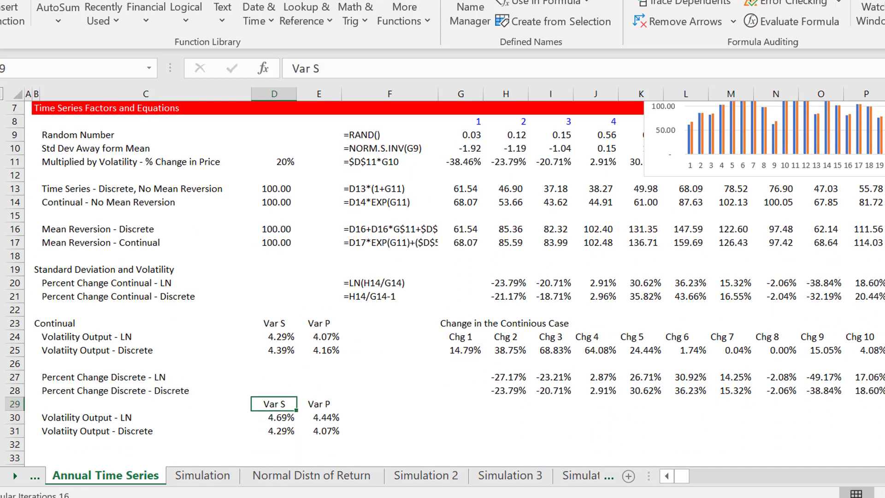
key("Down")
key("F9")
key("F2")
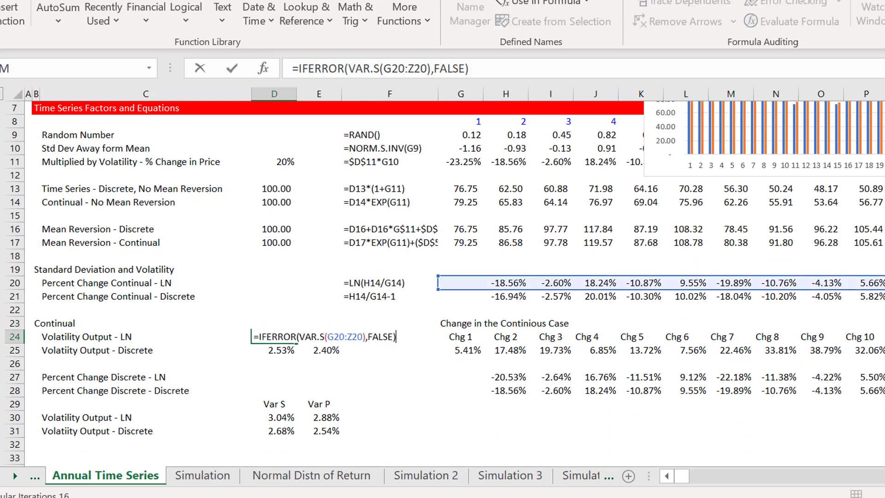
key("Escape")
key("Right")
key("F2")
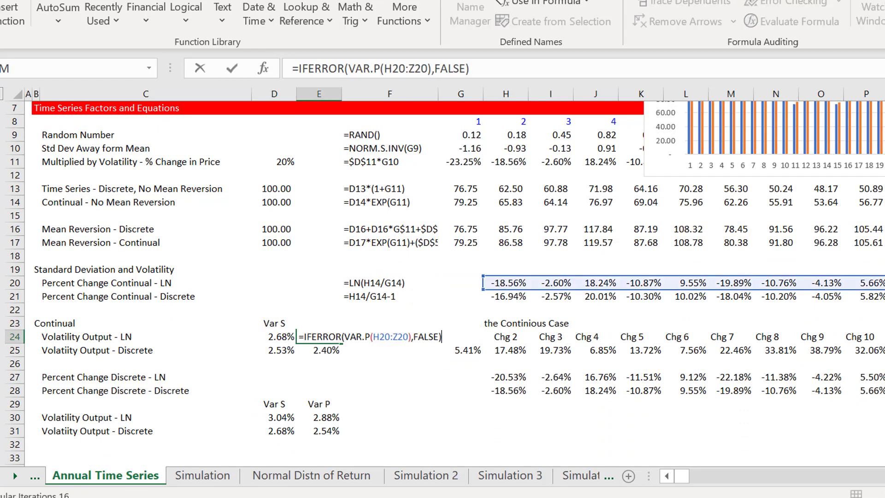
key("Escape")
key("Left")
key("Right")
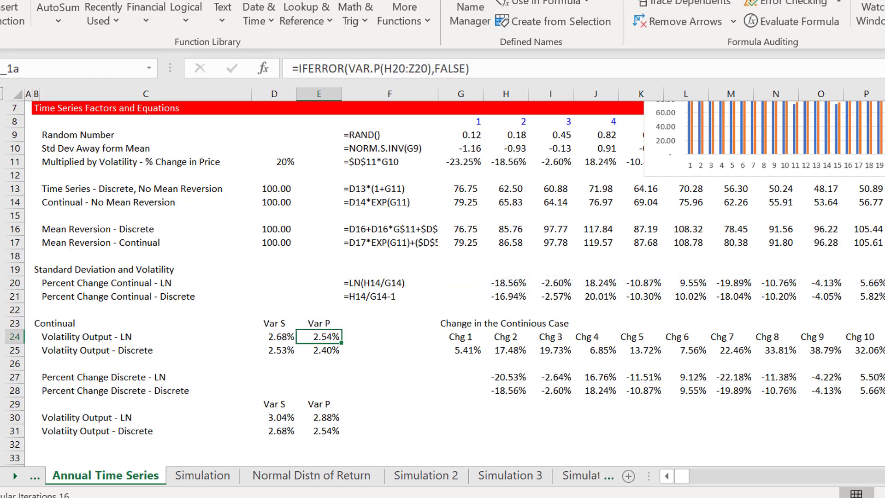
In F24, try squaring the Var P result from E24 with =vol_1a^2.
key("Right")
type("=")
key("Left")
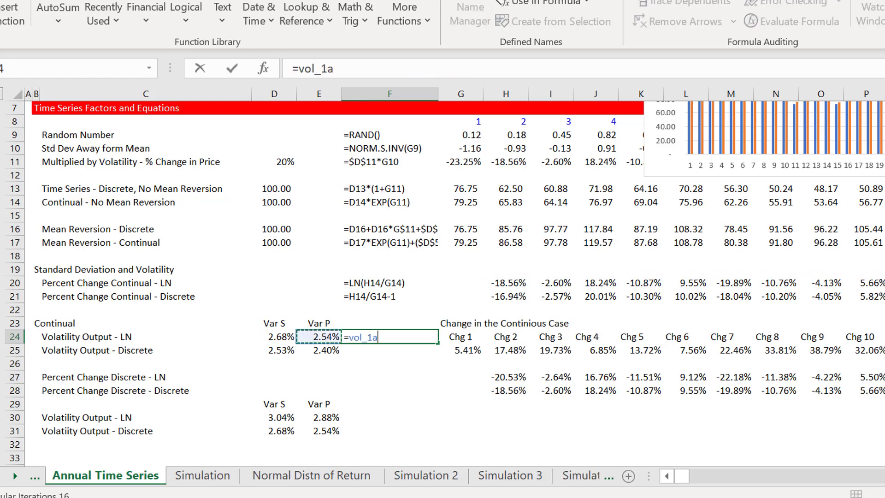
type("^2")
key("ctrl+Return")
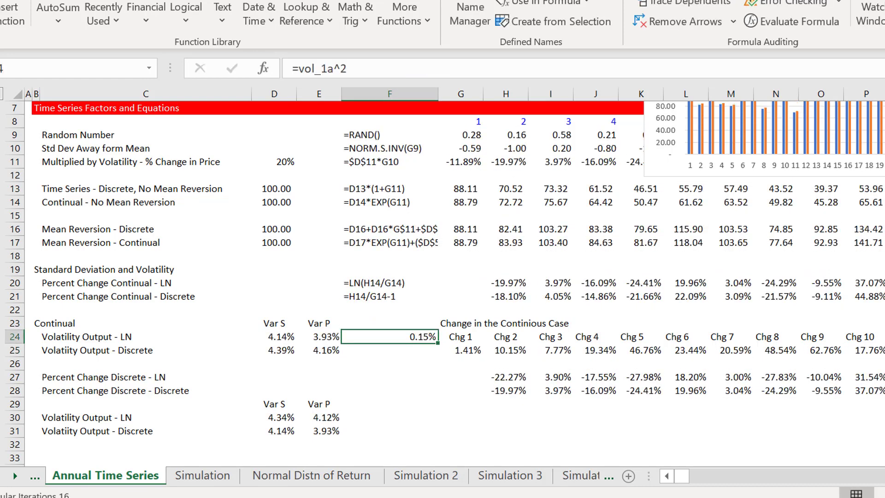
Replace the F24 formula with the square root of the Var P result, =vol_1a^.5.
key("Delete")
type("=")
key("Left")
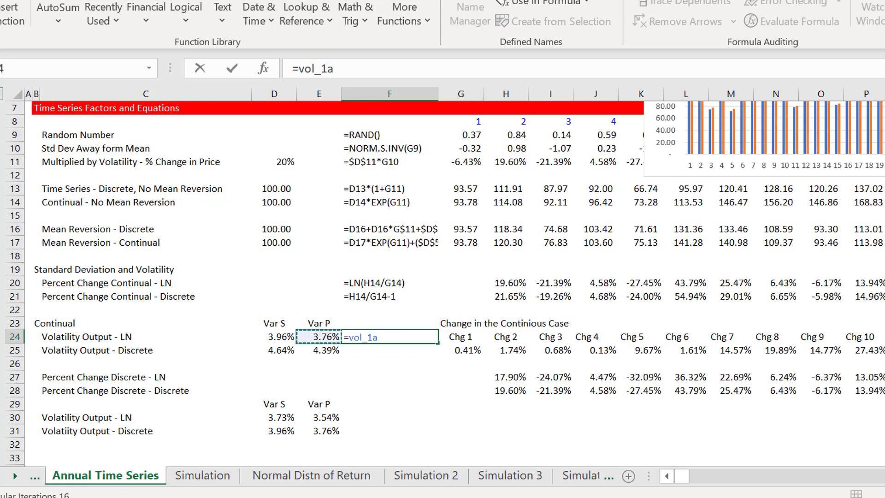
type("^.5")
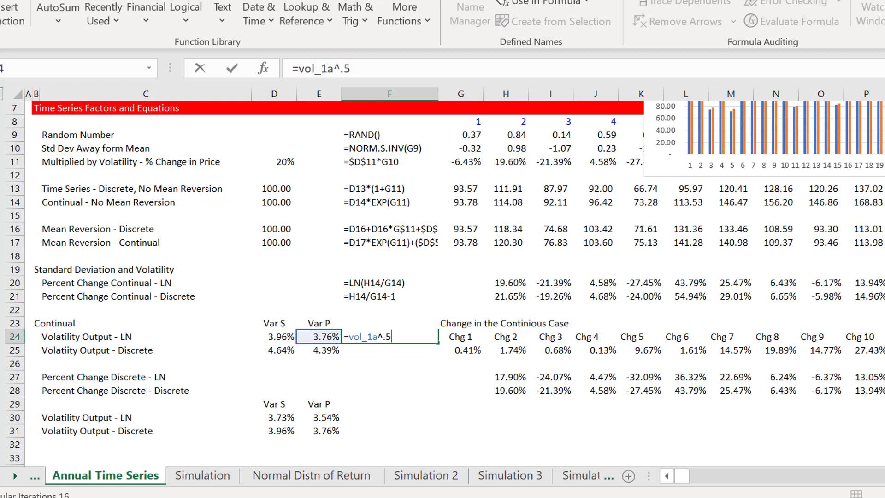
key("ctrl+Return")
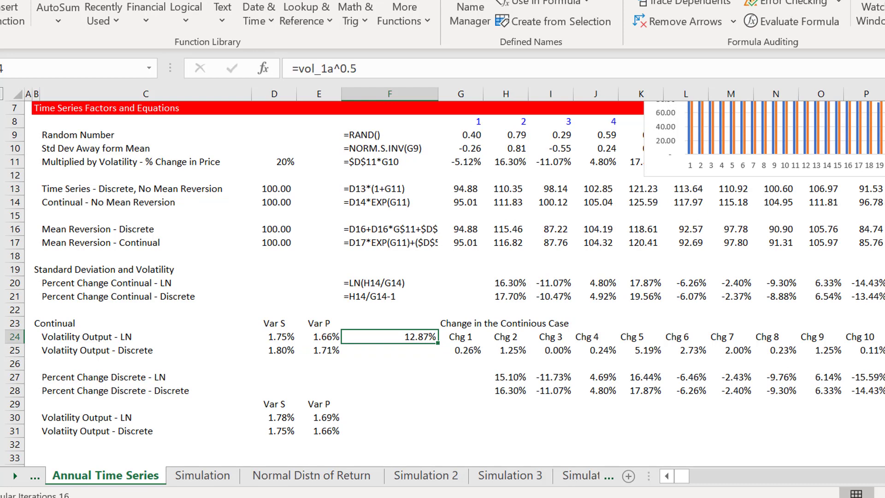
Recalculate the sheet ten times to observe the standard deviation in F24 across new random draws.
key("F9")
key("F9")
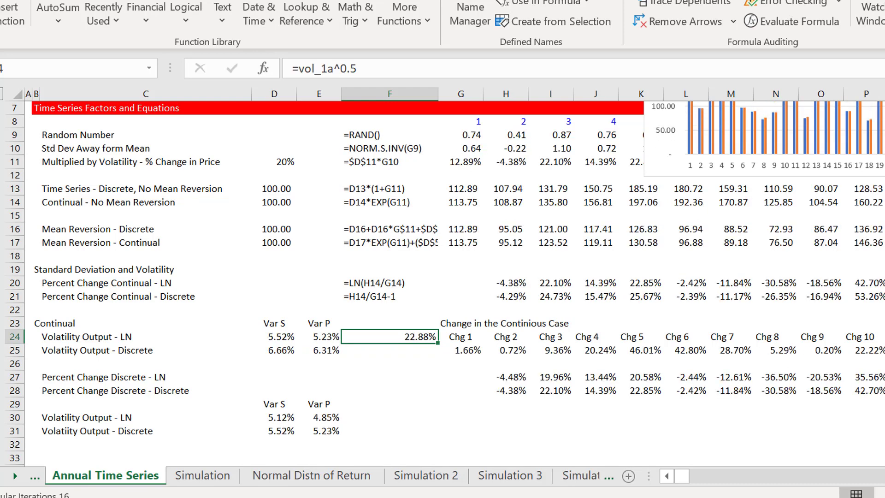
key("F9")
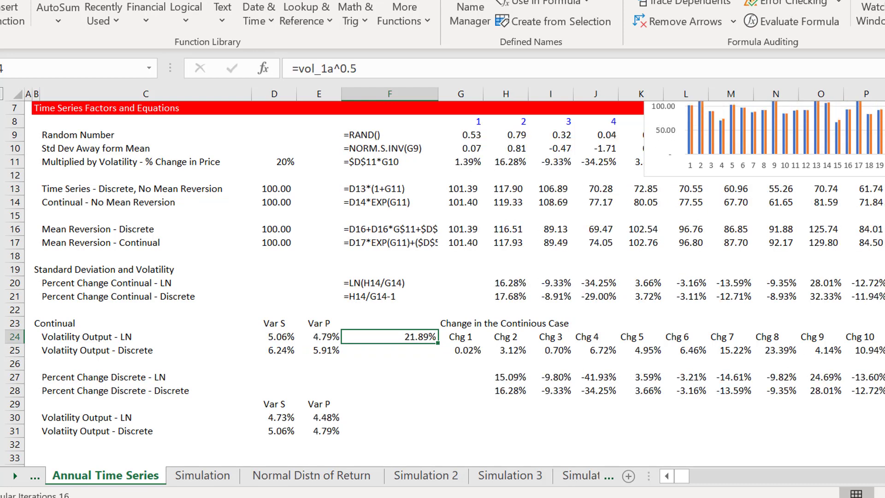
key("F9")
key("F9")
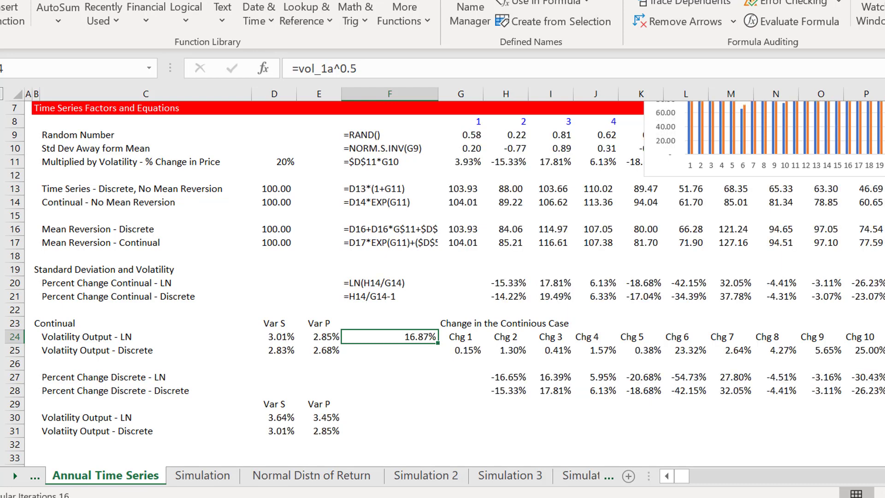
key("F9")
key("F9")
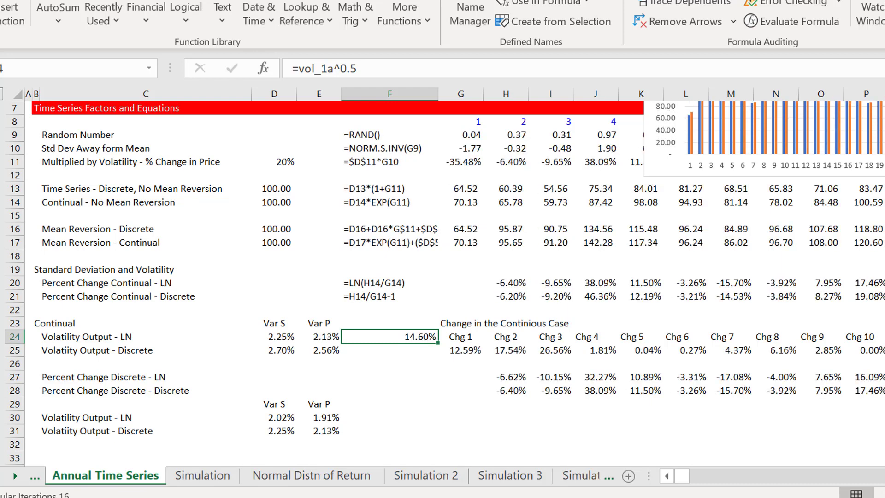
key("F9")
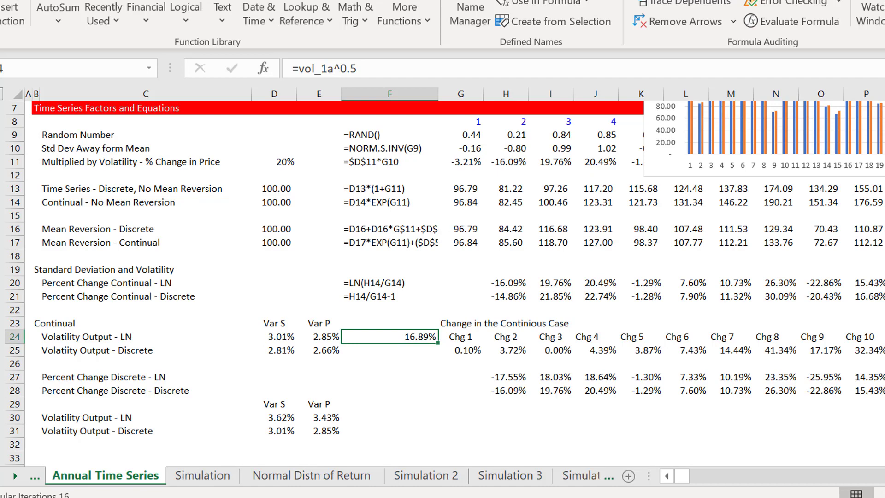
key("F9")
key("F9")
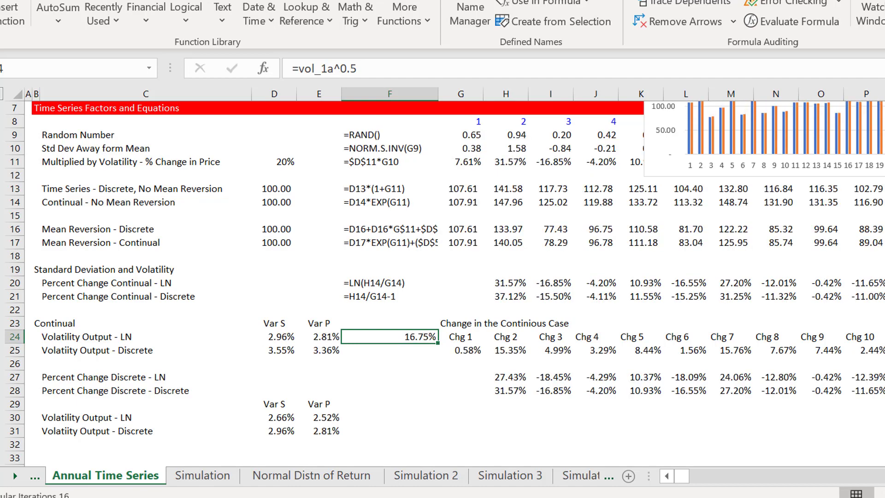
Clear the trial square-root formula from F24 and return to the start of row 24.
key("Delete")
key("Left")
key("Left")
key("Left")
key("Left")
key("Left")
scroll(443, 283, "up", 2)
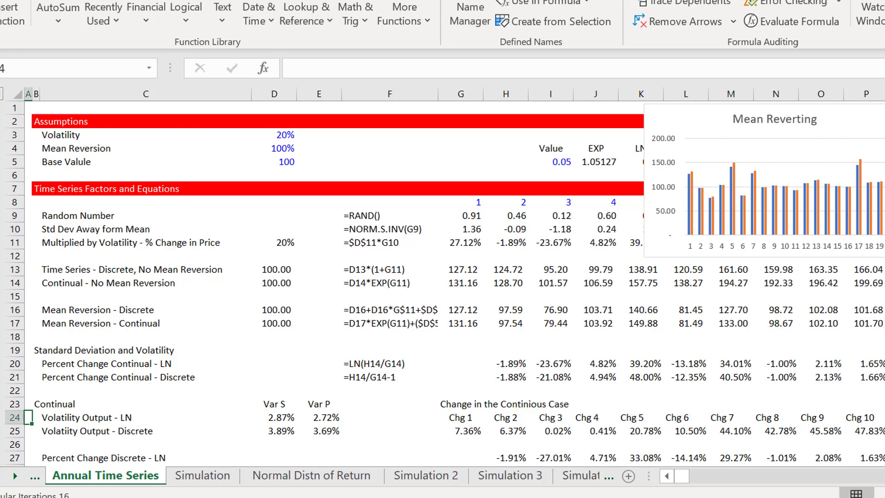
Go back to the Assumptions section and check the Volatility input in D3.
key("Up")
key("Up")
key("Up")
key("Up")
key("Up")
key("Up")
key("Up")
key("Up")
key("Up")
key("Up")
key("Up")
key("Up")
key("Up")
key("Up")
key("Up")
key("Up")
key("Up")
key("Up")
key("Up")
key("Up")
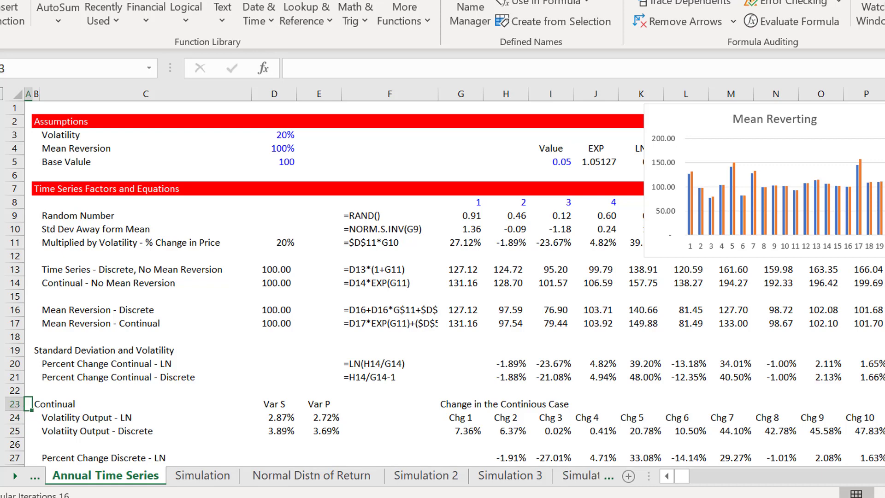
key("Right")
key("Right")
key("Right")
key("Down")
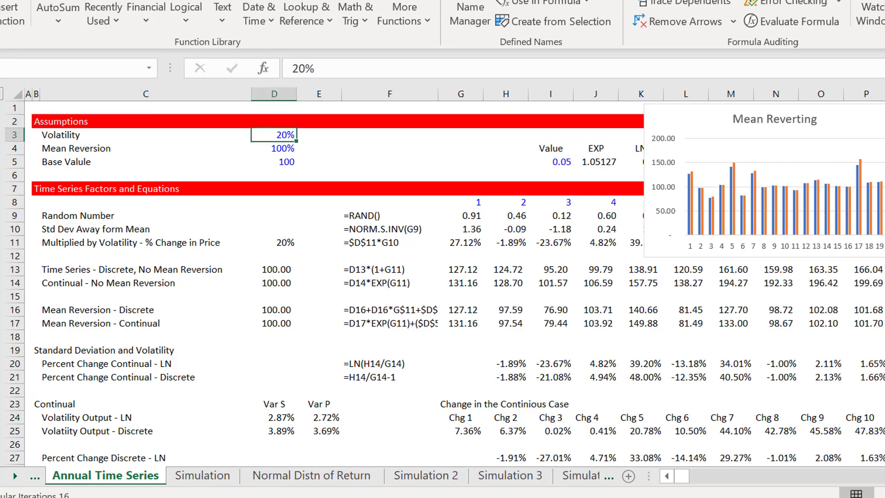
Inspect the Multiplied by Volatility - % Change in Price formula in G11 and its cell references.
key("Right")
key("Right")
key("Right")
key("Right")
key("Right")
key("Right")
key("Down")
key("Down")
key("Down")
key("Down")
key("Down")
key("Down")
key("Down")
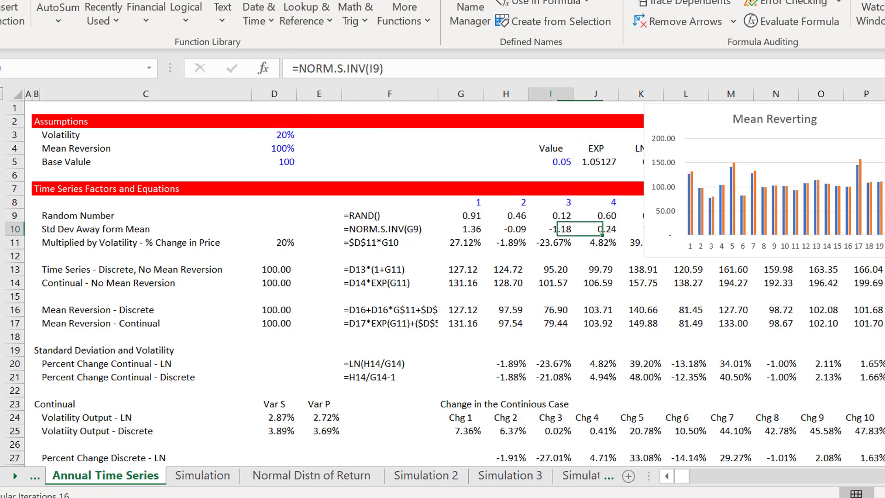
key("Left")
key("Left")
key("Left")
key("Down")
key("F2")
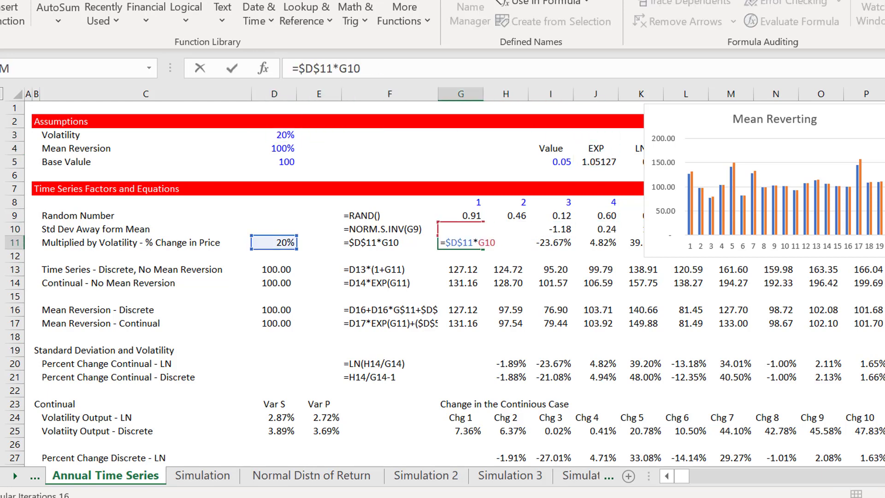
Check the volatility link in D11, and recheck how the G11 formula uses it.
key("Escape")
key("Left")
key("Left")
key("Left")
key("F2")
key("Escape")
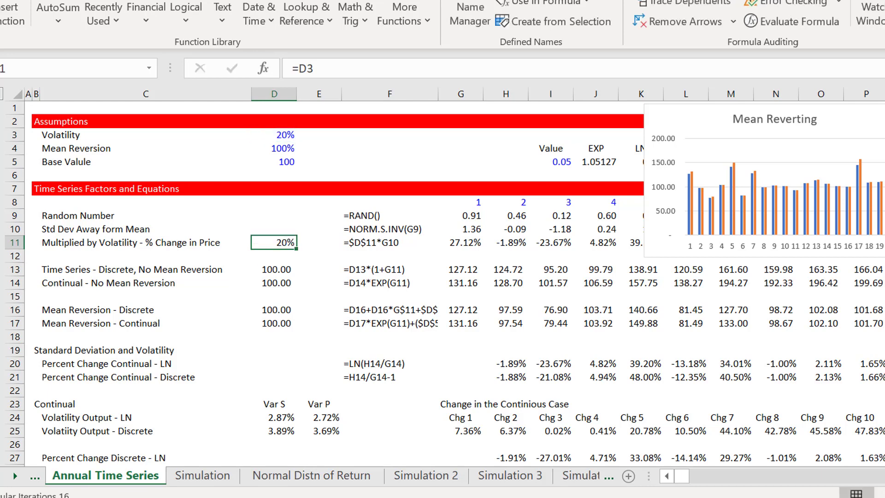
key("Right")
key("Right")
key("Right")
key("F2")
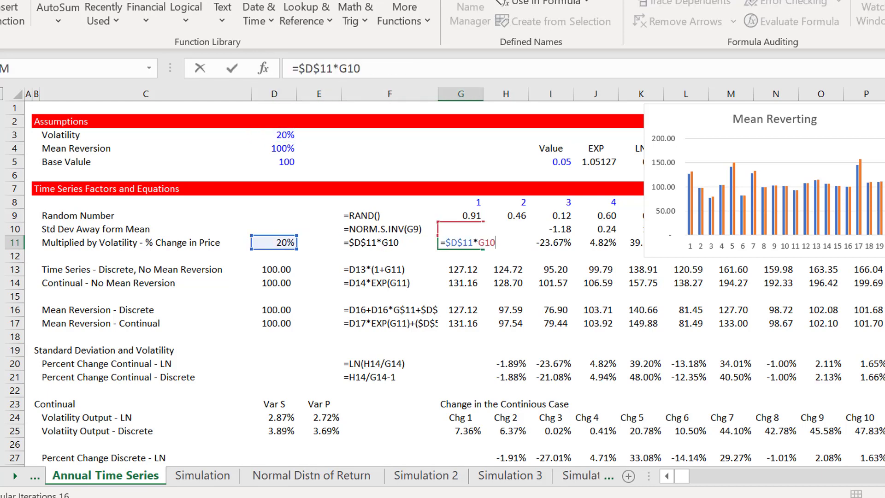
Return to the Volatility Output - LN row and check the Var S formula in D24.
key("Escape")
key("Down")
key("Down")
key("Down")
key("Down")
key("Down")
key("Down")
key("Down")
key("Down")
key("Down")
key("Down")
key("Down")
key("Down")
key("Down")
key("Down")
key("Left")
key("Left")
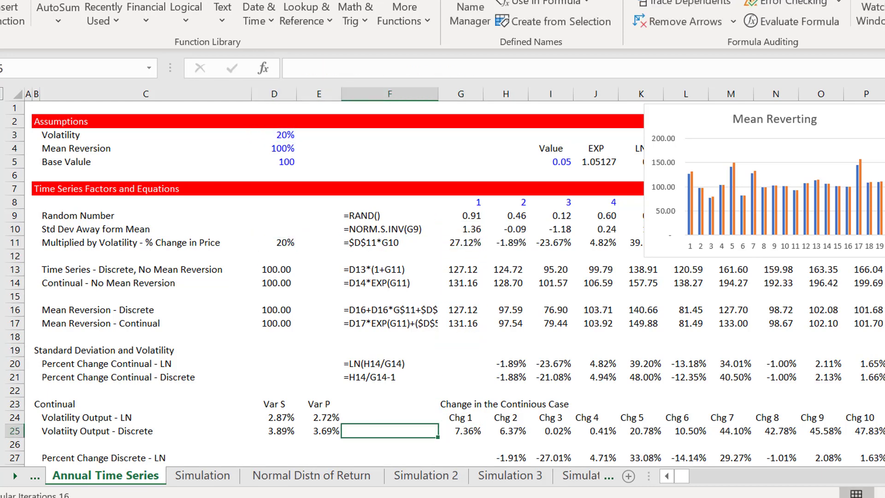
key("Up")
key("Left")
key("Right")
key("Left")
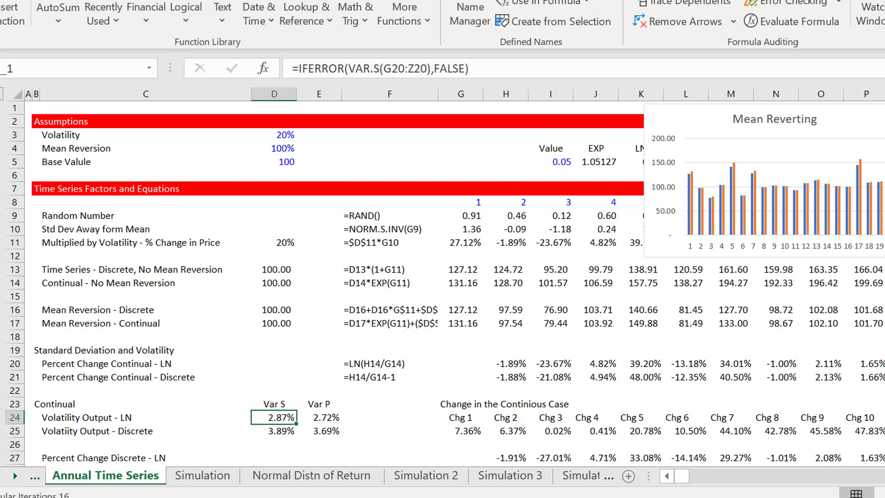
Compare the Var S and Var P results for the LN and Discrete volatility outputs in D24:E25.
key("shift+Right")
key("shift+Down")
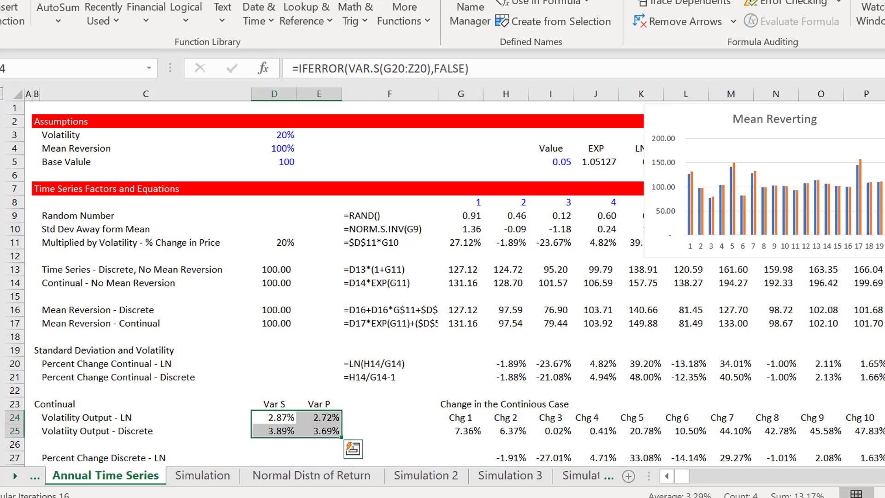
key("Left")
key("Up")
left_click(319, 404)
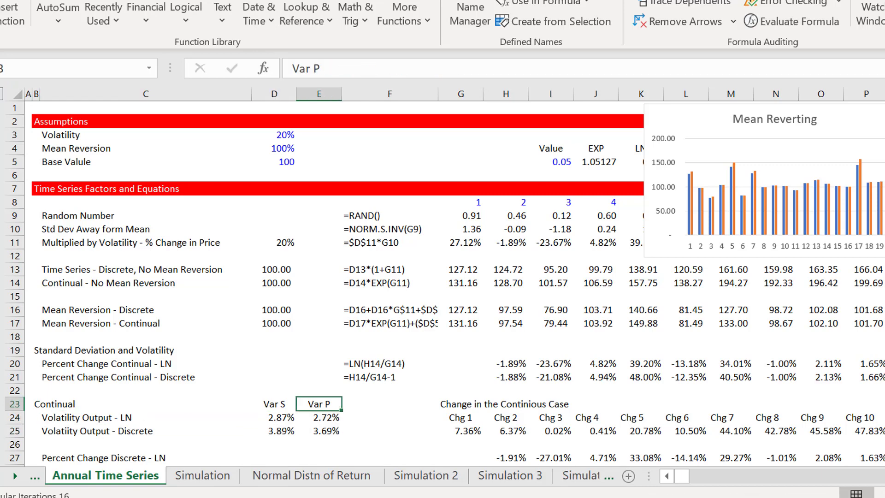
left_click(273, 403)
left_click(274, 417)
left_click(274, 430)
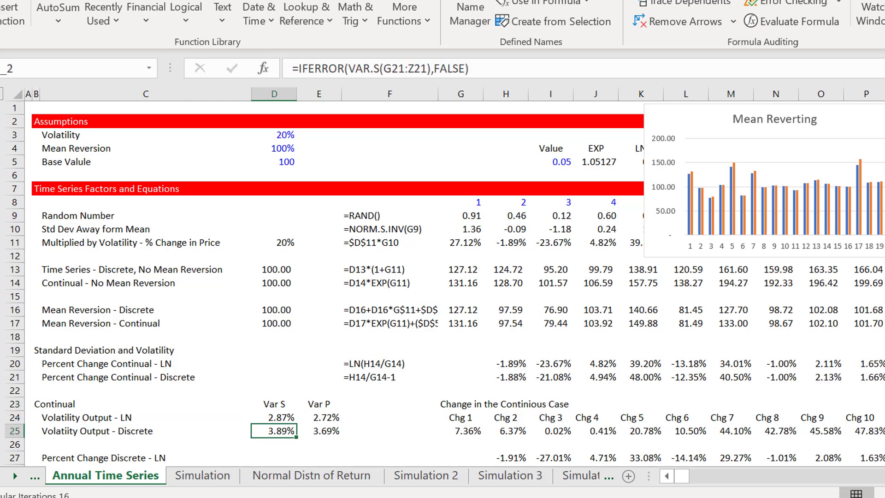
left_click(274, 417)
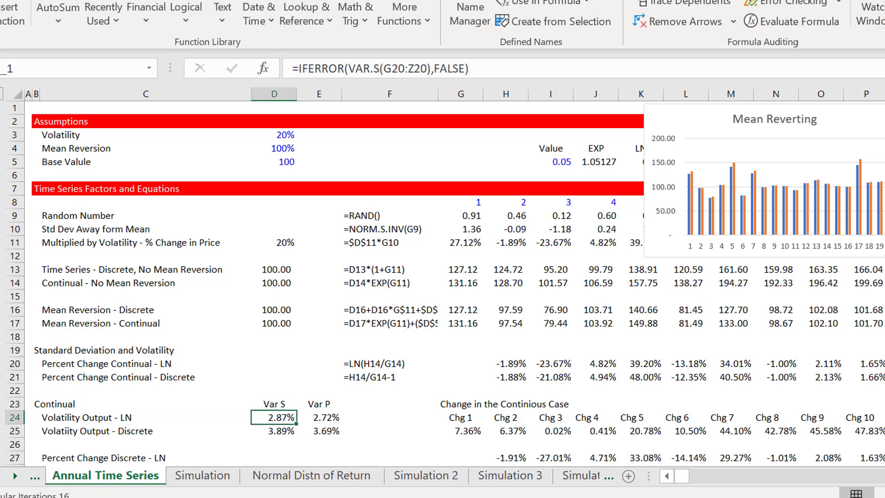
left_click(274, 431)
left_click(274, 418)
left_click(319, 418)
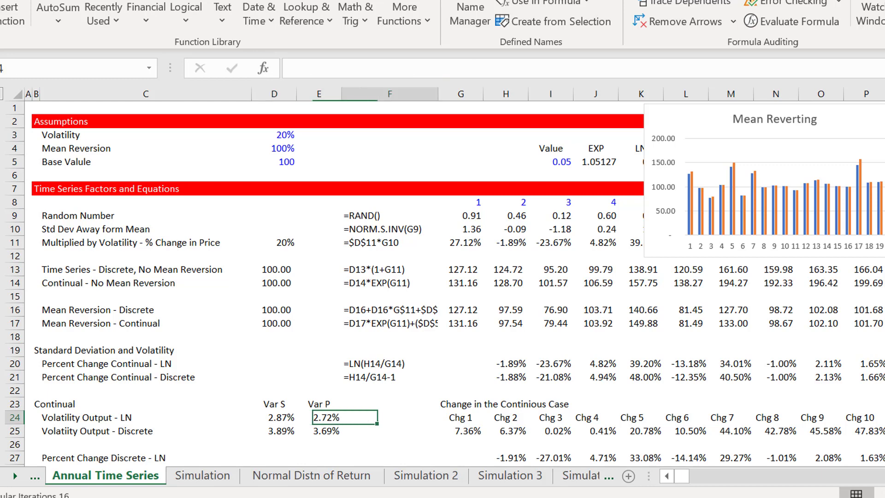
Check the Percent Change Continual - LN formula in H20 and the Var P formula that uses that row in E24.
left_click(506, 417)
key("Up")
key("Up")
key("Up")
key("Up")
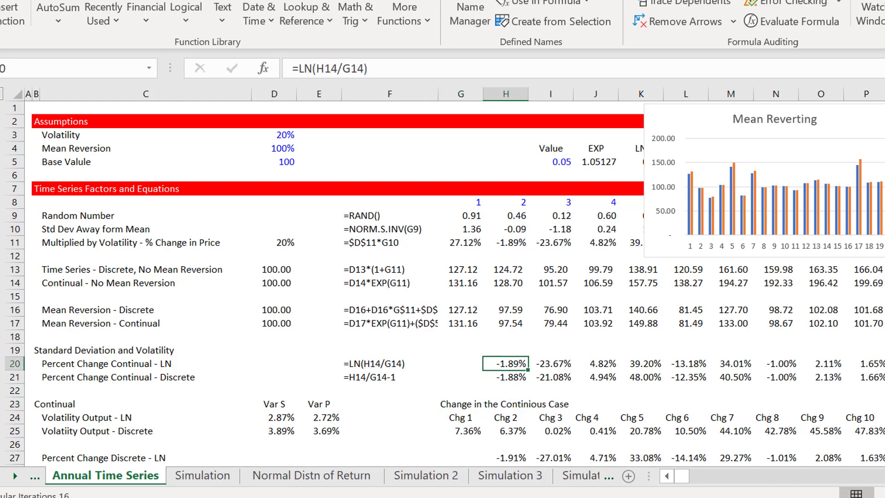
key("Down")
key("Down")
key("Down")
key("Down")
key("Left")
key("Left")
key("Left")
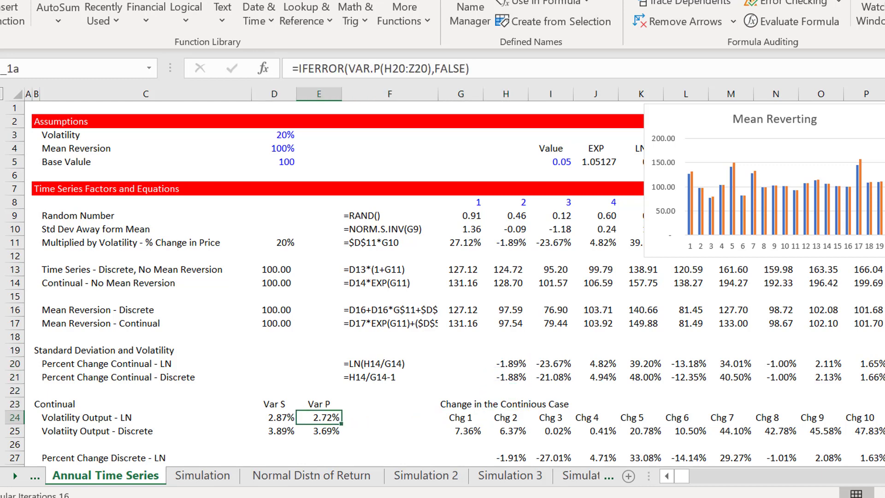
Switch to the Simulation sheet and review the Average Std Dev results across the Continual and Discrete columns.
key("ctrl+Page_Down")
key("Left")
key("Left")
key("Left")
key("Left")
key("Left")
key("Left")
key("Left")
key("Left")
key("Left")
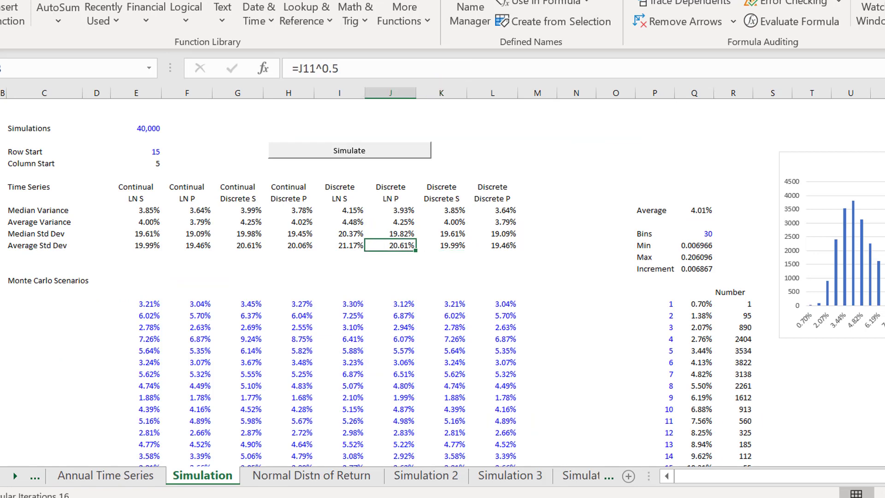
key("Right")
key("Right")
key("Right")
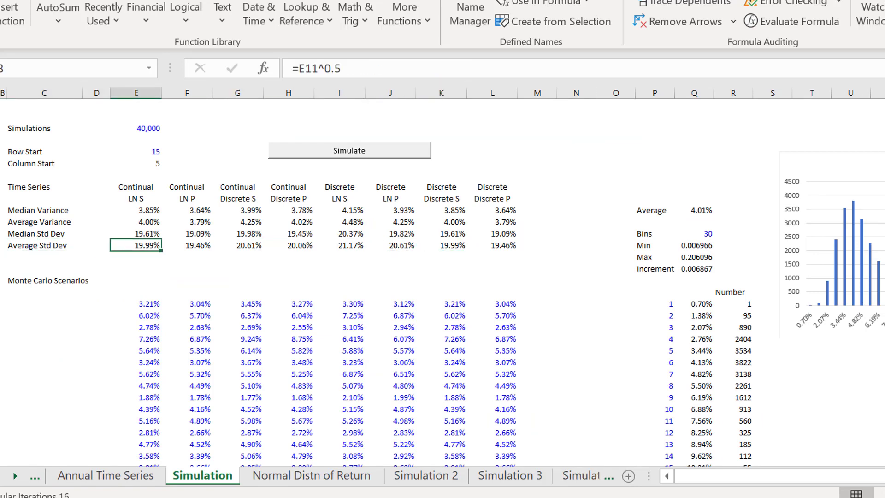
Check the Median Variance formula for the Continual LN S series in E10.
key("Up")
key("Up")
key("Up")
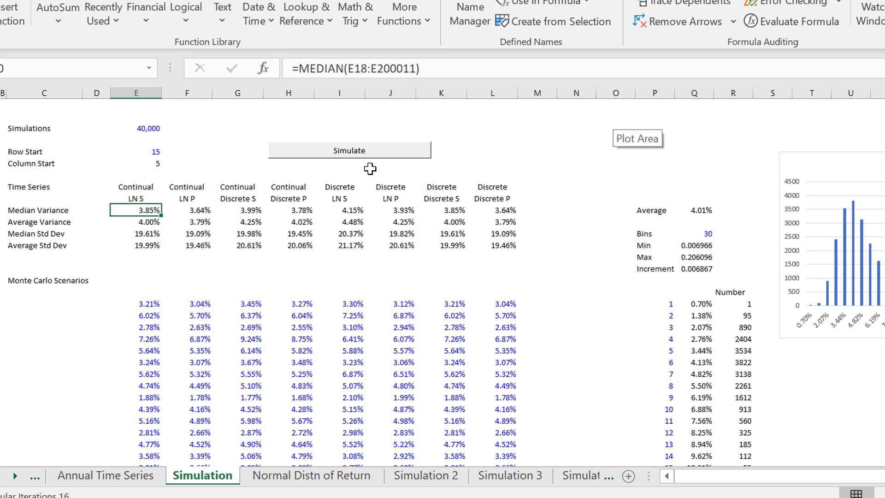
left_click(203, 141)
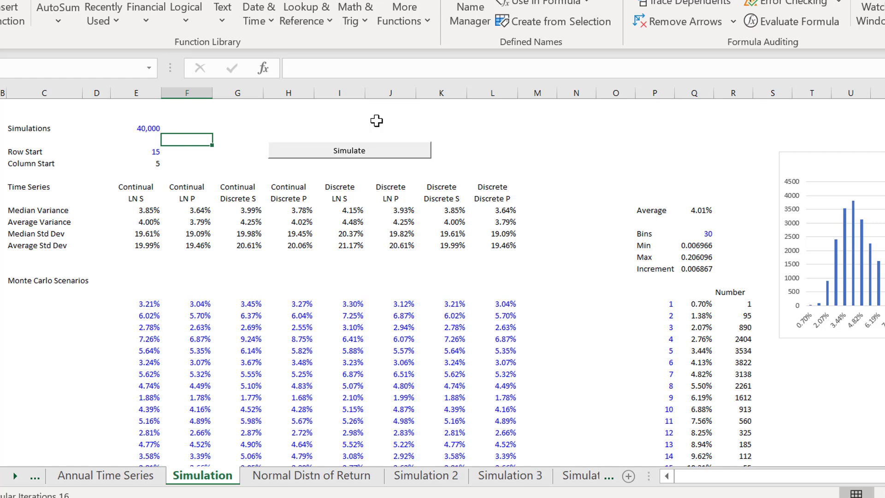
left_click(514, 153)
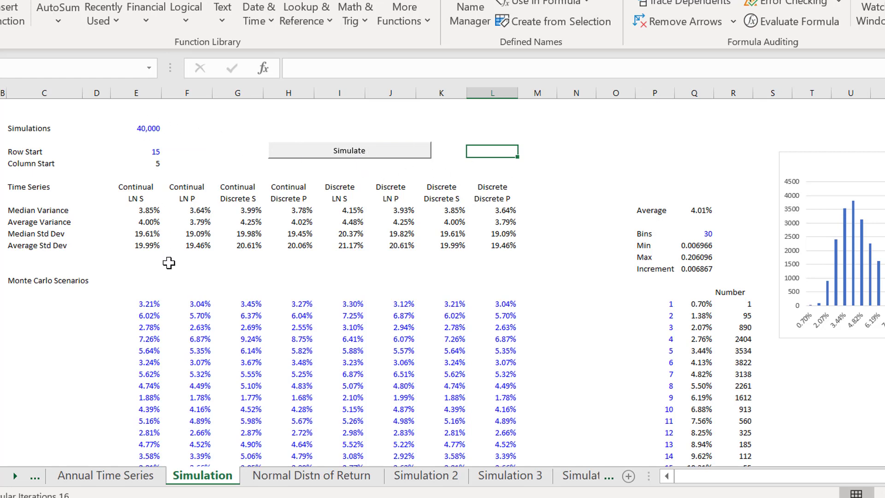
Examine the Monte Carlo scenario values in column E and return to the summary statistics above them.
left_click(165, 328)
key("Left")
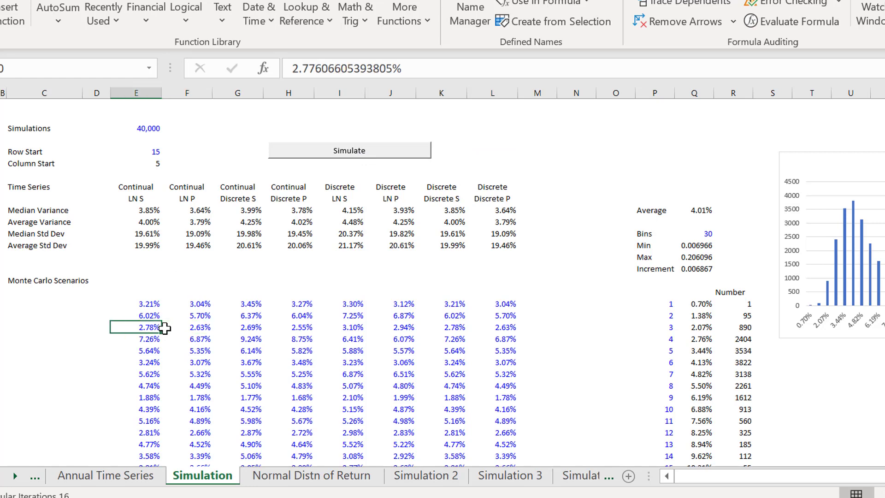
key("Up")
key("Up")
key("Up")
key("Up")
key("Up")
key("Up")
key("Up")
key("Up")
key("Up")
key("Up")
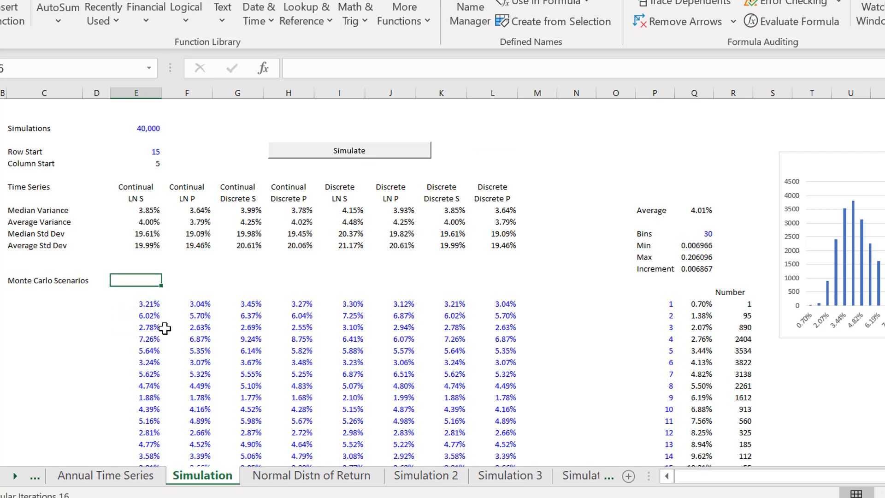
Compare the median and average variance formulas with their standard deviation formulas for Continual LN S in E10:E13.
key("Down")
key("Down")
key("Down")
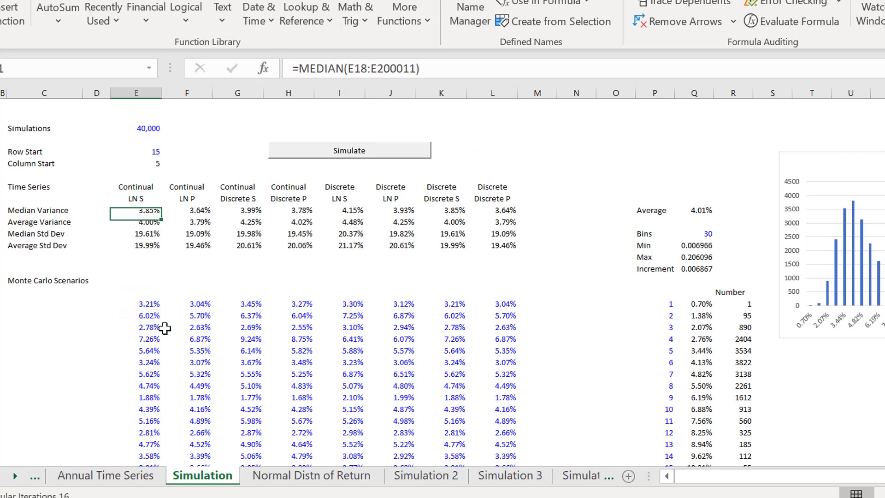
key("Up")
key("Up")
key("Up")
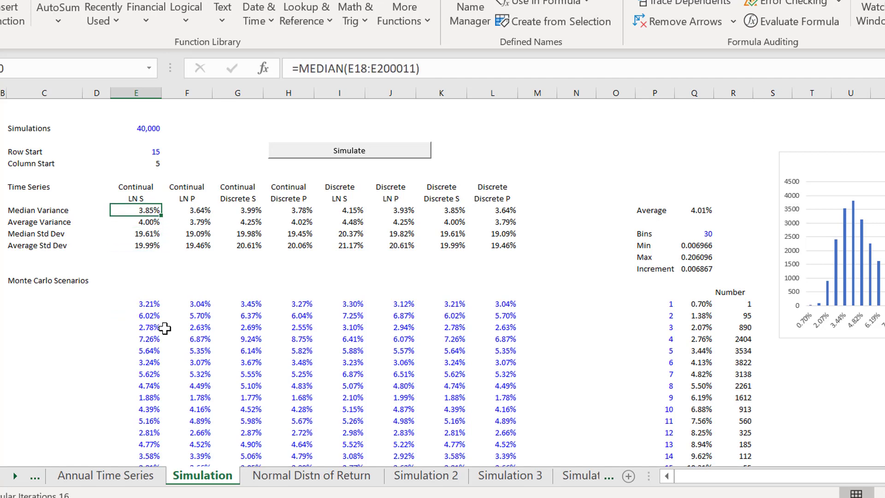
key("Down")
key("Down")
key("Down")
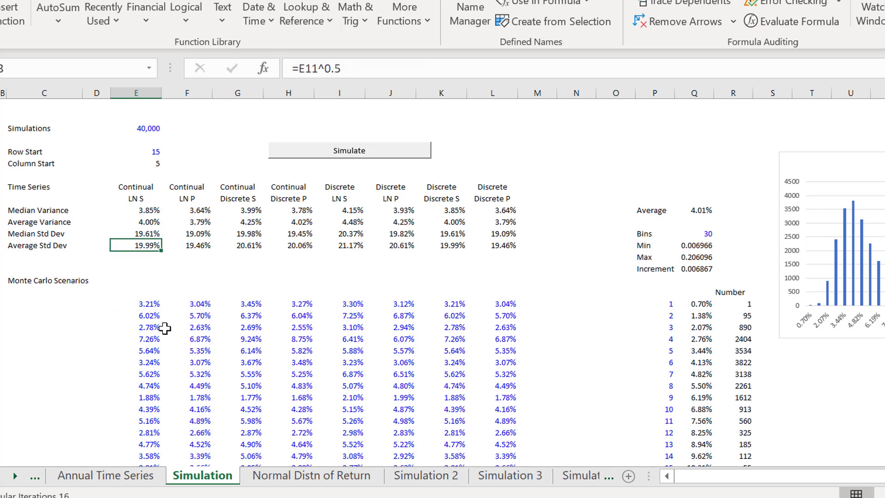
key("Up")
key("Up")
key("Up")
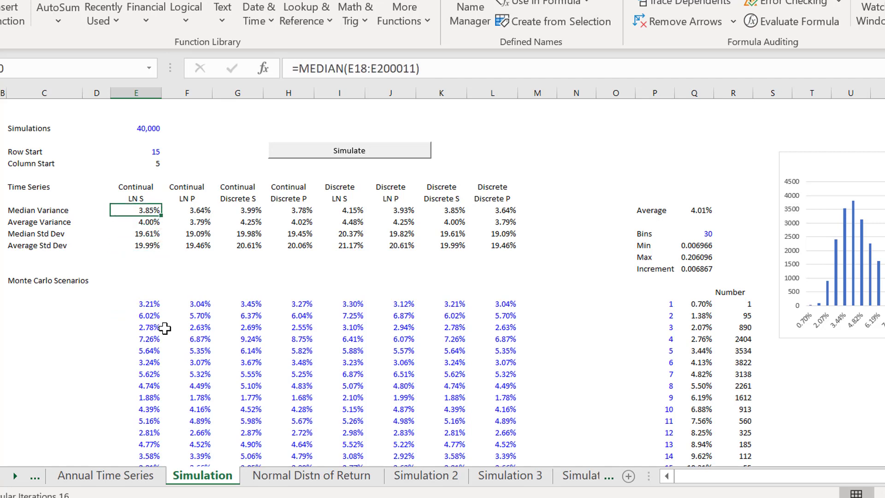
key("Down")
key("Down")
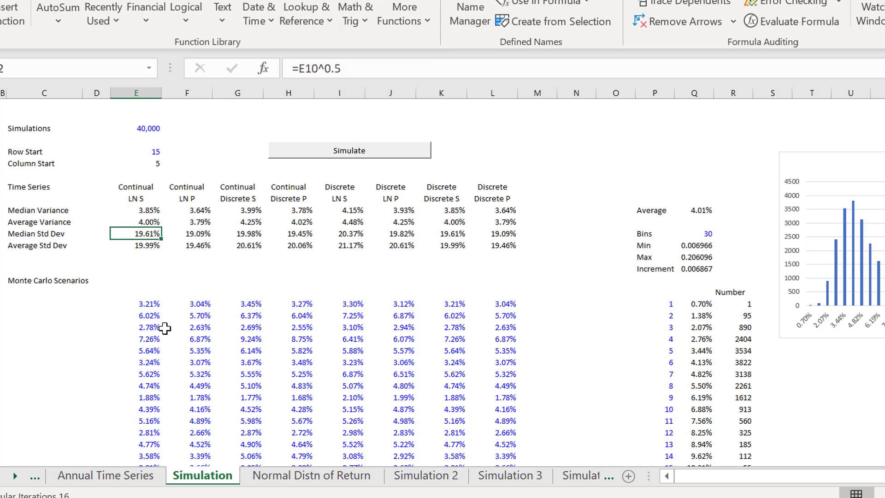
key("Down")
key("Up")
key("Up")
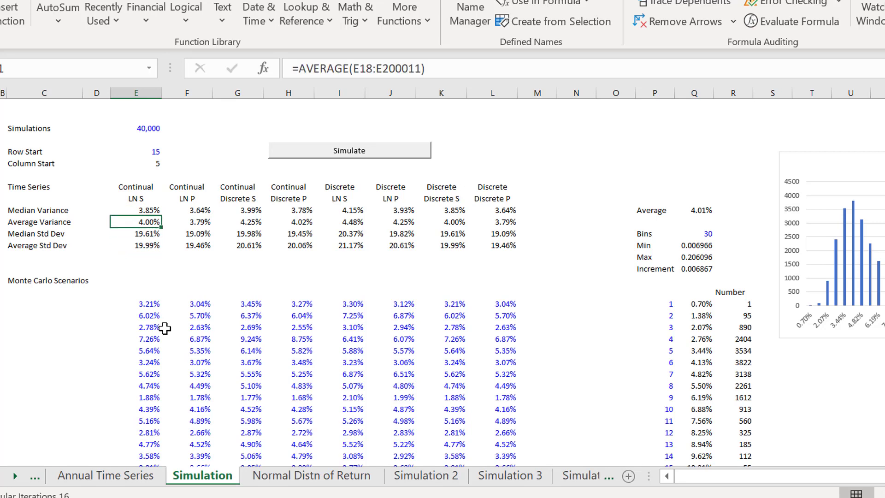
Review the first Monte Carlo scenario row across all eight output columns in E18:L18.
key("Down")
key("Down")
key("Down")
key("Down")
key("Down")
key("Down")
key("Down")
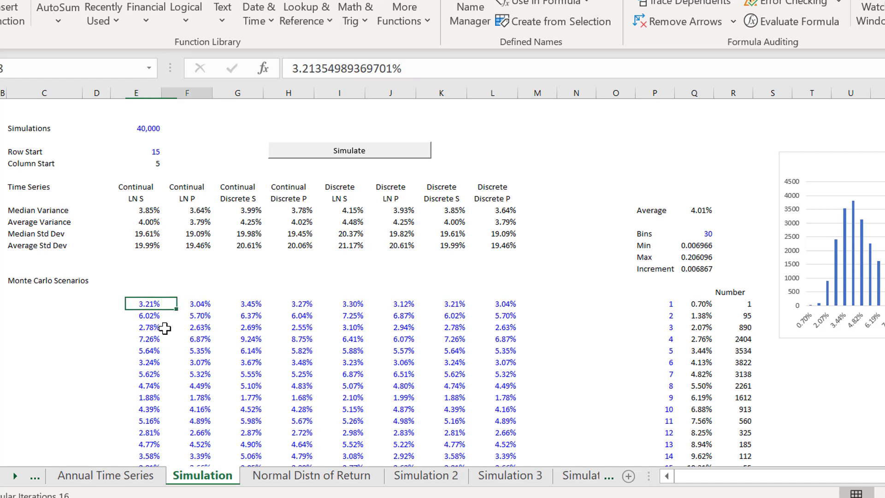
key("Right")
key("Right")
key("Right")
key("Right")
key("Right")
key("Right")
key("Right")
key("Right")
key("Left")
key("Left")
key("Left")
key("Left")
key("Left")
key("Left")
key("Left")
key("Left")
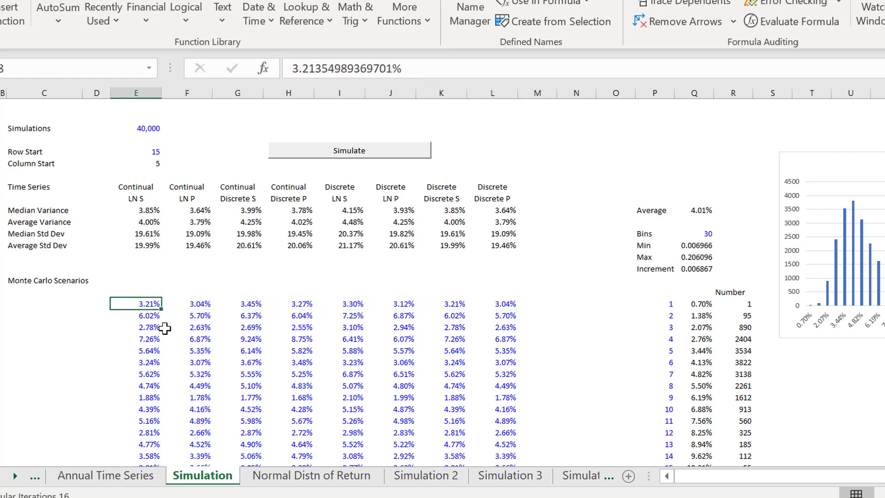
key("Right")
key("Right")
key("Right")
key("Left")
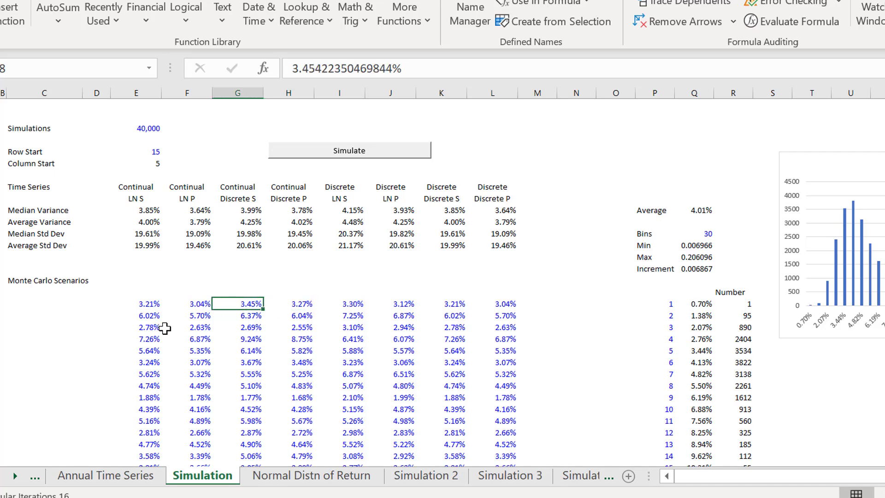
Return to the Annual Time Series sheet and check the Var S and Var P formulas in D24:E25.
key("ctrl+Page_Up")
key("Left")
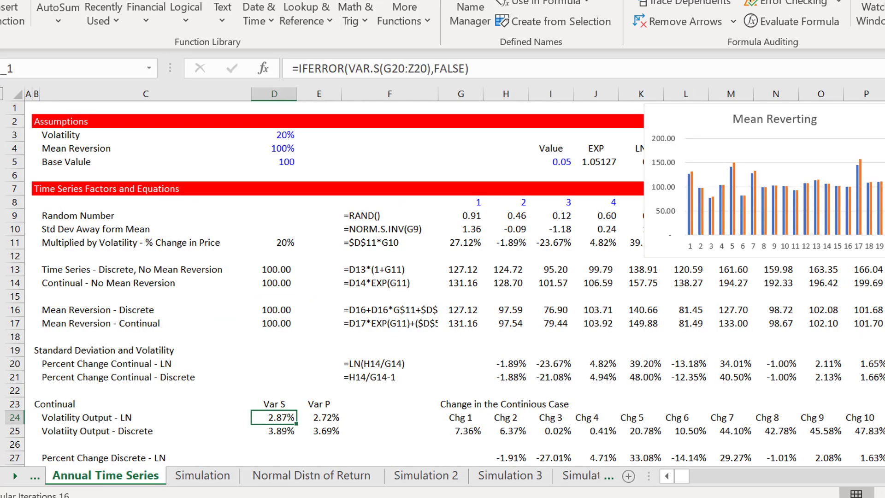
key("Right")
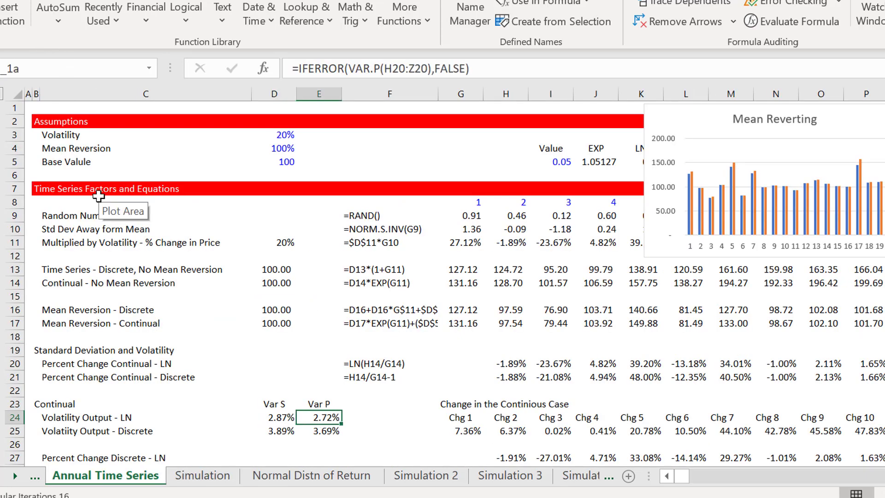
key("Down")
key("Left")
key("Right")
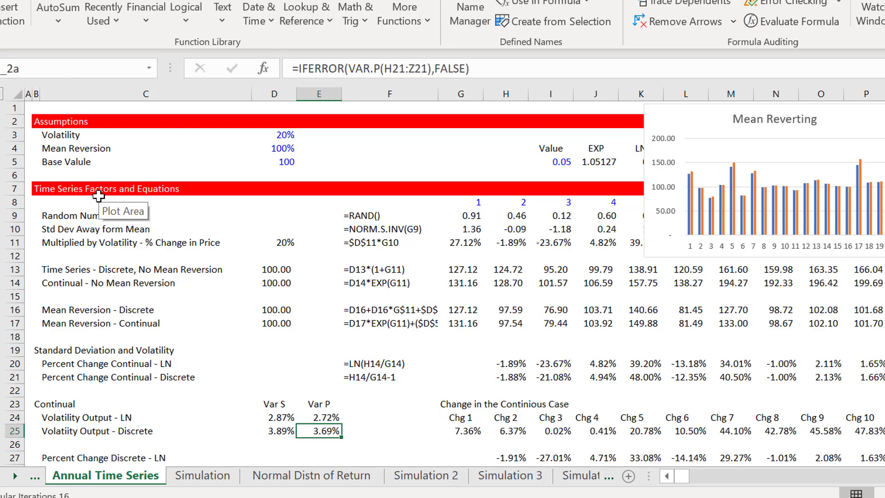
Find the volatility outputs below the Percent Change Discrete rows and check the LN Var S and Var P results in D30:E30.
key("Page_Down")
key("Up")
key("Up")
key("Up")
key("Up")
key("Up")
key("Up")
key("Up")
key("Up")
key("Up")
key("Up")
key("Up")
key("Up")
key("Up")
key("Up")
key("Up")
key("Up")
key("Up")
key("Up")
key("Up")
key("Up")
key("Up")
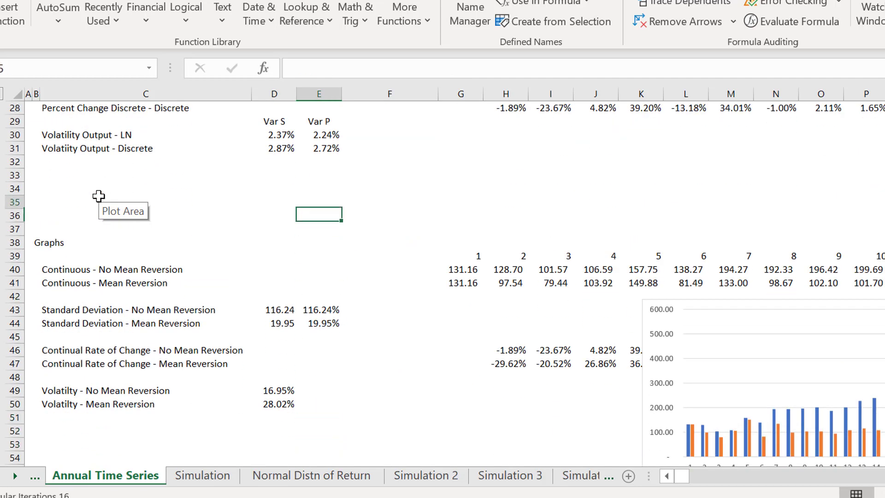
key("Down")
key("Down")
key("Down")
key("Down")
key("Down")
key("Down")
key("Down")
key("Down")
key("Down")
key("Down")
key("Down")
key("Down")
key("Down")
key("Left")
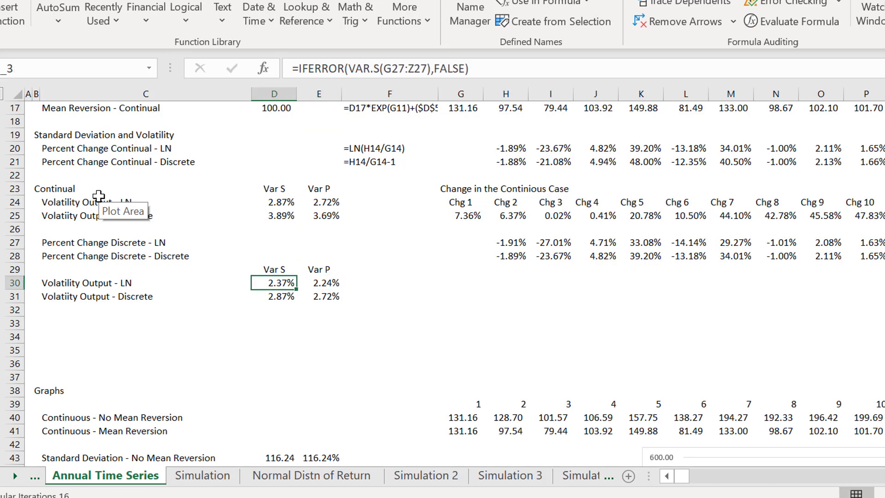
key("Right")
key("Right")
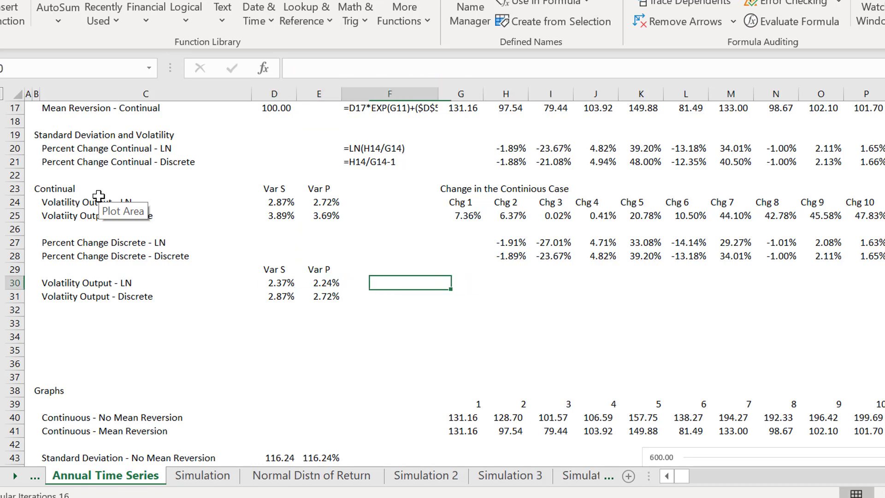
Go back to the Continual block and check the Discrete volatility output's Var S formula in D25.
key("Left")
key("Left")
key("Up")
key("Up")
key("Up")
key("Up")
key("Up")
key("Up")
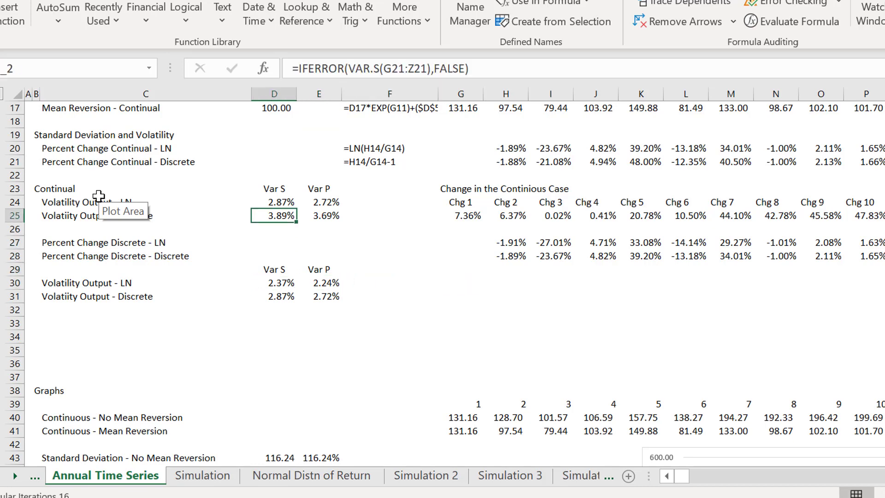
Open the code of the simulate macro assigned to the Simulate button on the Simulation sheet.
key("ctrl+Page_Down")
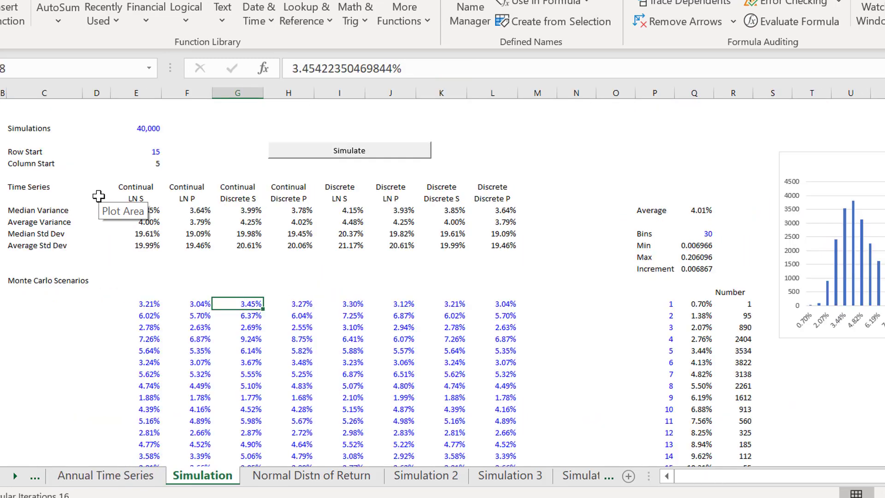
key("Left")
key("Left")
left_click(325, 151, "ctrl")
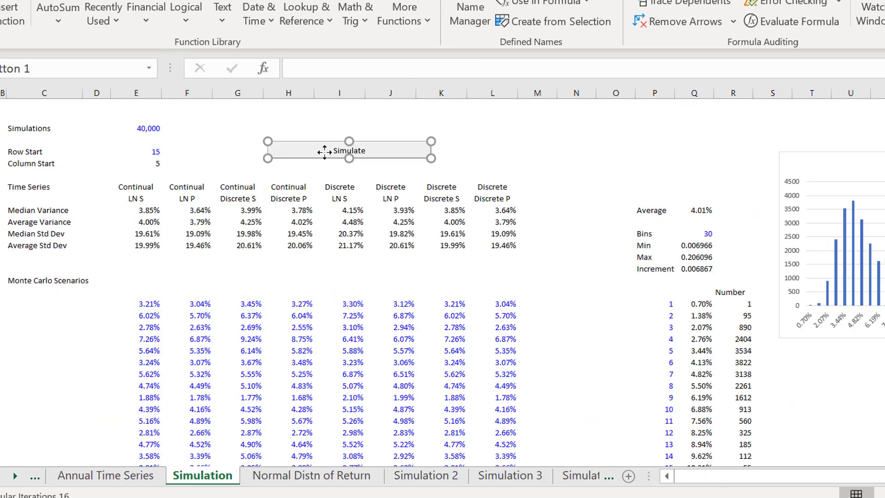
right_click(324, 151)
left_click(367, 323)
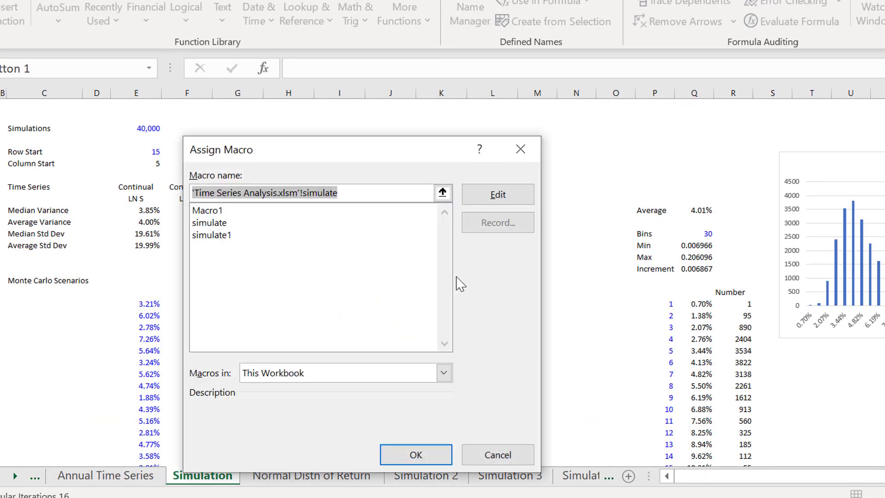
left_click(490, 203)
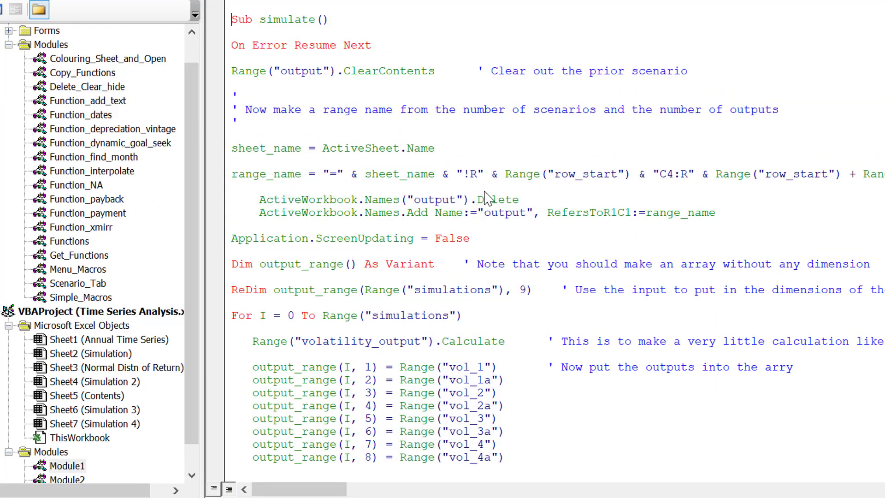
Read the opening lines of the simulate macro, from the ClearContents line through the comment about making a range name.
key("Up")
key("Down")
key("Down")
key("Down")
key("Down")
key("Down")
key("Down")
key("Down")
key("Up")
key("Up")
key("Up")
key("Up")
key("Up")
key("Up")
key("Up")
key("Up")
Return to the Simulation sheet and set the number of simulations in E3 to 80,000.
key("alt+F11")
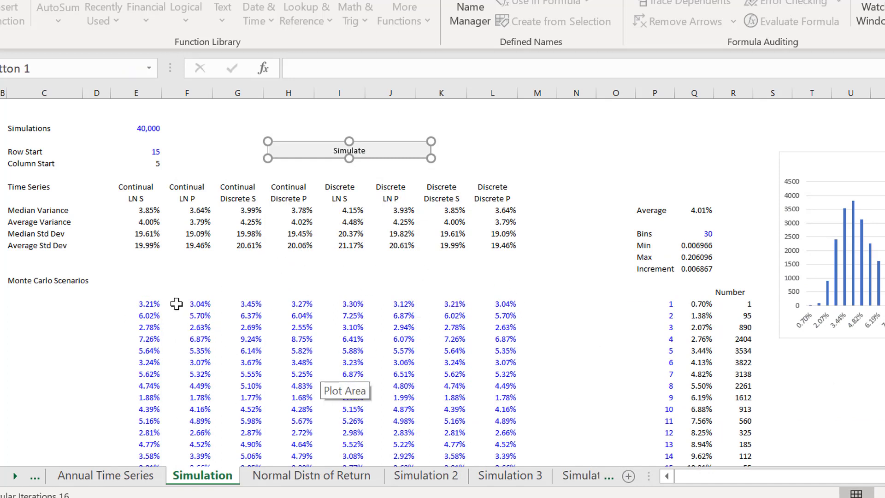
left_click_drag(145, 133, 201, 184)
left_click(125, 146)
key("Up")
key("Up")
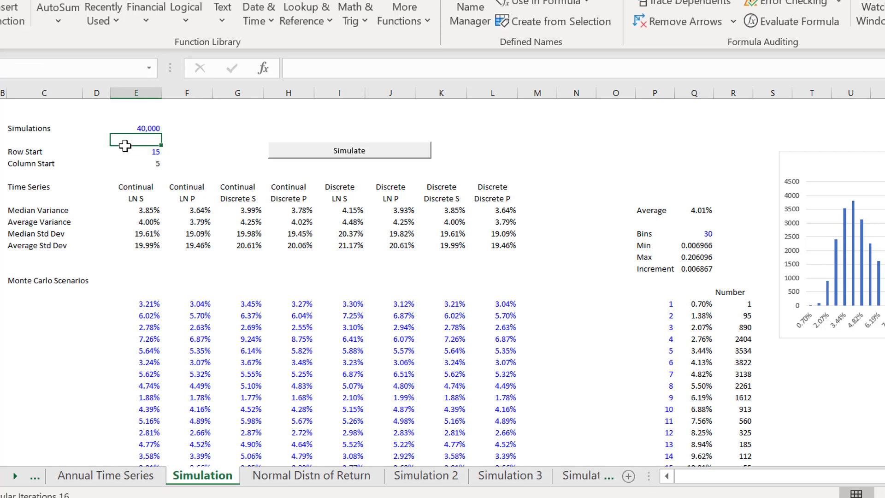
type("80,000")
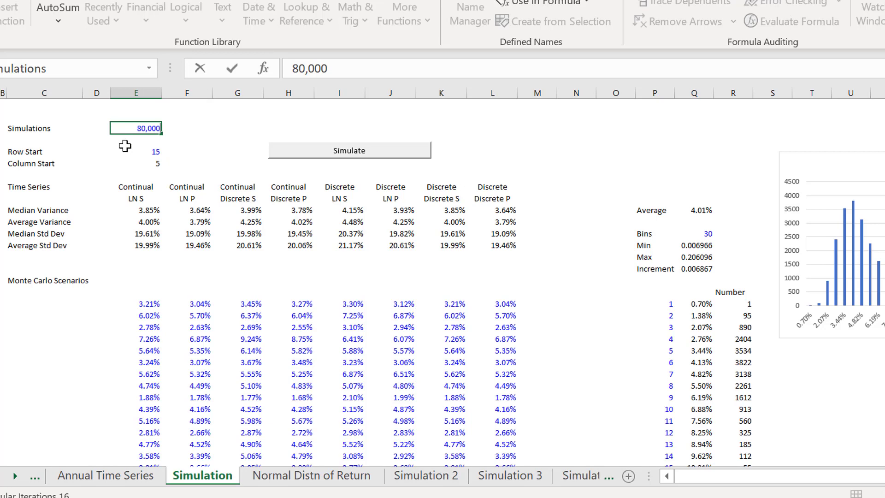
key("Return")
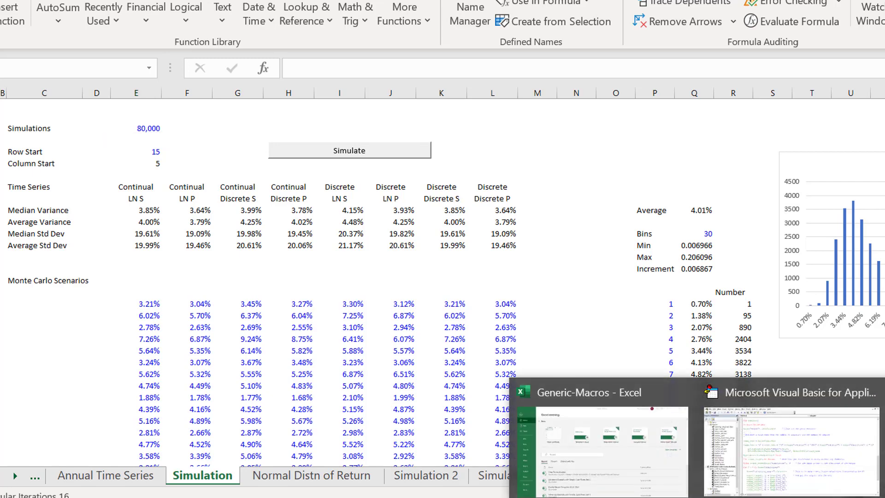
Return to the simulate macro's code and review the ReDim line and the For loop that fills output_range.
left_click(828, 474)
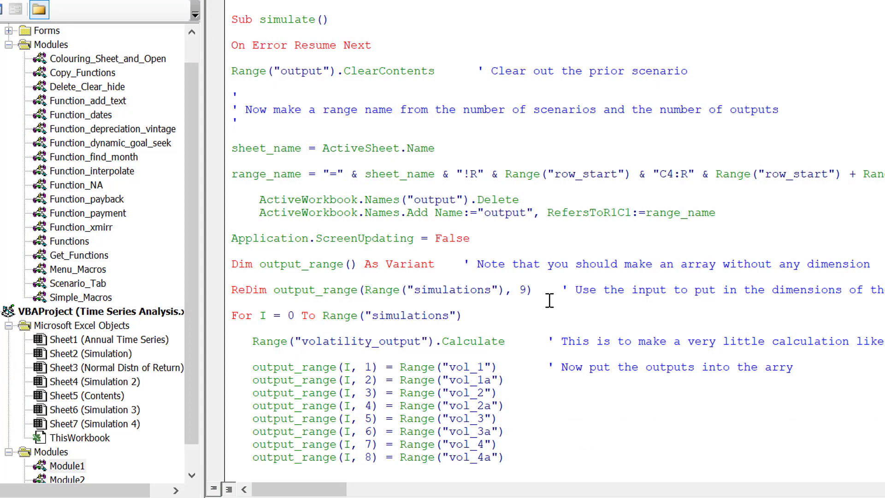
key("Down")
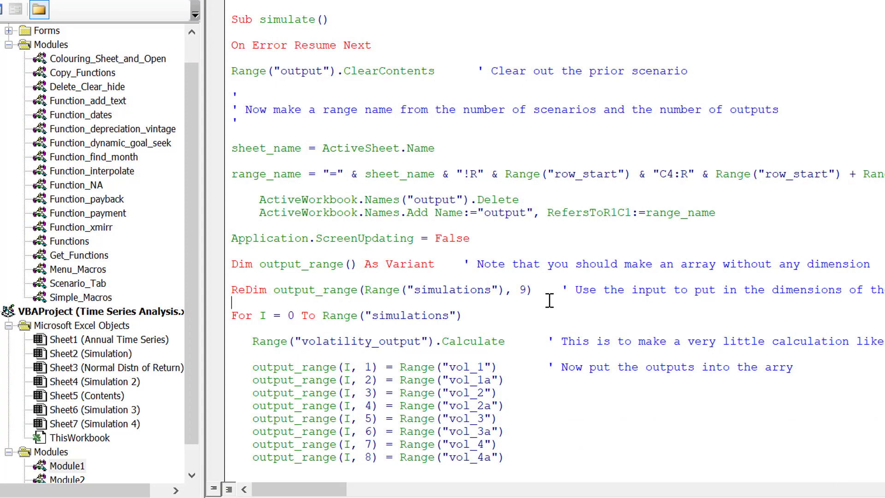
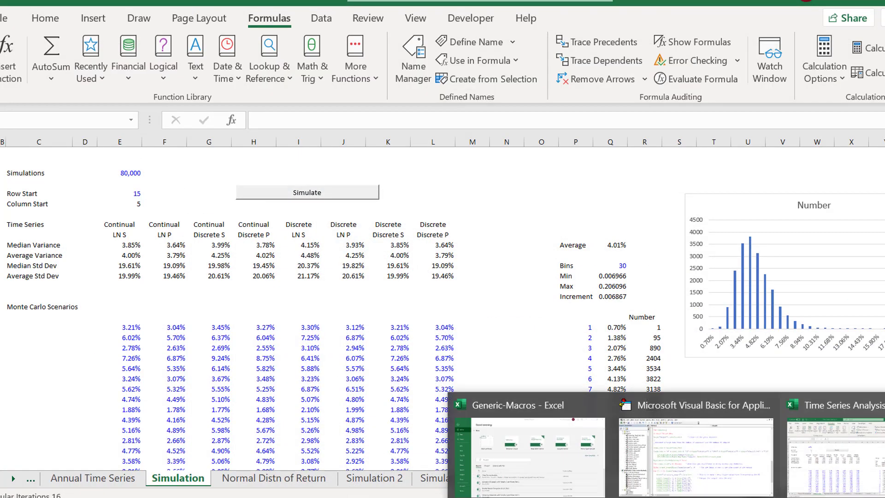
left_click(737, 464)
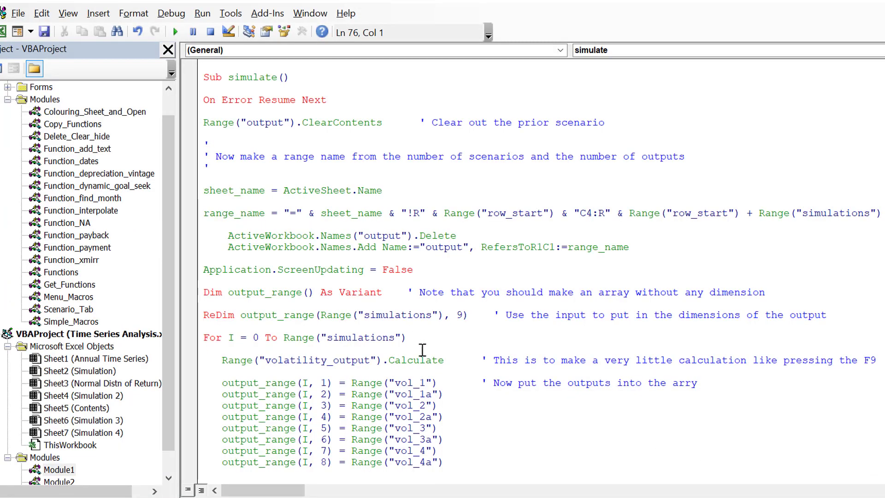
key("Down")
key("Down")
key("Down")
key("Down")
key("Down")
key("Down")
key("Down")
key("Down")
key("Down")
key("Down")
key("Down")
key("Down")
key("Down")
key("Down")
key("Down")
key("Down")
key("Down")
key("Down")
key("Down")
key("Down")
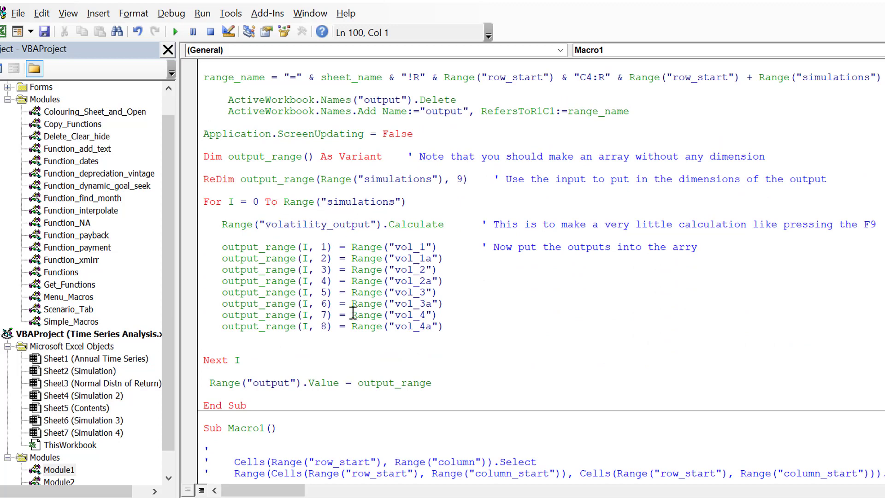
Examine the simulate macro's closing lines, where the loop ends and output_range is written to the output range.
key("Down")
key("Up")
key("Up")
key("Up")
key("Up")
key("Up")
key("Up")
key("Up")
key("Up")
key("Up")
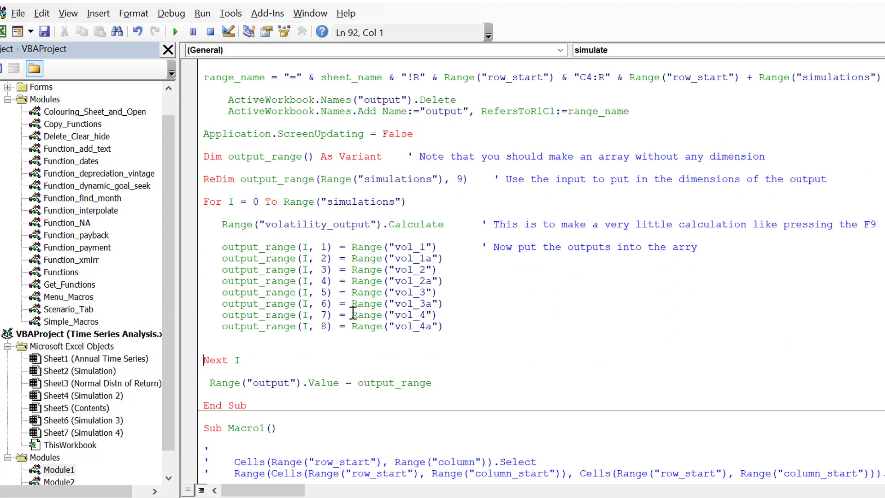
key("Down")
key("Down")
Go back up through the simulate macro from its closing lines, reviewing the loop and the array setup.
key("Up")
key("Up")
key("Up")
key("Up")
key("Up")
key("Up")
key("Up")
key("Up")
key("Up")
key("Up")
key("Up")
key("Up")
key("Up")
key("Up")
key("Up")
key("Up")
key("Up")
key("Up")
key("Up")
key("Up")
key("Up")
key("Up")
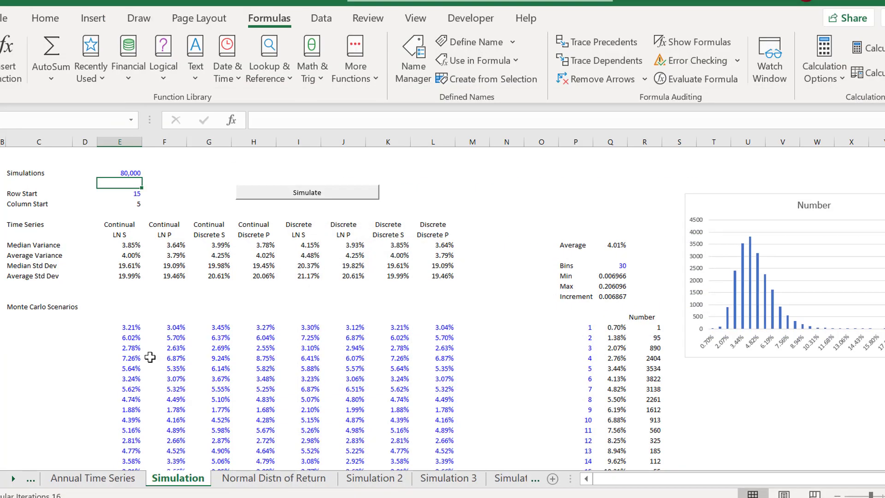
Switch back to the Simulation sheet and run the simulate macro with its assigned button.
left_click(858, 2)
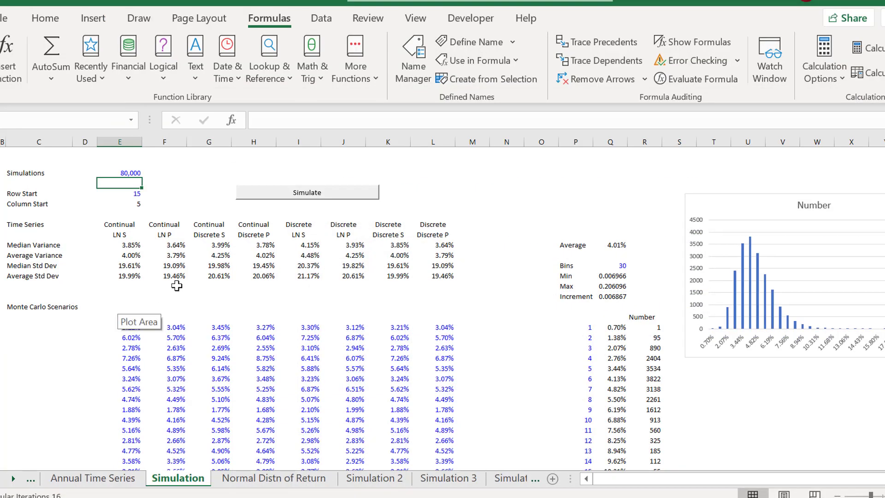
left_click(203, 294)
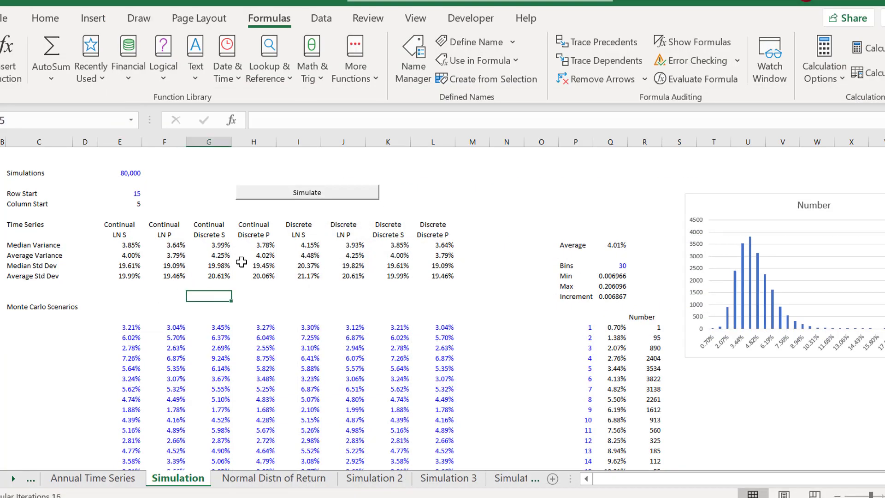
left_click(328, 200)
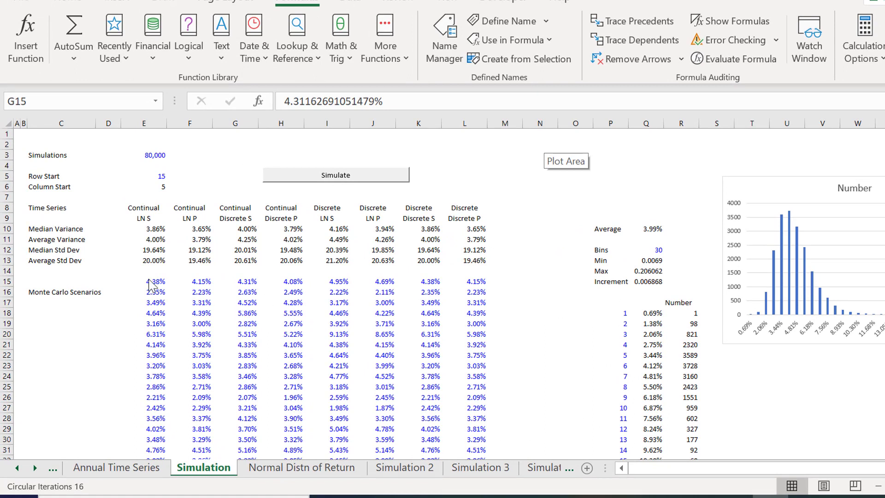
Go through the Average Std Dev results in row 13 across the Continual and Discrete columns.
key("Up")
key("Up")
key("Left")
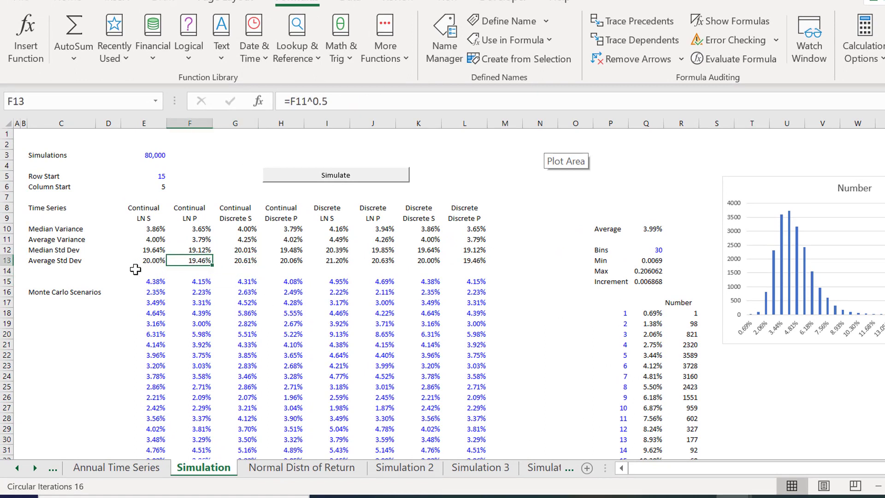
key("Left")
key("Right")
key("Right")
key("Right")
key("Right")
key("Right")
key("Right")
key("Left")
key("Left")
key("Left")
key("Left")
key("Left")
key("Left")
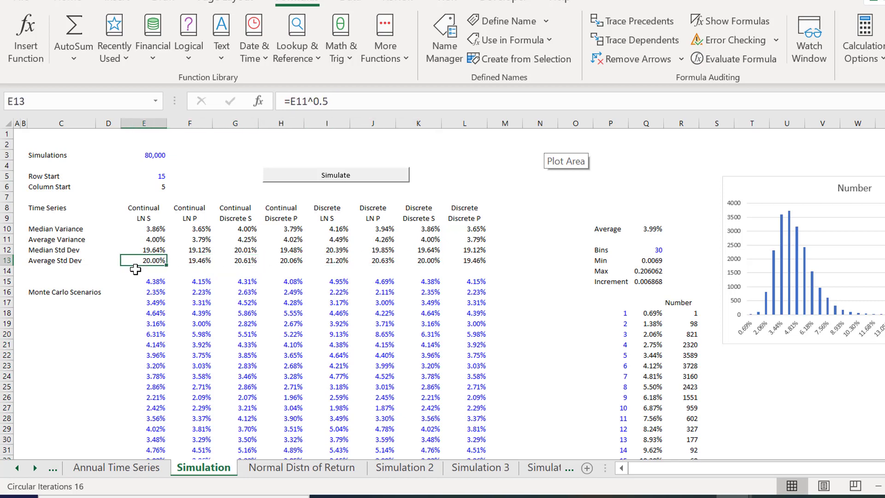
Check the Continual LN P Median Variance formula in F10 and the Continual LN S headings in E8:E9.
key("Right")
key("Up")
key("Up")
key("Up")
key("Up")
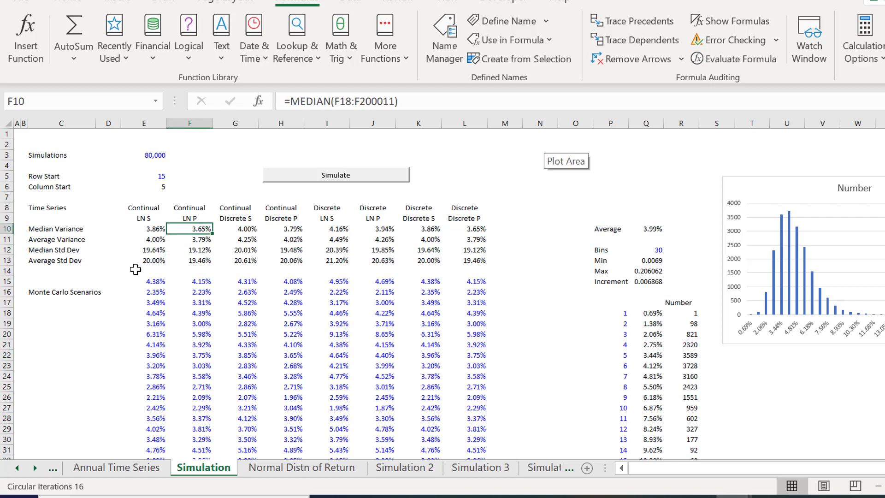
key("Left")
key("Up")
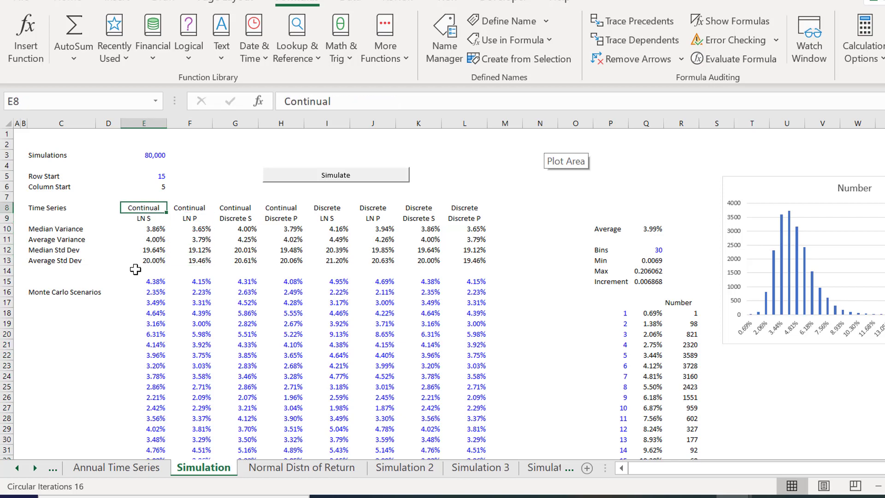
key("Down")
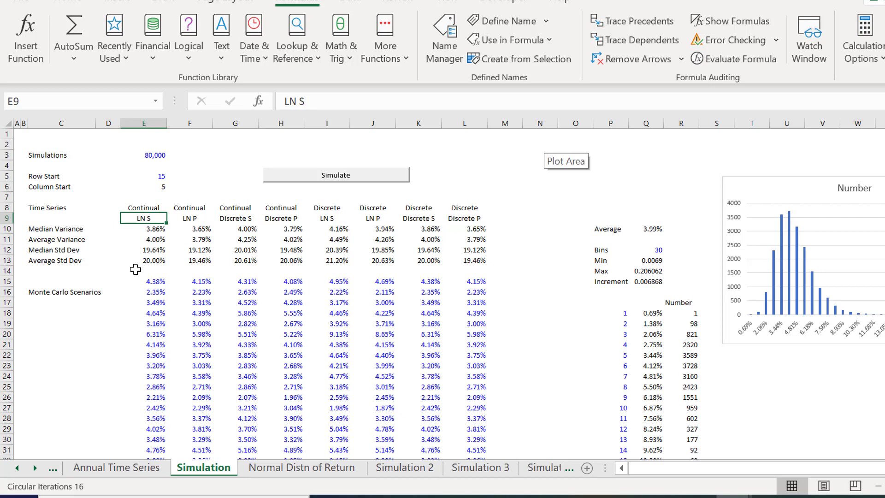
Compare the Average Std Dev of Continual LN S and LN P in E13:F13.
key("Down")
key("Down")
key("Down")
key("Down")
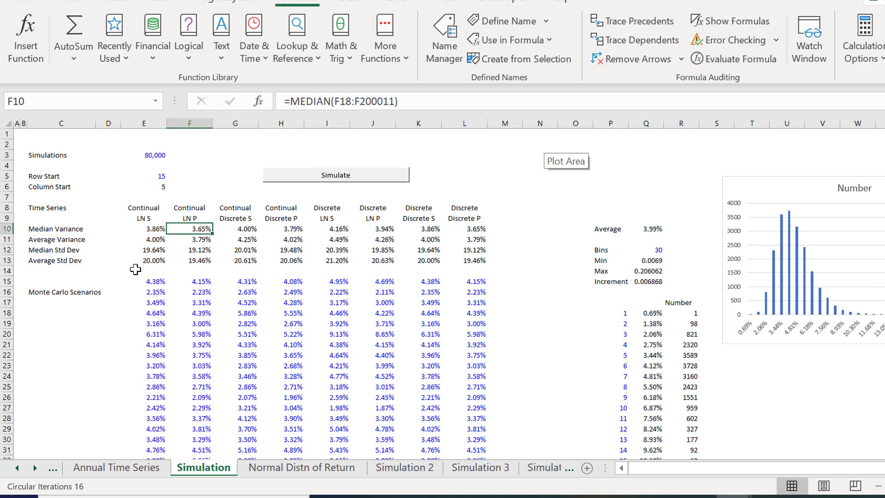
key("Left")
key("Right")
key("Left")
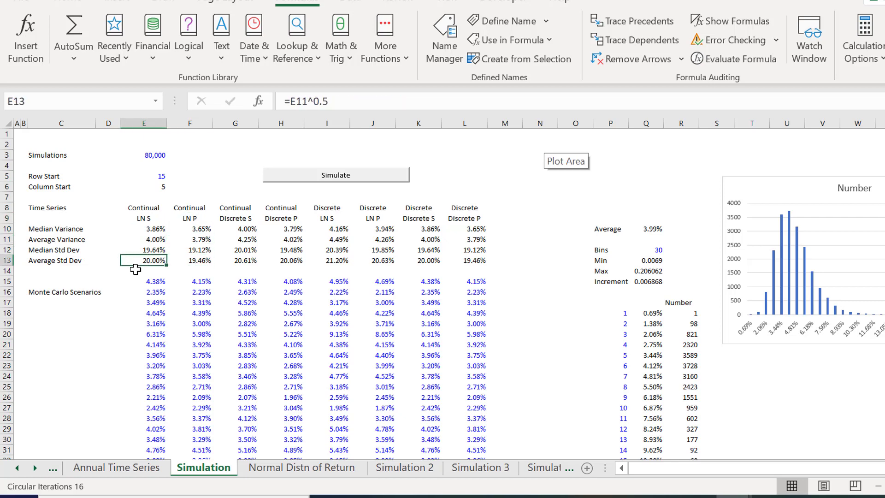
key("Right")
key("Left")
key("Right")
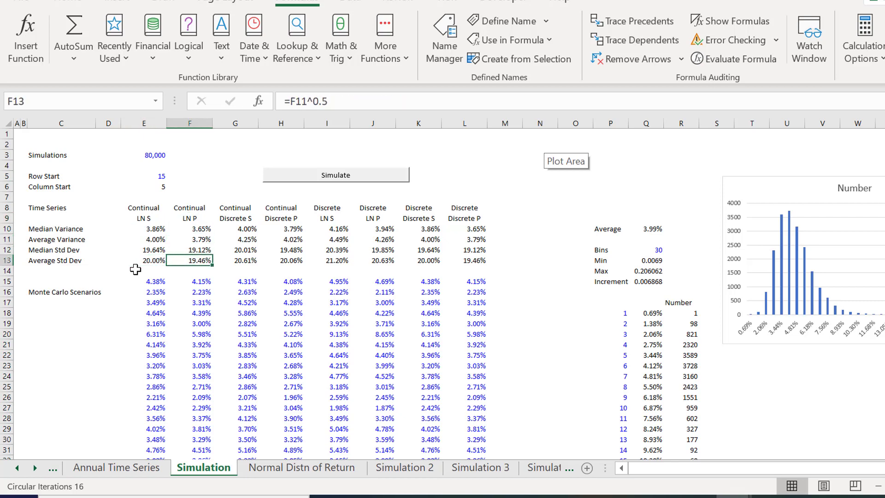
key("Left")
key("Right")
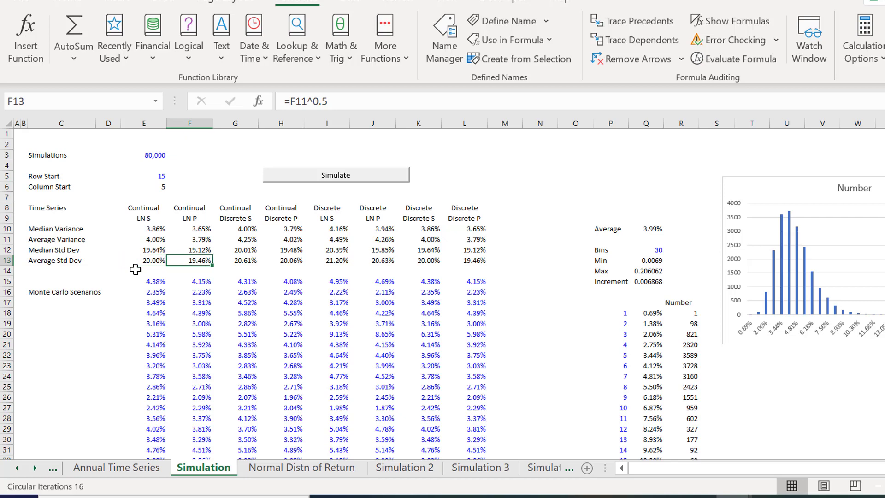
key("Left")
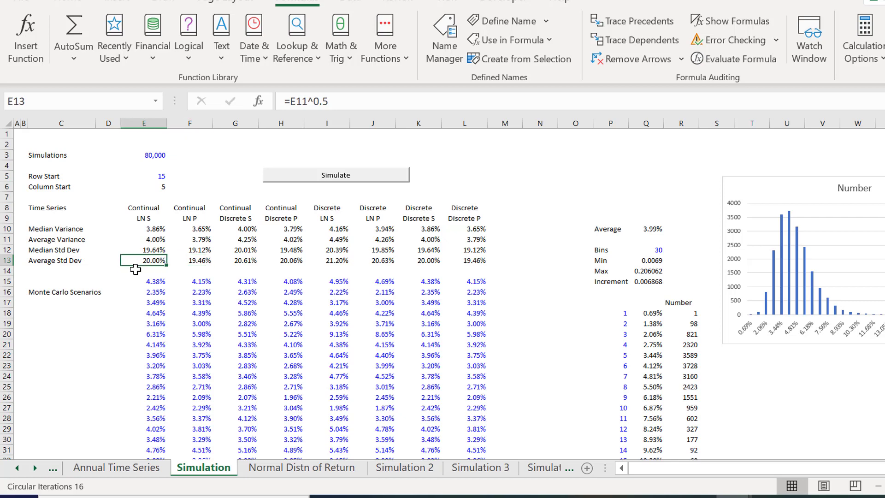
key("Right")
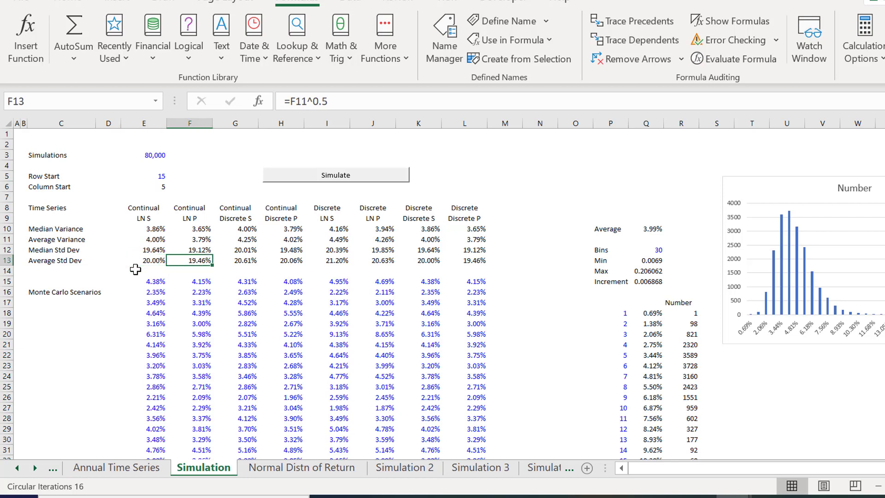
Check the variance and standard deviation formulas of the Continual Discrete S column in G10:G13.
key("Right")
key("Up")
key("Up")
key("Up")
key("Up")
key("Up")
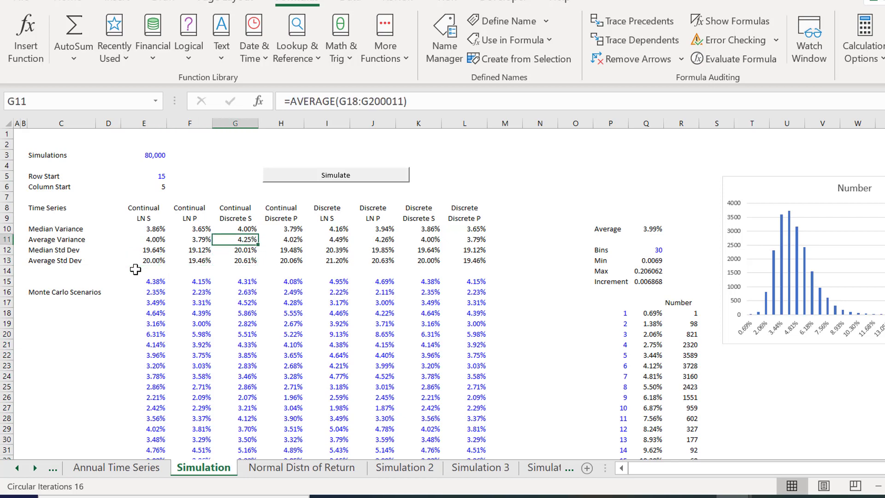
key("Down")
key("Down")
key("Down")
key("Down")
key("Down")
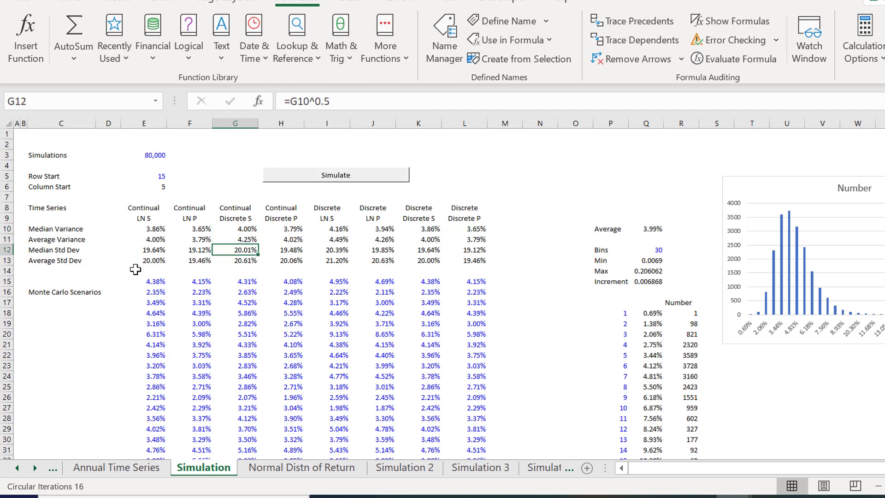
Compare the Average Std Dev of Continual Discrete S and Discrete P in G13:H13.
key("Right")
key("Left")
key("Right")
key("Left")
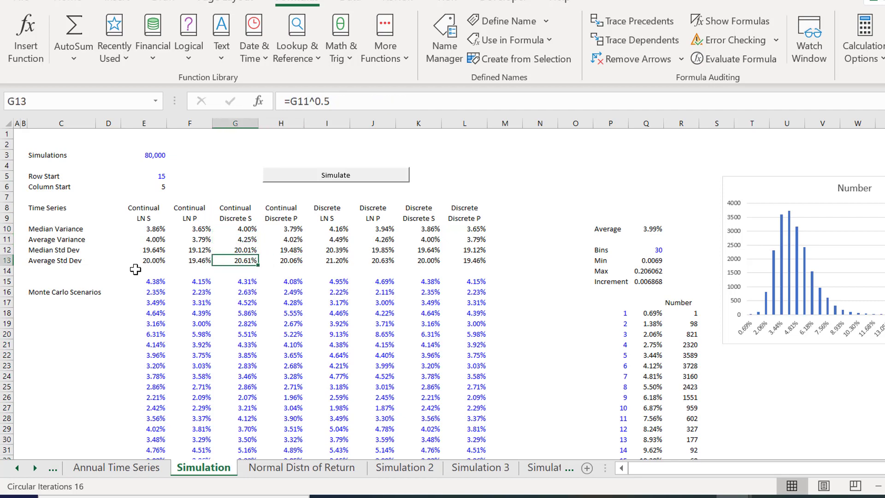
key("Right")
key("Left")
key("Right")
key("Left")
Revisit the Continual LN results in E13:F13 and check the Continual Discrete P column's results in column H.
key("Left")
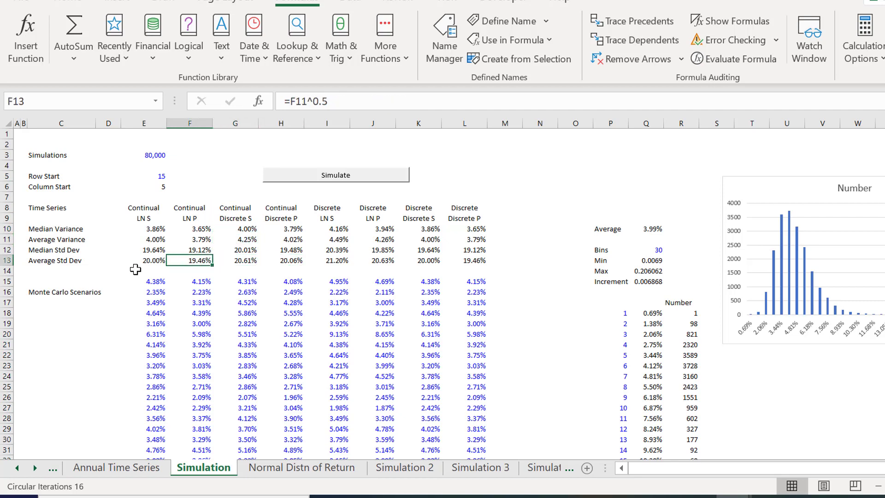
key("Left")
key("Right")
key("Right")
key("Right")
key("Up")
key("Up")
key("Up")
key("Up")
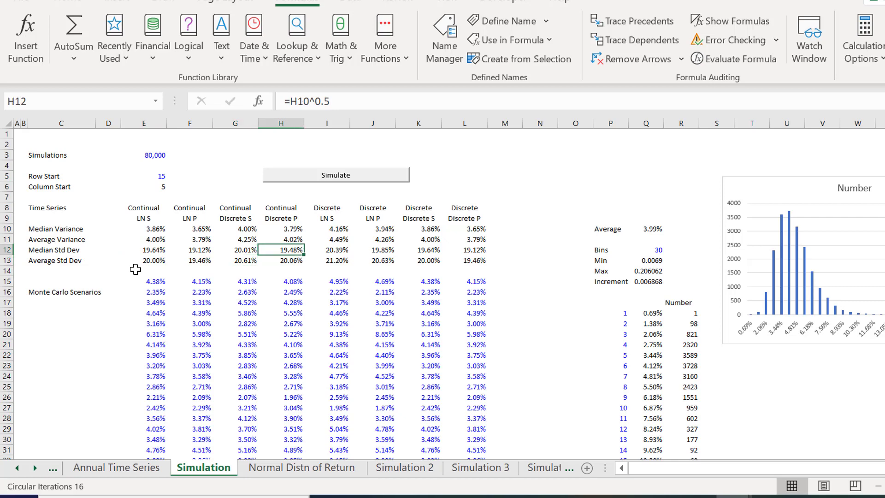
key("Down")
key("Down")
key("Down")
key("Down")
Highlight the Continual LN S Average Std Dev in E13 with yellow fill.
key("Left")
key("Left")
key("Left")
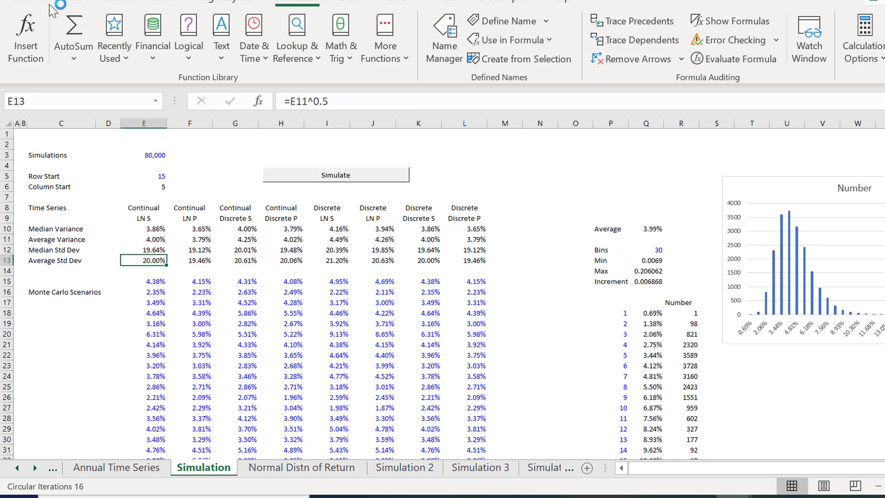
left_click(69, 3)
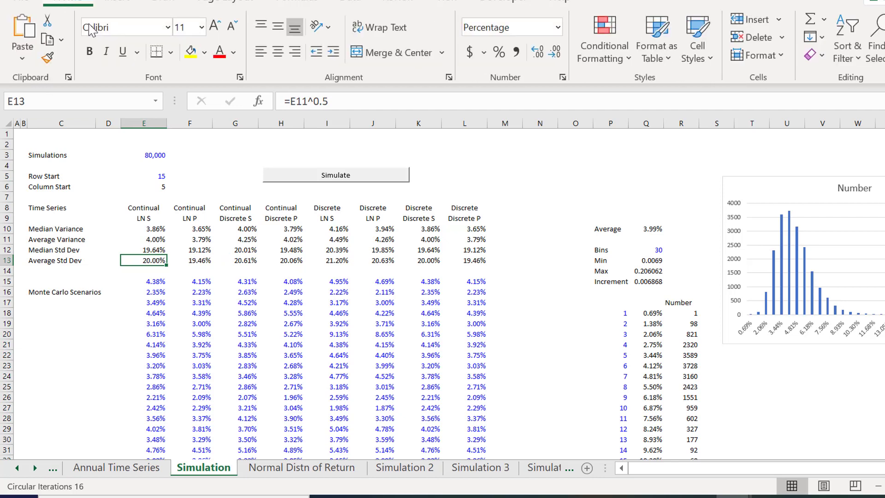
left_click(191, 52)
Highlight the Discrete Discrete S Average Std Dev in K13 with yellow fill.
key("Right")
key("Right")
key("Right")
key("Right")
key("Right")
key("Right")
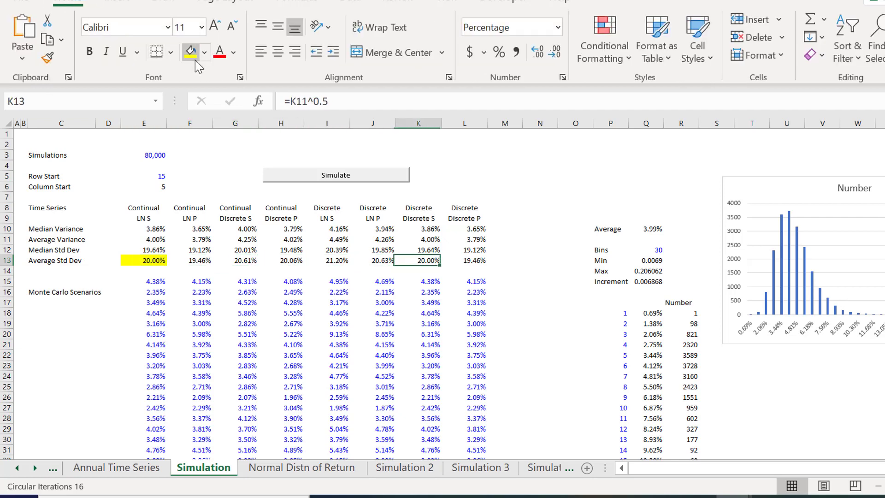
left_click(191, 52)
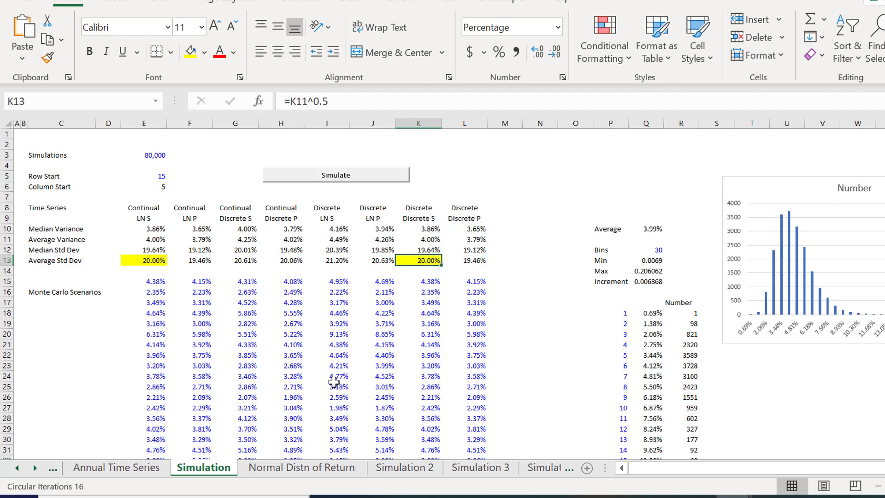
Review the Discrete Discrete S column's headings and summary results in column K.
left_click(434, 159)
key("Down")
key("Down")
key("Down")
key("Down")
key("Down")
key("Down")
key("Down")
key("Down")
key("Down")
key("Down")
key("Down")
key("Down")
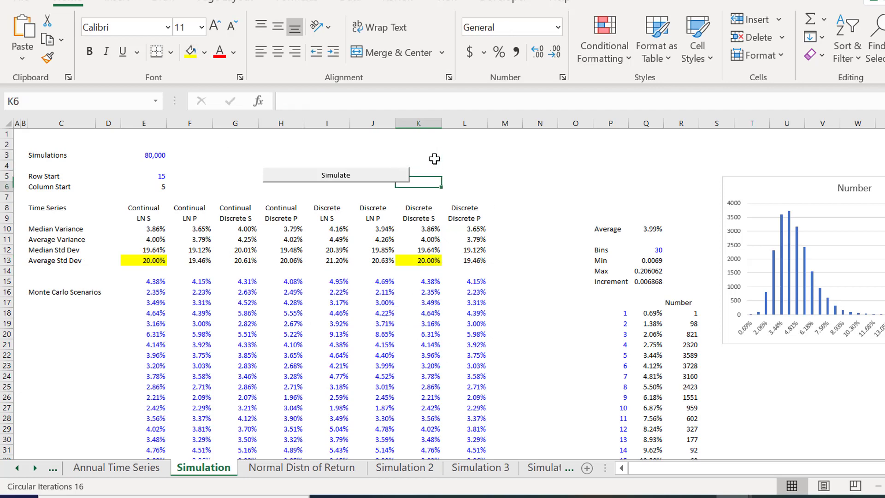
key("Up")
key("Up")
key("Up")
key("Up")
key("Up")
key("Up")
key("Up")
key("Up")
key("Up")
key("Up")
key("Up")
key("Up")
key("Up")
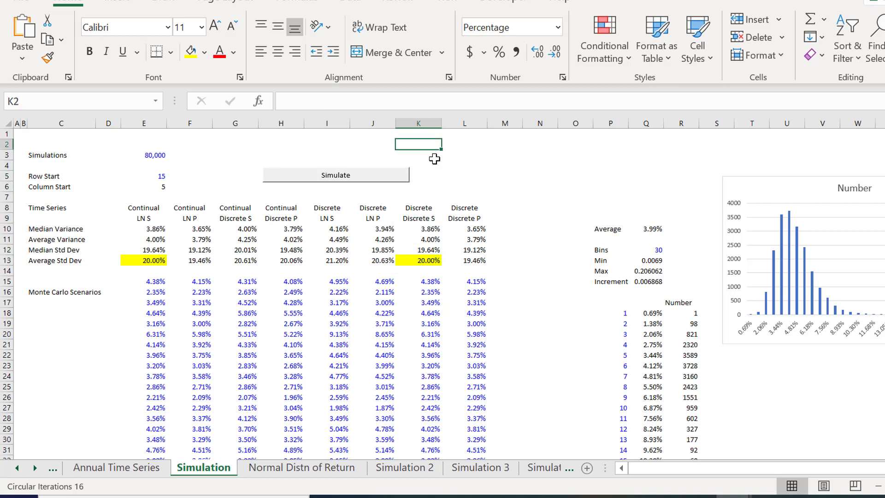
Enter the note "vol --> Pt/Pt-1-1" in K2 above the Discrete Discrete S column.
type("vol")
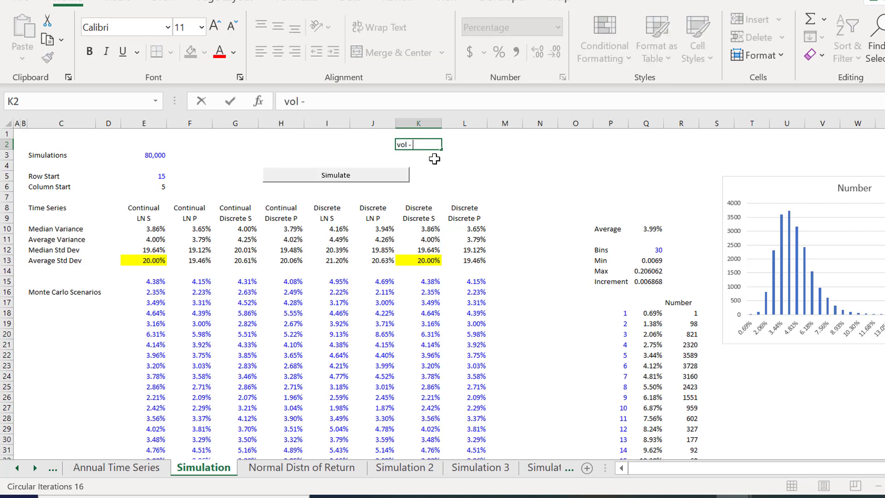
type(" -")
key("BackSpace")
type("-")
type("->")
type(" P1/")
key("BackSpace")
key("BackSpace")
type("5")
key("BackSpace")
type("t/")
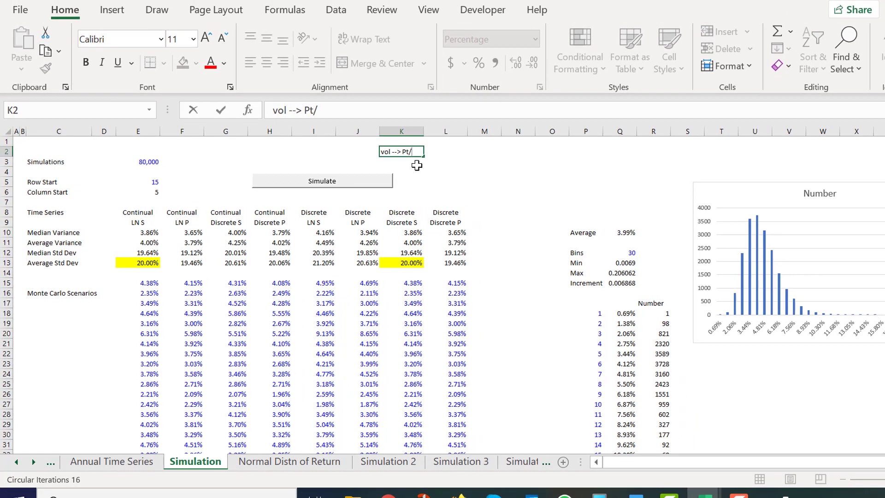
type("Pt-1-1")
key("Return")
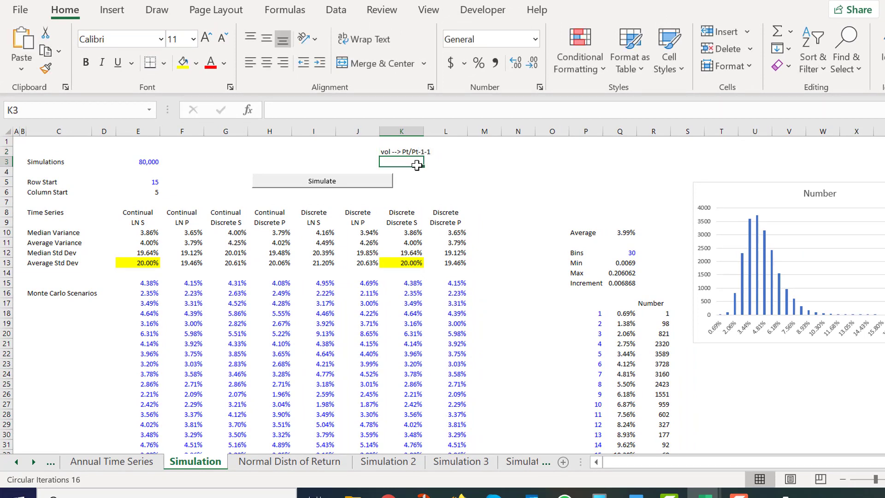
Copy the volatility note from K2 to G2 above the continual columns.
key("Up")
key("ctrl+c")
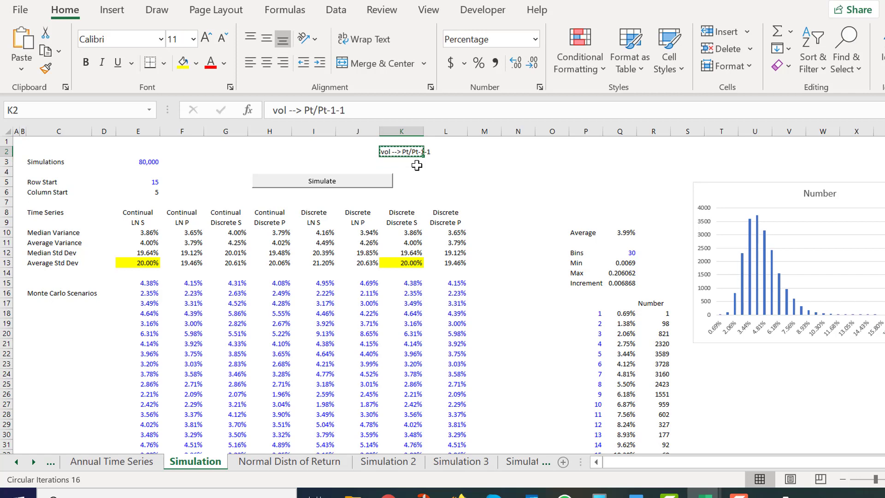
key("Left")
key("Left")
key("Left")
key("Left")
key("Left")
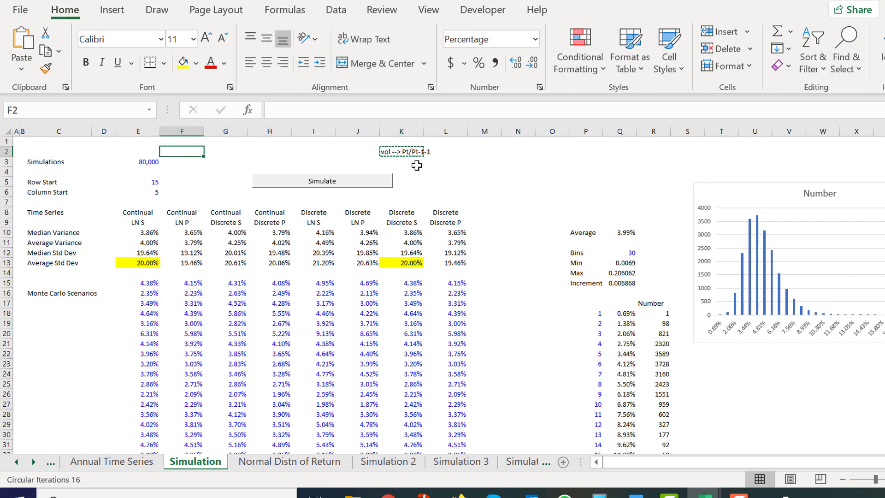
key("Right")
key("Right")
key("Left")
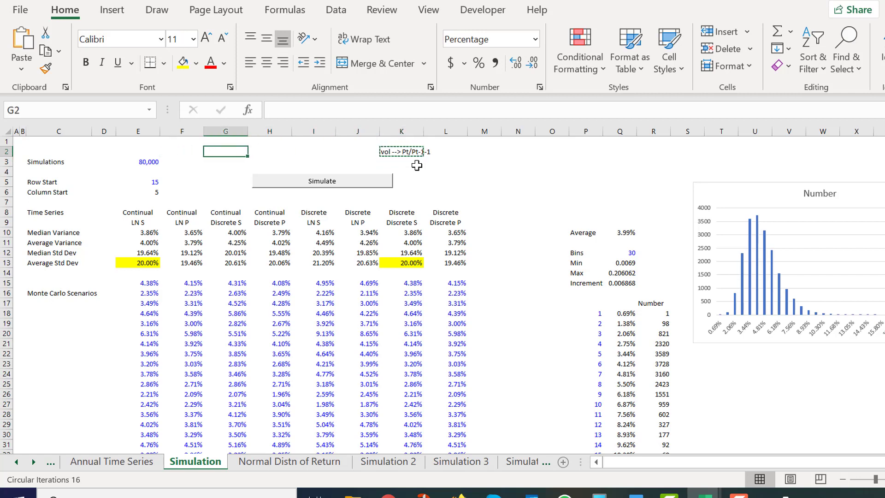
key("ctrl+v")
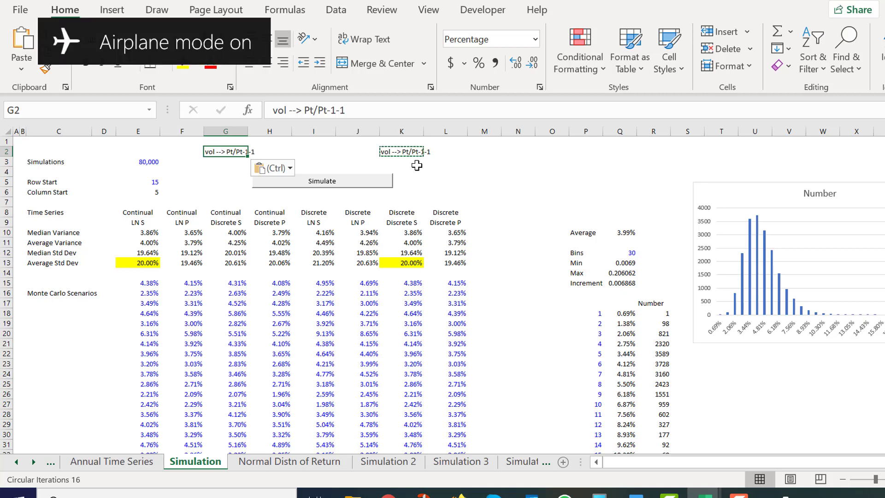
Change the note in G2 to "vol --> LN(Pt/Pt-1)".
key("F2")
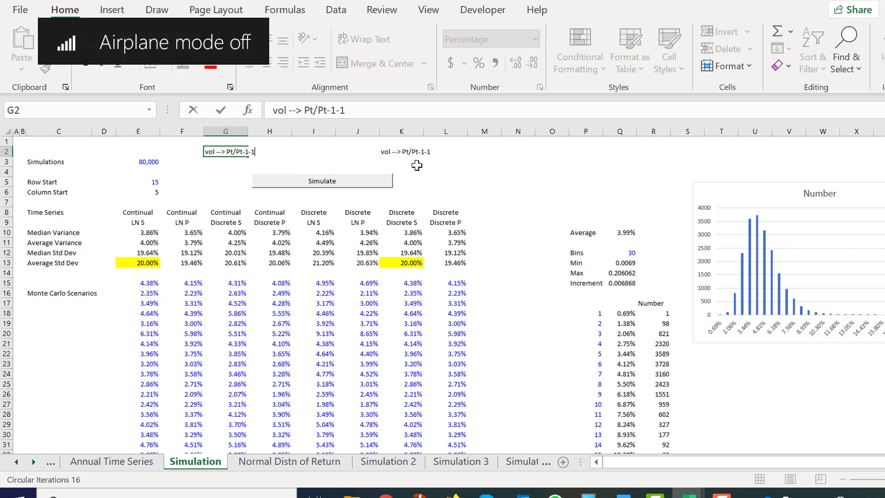
key("BackSpace")
key("BackSpace")
key("BackSpace")
key("BackSpace")
key("BackSpace")
key("BackSpace")
key("BackSpace")
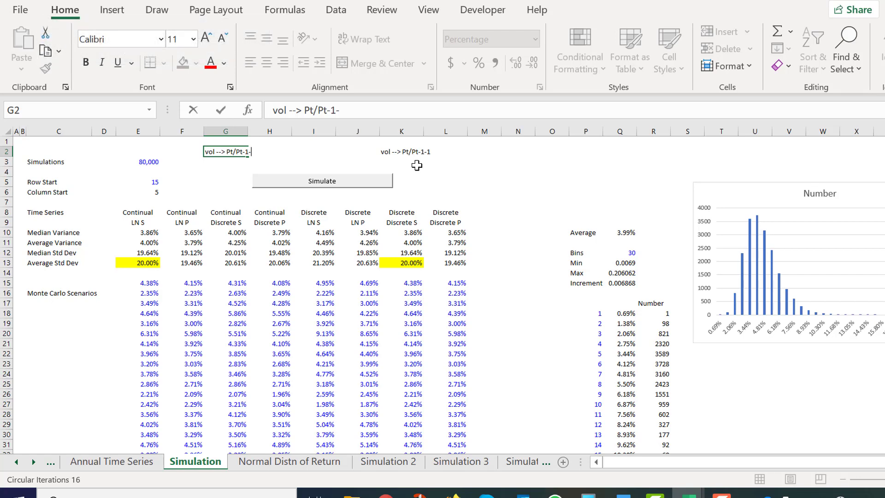
key("BackSpace")
key("BackSpace")
type("N")
key("BackSpace")
type("LN(Pt/Pt-1)")
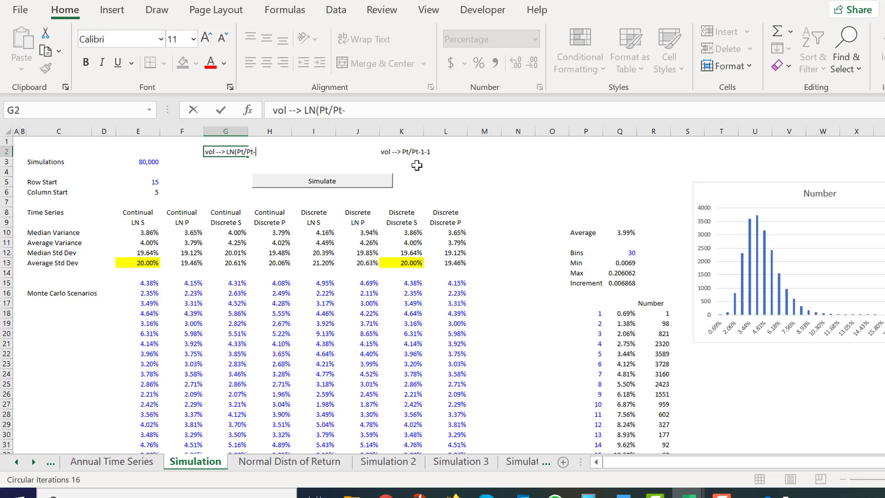
key("Return")
key("Down")
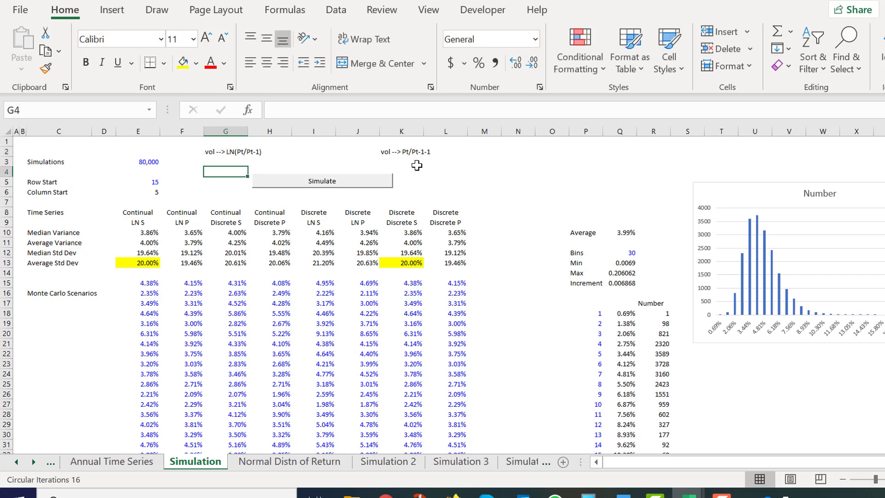
key("Up")
key("Up")
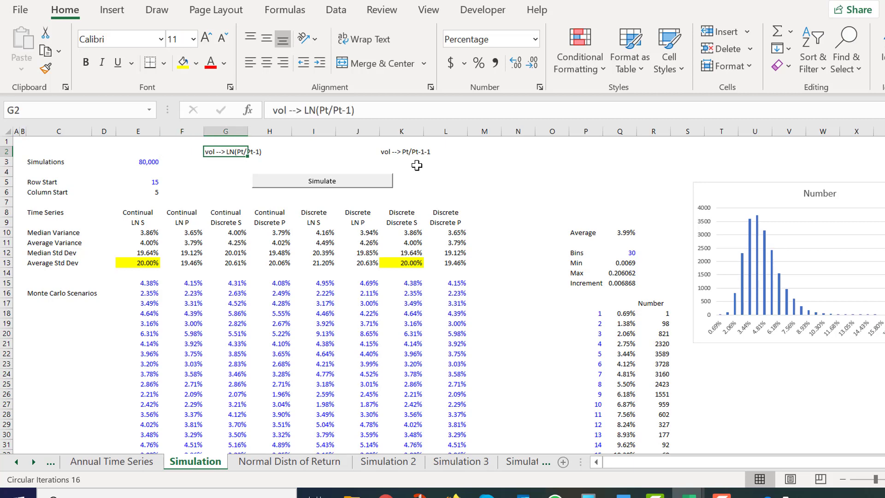
Examine the volatility outputs and time series equations on the Annual Time Series sheet against the Simulation sheet.
key("ctrl+Page_Up")
scroll(416, 165, "up", 5)
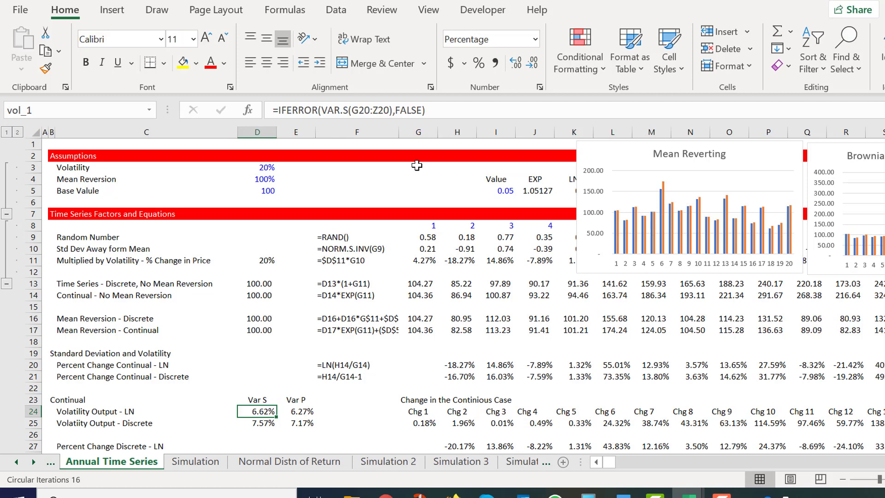
key("ctrl+Page_Down")
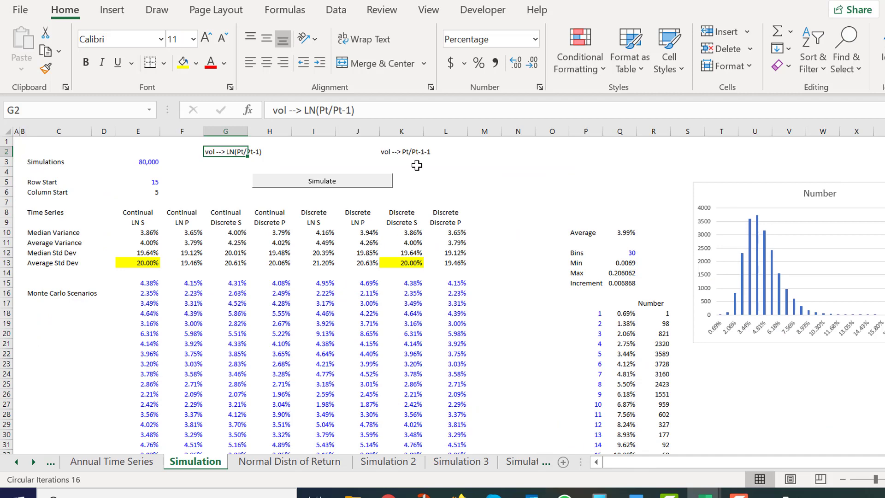
key("ctrl+Page_Up")
key("Up")
key("Up")
key("Up")
key("Up")
key("Up")
key("Up")
key("Up")
key("Up")
key("Up")
key("Up")
key("Up")
key("Up")
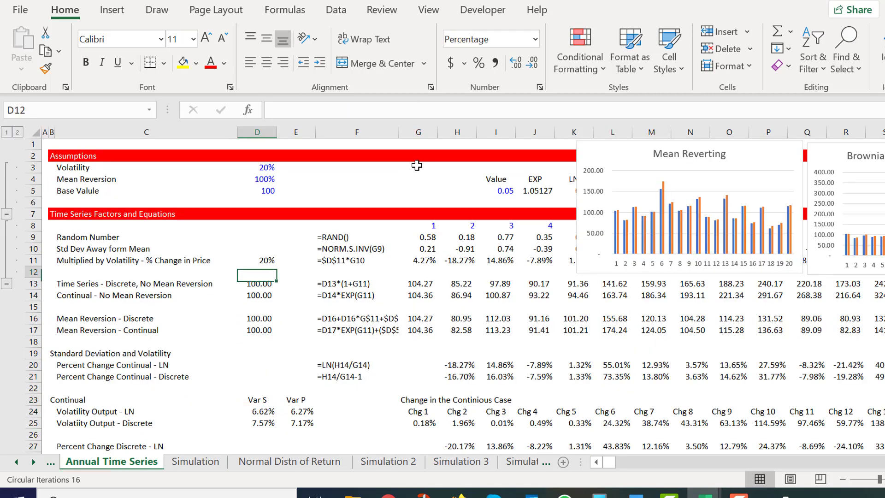
Check the EXP formulas of the Continual - No Mean Reversion series in G14:I14.
key("Down")
key("Right")
key("Right")
key("Right")
key("Right")
key("Down")
key("Left")
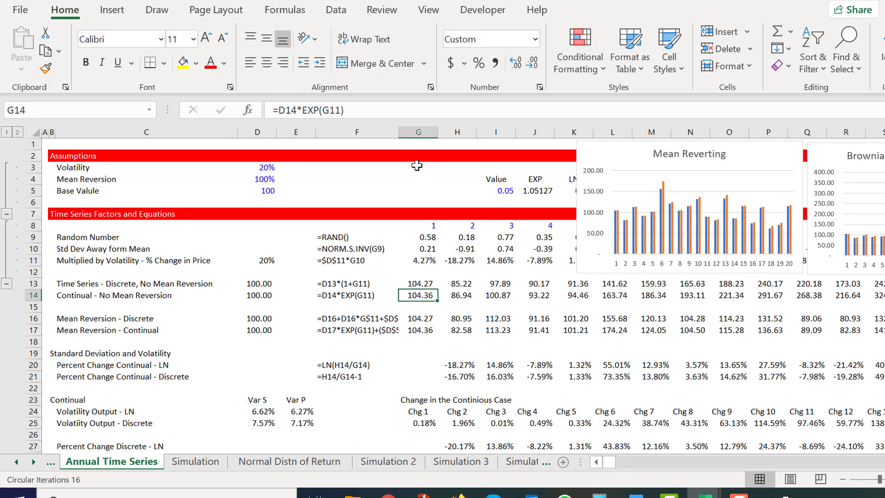
key("F2")
key("Tab")
key("F2")
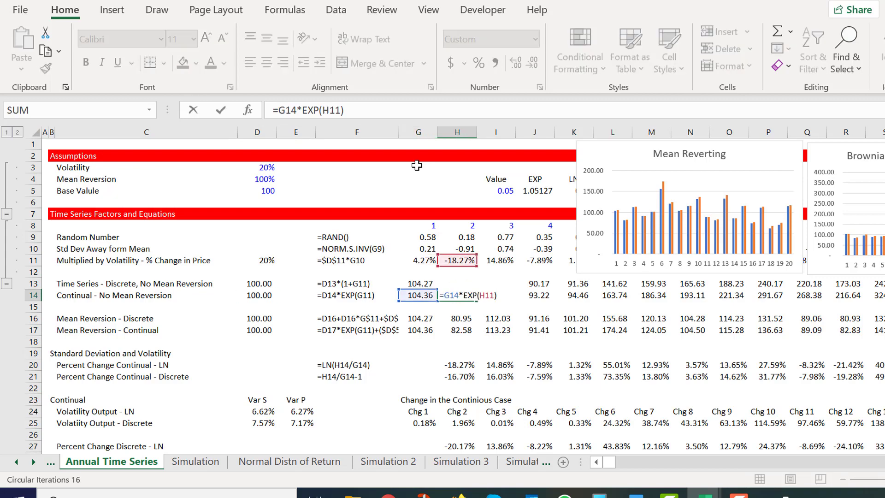
key("Escape")
key("Right")
key("F2")
key("Escape")
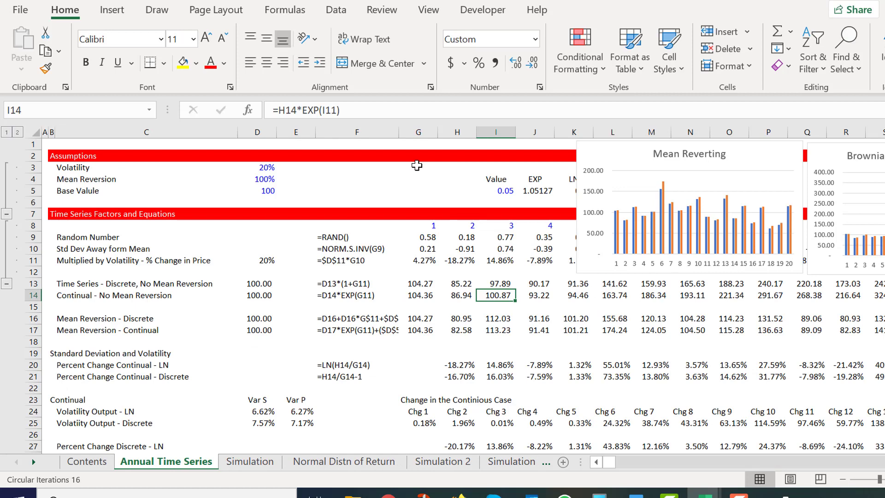
Revisit the LN volatility note in G2 on the Simulation sheet.
key("ctrl+Page_Down")
key("Right")
key("Right")
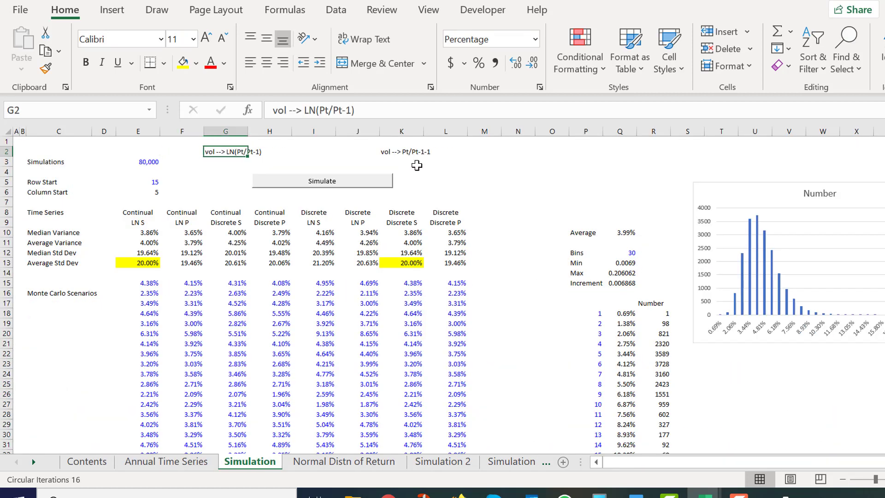
key("F2")
key("Tab")
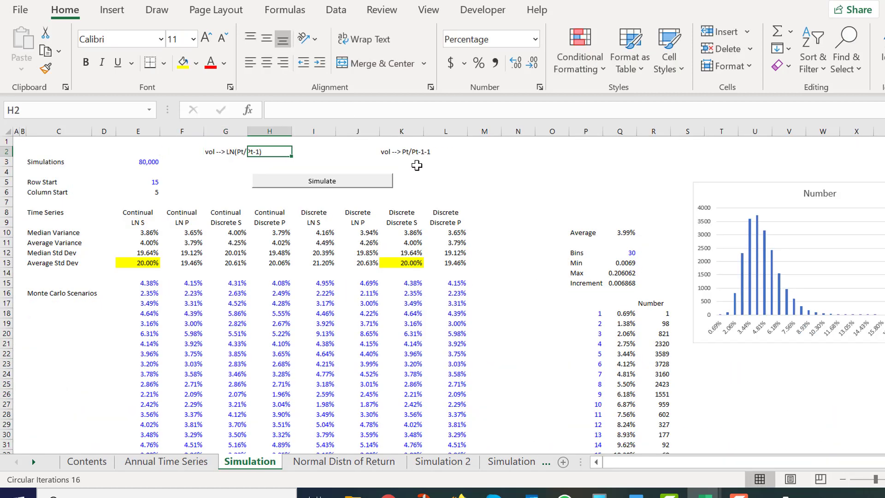
Check the Discrete, No Mean Reversion formula in I13 on the Annual Time Series sheet.
key("ctrl+Page_Up")
key("Up")
key("F2")
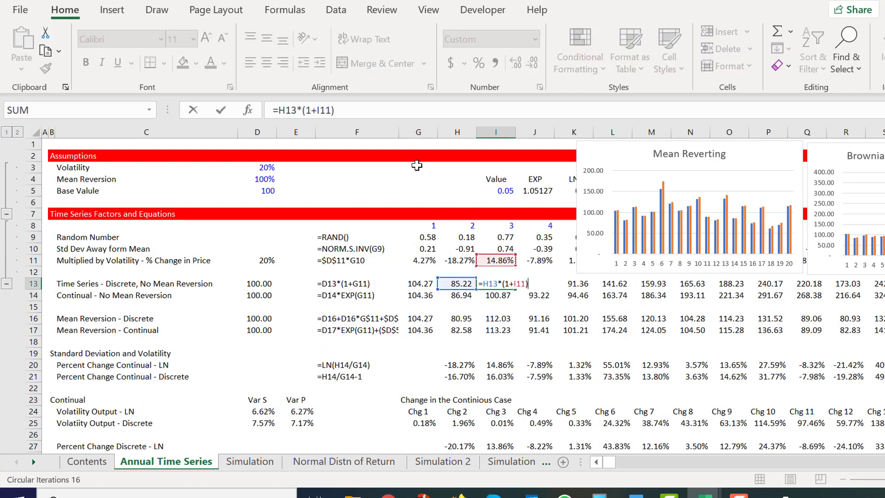
key("Escape")
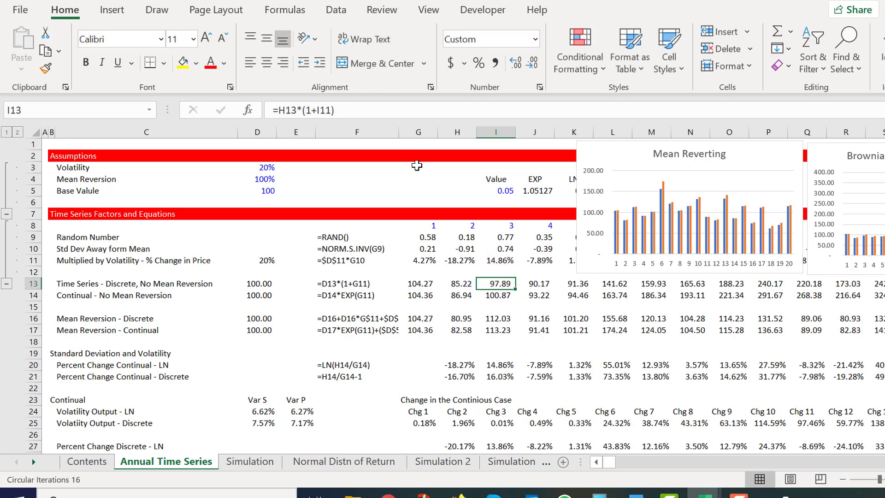
Revisit the discrete volatility note in K2 on the Simulation sheet.
key("ctrl+Page_Down")
key("Right")
key("Right")
key("Right")
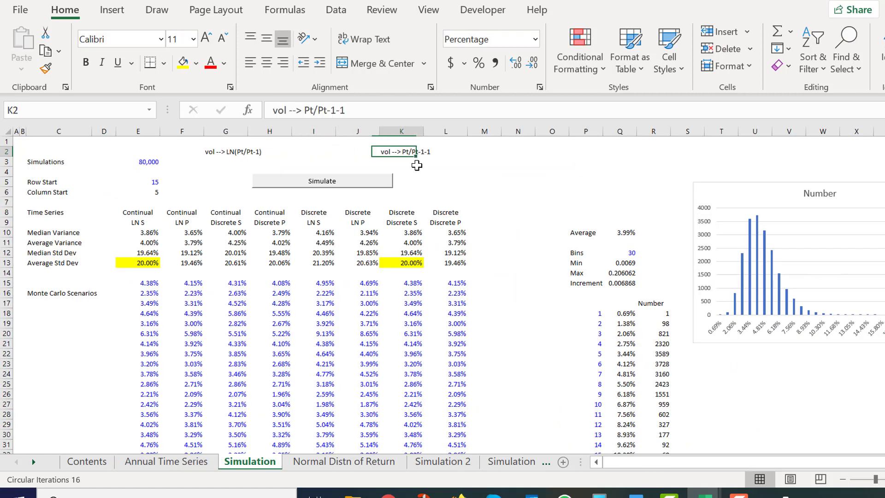
key("F2")
key("Escape")
Review the variance and median standard deviation of the Discrete Discrete S column in K10:K12.
key("Down")
key("Down")
key("Down")
key("Down")
key("Down")
key("Down")
key("Down")
key("Down")
key("Down")
key("Down")
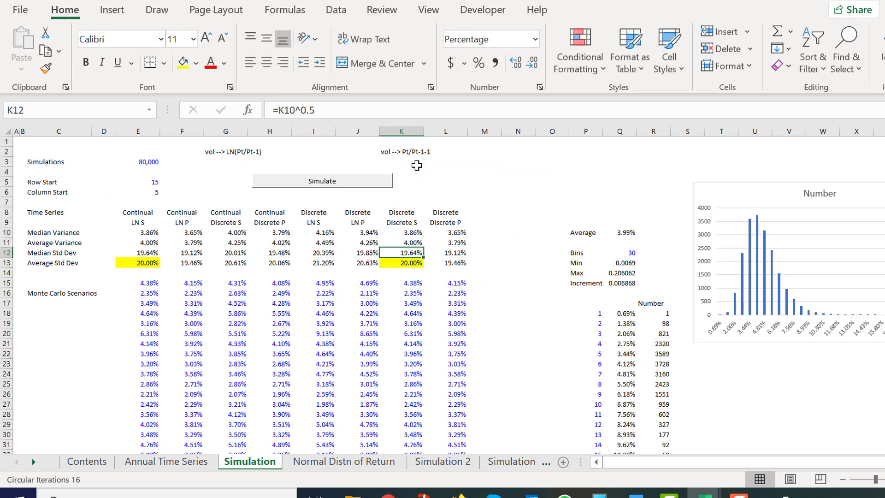
Compare the Average Std Dev results across row 13, back to Continual LN S in E13.
key("Left")
key("Down")
key("Left")
key("Left")
key("Left")
key("Left")
key("Left")
key("Left")
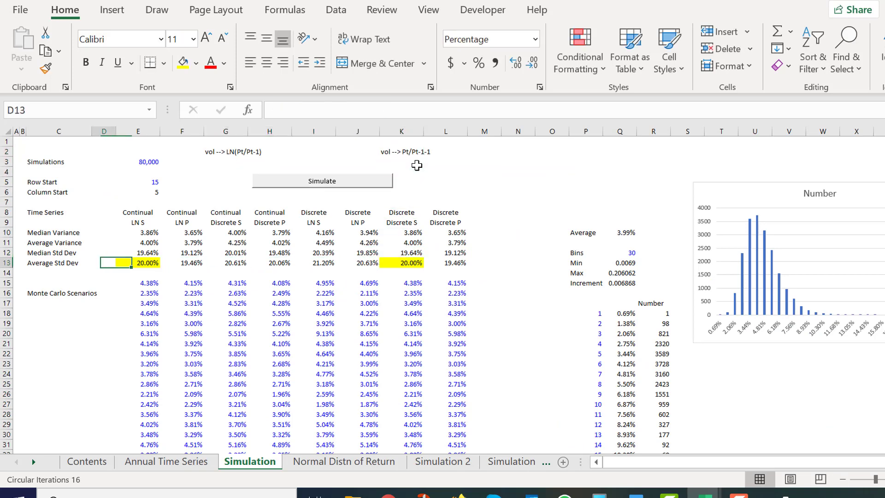
key("Left")
key("Left")
key("Left")
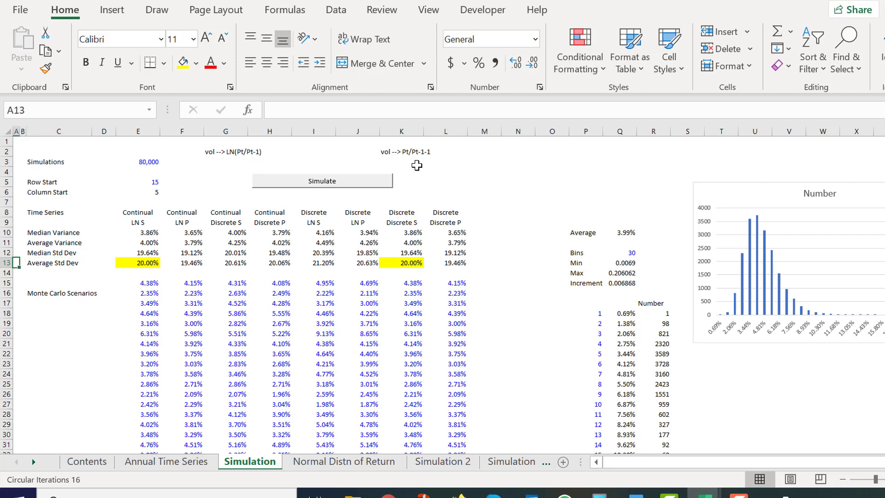
Inspect the first bin in Q18 and the FREQUENCY array formulas in R18:R19.
left_click(637, 324)
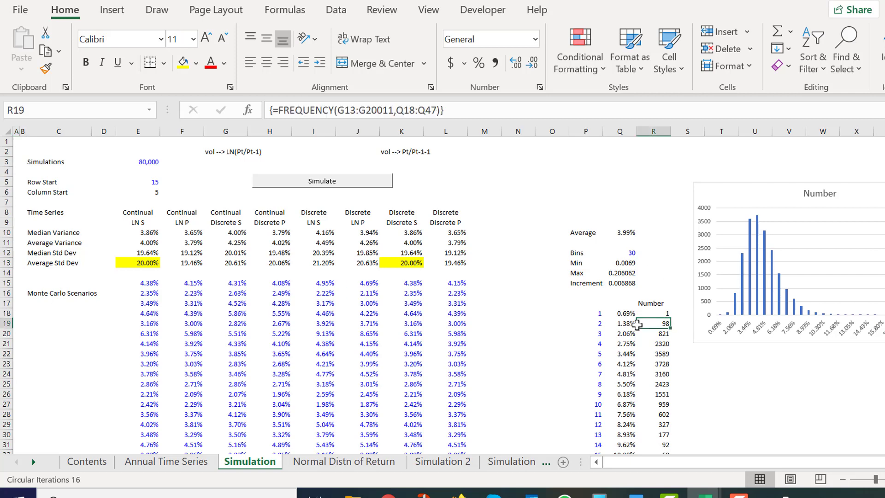
key("Left")
key("Up")
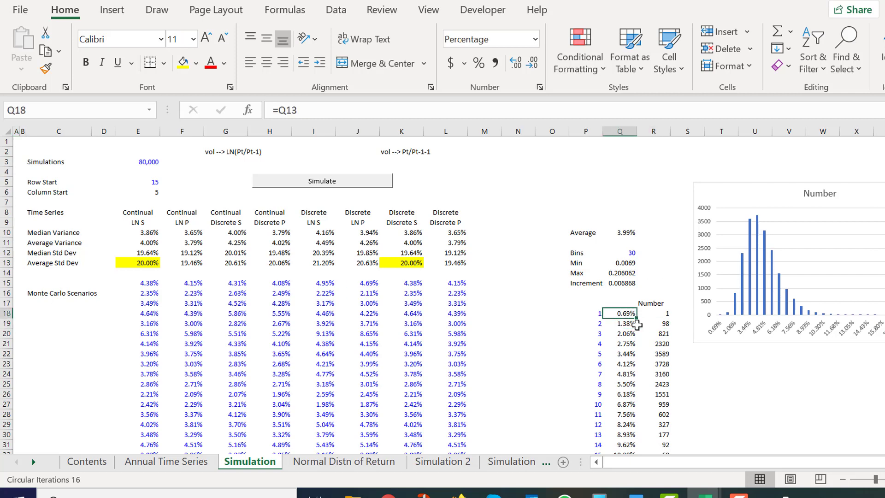
key("Left")
key("Right")
key("Right")
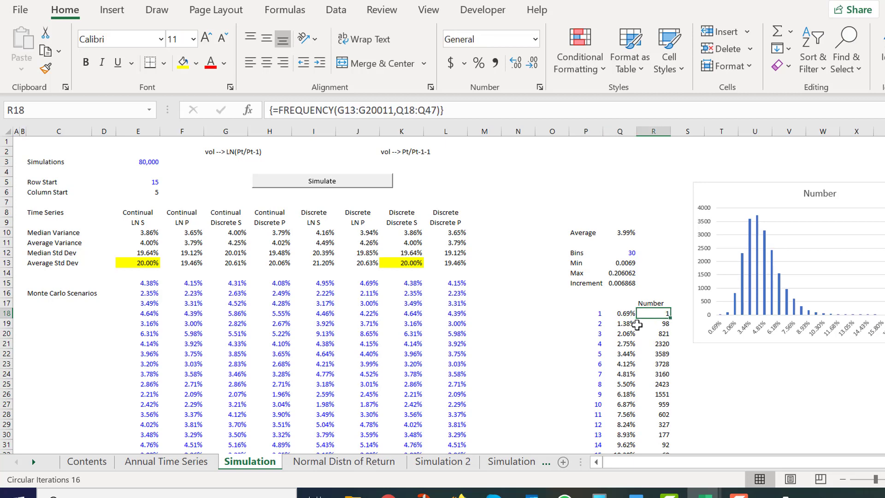
key("ctrl+shift+Down")
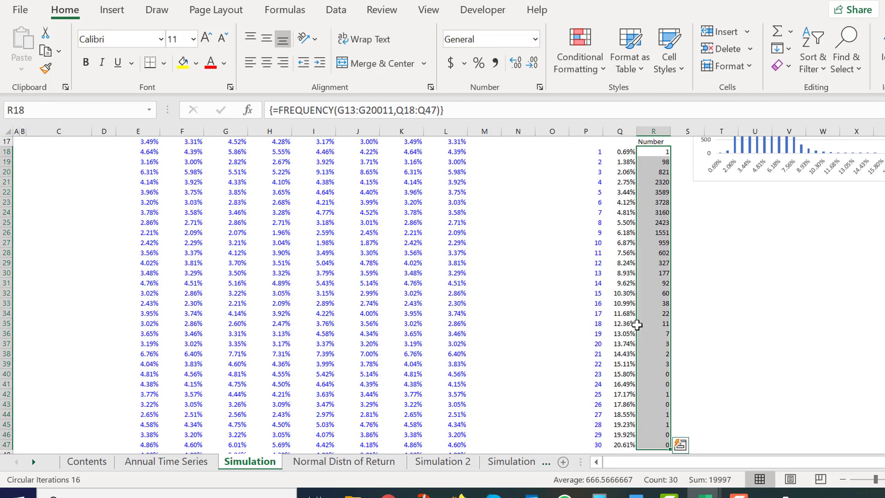
key("F2")
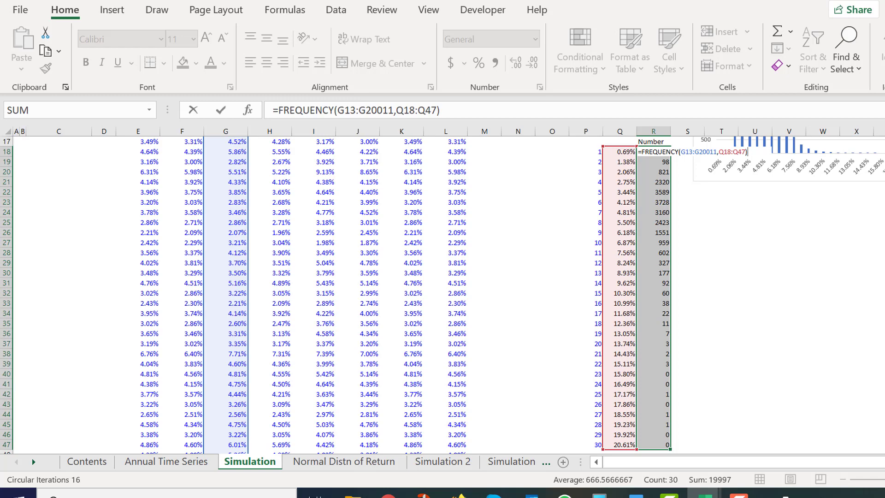
scroll(241, 224, "up", 3)
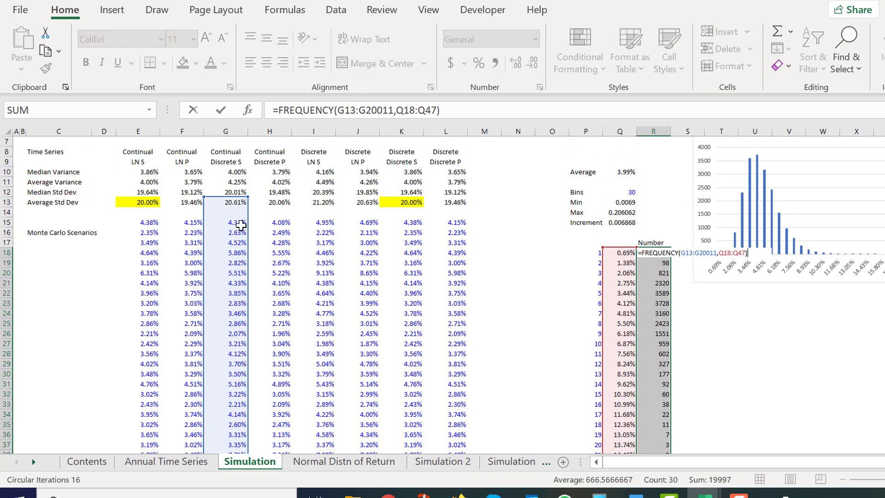
left_click_drag(224, 203, 158, 222)
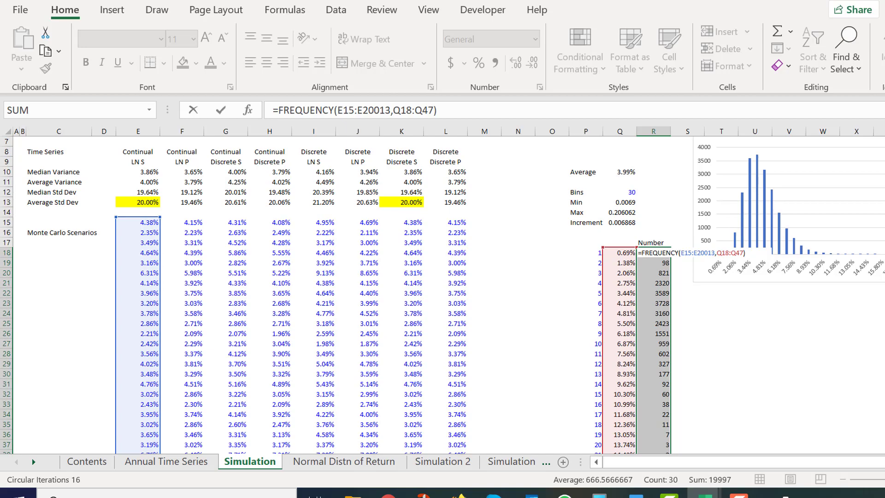
scroll(442, 291, "down", 20)
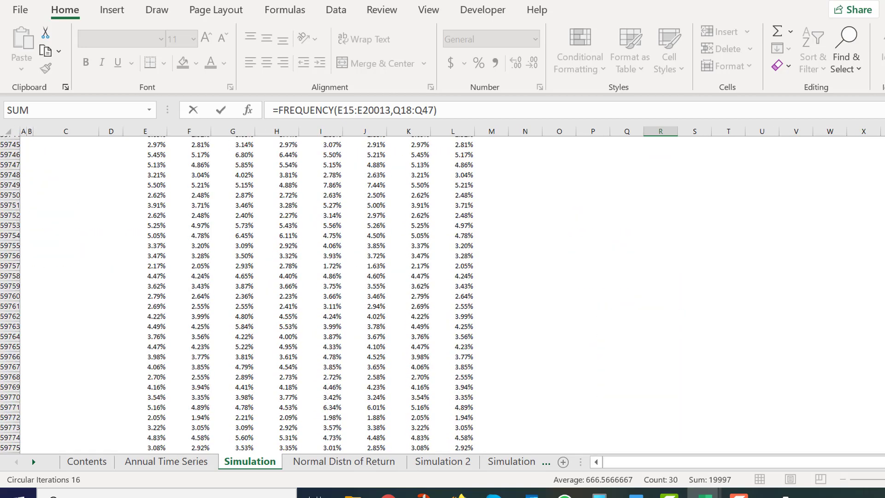
scroll(442, 291, "up", 20)
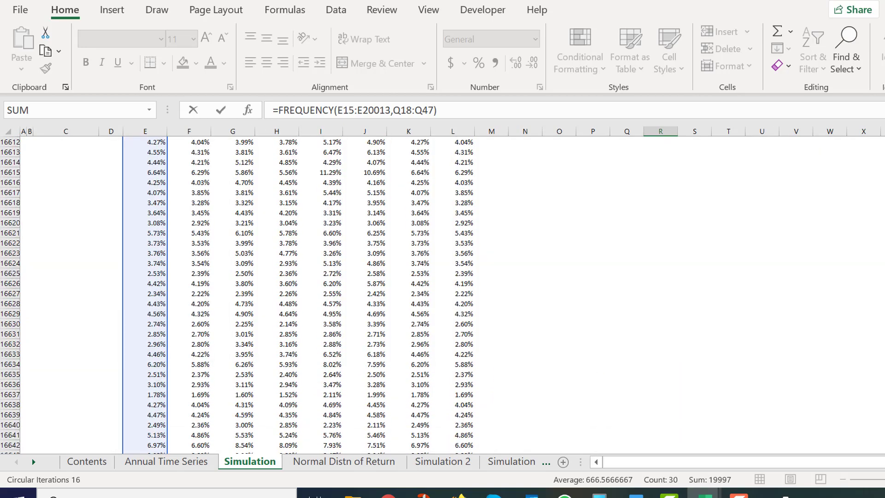
key("ctrl+shift+Return")
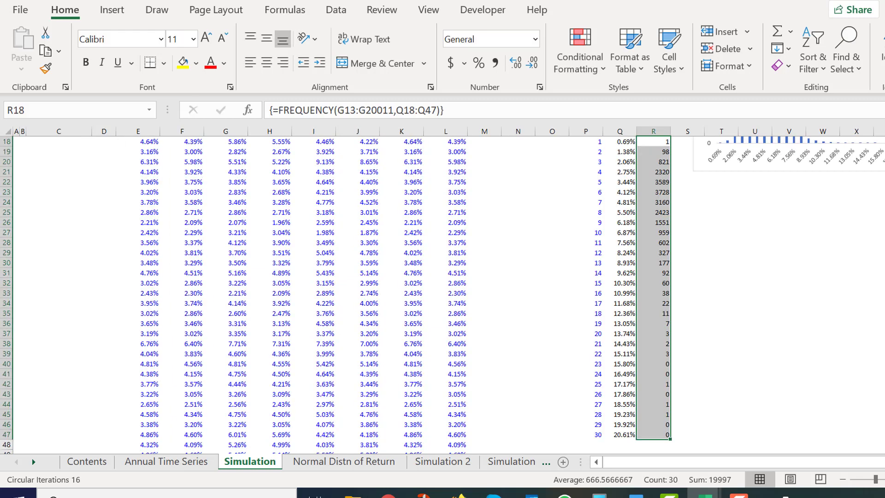
Start a new FREQUENCY formula across R18:R47, using the Continual LN S results in E15:E80015 as its data array.
key("Up")
key("Up")
key("Down")
key("Down")
key("ctrl+shift+Down")
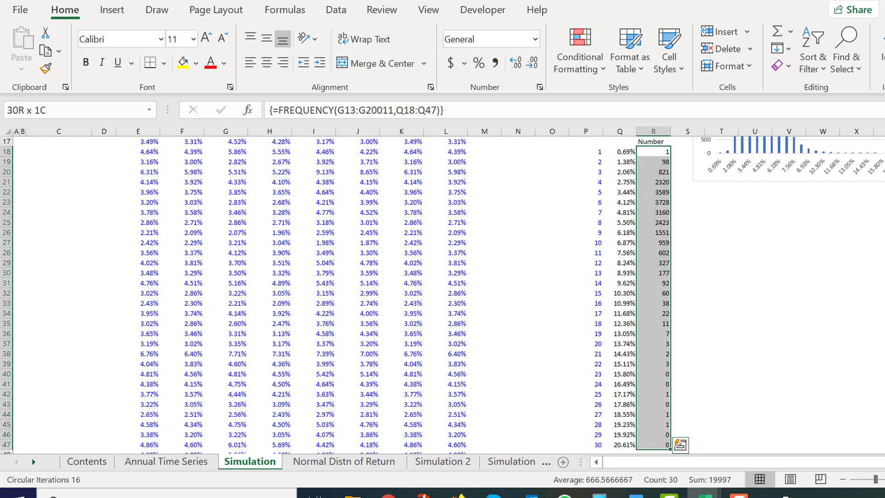
type("=fe")
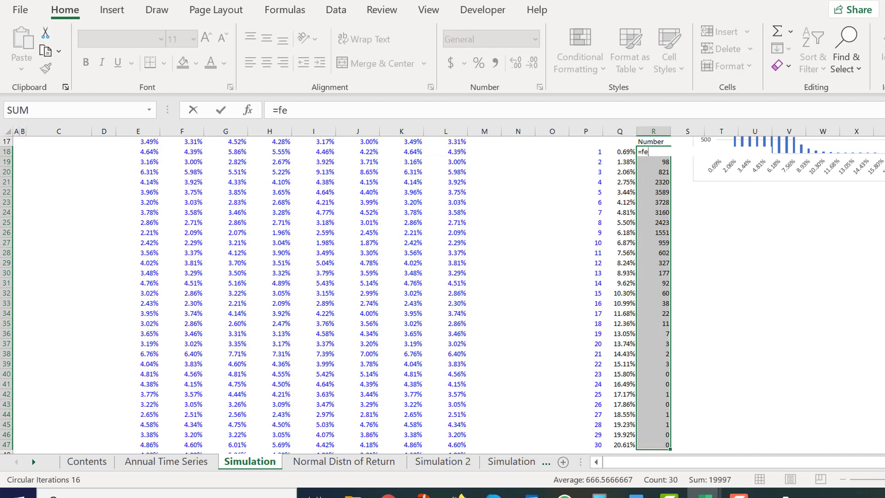
key("BackSpace")
type("r")
key("Tab")
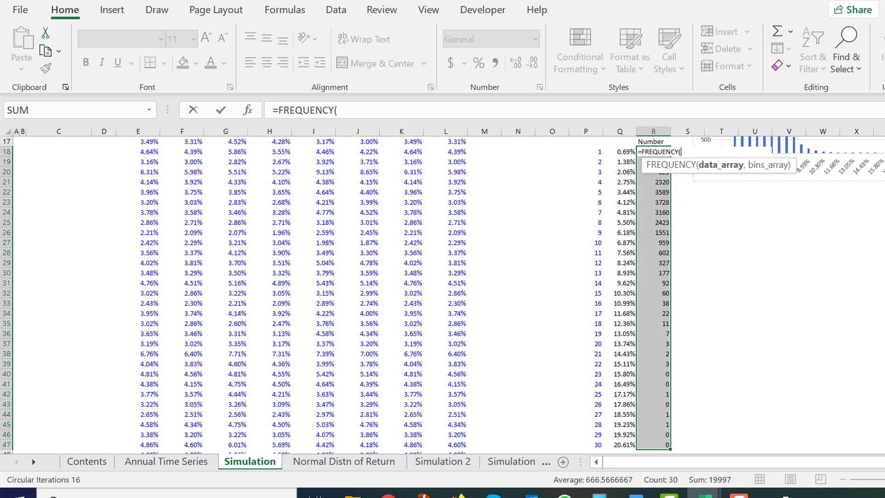
key("Left")
key("Left")
key("Left")
key("Left")
key("ctrl+Left")
key("ctrl+Left")
key("Left")
key("Up")
key("Up")
key("Up")
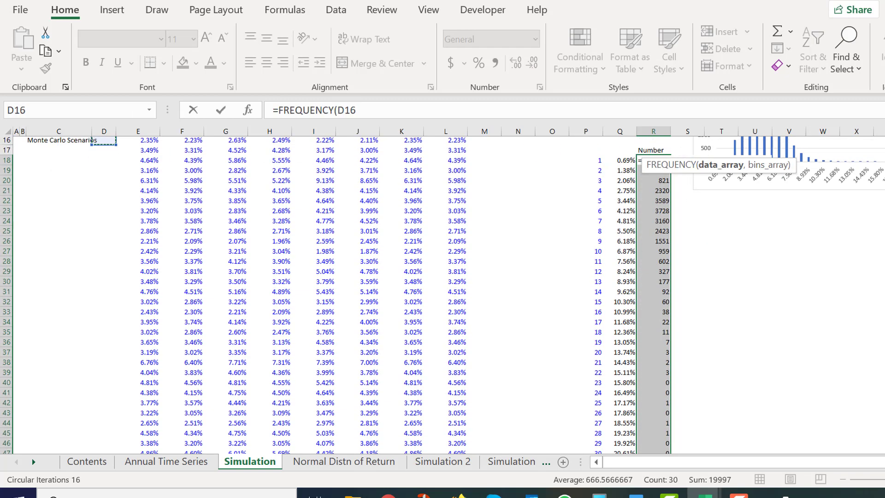
key("Up")
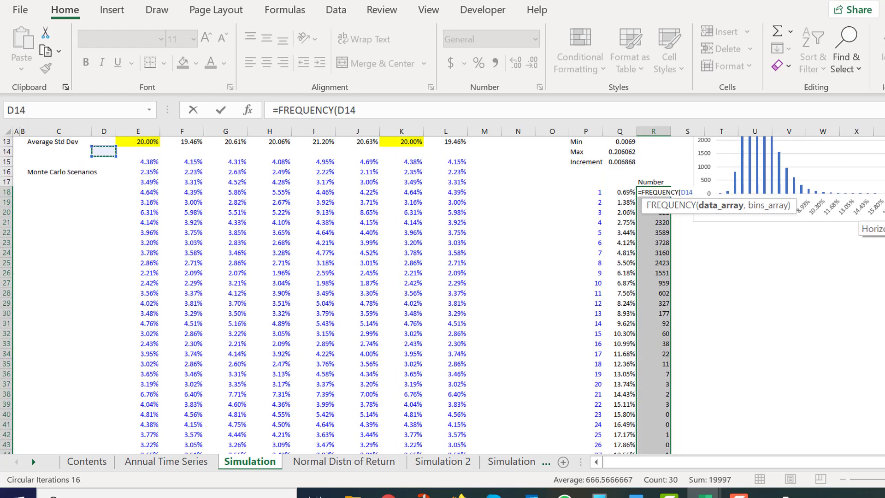
key("Down")
key("Right")
key("ctrl+shift+Down")
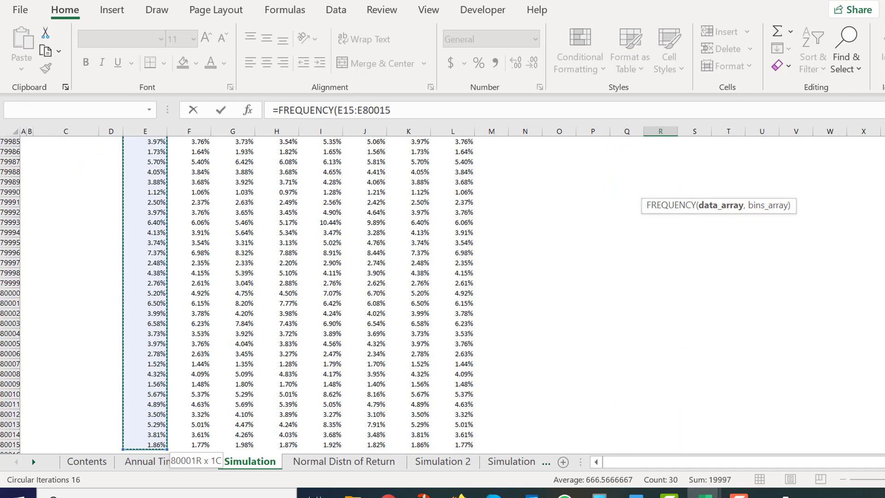
Complete the FREQUENCY formula with Q18:Q47 as the bins array and enter it as an array formula in R18:R47.
type(",")
key("Up")
key("Up")
key("Up")
key("Up")
key("Up")
key("Up")
key("Up")
key("Up")
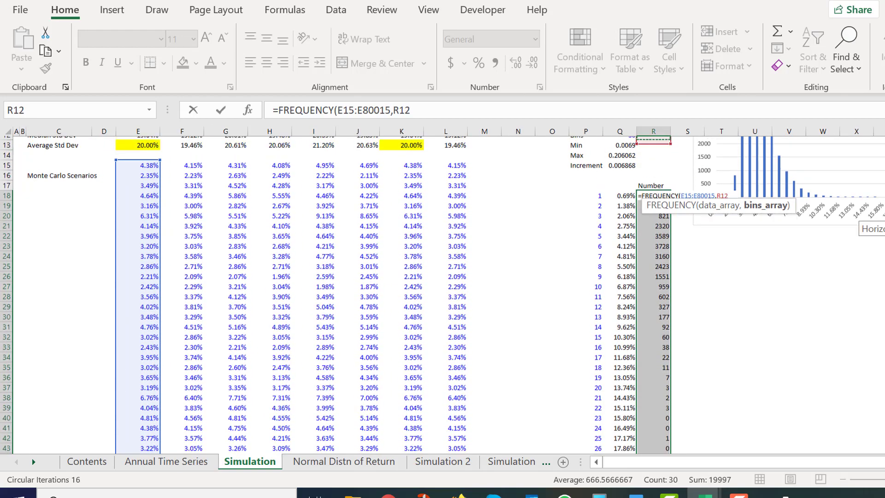
key("Left")
key("Left")
key("Down")
key("Down")
key("Down")
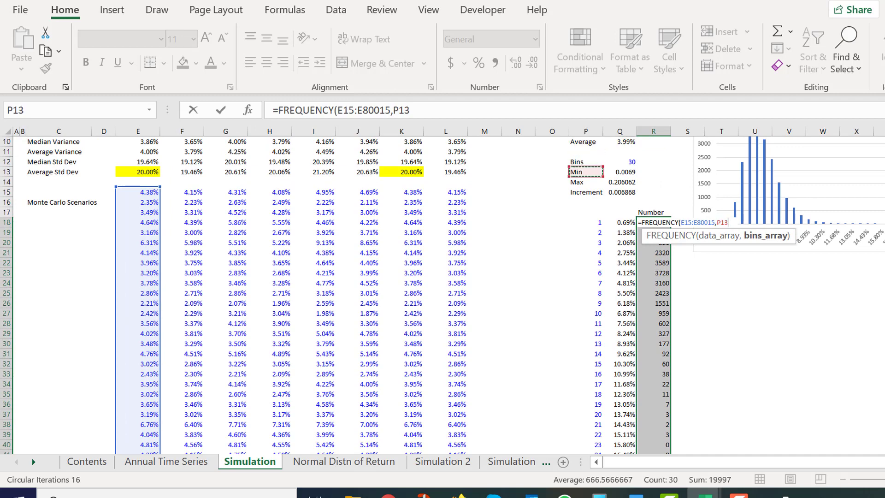
key("Right")
key("Up")
key("Up")
key("Up")
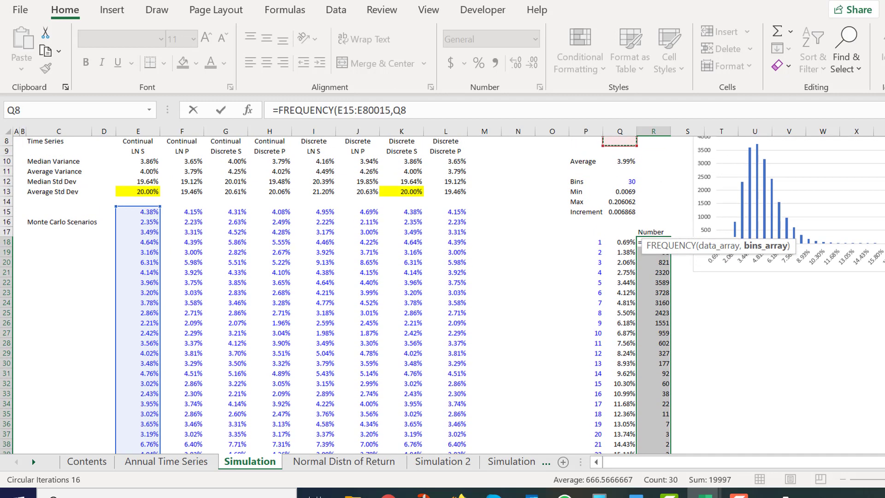
key("Down")
key("Down")
key("Down")
key("Down")
key("Down")
key("Down")
key("Down")
key("Down")
key("Down")
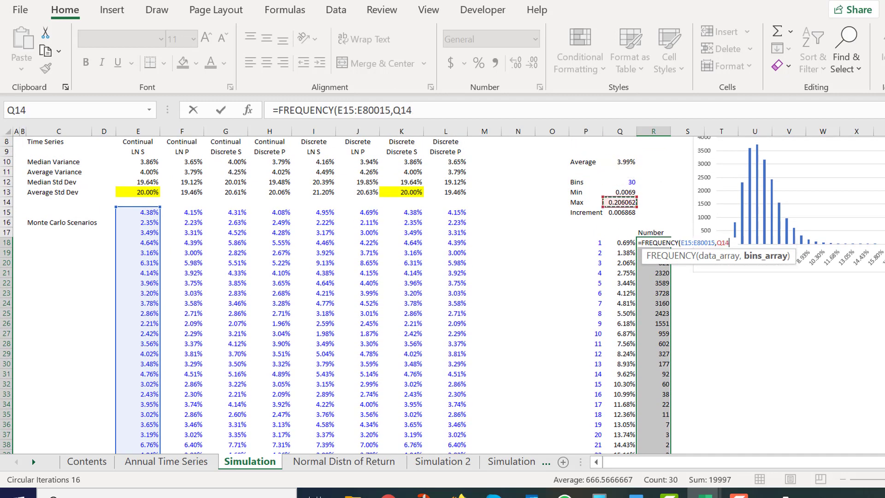
key("Down")
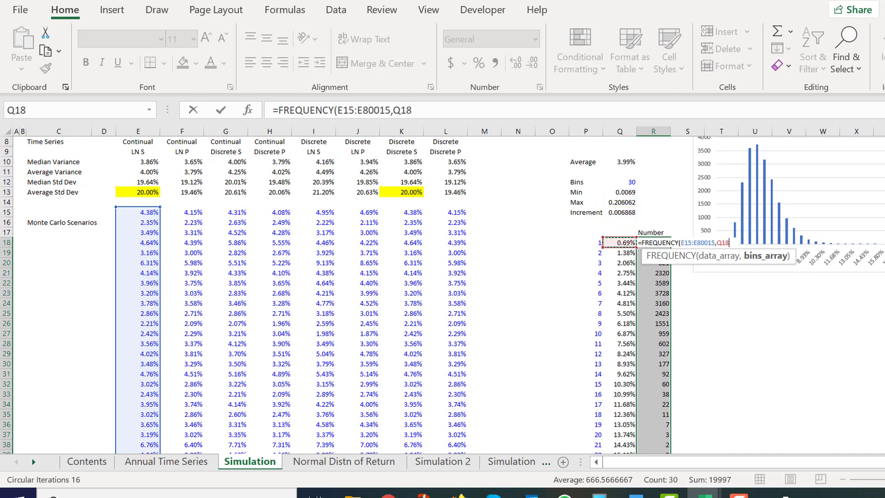
key("ctrl+shift+Down")
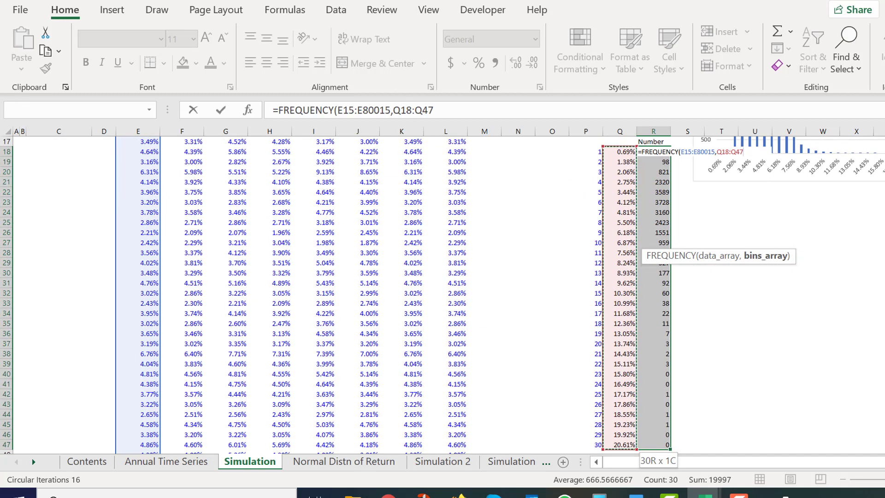
key("ctrl+shift+Return")
Review the recalculated frequency chart and inspect the Max formula in Q14 above the bin table.
key("Up")
key("Up")
key("Up")
key("Up")
key("Up")
key("Up")
key("Up")
key("Up")
key("Up")
key("Up")
key("Up")
key("Up")
key("Up")
key("Up")
key("Up")
key("Up")
key("Up")
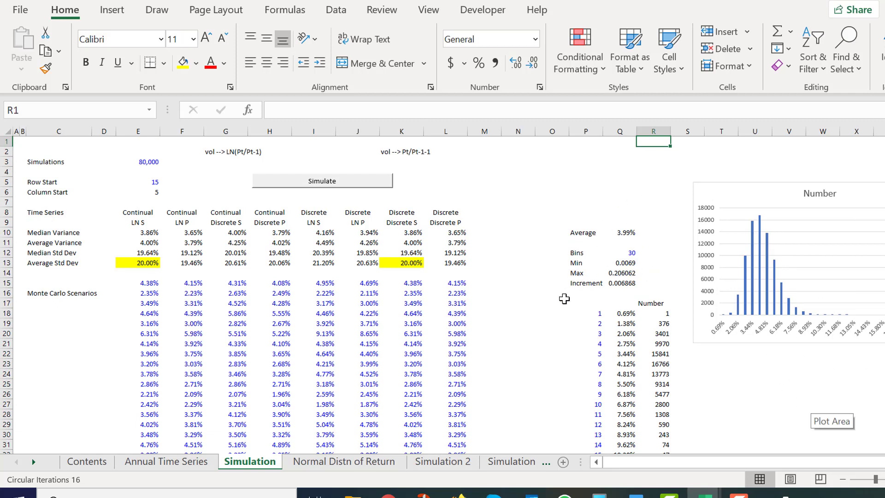
left_click(620, 273)
left_click_drag(589, 327, 620, 369)
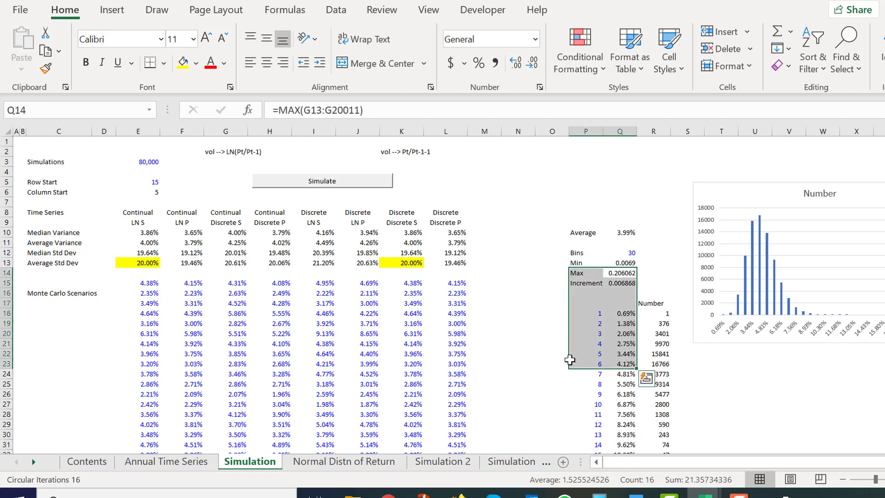
left_click(586, 293)
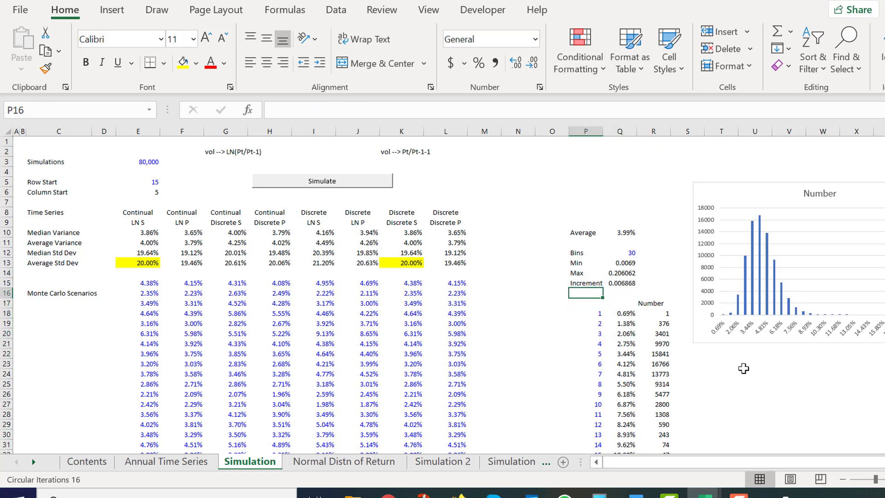
left_click(743, 368)
key("Left")
key("Left")
key("Left")
key("Left")
key("Left")
key("Left")
key("Left")
key("Left")
key("Left")
key("Left")
key("Left")
key("Left")
key("Left")
key("Left")
key("Left")
key("Left")
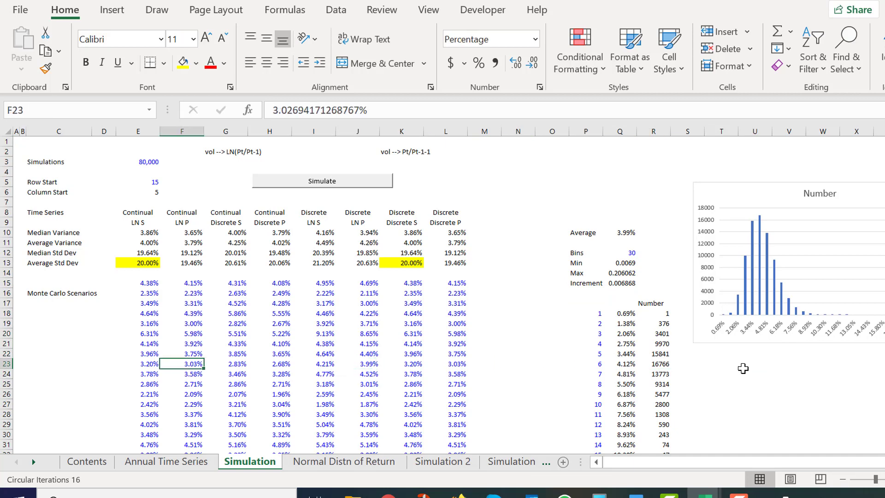
key("Right")
key("Right")
key("Right")
key("Right")
key("Right")
key("Right")
key("Right")
key("Right")
key("Right")
key("Right")
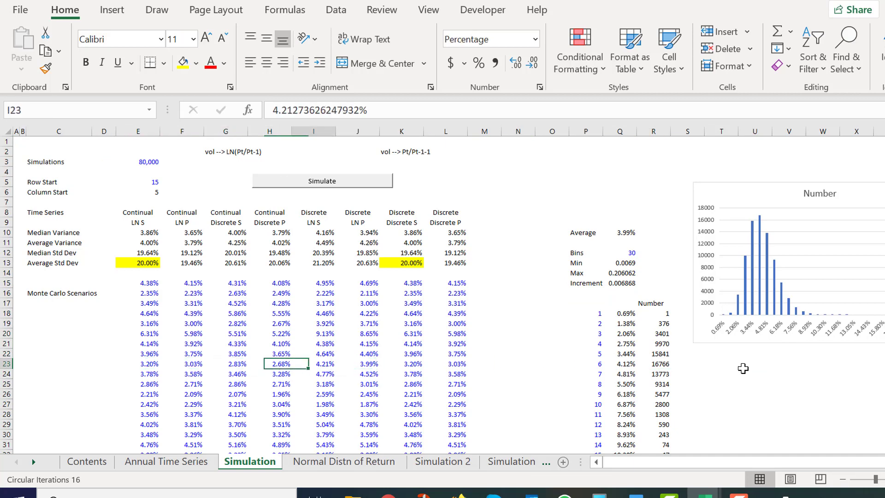
key("Right")
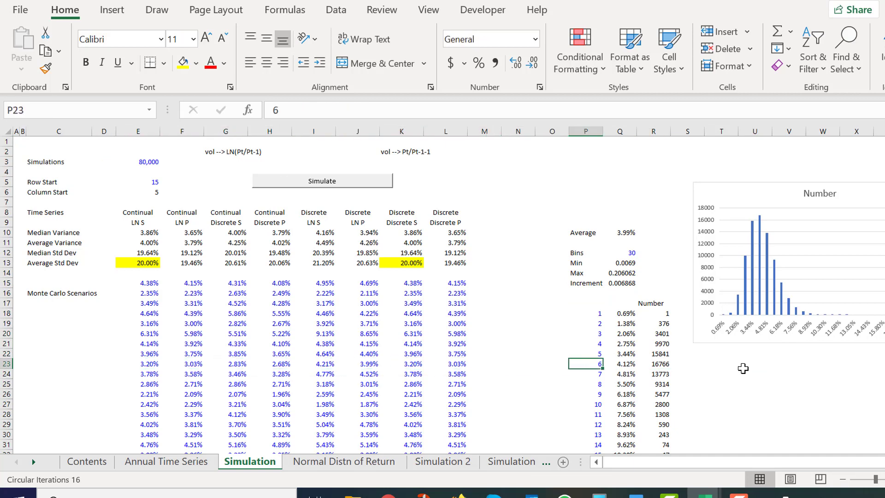
key("Left")
key("Left")
key("Left")
key("Left")
key("Left")
key("Left")
key("Left")
key("Left")
key("Left")
key("Left")
key("Left")
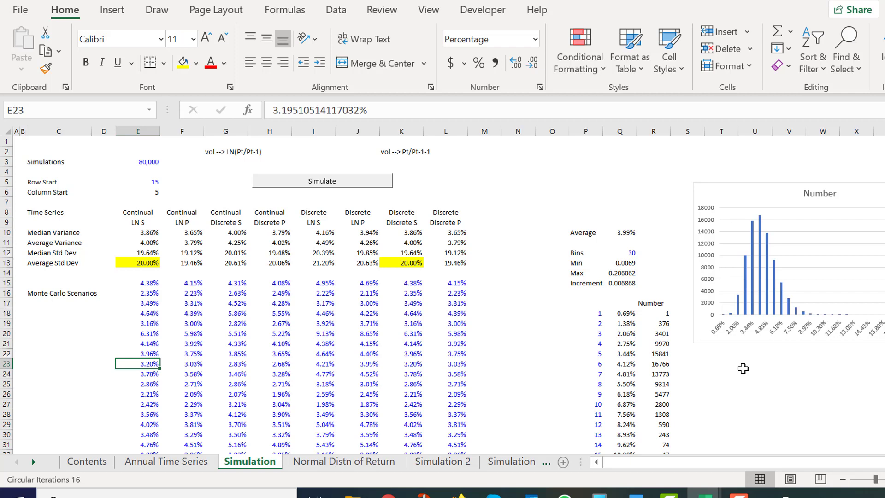
Save the workbook and look through the Normal Distn of Return and Simulation 2 sheets.
key("ctrl+s")
key("ctrl+Page_Down")
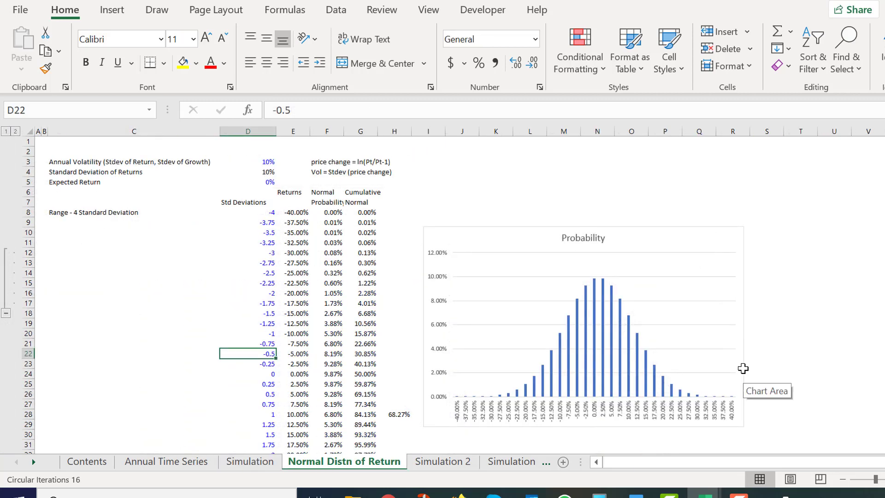
key("ctrl+Page_Down")
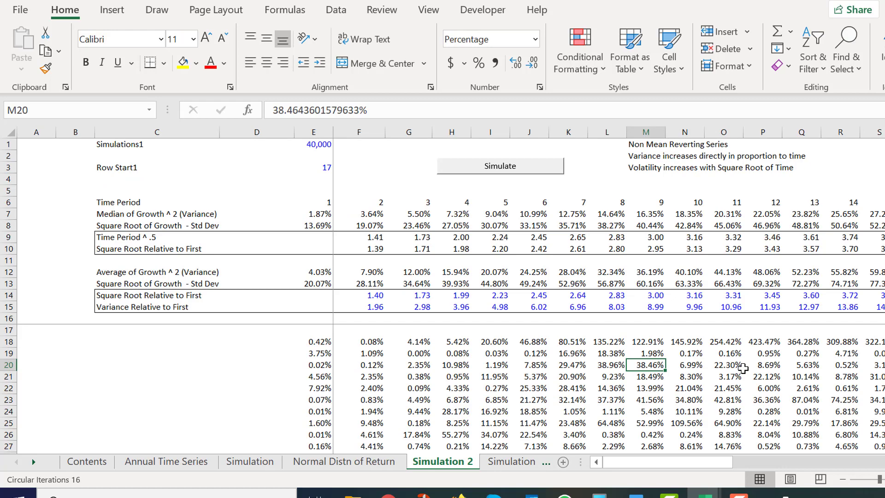
Go back to the Annual Time Series sheet and review the volatility and percent change rows down column H.
key("ctrl+Page_Up")
key("ctrl+Page_Up")
key("ctrl+Page_Up")
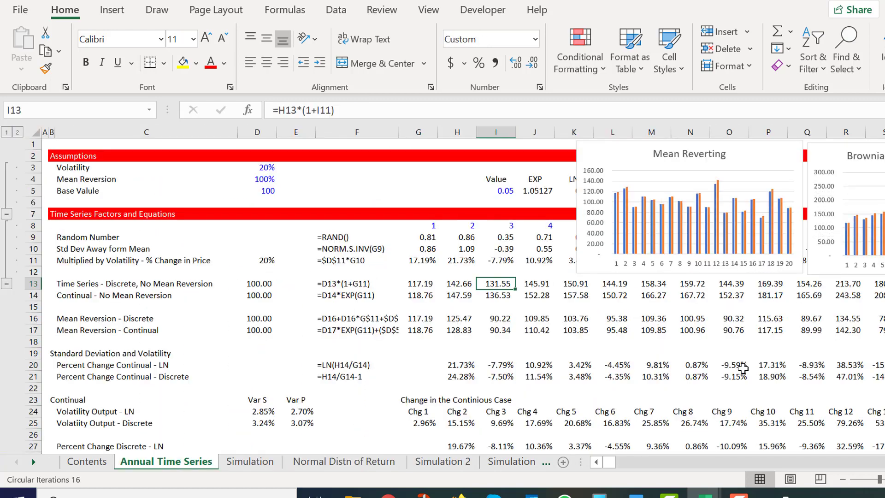
key("Left")
key("Down")
key("Down")
key("Down")
key("Down")
key("Down")
key("Down")
key("Down")
key("Down")
key("Down")
key("Down")
key("Down")
key("Down")
key("Down")
key("Down")
key("Down")
key("Down")
key("Down")
key("Down")
key("Down")
key("Down")
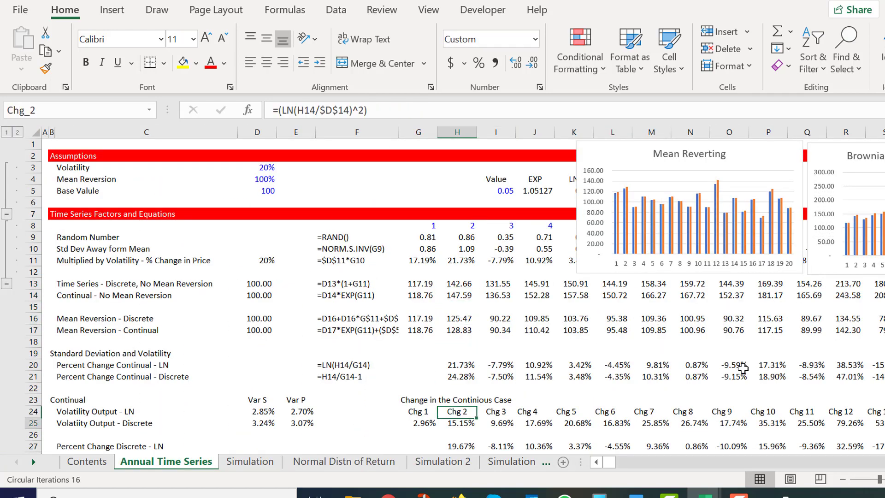
key("Up")
key("Up")
key("Up")
key("Up")
key("Up")
key("Up")
key("Up")
key("Up")
key("Up")
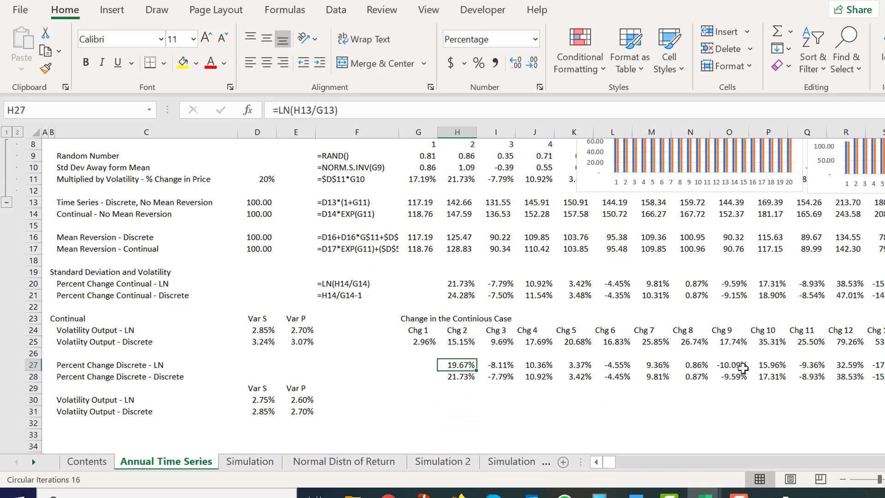
Inspect the Chg 1 and Chg 2 formulas in row 25 and the price cells in row 14 they reference.
key("Left")
key("F2")
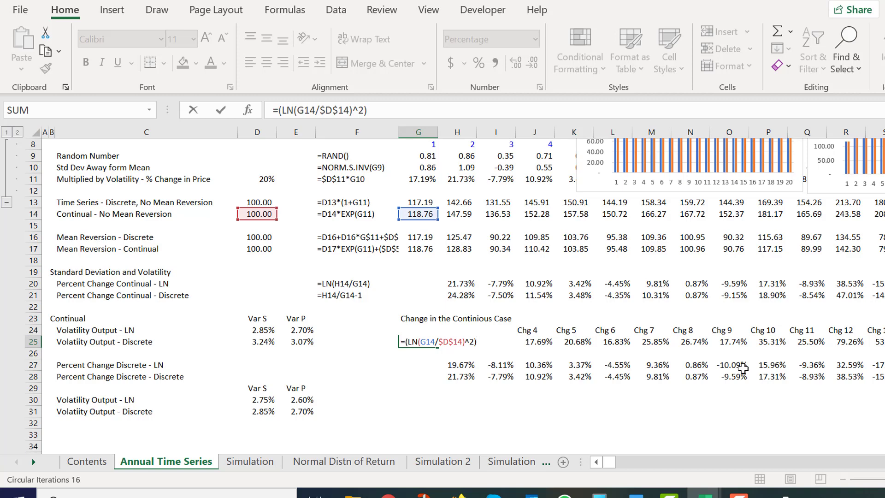
key("ctrl+Return")
key("Right")
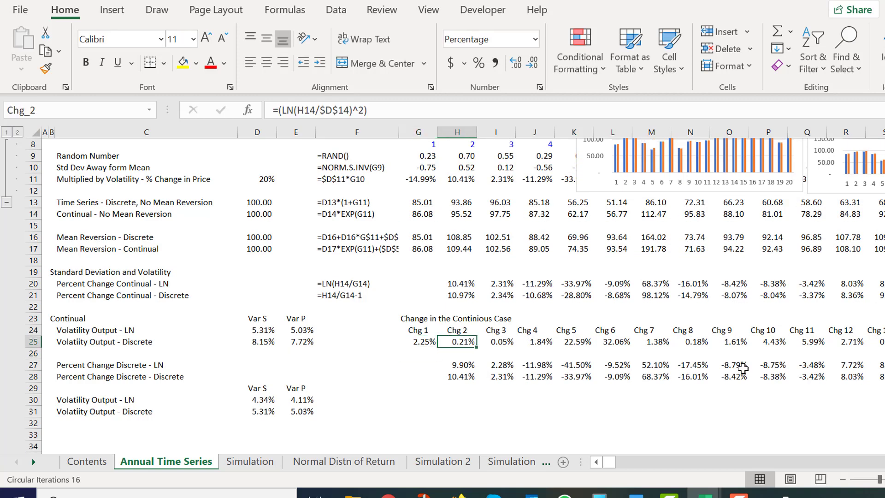
key("F2")
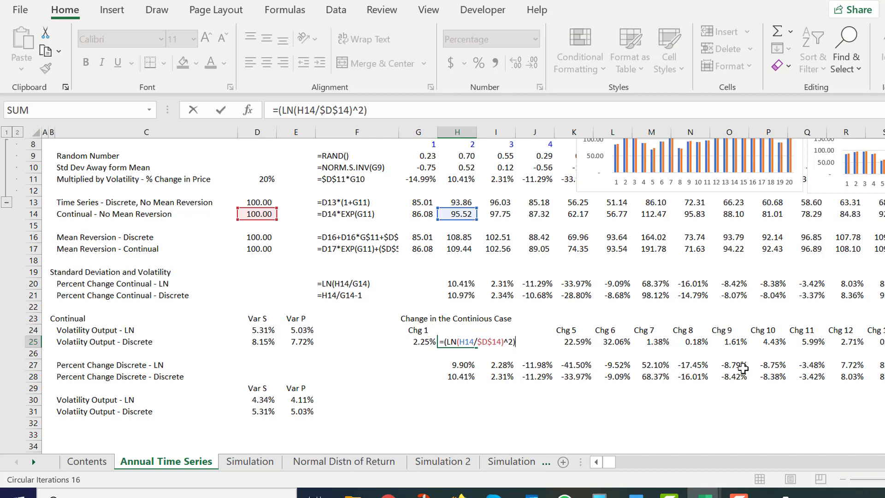
key("ctrl+Return")
key("Right")
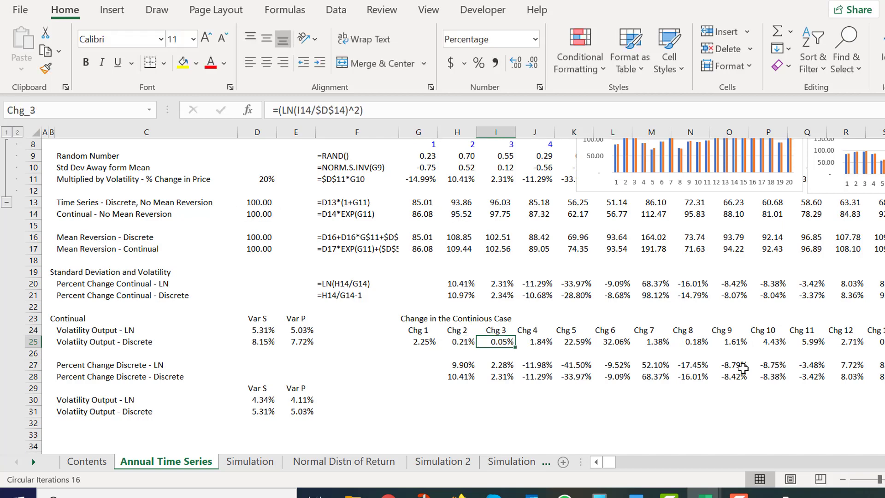
Inspect the Chg 3 and Chg 4 formulas in I25 and J25, recalculating the sheet between them.
key("F2")
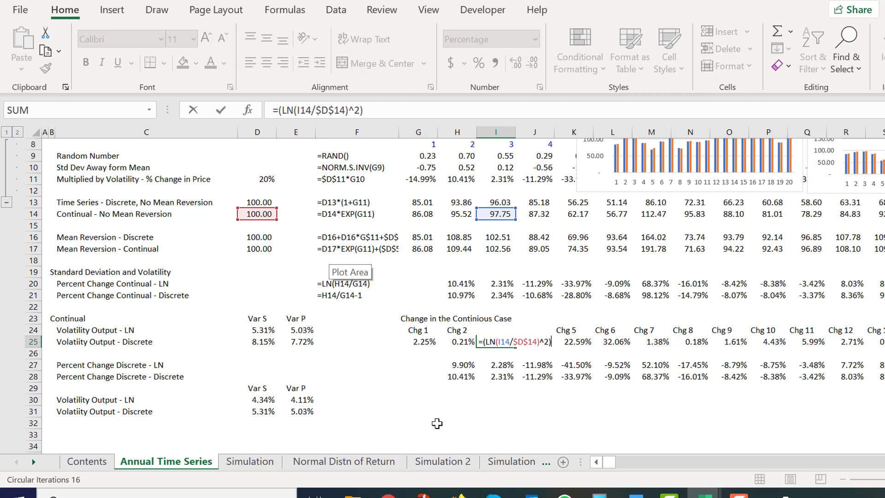
key("Return")
key("Return")
key("Up")
key("Up")
key("Right")
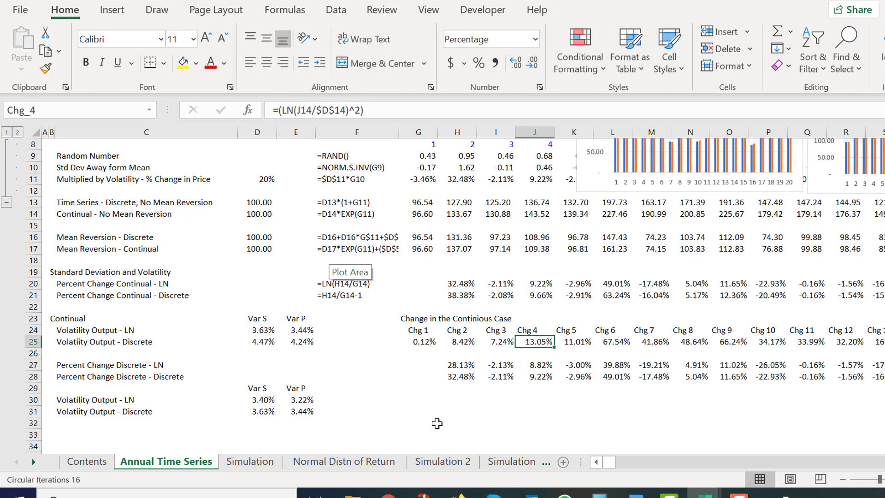
key("F2")
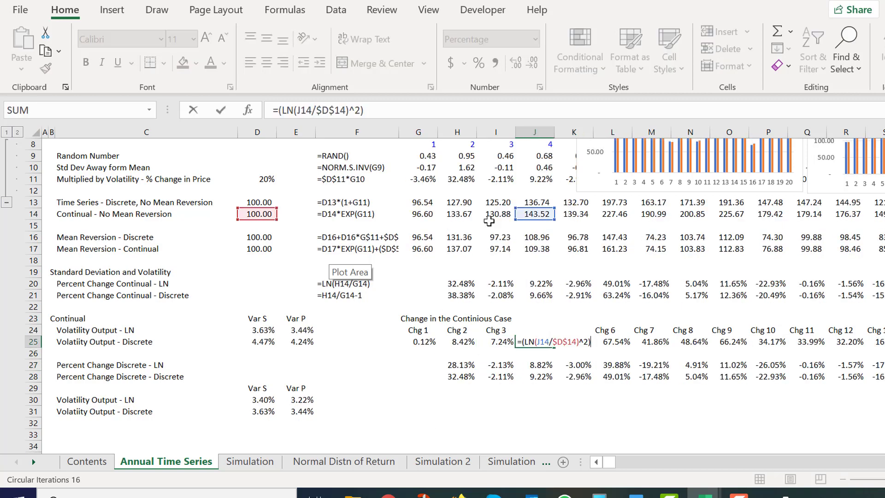
key("Escape")
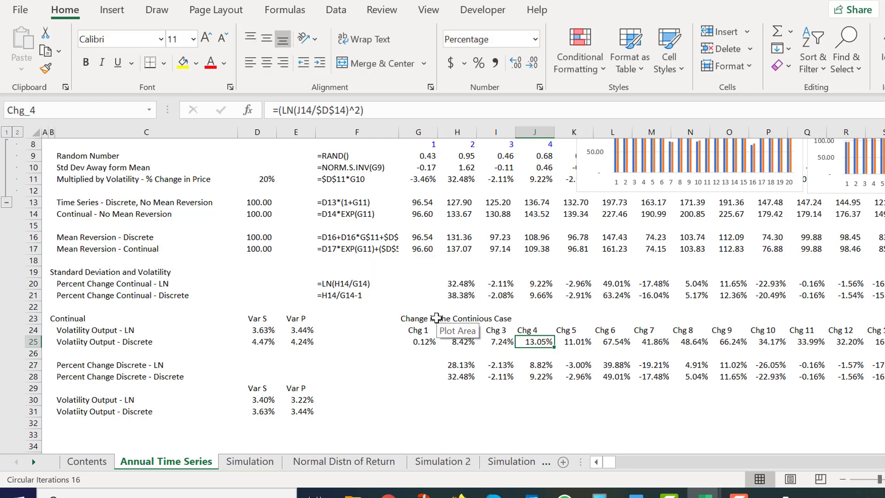
Look along the cumulative change values in row 25 from Chg 4 to the later periods and return to Chg 2.
key("Right")
key("Right")
key("Right")
key("Right")
key("Right")
key("Right")
key("Right")
key("Right")
key("Right")
key("Right")
key("Right")
key("Right")
key("Right")
key("Right")
key("Right")
key("Right")
key("Right")
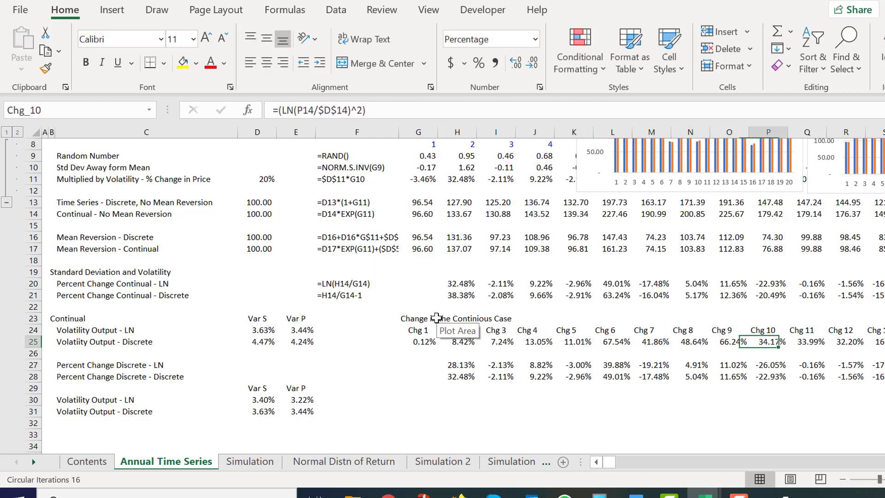
key("Left")
key("Left")
key("Left")
key("Left")
key("Left")
key("Left")
key("Left")
key("Left")
key("Left")
key("Left")
key("Left")
key("Left")
key("Left")
key("Left")
key("Left")
key("Left")
key("Left")
key("Left")
key("Left")
key("Left")
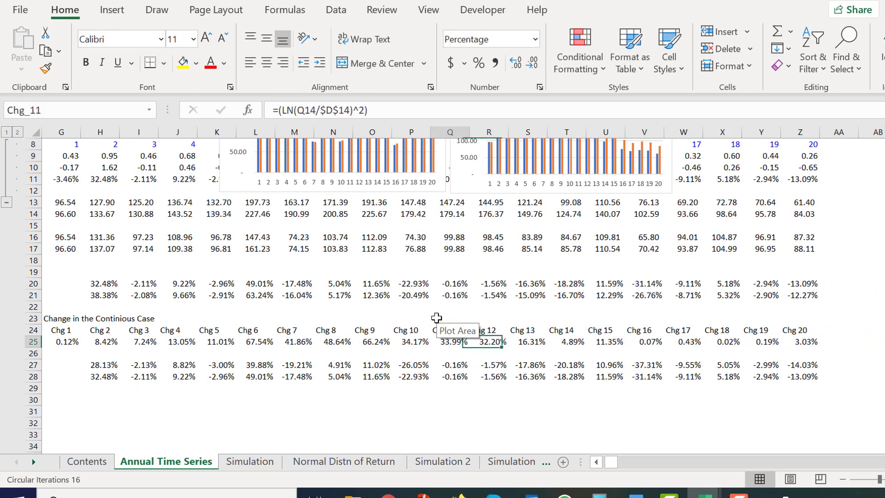
key("Right")
key("Right")
key("Right")
key("Right")
key("Right")
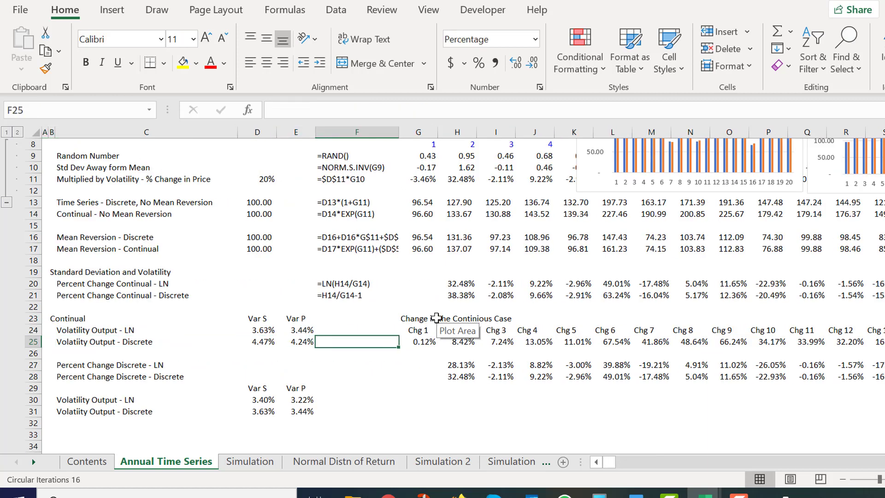
key("Right")
key("Right")
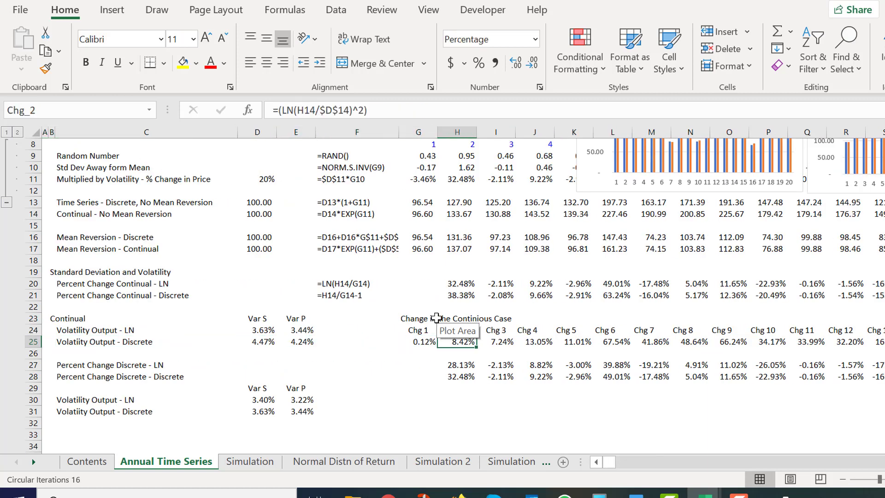
Check the Chg 2 and Chg 4 formulas for their reference to the starting price in $D$14.
key("Left")
key("Right")
key("F2")
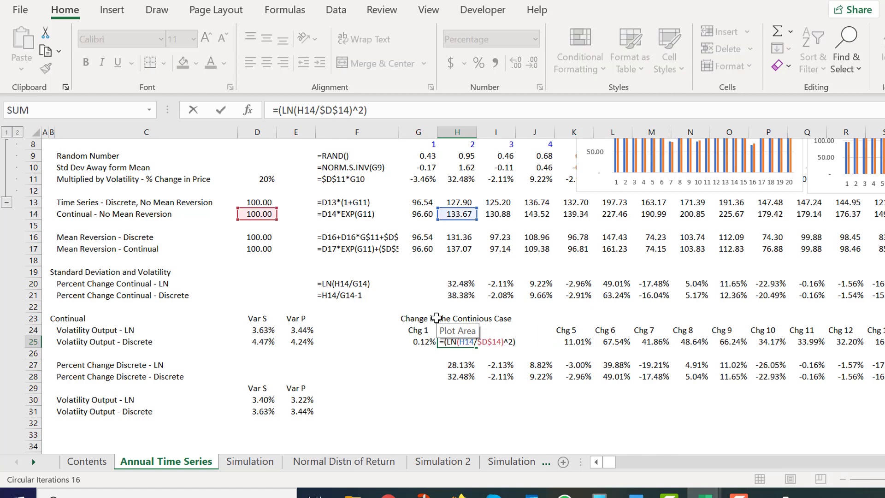
key("Escape")
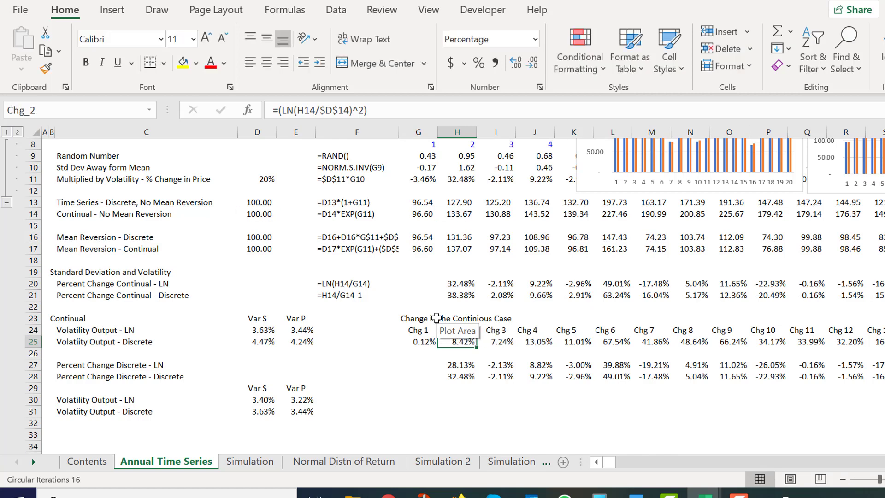
key("Right")
key("Right")
key("F2")
key("Escape")
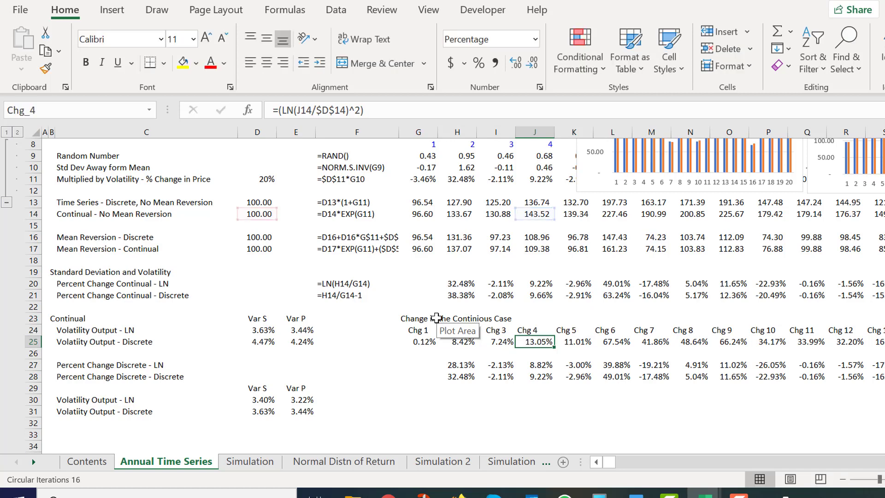
Check the references in the Chg 7 and Chg 9 formulas in M25 and O25 without changing them.
key("Right")
key("Right")
key("Right")
key("F2")
key("Escape")
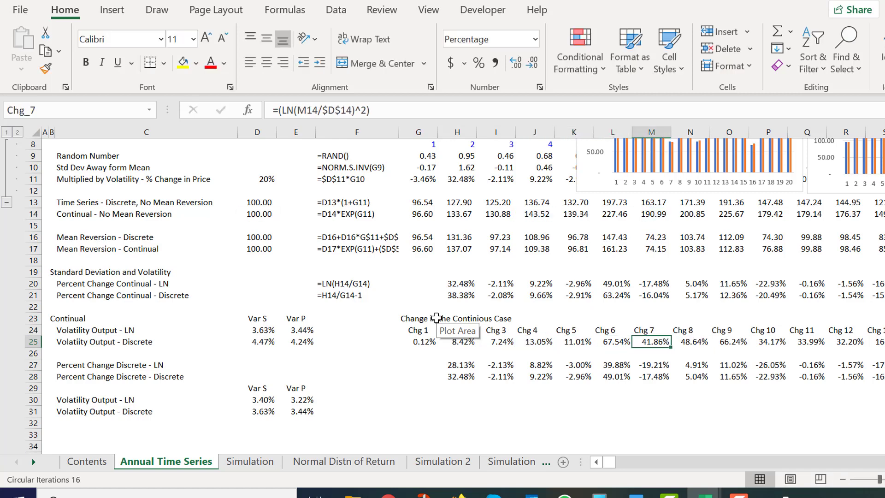
key("Right")
key("Right")
key("F2")
key("Escape")
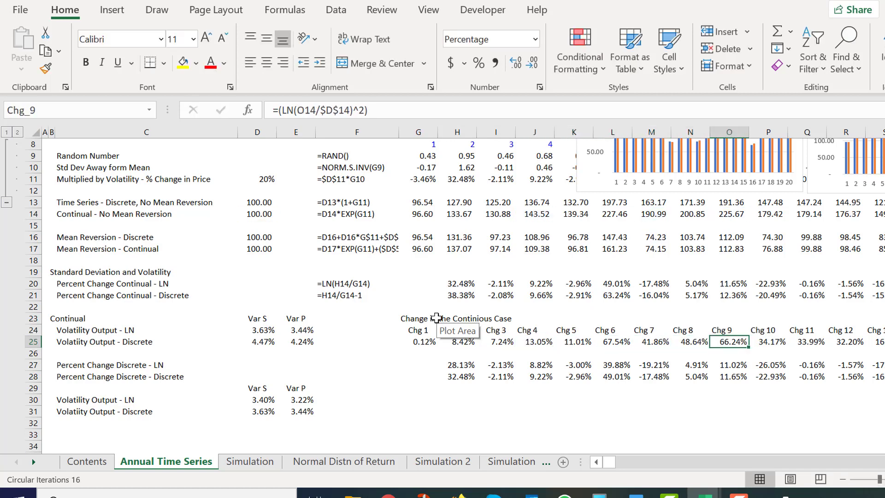
Go to the Simulation 2 sheet and open the code of the simulate1 macro assigned to the Simulate button.
key("ctrl+Page_Down")
key("ctrl+Page_Down")
key("ctrl+Page_Down")
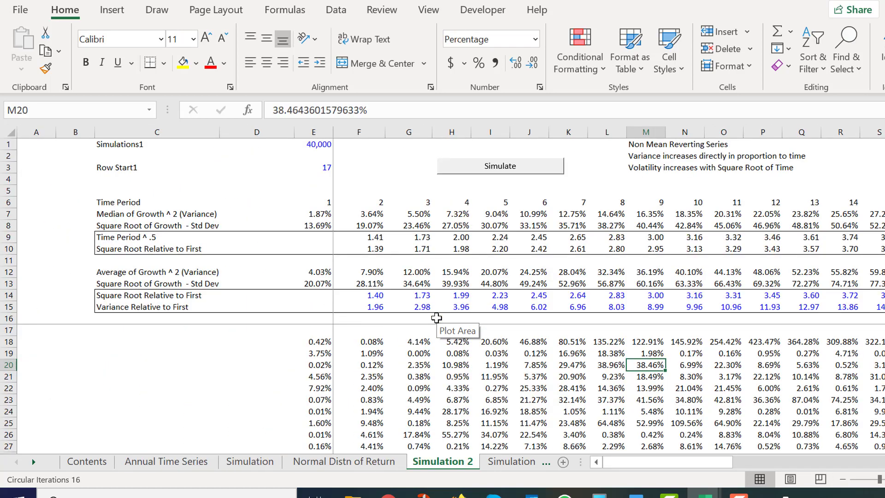
right_click(468, 168)
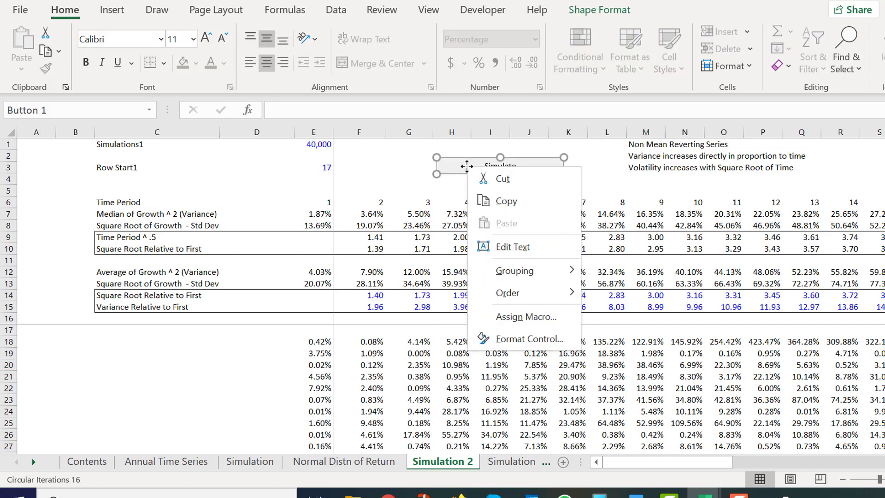
left_click(519, 317)
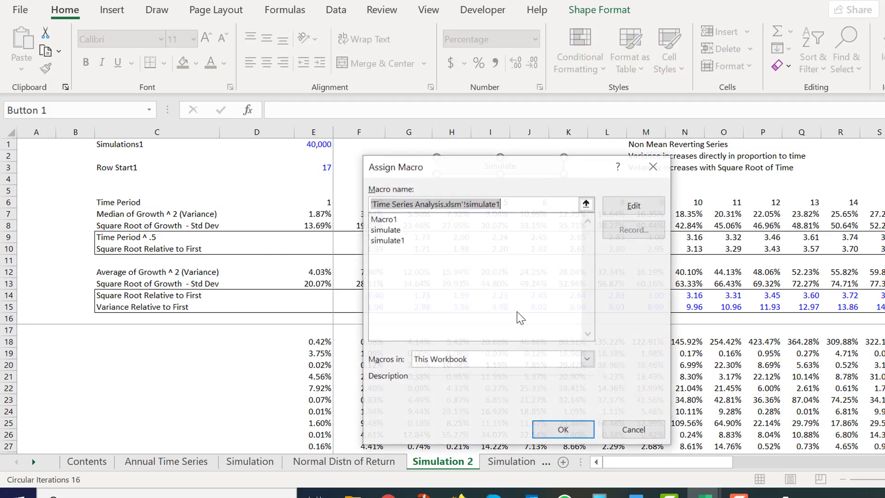
left_click(634, 206)
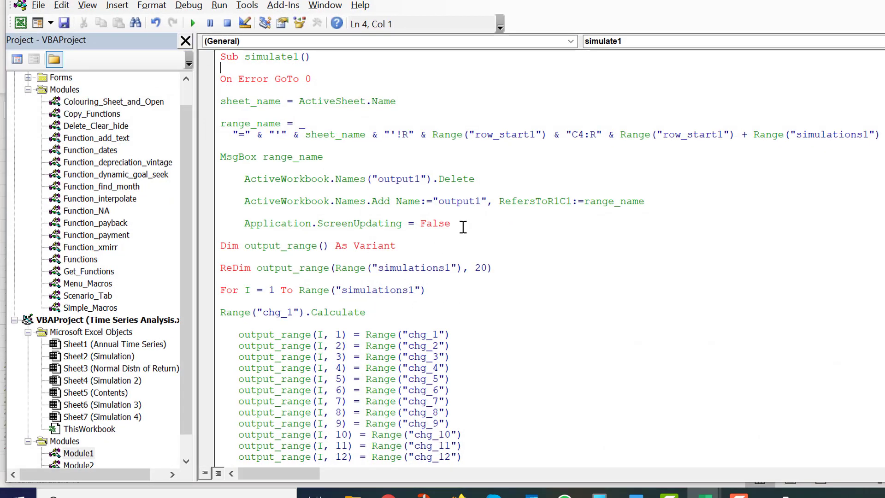
Read through the simulate1 code, from the output1 range naming to the loop that stores chg_1 to chg_20.
key("Down")
key("Down")
key("Down")
key("Down")
key("Down")
key("Down")
key("Down")
key("Down")
key("Down")
key("Down")
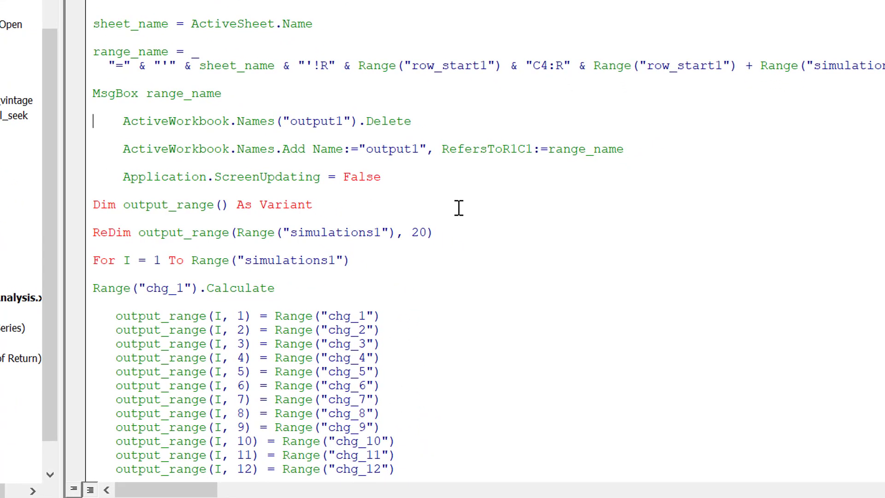
key("Down")
key("Up")
key("Up")
key("Down")
key("Down")
key("Down")
key("Down")
key("Down")
key("Down")
key("Down")
key("Down")
key("Down")
key("Down")
key("Down")
key("Down")
key("Down")
key("Down")
key("Down")
key("Down")
key("Down")
key("Down")
key("Down")
key("Down")
key("Down")
key("Up")
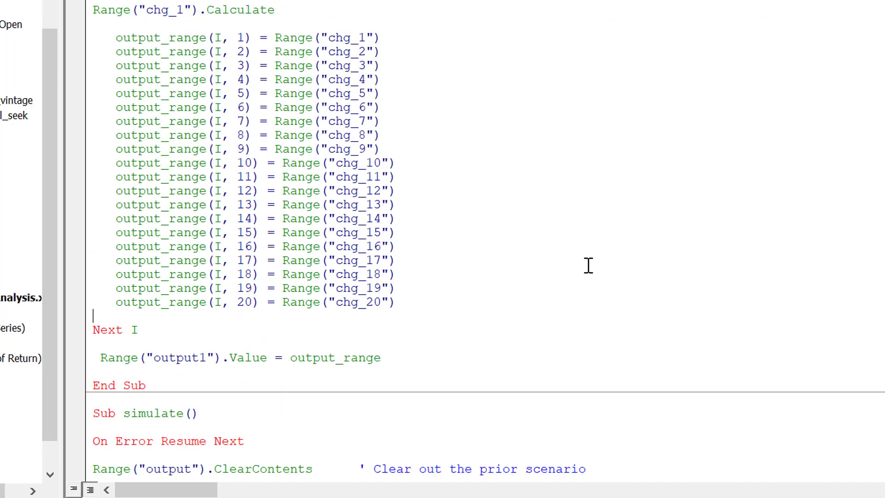
Review the end of simulate1 and its loop setup again, then return to the Simulation 2 sheet and deselect the Simulate button.
key("Down")
key("Down")
key("Down")
key("Up")
key("Up")
key("Up")
key("Up")
key("Up")
key("Up")
key("Up")
key("Up")
key("Up")
key("Up")
key("Up")
key("Up")
key("Up")
key("Up")
key("Up")
key("Up")
key("Up")
key("Up")
key("Up")
key("Up")
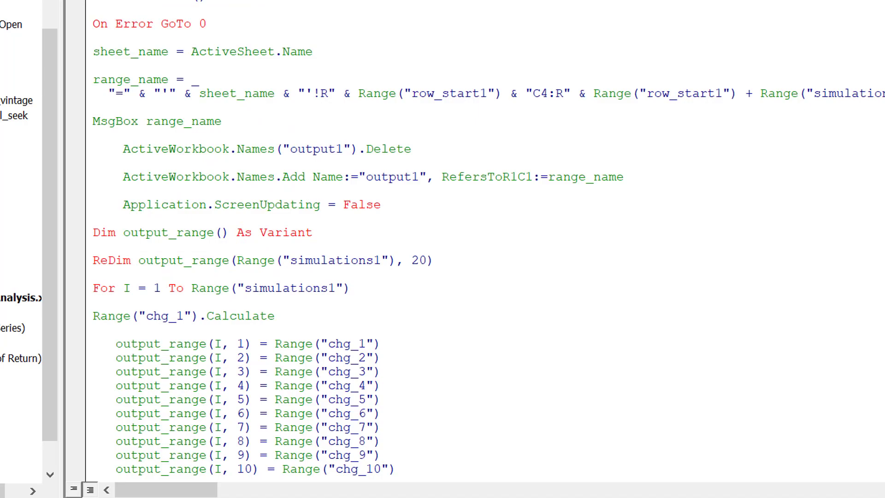
key("alt+F11")
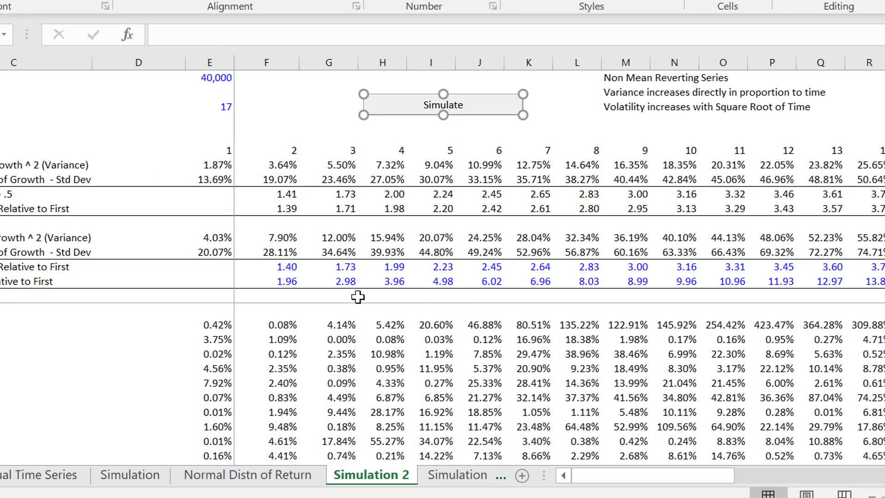
left_click(475, 129)
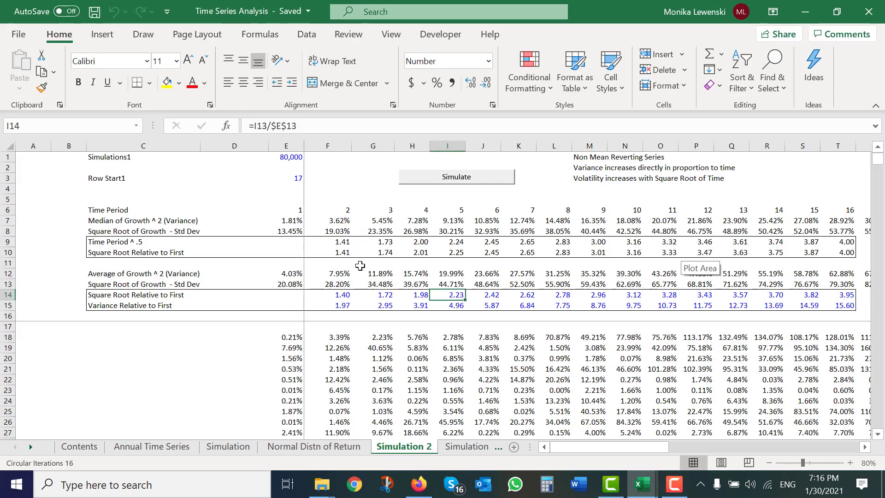
Examine the average-based Square Root Relative to First and Variance Relative to First formulas in rows 14 and 15.
key("Left")
key("Left")
key("Left")
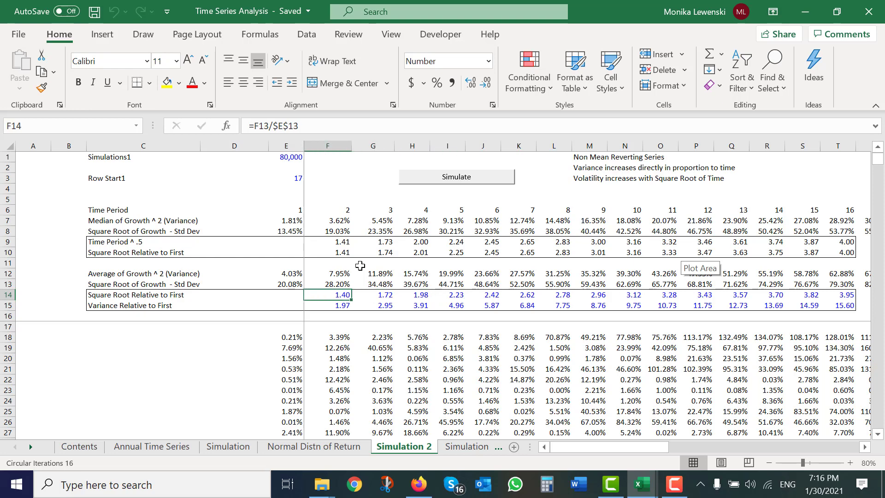
key("Down")
key("Right")
key("Right")
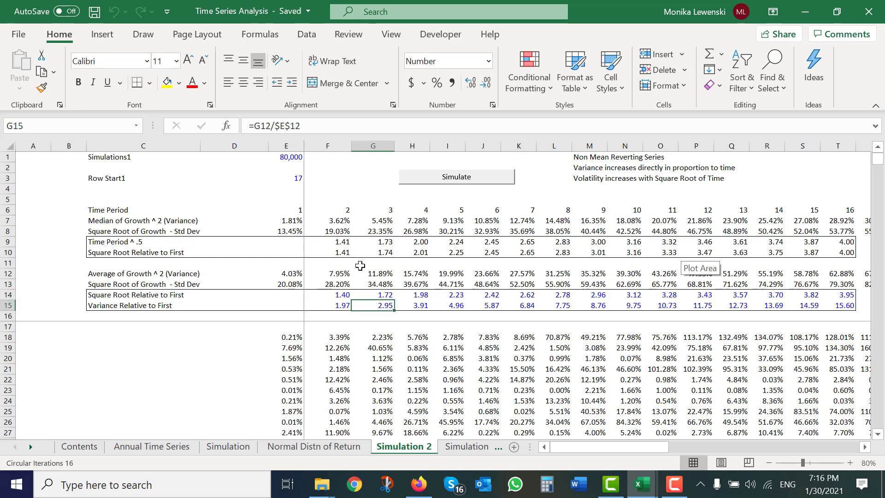
key("Left")
key("Left")
key("Left")
key("Left")
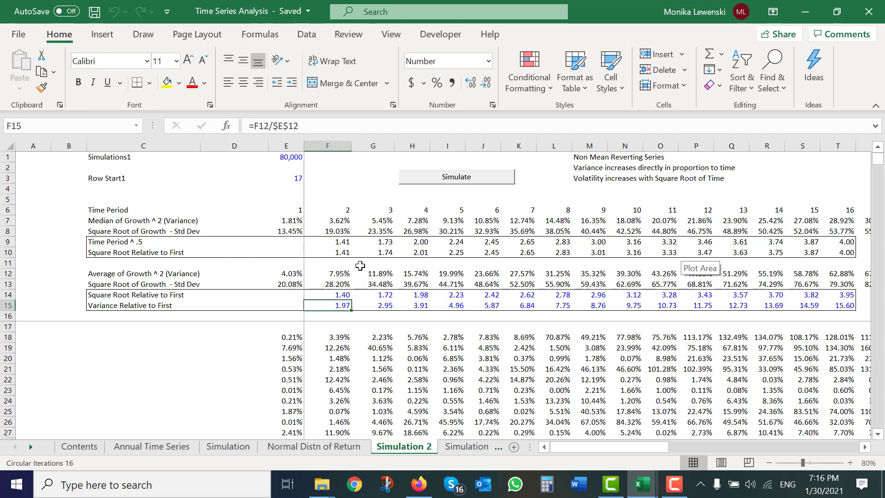
Compare the Time Period ^ .5 formula in F9 with the median-based Square Root Relative to First formula in F10.
key("Up")
key("Up")
key("Up")
key("Up")
key("Up")
key("Up")
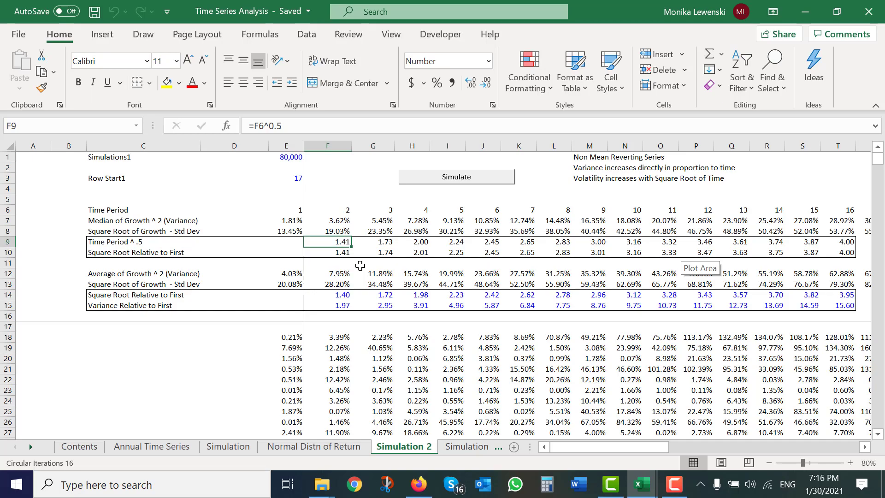
key("Down")
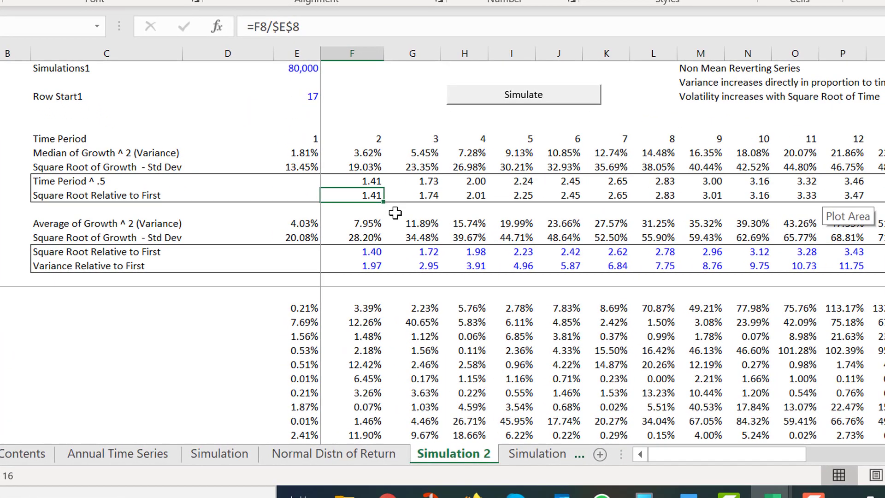
Examine the cell ranges used by the Median of Growth ^ 2 formulas in F7 and E7.
key("Up")
key("Up")
key("Up")
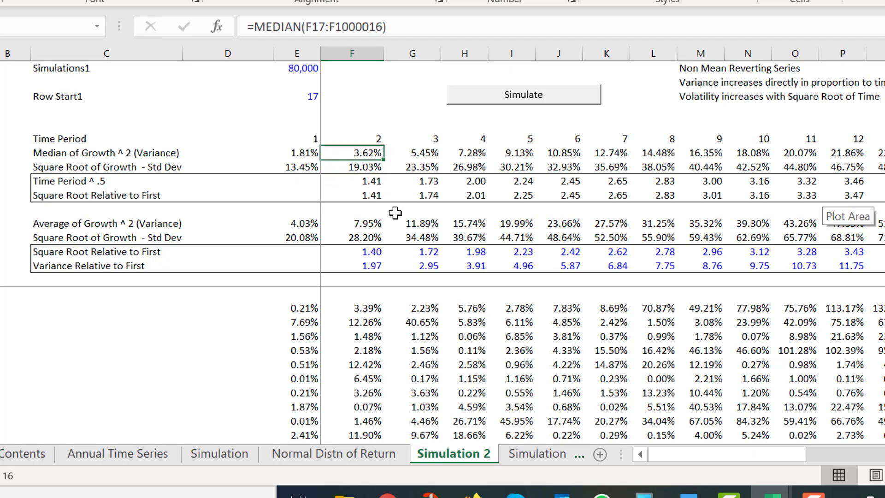
key("F2")
key("Escape")
key("Left")
key("F2")
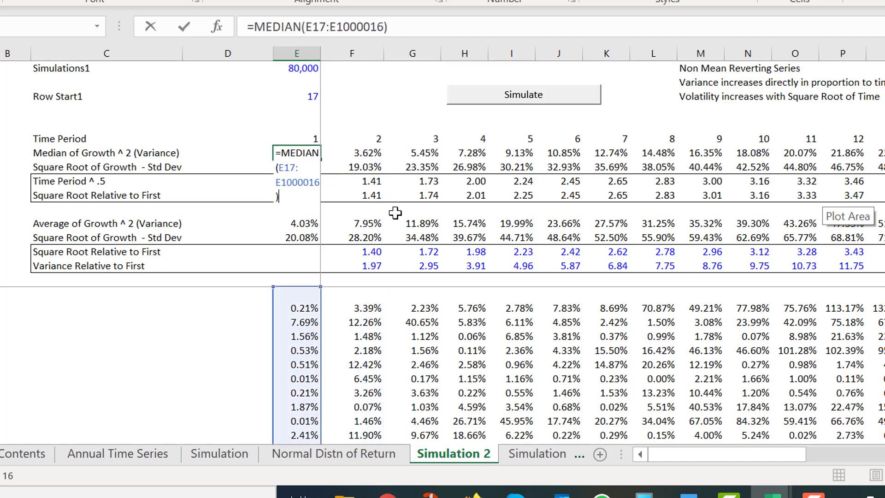
key("Escape")
Examine the Average of Growth ^ 2 formulas in E12 and F12 and the data ranges they cover.
key("Down")
key("Down")
key("Down")
key("Down")
key("Down")
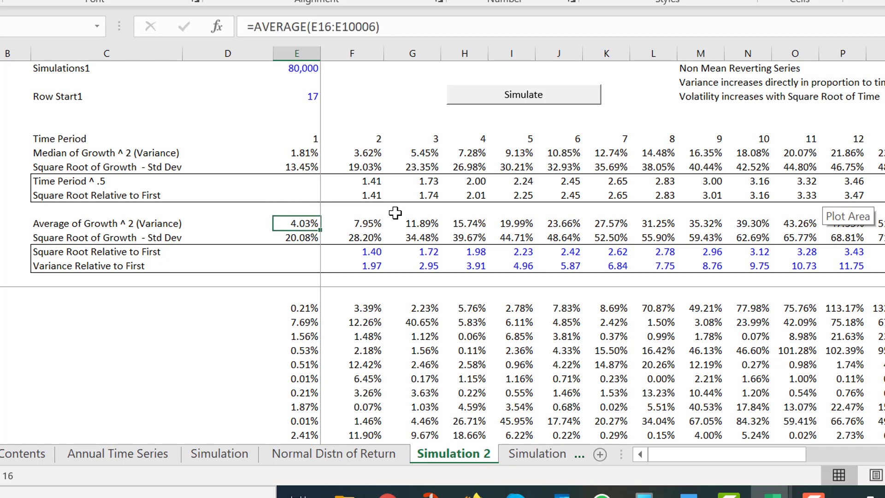
key("Down")
key("Right")
key("Up")
key("F2")
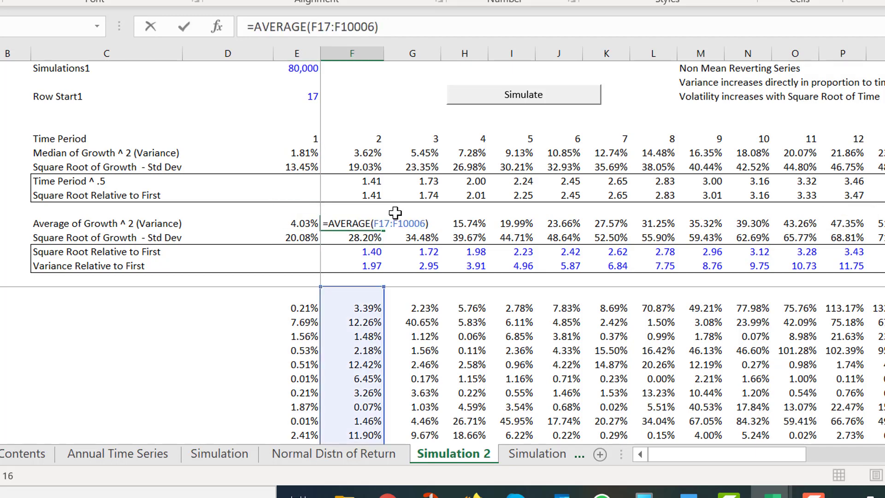
key("Escape")
key("Left")
key("Right")
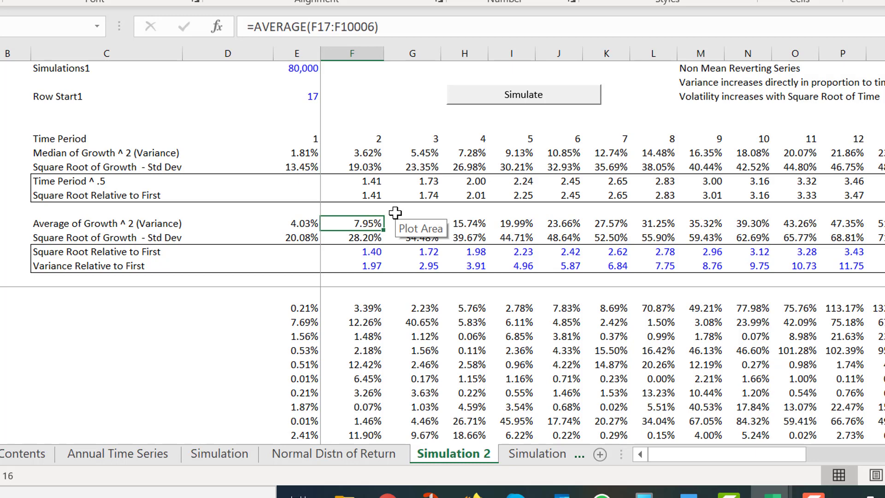
Compare the starting rows of the average ranges in E12, F12 and G12.
key("Left")
key("Right")
key("Left")
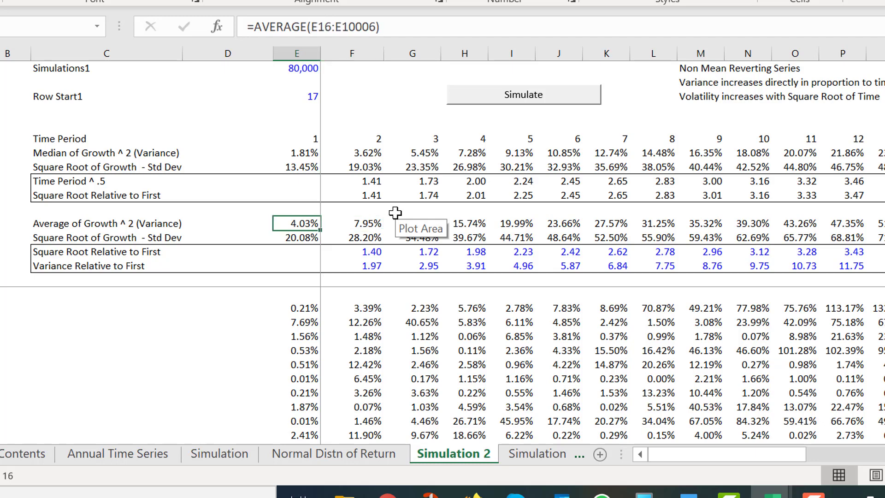
key("Right")
key("Left")
key("Right")
key("Right")
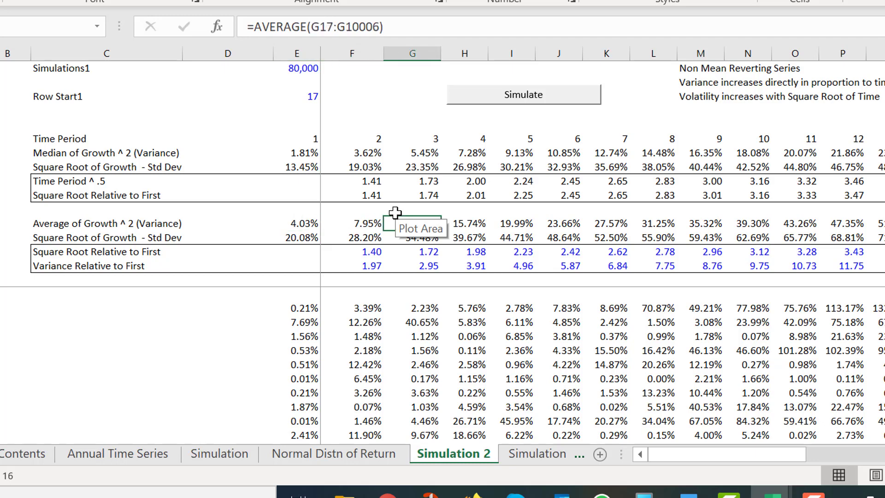
key("F2")
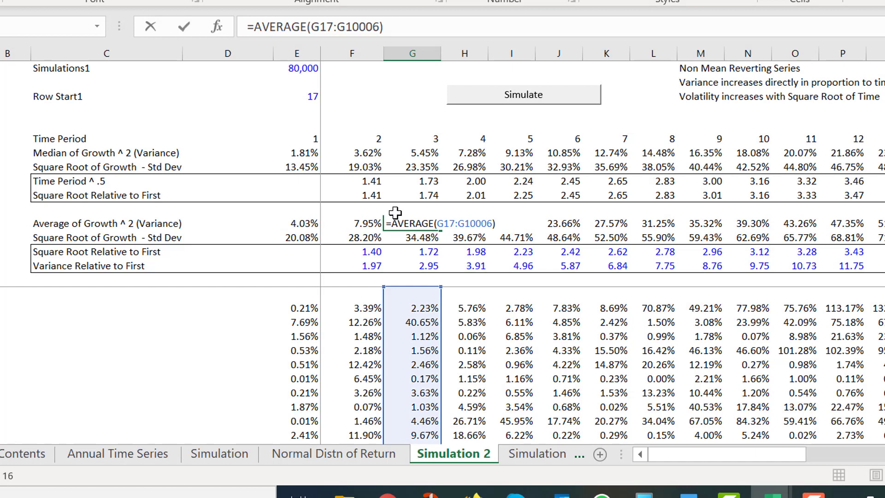
key("Escape")
key("Left")
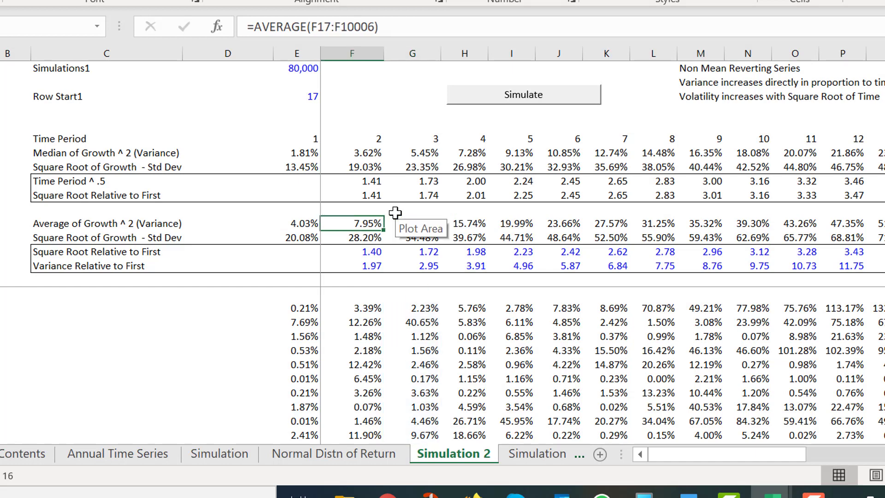
Move the start of the average range in F12 to row 18, giving =AVERAGE(F18:F10006).
key("F2")
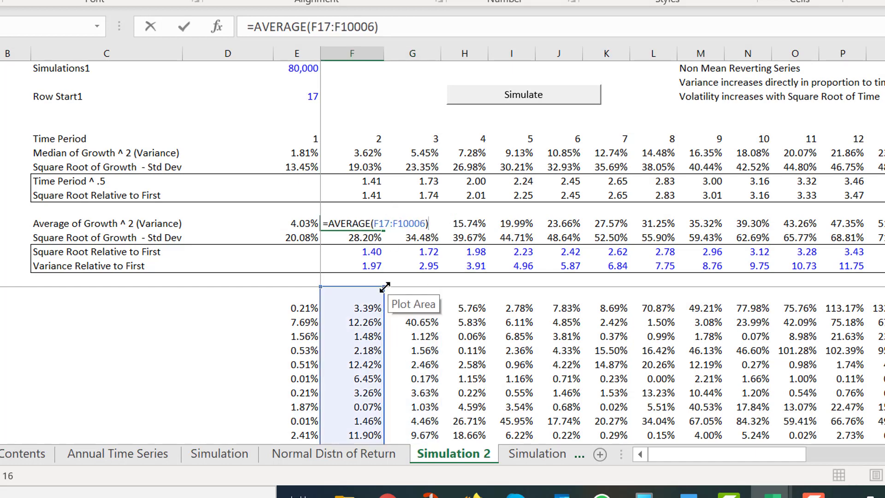
left_click_drag(384, 287, 378, 304)
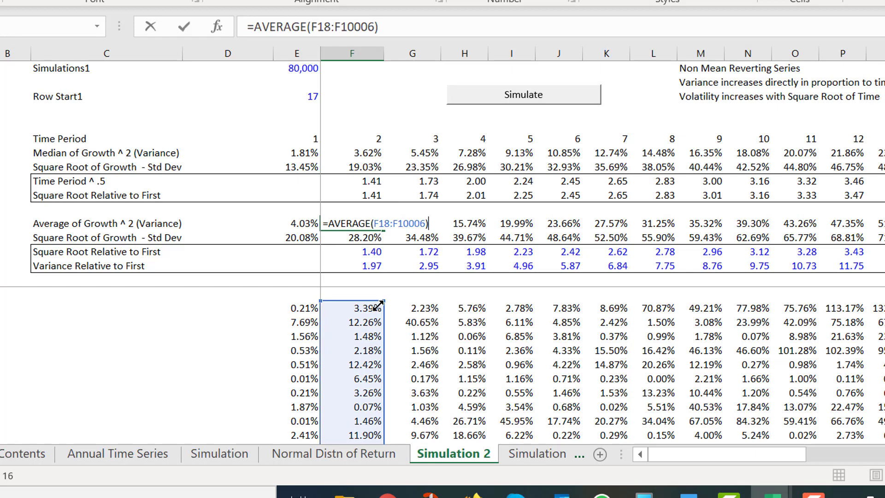
key("Return")
key("Up")
Move the start of the average range in E12 to row 18, giving =AVERAGE(E18:E10006).
key("Left")
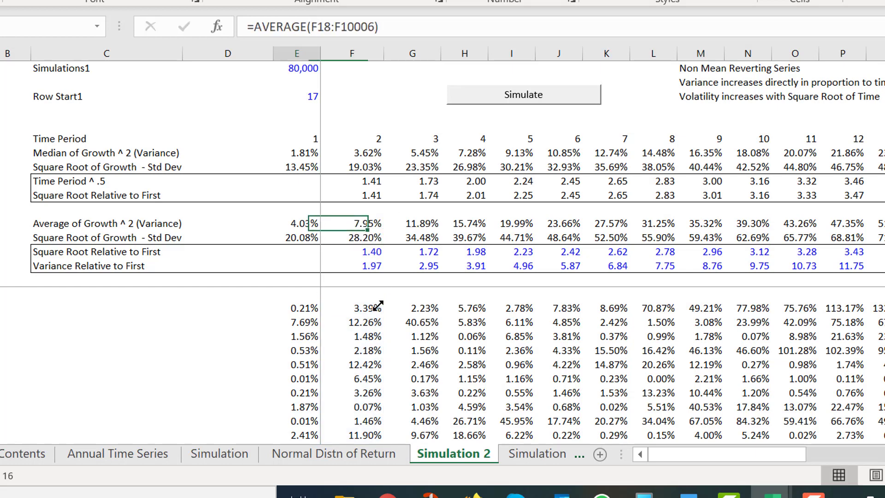
key("F2")
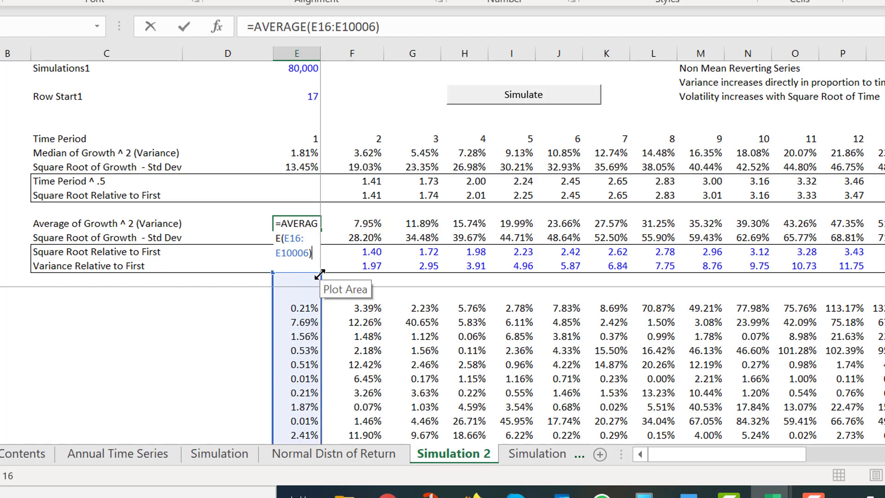
left_click_drag(319, 275, 319, 299)
key("ctrl+Return")
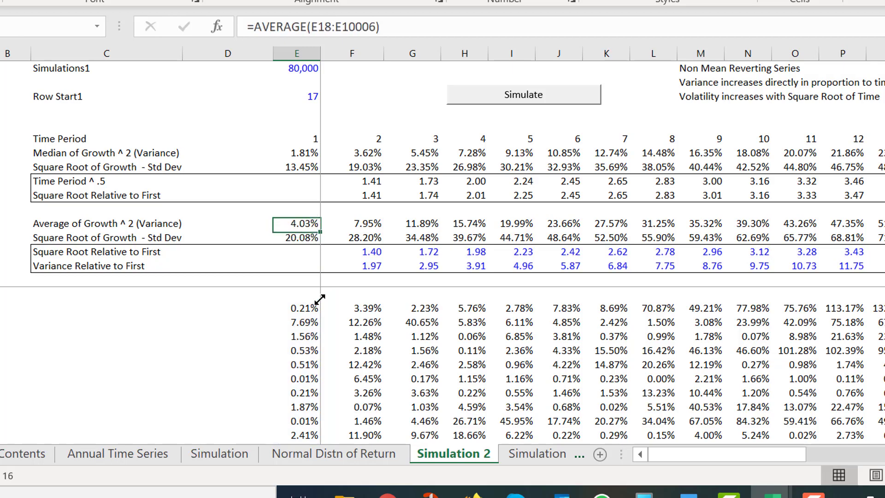
Select the Average of Growth ^ 2 row from E12 across all time periods, and return to E12 alone.
key("shift+Right")
key("shift+Right")
key("shift+Right")
key("shift+Right")
key("shift+Right")
key("shift+Right")
key("shift+Right")
key("shift+Right")
key("shift+Right")
key("shift+Right")
key("shift+Right")
key("shift+Right")
key("shift+Right")
key("shift+Right")
key("shift+Right")
key("shift+Right")
key("shift+Right")
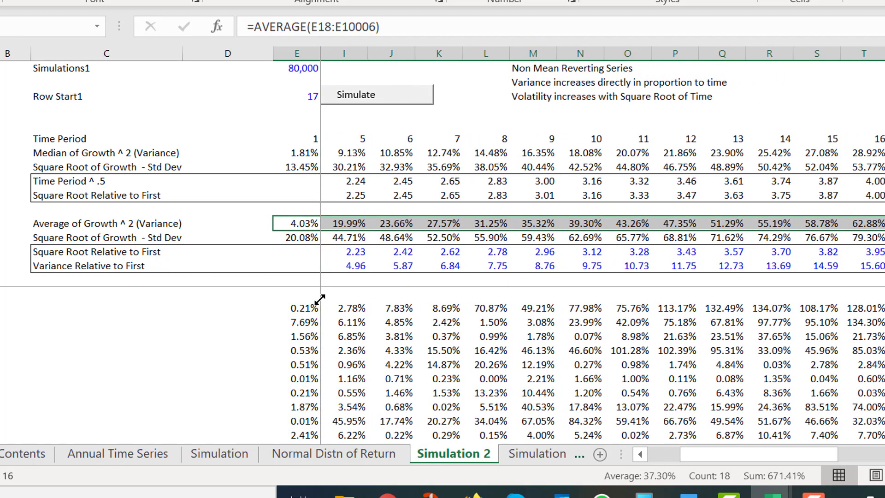
key("shift+BackSpace")
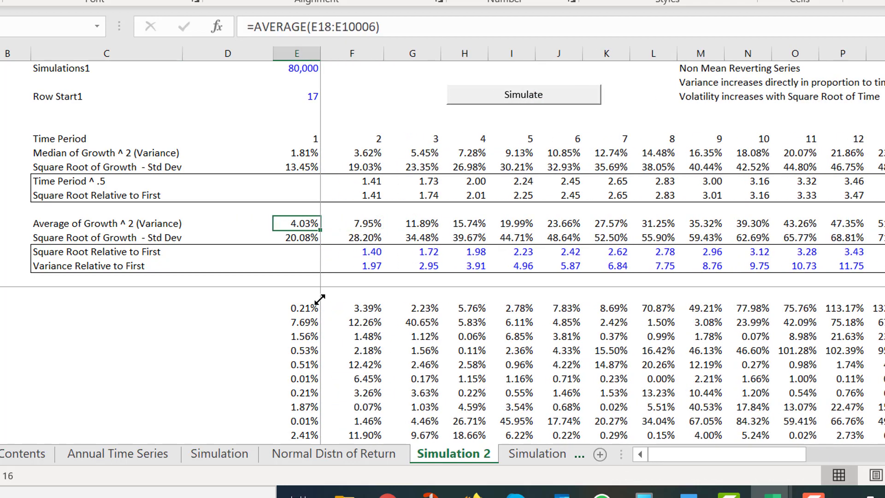
Check where the simulated data in column E ends, and return to its first value.
key("Down")
key("Down")
key("Down")
key("Down")
key("Down")
key("Down")
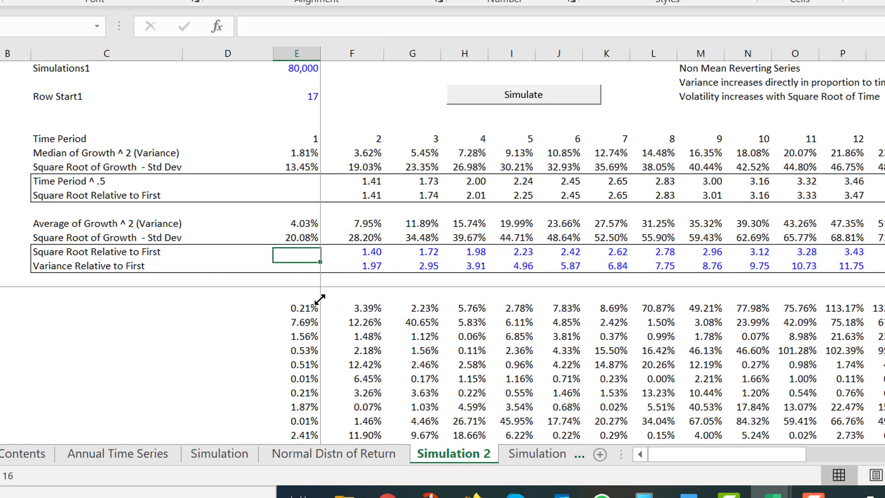
key("ctrl+Down")
key("Down")
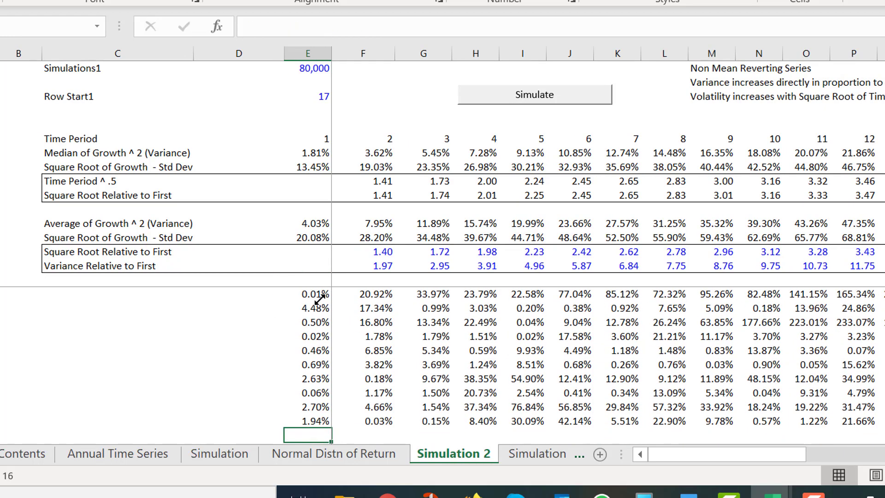
key("Up")
key("Down")
key("ctrl+Up")
key("ctrl+Up")
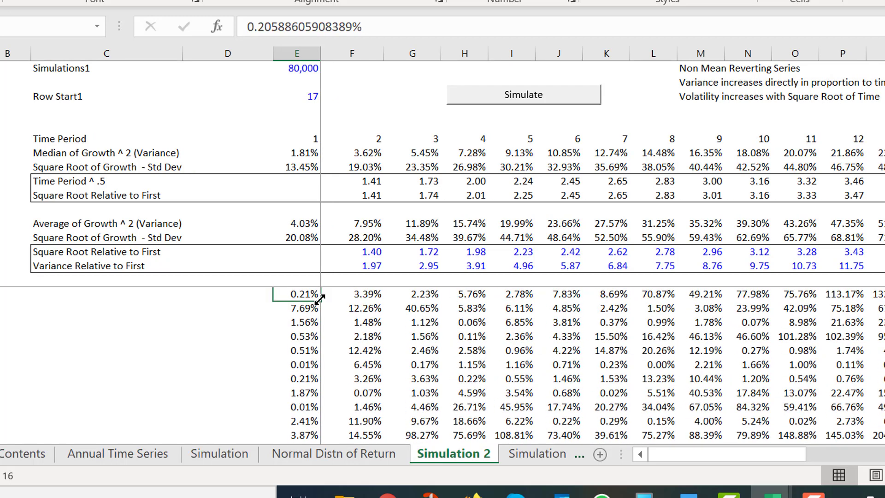
Extend the average range in E12 so the formula reads =AVERAGE(E18:E100006).
key("alt+i")
key("r")
left_click(289, 220)
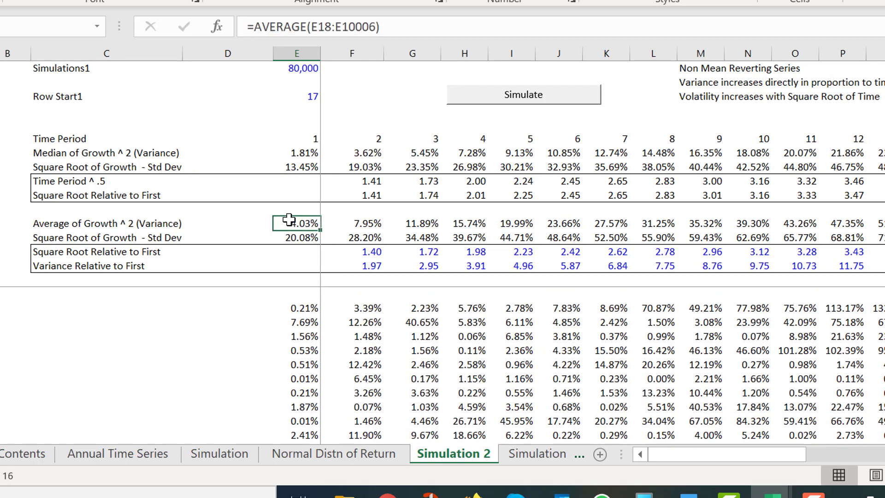
left_click(350, 27)
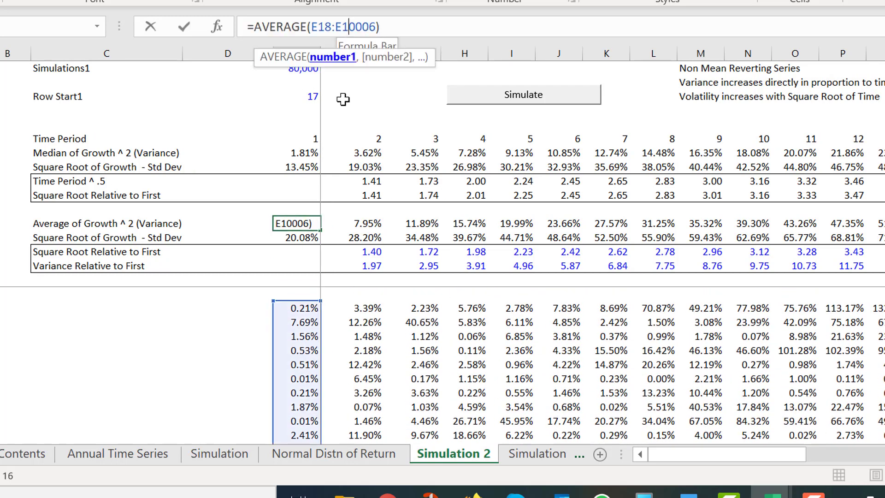
type("0")
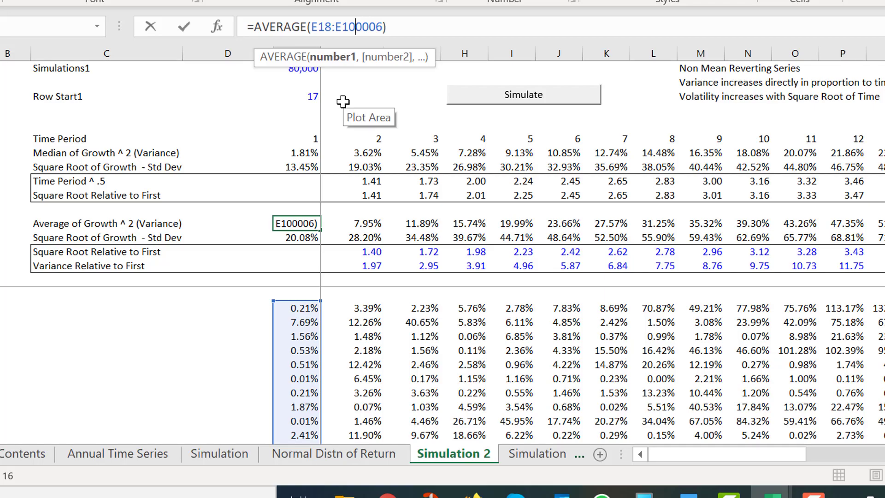
key("Return")
key("Up")
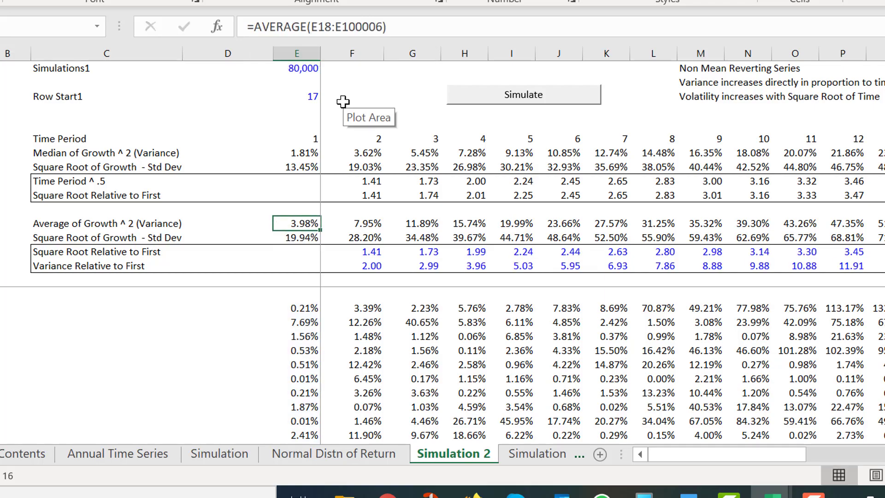
Copy the average formula from E12 across the Average of Growth ^ 2 row for all time periods.
key("ctrl+shift+Right")
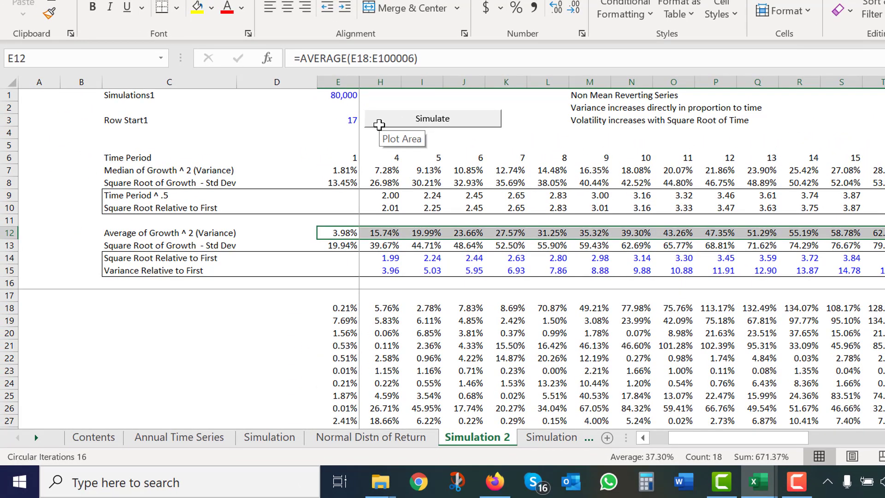
key("Left")
key("Right")
key("Right")
key("Left")
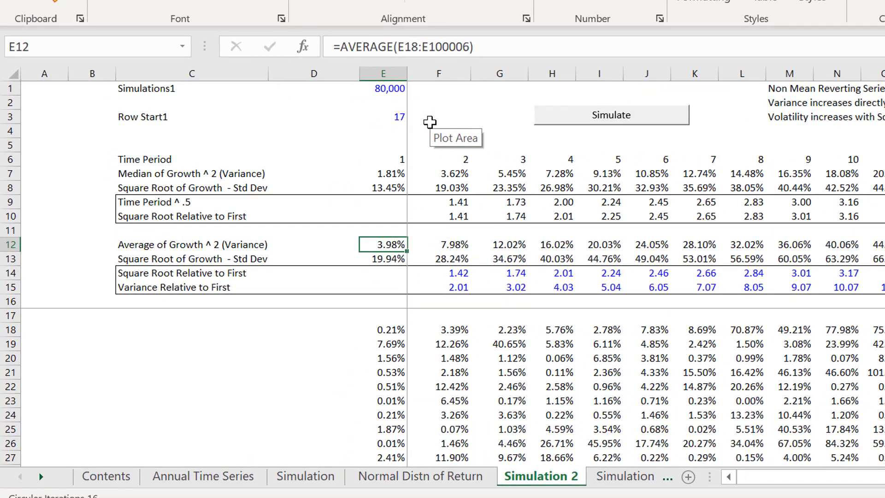
Compare the average-based Square Root Relative to First and Variance Relative to First results in F14 and F15.
key("Down")
key("Down")
key("Down")
key("Right")
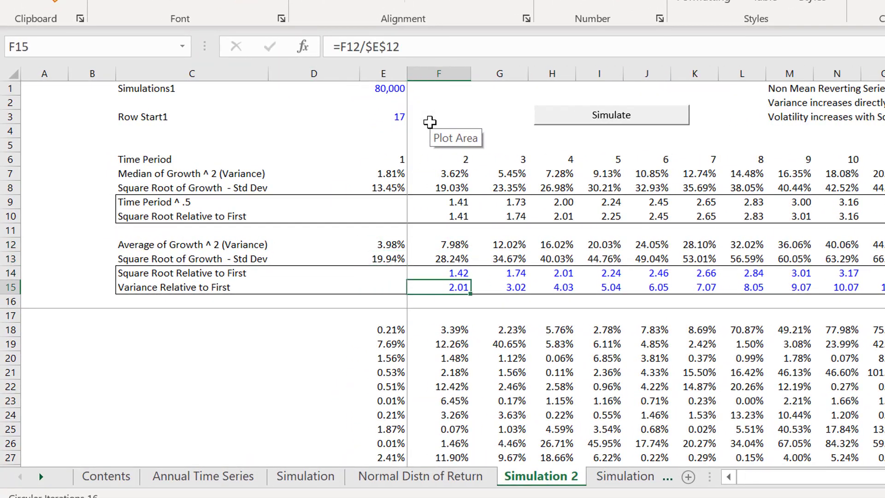
key("Up")
key("Down")
Move the start of the median range in E7 to row 18, giving =MEDIAN(E18:E1000016).
key("Up")
key("Up")
key("Up")
key("Up")
key("Up")
key("Up")
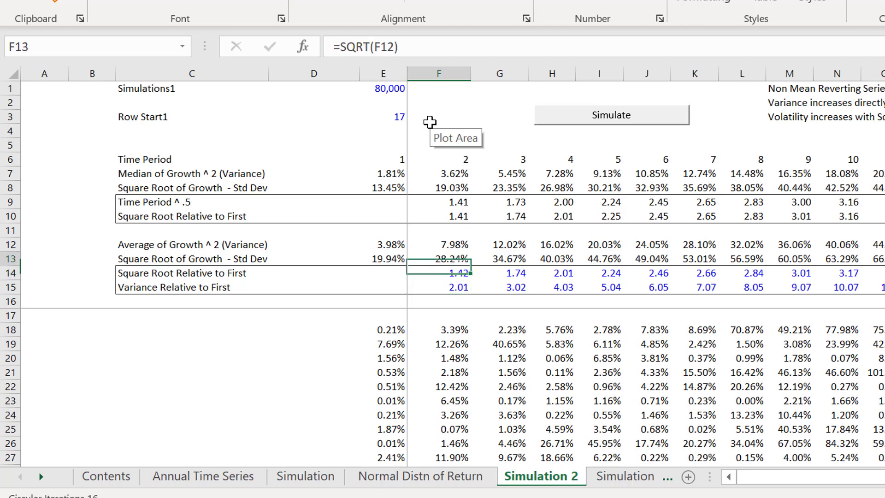
key("Up")
key("Up")
key("Left")
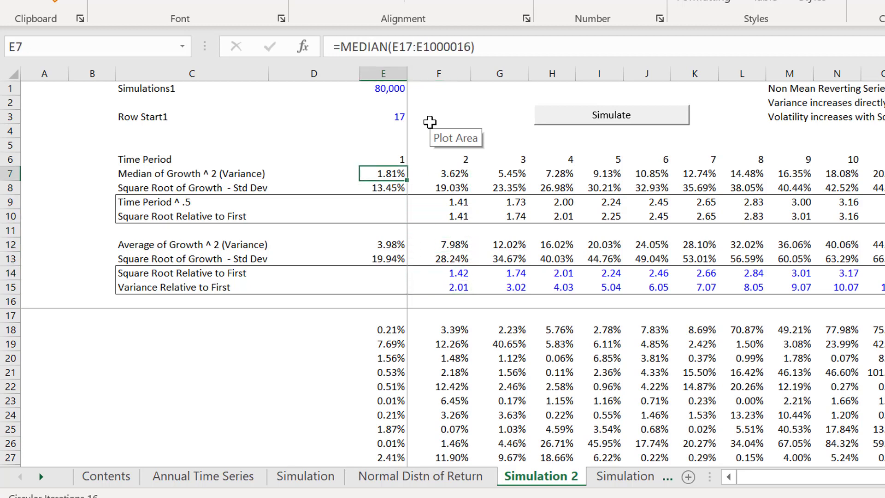
key("F2")
key("Left")
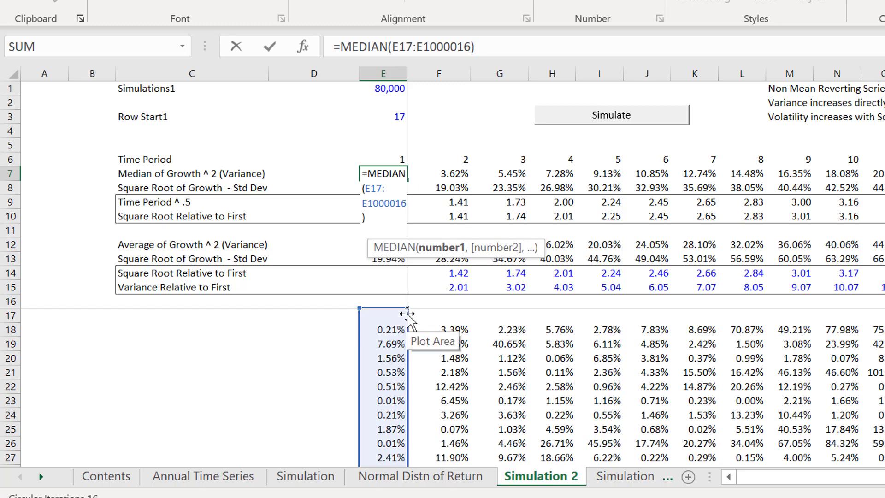
left_click_drag(404, 315, 403, 325)
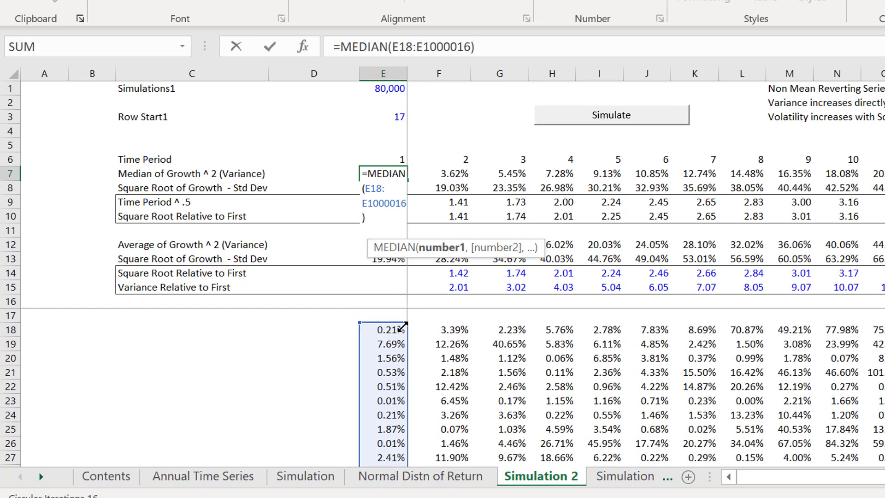
key("Return")
key("Up")
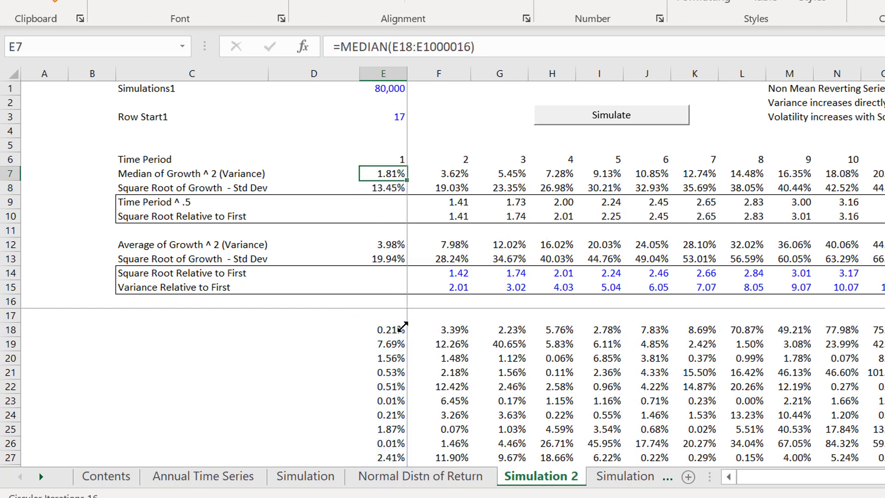
Try to extend the median range in E7 to E10000016, and undo the edit.
key("F2")
key("Left")
key("Left")
key("Left")
key("Left")
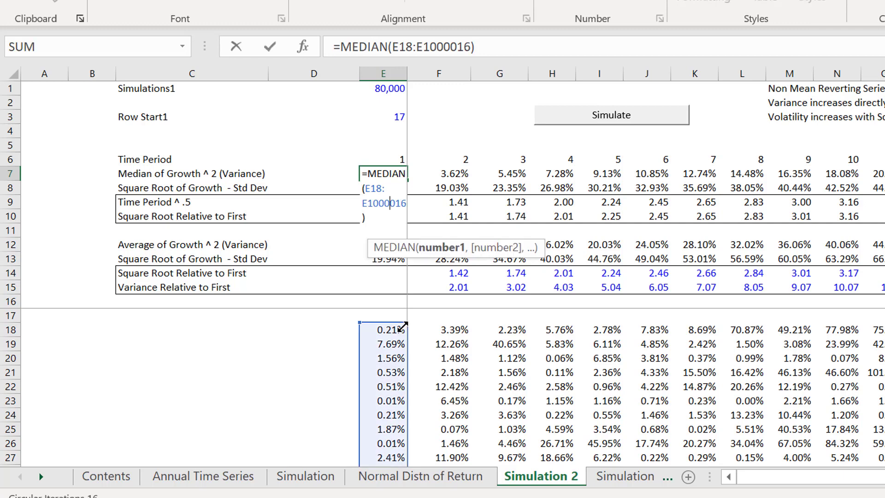
type("0")
key("Return")
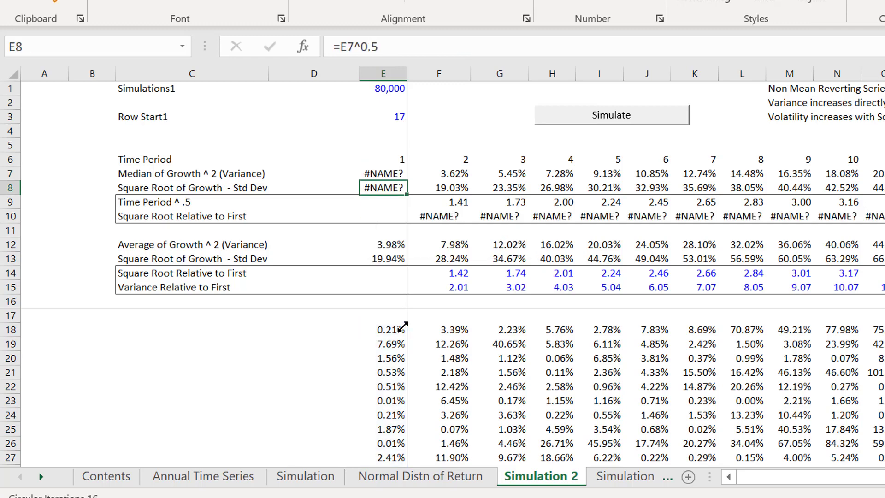
key("ctrl+z")
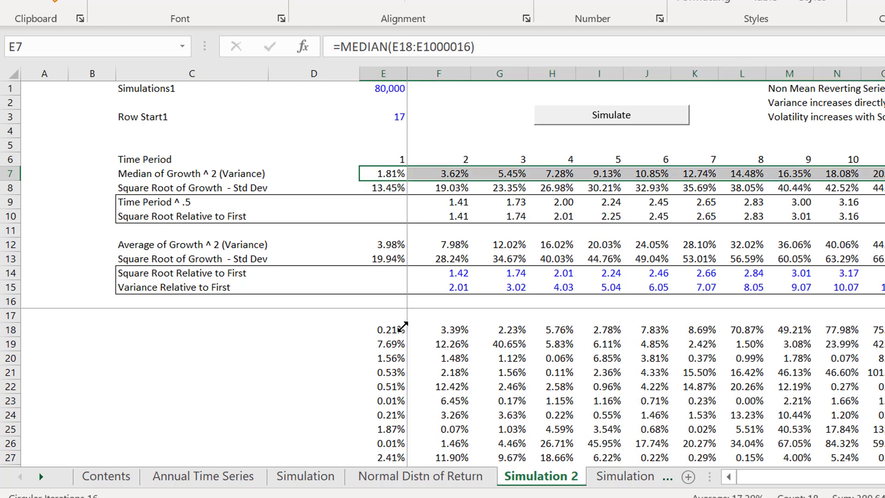
Go back to E12 and check its Average of Growth ^ 2 formula.
key("Down")
key("Down")
key("Down")
key("Down")
key("Down")
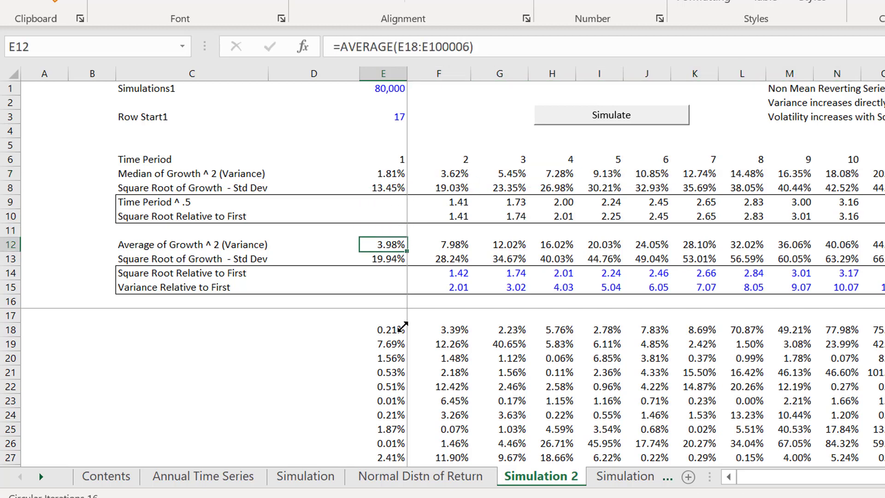
Compare the average-based Square Root Relative to First in row 14 with the median-based ratios in row 10.
key("Down")
key("Down")
key("Right")
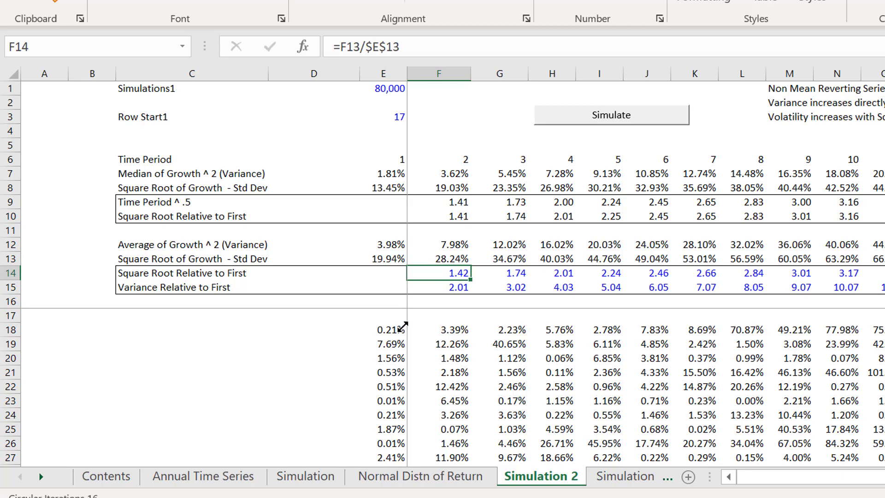
key("Right")
key("Right")
key("Left")
key("Up")
key("Up")
key("Up")
key("Up")
key("Up")
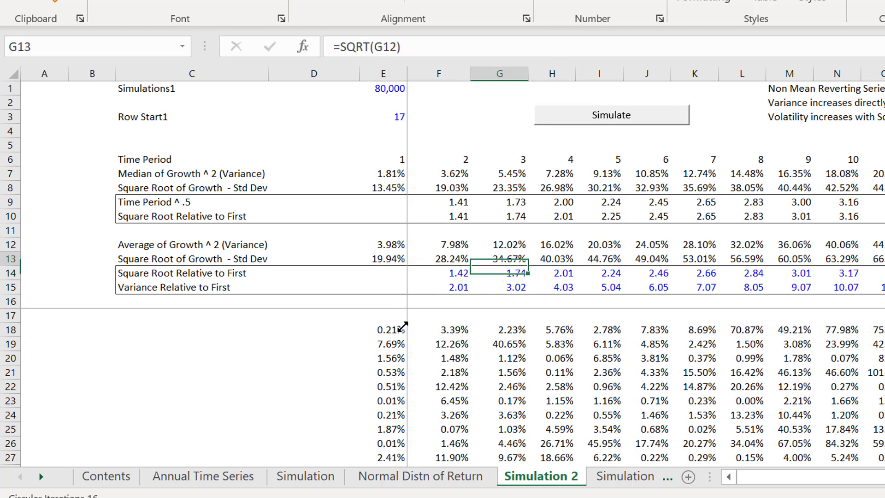
key("Down")
key("Right")
key("Right")
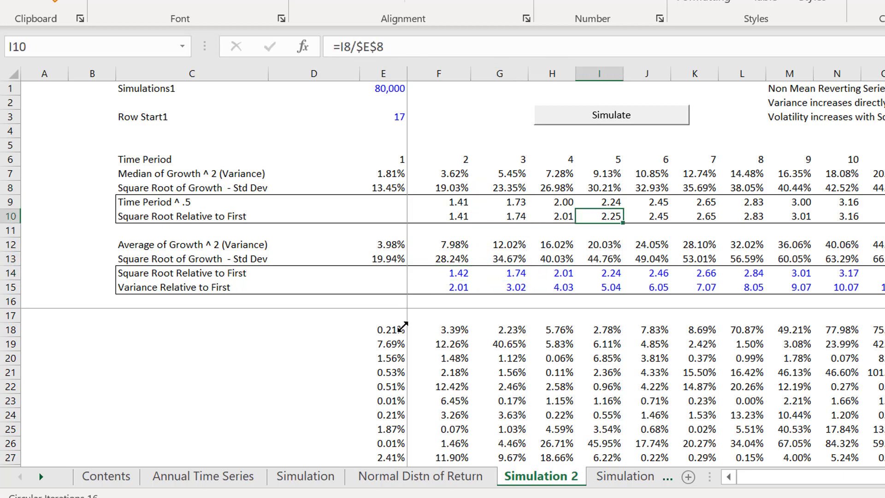
key("Down")
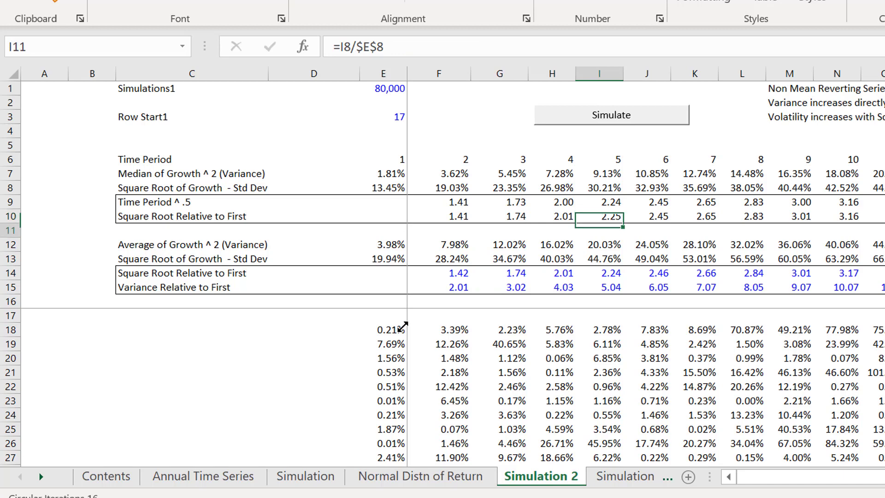
Examine the Average of Growth ^ 2 variances in row 12 across the time periods through column P.
key("Down")
key("Down")
key("Down")
key("Down")
key("Up")
key("Up")
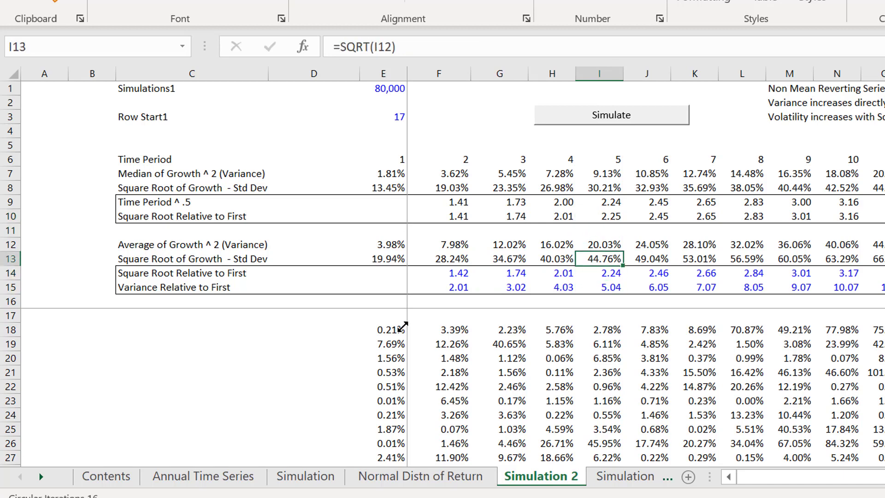
key("Up")
key("Left")
key("Left")
key("Left")
key("Right")
key("Right")
key("Right")
key("Right")
key("Right")
key("Right")
key("Right")
key("Right")
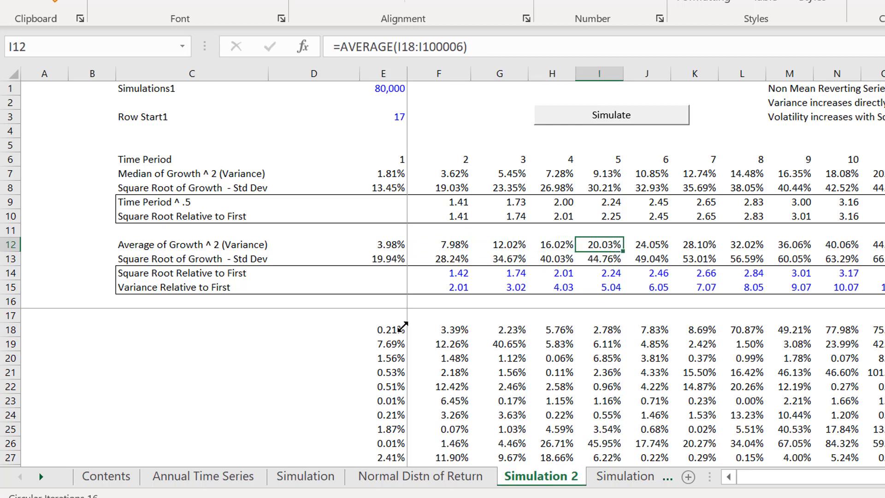
key("Right")
key("Right")
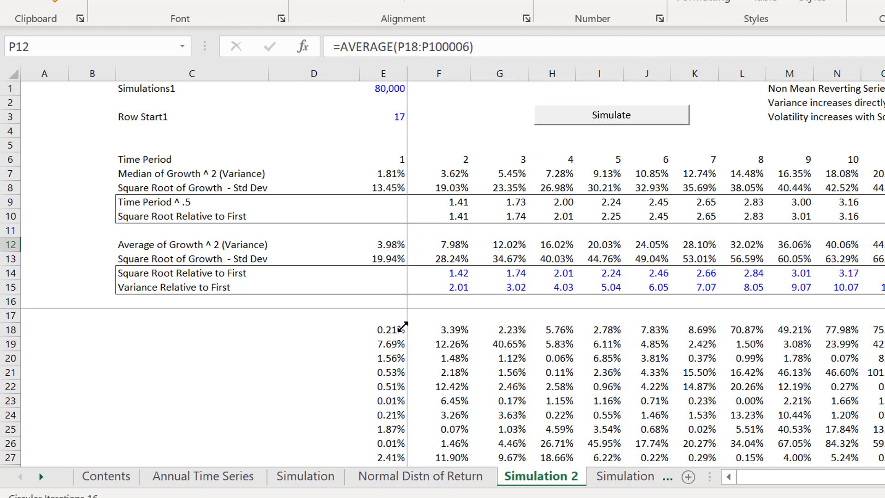
Examine how Variance Relative to First in row 15 grows across the later time periods.
key("Down")
key("Down")
key("Down")
key("Left")
key("Left")
key("Left")
key("Left")
key("Left")
key("Left")
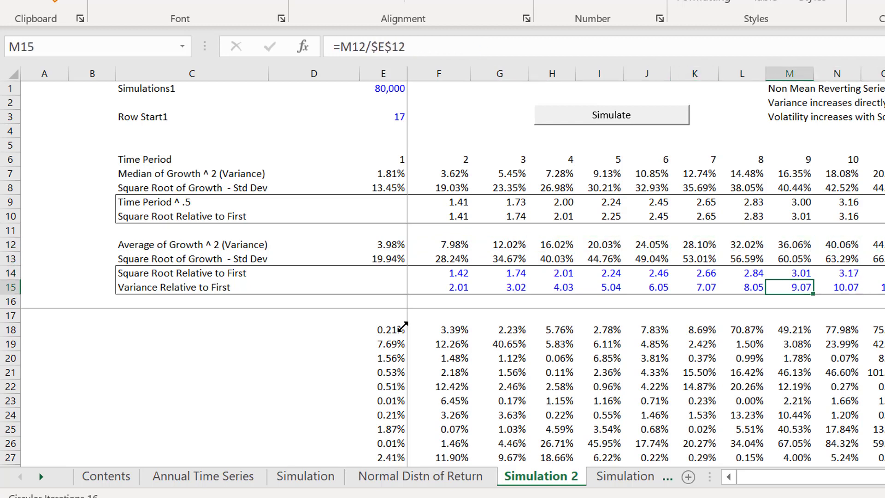
key("Right")
key("Right")
key("Right")
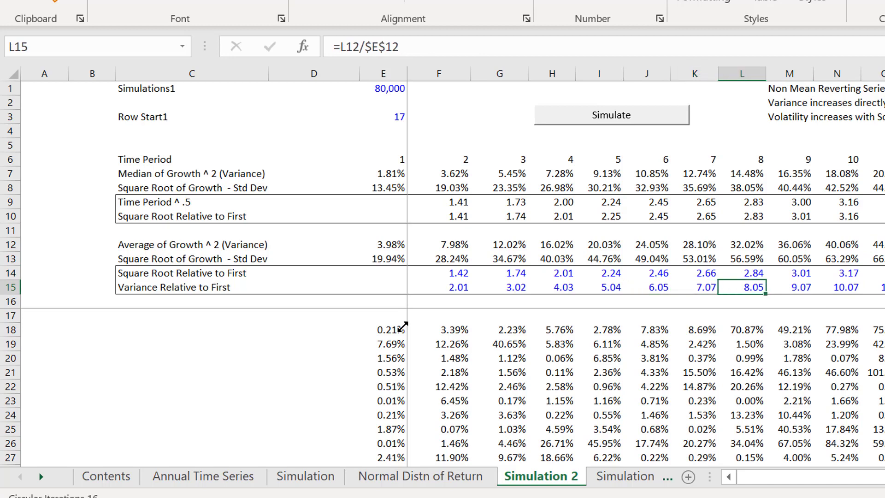
key("Left")
key("Right")
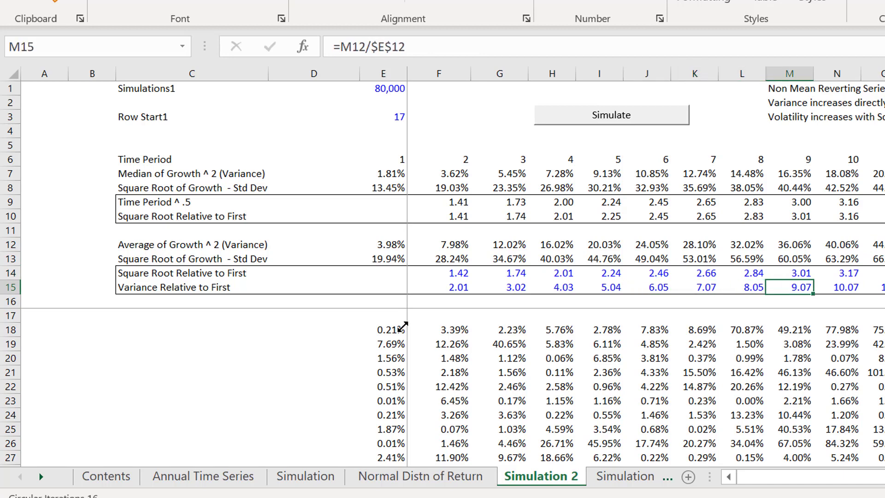
key("Right")
key("Right")
key("Right")
key("Right")
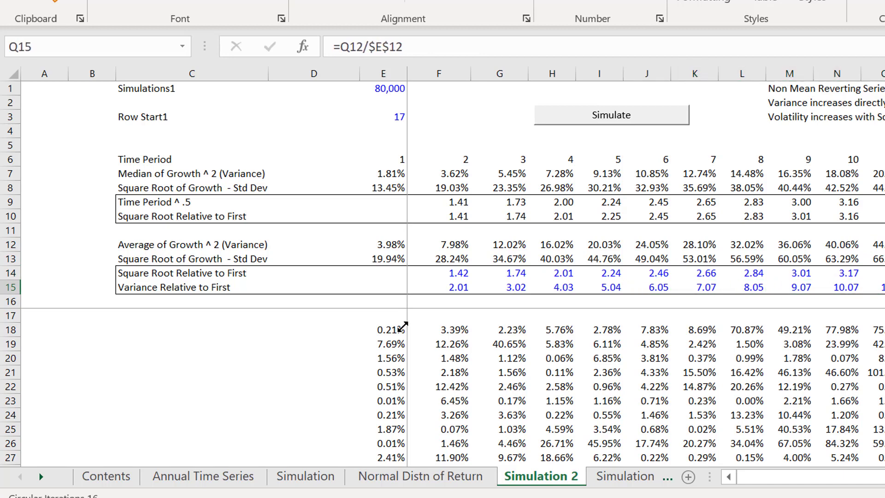
key("Right")
key("Right")
key("Right")
Review Square Root Relative to First in row 14 from the later time periods back to G14.
key("Left")
key("Up")
key("Left")
key("Left")
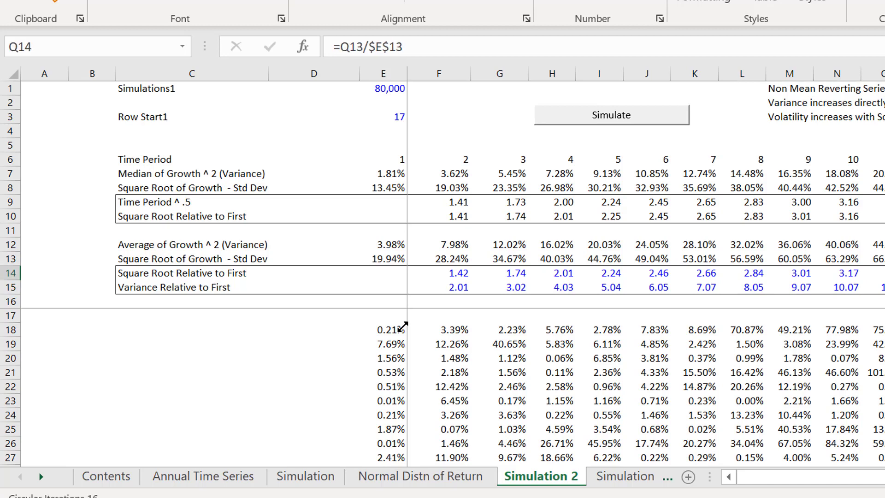
key("Left")
key("Left")
key("Left")
key("Left")
key("Left")
key("Left")
key("Left")
key("Left")
key("Left")
key("Left")
key("Left")
key("Left")
key("Left")
key("Right")
key("Right")
key("Right")
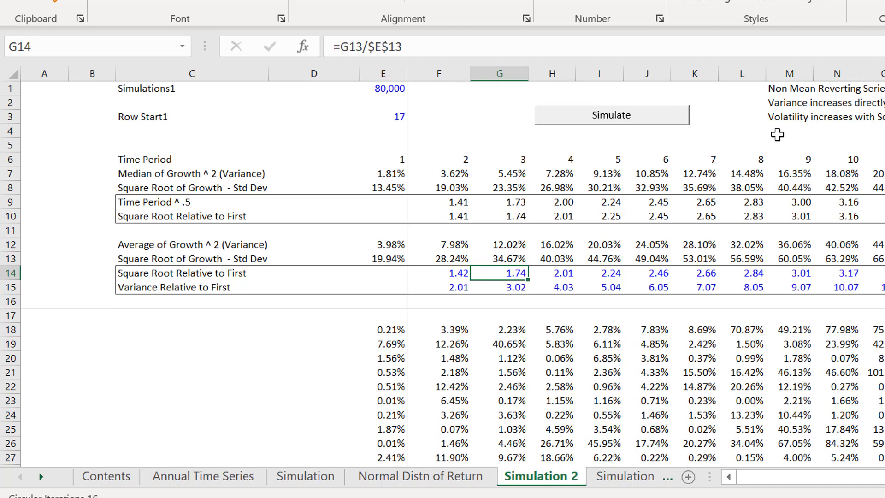
Add the note "Annual Vol = Period Vol * Sqrt(periods in year)" in M4.
left_click(778, 134)
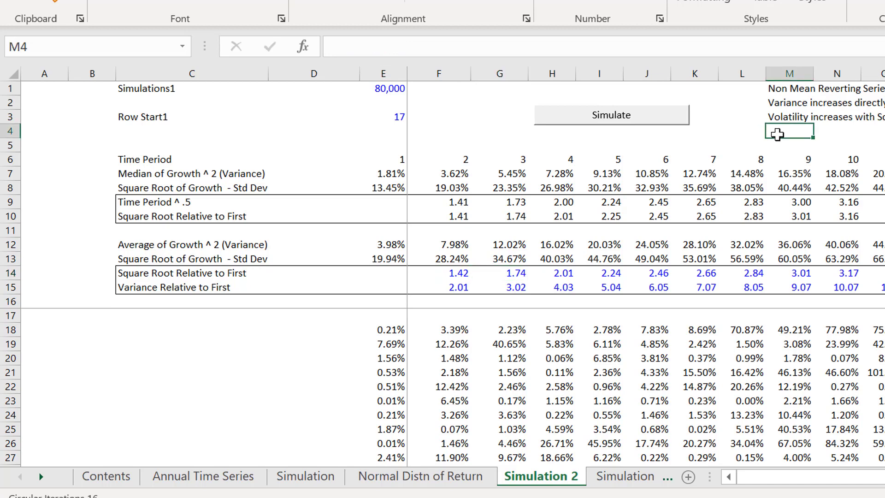
type("Vole")
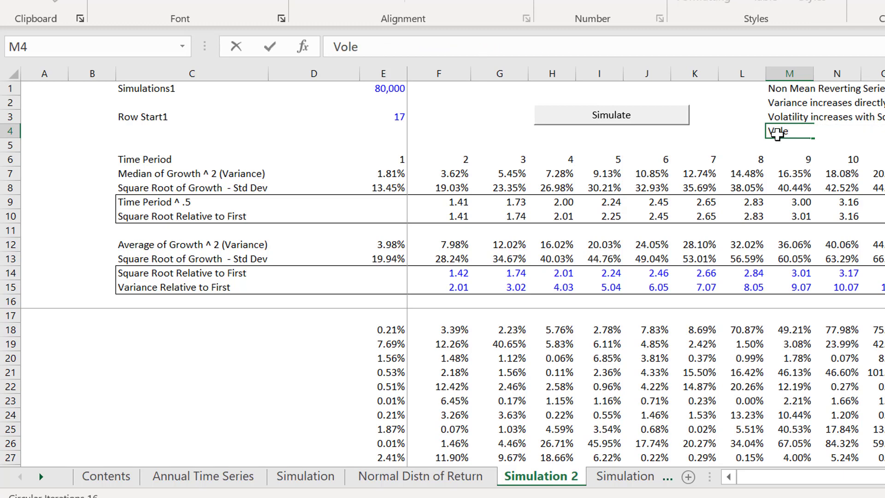
key("BackSpace")
key("BackSpace")
key("BackSpace")
key("BackSpace")
type("Annua;")
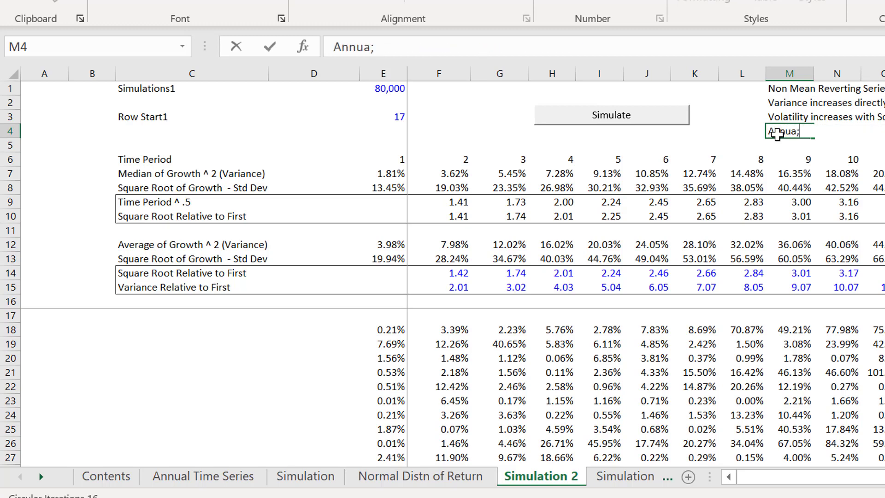
key("BackSpace")
type("l Vol = P")
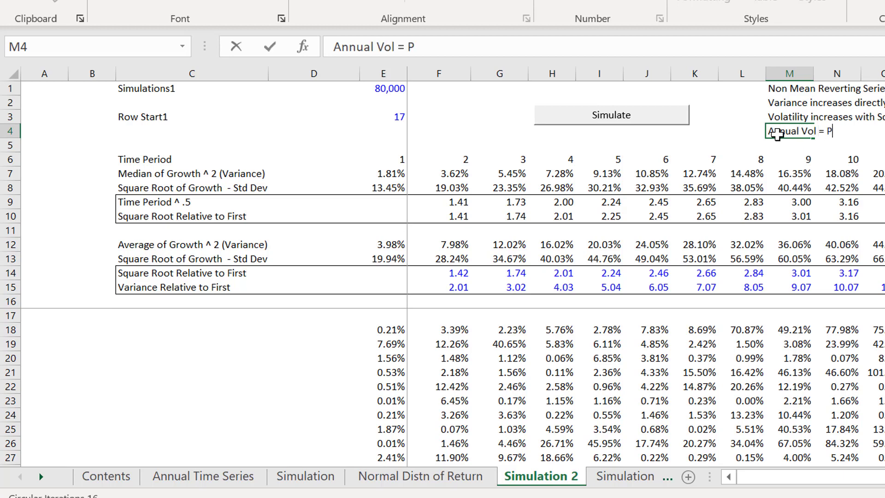
type("eriod Vol")
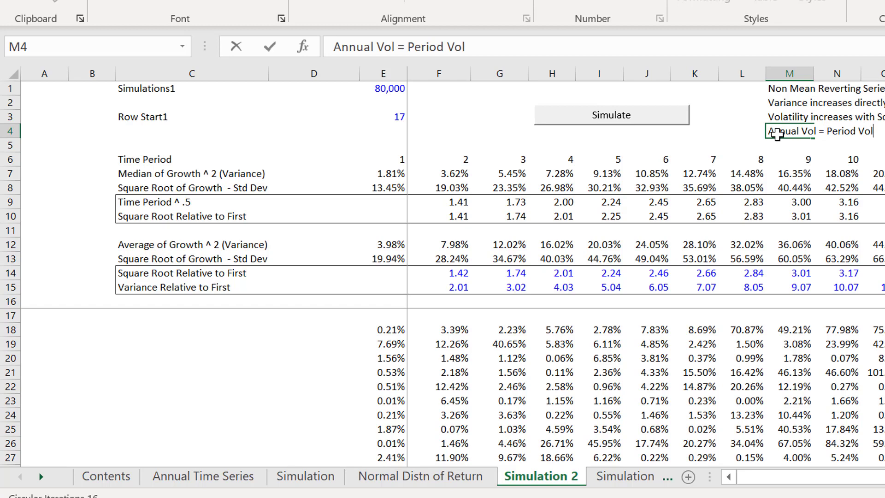
type(" &")
key("BackSpace")
type("* ")
type("Sq")
type("rt")
type("(")
type("time")
key("BackSpace")
key("BackSpace")
key("BackSpace")
key("BackSpace")
type("periods in y")
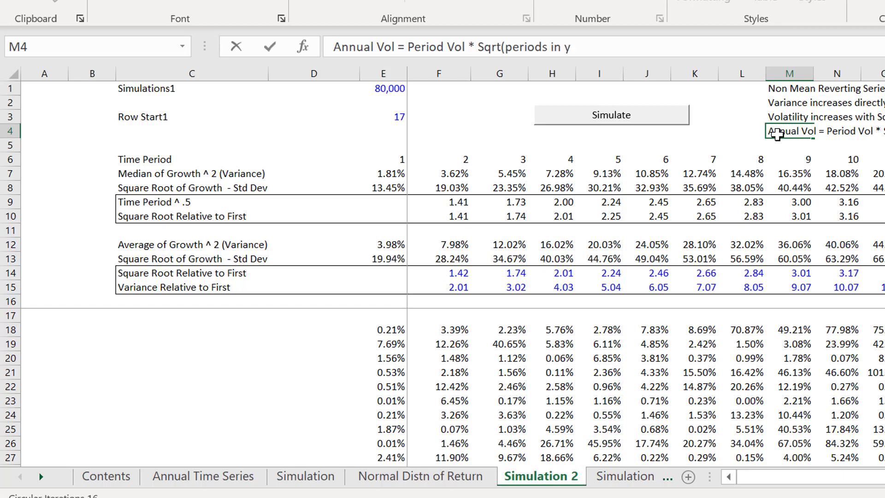
type("ear)")
key("ctrl+Return")
key("Down")
key("Down")
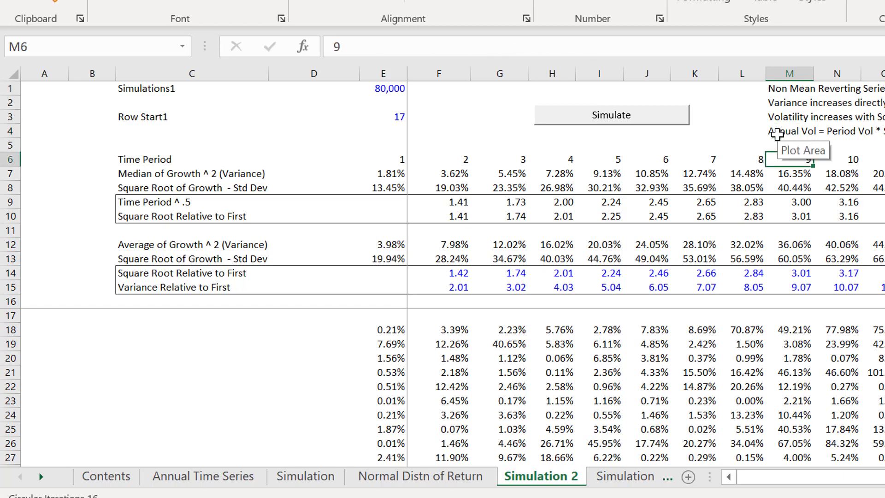
key("Left")
key("Left")
key("Left")
key("Left")
key("Left")
key("Left")
key("Left")
key("Left")
key("Left")
key("Left")
key("Left")
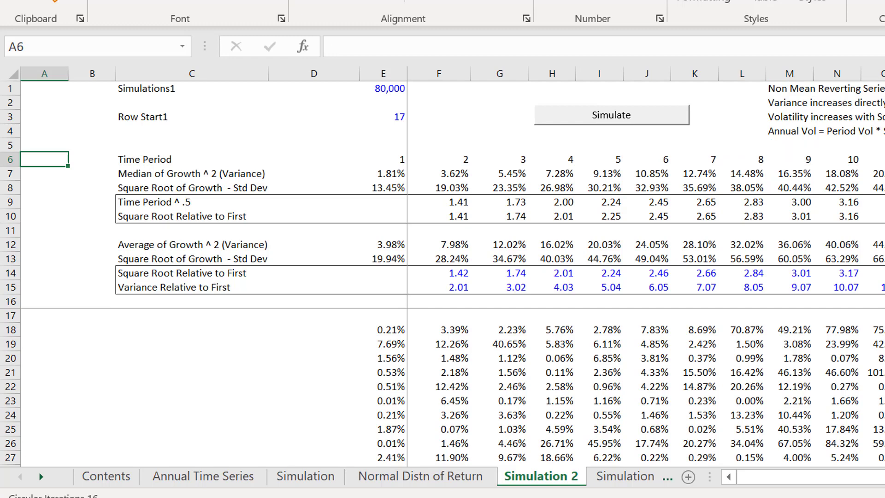
left_click(713, 329)
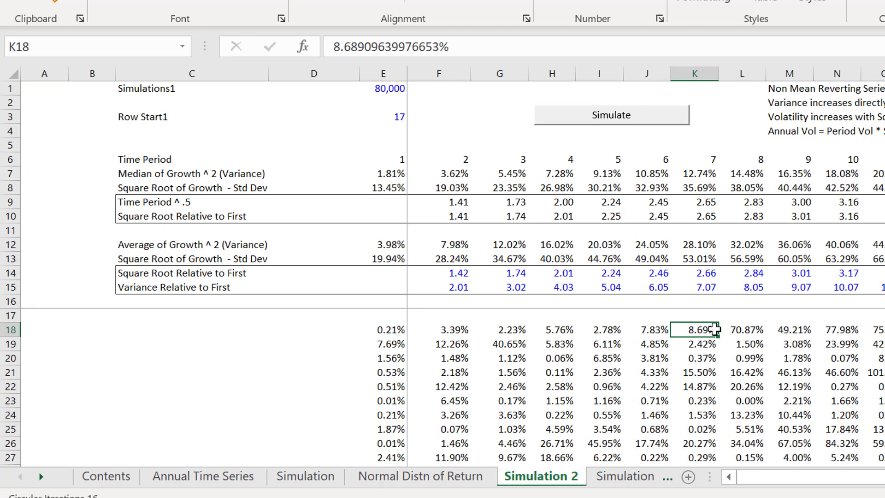
Rename the Simulation 2 sheet as No MR Variance with Time and switch to the Simulation 3 sheet.
left_click(625, 476)
left_click(475, 476)
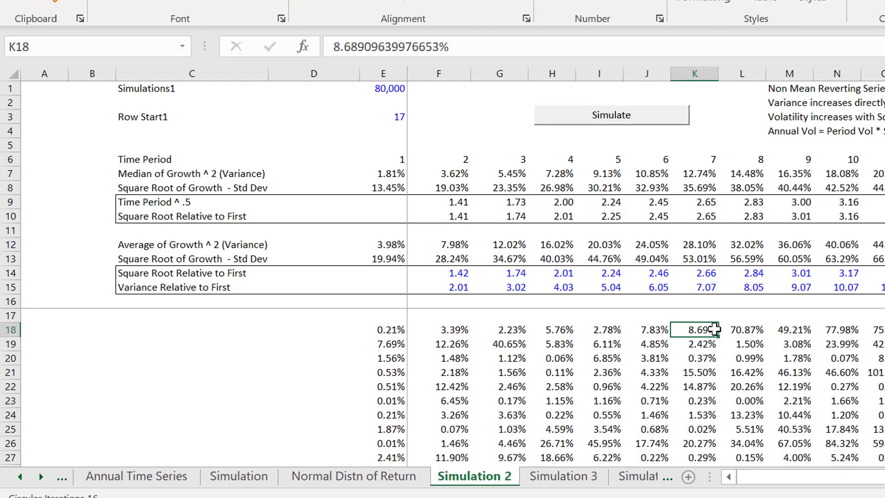
double_click(479, 481)
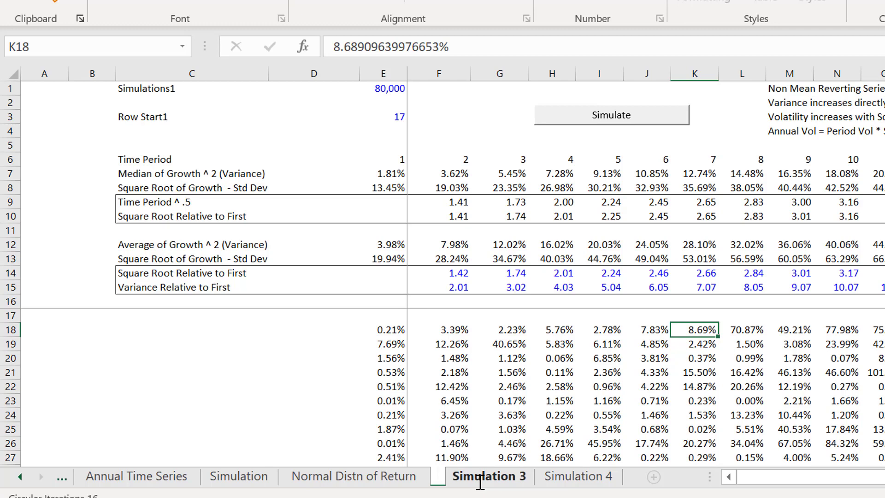
type("No Mr")
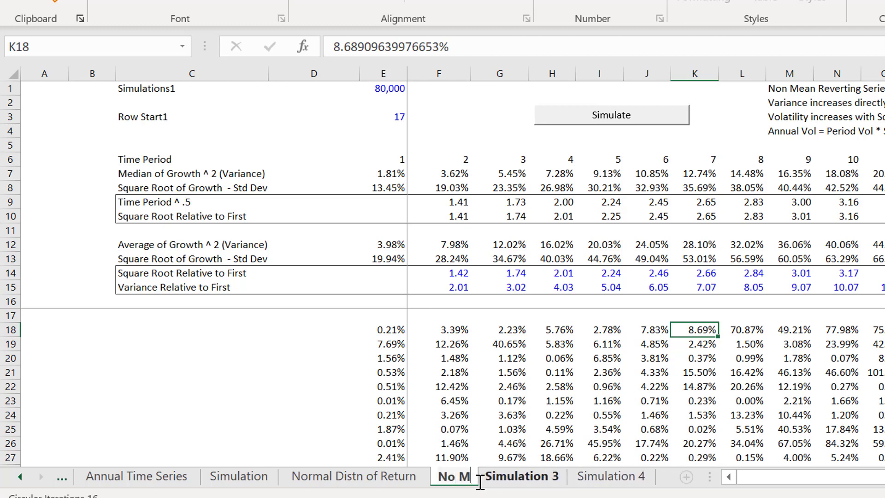
key("BackSpace")
type("R Varianc")
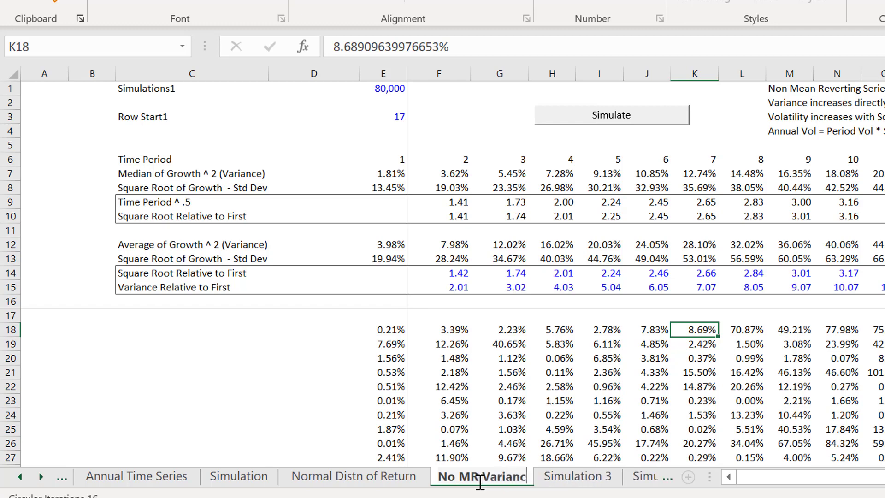
type("e")
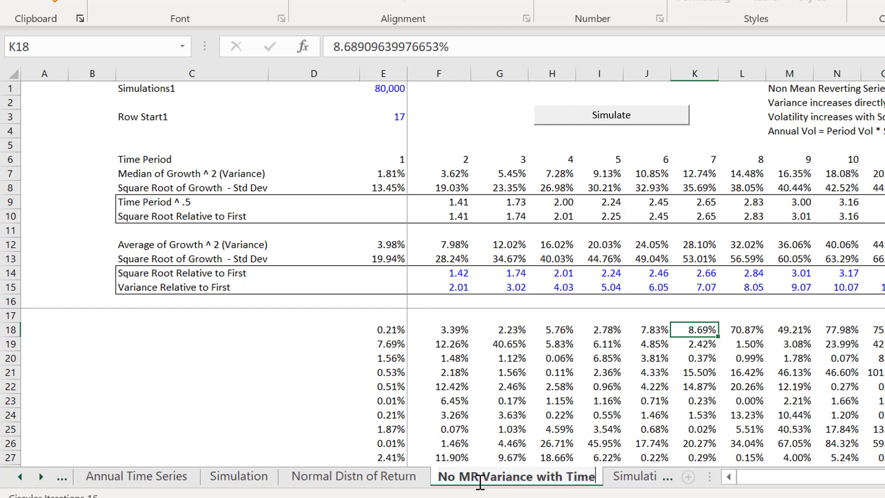
type(" with Time")
key("Return")
key("ctrl+Page_Down")
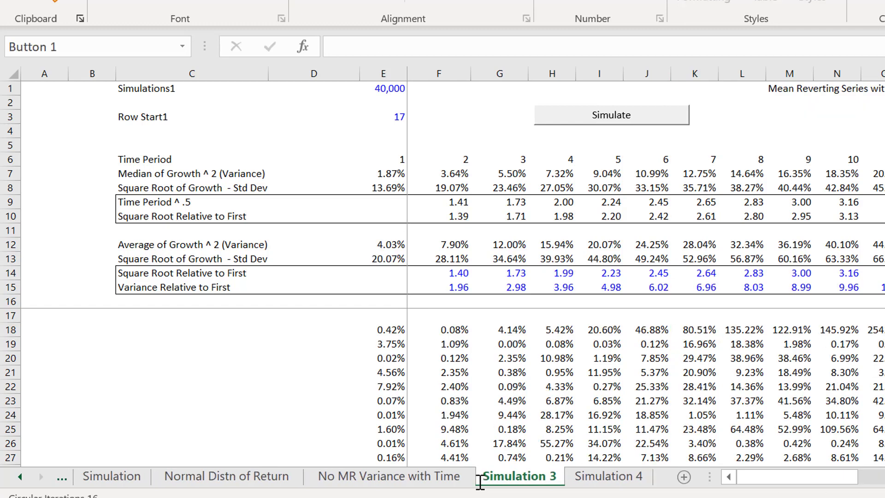
Rename the Simulation 3 sheet as "MR Variance with Time".
double_click(502, 479)
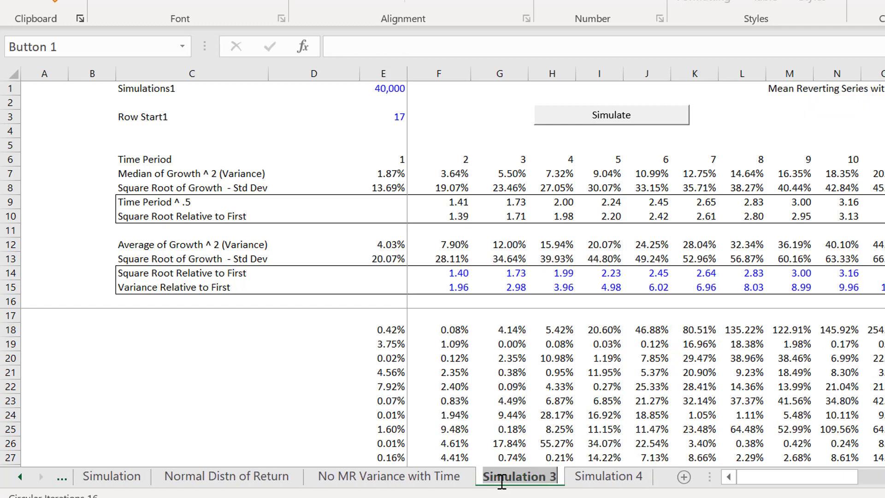
key("BackSpace")
type("MR wih")
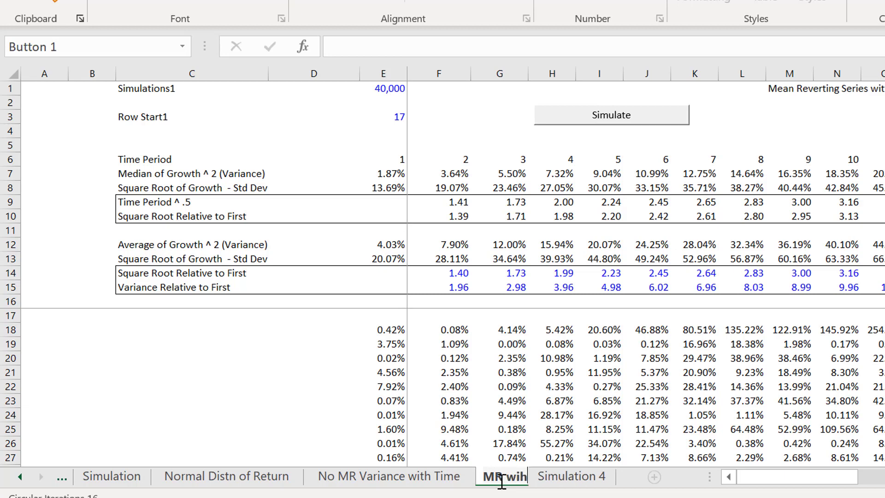
key("BackSpace")
type("th")
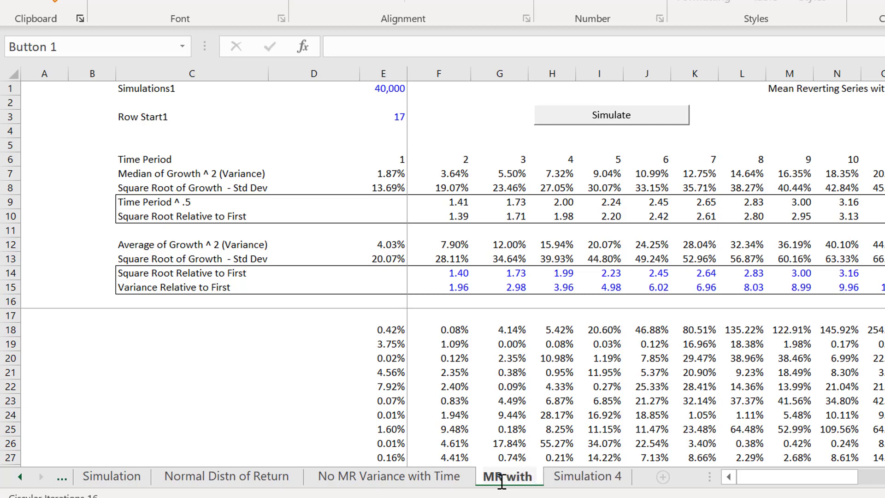
key("BackSpace")
key("BackSpace")
key("BackSpace")
key("BackSpace")
key("BackSpace")
key("BackSpace")
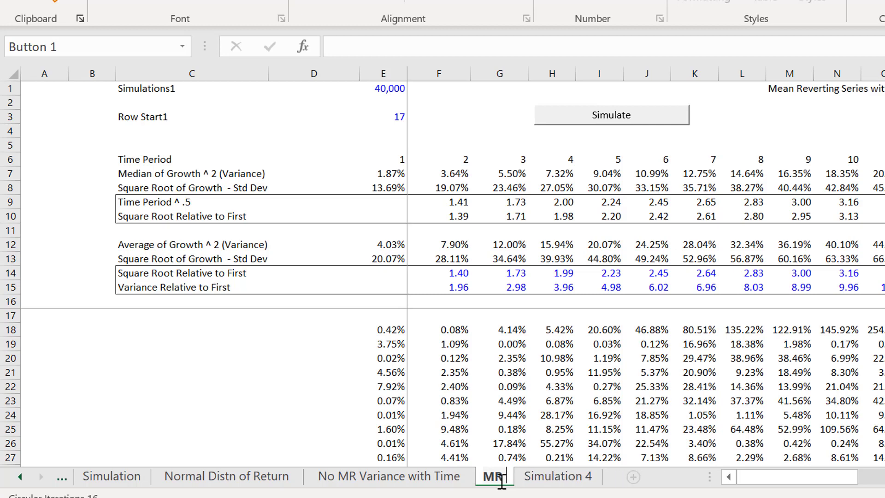
type("Variance")
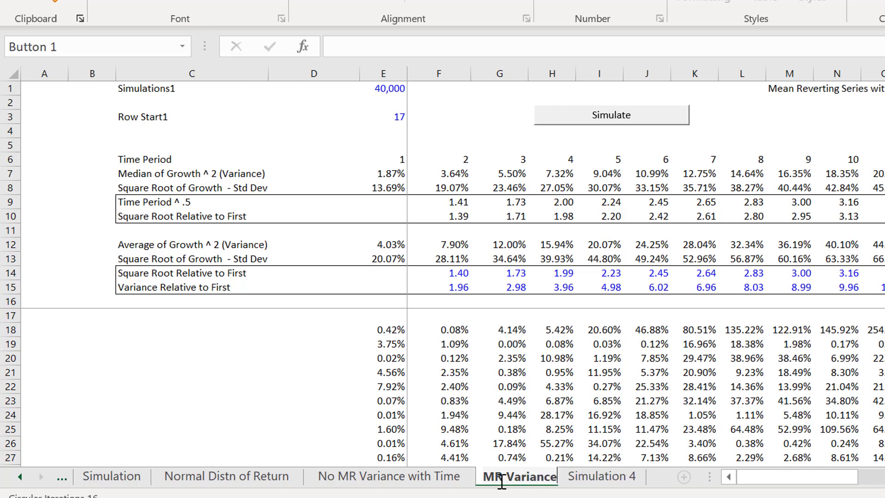
type(" with Time")
key("Return")
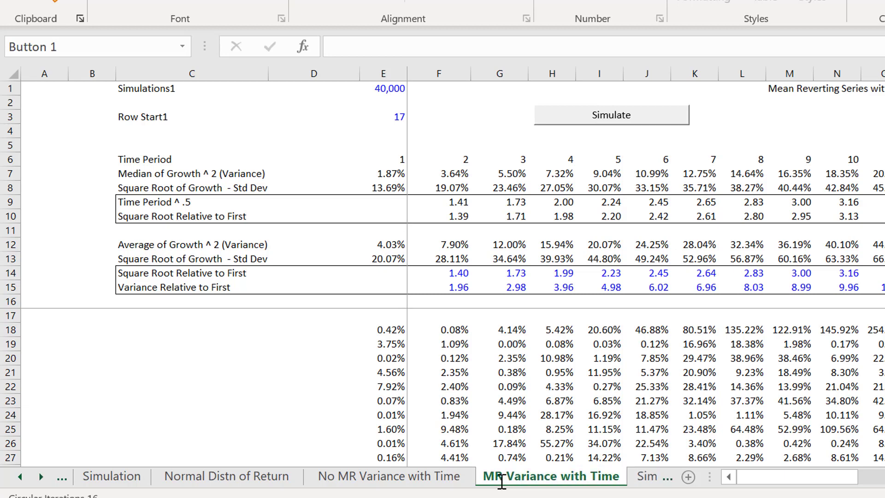
Rename the Simulation 4 sheet as "50% MR Variance with Time".
key("ctrl+Page_Down")
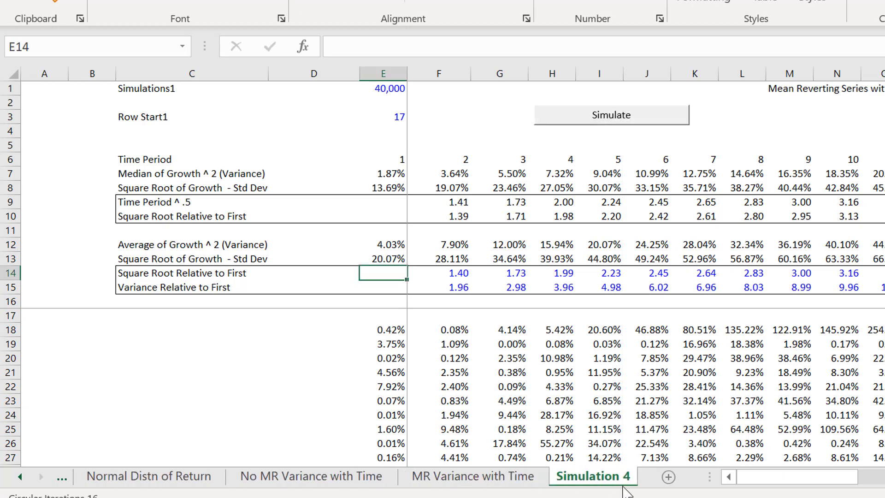
double_click(594, 476)
type("50")
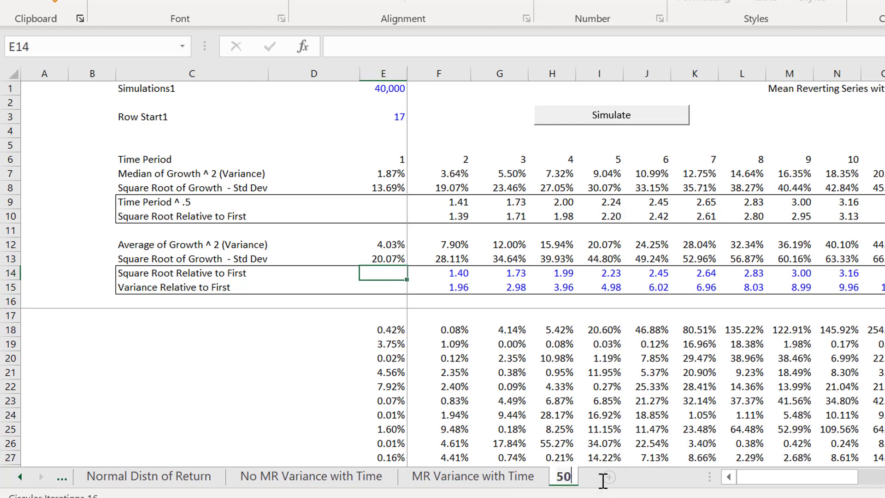
type("% MR")
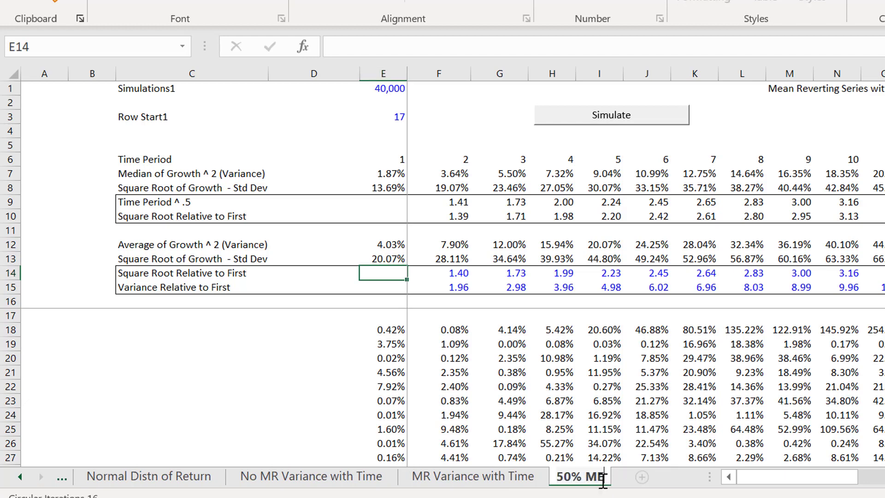
key("BackSpace")
type("R Varianc")
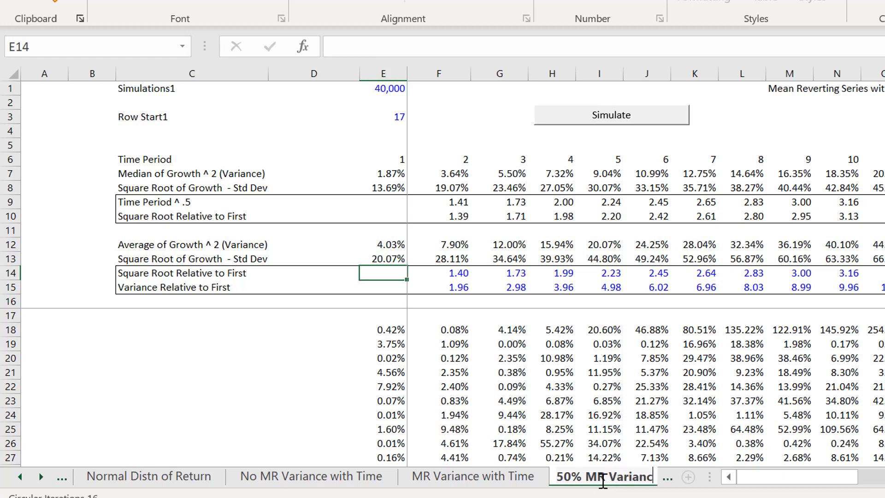
type("e with t")
key("BackSpace")
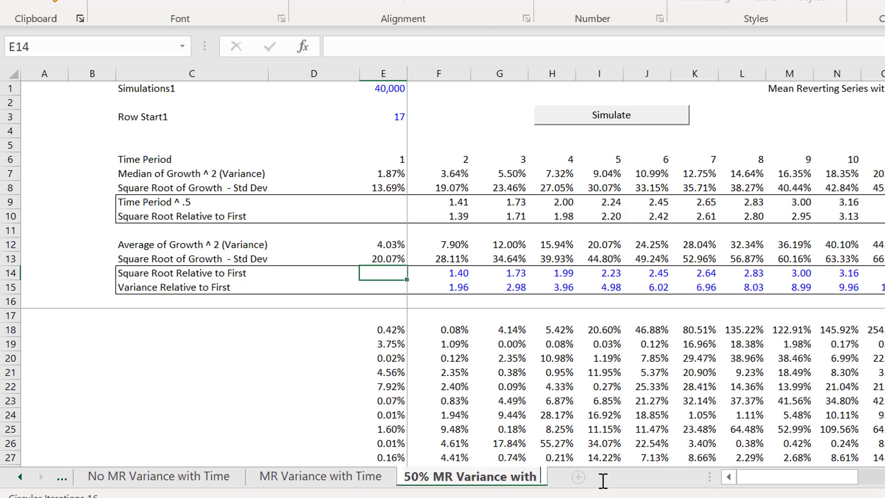
type("Time")
key("Return")
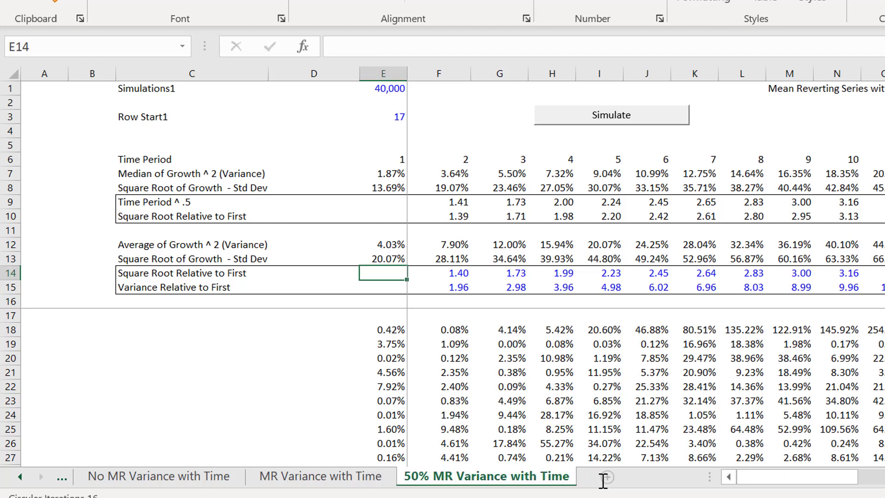
Examine the Time Period ^ .5 formulas in row 9 of the 50% MR Variance with Time sheet.
left_click(526, 410)
key("Left")
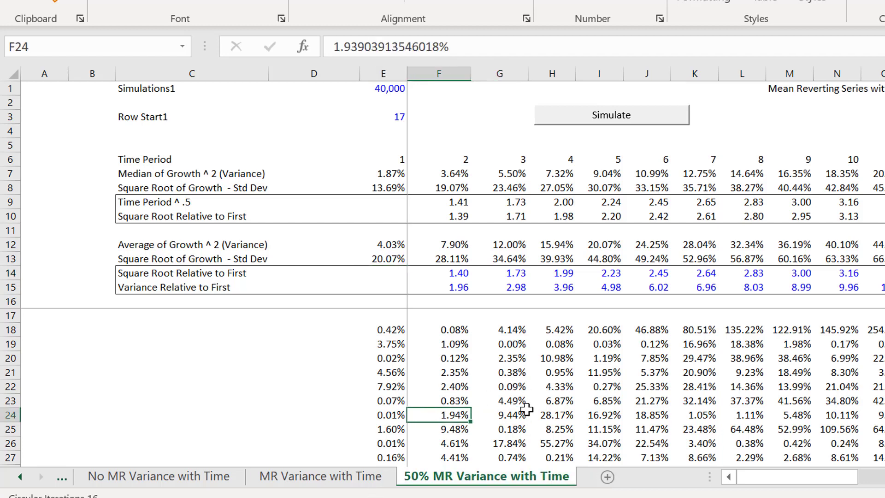
key("Left")
key("Left")
key("Left")
key("Left")
key("Left")
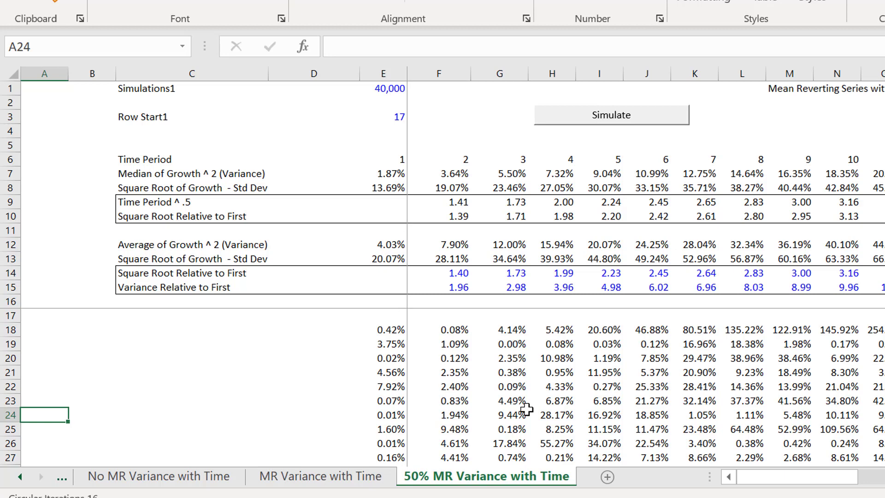
key("Up")
key("Up")
key("Up")
key("Up")
key("Up")
key("Up")
key("Up")
key("Up")
key("Up")
key("Up")
key("Up")
key("Up")
key("Up")
key("Right")
key("Right")
key("Right")
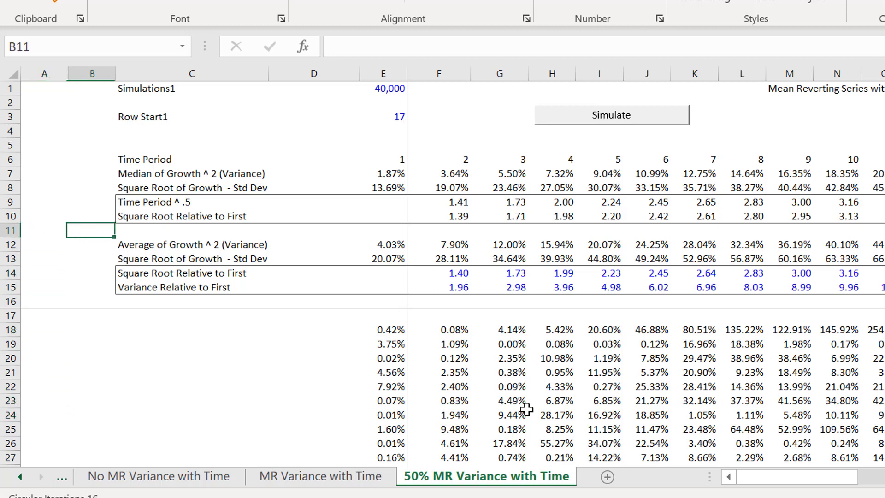
key("Right")
key("Right")
key("Right")
key("Right")
key("Up")
key("Up")
key("Left")
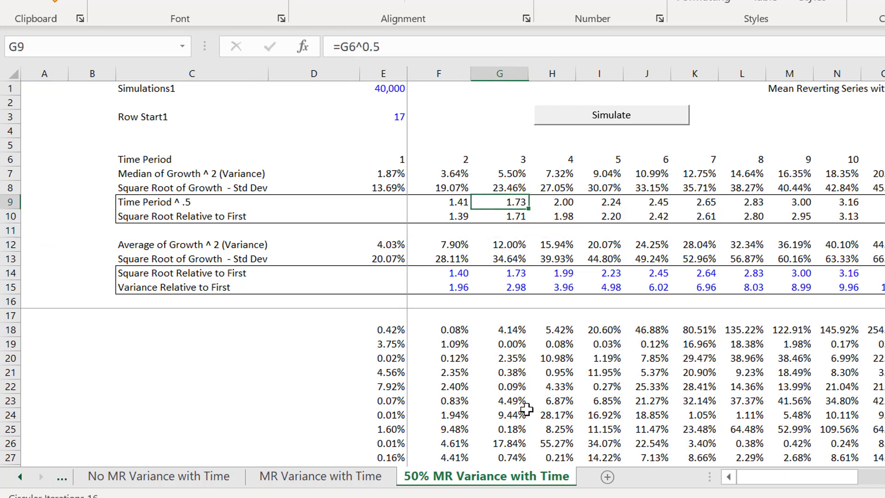
key("Left")
key("Right")
key("Right")
key("Right")
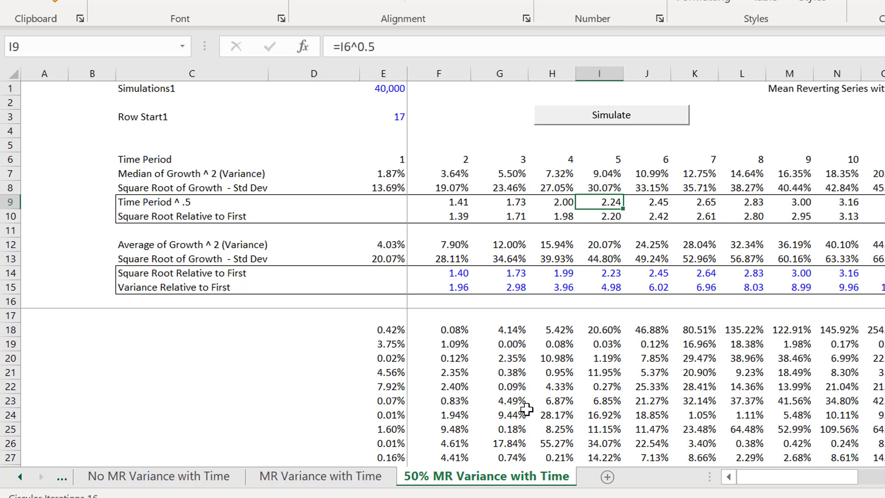
key("Left")
key("Left")
key("Left")
key("Left")
key("Left")
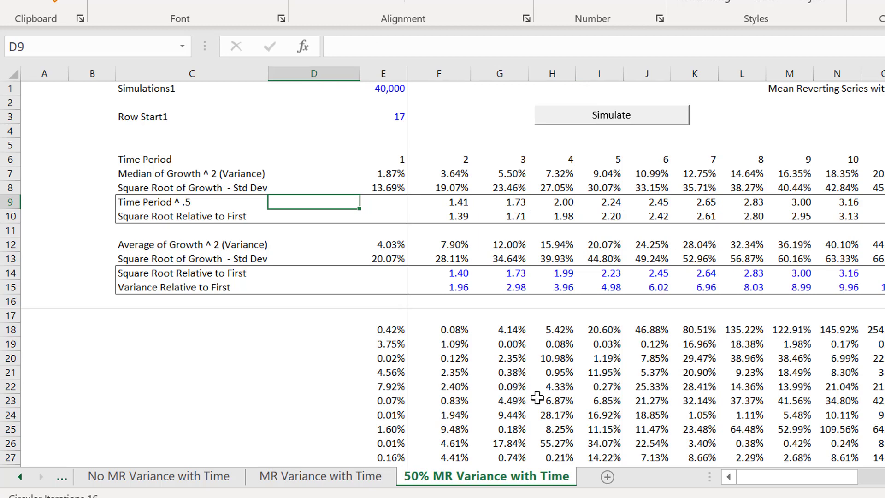
right_click(599, 124)
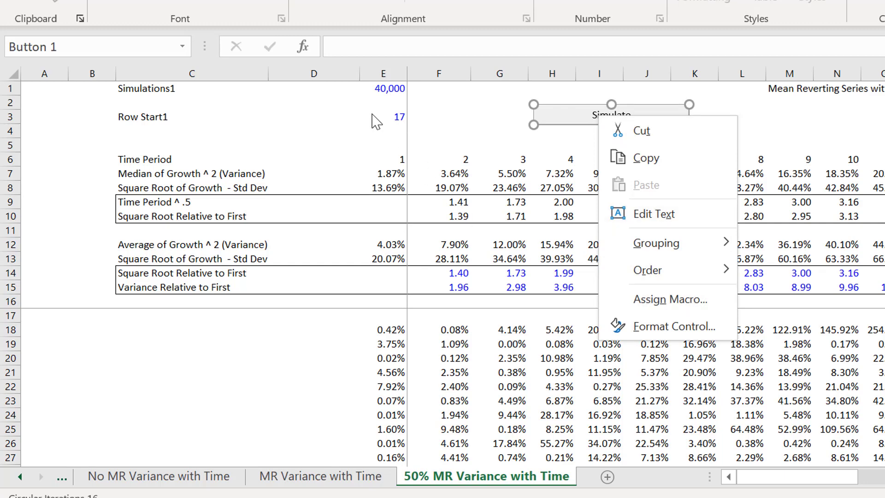
key("Escape")
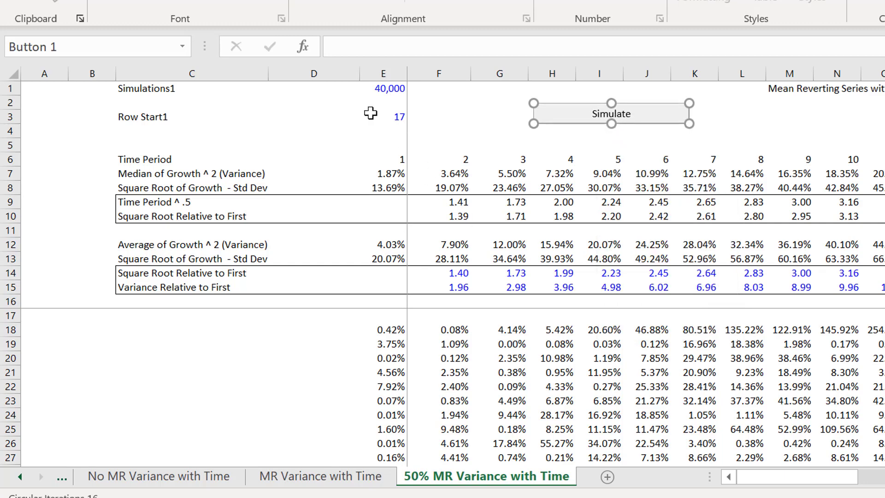
Change the label in cell C1 to "Simulations3".
left_click(371, 86)
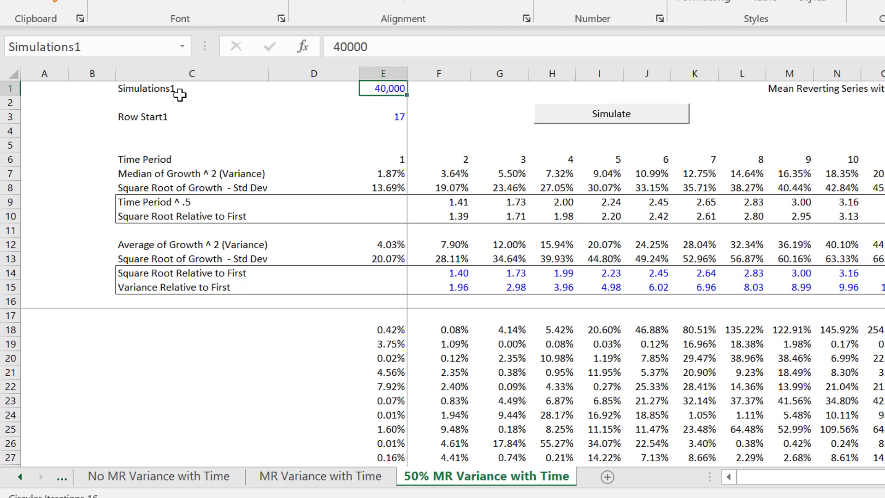
key("Left")
key("Left")
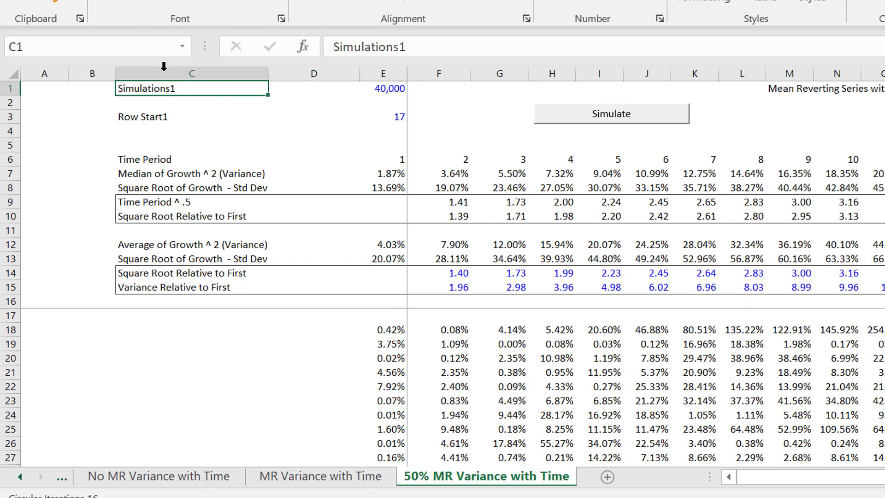
left_click(420, 42)
key("BackSpace")
type("3")
key("Return")
Define the range name Simulations3 for the simulation count cell E1.
key("Up")
key("Right")
key("Right")
key("Right")
key("Right")
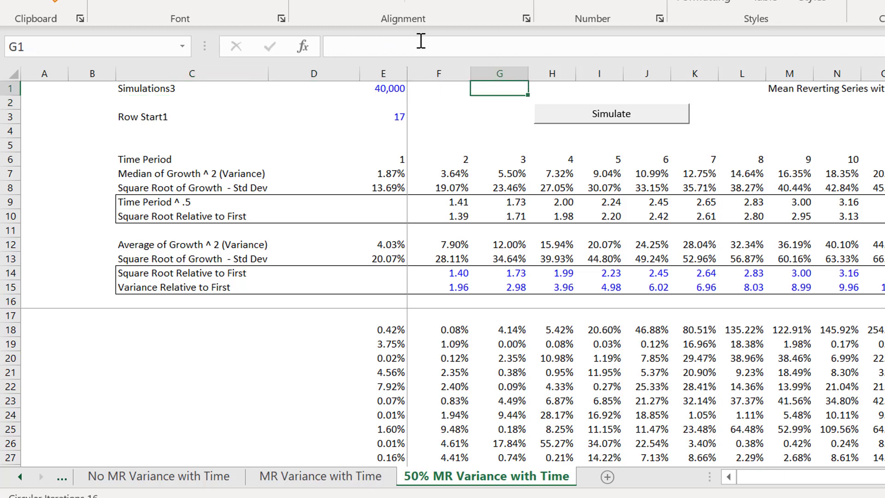
key("Left")
key("Left")
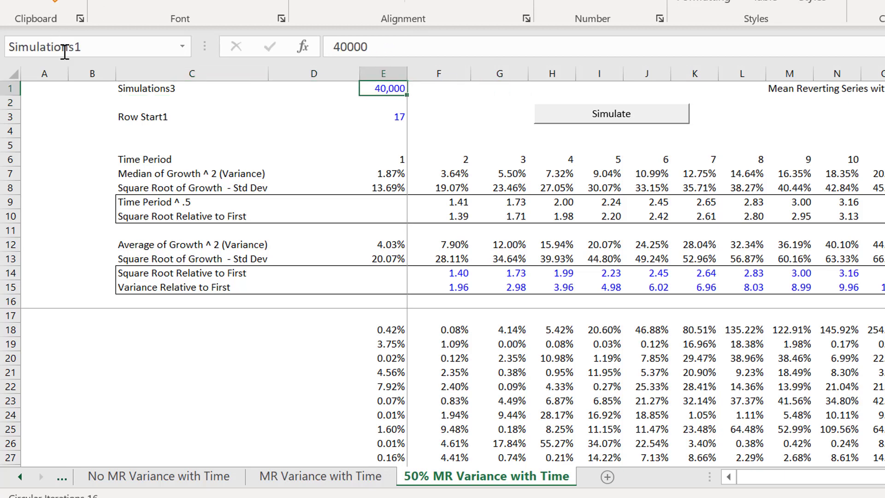
left_click(100, 47)
type("Si")
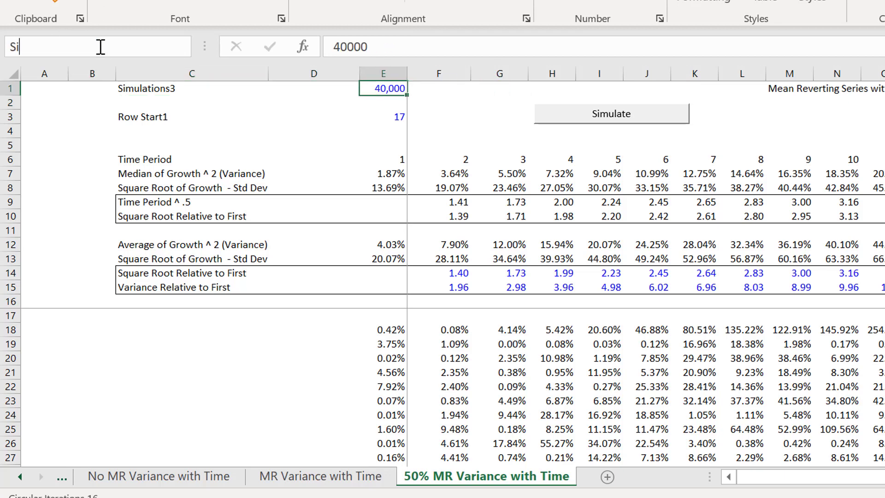
type("mulations3")
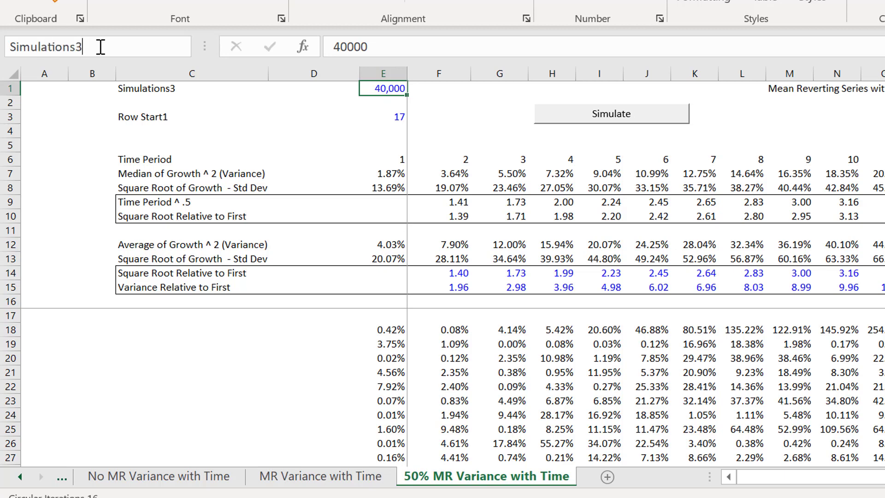
key("Return")
Define the range name Row_Start3 for the row start value in cell E3.
key("Down")
key("Down")
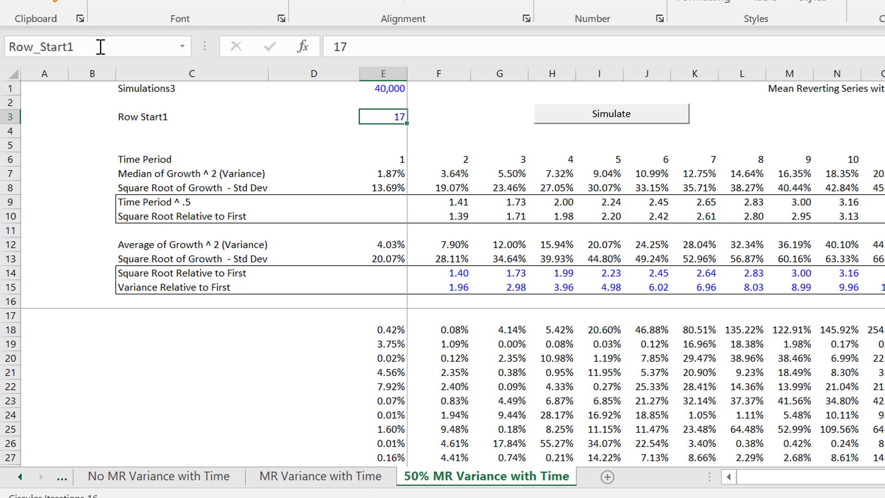
left_click(100, 46)
type("Rwo")
key("BackSpace")
key("BackSpace")
type("ow_")
type("Start3")
key("Return")
key("Down")
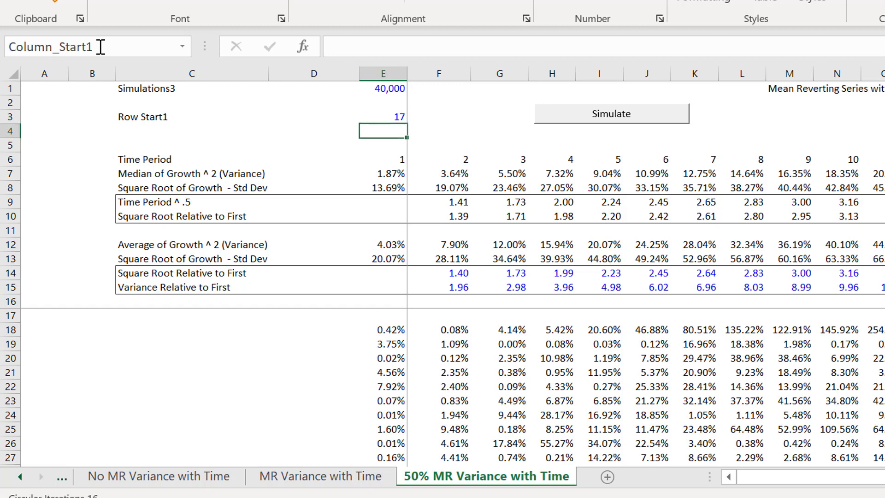
key("Up")
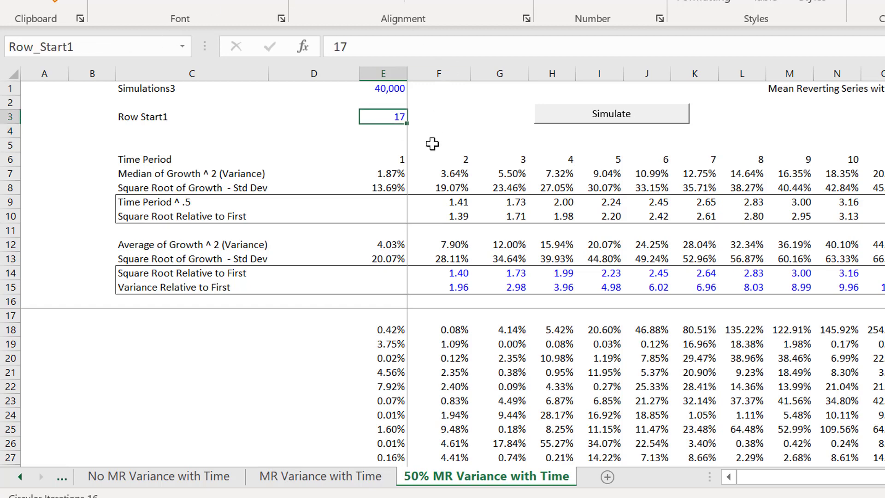
Open the code of the simulate1 macro assigned to the Simulate button for editing.
right_click(570, 112)
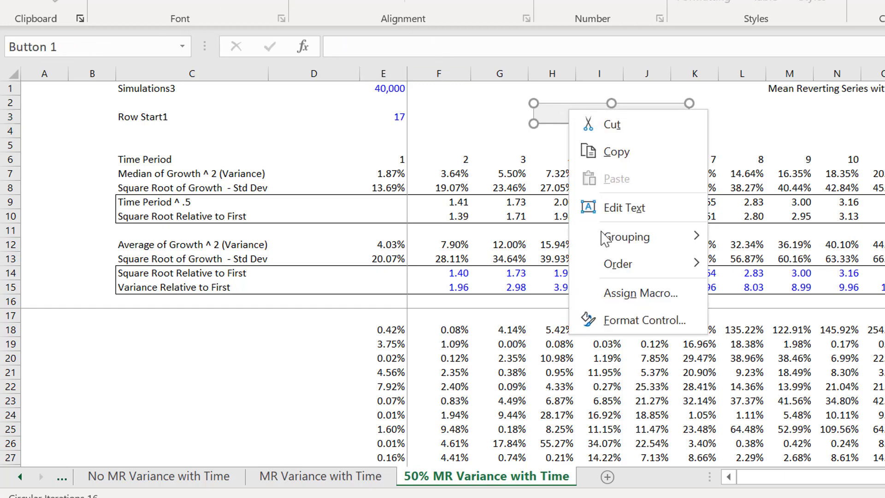
left_click(607, 293)
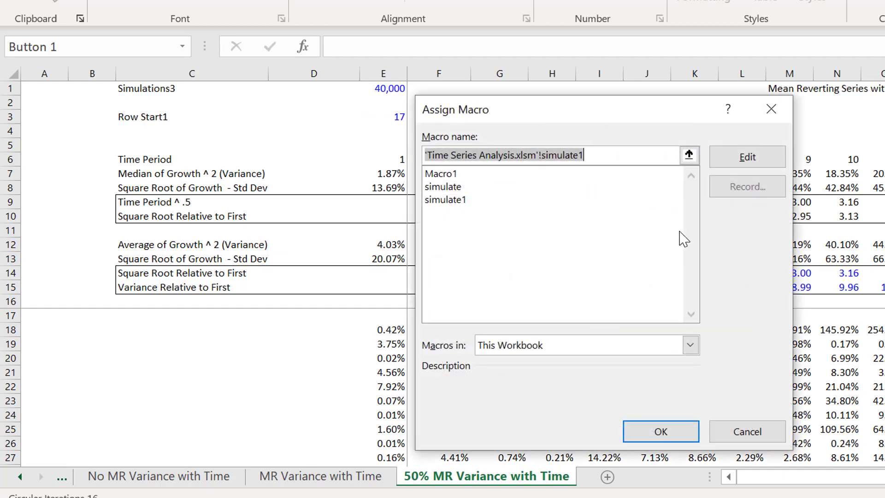
left_click(754, 161)
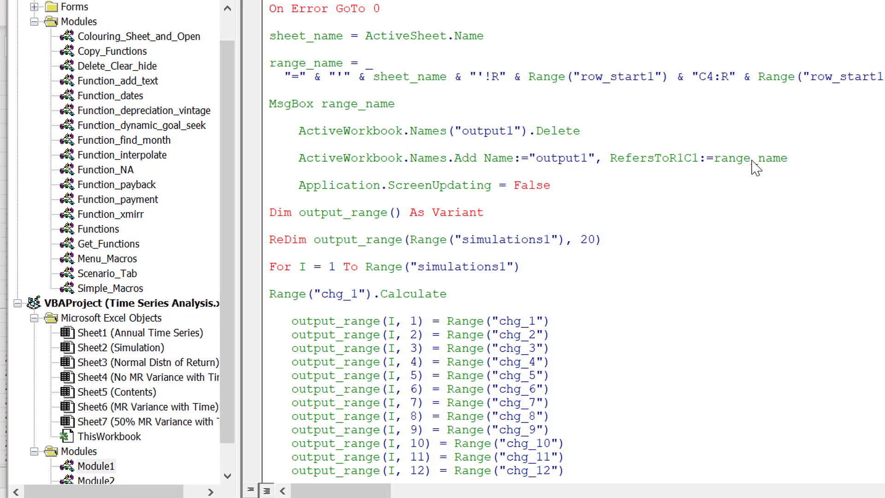
Copy the whole simulate1 procedure and paste a duplicate between its End Sub and the simulate procedure.
scroll(755, 169, "up", 1)
key("shift+Down")
key("shift+Down")
key("shift+Down")
key("shift+Down")
key("shift+Down")
key("shift+Down")
key("shift+Down")
key("shift+Down")
key("shift+Down")
key("shift+Down")
key("shift+Down")
key("shift+Down")
key("shift+Down")
key("shift+Down")
key("shift+Down")
key("shift+Down")
key("shift+Down")
key("shift+Down")
key("shift+Down")
key("shift+Down")
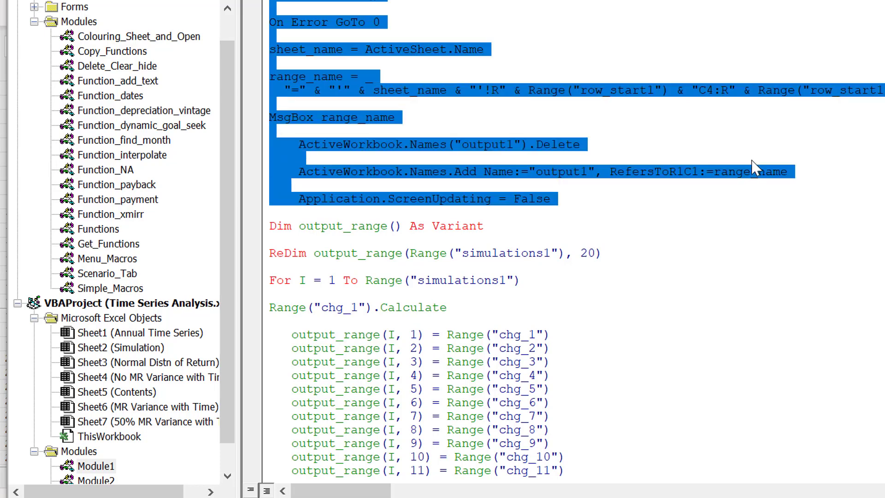
key("shift+Down")
key("shift+Down")
key("shift+Down")
key("shift+Down")
key("shift+Down")
key("shift+Down")
key("shift+Down")
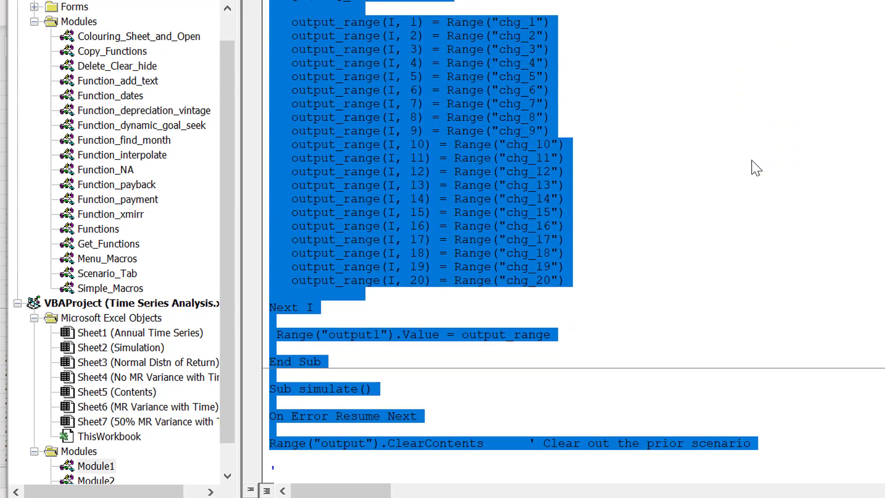
key("shift+Up")
key("shift+Up")
key("shift+Up")
key("shift+Up")
key("shift+Up")
key("shift+Up")
key("shift+Down")
key("Right")
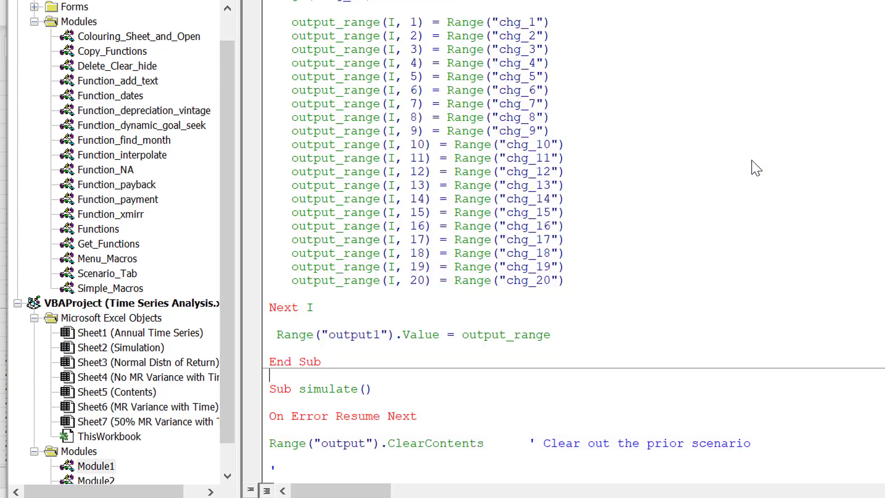
key("Return")
key("Return")
key("Up")
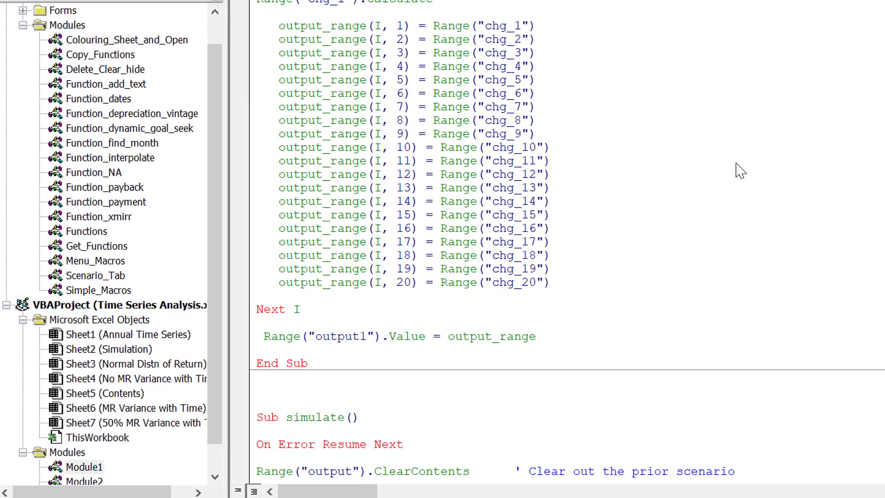
Rename the duplicated simulate1 procedure as simulate2.
scroll(756, 168, "up", 2)
key("Up")
key("Up")
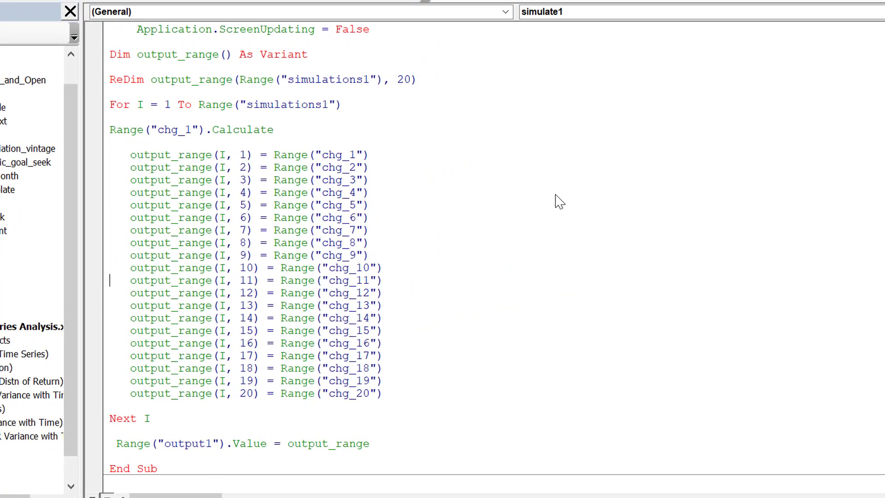
key("Up")
key("Up")
key("Up")
key("Up")
key("Up")
key("Up")
key("Up")
key("Up")
key("Up")
key("Up")
key("Up")
key("Up")
key("Up")
key("Up")
key("Up")
key("Up")
key("Up")
key("Up")
key("Up")
key("Up")
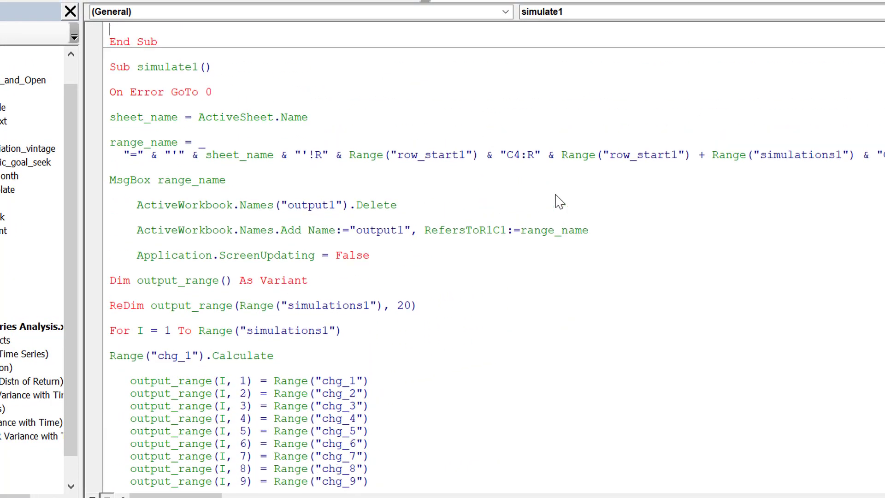
key("Down")
key("Down")
key("Down")
key("BackSpace")
type("2")
Change both row_start1 references in the range_name expression of simulate2 to row_start2.
key("Down")
key("Right")
key("Right")
key("Right")
key("Right")
key("Right")
key("Right")
key("Right")
key("Right")
key("Right")
key("Right")
key("Right")
key("Right")
key("Right")
key("Right")
key("Right")
key("Right")
key("Right")
key("Right")
key("Right")
key("Right")
key("Delete")
type("2")
key("Right")
key("Right")
key("Right")
key("Right")
key("Right")
key("Right")
key("Right")
key("Right")
key("Right")
key("Right")
key("Right")
key("Right")
key("Right")
key("Right")
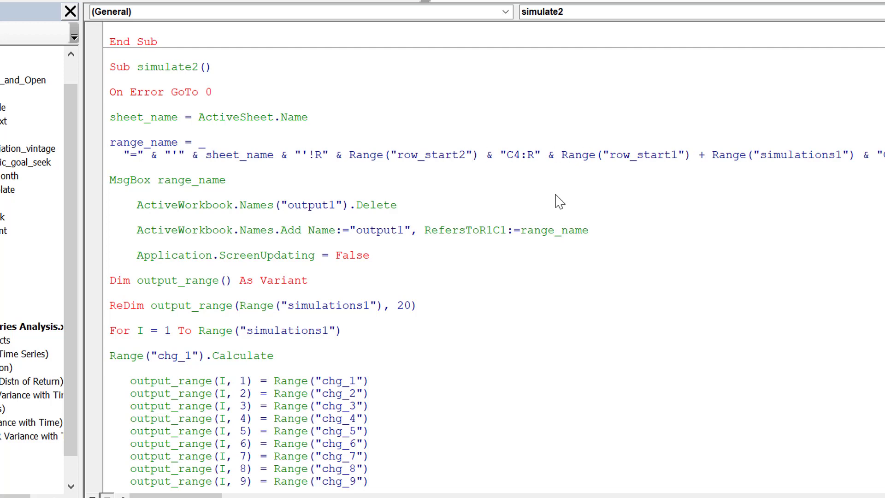
key("BackSpace")
type("2")
Point the range_name expression of simulate2 to row_start3 in both row start references and to simulations3 for the simulation count.
key("Right")
key("Right")
key("Right")
key("Right")
key("Right")
key("Right")
key("Right")
key("Right")
key("Right")
key("Right")
key("Right")
key("Right")
key("Right")
key("Right")
key("Right")
key("Right")
key("Right")
key("Right")
key("Right")
key("Right")
key("BackSpace")
type("3")
key("Left")
key("Left")
key("Left")
key("Left")
key("Left")
key("Left")
key("Left")
key("Left")
key("Left")
key("Left")
key("Left")
key("Left")
key("Left")
key("Left")
key("Left")
key("Left")
key("Left")
key("Left")
key("Left")
key("Left")
key("Right")
key("BackSpace")
type("3")
key("Right")
key("Right")
key("Right")
key("Right")
key("Right")
key("Right")
key("Right")
key("Right")
key("Right")
key("Right")
key("Right")
key("Right")
key("Right")
key("Right")
key("Right")
key("Right")
key("Right")
key("Right")
key("Right")
key("Right")
key("Right")
key("Right")
key("Right")
key("Right")
key("Right")
key("Right")
key("Right")
key("Right")
key("Right")
key("Right")
key("Right")
key("Right")
key("Right")
key("BackSpace")
type("3")
Change the range name removed by the ActiveWorkbook.Names Delete statement in simulate2 to output3.
key("Home")
key("Down")
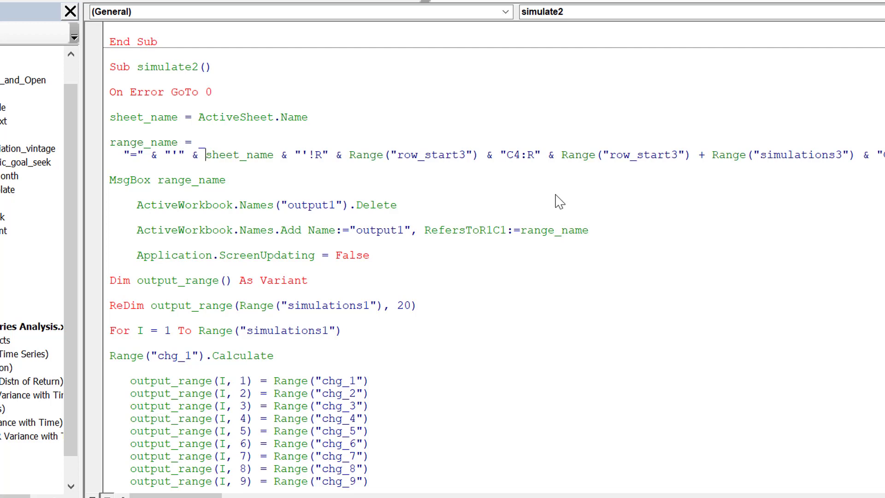
key("Down")
key("Down")
key("Down")
key("Left")
key("Left")
key("Left")
key("Left")
key("Left")
key("Left")
key("Left")
key("Left")
key("Left")
key("Left")
key("Right")
key("Right")
key("Right")
key("BackSpace")
type("3")
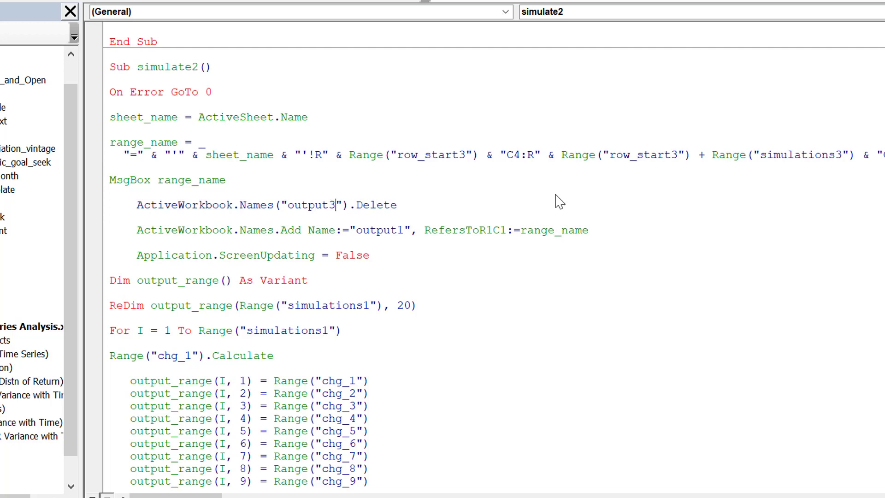
Change the range name created by the ActiveWorkbook.Names.Add statement in simulate2 to output3.
key("Down")
key("Down")
key("Down")
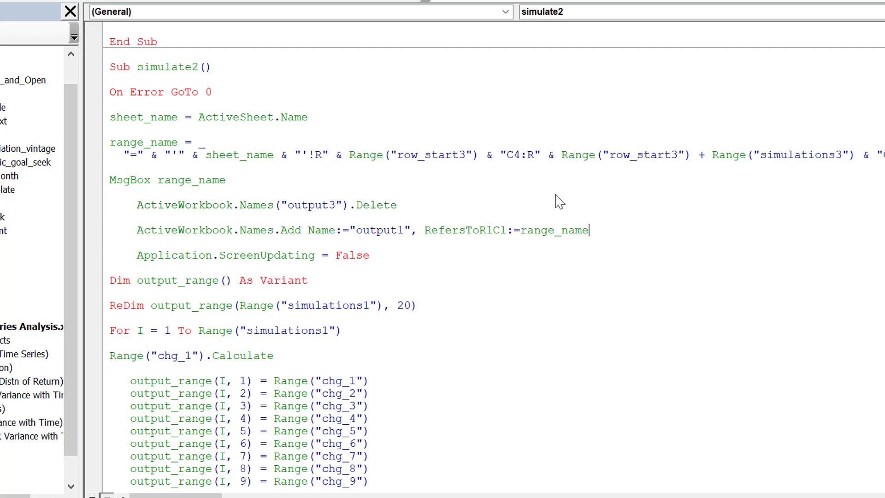
key("Left")
key("Left")
key("Left")
key("Left")
key("Left")
key("Left")
key("Left")
key("Left")
key("Left")
key("Left")
key("Left")
key("Left")
key("Left")
key("Left")
key("Left")
key("Left")
key("Left")
key("Left")
key("Left")
key("Left")
key("BackSpace")
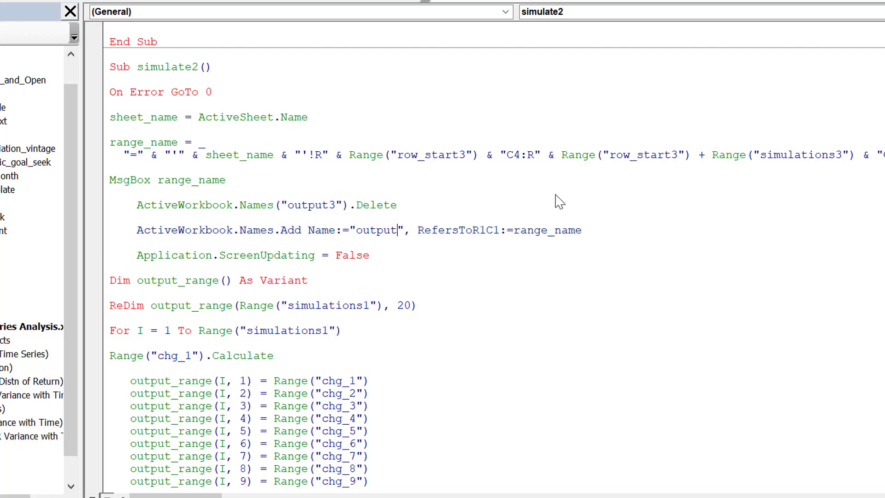
type("3")
Point both the ReDim output_range statement and the For loop limit in simulate2 to the simulations3 range.
key("Down")
key("Down")
key("Down")
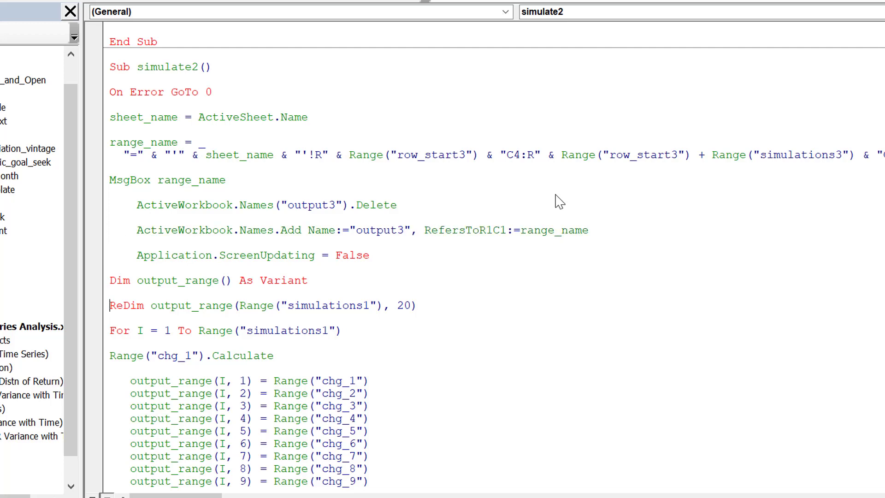
key("End")
key("BackSpace")
type("3")
key("Down")
key("Left")
type("3")
Change the range that receives the output_range values at the end of simulate2 to output3.
key("Home")
key("Down")
key("Down")
key("Down")
key("Down")
key("Down")
key("Down")
key("Down")
key("Down")
key("Down")
key("Down")
key("Down")
key("Down")
key("Down")
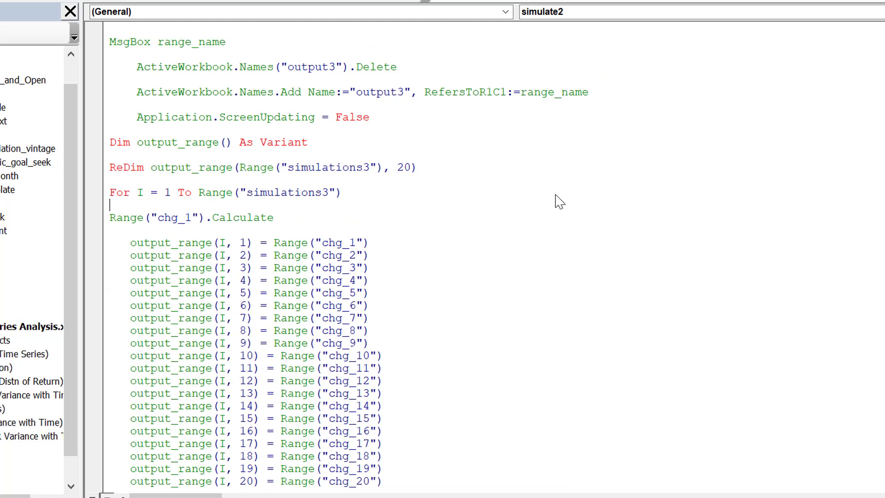
key("Down")
key("Down")
key("Down")
key("Down")
key("Down")
key("Down")
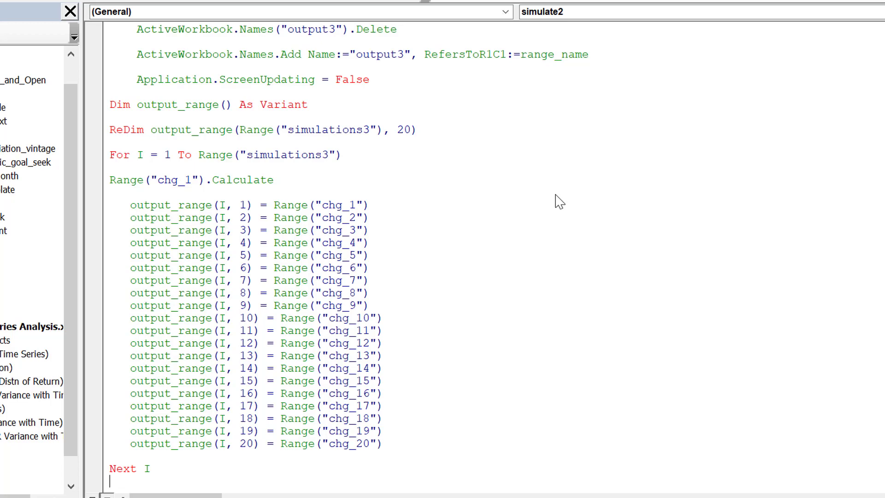
key("Up")
key("Up")
key("Up")
key("Up")
key("Up")
key("Up")
key("Up")
key("Up")
key("Up")
key("Up")
key("Up")
key("Down")
key("Down")
key("Down")
key("Down")
key("Down")
key("Down")
key("Down")
key("Down")
key("Down")
key("Down")
key("Down")
key("Down")
key("Down")
key("Down")
key("Down")
key("Down")
key("Down")
key("Down")
key("Down")
key("Down")
key("Down")
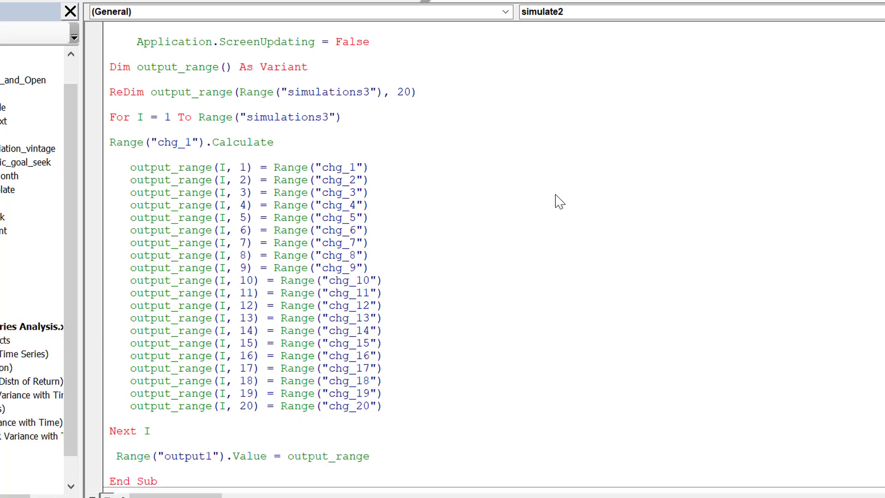
key("Up")
key("Up")
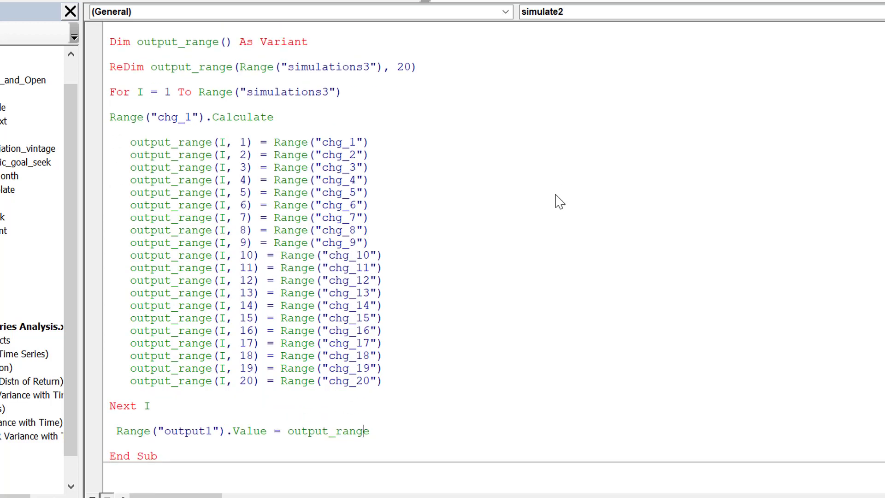
key("Left")
key("Left")
key("Left")
key("Left")
key("Left")
key("Left")
key("Left")
key("Left")
key("Left")
key("Left")
key("Left")
key("Left")
key("Left")
key("Left")
key("Left")
key("Left")
key("BackSpace")
type("3")
Review the edited simulate2 procedure from its range_name expression through the output_range assignments to the end of the loop.
key("Up")
key("Home")
scroll(560, 201, "down", 5)
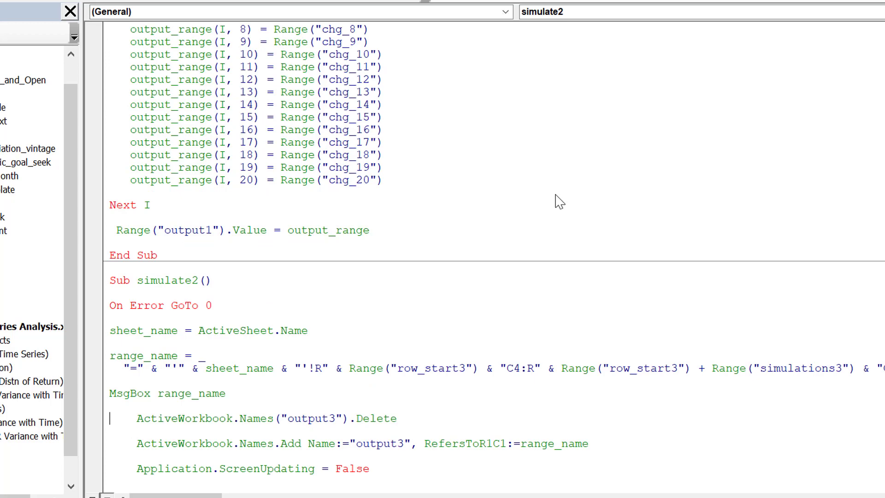
scroll(559, 202, "down", 4)
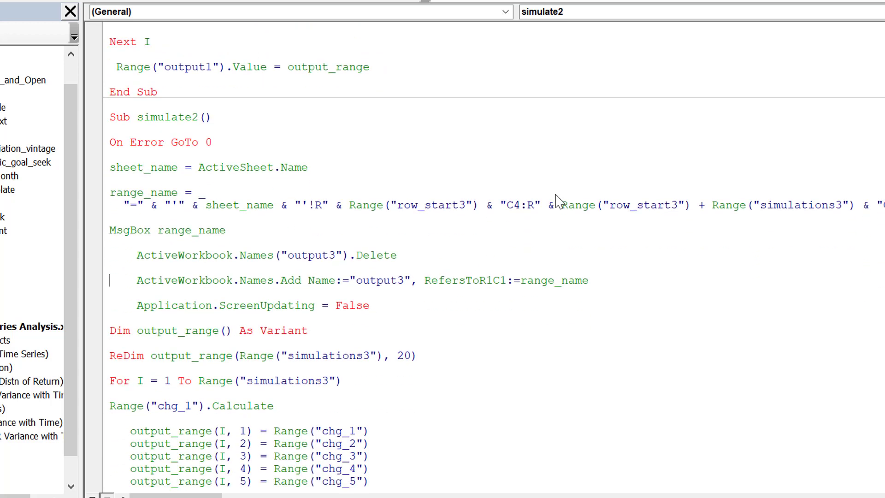
key("Down")
key("Down")
key("Down")
key("Down")
key("Down")
key("Down")
key("Down")
key("Up")
key("Up")
key("Up")
key("Up")
key("Up")
key("Up")
key("Down")
key("Up")
key("Down")
key("Down")
key("Down")
key("Down")
key("Down")
key("Down")
key("Down")
key("Down")
key("Down")
key("Down")
key("Down")
key("Down")
key("Down")
key("Down")
key("Down")
key("Down")
key("Down")
key("Down")
key("Down")
key("Down")
key("Down")
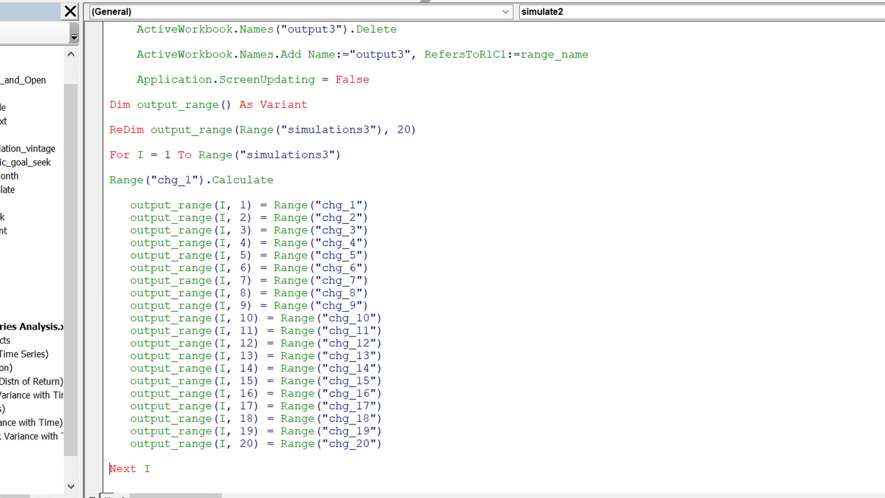
Switch to the Excel workbook and compare the simulation count and start row settings on the 50% MR Variance with Time and MR Variance with Time sheets.
key("alt+F11")
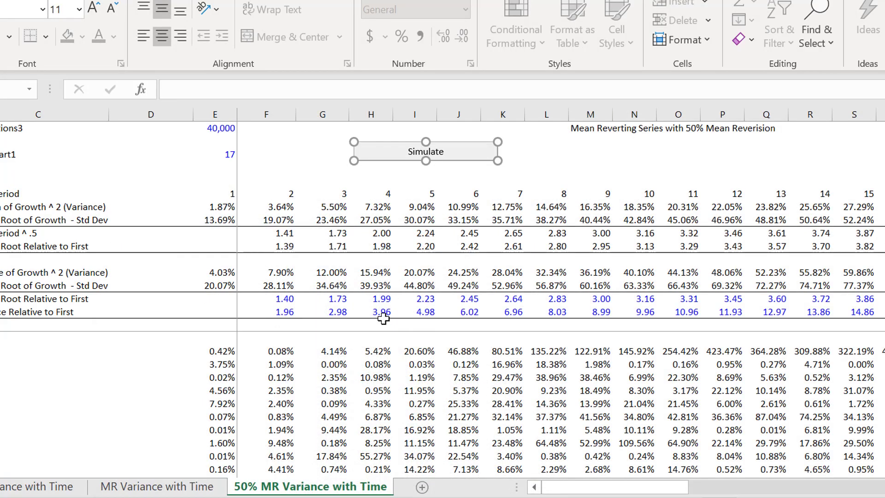
left_click(350, 352)
key("ctrl+Page_Up")
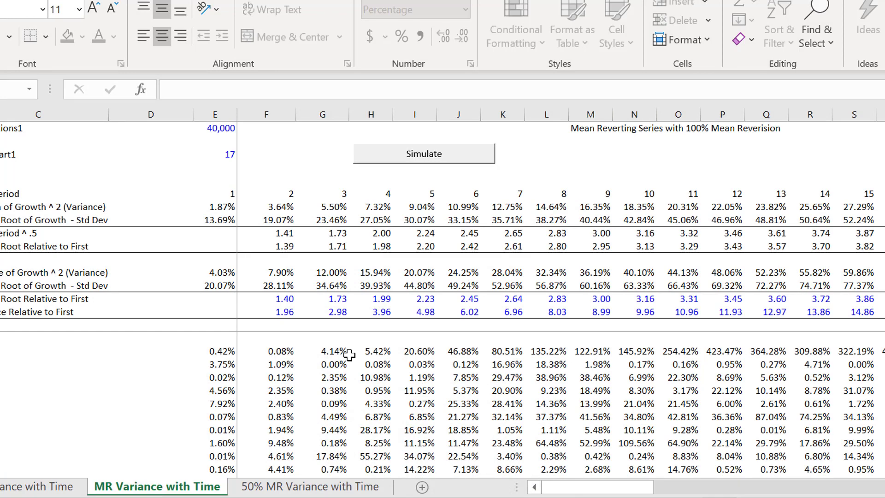
key("ctrl+Page_Down")
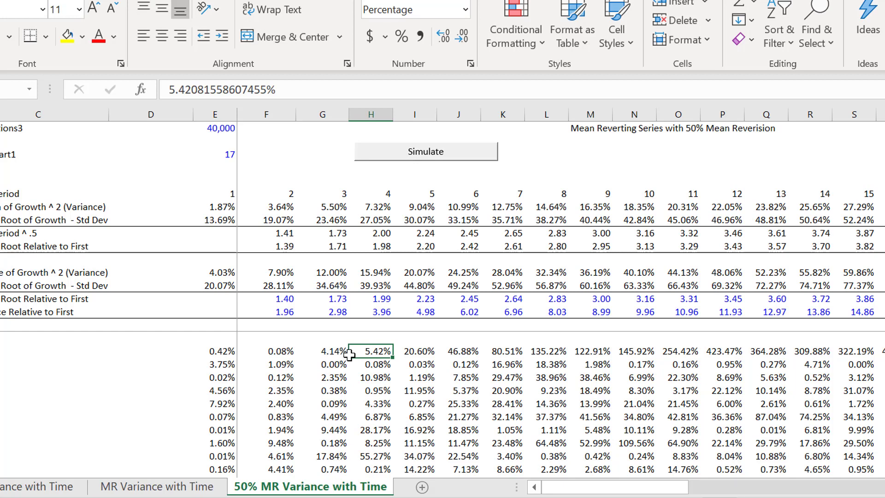
left_click(169, 157)
key("Up")
key("Up")
key("Right")
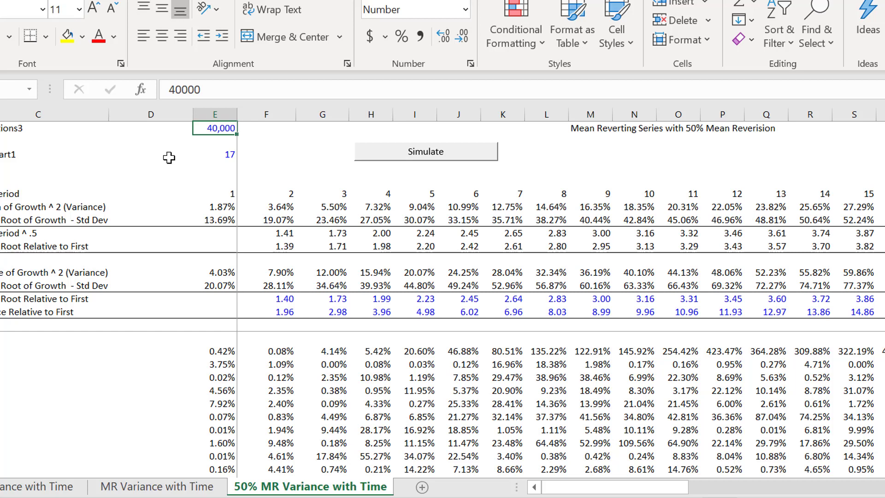
key("ctrl+Page_Up")
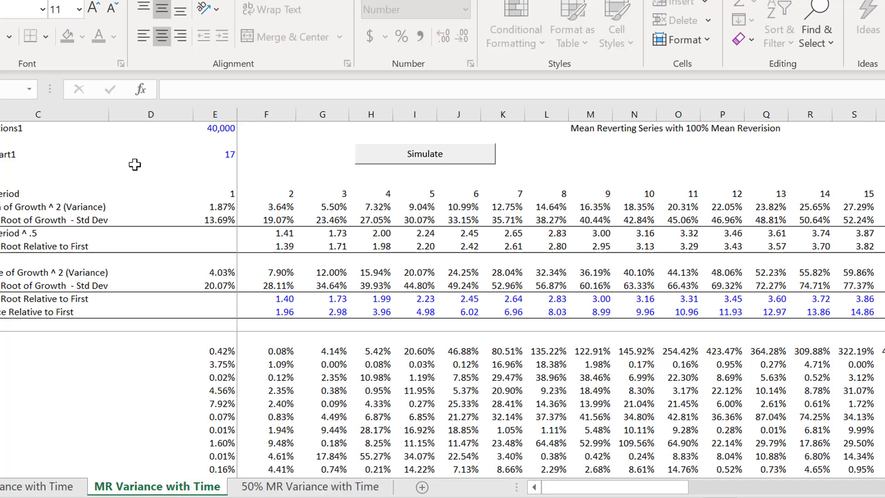
key("Left")
key("Right")
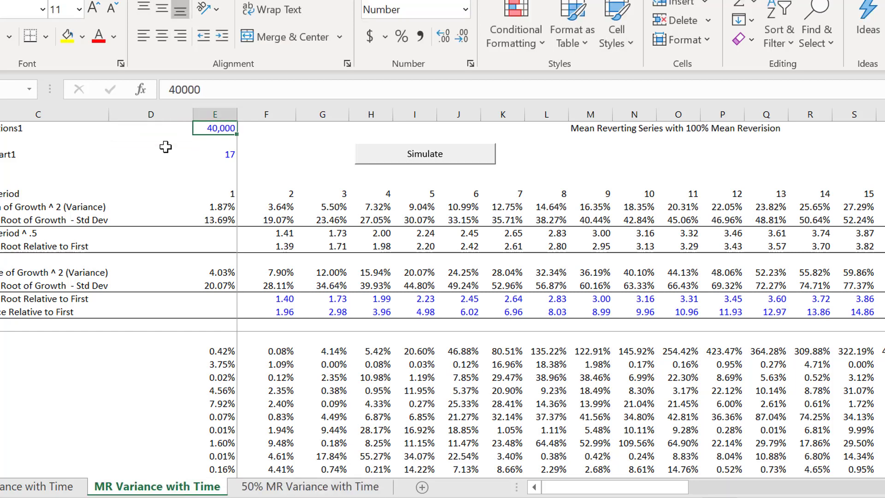
key("Down")
key("Down")
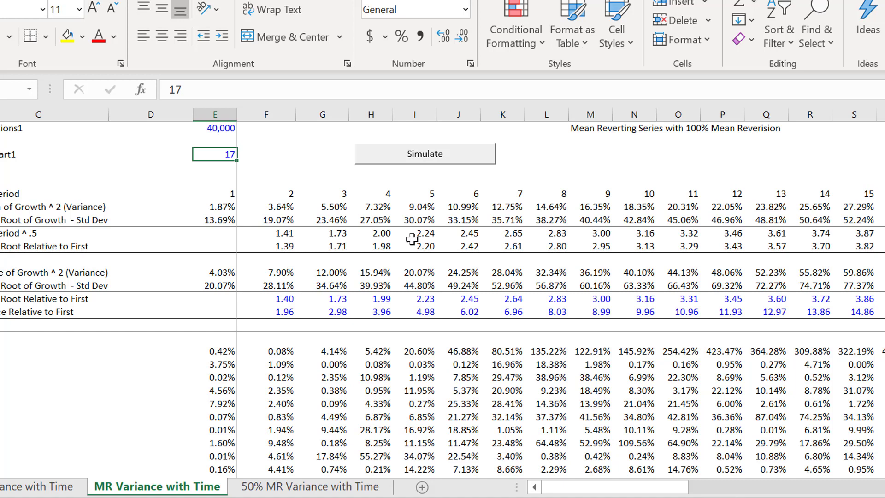
key("F9")
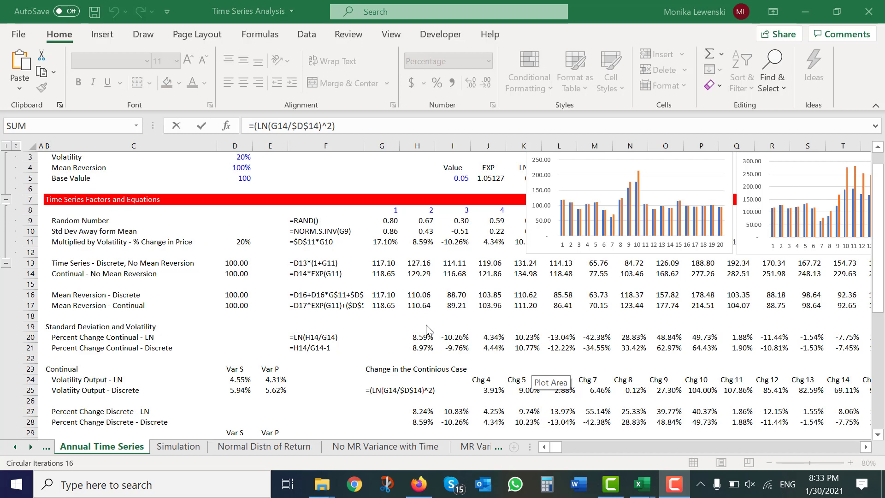
Repoint the Chg 1 formula in G25 to the Mean Reversion - Continual row so it reads =(LN(G17/$D$17)^2).
key("ctrl+Return")
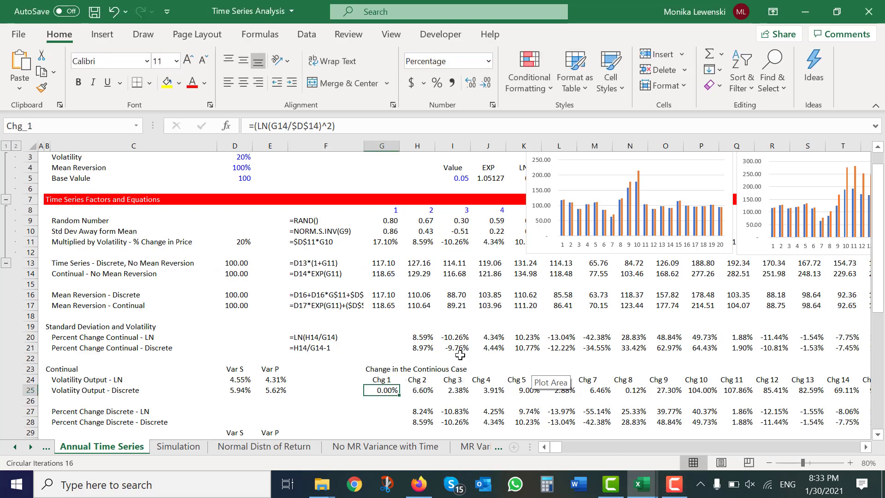
key("Up")
key("Down")
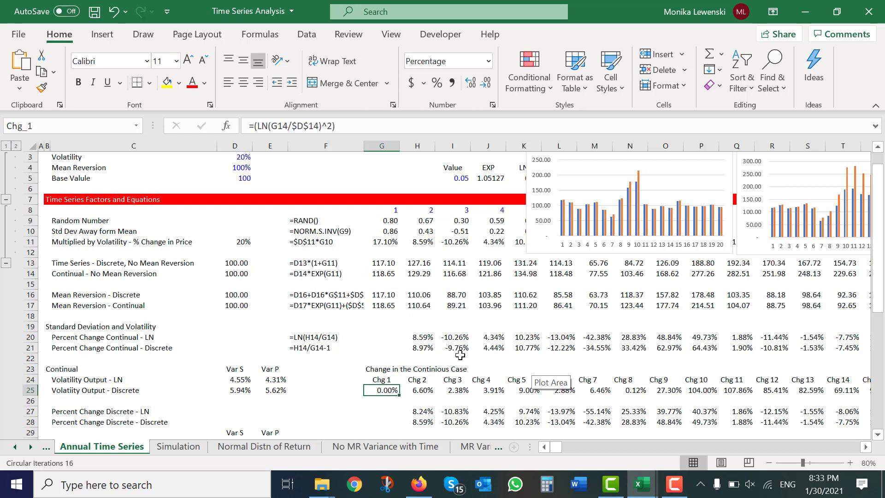
key("F2")
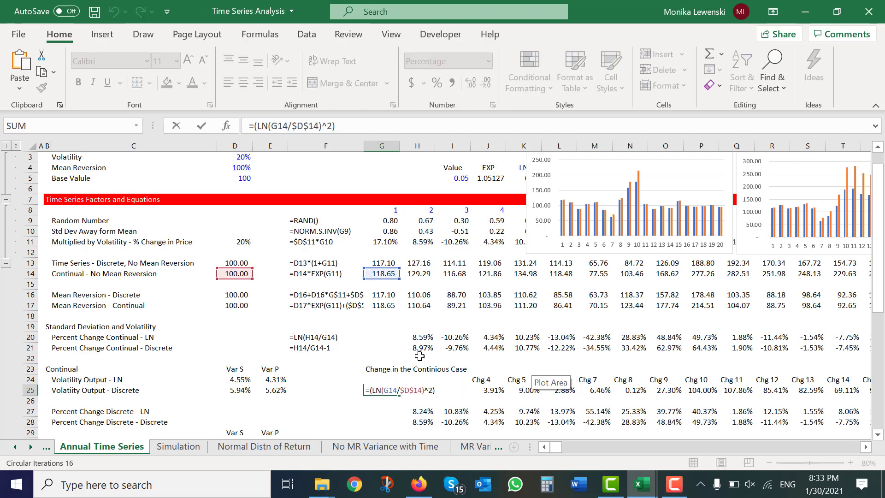
left_click_drag(385, 282, 380, 308)
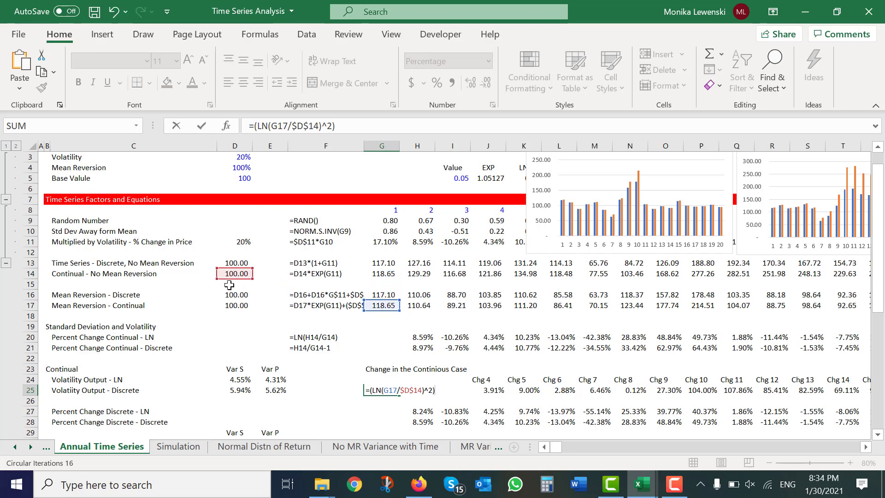
left_click_drag(229, 285, 231, 310)
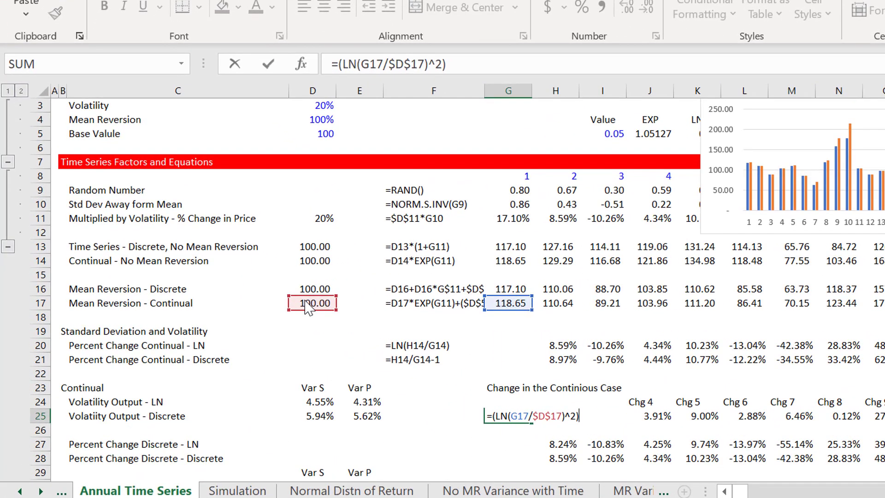
key("Return")
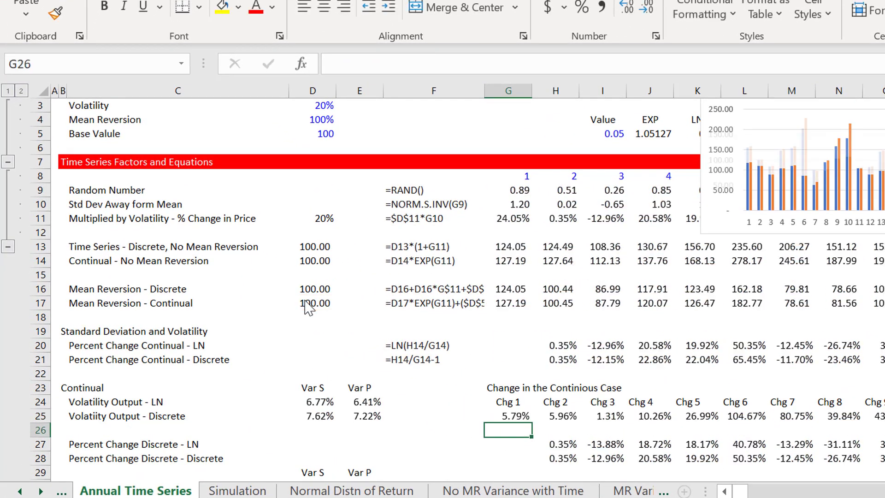
key("Up")
key("F2")
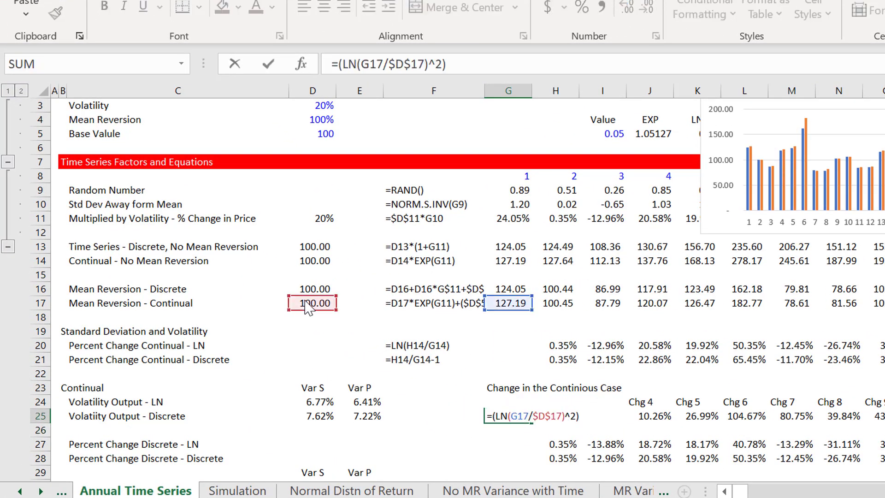
key("Escape")
Change the Chg 2 formula in H25 to =(LN(H17/$D$17)^2), using the Mean Reversion - Continual row.
key("Right")
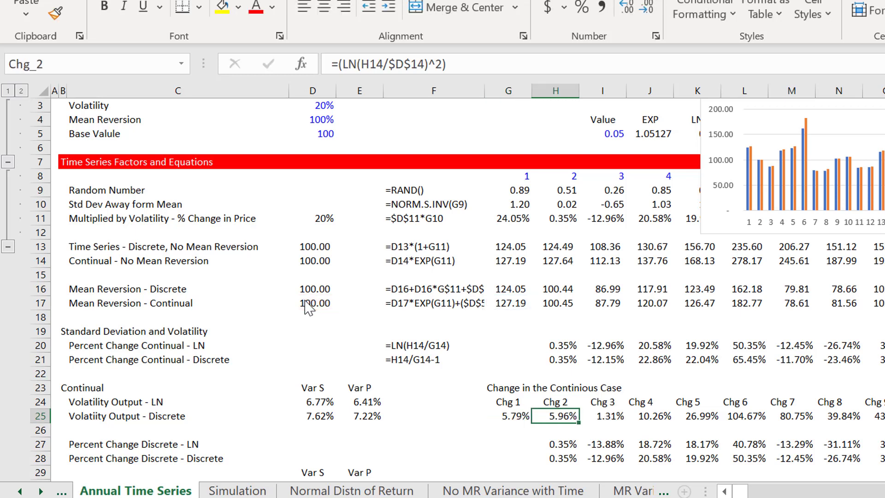
key("F2")
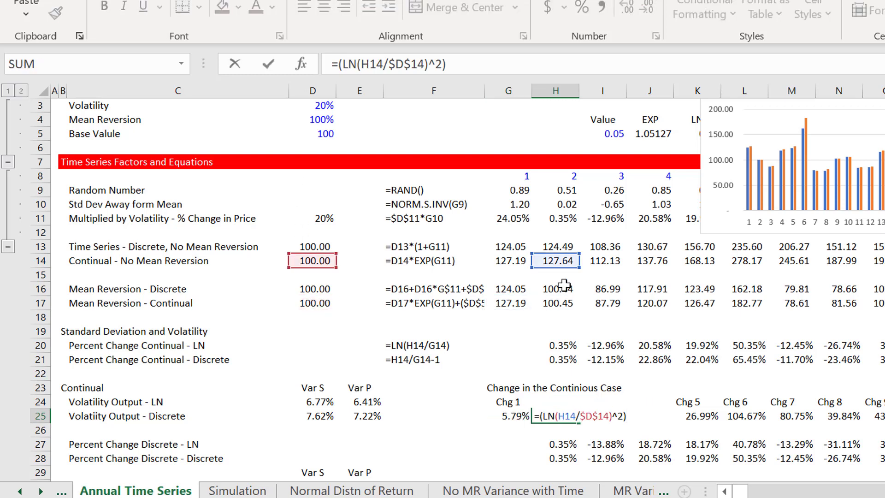
left_click_drag(561, 268, 560, 312)
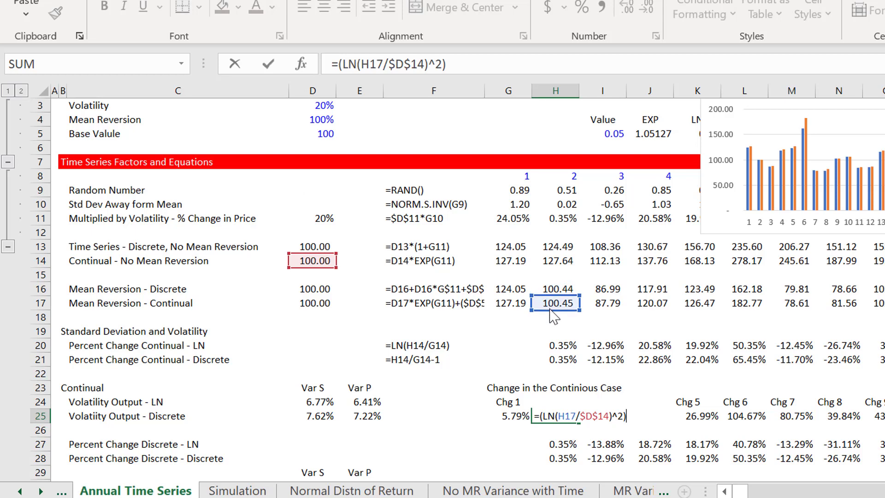
left_click_drag(306, 269, 306, 304)
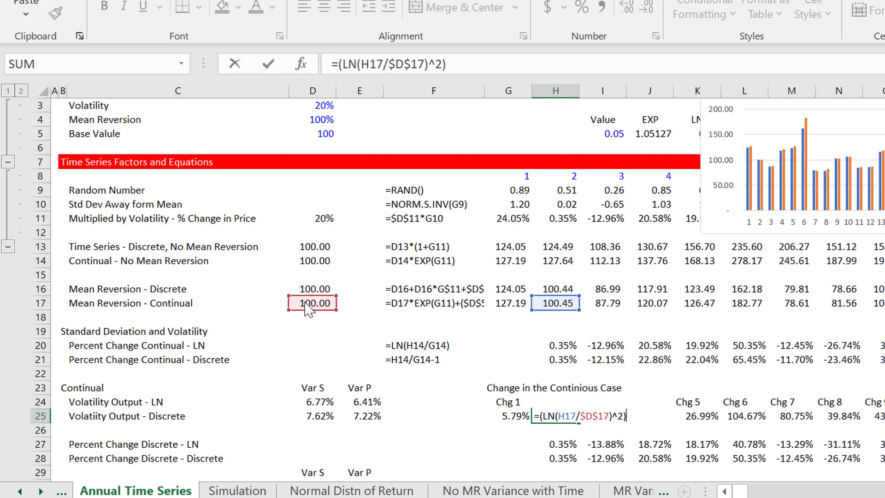
key("Return")
key("Return")
Fill the H25 formula rightward across the remaining Chg columns of row 25.
key("Up")
key("Up")
key("ctrl+shift+Right")
key("ctrl+r")
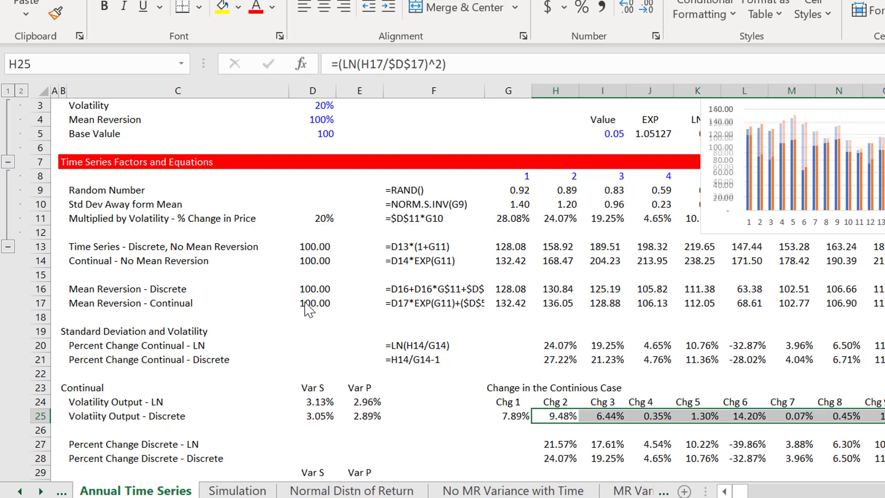
Check the cell references in the filled row 25 formulas from Chg 3 through Chg 6.
key("Left")
key("Right")
key("Right")
key("F2")
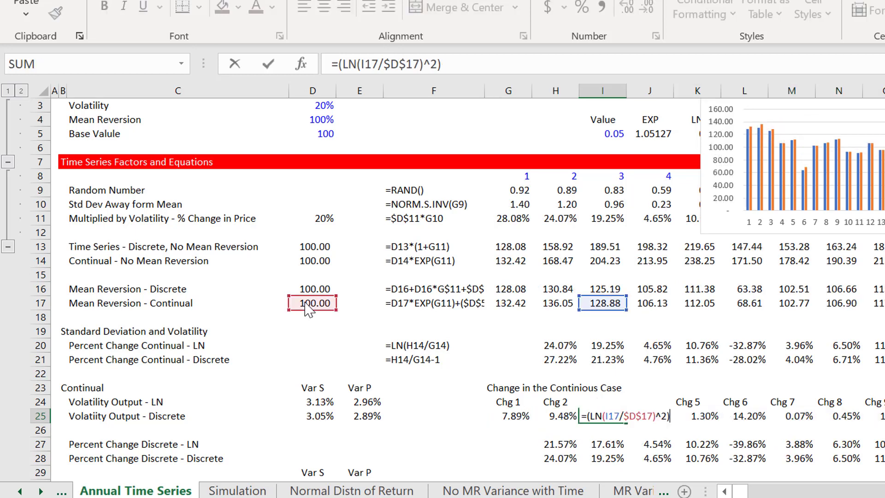
key("Escape")
key("Right")
key("F2")
key("Escape")
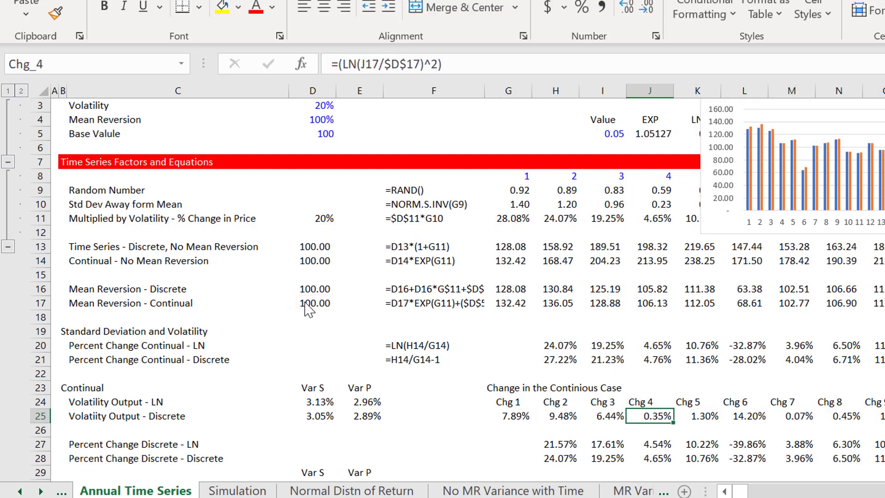
key("Right")
key("F2")
key("Escape")
key("Right")
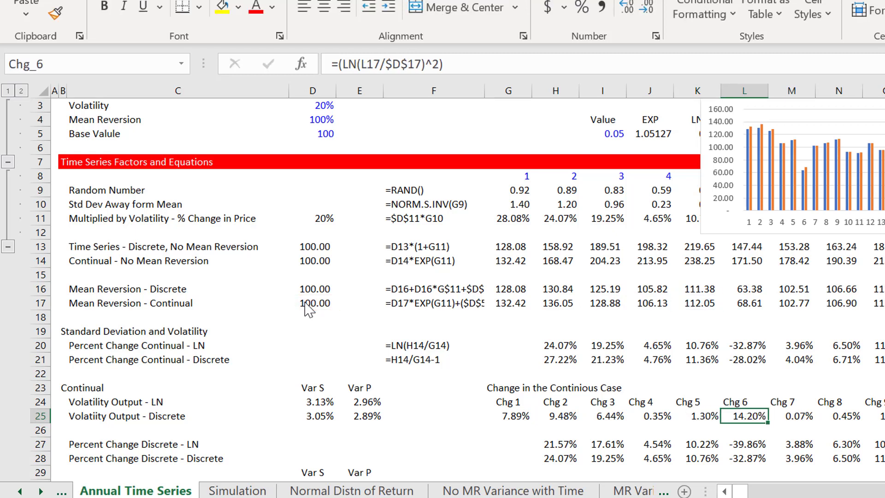
key("F2")
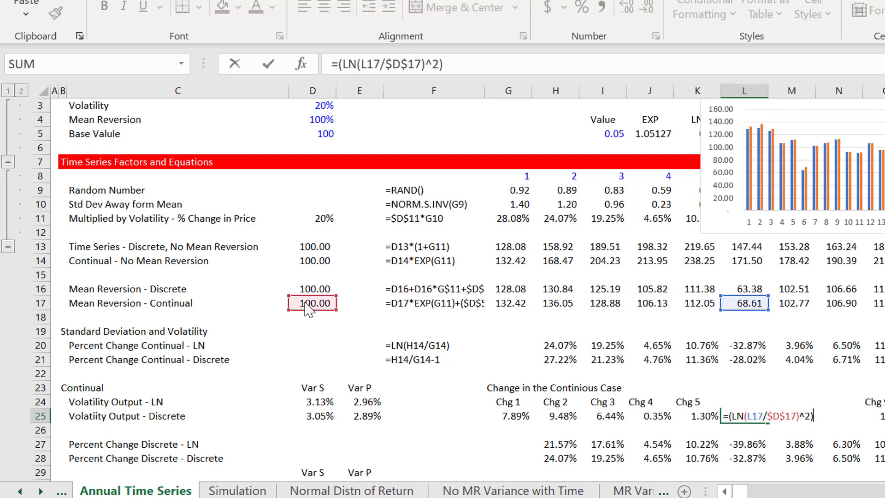
key("Return")
key("Up")
key("Left")
key("Left")
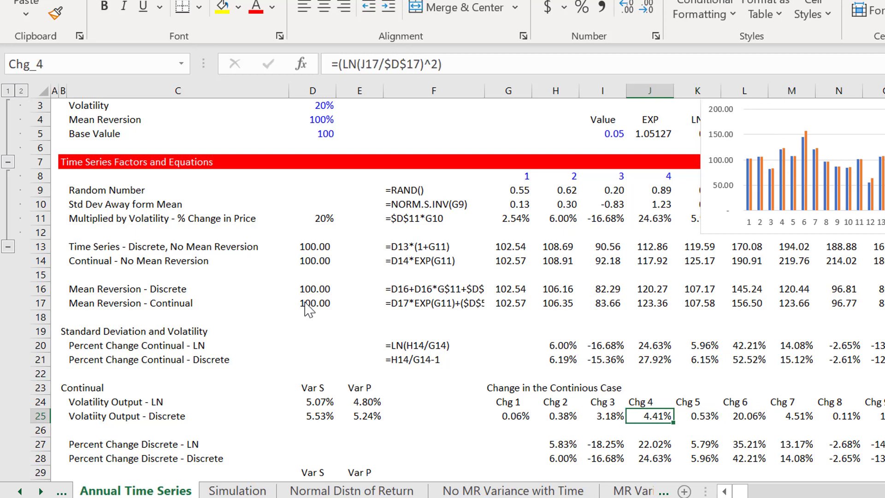
Examine the Mean Reversion percentage in cell D4 of the Assumptions section.
key("Left")
key("Left")
key("Left")
key("Left")
key("Left")
key("Left")
key("Home")
key("Up")
key("Up")
key("Up")
key("Up")
key("Up")
key("Up")
key("Up")
key("Up")
key("Up")
key("Up")
key("Up")
key("Up")
key("Up")
key("Up")
key("Up")
key("Up")
key("Up")
key("Up")
key("Up")
key("Up")
key("Right")
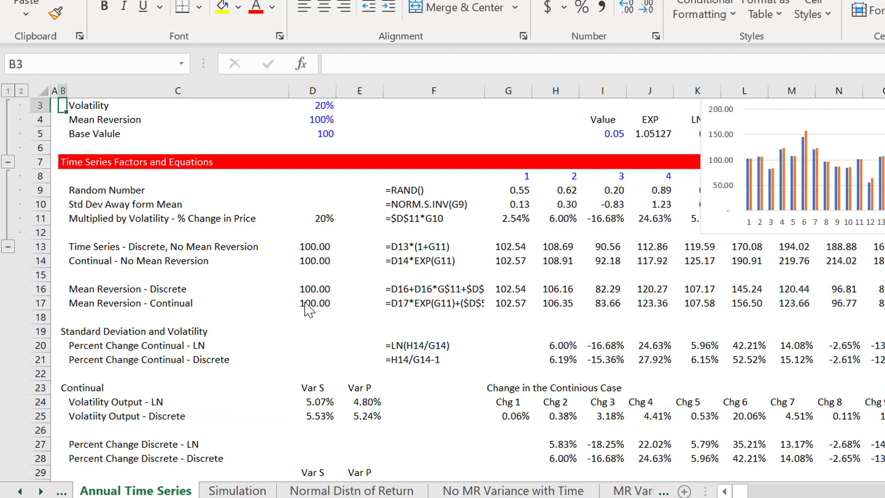
key("Down")
key("Right")
key("Right")
key("F2")
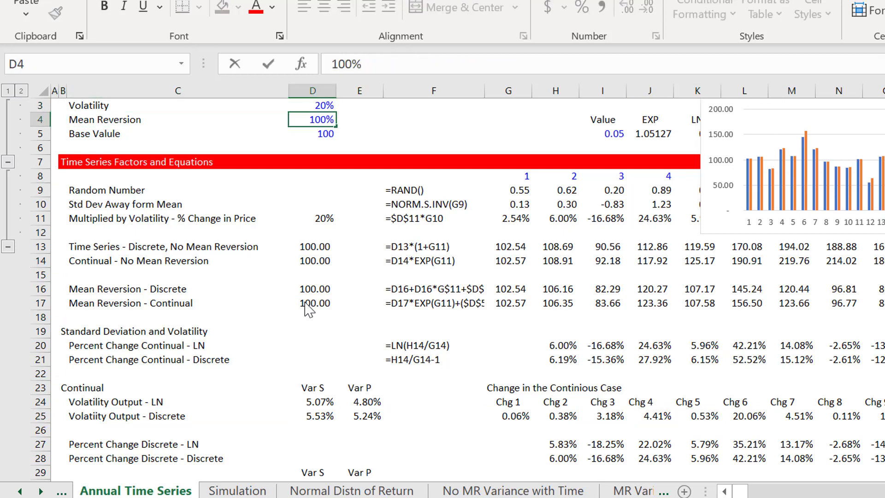
key("Return")
Examine how the Mean Reversion - Continual formula in J17 uses the base value and the mean reversion percentage.
key("Down")
key("Down")
key("Down")
key("Down")
key("Down")
key("Down")
key("Down")
key("Down")
key("Down")
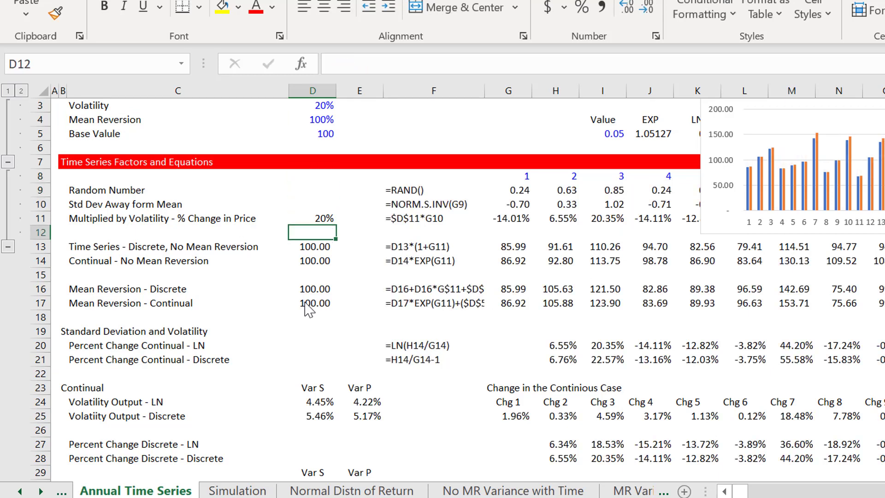
key("Down")
key("Down")
key("Down")
key("Right")
key("Right")
key("Right")
key("Right")
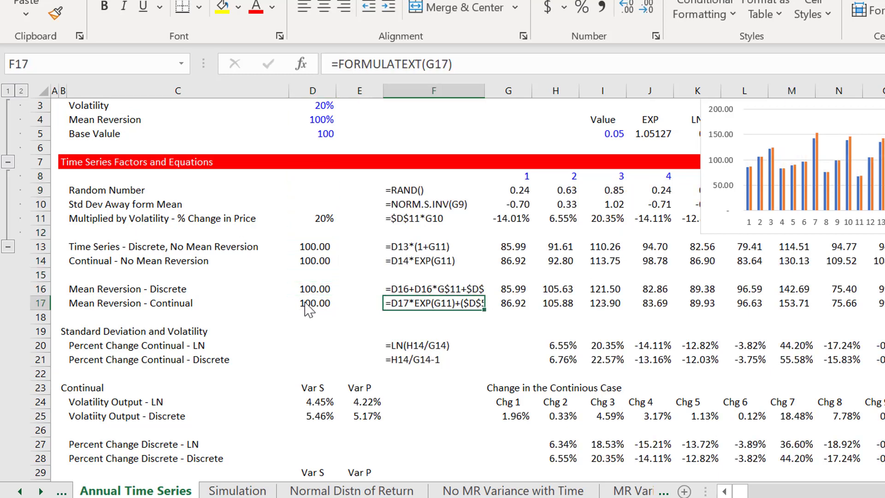
key("Right")
key("Right")
key("F2")
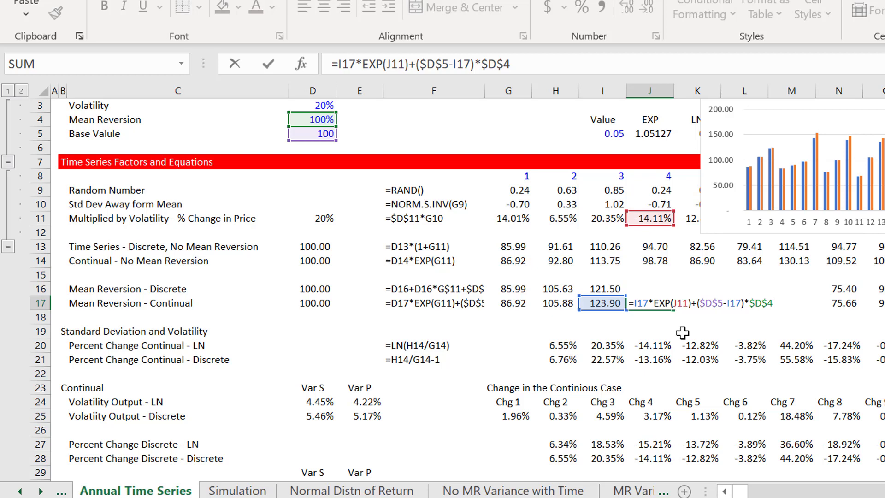
key("Return")
key("Up")
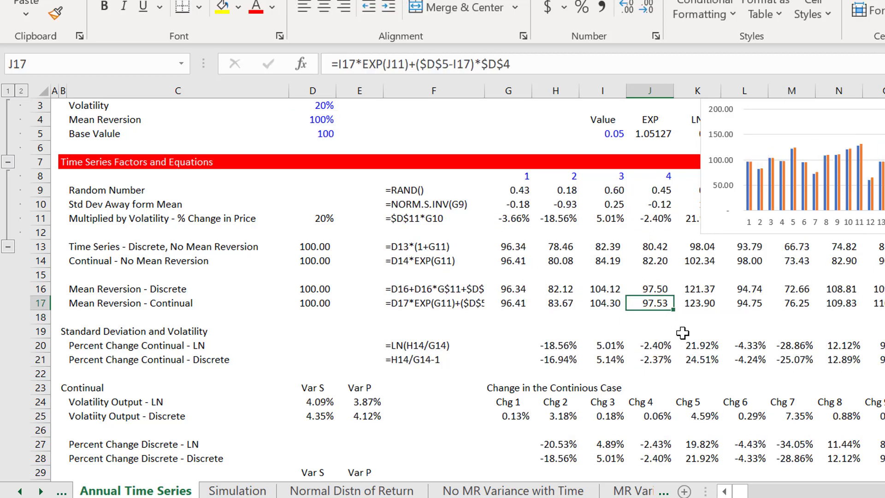
Set the Mean Reversion assumption in D4 to 30%.
key("Left")
key("Left")
key("Right")
key("Up")
key("Up")
key("Up")
key("Up")
key("Up")
key("Up")
key("Up")
key("Up")
key("Up")
key("Up")
key("Up")
key("Up")
key("Up")
key("Up")
key("Up")
key("Up")
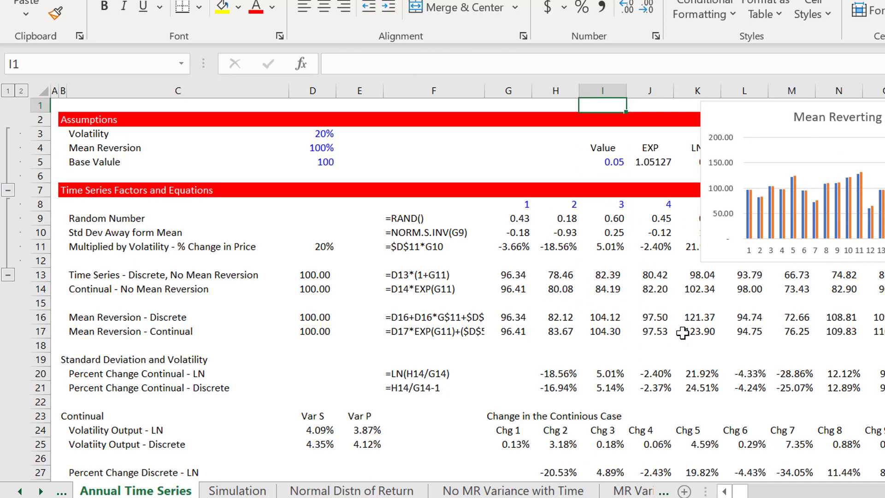
left_click(301, 143)
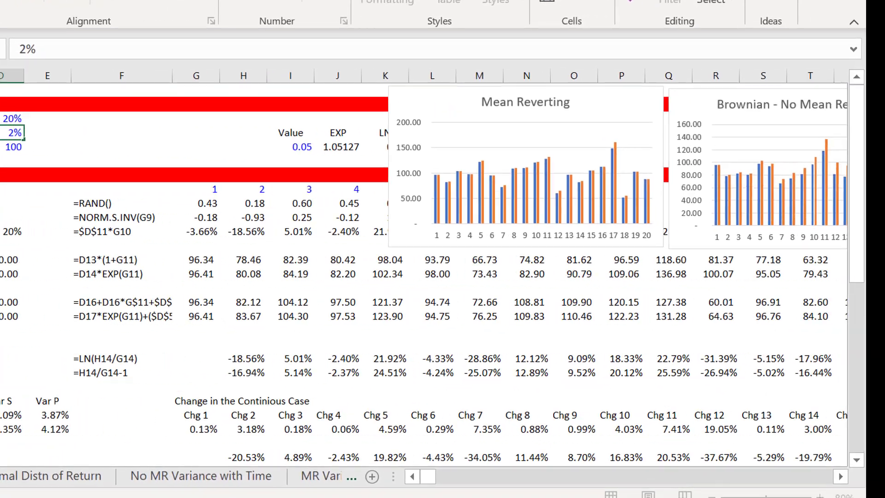
type("30")
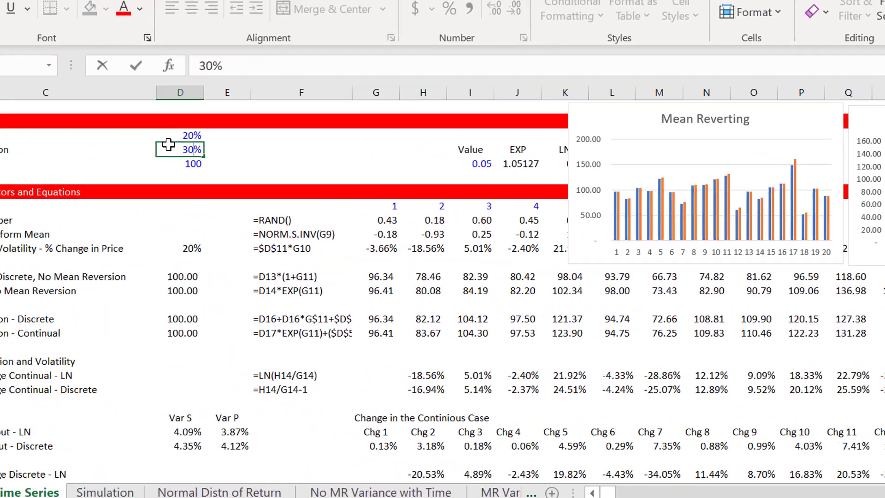
key("Return")
key("Return")
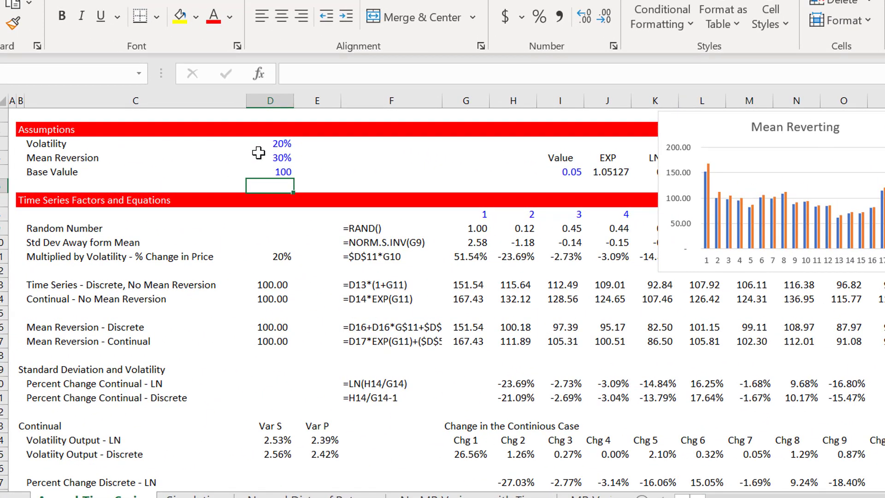
Set the Mean Reversion assumption in D4 to 0%.
left_click(491, 173)
key("Up")
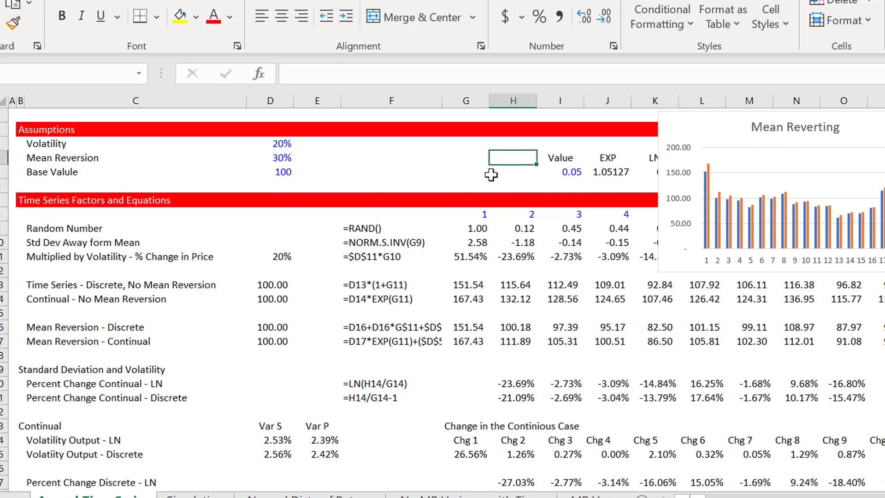
key("Left")
key("Left")
key("Left")
key("Left")
type("0")
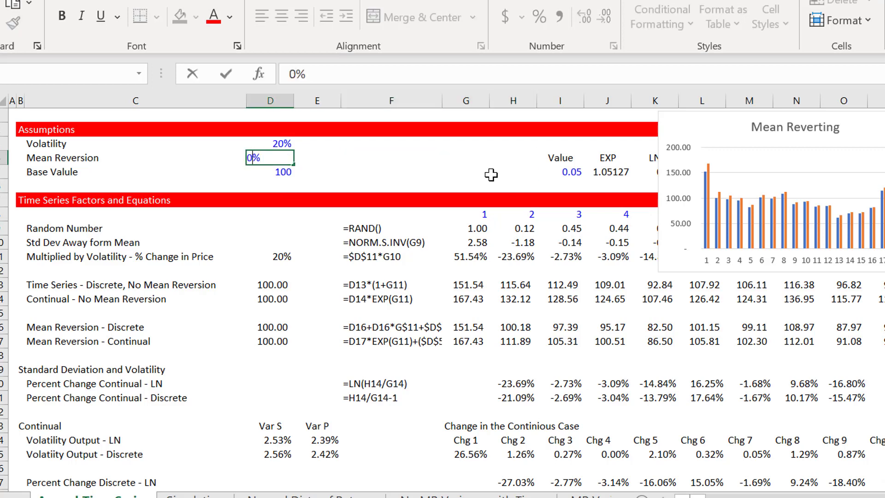
key("Return")
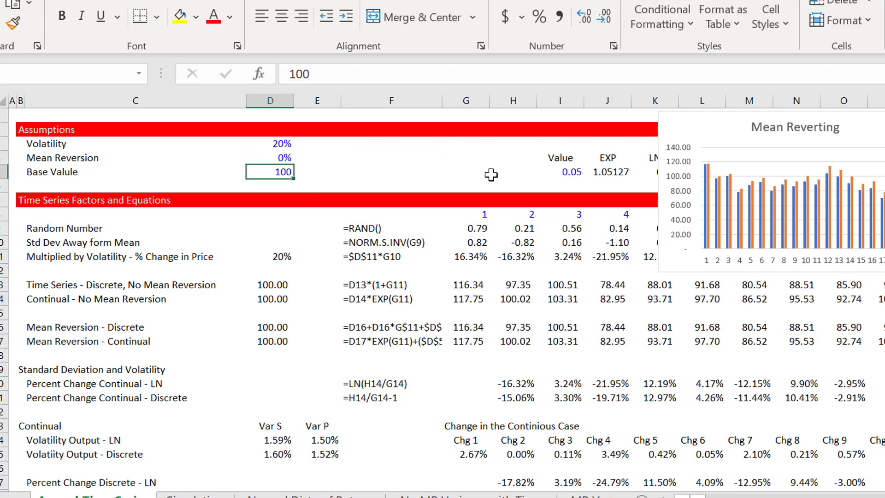
Recalculate the random series twice and compare the Mean Reverting chart with the Brownian - No Mean Reversion chart.
key("Right")
key("Right")
key("Right")
key("Right")
key("Right")
key("Right")
key("Right")
key("Right")
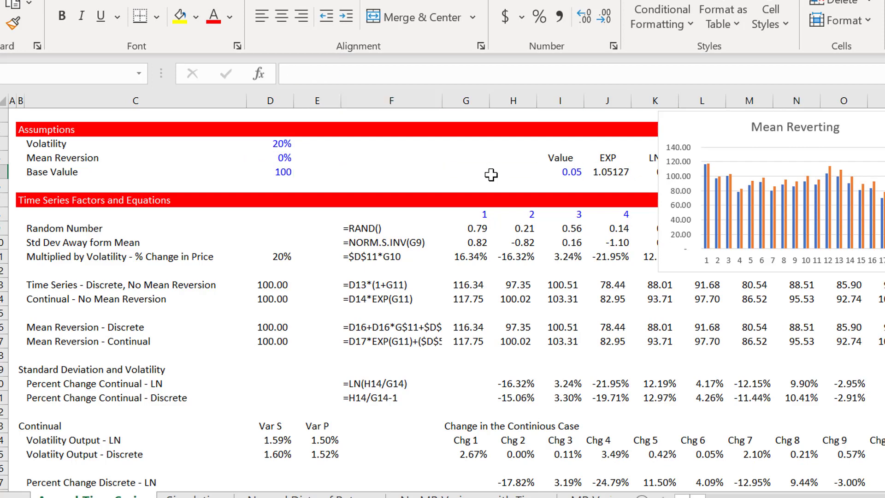
scroll(491, 175, "right", 2)
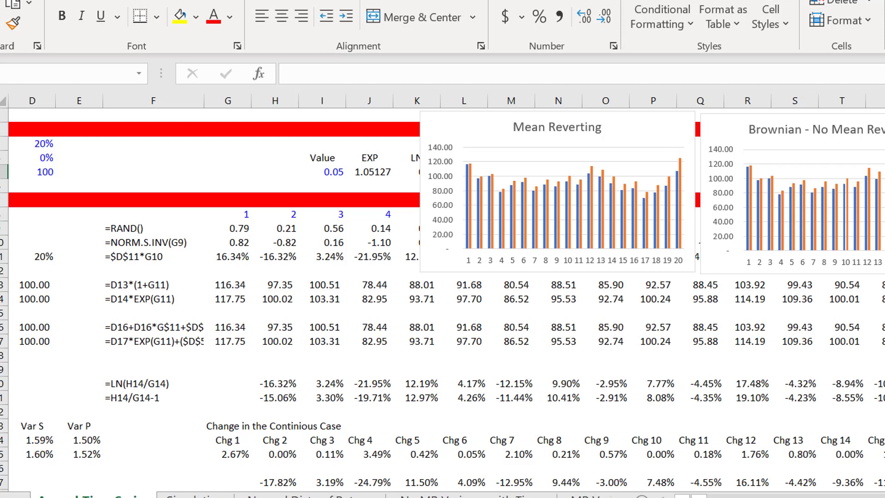
key("alt+m")
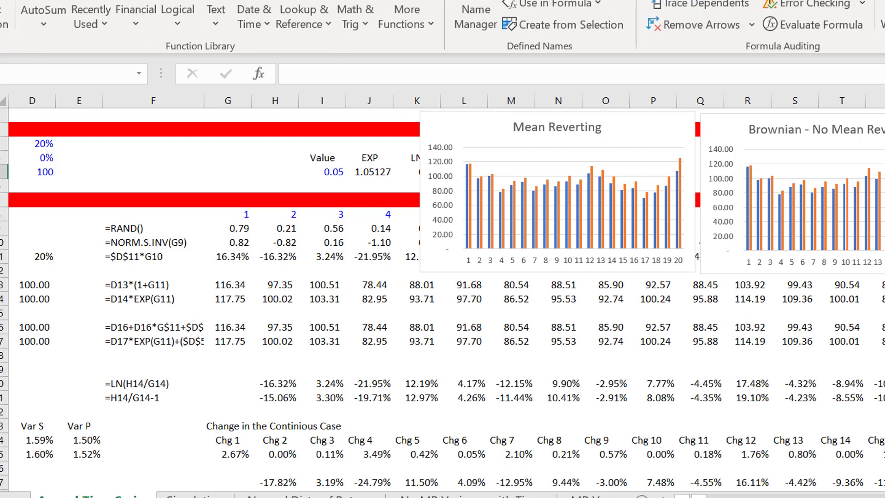
key("F9")
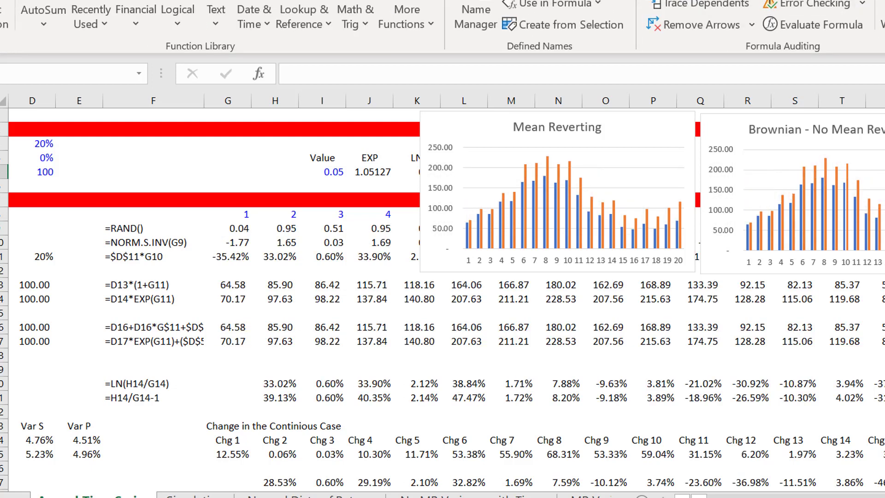
key("F9")
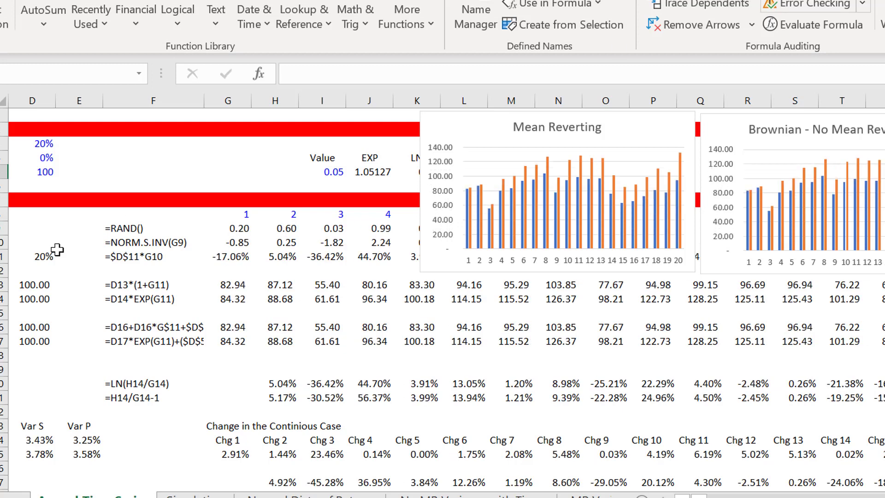
Set the Mean Reversion assumption in D4 to 50% and recalculate the random series three times.
left_click(46, 160)
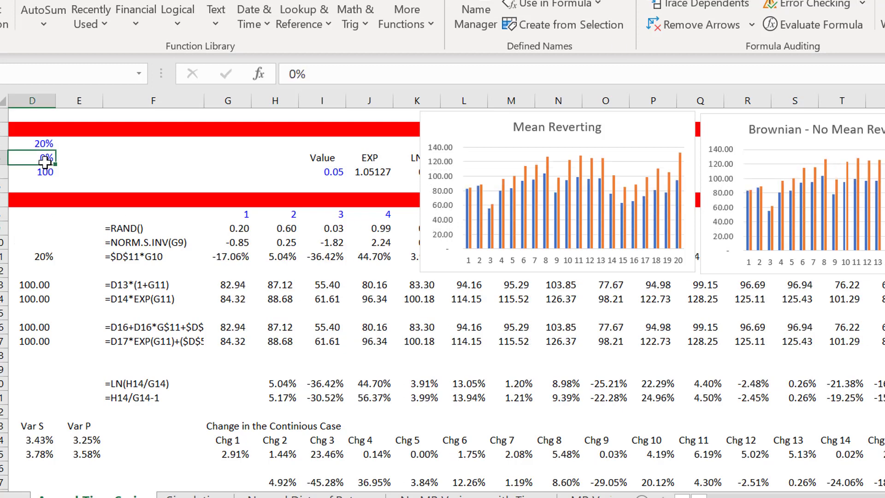
type("50")
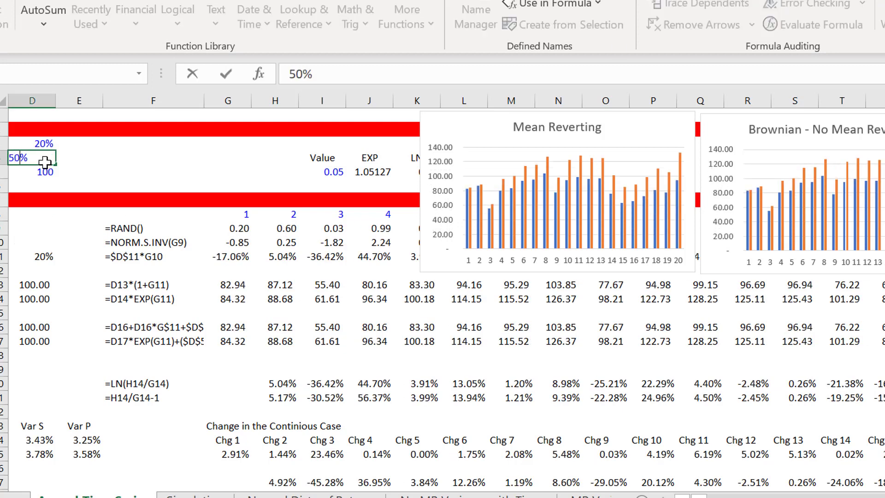
key("Return")
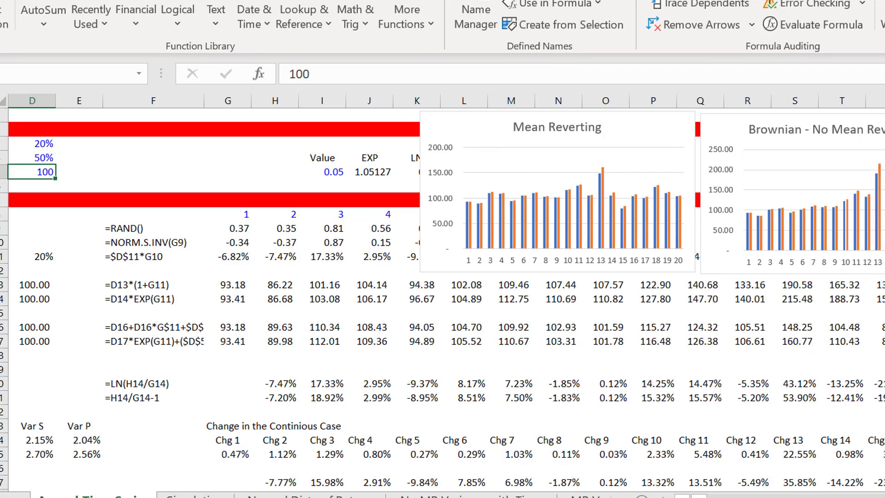
key("F9")
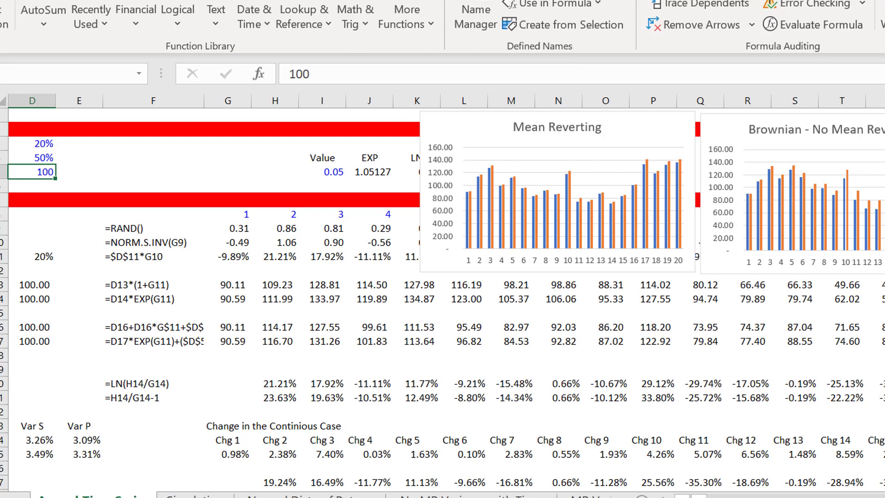
key("F9")
key("F9")
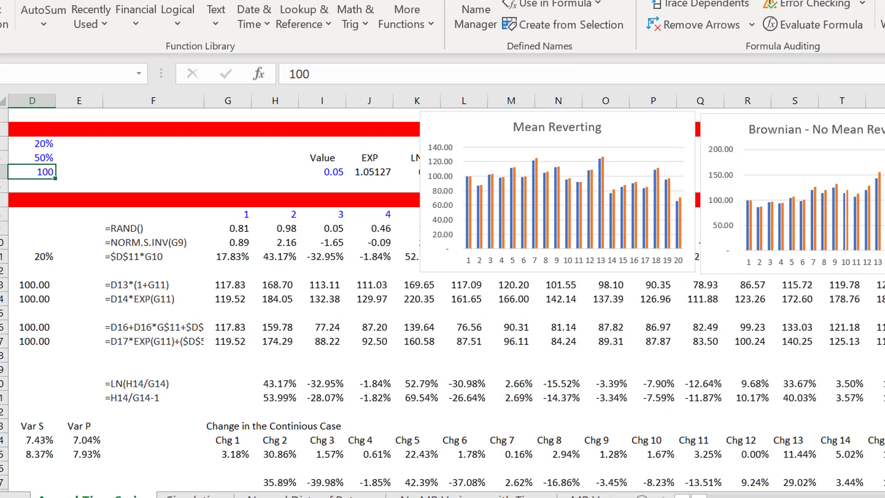
Set the Mean Reversion assumption in D4 to 100% and recalculate the random series three times.
left_click(44, 157)
type("100")
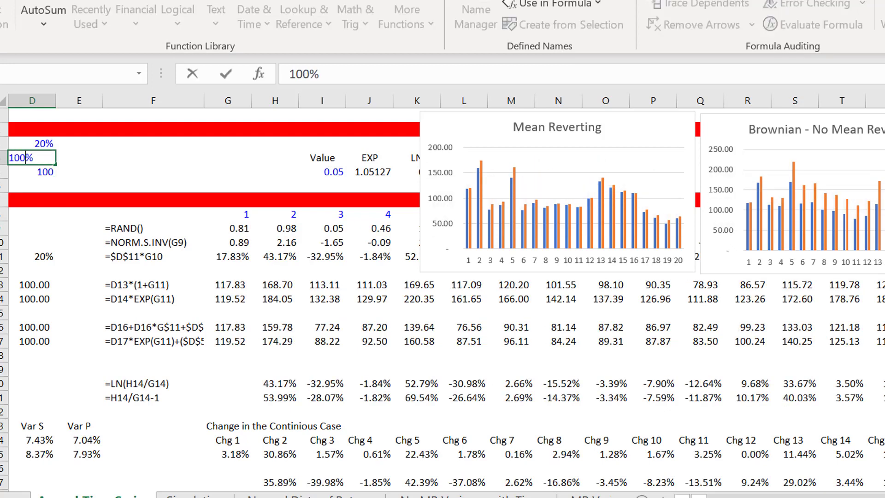
key("Return")
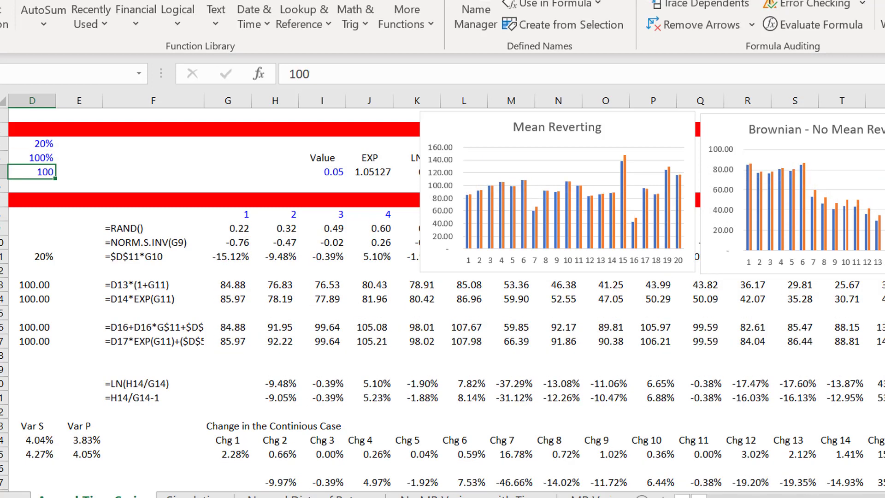
key("F9")
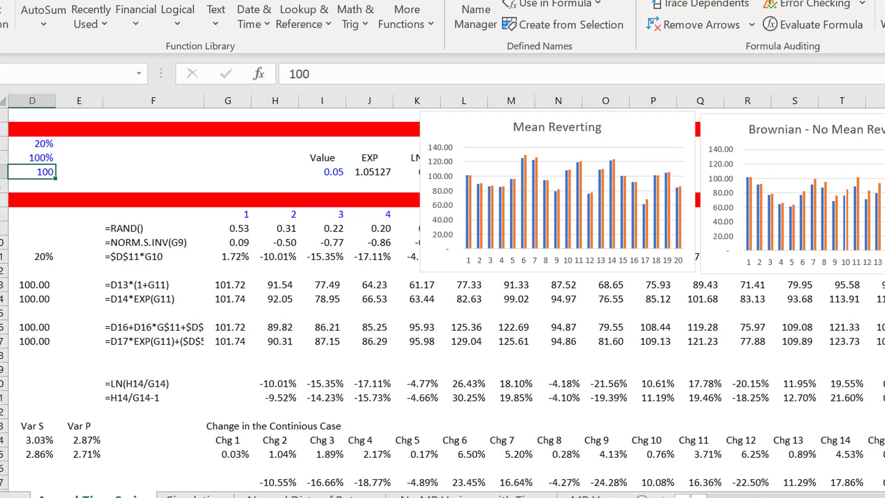
key("F9")
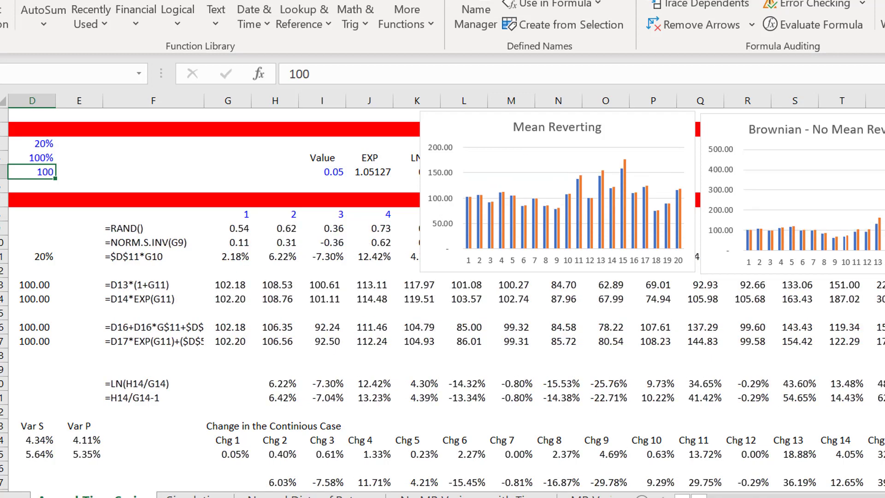
key("F9")
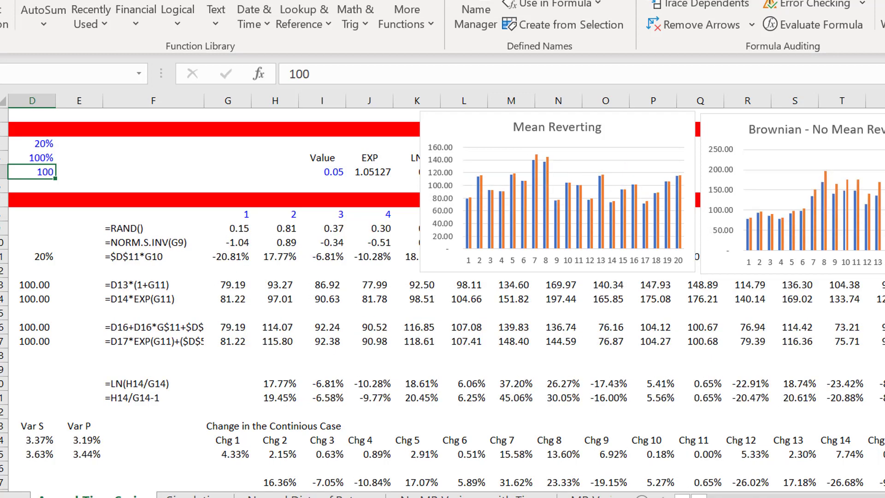
Examine the squared-change formulas for Chg 1 to Chg 4 in row 25 and which series they reference.
left_click(273, 310)
key("Left")
key("Down")
key("Down")
key("Down")
key("Down")
key("Down")
key("Down")
key("Down")
key("Down")
key("Down")
key("Down")
key("Down")
key("Down")
key("Down")
key("Down")
key("Down")
key("Down")
key("Down")
key("Left")
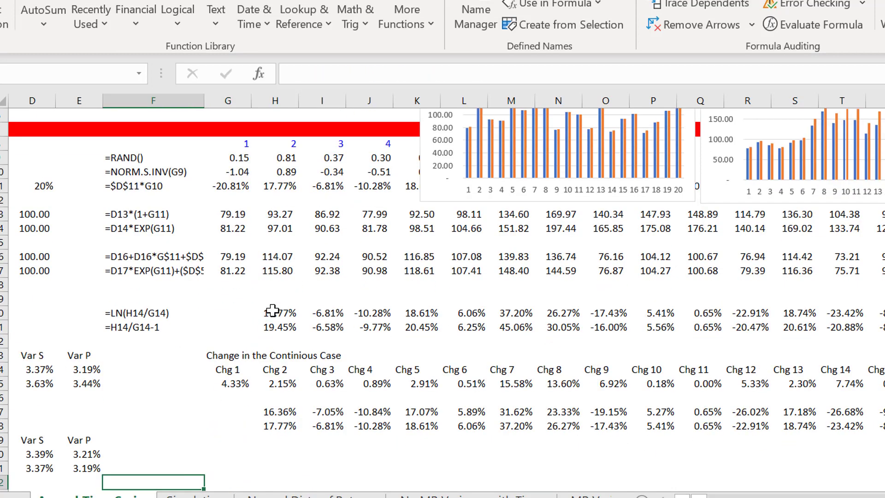
key("Left")
key("Left")
key("Left")
key("Left")
key("Left")
key("Up")
key("Up")
key("Up")
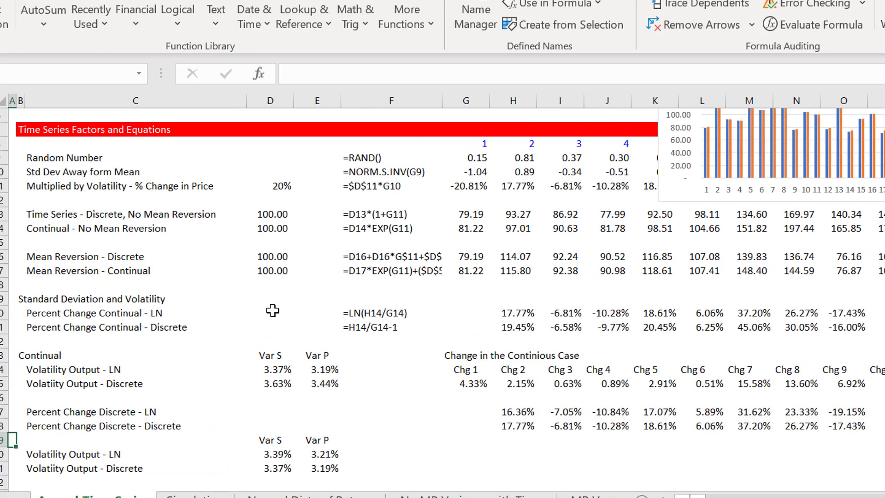
key("Up")
key("Up")
key("Up")
key("Up")
key("Right")
key("Right")
key("Right")
key("Right")
key("Right")
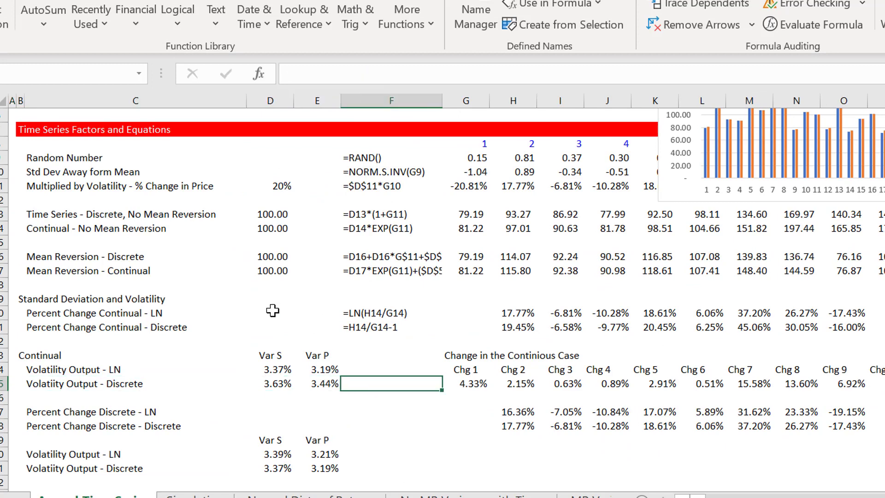
key("Right")
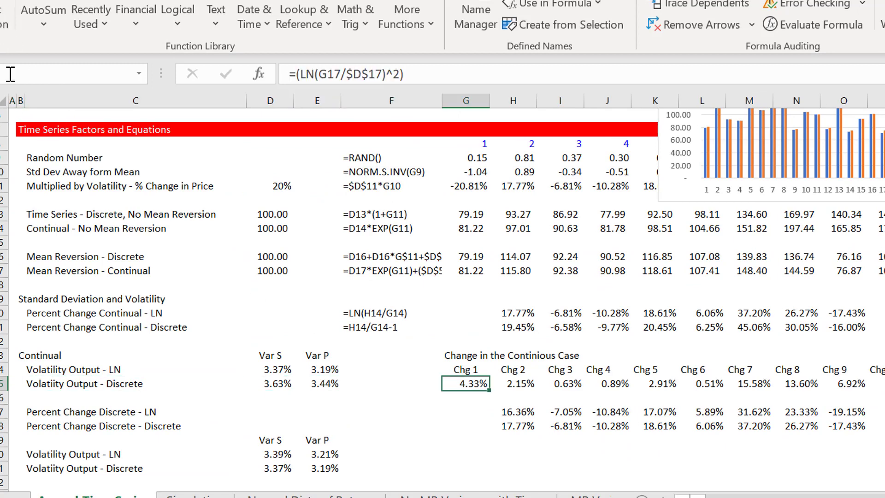
key("Right")
key("Right")
key("Right")
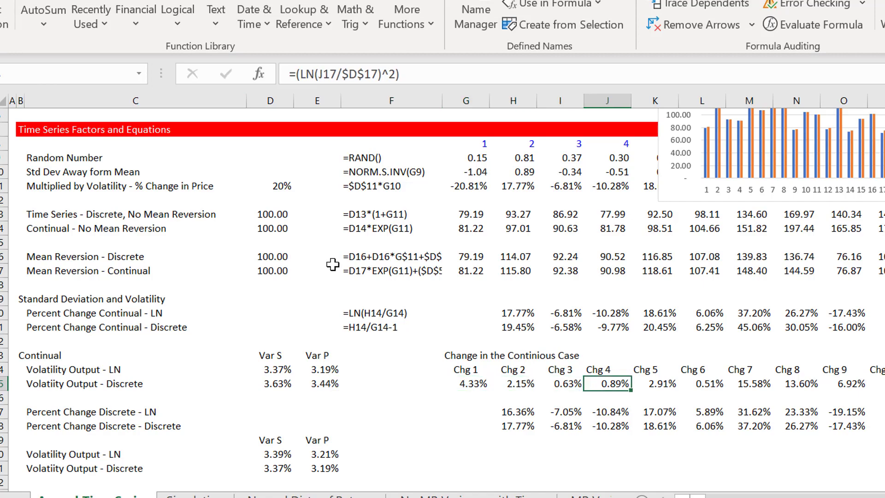
Inspect the average variance and standard deviation formulas for time period 2 on the MR Variance with Time sheet.
key("ctrl+Page_Down")
key("ctrl+Page_Down")
key("ctrl+Page_Down")
key("ctrl+Page_Down")
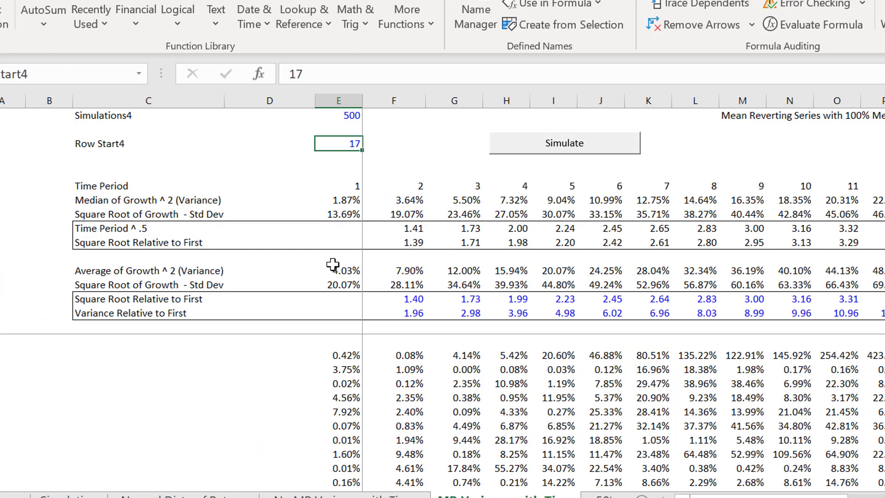
left_click(400, 286)
key("Down")
key("Up")
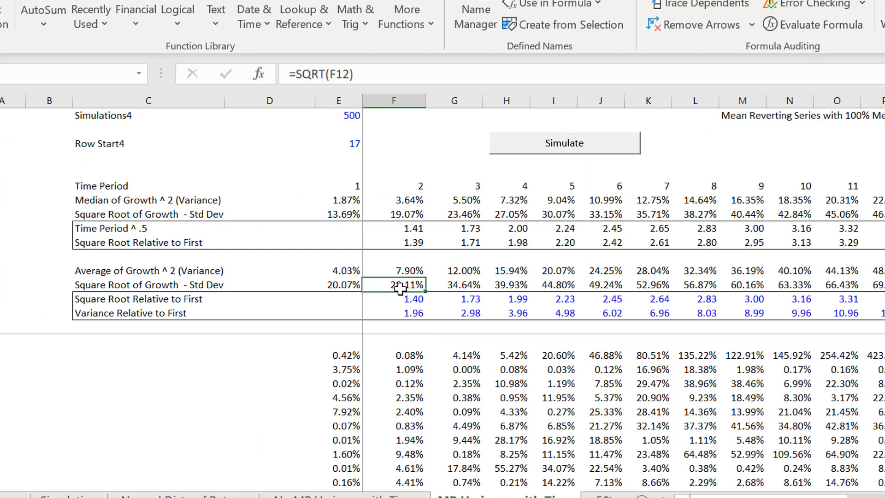
key("Up")
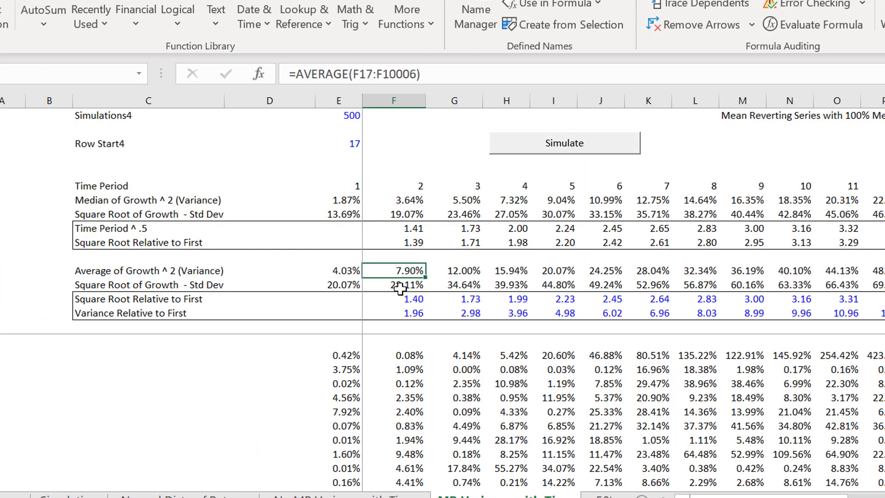
Check which macro is assigned to the Simulate button without changing the assignment.
left_click(290, 152)
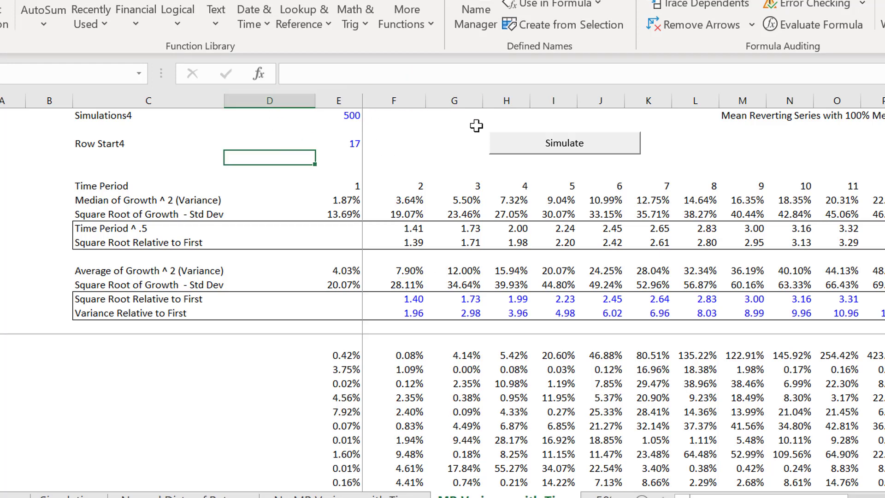
right_click(529, 147)
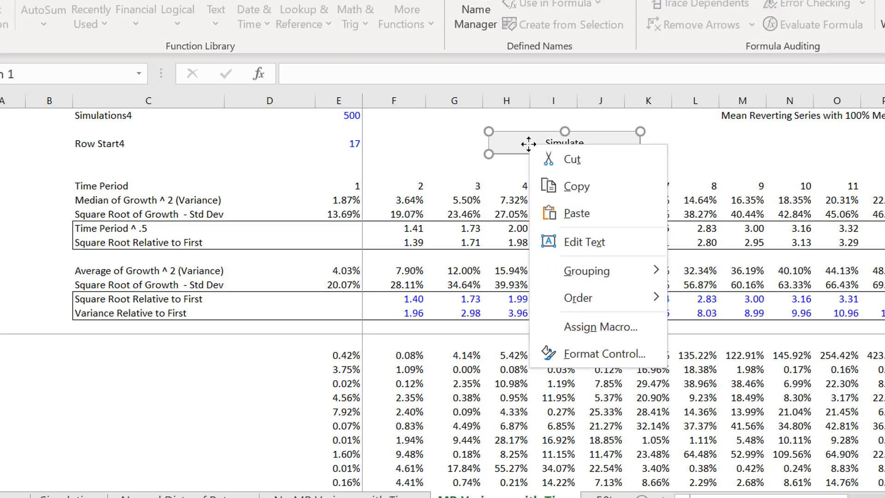
left_click(571, 331)
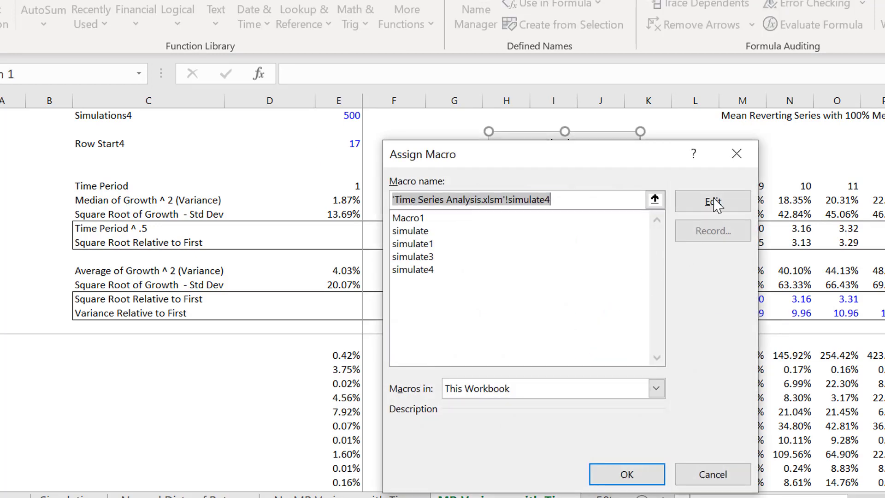
left_click(745, 162)
left_click(435, 139)
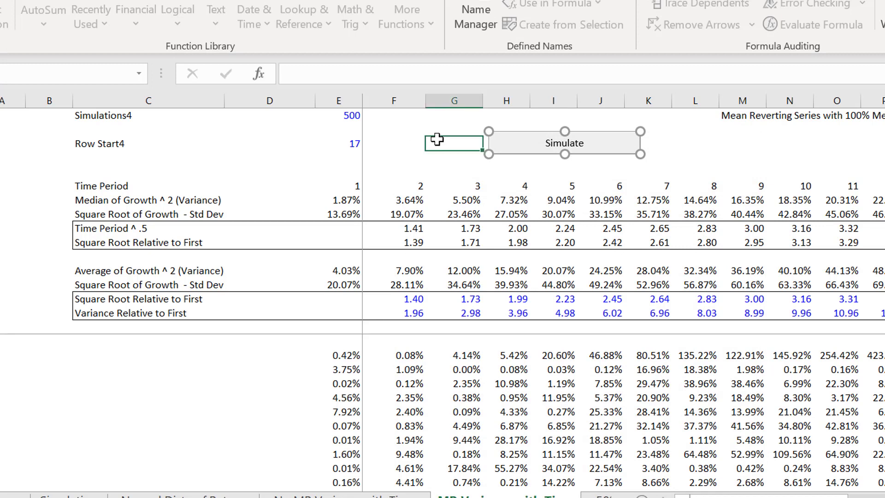
Run the simulate4 macro for 500 simulations of the mean reverting series.
left_click(529, 147)
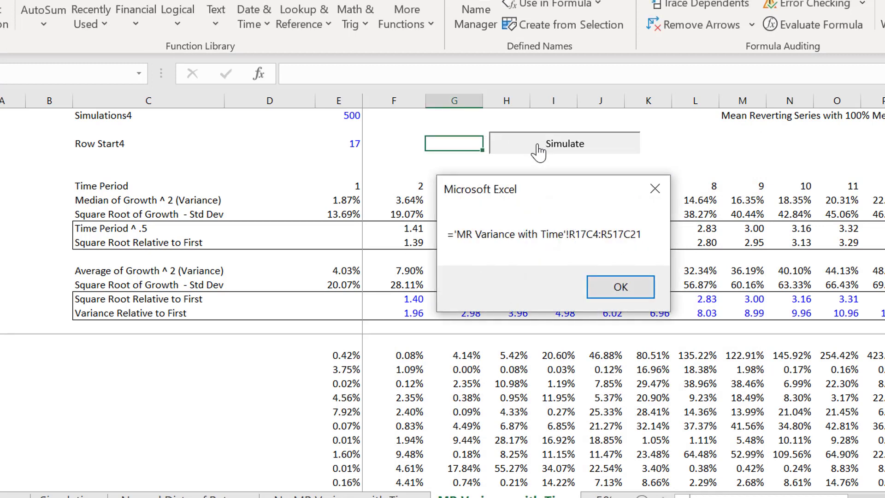
key("Return")
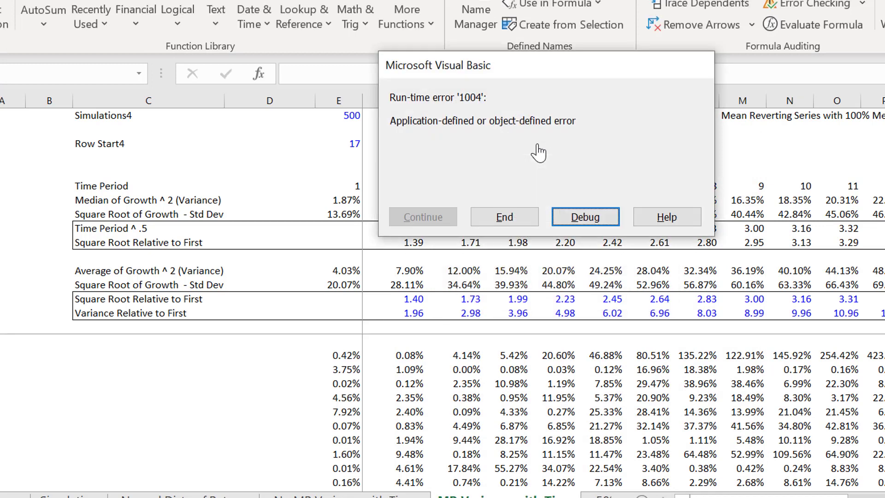
key("Return")
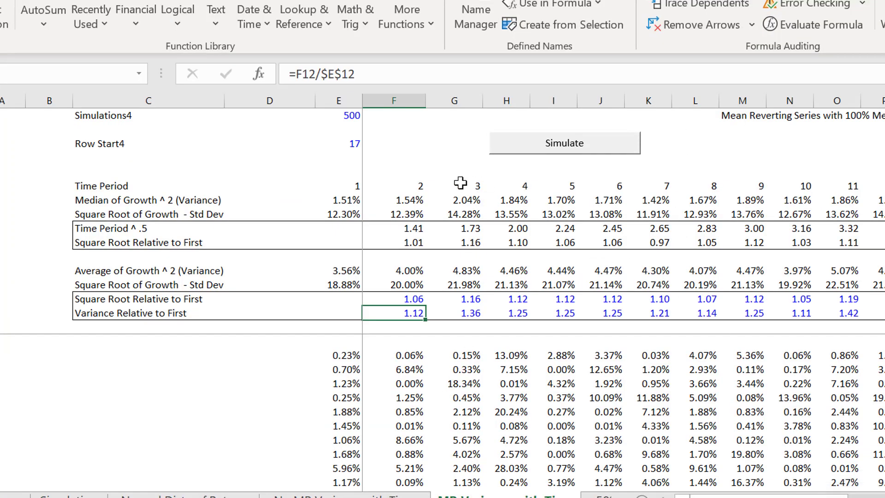
Examine the time period 2 ratios to the first period and compare them with Time Period ^ .5.
key("Up")
key("Up")
key("Up")
key("Up")
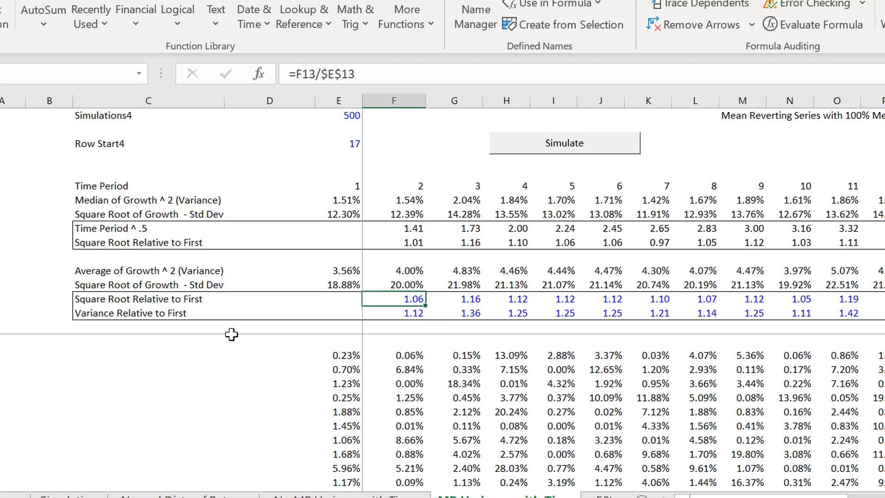
key("Up")
key("Up")
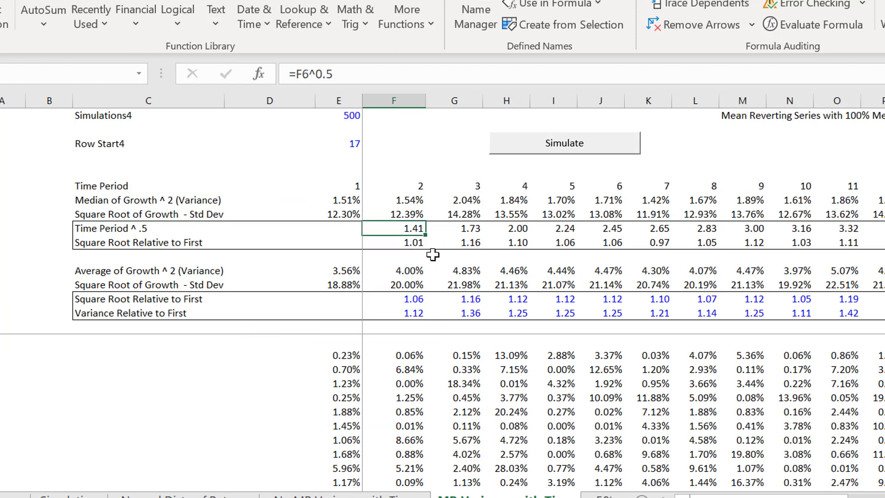
Run the 500-simulation macro again to refresh the mean reverting variance results.
left_click(537, 152)
key("Return")
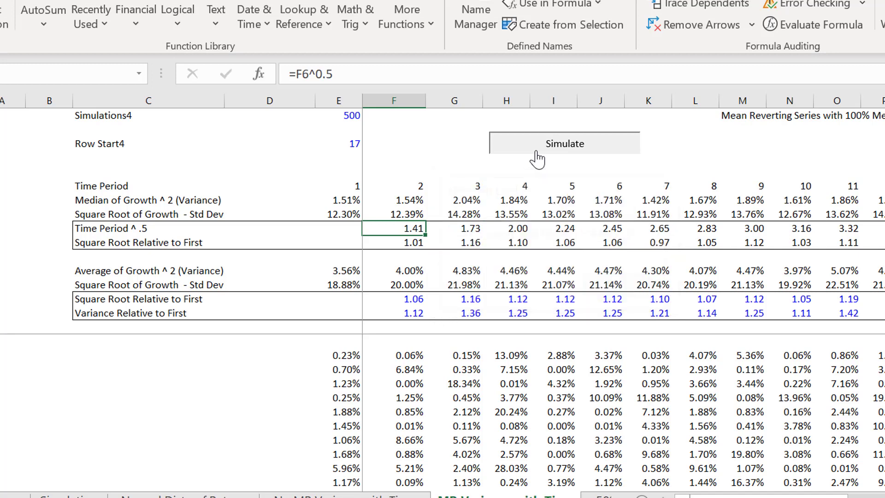
left_click(536, 153)
key("Up")
key("Up")
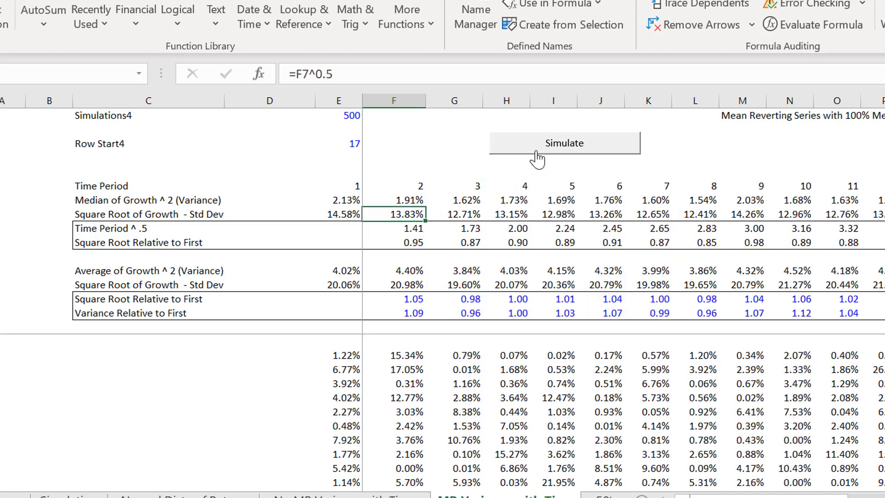
Set Simulations4 to 3,000 and run the simulation on the MR Variance with Time sheet.
key("Up")
key("Up")
key("Up")
key("Up")
key("Up")
key("Up")
key("Left")
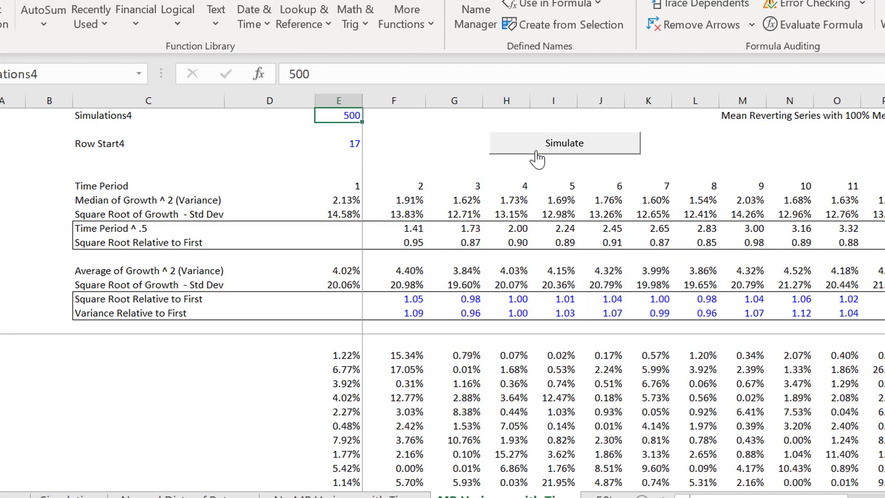
type("3000")
key("Return")
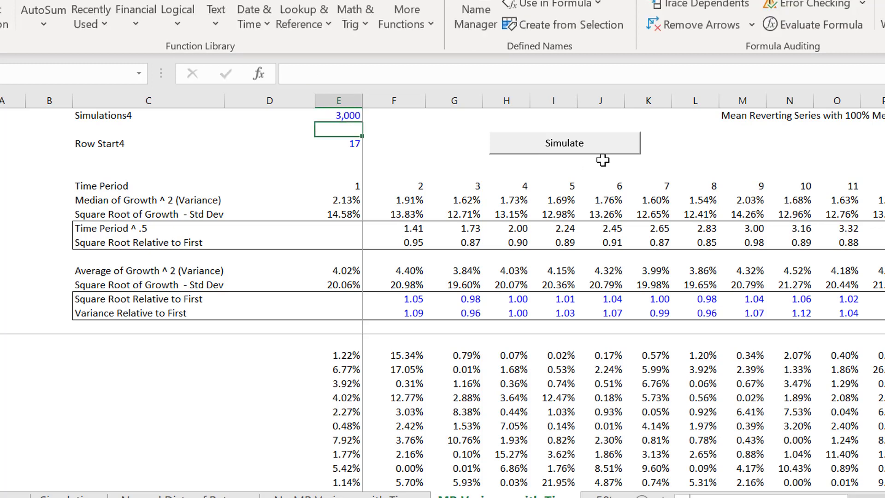
left_click(569, 145)
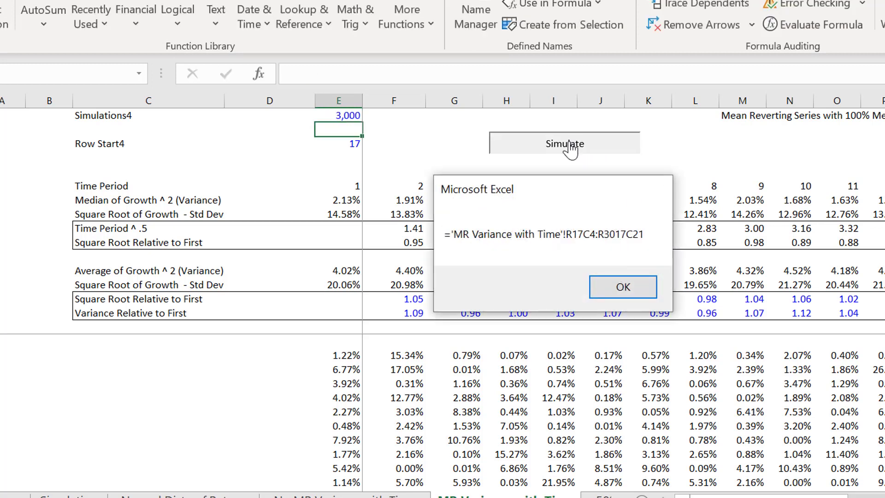
key("Return")
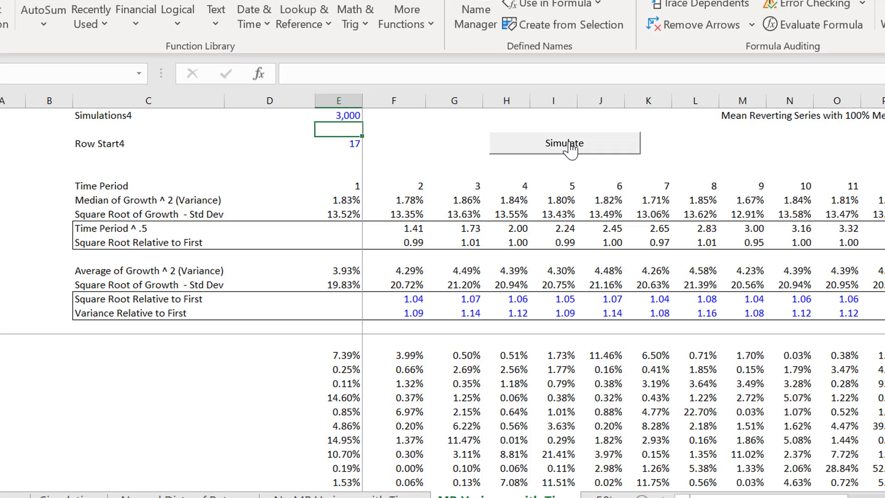
Review the Square Root Relative to First and Variance Relative to First formulas for periods 2 to 4.
left_click(401, 299)
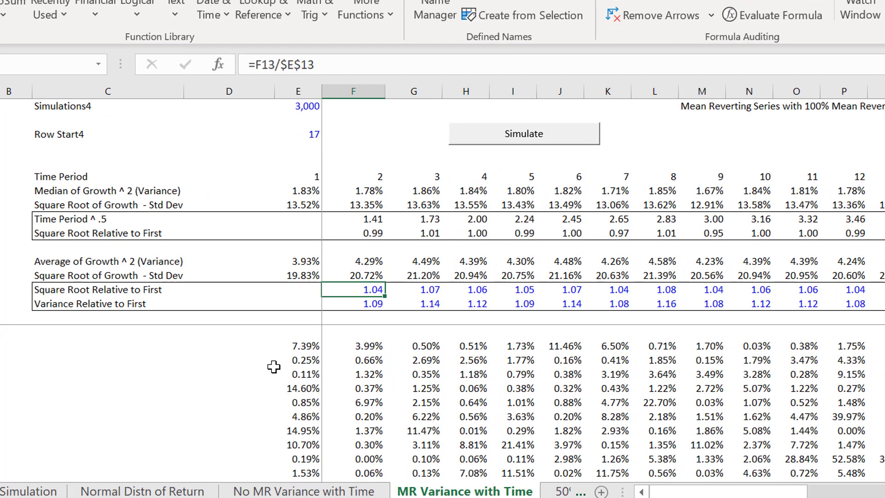
key("Right")
key("Right")
key("Down")
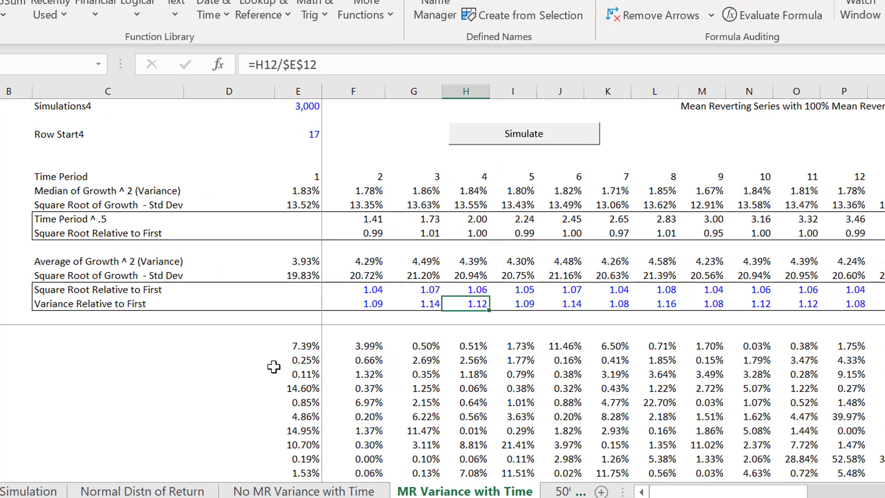
Examine the Variance Relative to First row across all time periods for the series with 100% mean reversion.
key("Left")
key("Left")
key("Right")
key("Right")
key("Right")
key("Right")
key("Right")
key("Right")
key("Right")
key("Right")
key("Right")
key("Right")
key("Right")
key("Right")
key("Right")
key("Right")
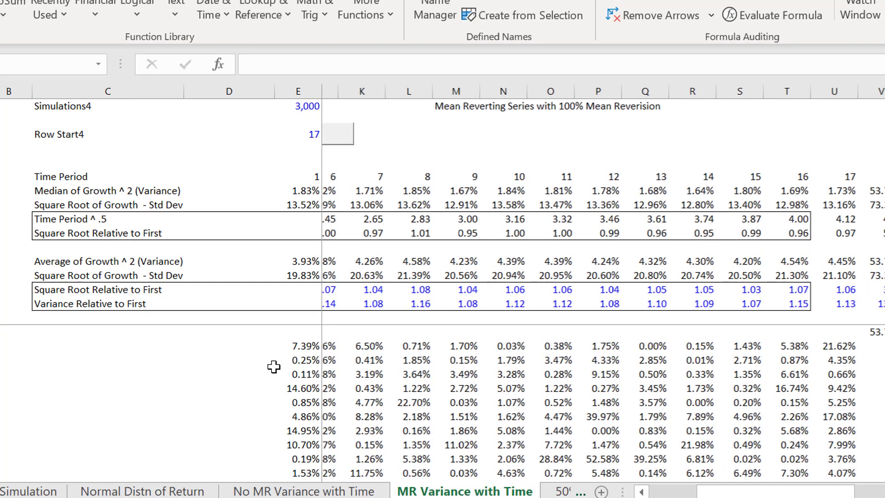
key("Left")
key("Left")
key("Left")
key("Left")
key("Left")
key("Left")
key("Left")
key("Left")
key("Left")
key("Left")
key("Left")
key("Left")
key("Left")
key("Left")
key("Left")
key("Left")
key("Left")
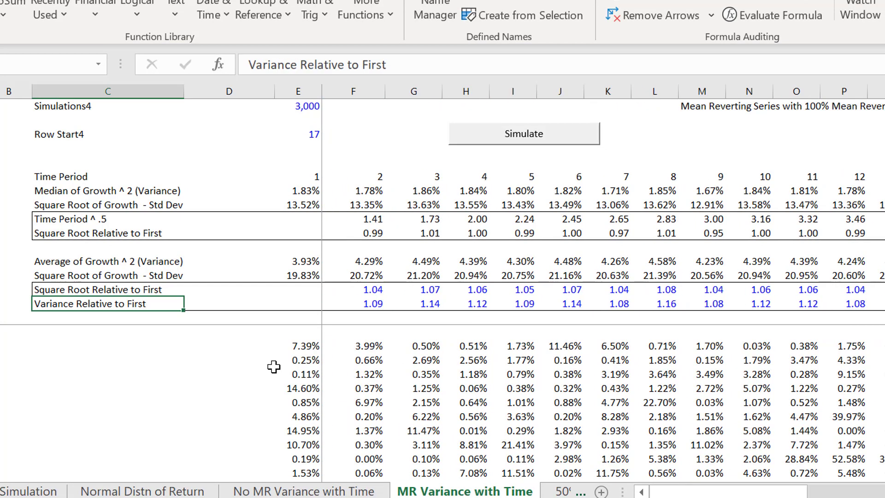
Check the early periods of the Square Root Relative to First row beneath the average-based standard deviations.
key("Right")
key("Right")
key("Right")
key("Right")
key("Up")
key("Left")
key("Left")
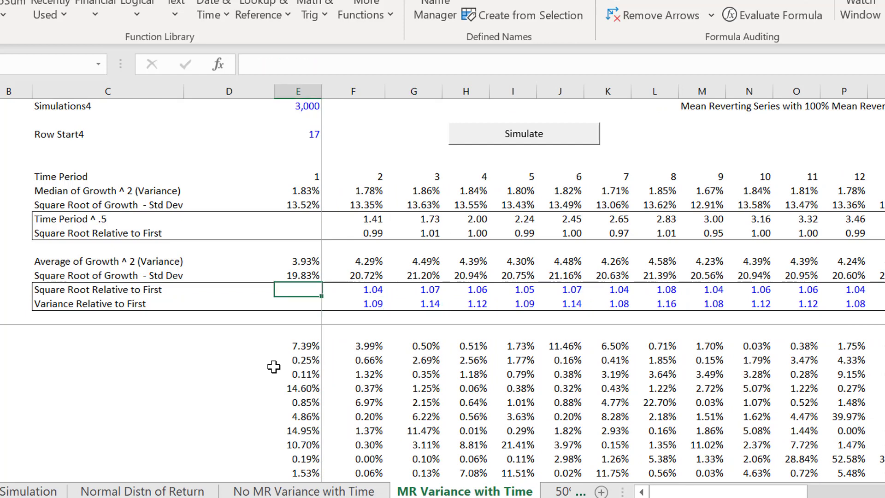
key("Right")
key("Right")
key("Left")
key("Left")
key("Up")
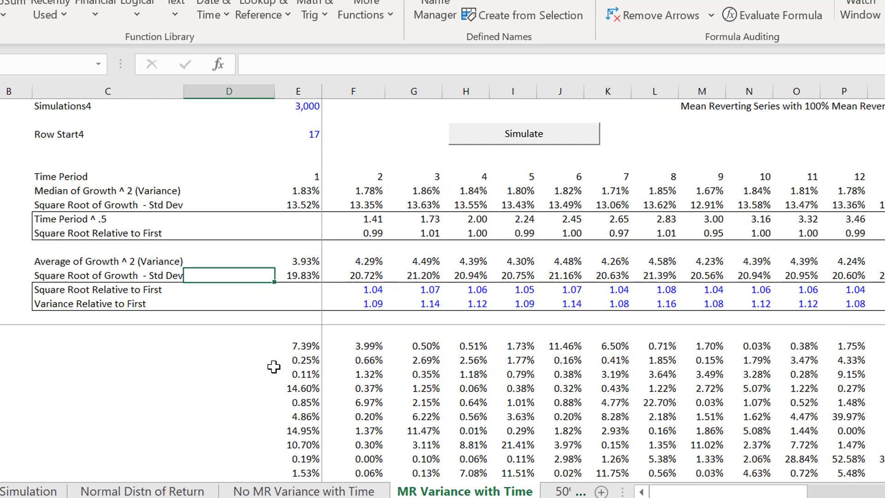
Review the average-based Square Root of Growth - Std Dev row from period 1 through period 16.
key("Right")
key("Left")
key("Right")
key("Right")
key("Right")
key("Right")
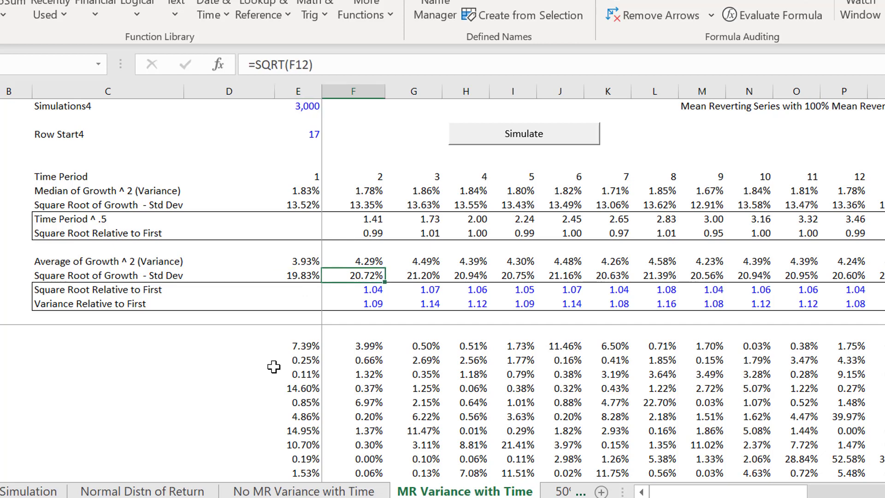
key("Right")
key("Left")
key("Left")
key("Left")
key("Left")
key("Left")
key("Right")
key("Right")
key("Right")
key("Right")
key("Right")
key("Right")
key("Right")
key("Right")
key("Right")
key("Right")
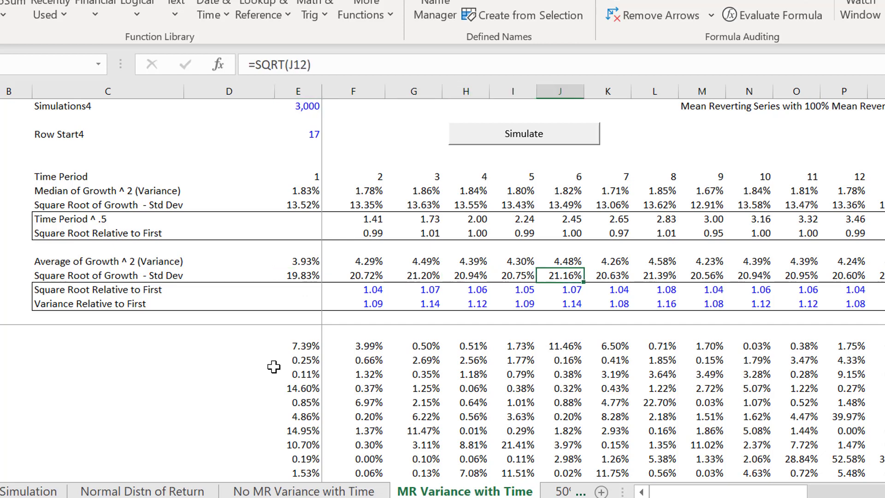
key("Right")
key("Right")
key("Right")
key("Right")
key("Right")
key("Right")
key("Right")
key("Right")
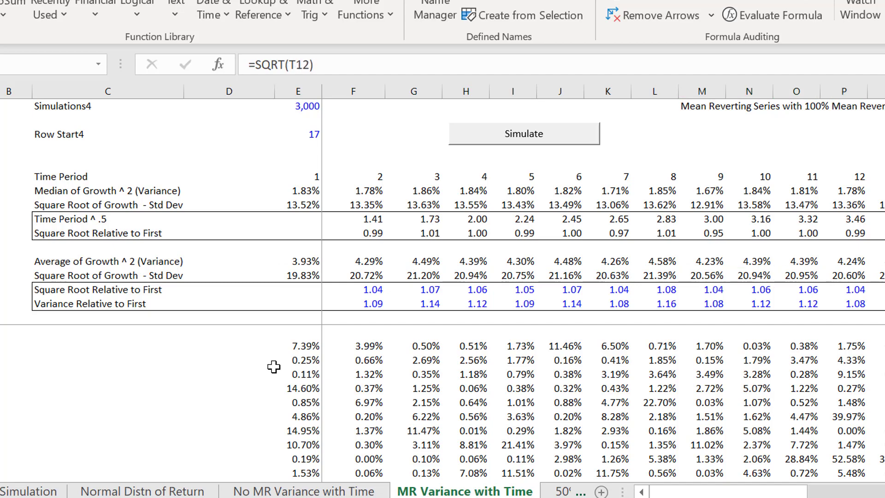
Compare the average-based standard deviations of the first five periods with the period 1 value.
key("Left")
key("Left")
key("Left")
key("Left")
key("Left")
key("Left")
key("Left")
key("Left")
key("Left")
key("Left")
key("Left")
key("Left")
key("Left")
key("Left")
key("Left")
key("Left")
key("Left")
key("Left")
key("Left")
key("Left")
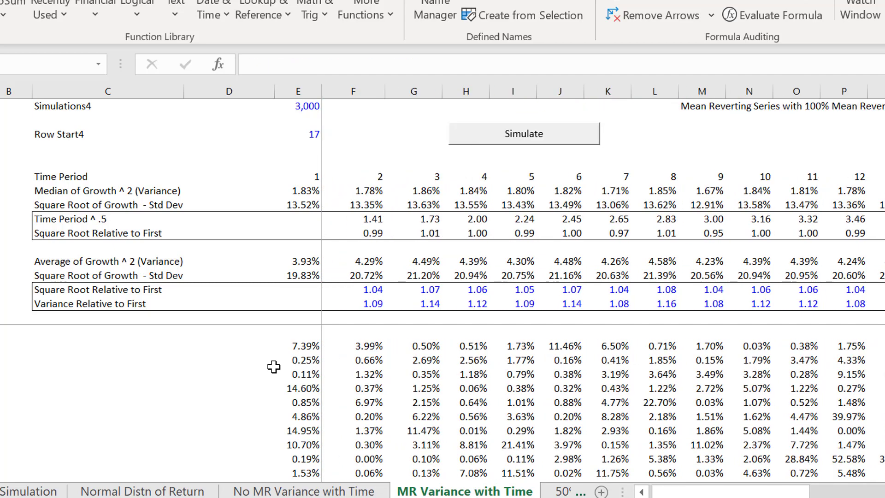
key("Right")
key("Right")
key("Right")
key("Right")
key("Right")
key("Right")
key("Right")
key("Left")
key("Left")
key("Left")
key("Left")
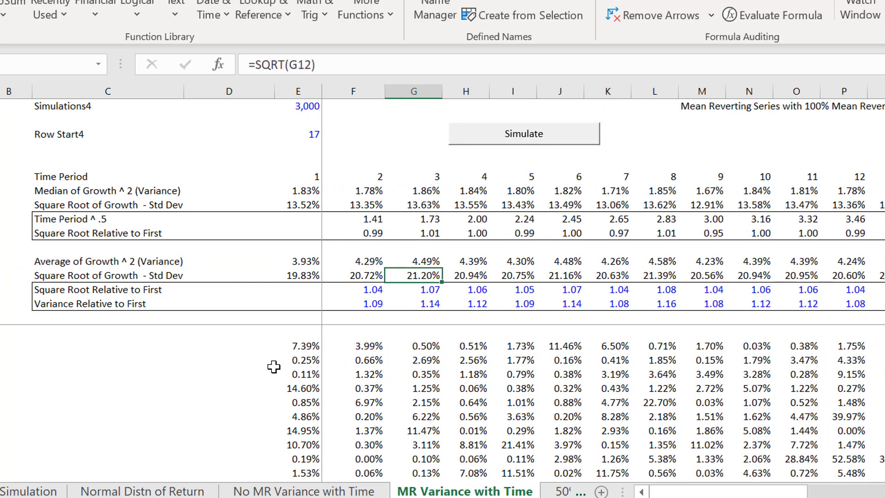
key("Right")
key("Left")
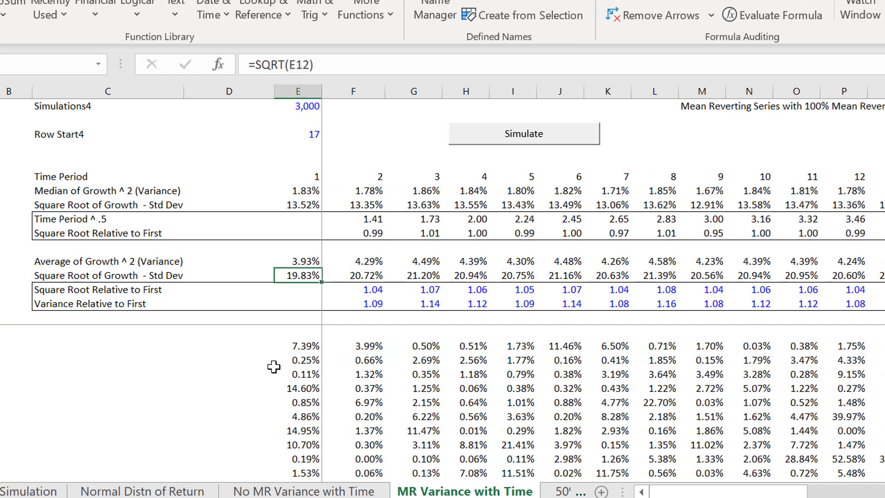
key("Right")
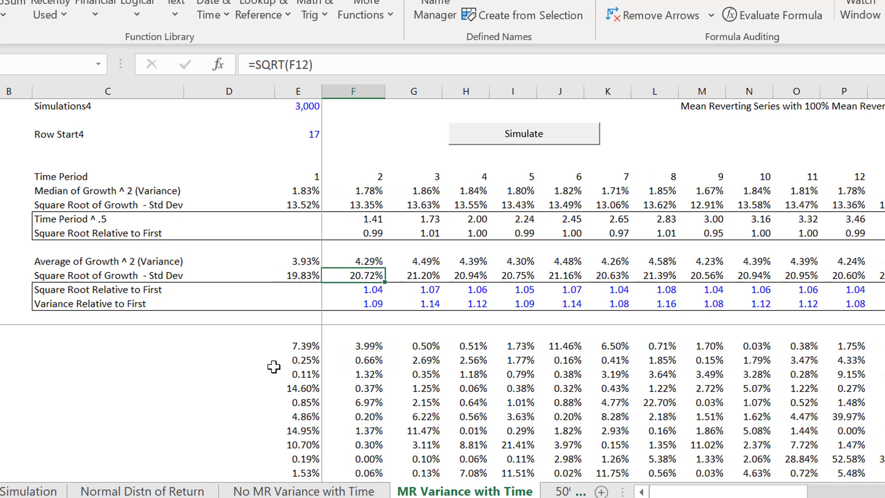
key("Right")
key("Right")
key("Right")
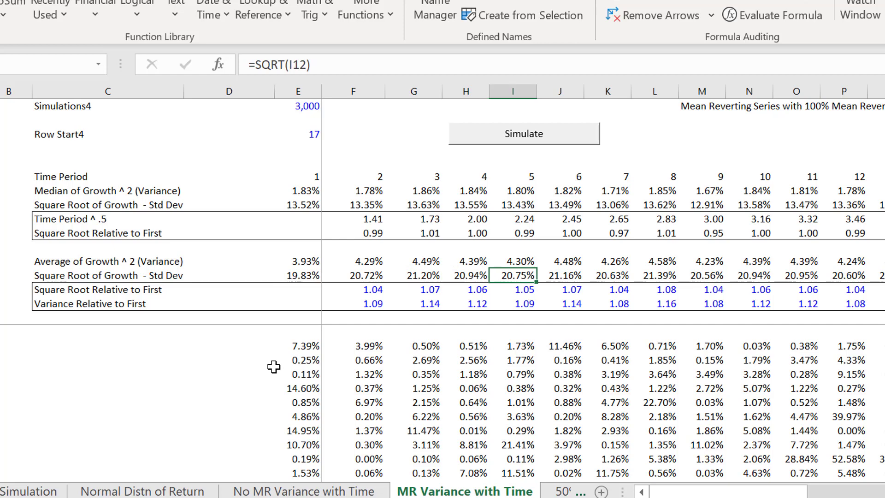
key("Left")
key("Left")
key("Left")
key("Right")
key("Right")
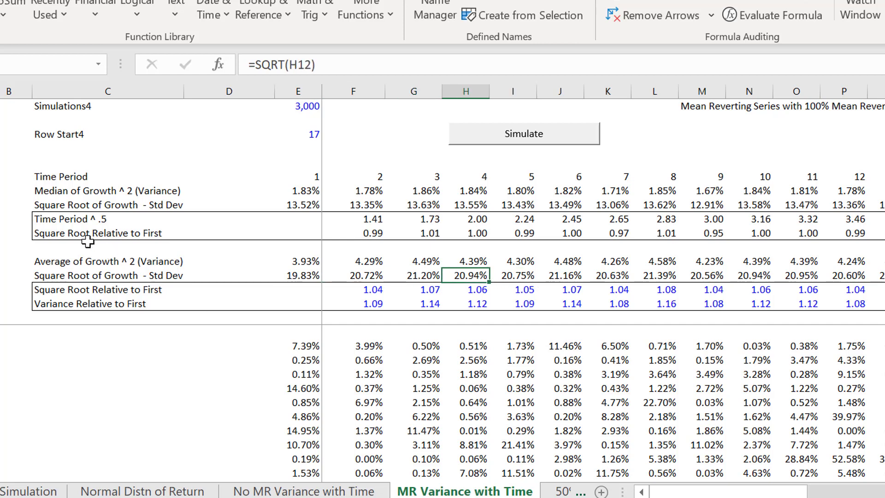
Run the mean reverting simulation again with Simulations4 at 3,000.
left_click(276, 104)
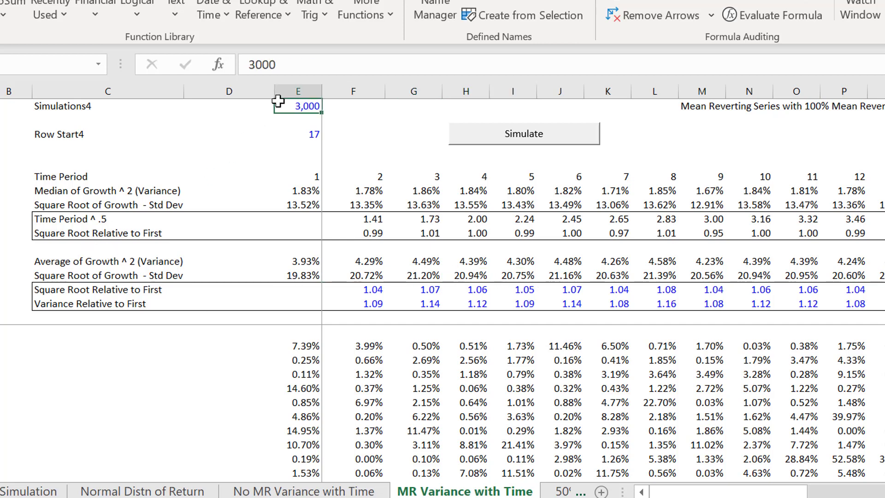
left_click(492, 137)
key("Return")
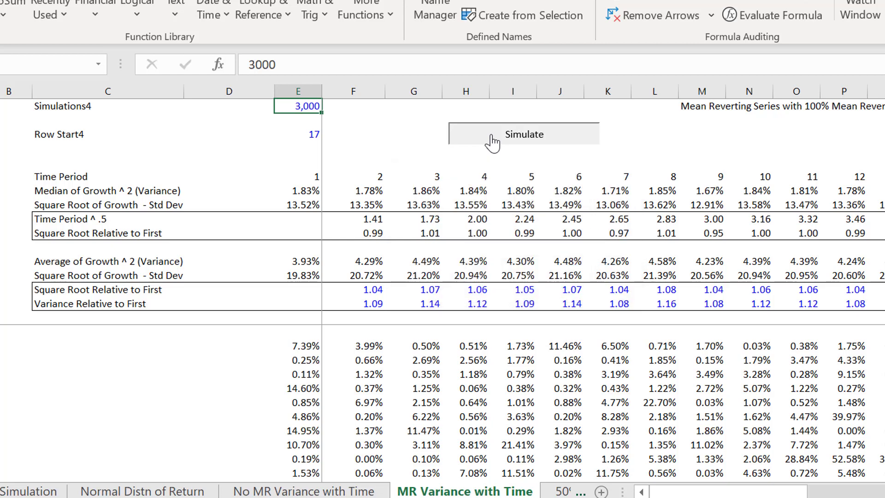
left_click(492, 138)
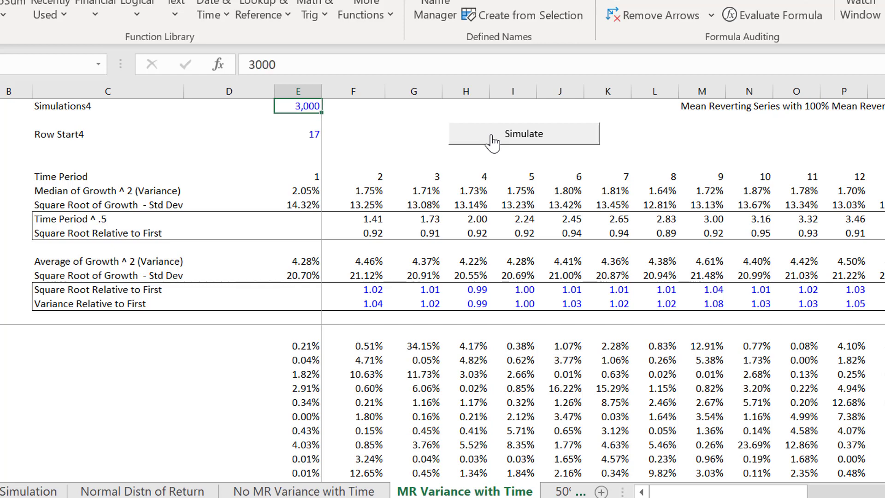
Set Simulations4 to 5,000 and run the simulation on the MR Variance with Time sheet.
type("5000")
key("Return")
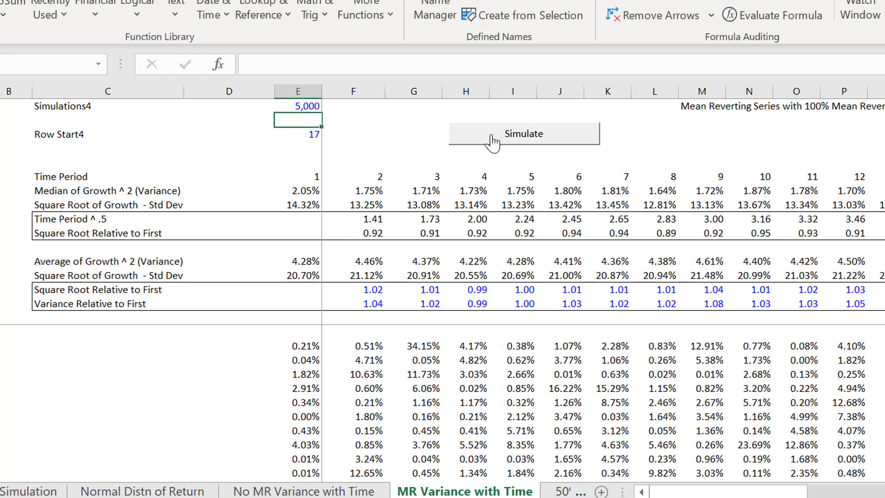
left_click(528, 138)
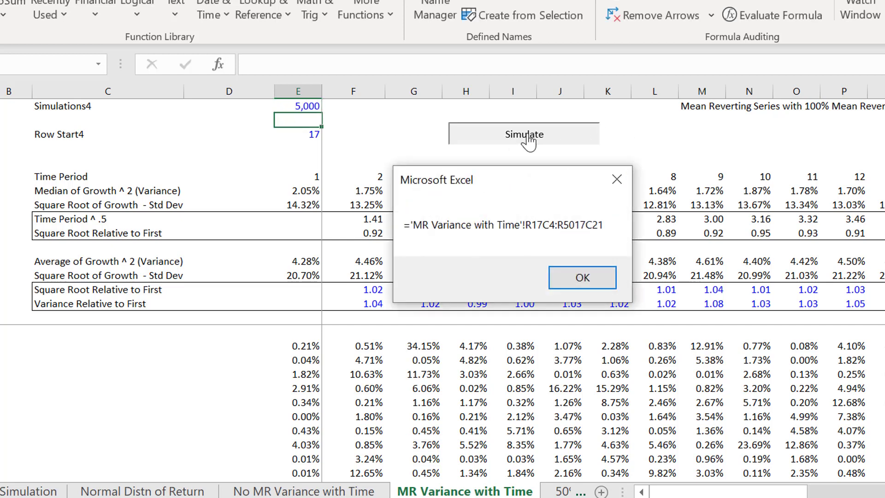
key("Return")
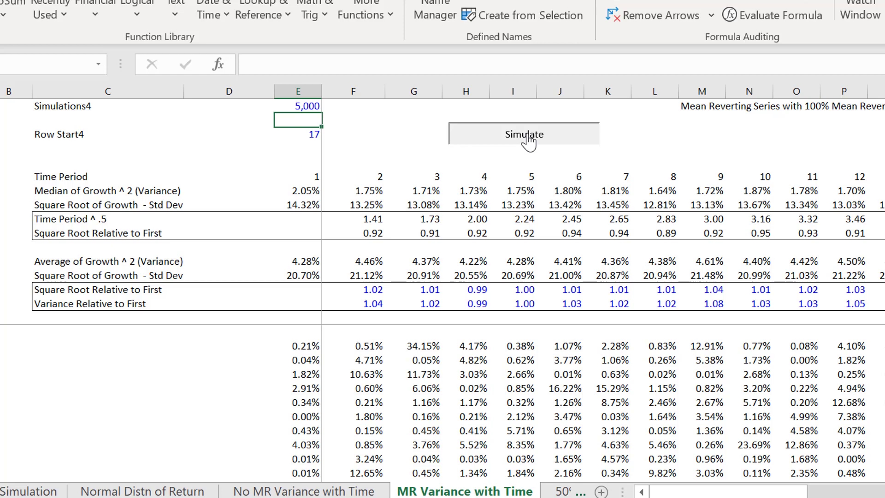
left_click(527, 138)
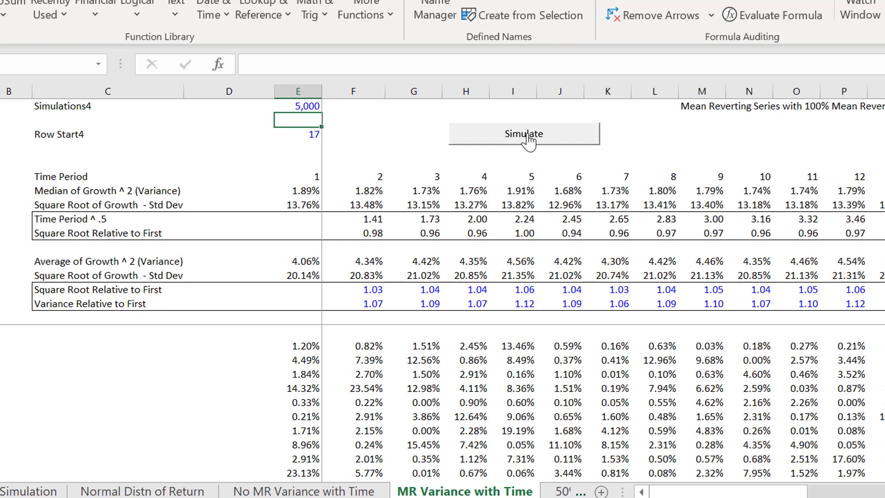
Examine the refreshed average-based Std Dev and Square Root Relative to First rows for periods 1 to 3.
key("Down")
key("Down")
key("Down")
key("Down")
key("Down")
key("Down")
key("Down")
key("Down")
key("Down")
key("Down")
key("Down")
key("Right")
key("Right")
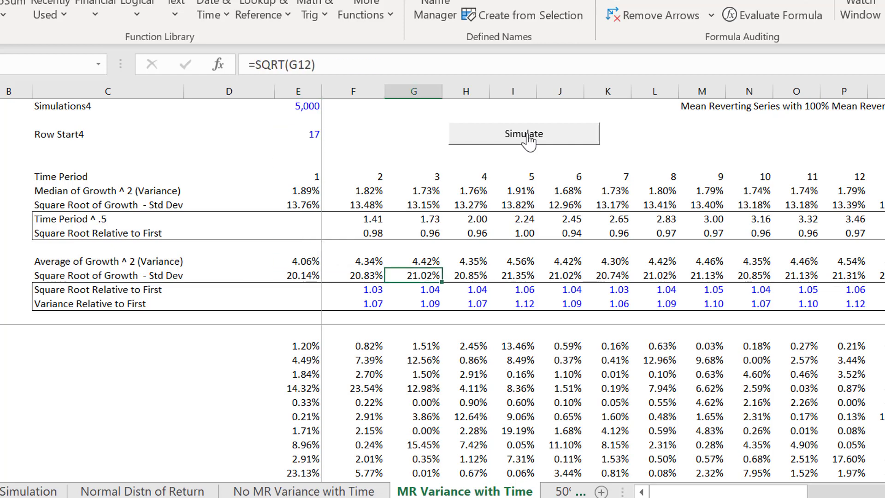
key("Left")
key("Left")
key("Down")
key("Right")
key("Right")
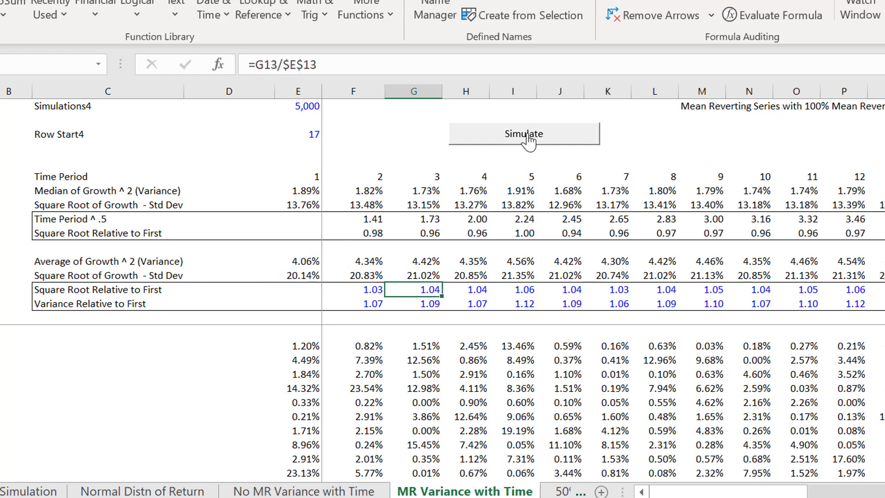
key("Left")
key("Left")
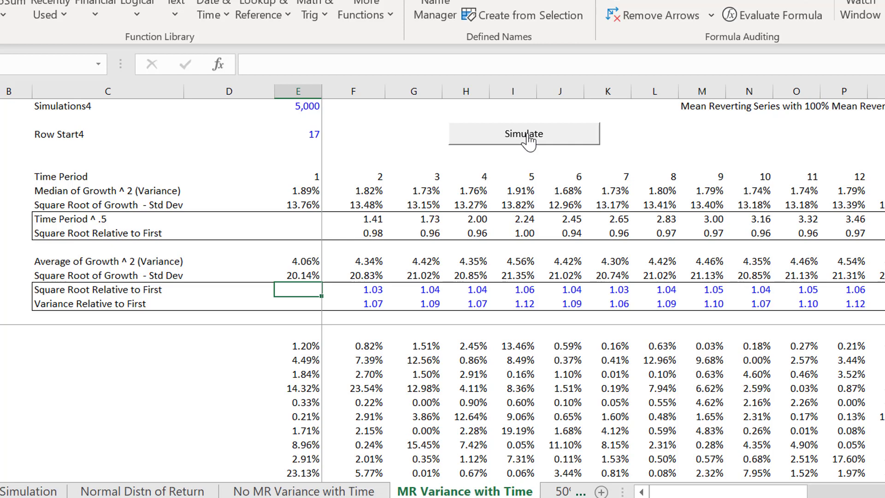
Switch to the 50% MR Variance with Time sheet.
key("ctrl+Page_Down")
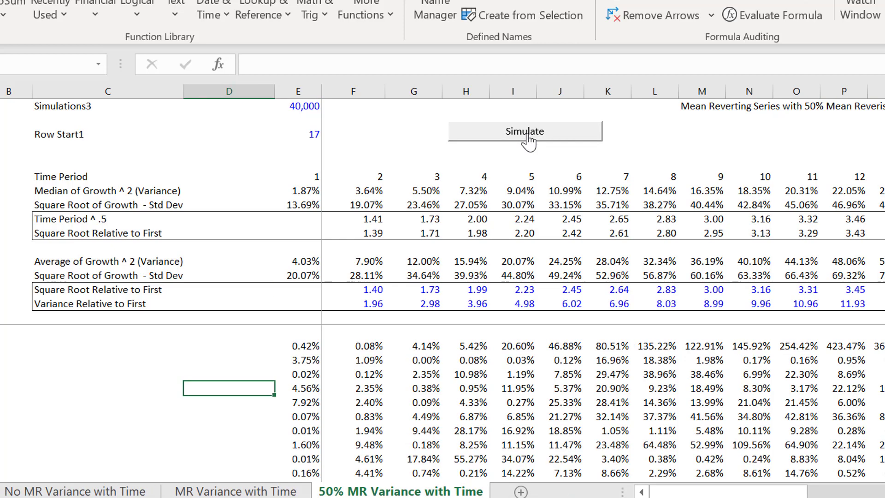
Set Simulations3 to 500 on the 50% MR Variance with Time sheet.
key("Up")
key("Up")
key("Up")
key("Up")
key("Up")
key("Up")
key("Up")
key("Up")
key("Up")
key("Up")
key("Up")
key("Up")
key("Up")
key("Up")
key("Up")
key("Up")
key("Up")
key("Up")
key("Up")
key("Up")
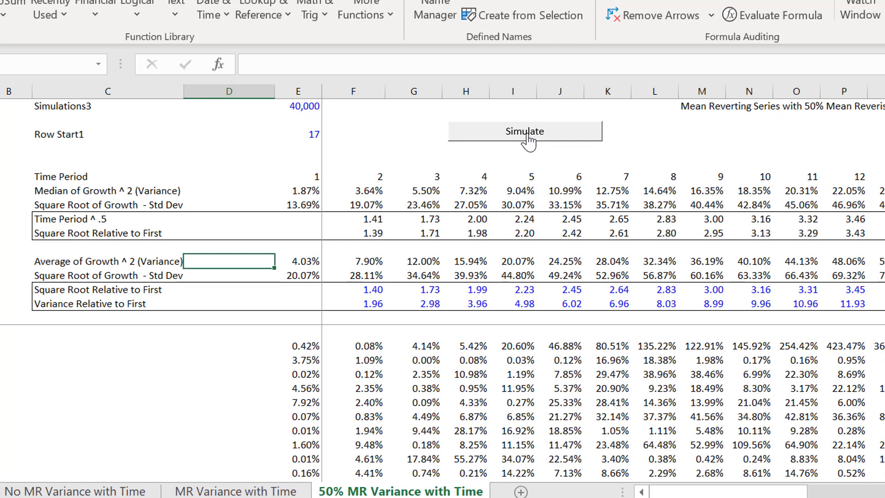
key("Right")
type("500")
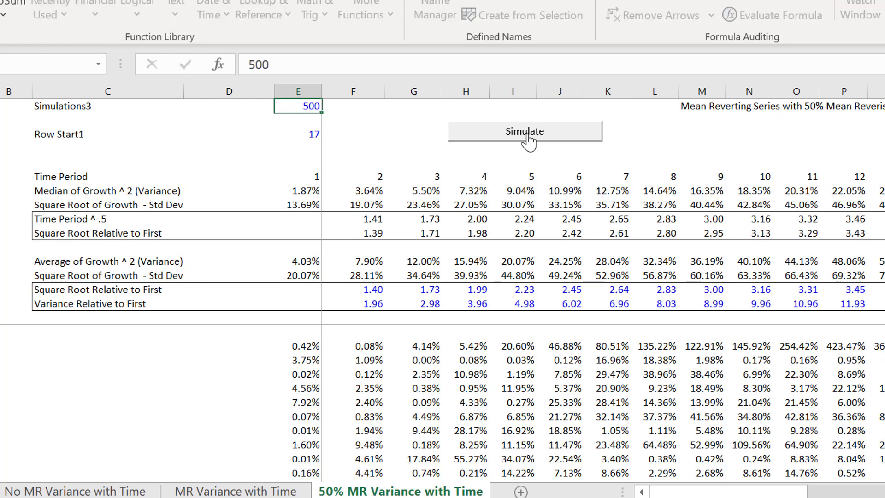
key("Return")
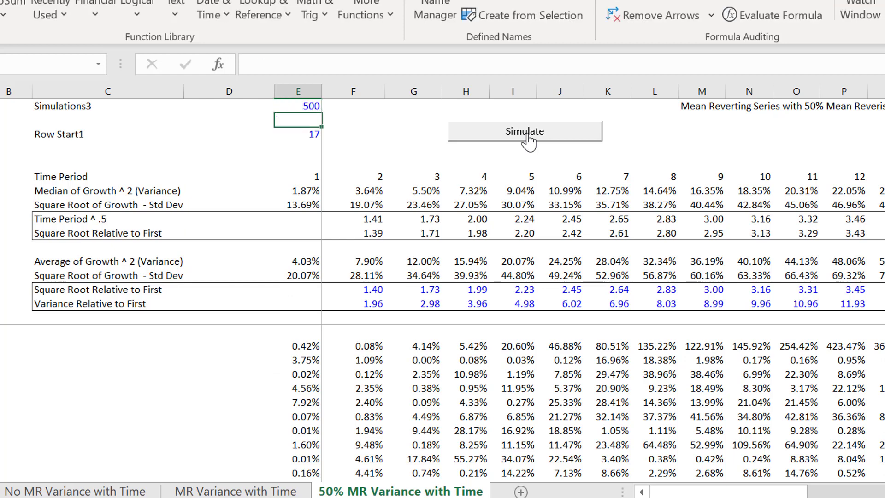
Check the macro assignment of the Simulate button and confirm simulate3 as its macro.
right_click(528, 134)
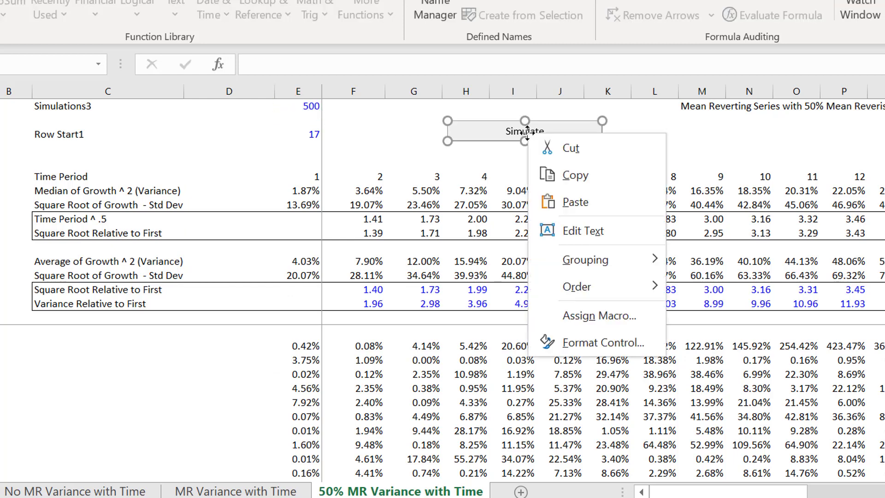
left_click(544, 321)
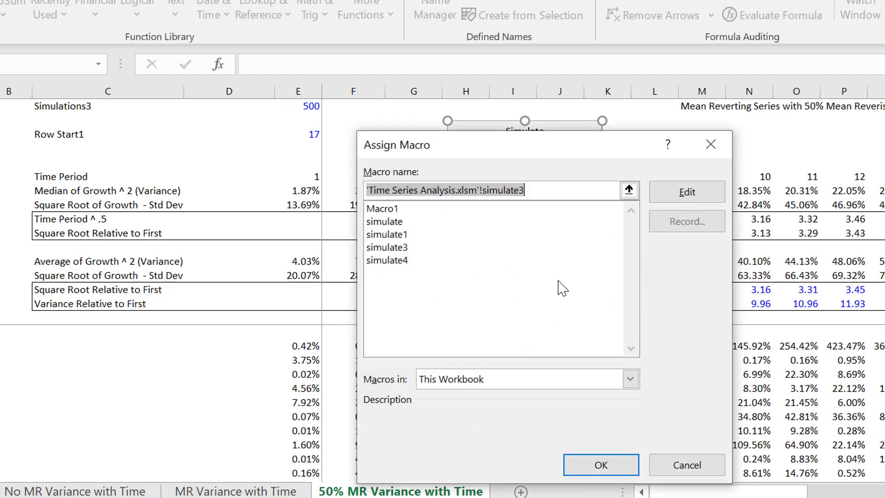
left_click(377, 260)
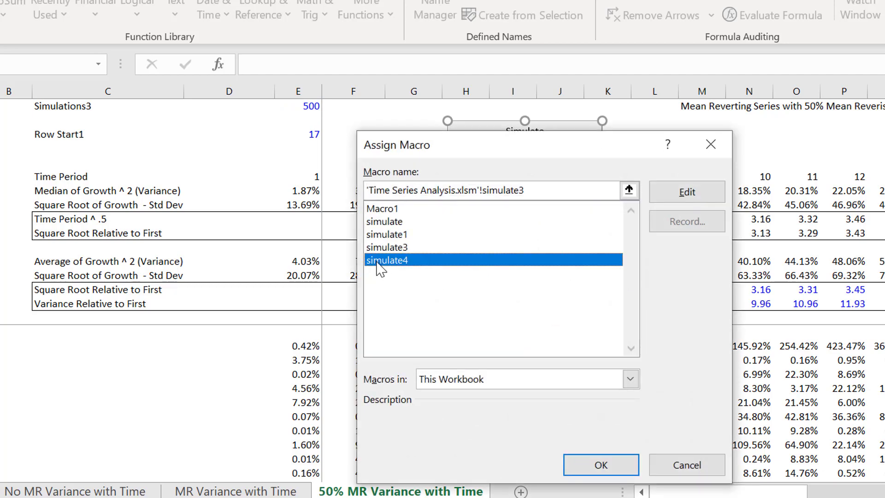
left_click(395, 247)
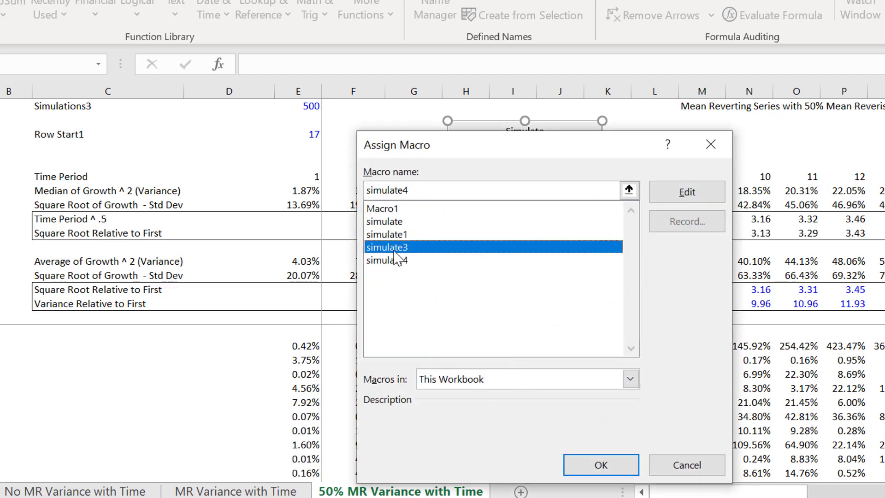
left_click(598, 464)
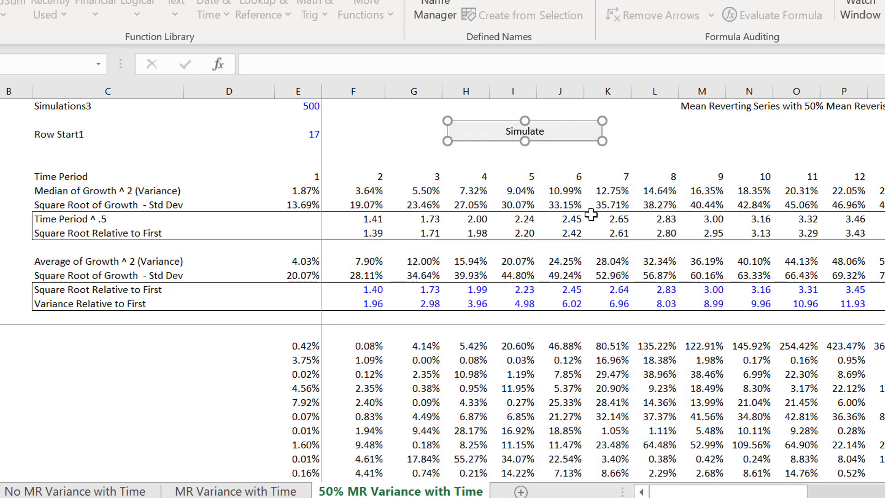
Add an "on error resume next" line before the output3 name deletion in the simulate3 macro code and return to the workbook.
left_click(498, 206)
right_click(493, 132)
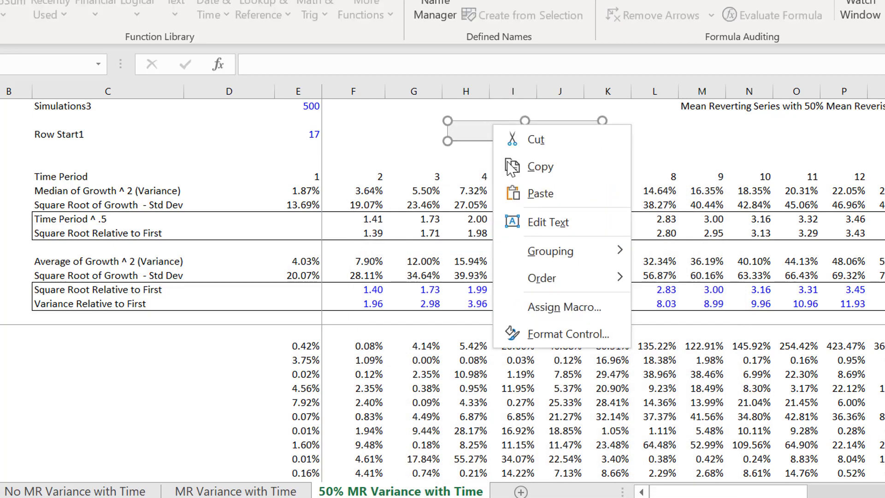
left_click(520, 308)
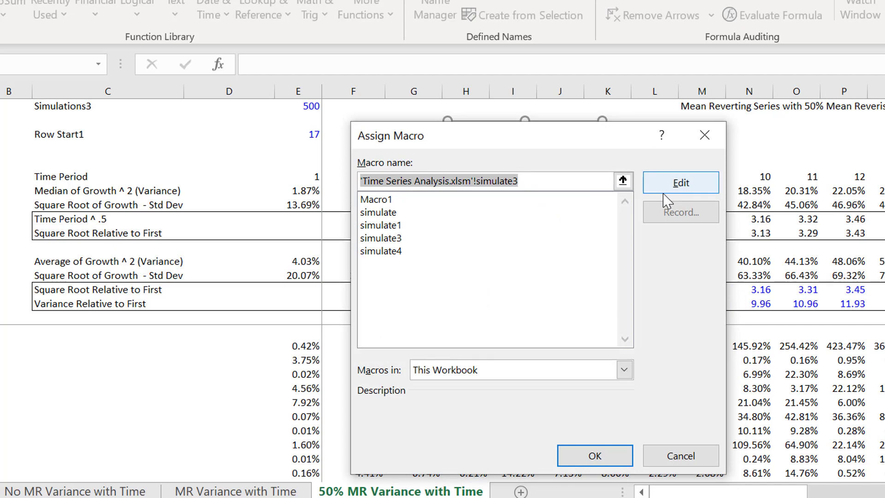
left_click(668, 189)
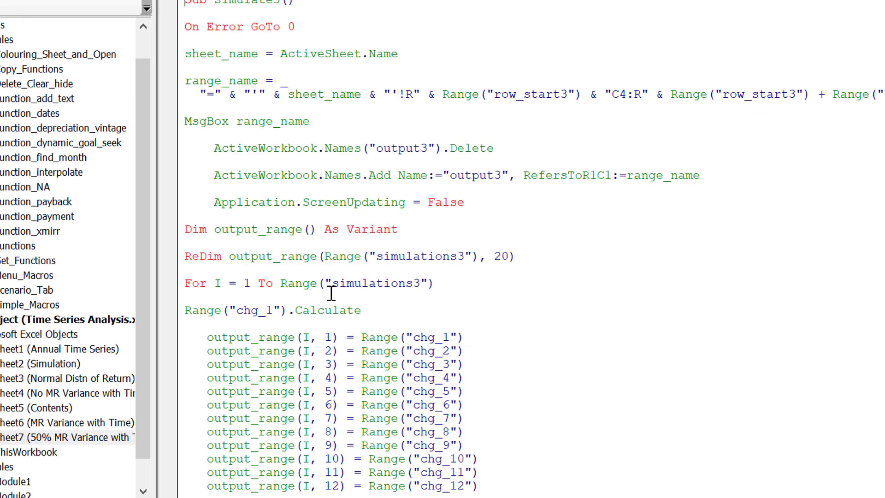
key("Down")
key("Down")
key("Down")
key("Down")
key("Down")
key("Down")
key("Down")
key("Down")
key("Return")
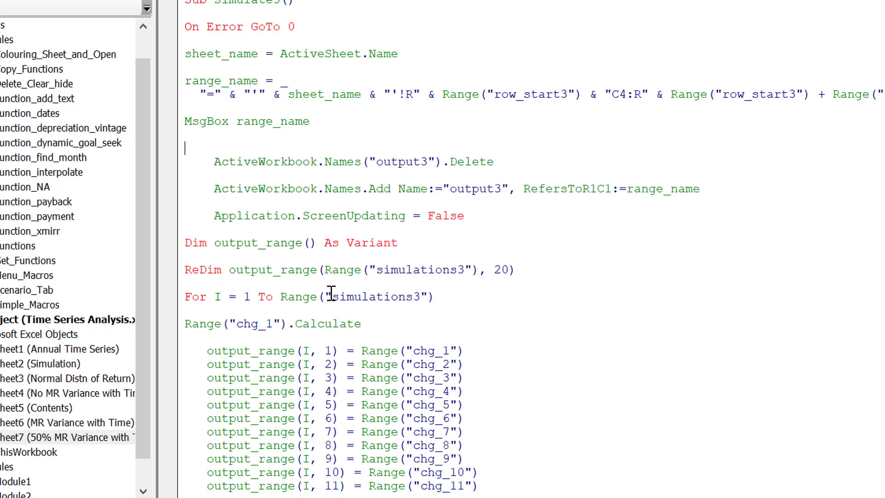
type("on error resume next")
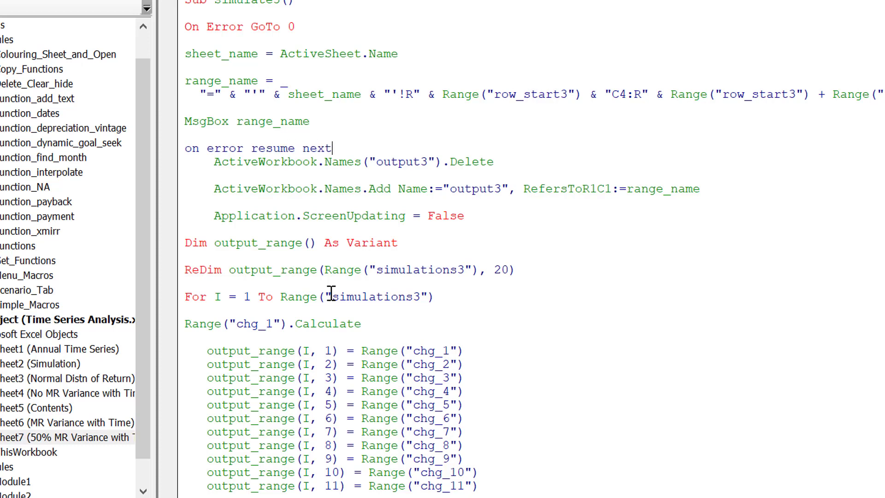
key("Up")
key("alt+F11")
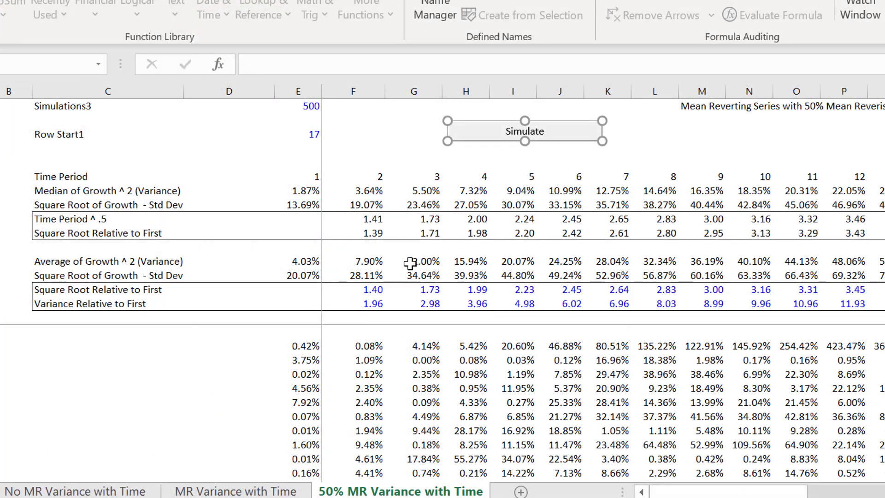
Run the 50% mean reversion simulation with Simulations3 at 500.
left_click(373, 165)
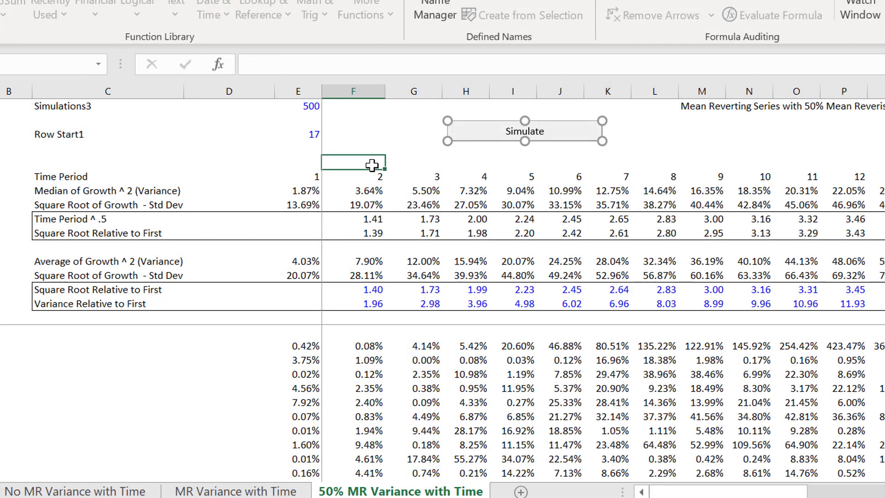
left_click(521, 139)
key("Return")
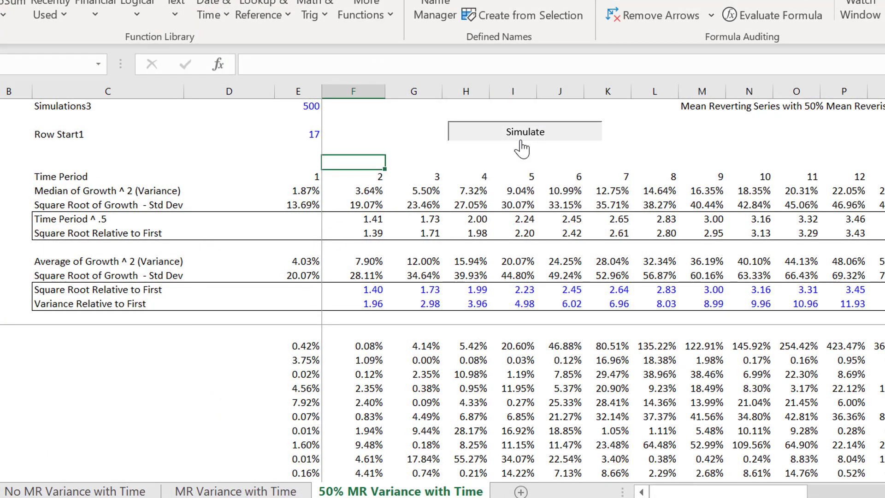
Clear all old simulation results below the summary rows, from column E across and down.
left_click(290, 340)
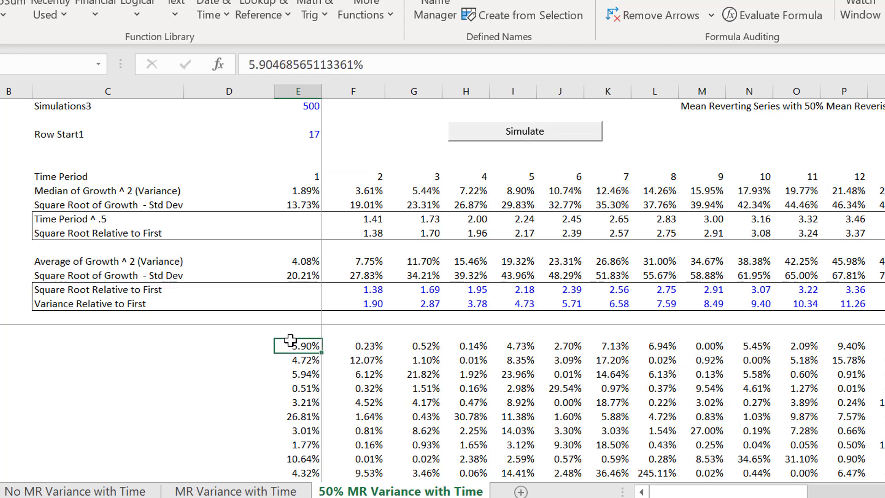
key("ctrl+shift+Right")
key("ctrl+shift+Down")
key("Delete")
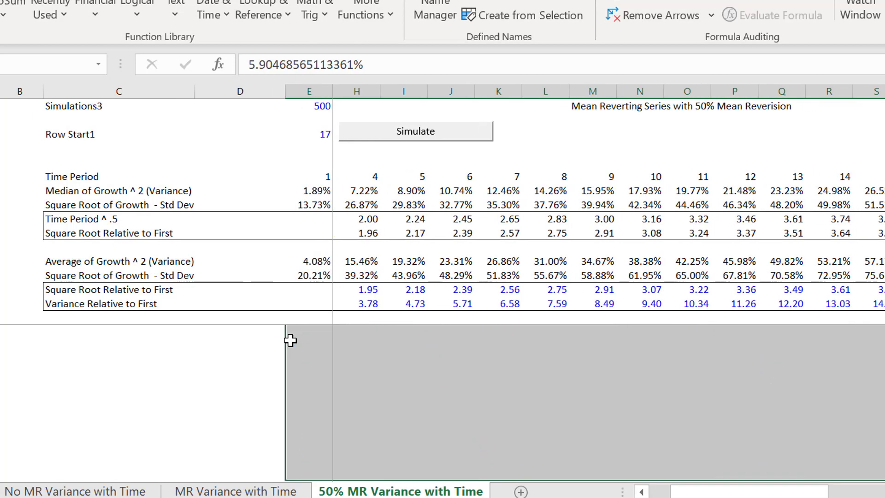
left_click(291, 340)
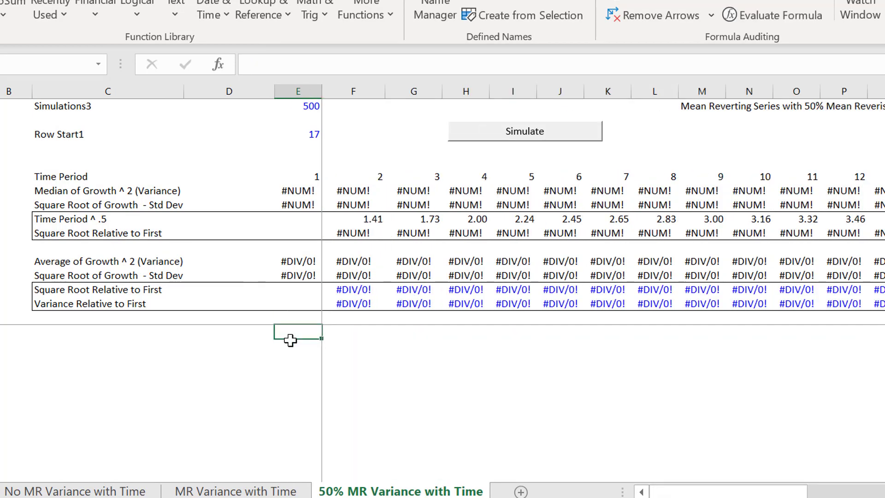
key("Up")
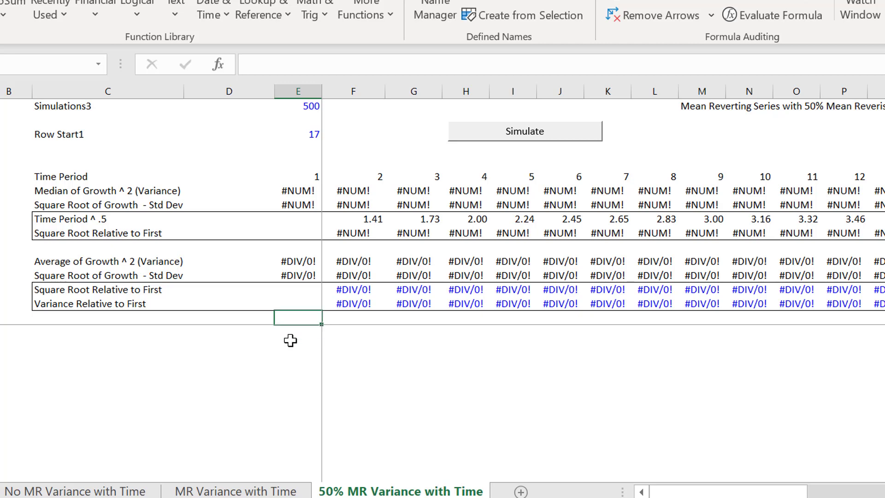
Run the simulation four times on the cleared results area with Simulations3 at 500.
left_click(526, 138)
key("Return")
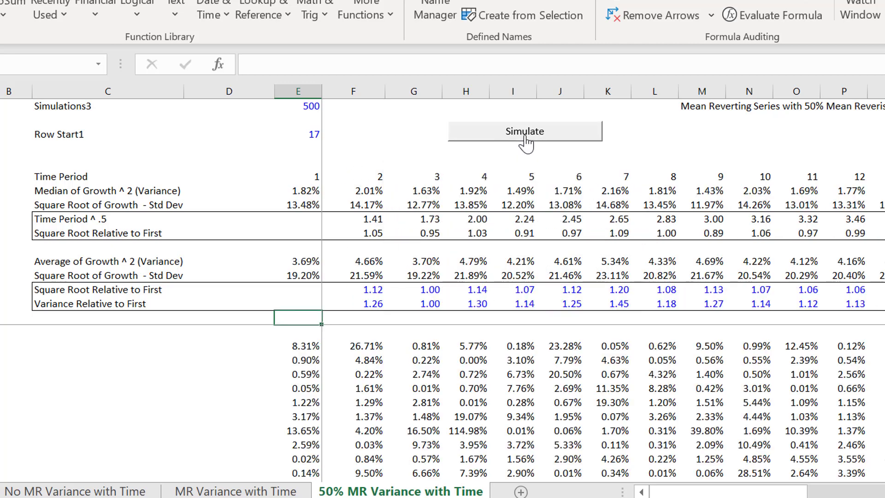
key("Up")
key("Up")
key("Up")
key("Up")
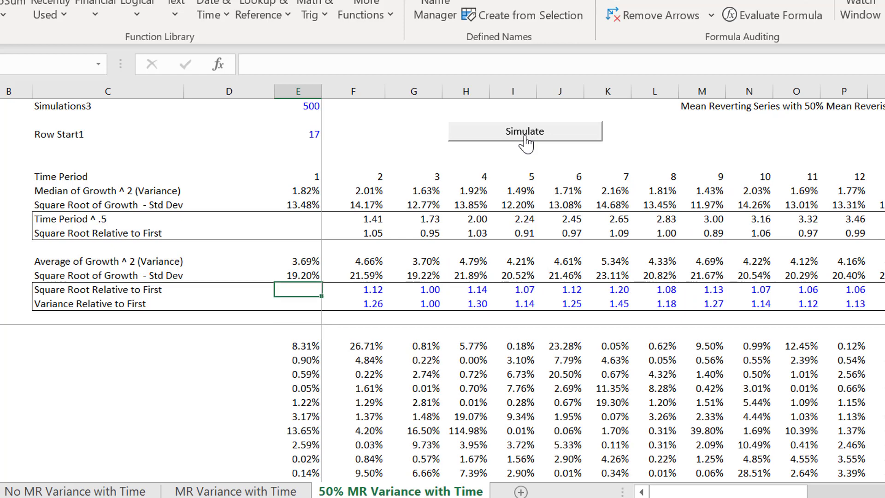
left_click(525, 140)
key("Return")
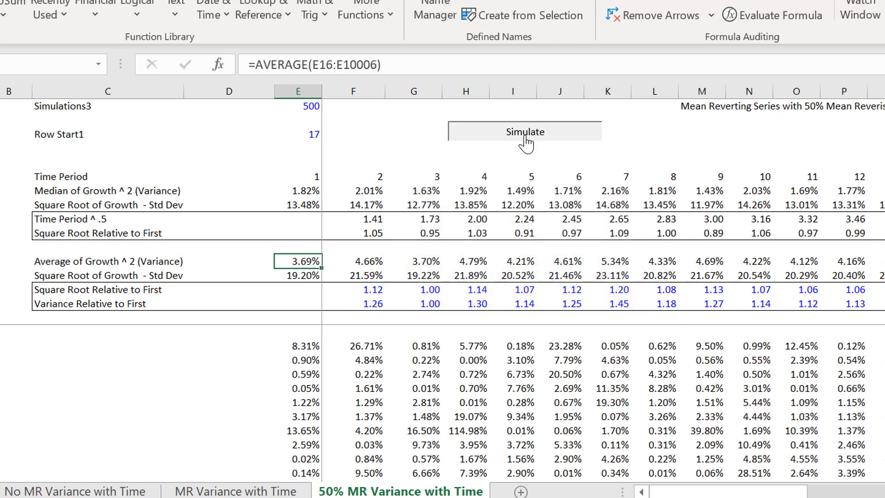
left_click(526, 140)
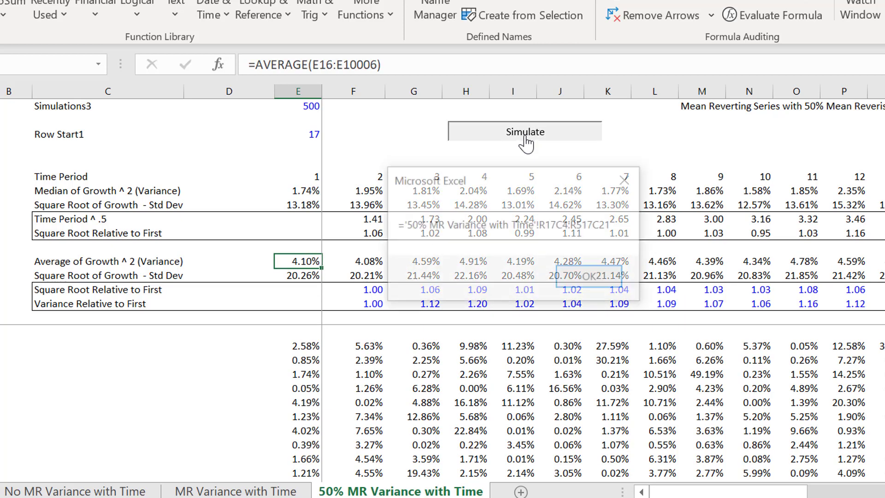
key("Return")
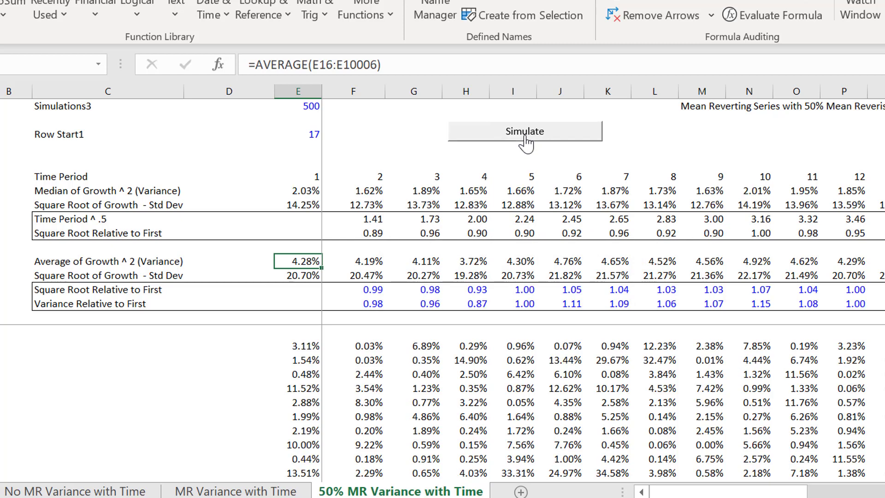
left_click(526, 140)
key("Return")
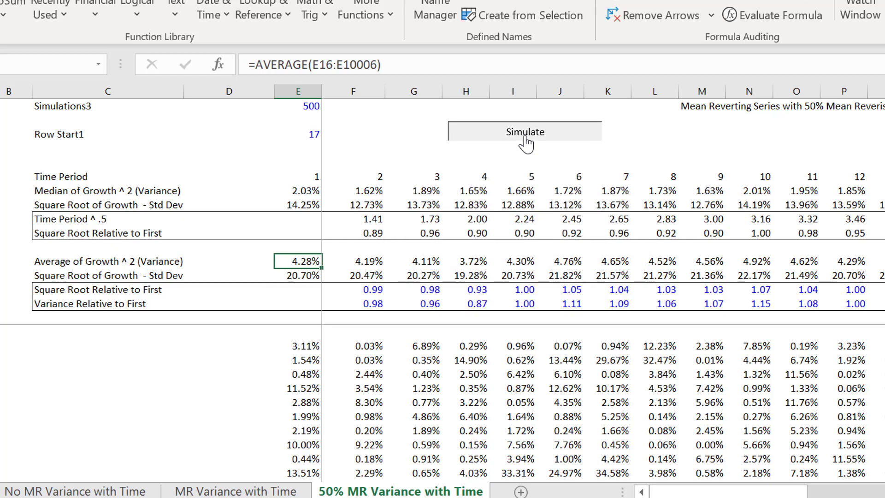
Set Simulations3 to 3,000 and run the 50% mean reversion simulation twice.
left_click(274, 108)
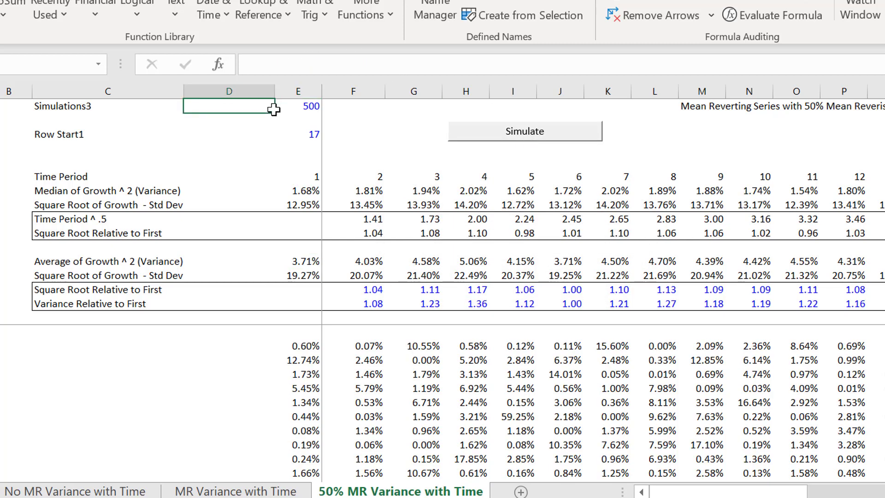
key("Right")
type("3000")
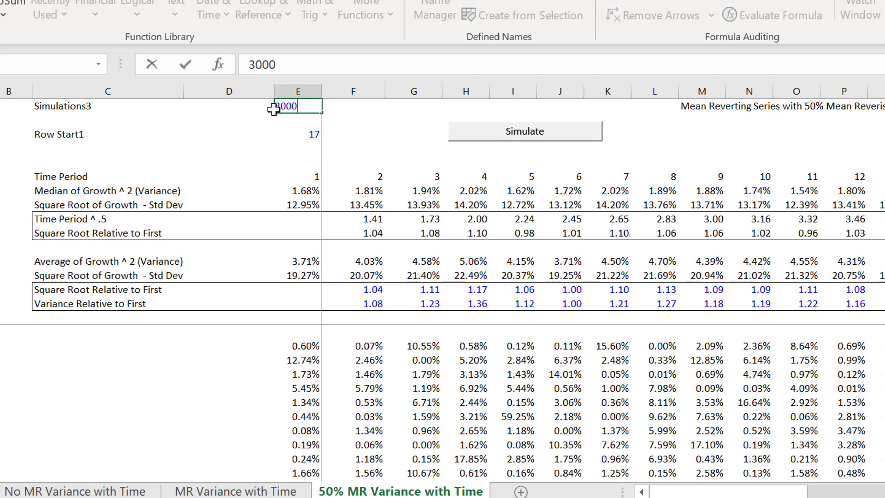
key("Return")
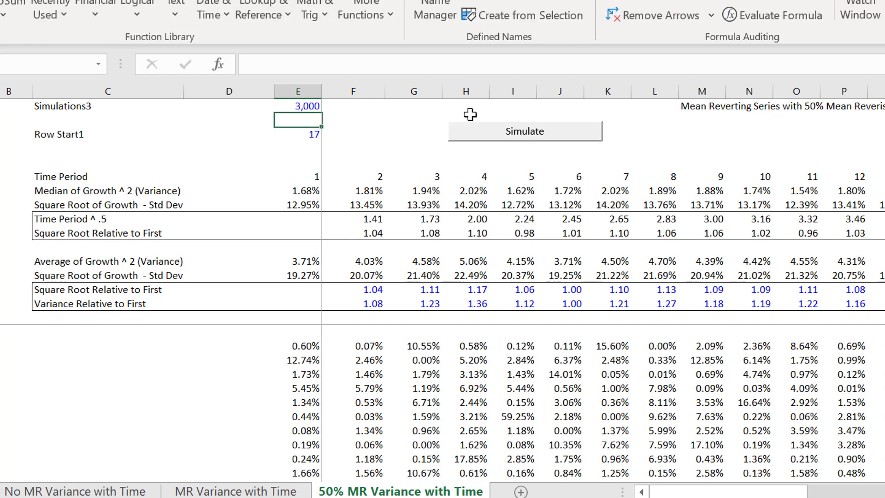
left_click(489, 136)
key("Return")
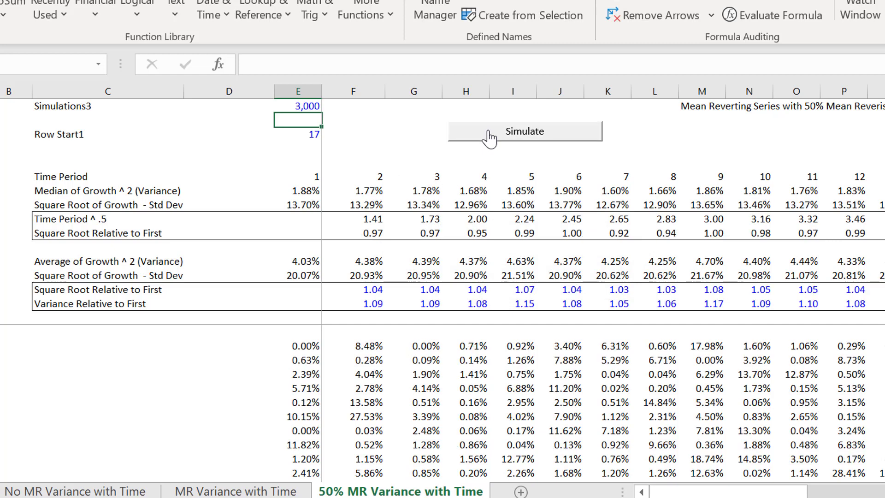
key("Return")
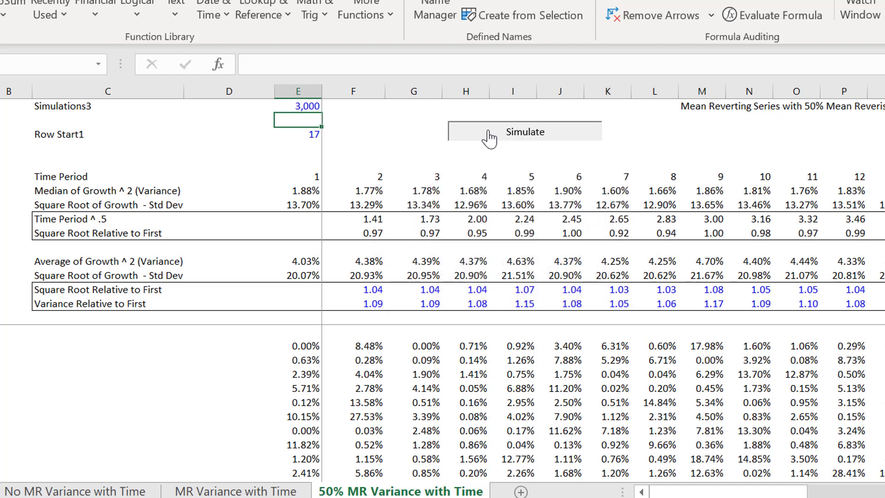
left_click(489, 136)
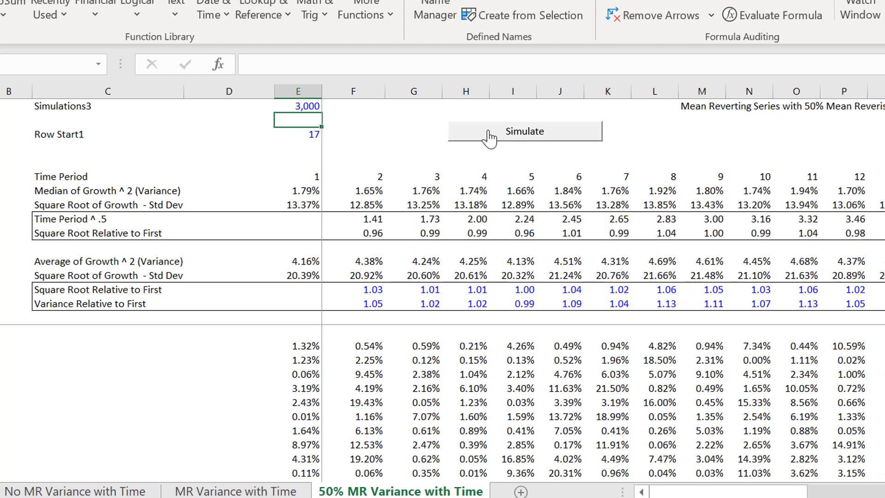
Review the Variance Relative to First row for periods 2 and 3, and switch back to the Simulation sheet.
left_click(413, 312)
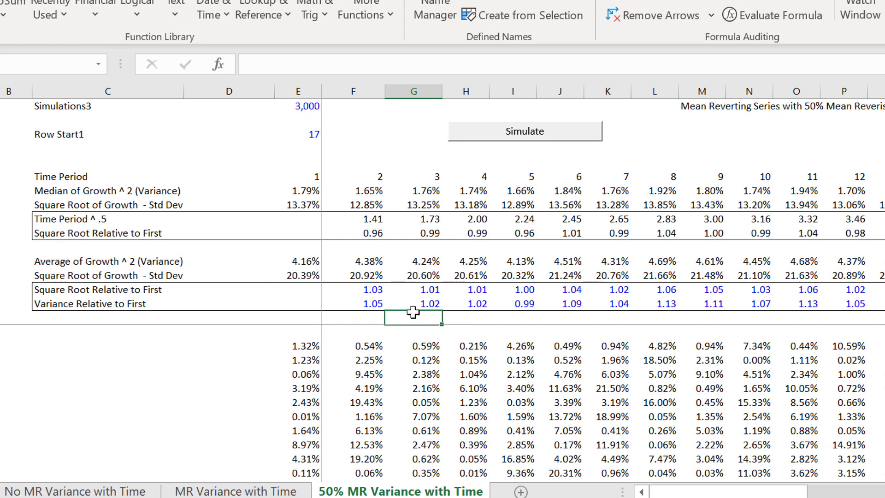
key("Left")
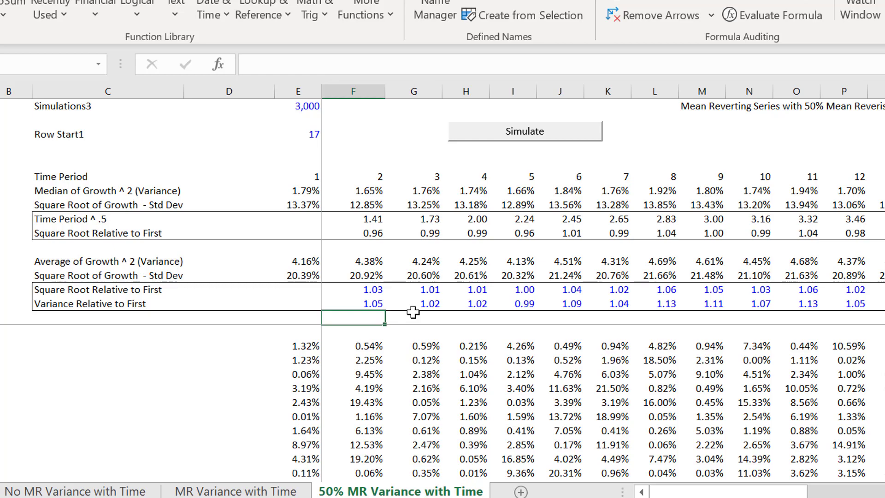
key("ctrl+Page_Up")
key("ctrl+Page_Up")
key("ctrl+Page_Up")
key("ctrl+Page_Up")
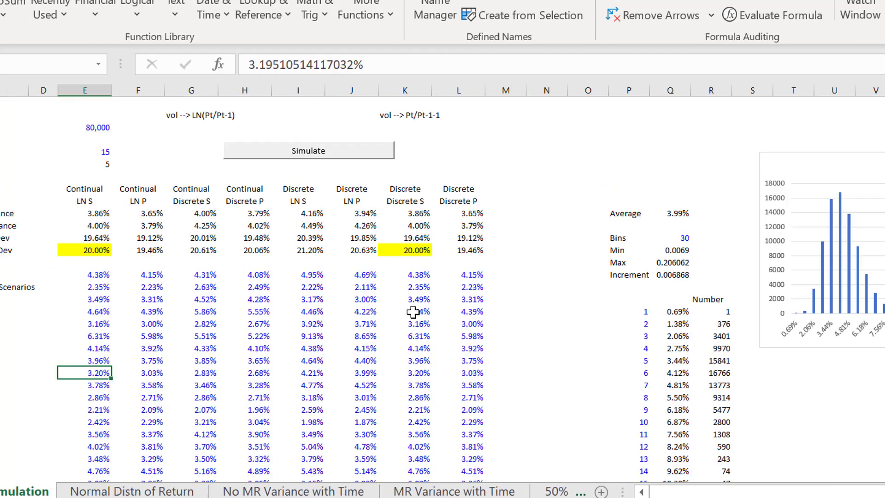
On the Annual Time Series sheet, set the Mean Reversion assumption to 50%.
key("ctrl+Page_Up")
key("ctrl+Page_Up")
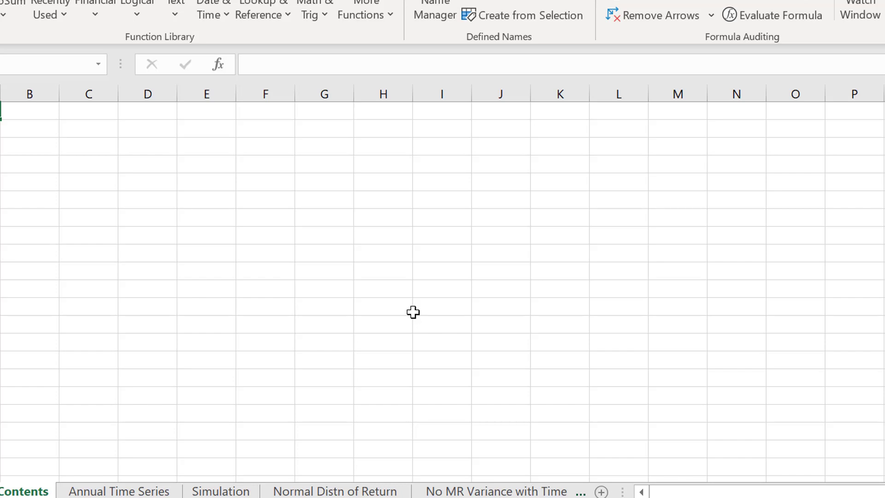
key("ctrl+Page_Down")
key("Up")
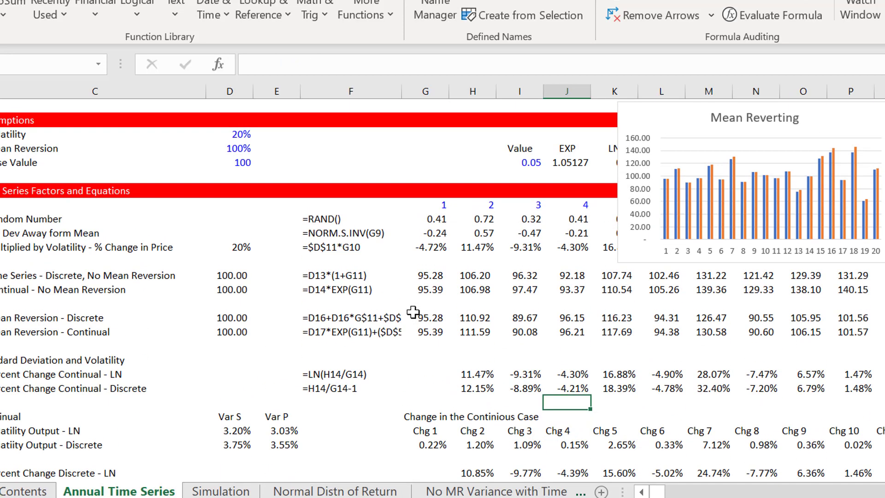
key("Up")
key("Up")
key("Up")
key("Up")
key("Up")
key("Up")
key("Up")
key("Up")
key("Up")
key("Up")
key("Up")
key("Up")
key("Up")
key("Up")
key("Left")
key("Left")
key("Left")
key("Left")
key("Left")
key("Left")
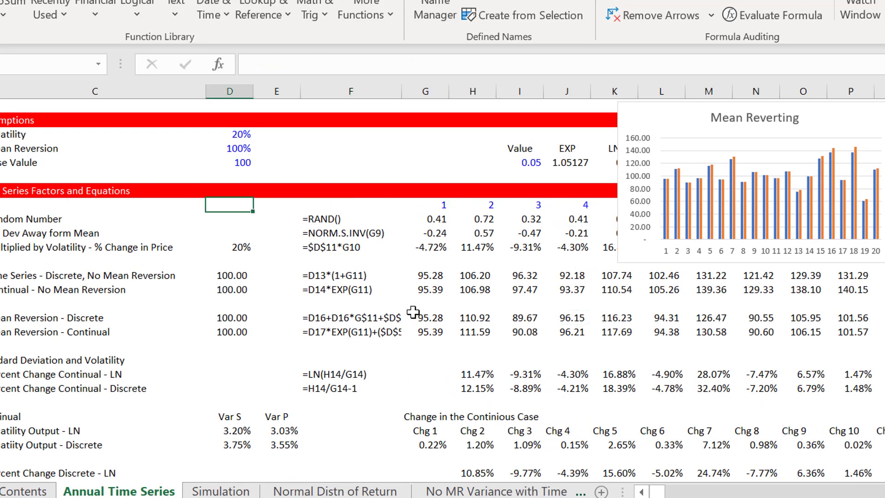
key("Up")
key("Up")
key("Up")
key("Up")
type("50")
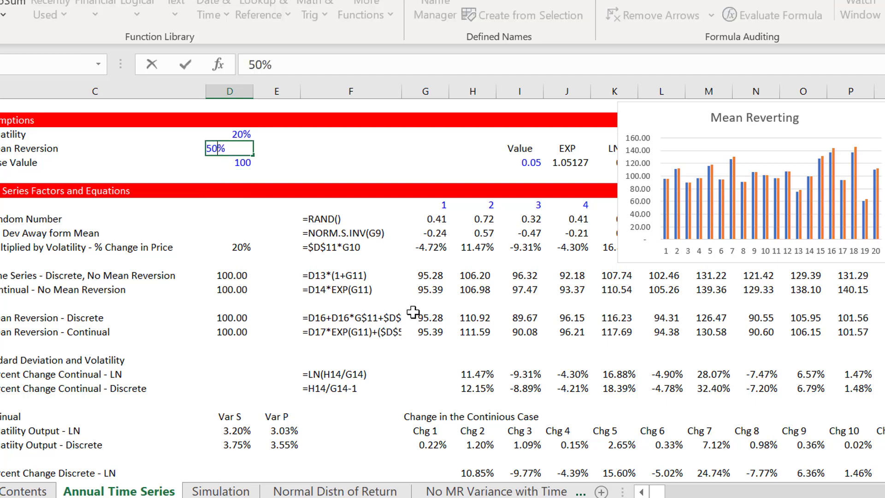
key("Return")
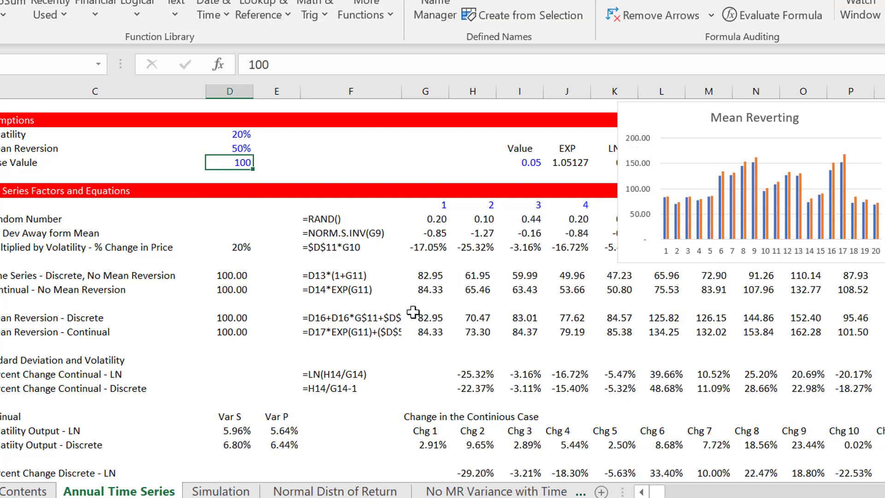
key("Up")
Run the simulation on the 50% MR Variance with Time sheet with Simulations3 at 3,000.
key("ctrl+Page_Down")
key("ctrl+Page_Down")
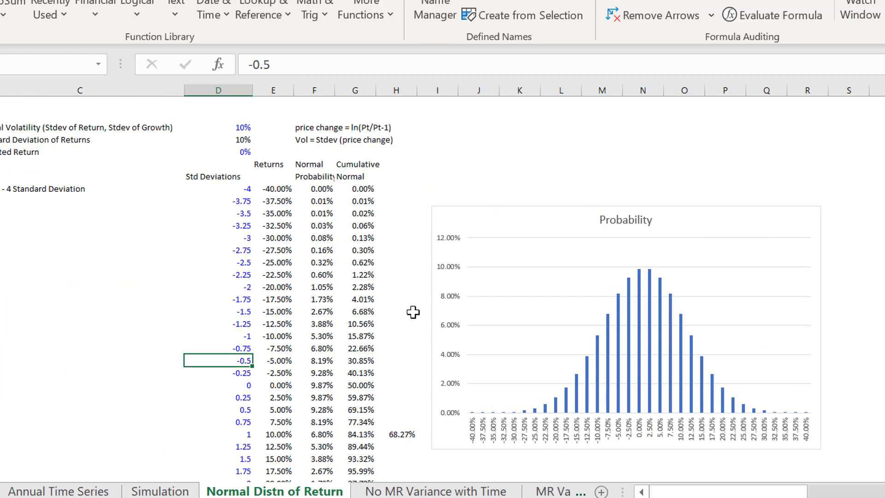
key("ctrl+Page_Down")
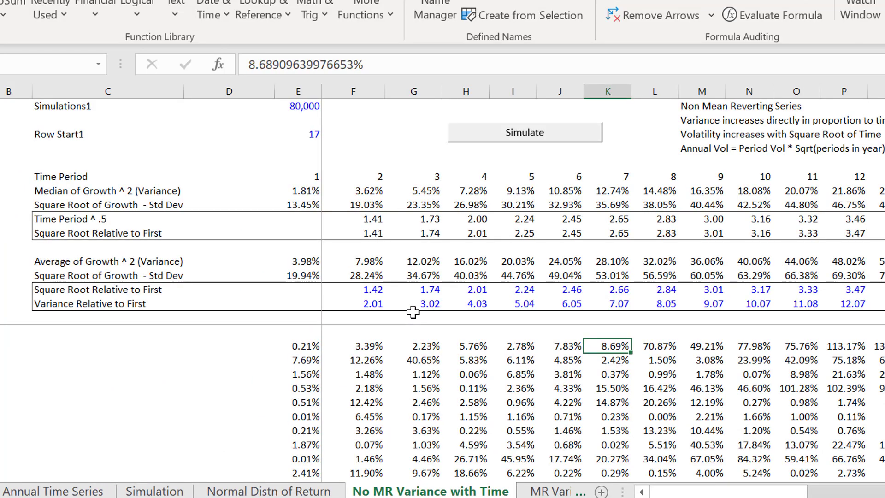
key("ctrl+Page_Down")
key("ctrl+Page_Down")
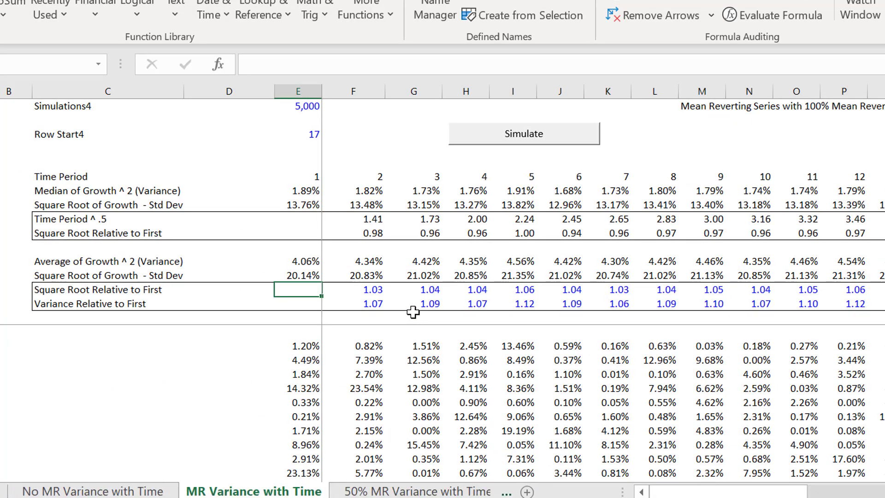
left_click(496, 138)
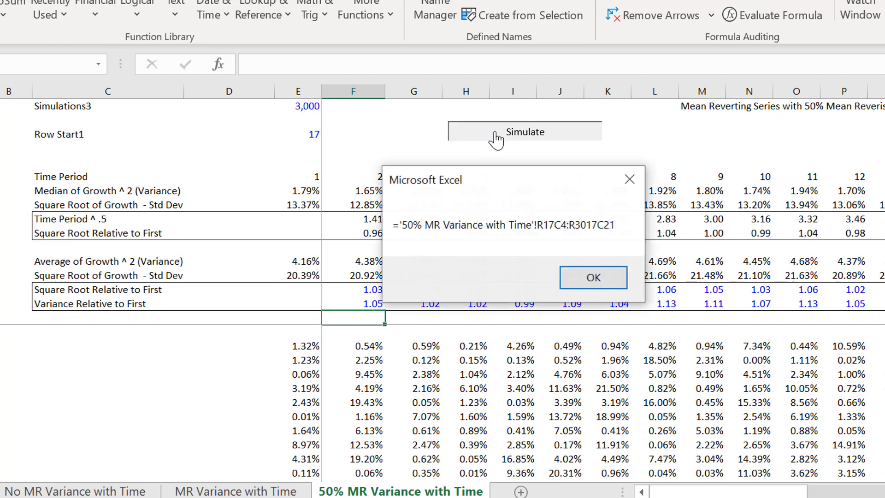
key("Return")
left_click(496, 138)
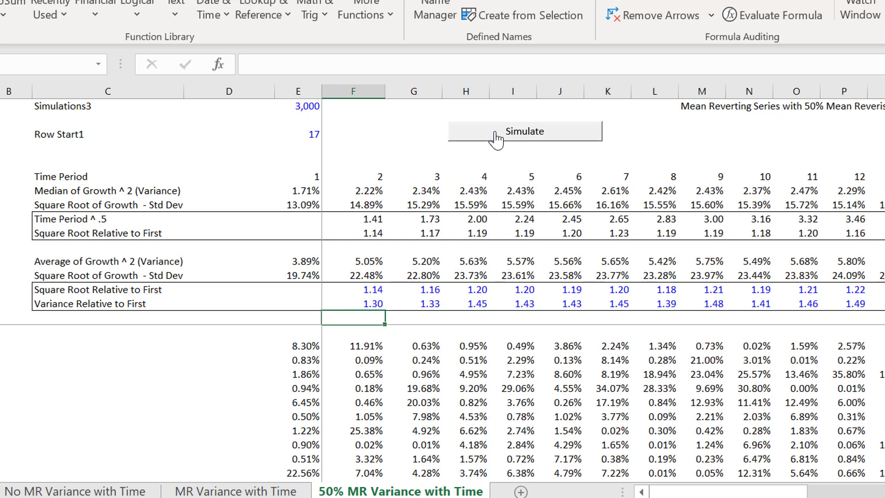
Examine how the Variance Relative to First row develops from period 2 through period 10.
key("Up")
key("Right")
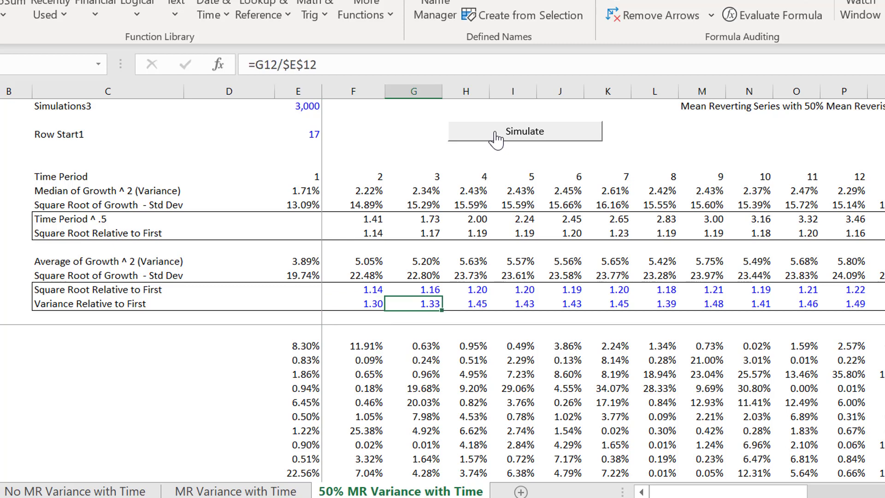
key("Left")
key("Right")
key("Right")
key("Right")
key("Right")
key("Right")
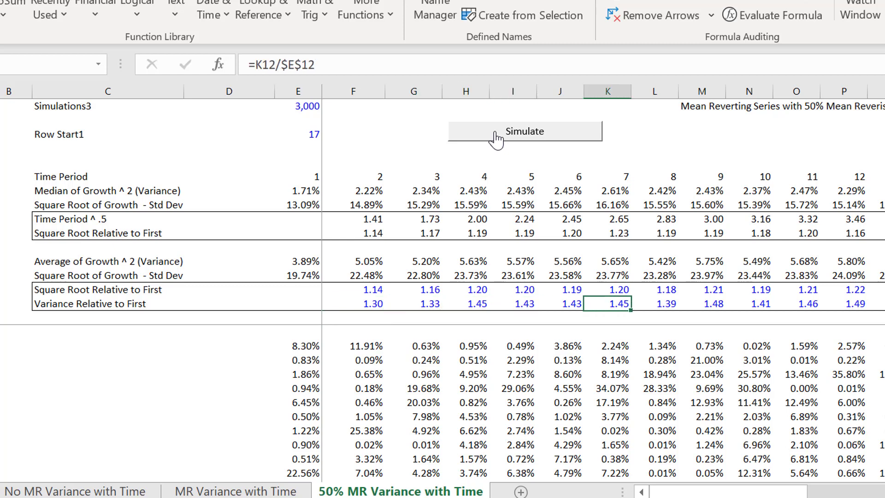
key("Left")
key("Left")
key("Left")
key("Left")
key("Left")
key("Left")
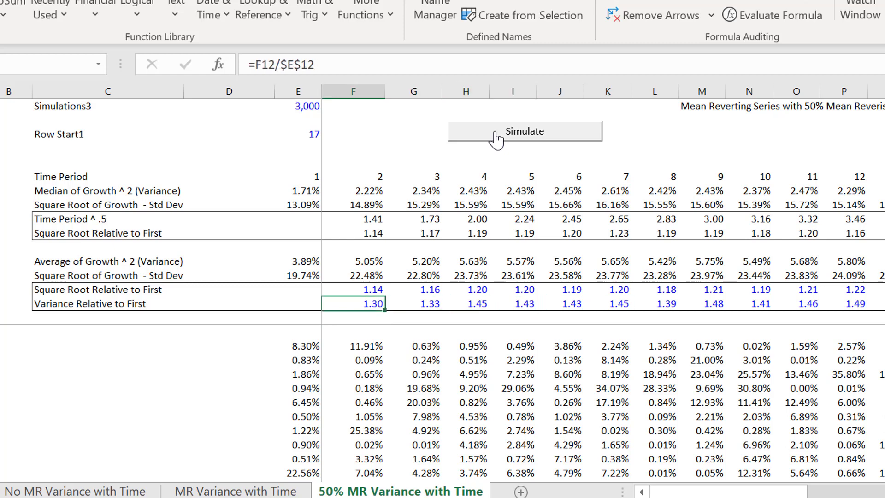
key("Right")
key("Right")
key("Right")
key("Right")
key("Right")
key("Left")
key("Left")
key("Left")
key("Left")
key("Left")
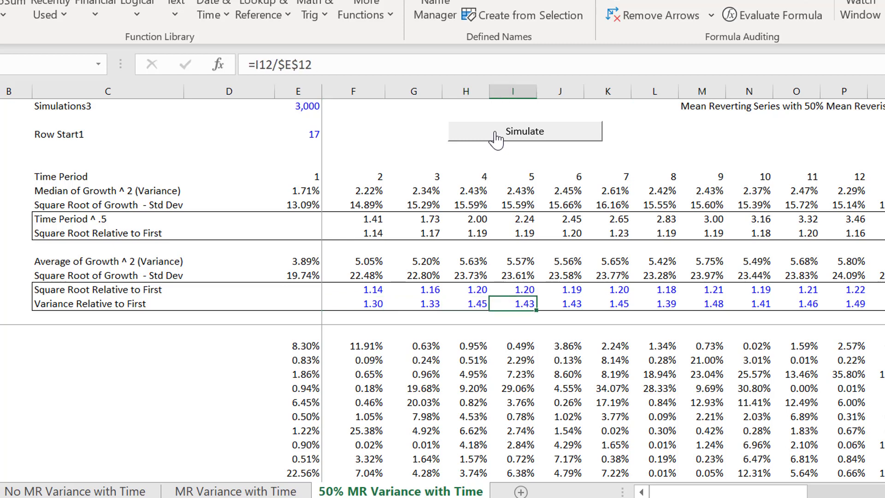
key("Right")
key("Right")
key("Right")
key("Right")
key("Left")
key("Right")
key("Right")
key("Right")
key("Right")
key("Right")
key("Right")
key("Right")
key("Right")
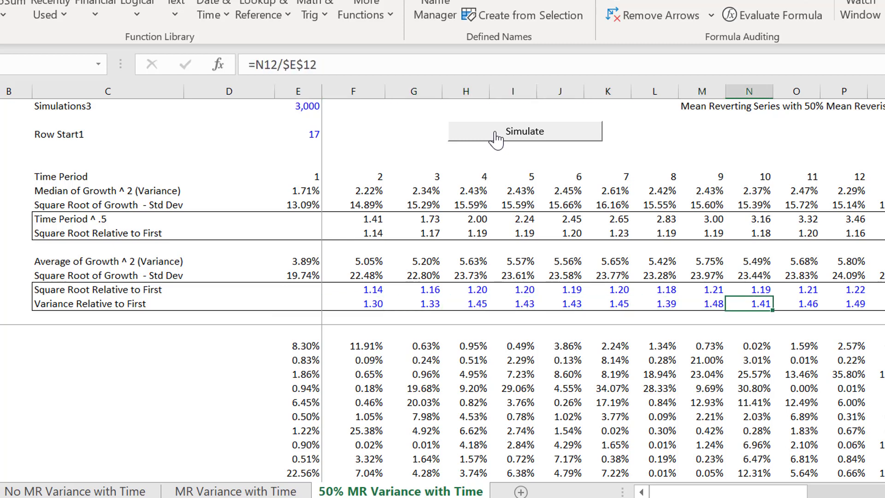
key("Left")
key("Left")
key("Left")
key("Left")
key("Left")
key("Left")
key("Left")
key("Left")
key("Left")
key("Left")
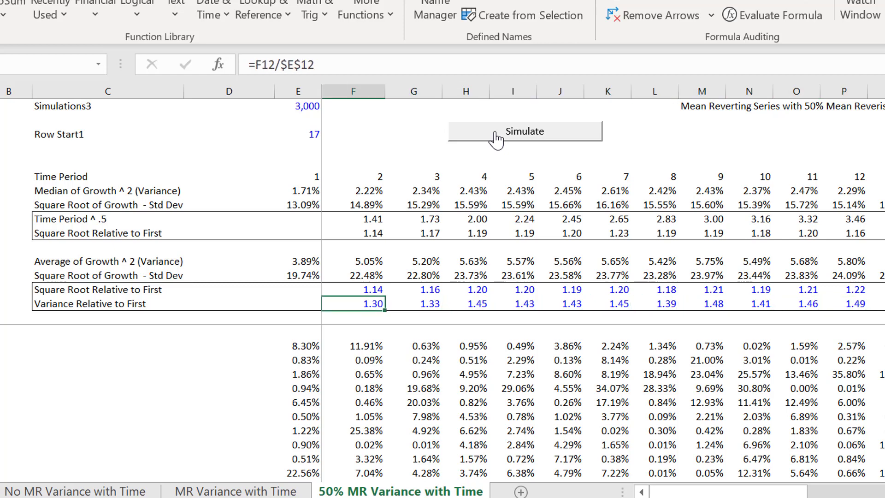
Return to the Annual Time Series sheet and set the Mean Reversion assumption to 30%.
key("ctrl+Page_Up")
key("ctrl+Page_Up")
key("ctrl+Page_Up")
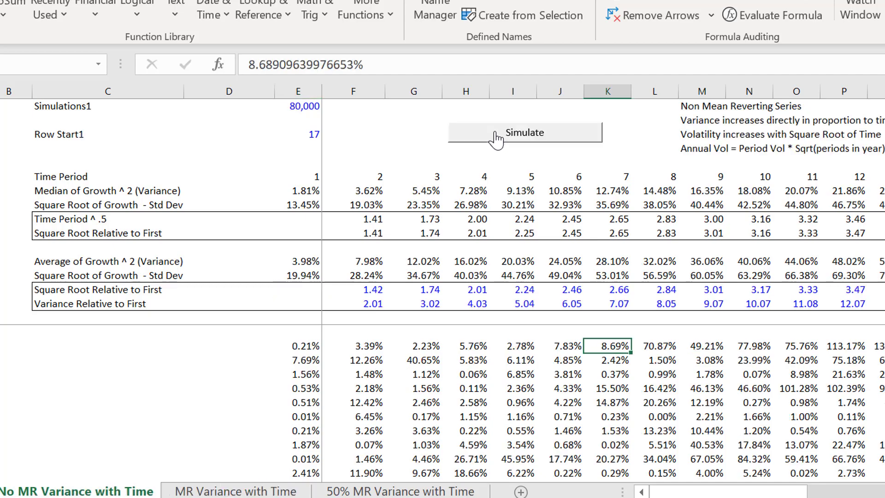
key("ctrl+Page_Up")
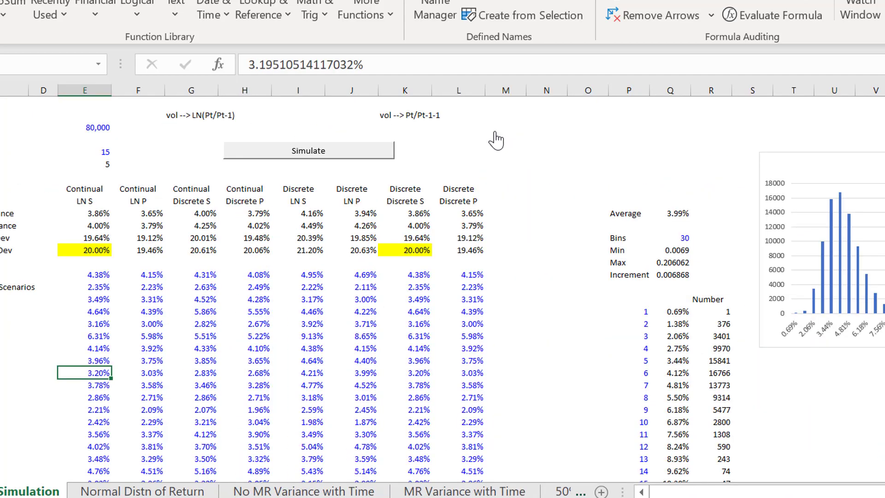
key("ctrl+Page_Up")
type("30")
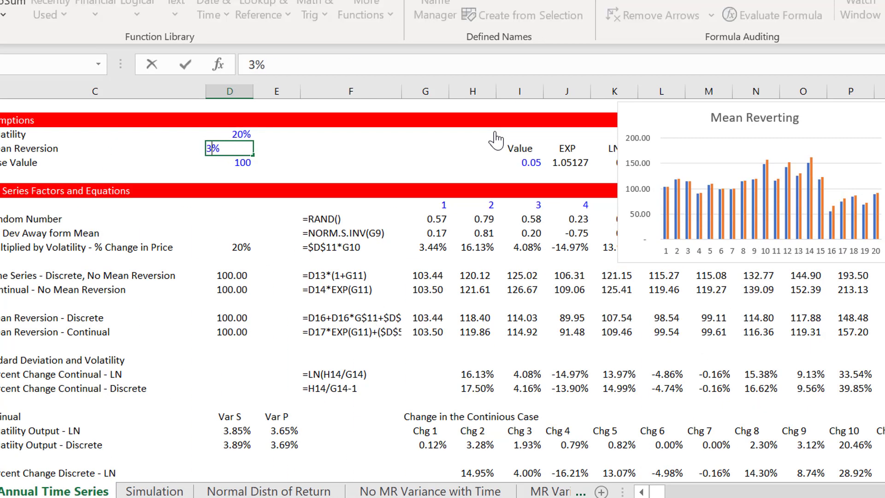
key("Return")
Rerun the simulation on the 50% MR Variance with Time sheet using the 30% mean reversion.
key("ctrl+Page_Down")
key("ctrl+Page_Down")
key("ctrl+Page_Down")
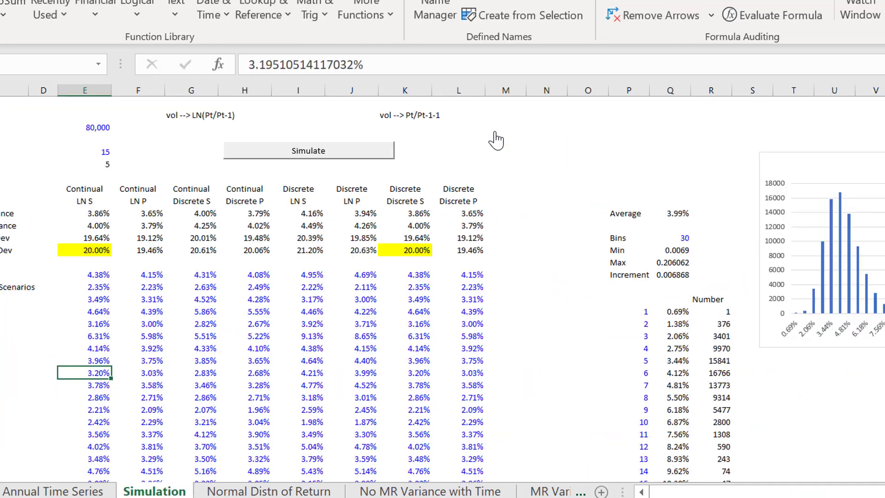
key("ctrl+Page_Down")
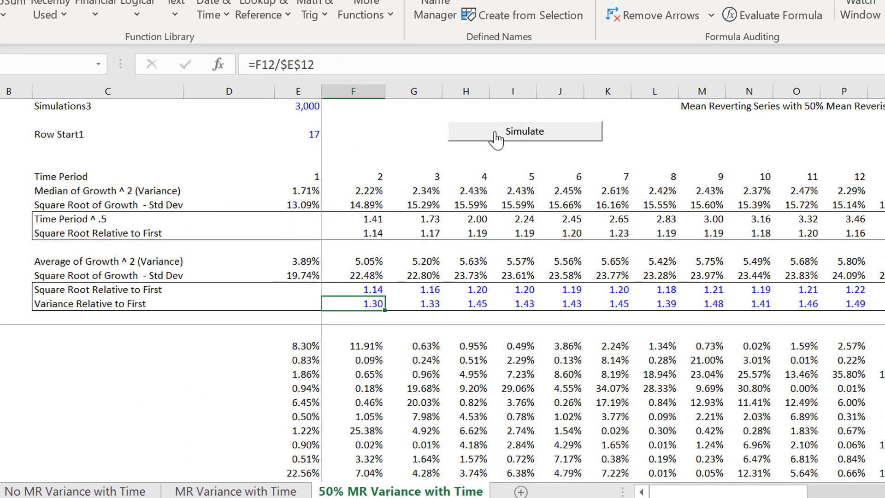
left_click(496, 138)
key("Return")
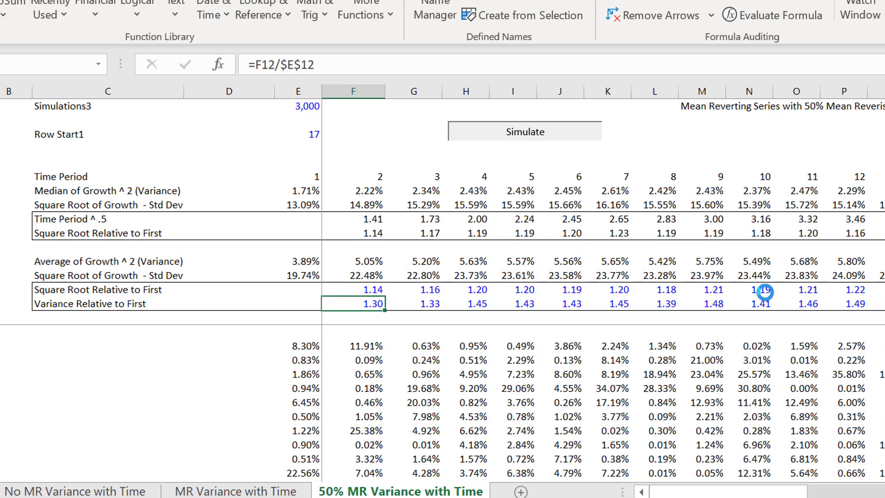
Examine the Square Root Relative to First row beneath the average growth results across the early periods.
key("Left")
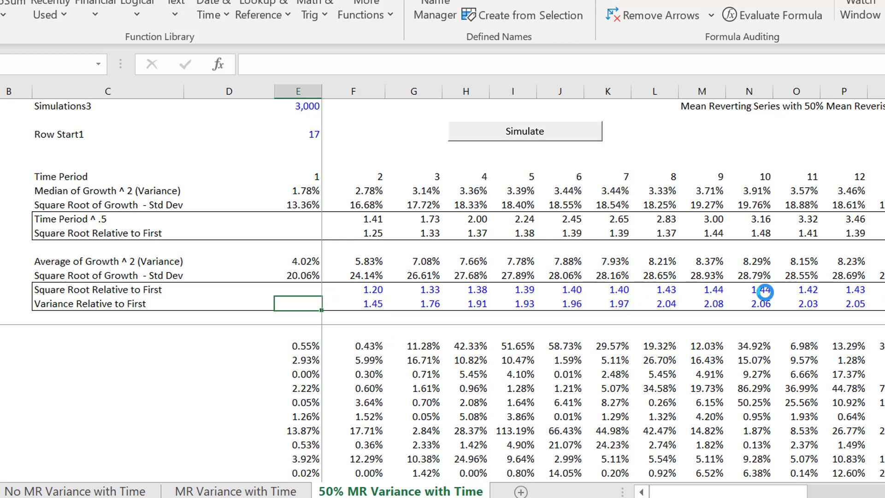
key("Up")
key("Right")
key("Right")
key("Right")
key("Right")
key("Right")
key("Right")
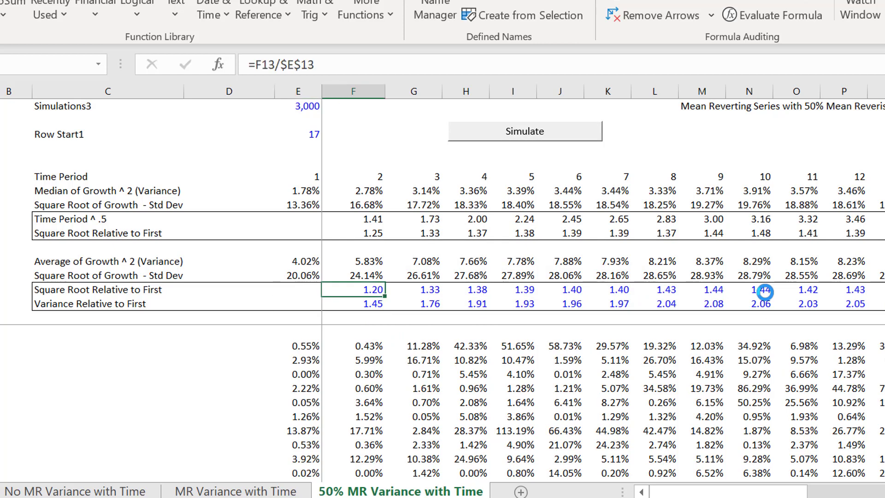
key("Left")
key("Left")
key("Left")
key("Left")
key("Left")
key("Left")
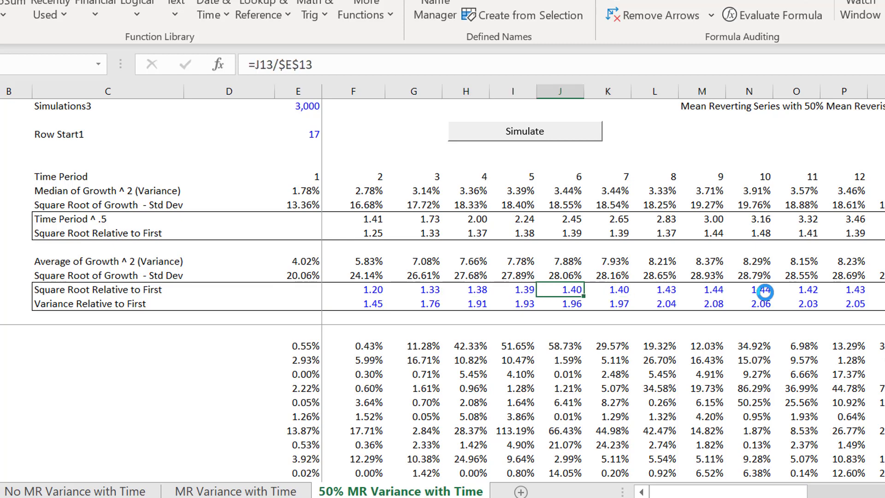
key("Right")
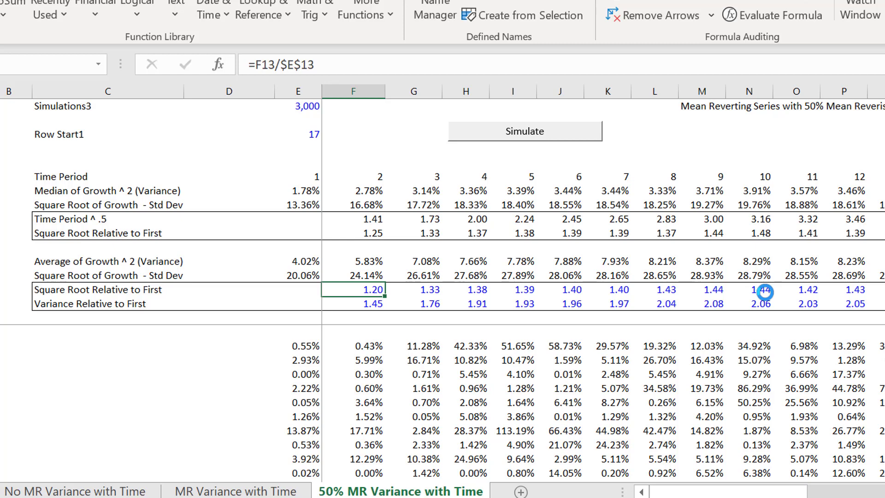
Try charting the lower Square Root Relative to First row for periods 2 to 10, and delete the chart.
key("shift+Right")
key("shift+Right")
key("shift+Right")
key("shift+Right")
key("shift+Right")
key("shift+Right")
key("shift+Right")
key("shift+Right")
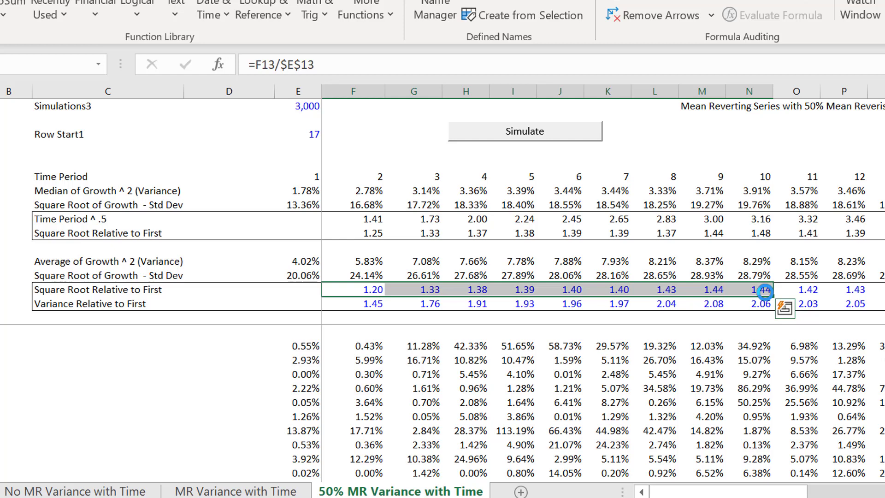
key("alt+F1")
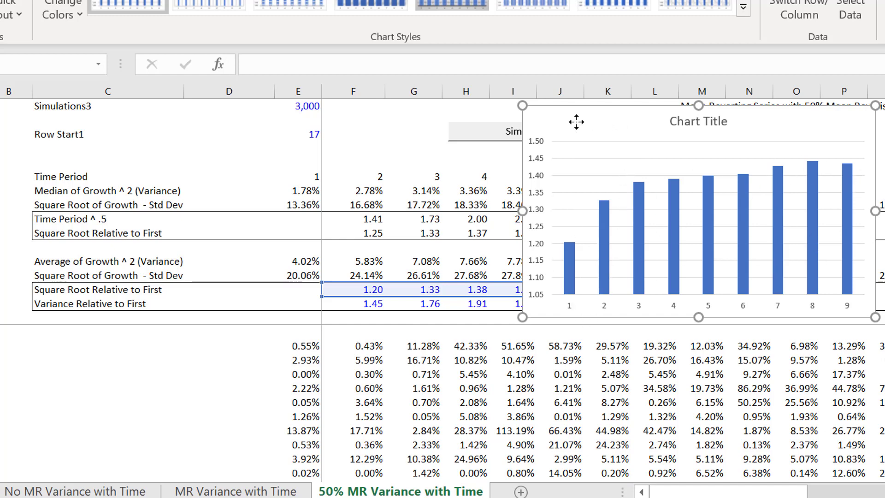
key("Delete")
key("Left")
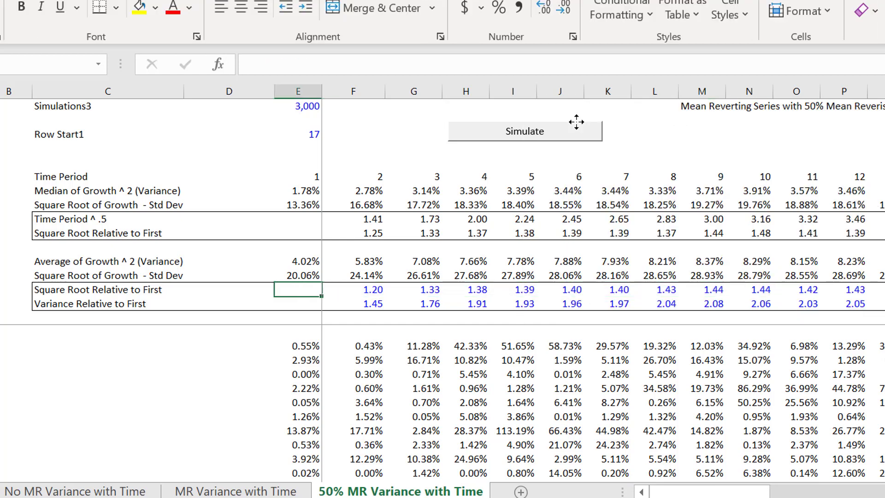
Chart the lower Square Root Relative to First row for periods 2 to 13 and move the chart clear of the Simulate button.
key("Left")
key("Right")
key("Right")
key("shift+Right")
key("shift+Right")
key("shift+Right")
key("shift+Right")
key("shift+Right")
key("shift+Right")
key("shift+Right")
key("shift+Right")
key("shift+Right")
key("shift+Right")
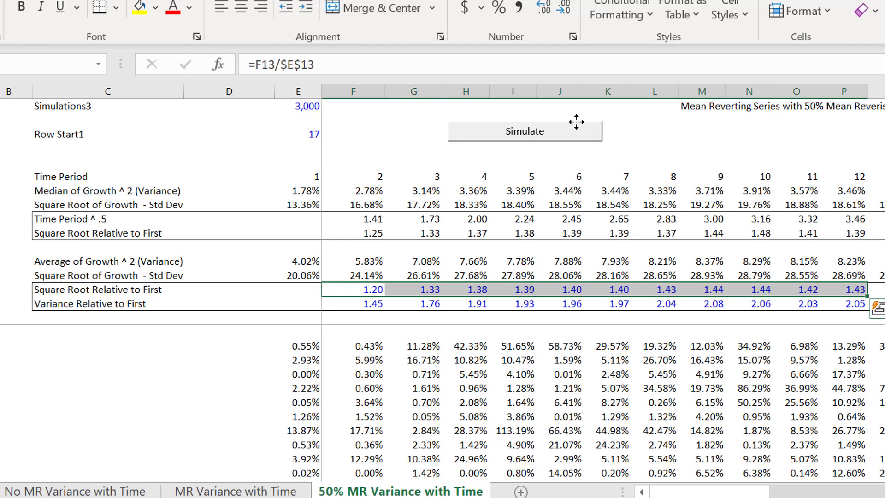
key("shift+Right")
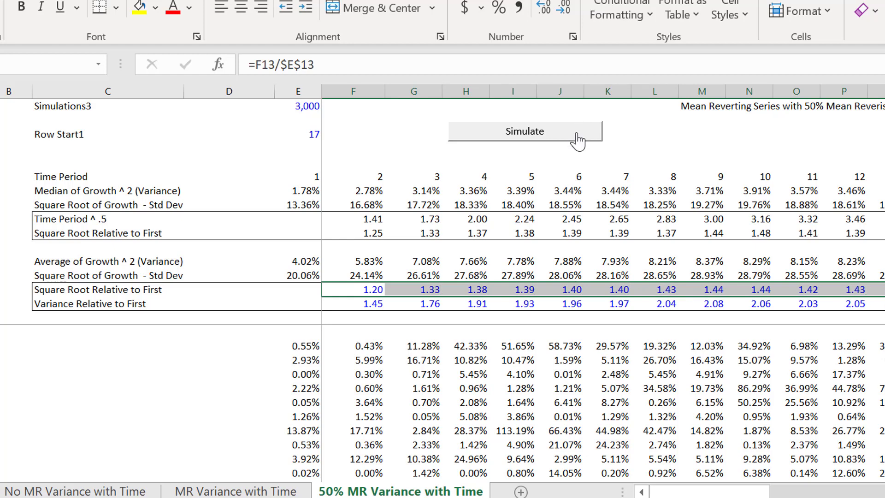
key("alt+F1")
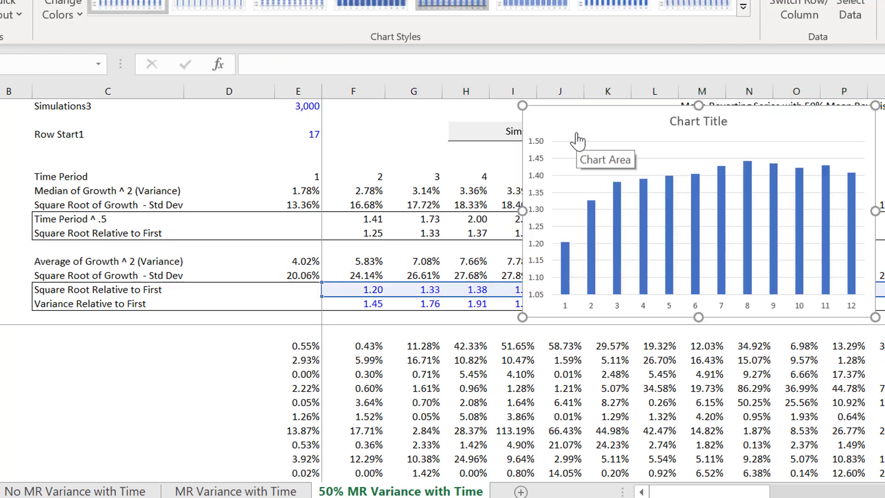
left_click_drag(558, 122, 741, 125)
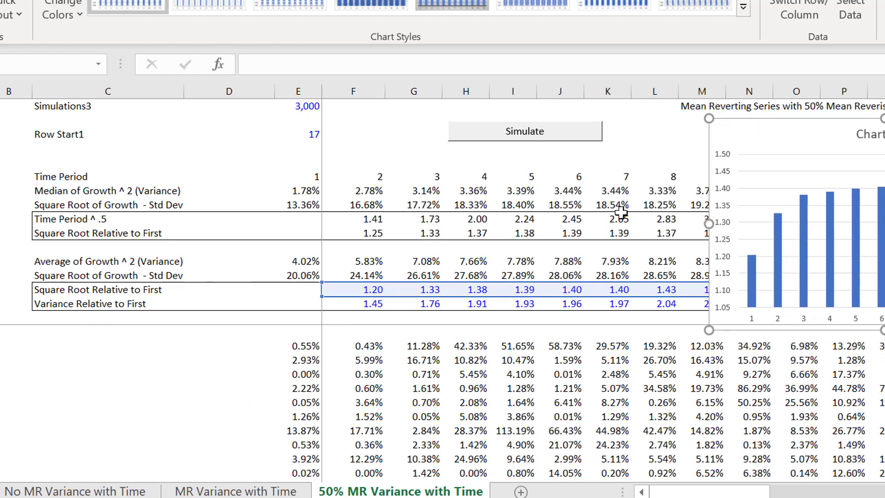
Add the label "Mean Reversion" in the cell directly below Row Start1 on the 50% MR Variance with Time sheet.
left_click(280, 151)
key("Left")
key("Left")
type("M")
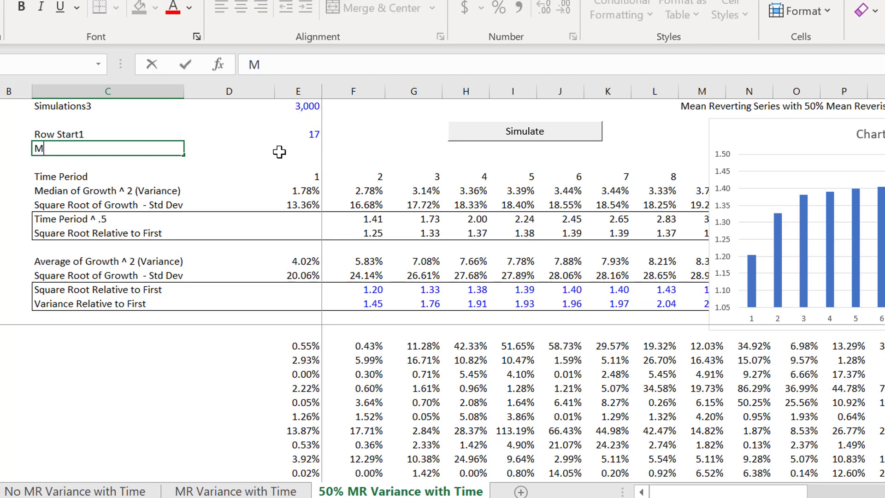
type("ean Rev")
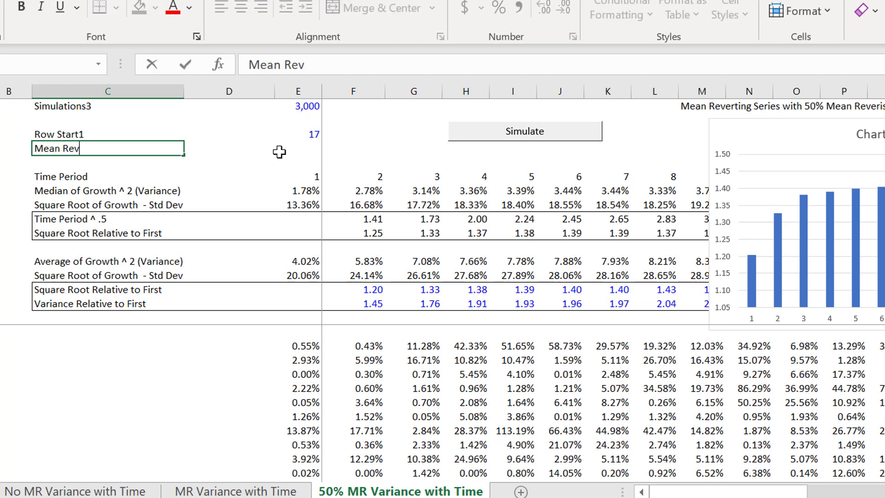
type("ersion")
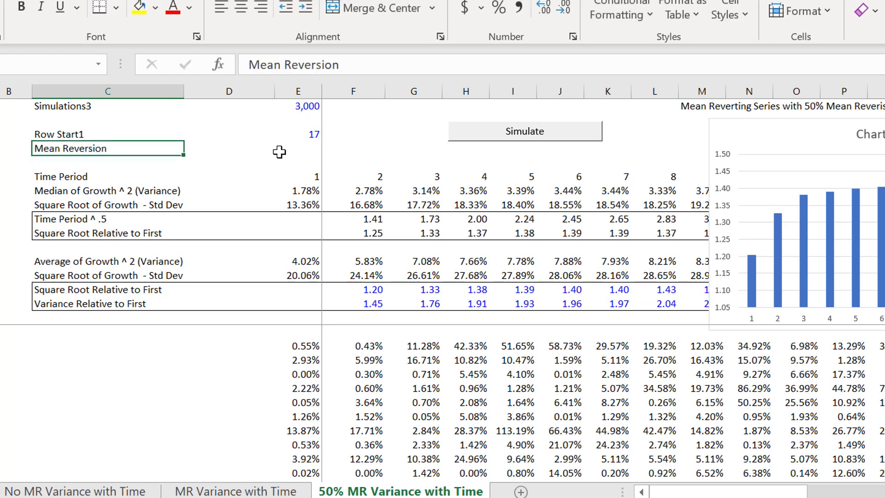
left_click(279, 152)
type("=")
key("ctrl+Page_Up")
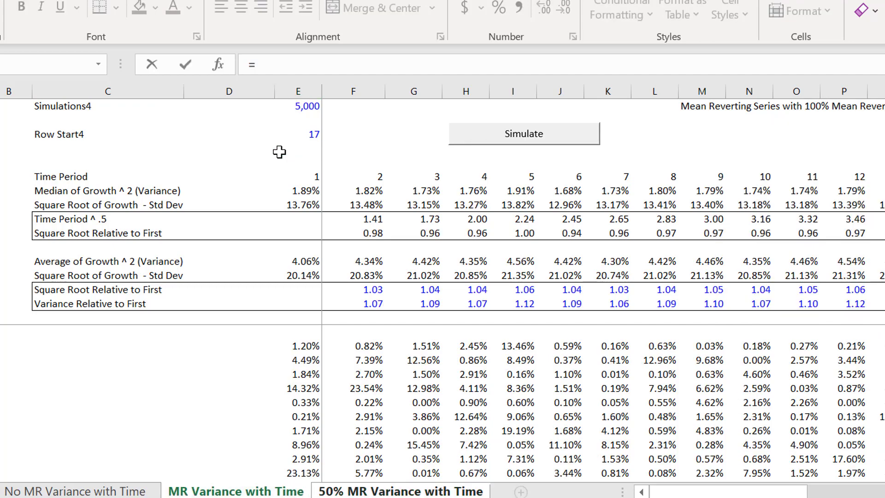
key("ctrl+Page_Up")
key("ctrl+Page_Up")
key("ctrl+Page_Up")
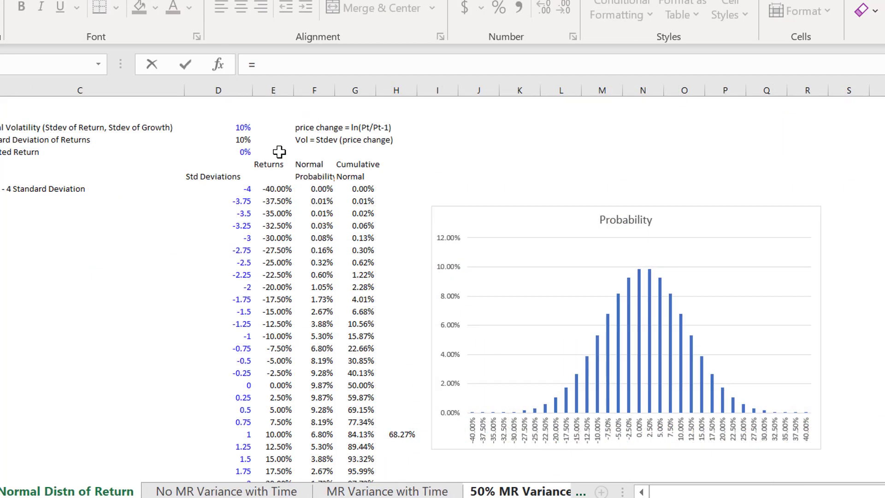
key("ctrl+Page_Up")
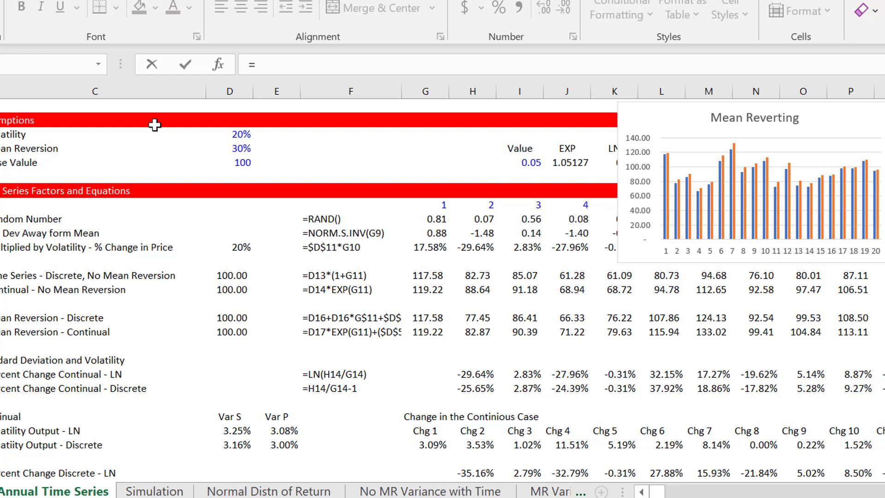
left_click(224, 157)
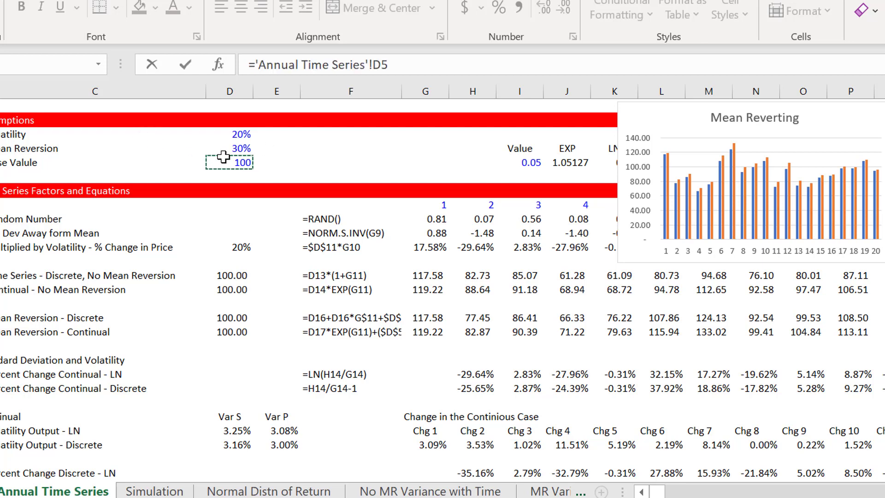
key("Escape")
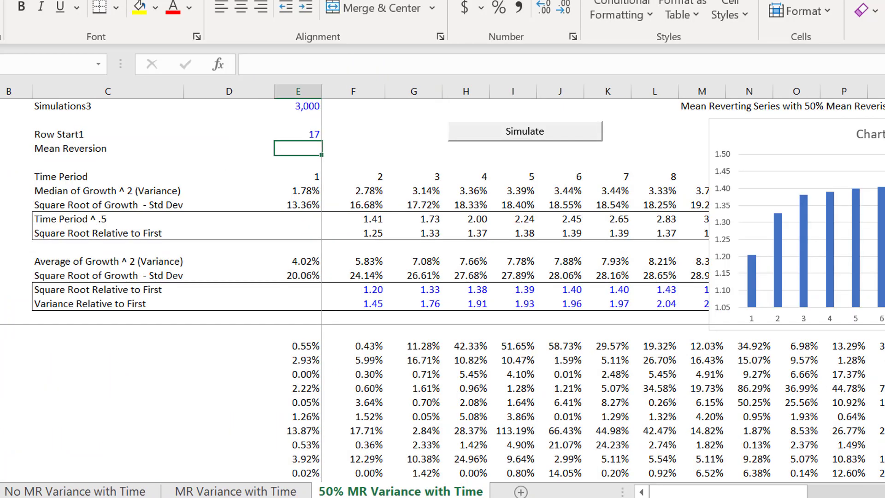
key("alt+Tab")
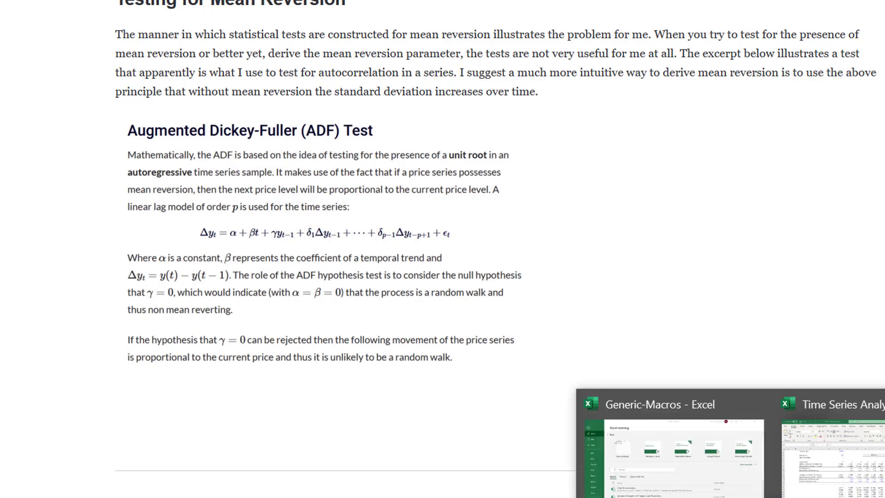
left_click(830, 489)
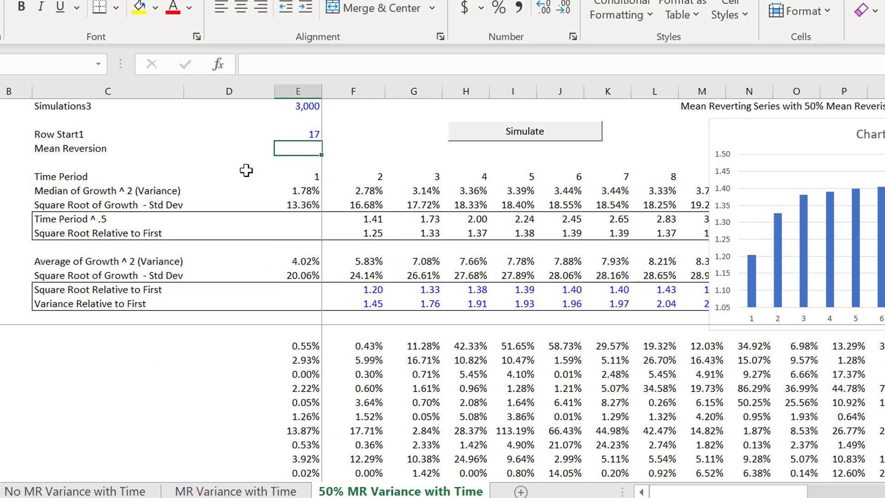
Link the cell beside Row Start1's new Mean Reversion label to the mean reversion input in D4 of the Annual Time Series sheet.
key("Left")
key("Right")
type("=")
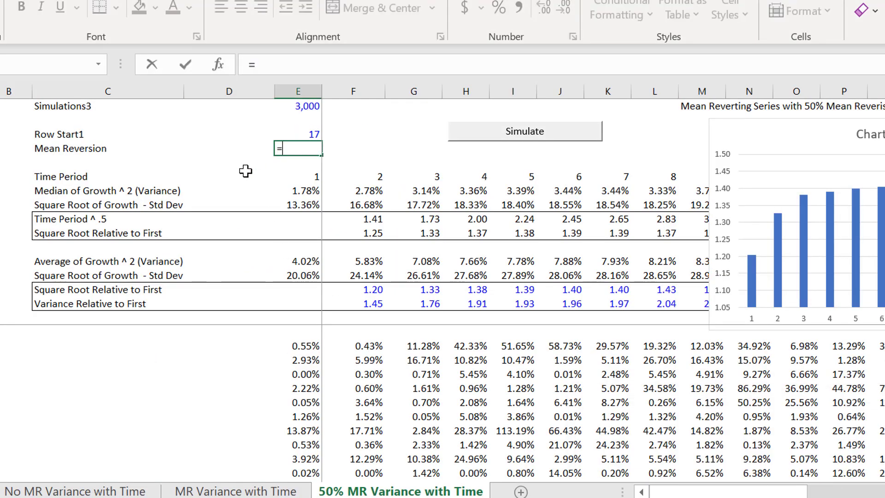
key("ctrl+Page_Up")
key("ctrl+Page_Up")
key("ctrl+Page_Up")
key("ctrl+Page_Up")
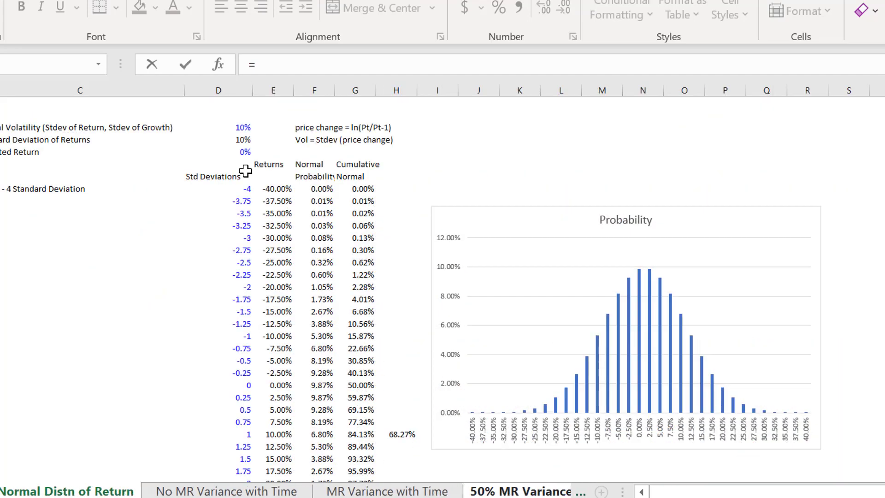
key("ctrl+Page_Up")
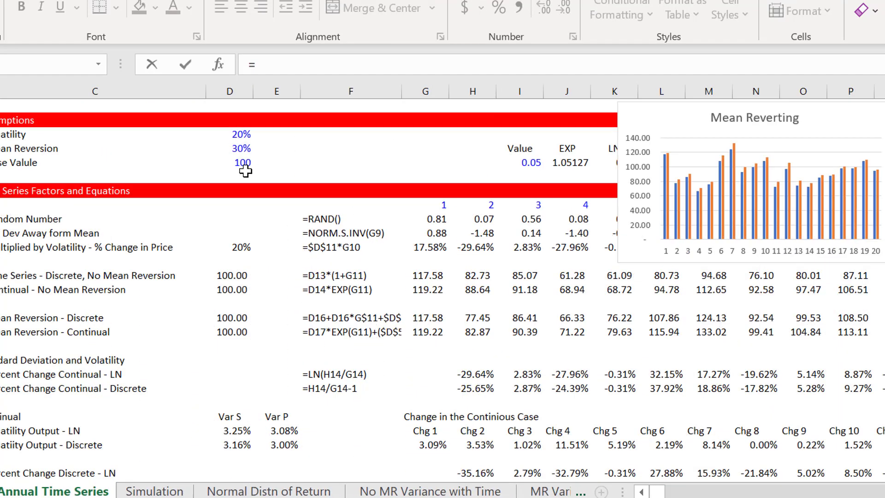
left_click(217, 158)
left_click(216, 153)
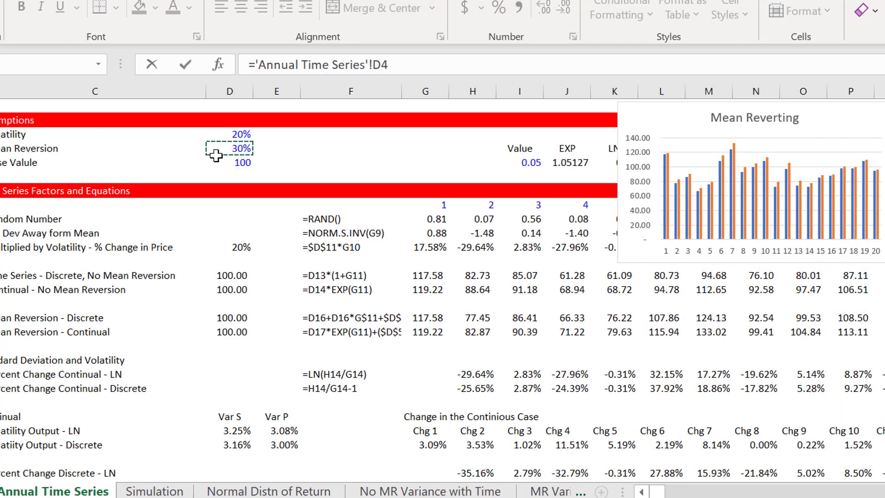
key("Return")
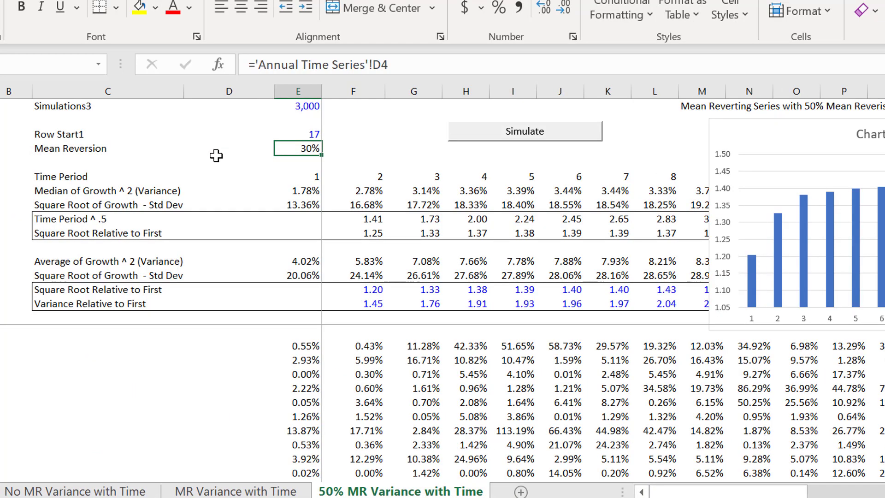
Set the mean reversion on the Annual Time Series sheet to 10% and return to the 50% MR Variance with Time sheet.
key("ctrl+Page_Up")
key("ctrl+Page_Up")
key("ctrl+Page_Up")
key("ctrl+Page_Up")
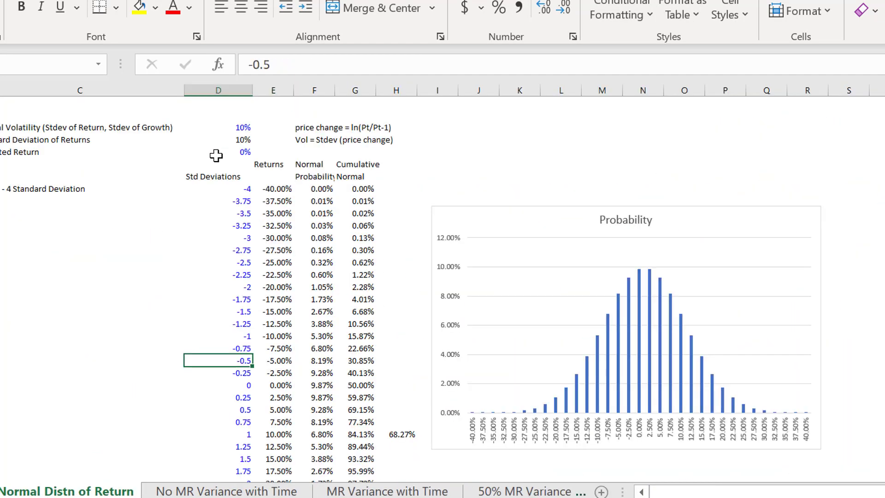
key("ctrl+Page_Up")
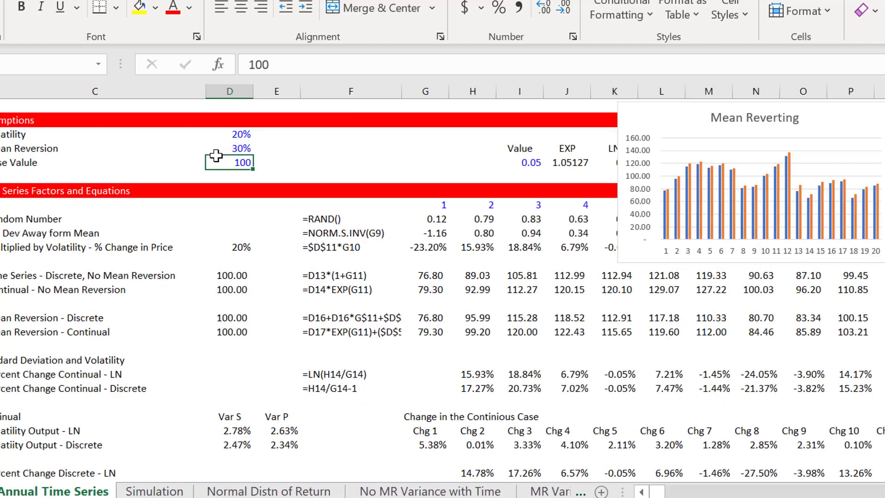
key("Up")
type("10")
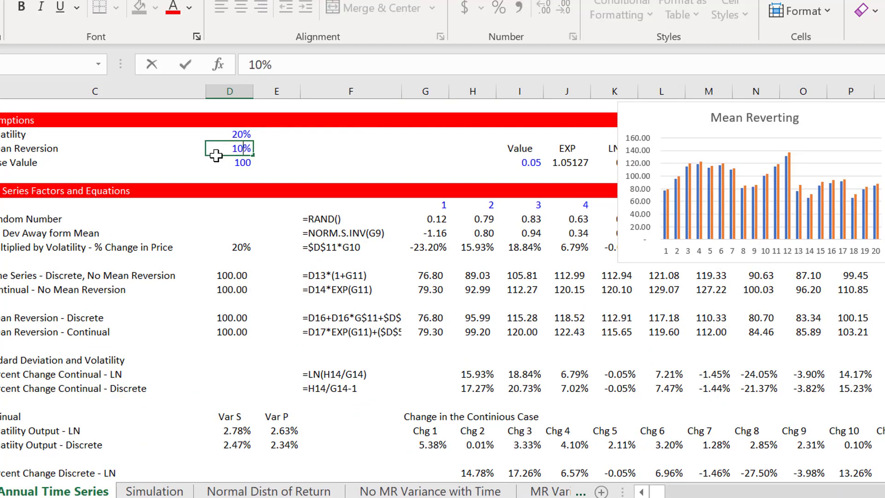
key("Return")
key("ctrl+Page_Down")
key("ctrl+Page_Down")
key("ctrl+Page_Down")
key("ctrl+Page_Down")
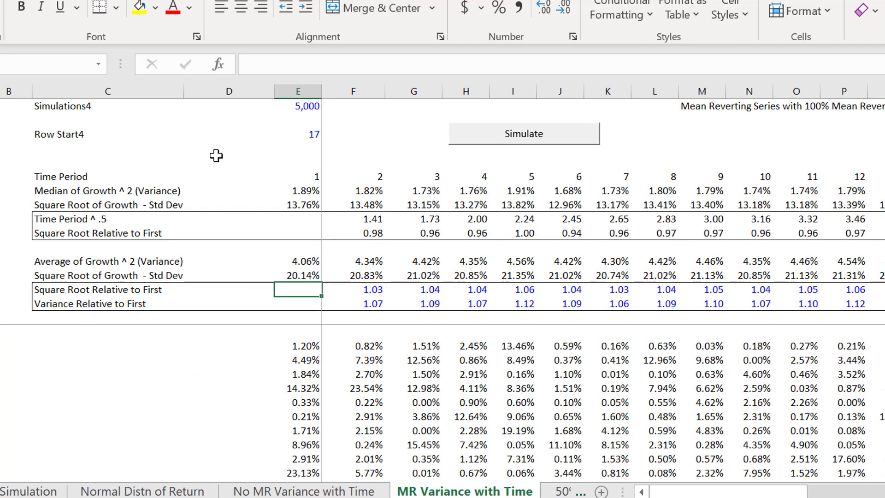
key("Up")
key("ctrl+Page_Down")
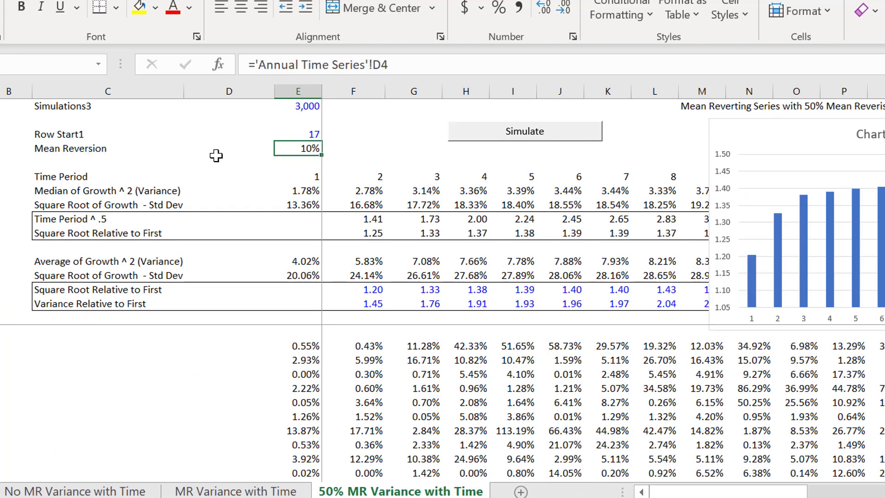
key("ctrl+Down")
key("Up")
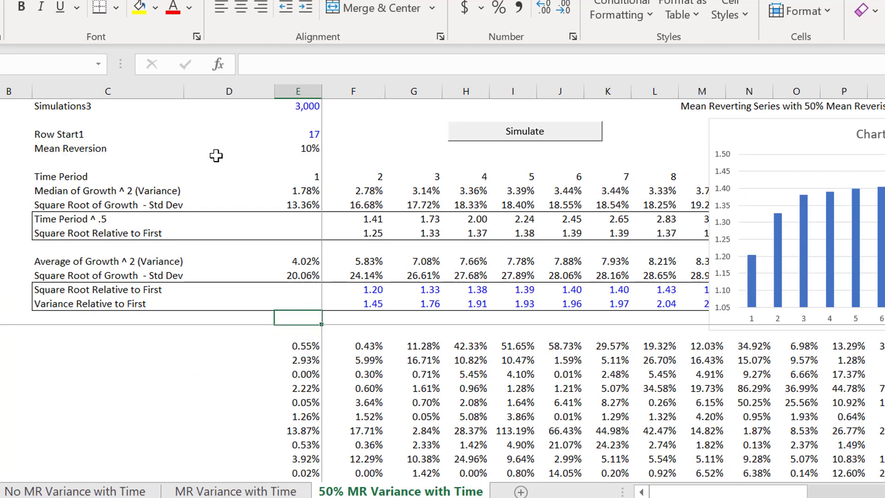
key("Up")
key("ctrl+Up")
key("ctrl+Up")
left_click(217, 156)
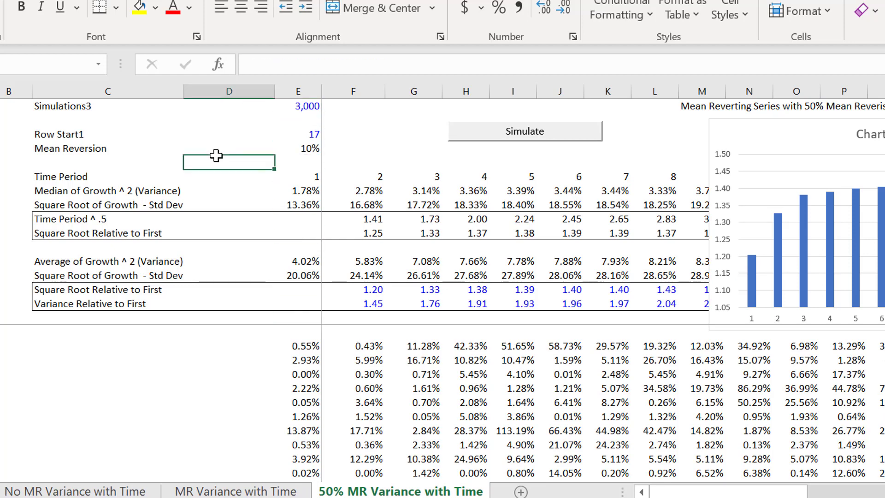
type("700")
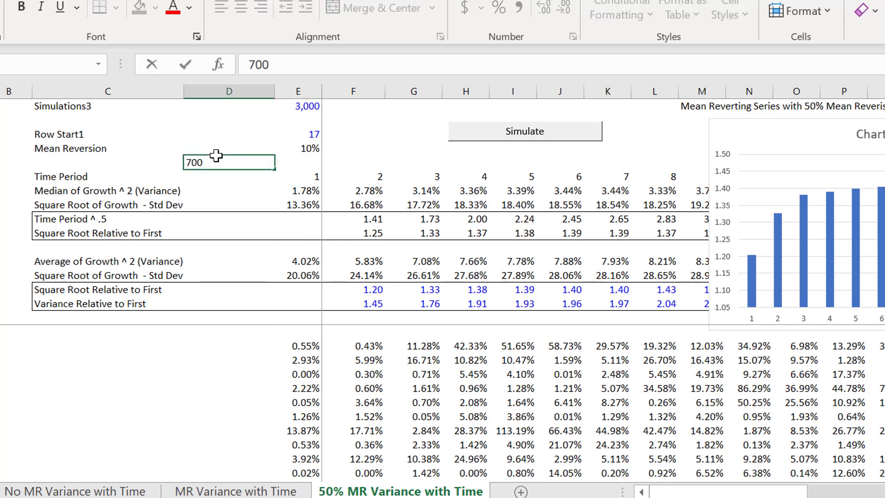
key("Escape")
Set Simulations3 to 7,000 and rerun the simulation with the 10% mean reversion.
key("Up")
key("Up")
key("Up")
key("Up")
key("Right")
key("Right")
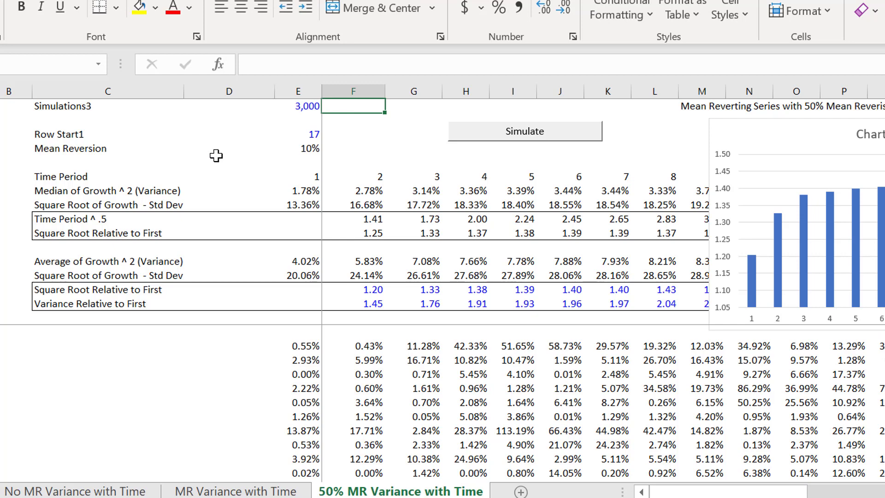
key("Left")
type("7000")
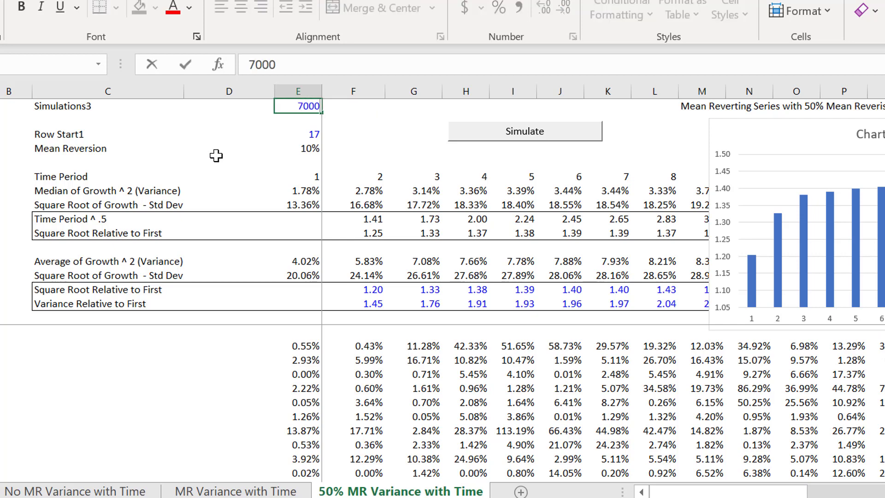
key("Return")
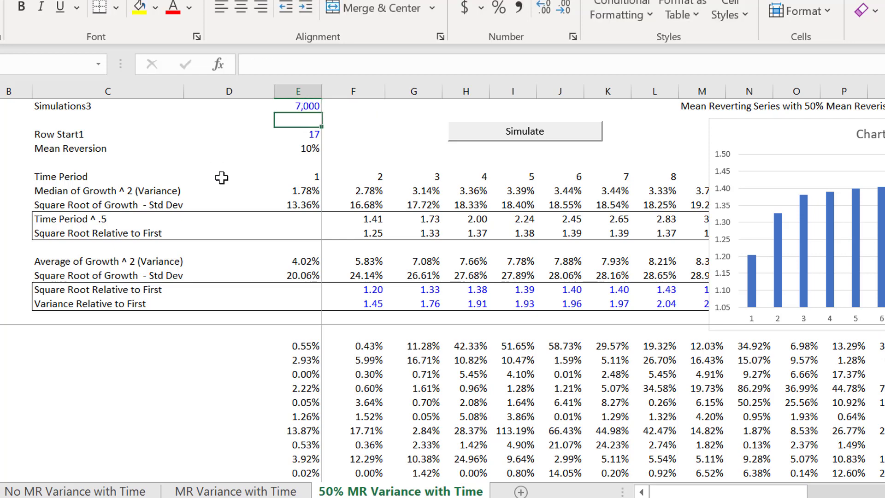
left_click(504, 135)
key("Return")
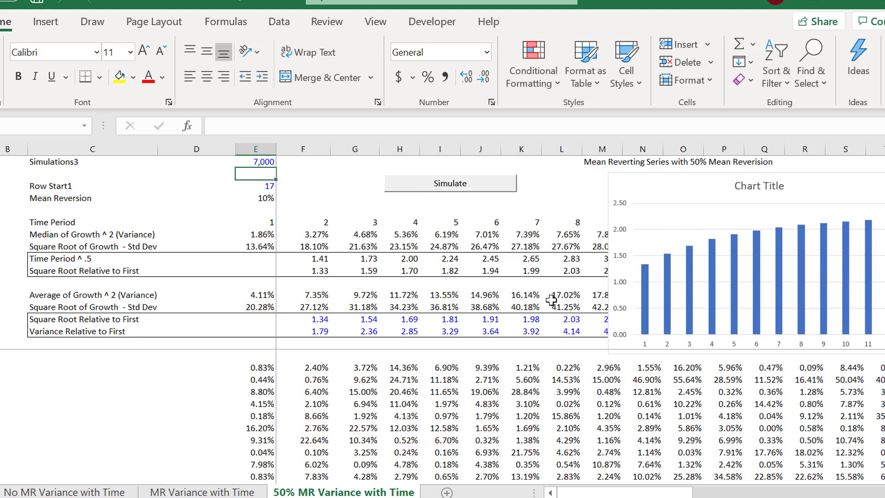
left_click(142, 391)
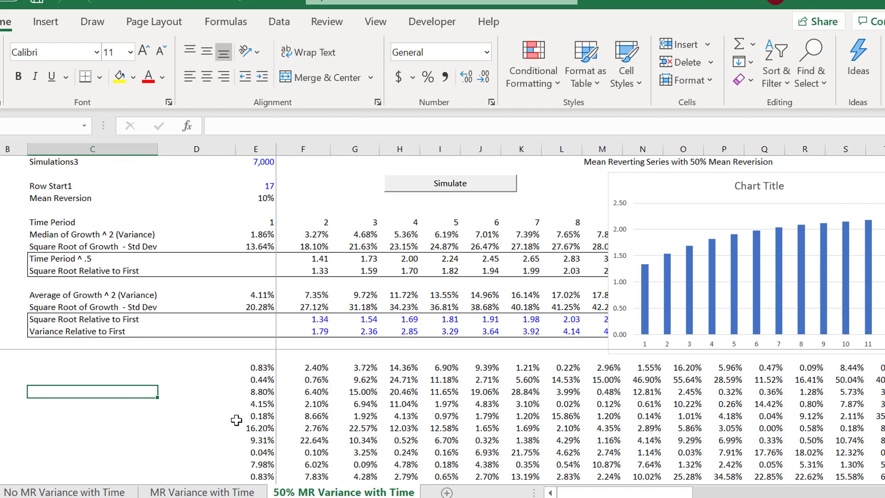
Try charting the lower Square Root Relative to First row for periods 2 to 14 on the No MR Variance with Time sheet, and delete the chart.
key("ctrl+Page_Up")
key("ctrl+Page_Up")
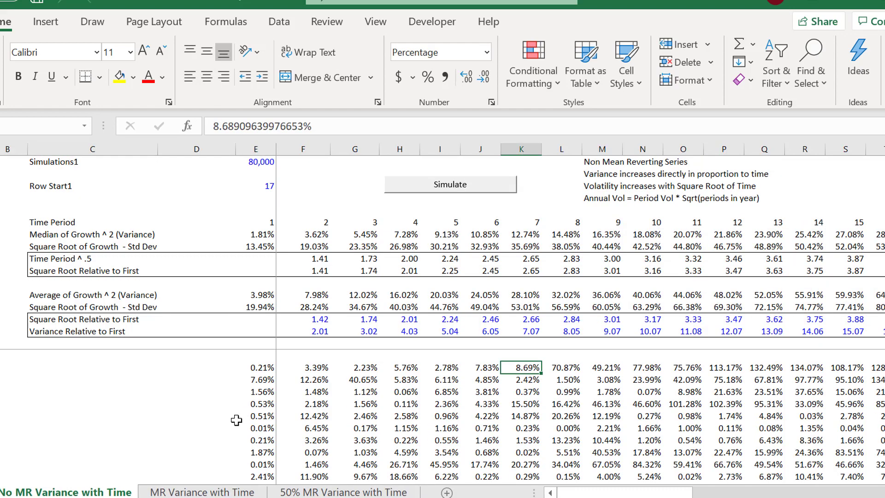
key("ctrl+Page_Down")
key("ctrl+Page_Up")
left_click(325, 315)
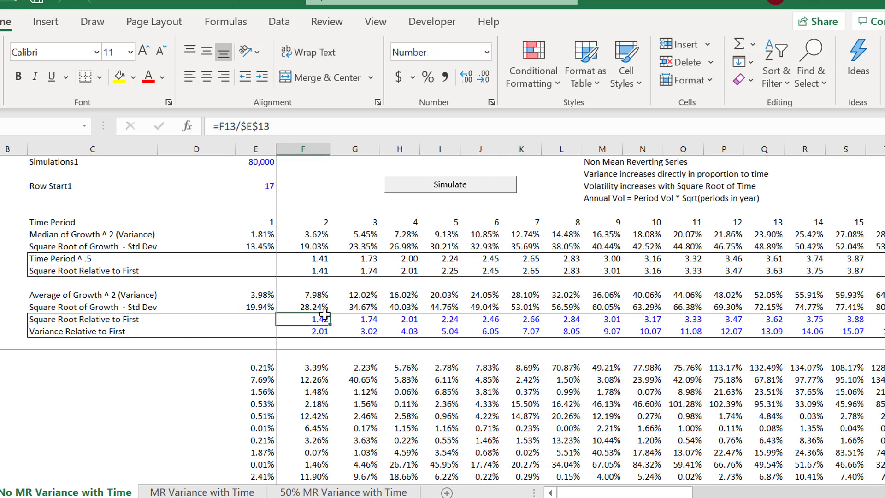
key("shift+Right")
key("shift+Right")
key("shift+Right")
key("shift+Right")
key("shift+Right")
key("shift+Right")
key("shift+Right")
key("shift+Right")
key("shift+Right")
key("shift+Right")
key("shift+Right")
key("shift+Right")
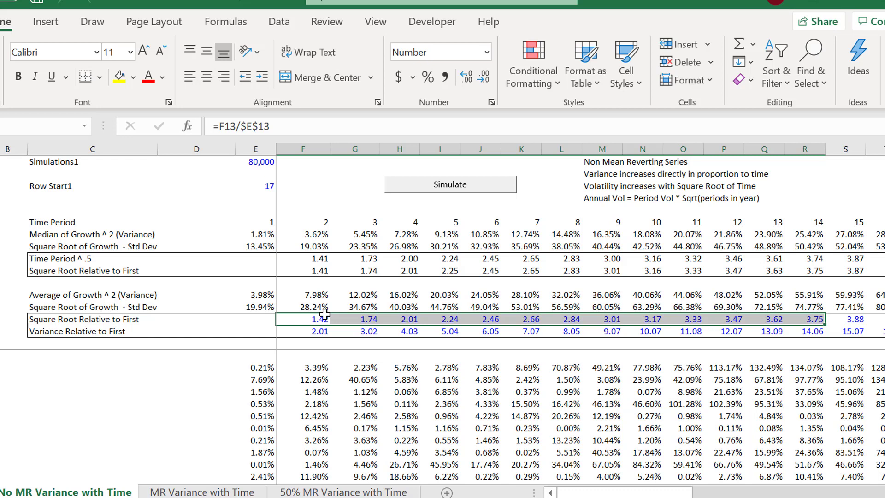
key("alt+F1")
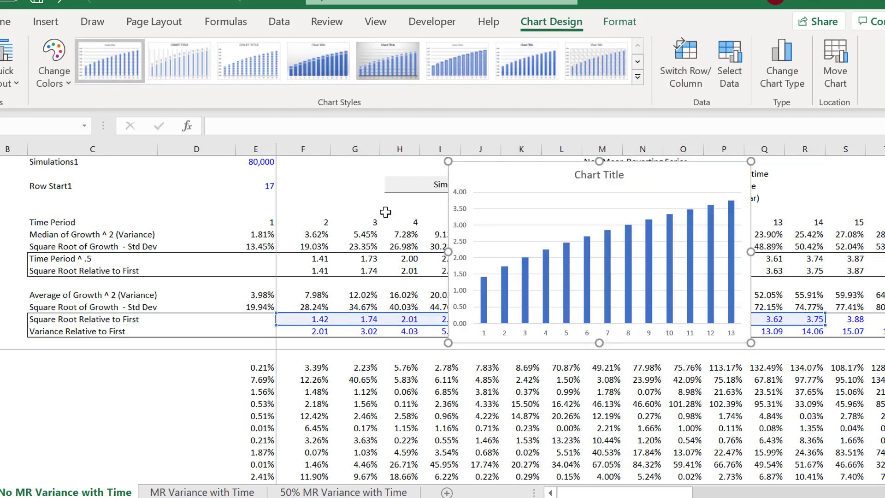
left_click_drag(482, 184, 481, 186)
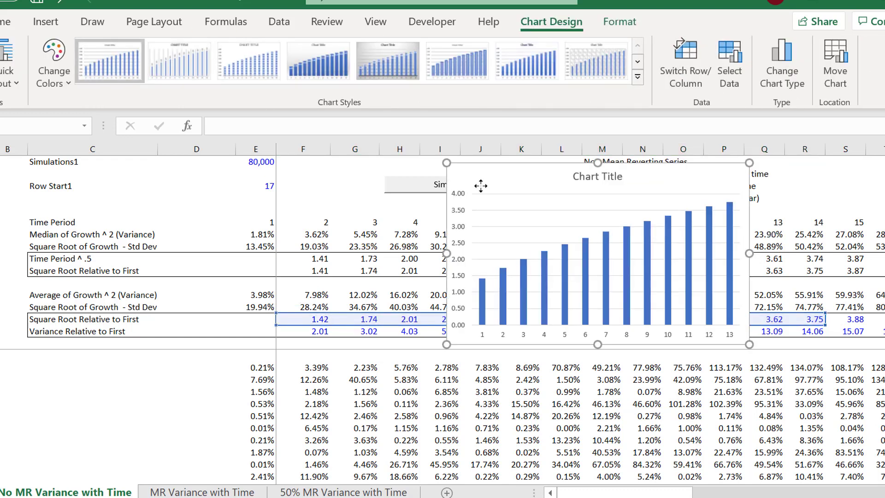
key("Delete")
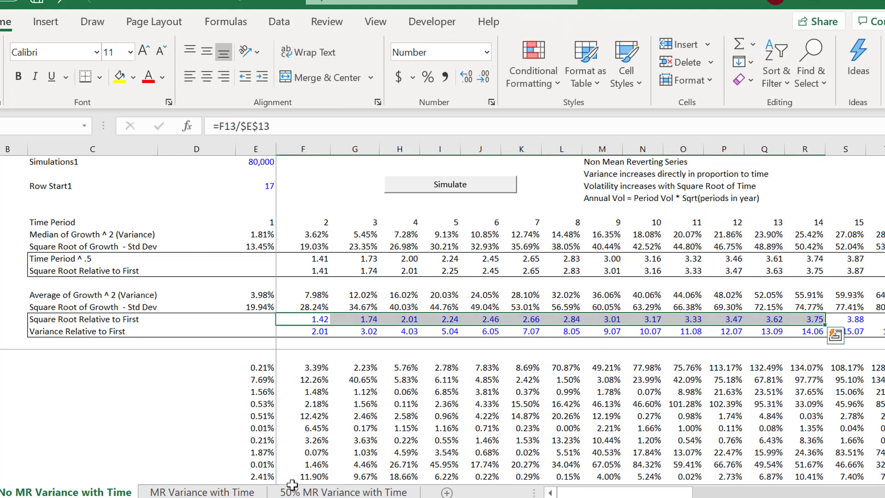
left_click(305, 492)
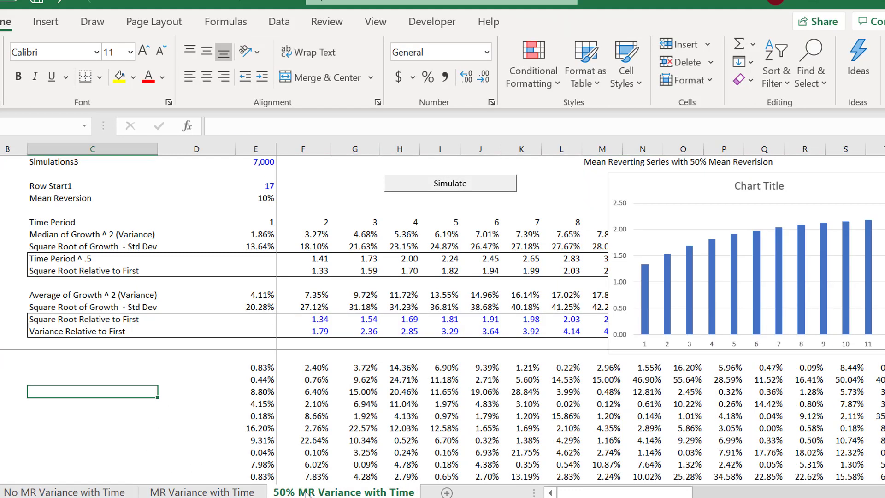
Paste the copied no mean reversion chart onto the 50% MR Variance with Time sheet, shrink it slightly and place it below the existing chart.
left_click(352, 214)
key("ctrl+v")
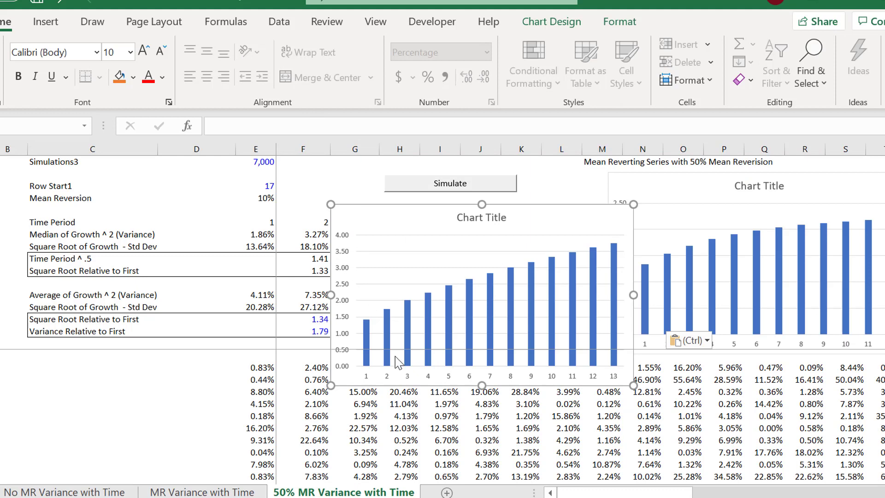
left_click_drag(424, 387, 393, 351)
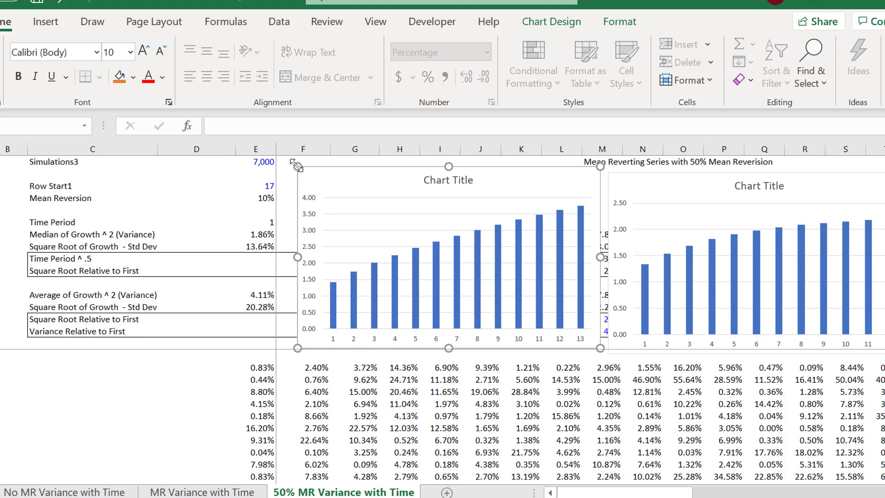
left_click_drag(296, 165, 310, 170)
left_click_drag(443, 245, 633, 355)
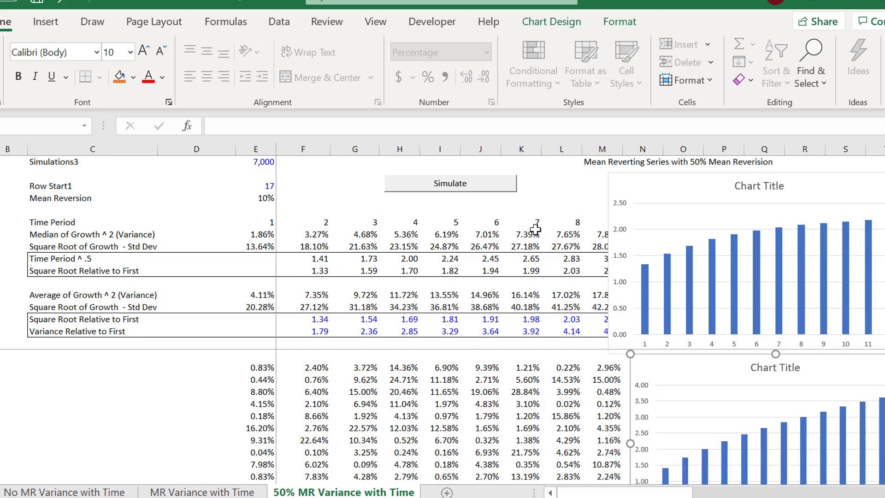
left_click(566, 247)
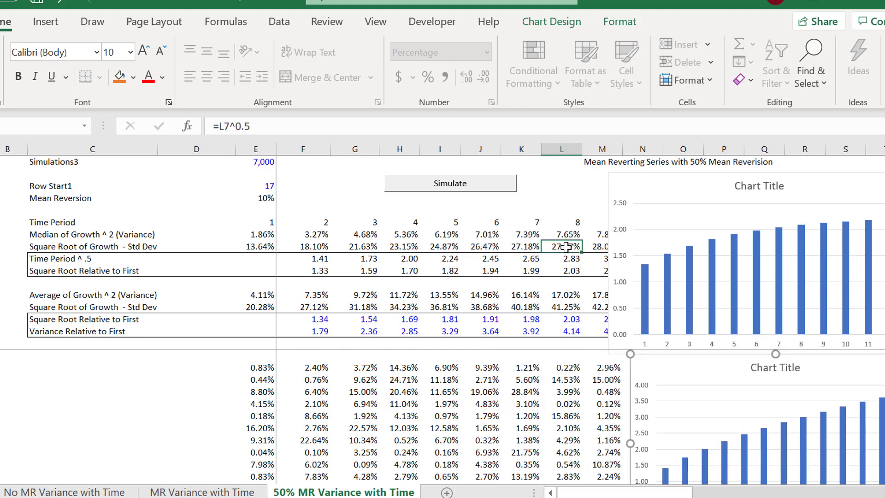
right_click(620, 221)
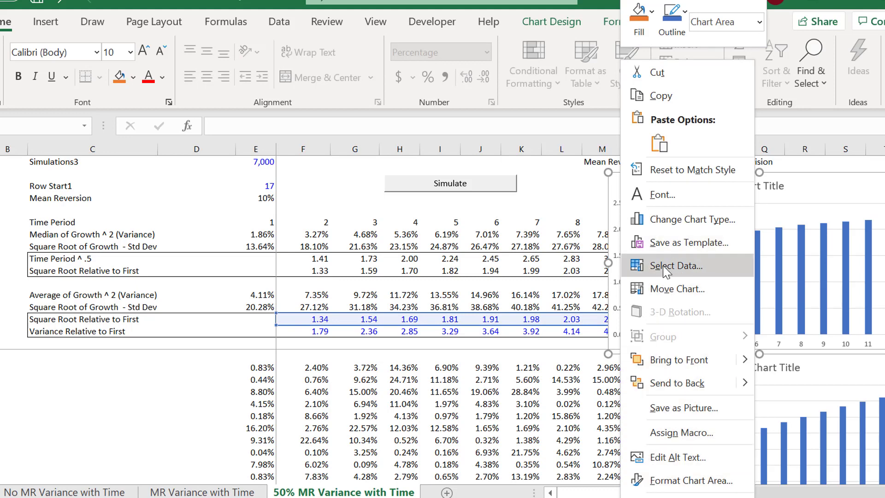
left_click(688, 480)
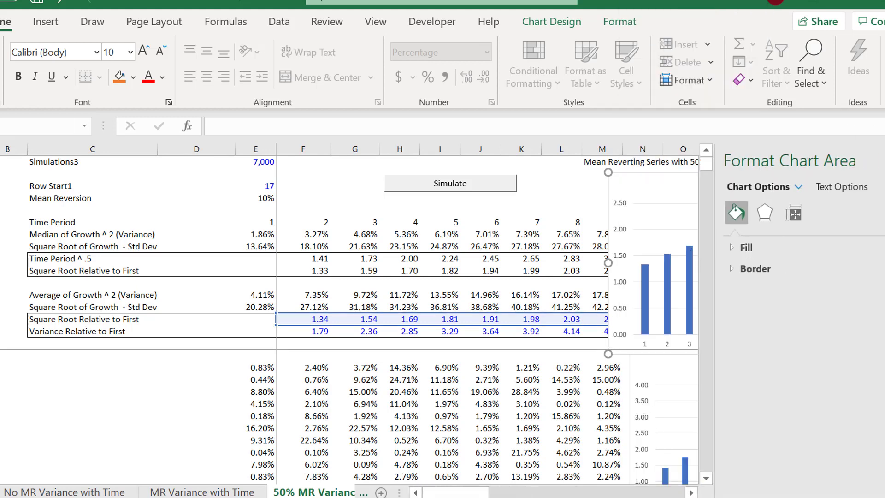
left_click(881, 147)
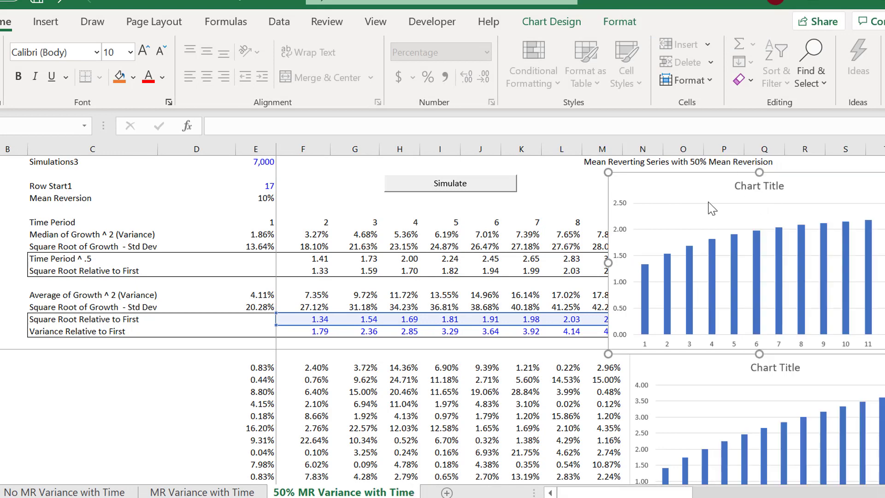
left_click(560, 23)
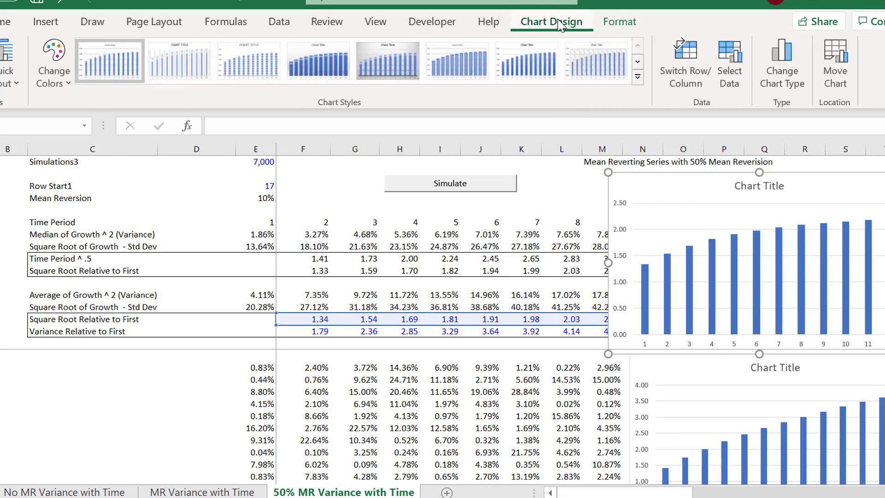
left_click(620, 23)
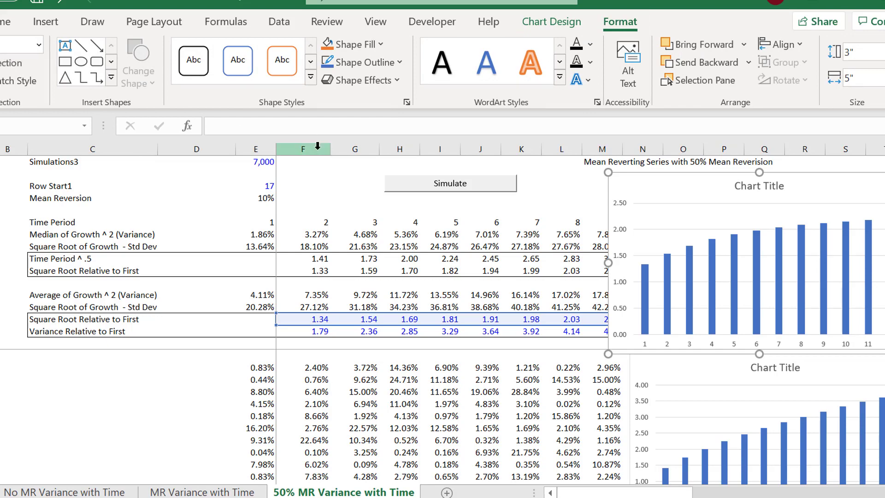
left_click(549, 22)
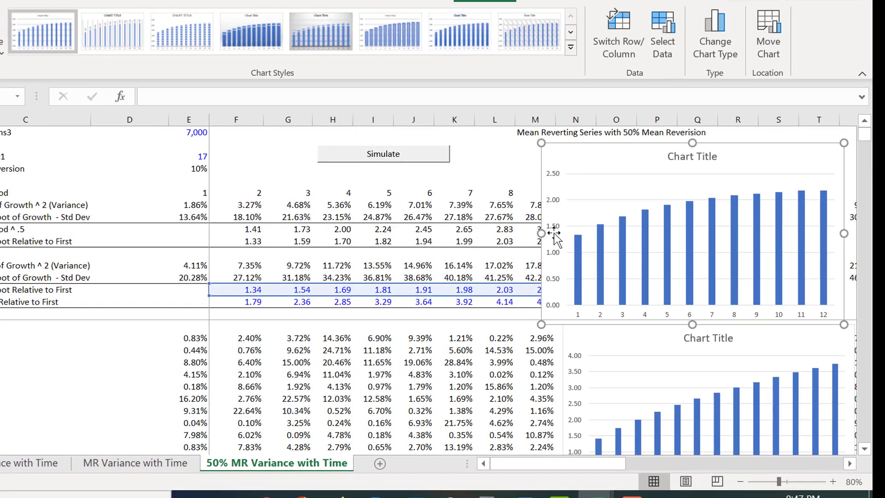
right_click(554, 233)
key("Escape")
left_click(599, 184)
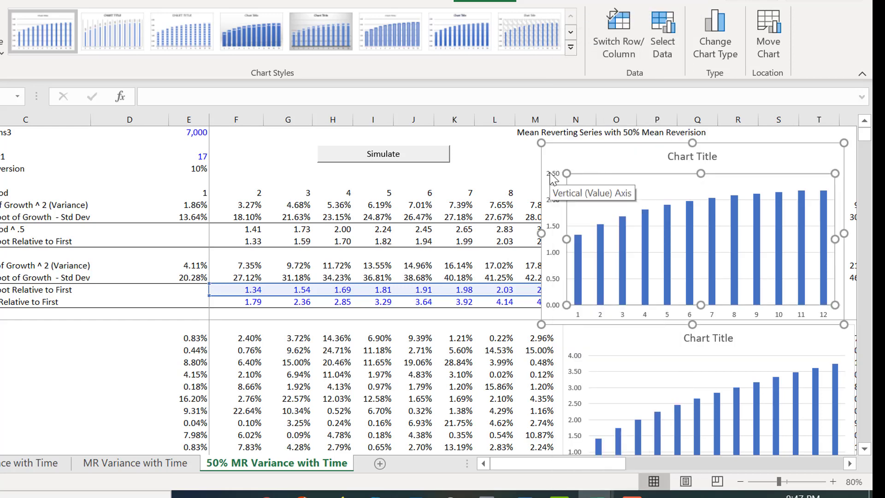
Set the maximum bound of the upper mean-reverting chart's vertical axis to 4.0 and close the axis formatting.
left_click(554, 177)
right_click(553, 178)
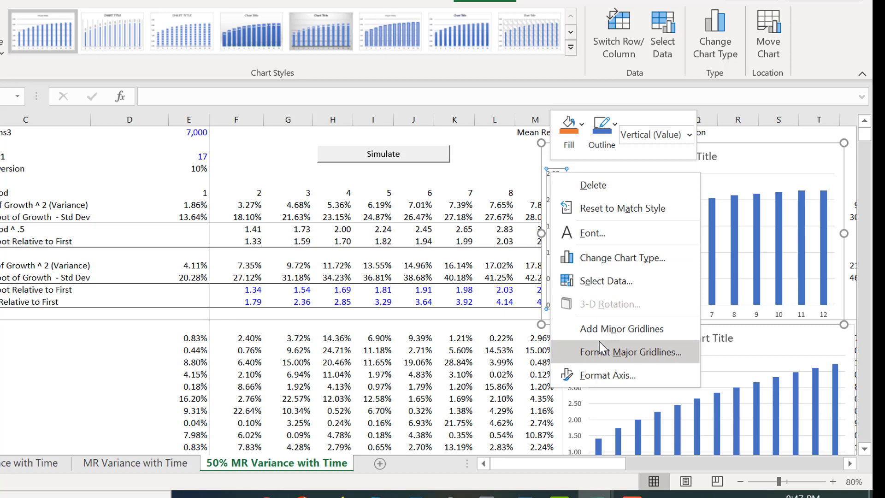
left_click(598, 380)
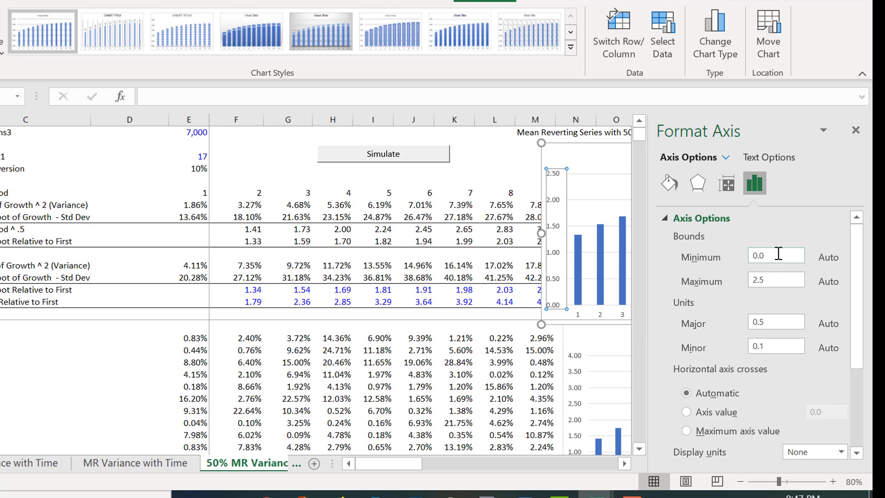
left_click(779, 279)
type("4")
key("Return")
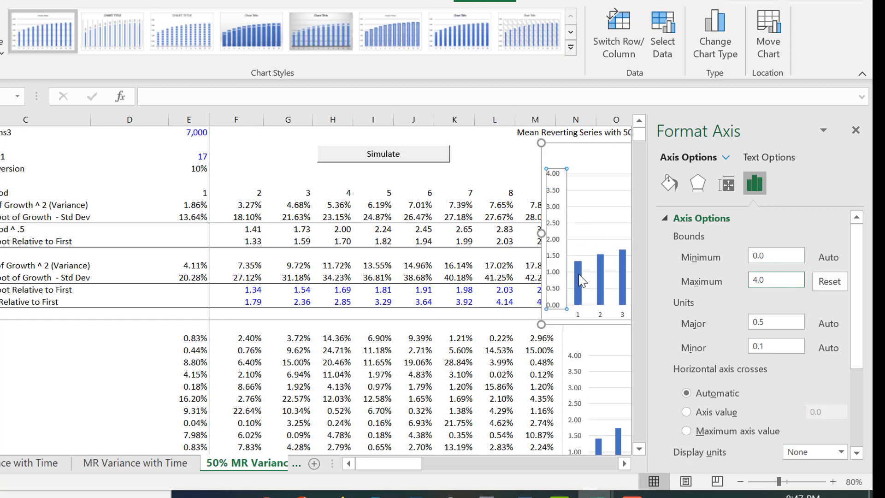
left_click(451, 281)
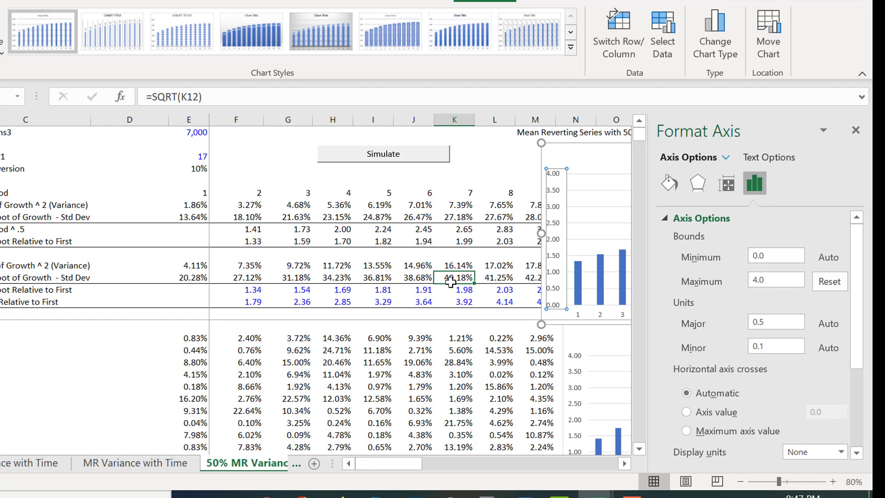
left_click(856, 129)
left_click(406, 312)
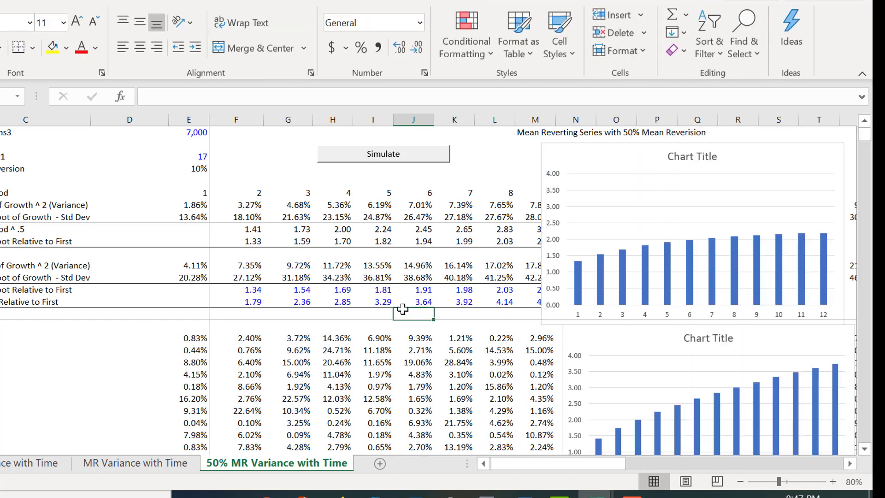
left_click(333, 399)
key("Down")
key("Down")
key("Down")
key("Down")
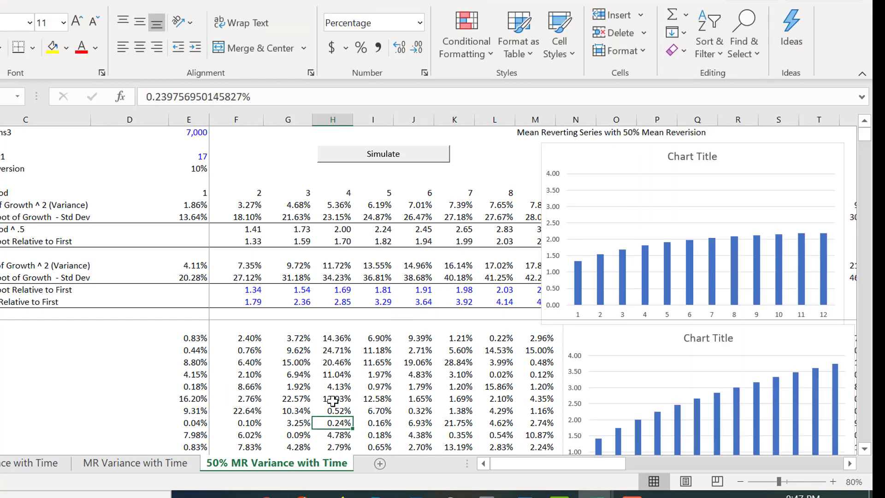
key("Down")
key("Down")
key("Down")
key("Up")
key("Up")
key("Up")
key("Up")
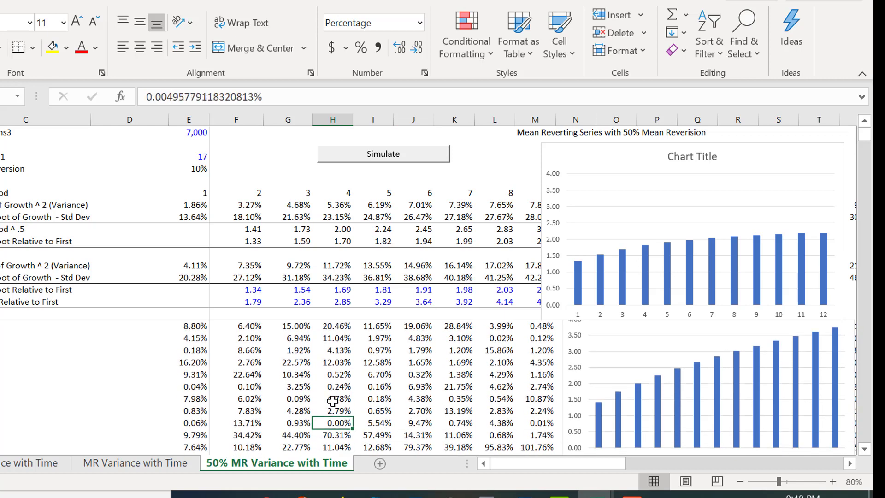
key("Up")
key("Up")
key("Up")
key("Up")
key("Up")
key("Up")
key("Up")
key("Up")
key("Up")
key("Up")
key("Up")
key("Up")
key("Up")
key("Up")
key("Up")
key("Up")
key("Up")
key("Up")
key("Up")
key("Up")
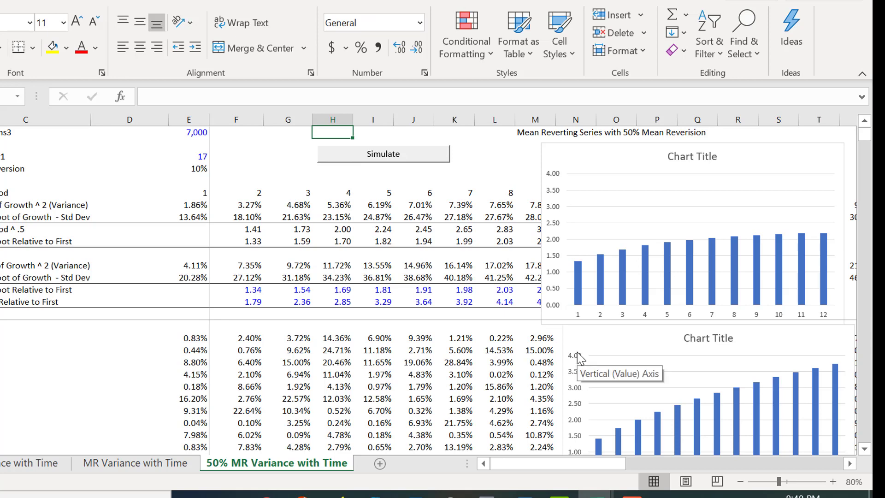
Move the pasted chart up over the results table, directly beside the mean-reverting chart.
left_click_drag(579, 336, 264, 159)
left_click(331, 384)
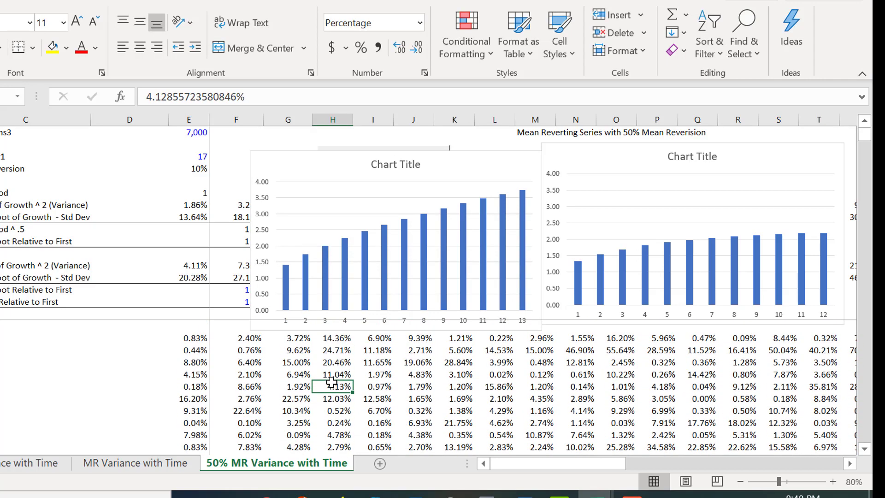
Rename the 50% MR Variance with Time sheet as 20% MR Variance with Time.
double_click(226, 464)
left_click(225, 463)
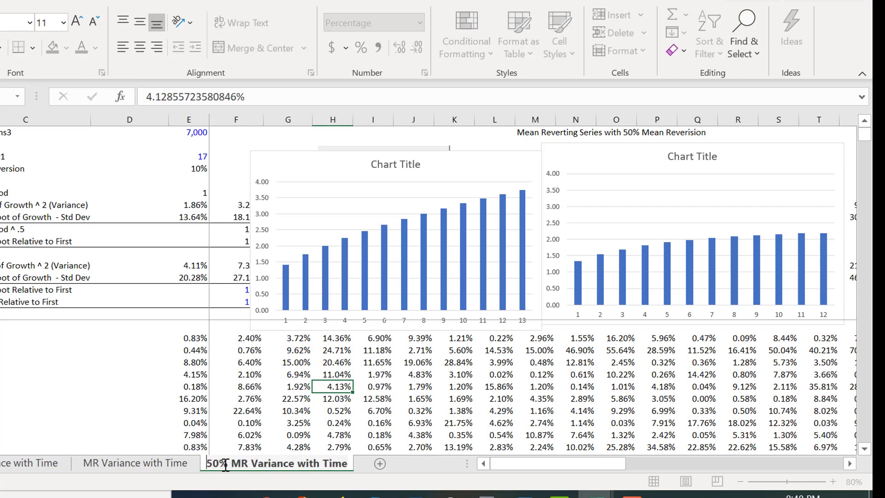
key("Delete")
type("2")
left_click(46, 362)
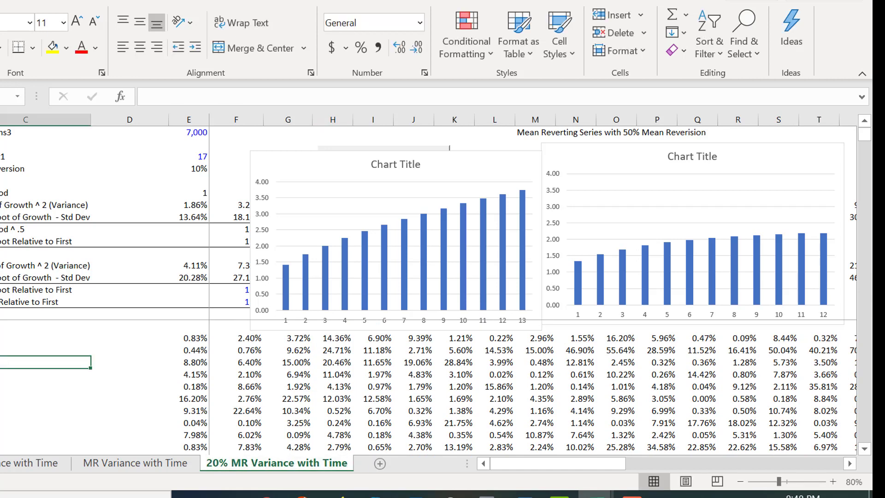
Move the pasted chart to the far side of the mean-reverting chart, off the table, and title it No Mean Reversion.
scroll(428, 387, "down", 3)
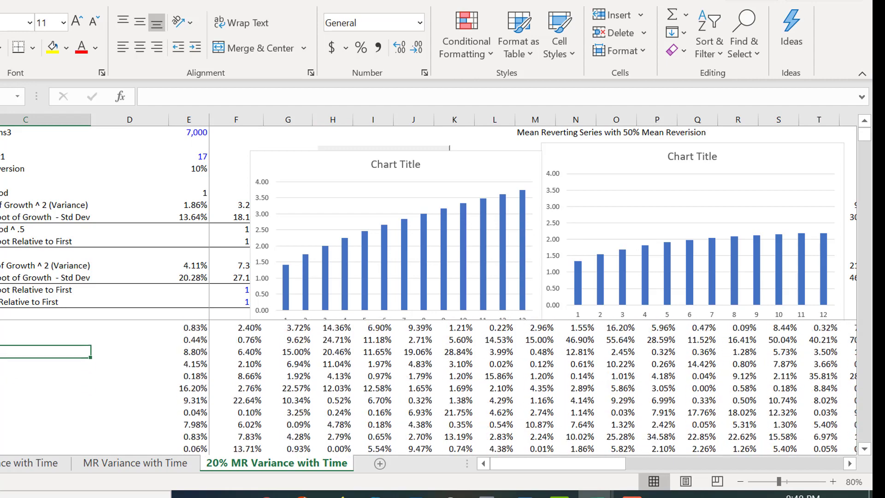
scroll(429, 387, "up", 3)
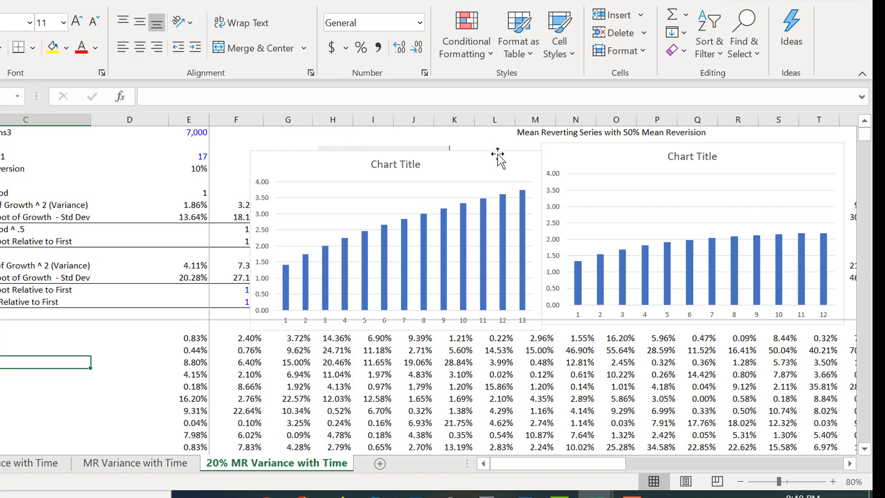
left_click(511, 173)
left_click_drag(511, 173, 790, 142)
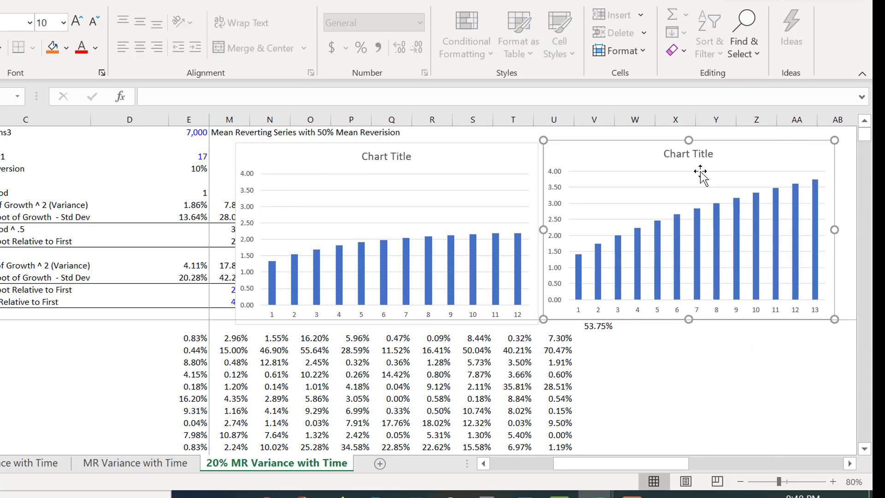
double_click(697, 155)
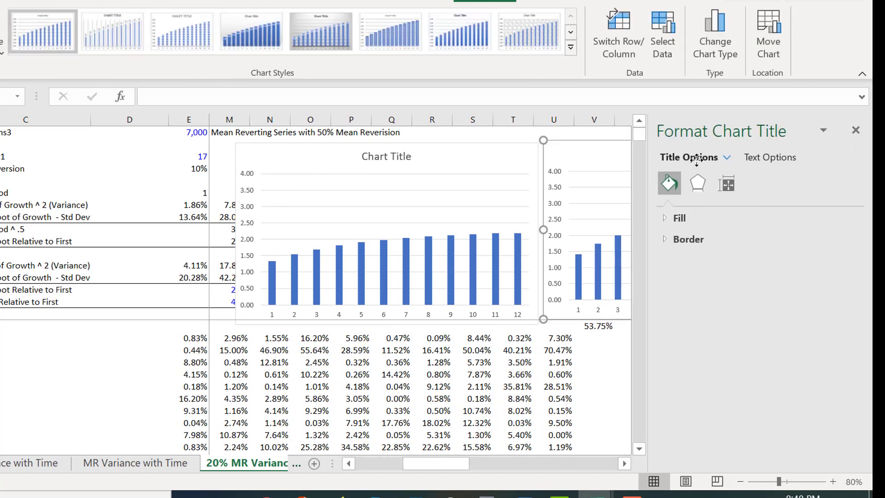
left_click(856, 130)
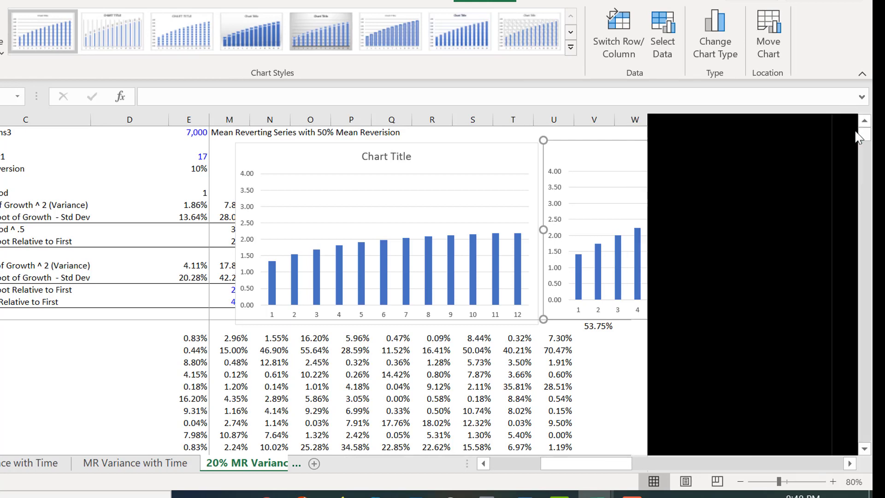
type("No Mean R")
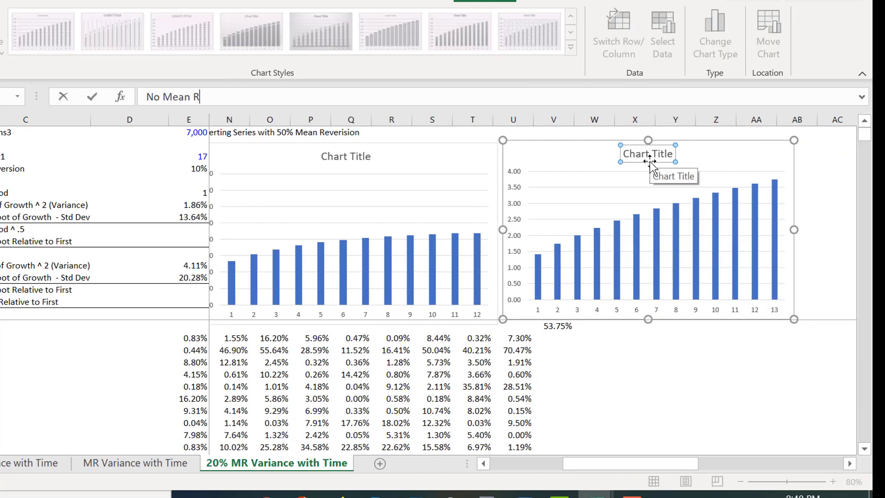
type("eversion")
key("Return")
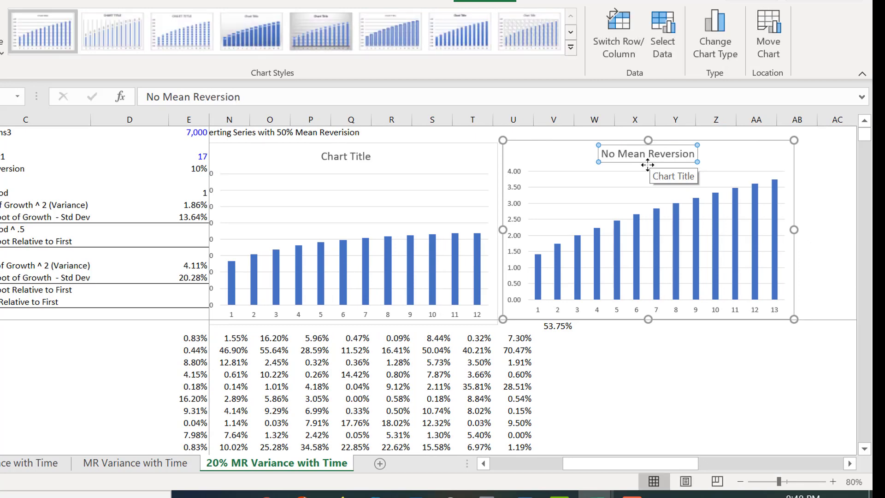
left_click(599, 362)
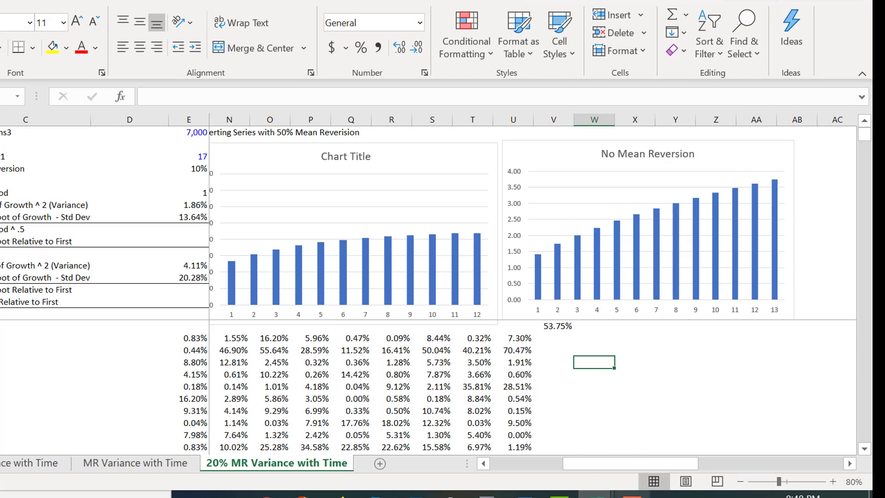
key("F9")
key("F9")
left_click(633, 495)
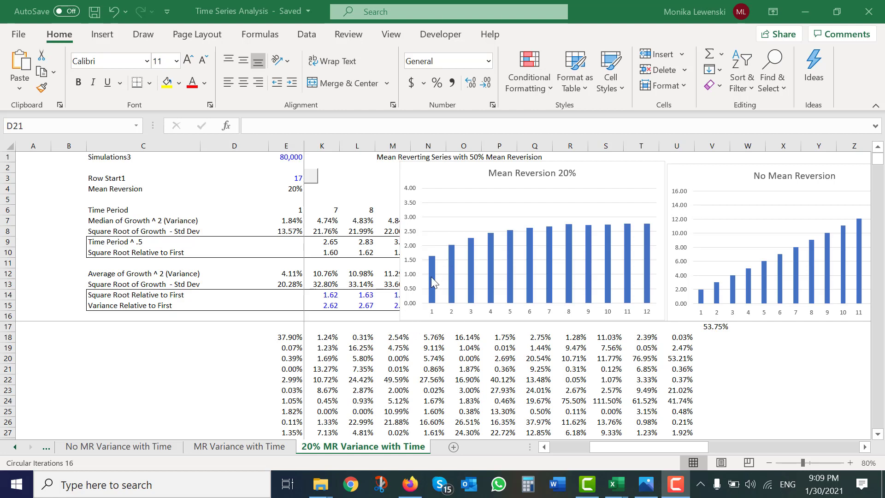
mouse_move(433, 258)
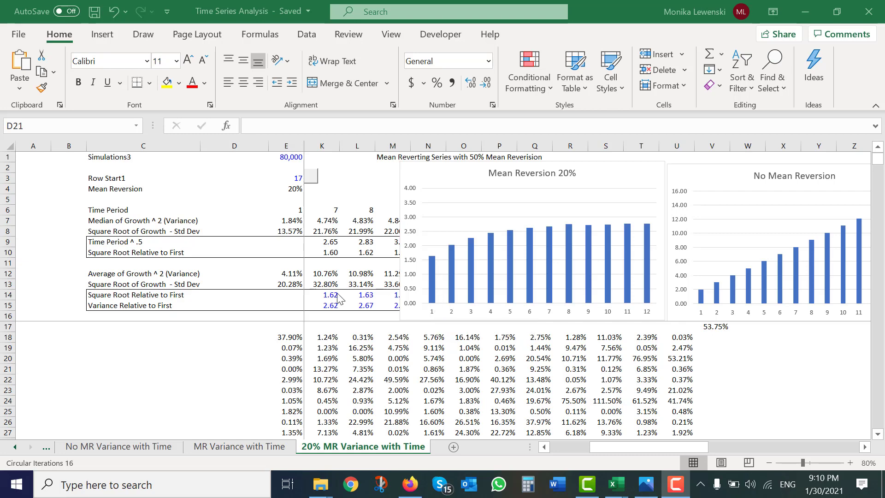
key("F2")
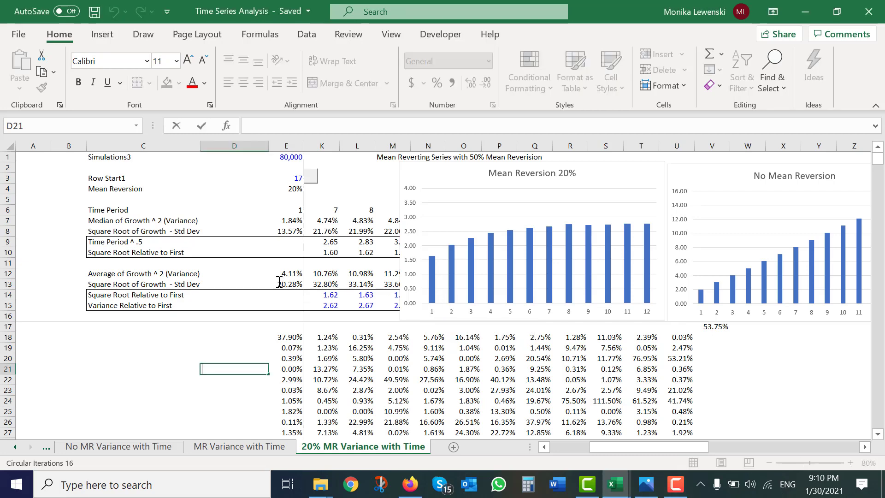
key("Up")
Check the formula of the period 1 Square Root of Growth - Std Dev in E13 and the first period columns.
left_click(280, 284)
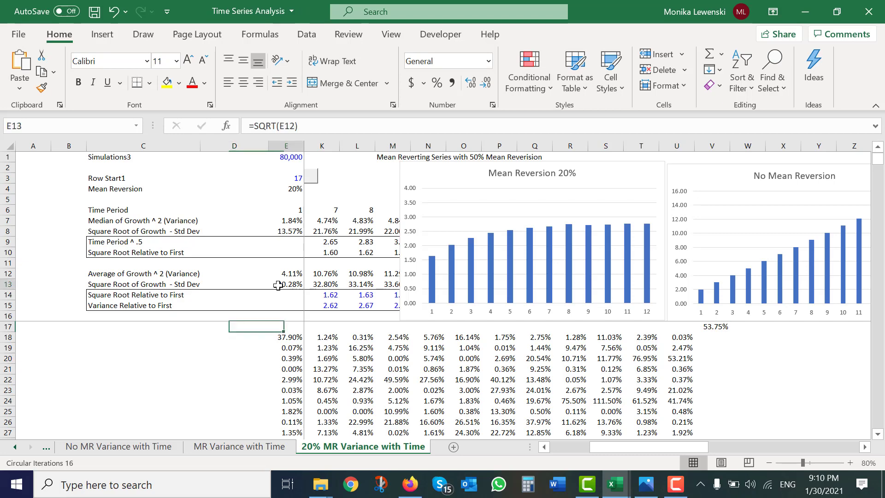
key("Right")
key("Left")
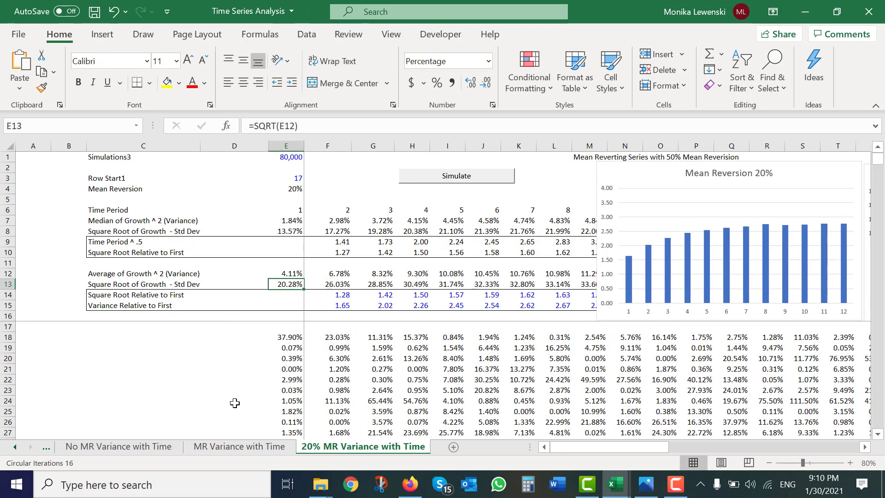
Compare the Square Root of Growth - Std Dev for periods 1 and 2 in E13 and F13 of the 20% MR sheet.
key("Left")
key("Right")
key("Right")
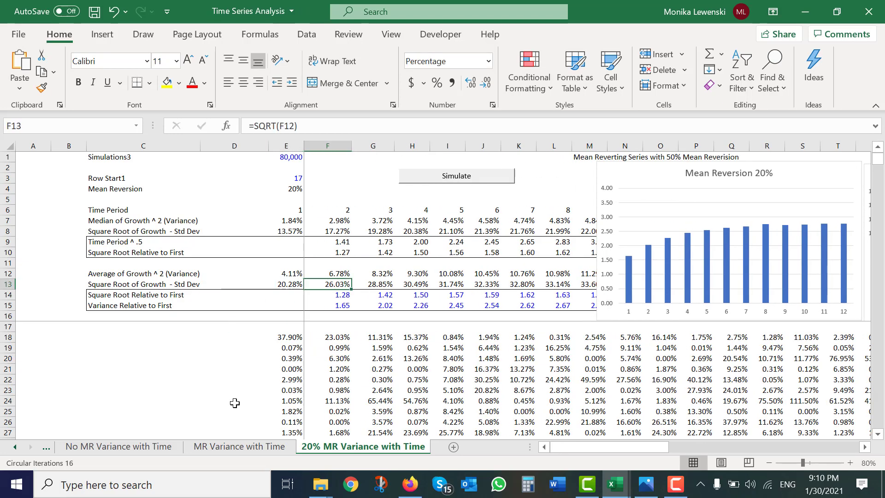
key("Left")
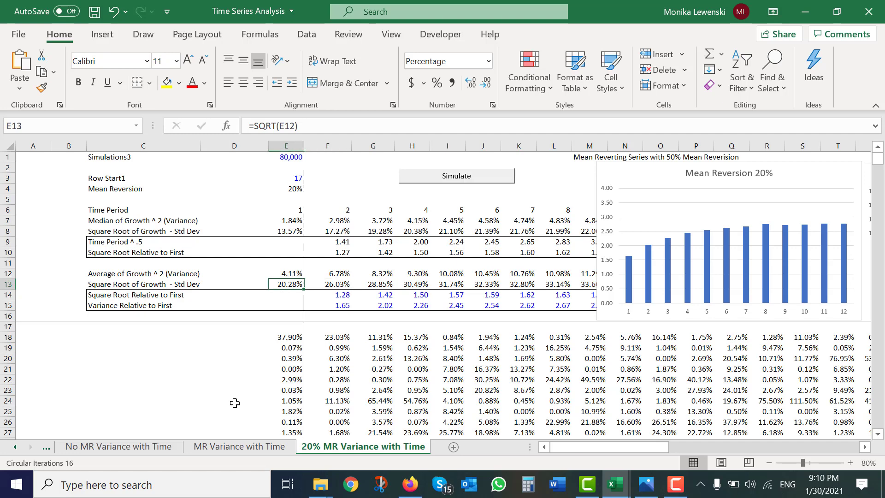
key("Right")
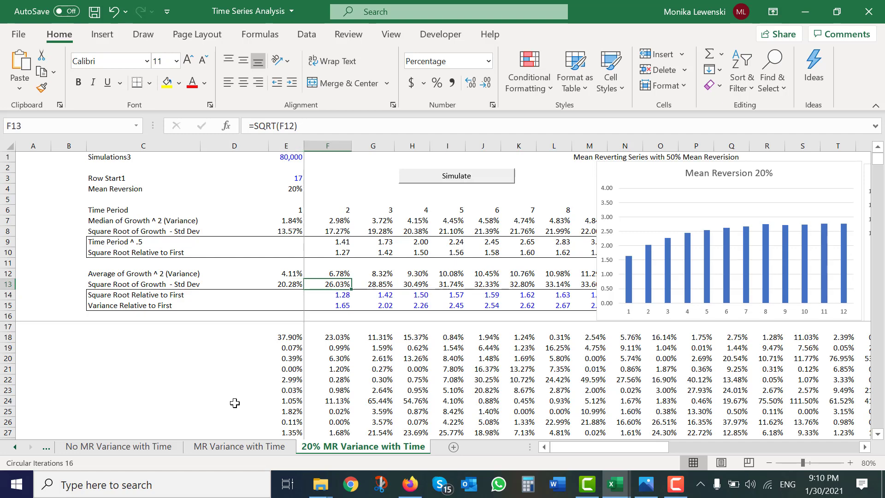
key("Left")
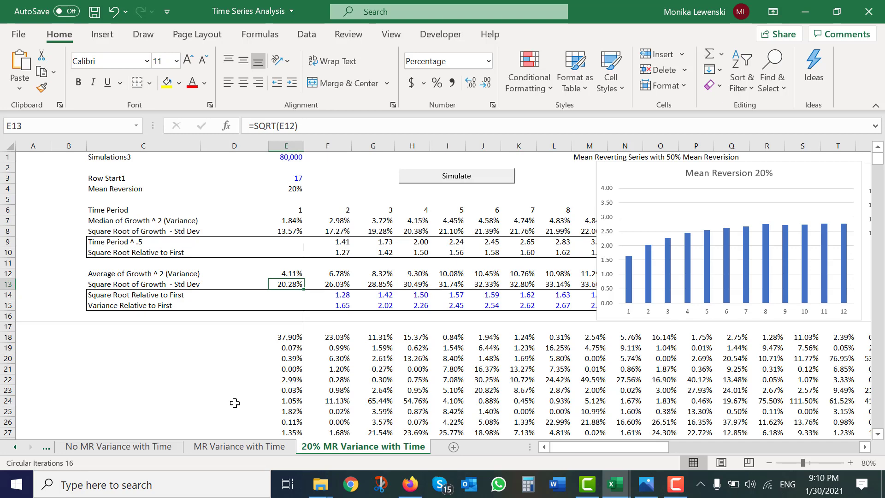
key("Left")
key("Right")
Check the period 1 Square Root of Growth - Std Dev on the MR and No MR Variance with Time sheets against the 20% MR sheet.
key("ctrl+Page_Up")
key("ctrl+Page_Up")
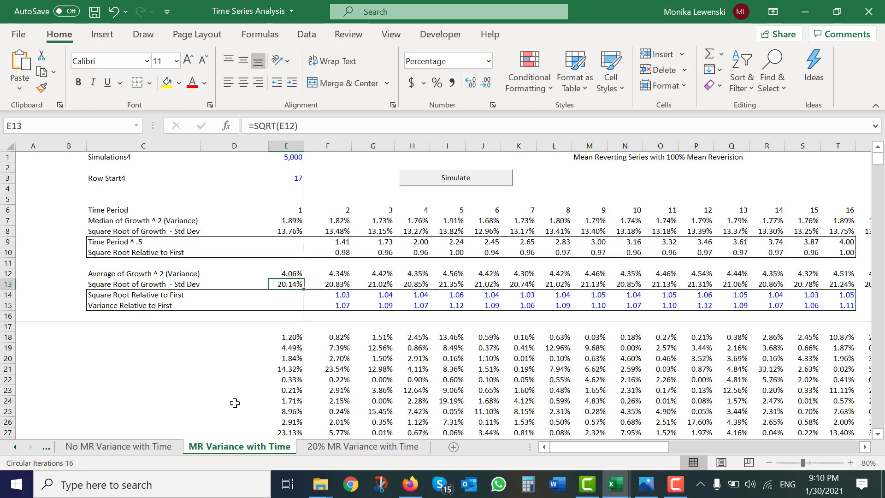
key("Left")
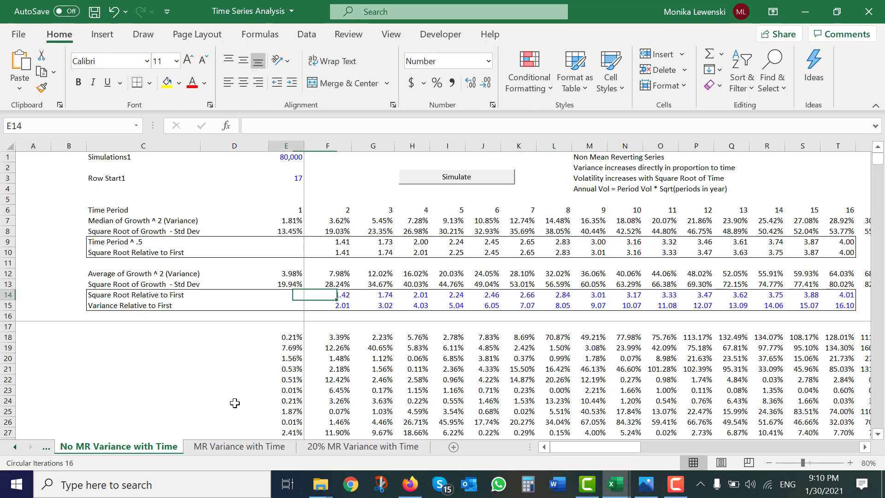
key("Up")
key("Left")
key("Right")
key("ctrl+Page_Down")
key("ctrl+Page_Down")
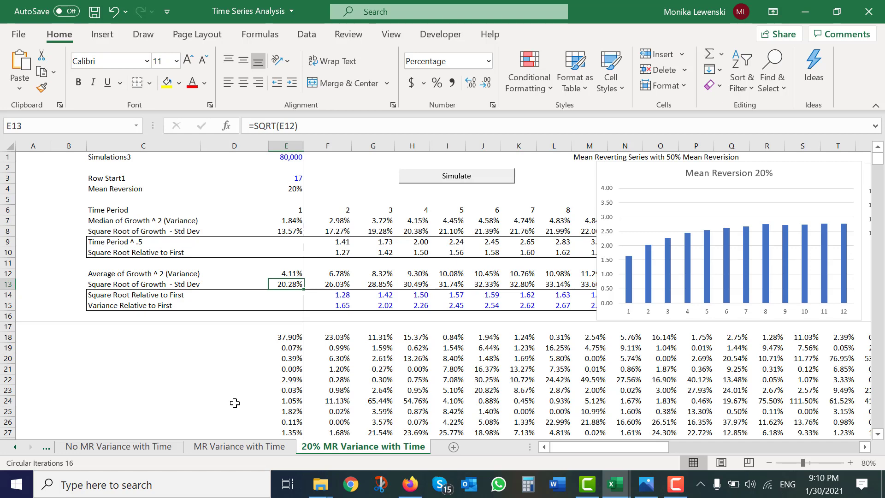
Review how the standard deviation in row 13 develops from period 1 to period 2 under 20% mean reversion.
key("Right")
key("Left")
key("Right")
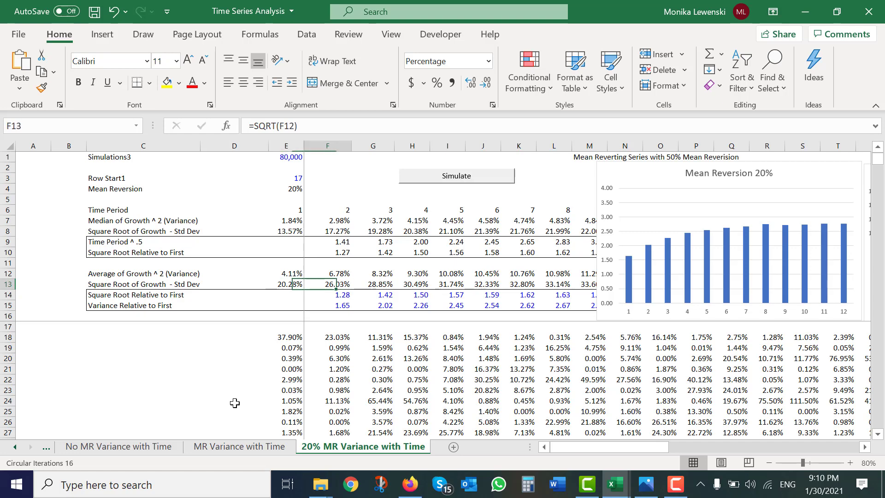
key("Left")
key("Right")
Inspect the period 2 Square Root Relative to First formula in F14 and the cells it references.
key("Down")
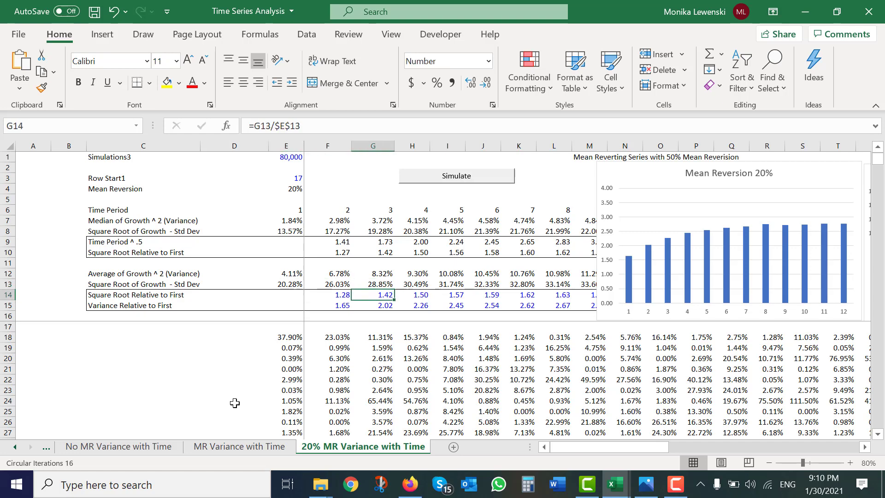
key("Left")
key("Right")
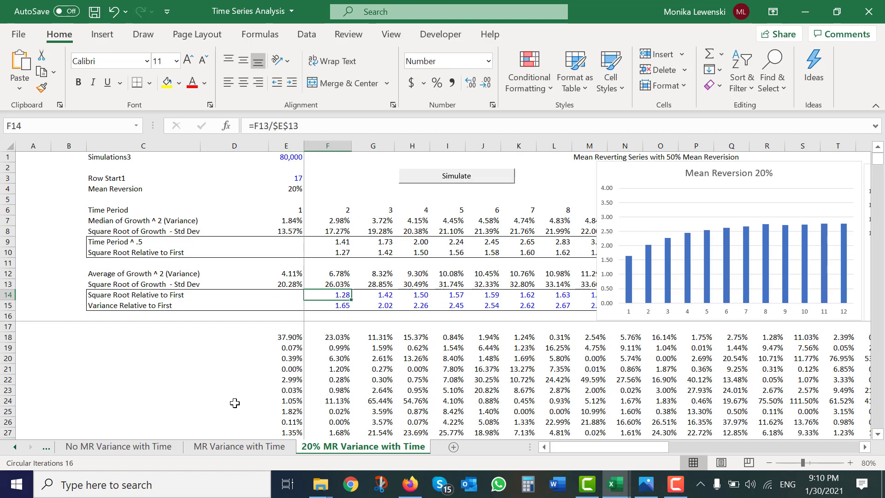
key("Down")
key("Up")
key("F2")
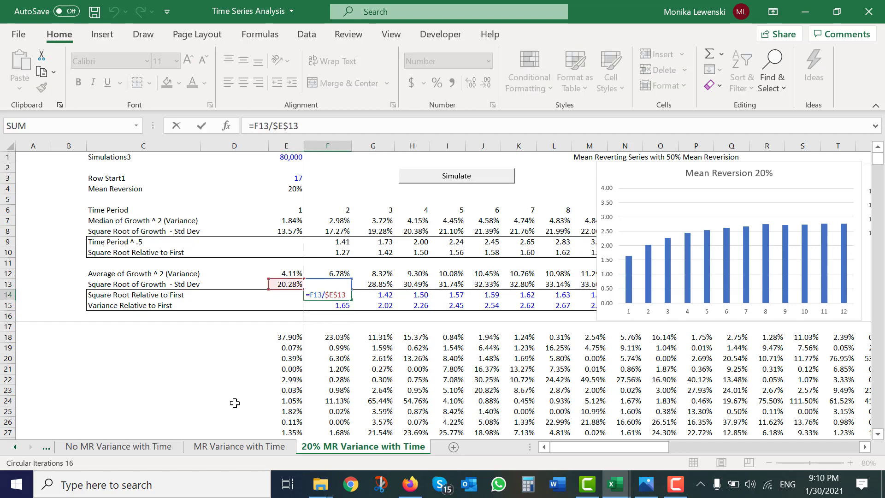
key("Escape")
key("Up")
key("Down")
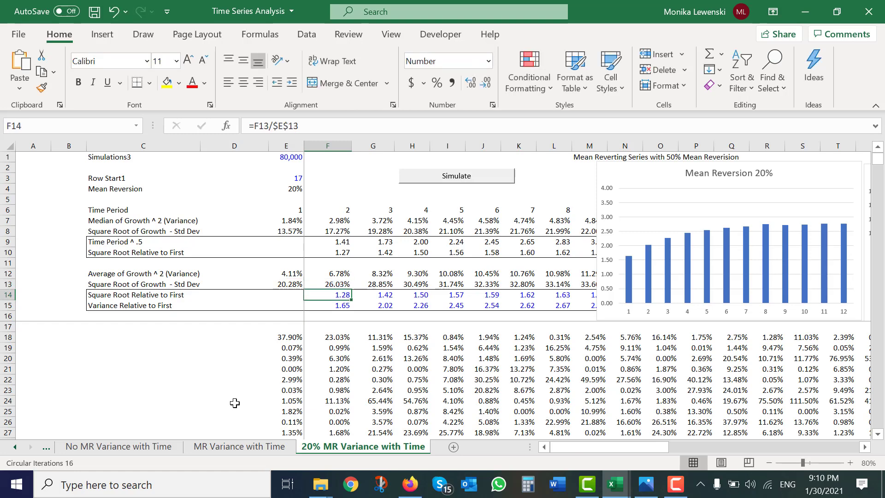
Examine the period 2 Square Root Relative to First in row 14 of the No MR and MR Variance with Time sheets.
key("ctrl+Page_Up")
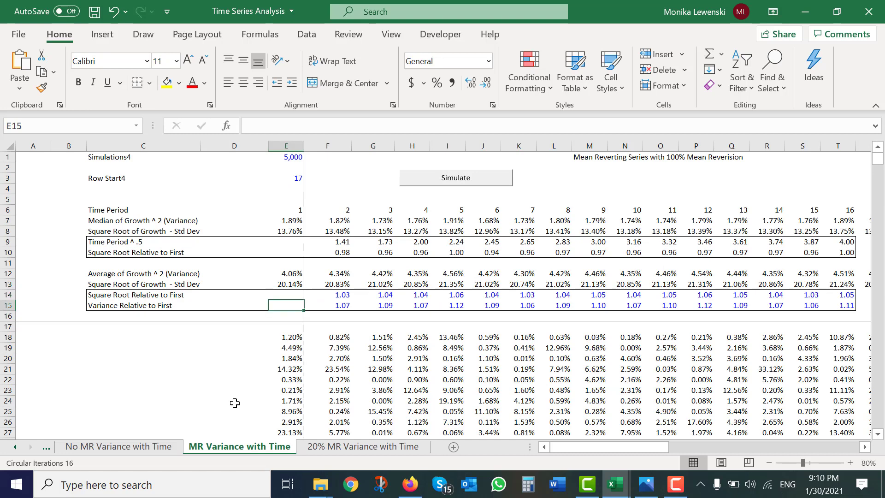
key("ctrl+Page_Up")
key("ctrl+Page_Down")
key("ctrl+Page_Up")
key("Right")
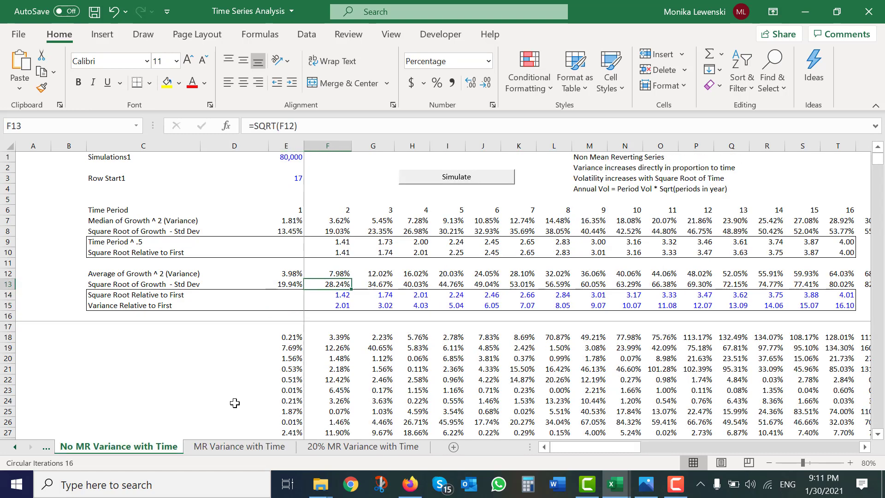
key("Down")
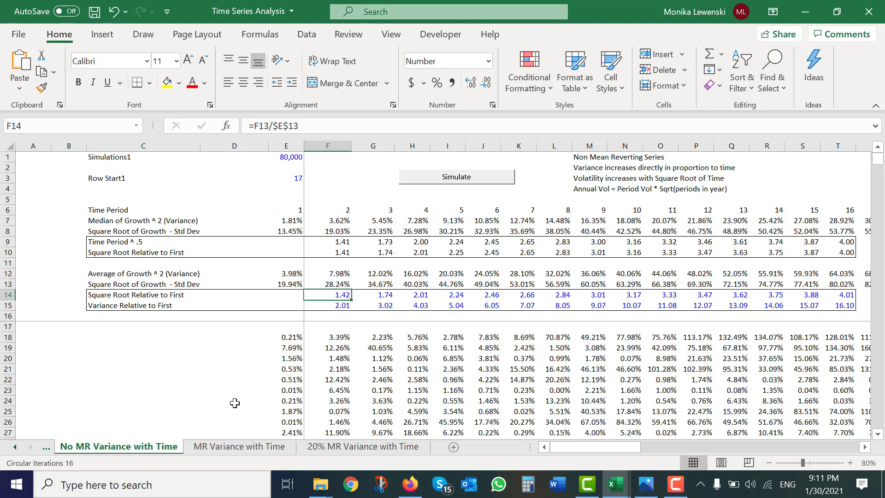
key("ctrl+Page_Down")
key("Up")
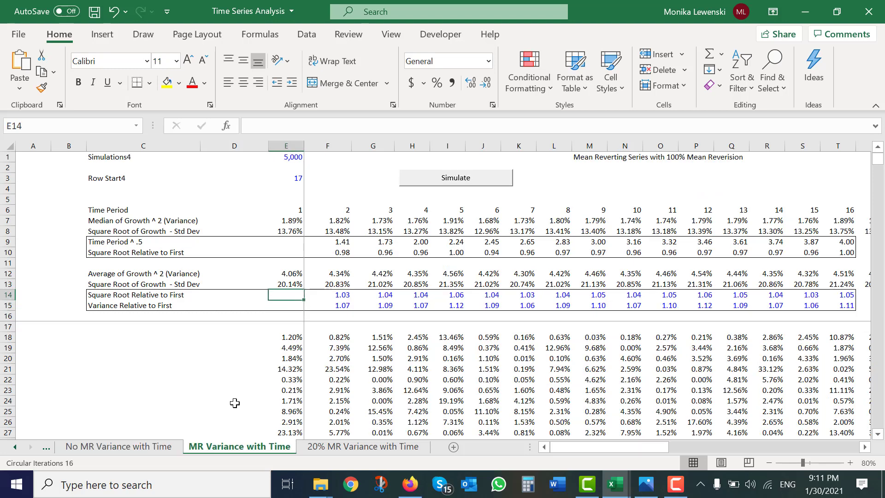
Examine the Square Root Relative to First for the early periods in row 14 of the 20% MR Variance with Time sheet.
key("ctrl+Page_Down")
key("Right")
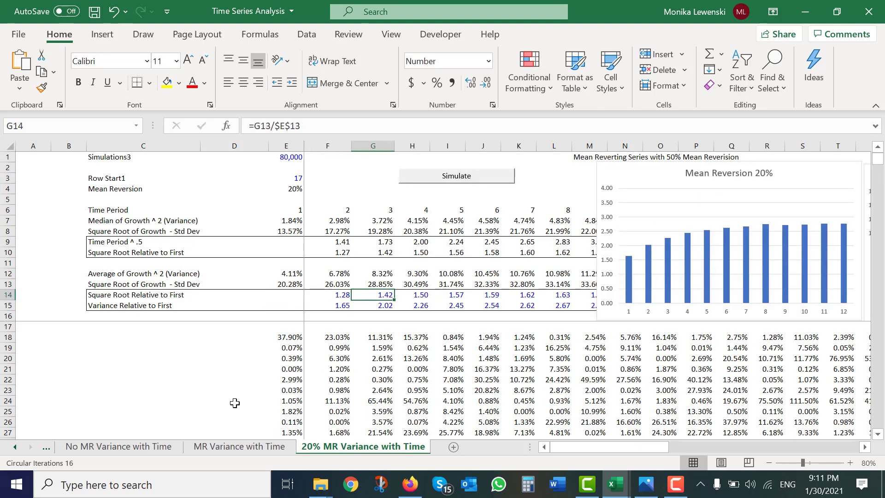
key("Left")
key("Right")
key("Right")
key("Left")
Compare the period 3 Square Root Relative to First on the No MR sheet with row 14 of the MR Variance with Time sheet.
key("ctrl+Page_Up")
key("ctrl+Page_Up")
key("Right")
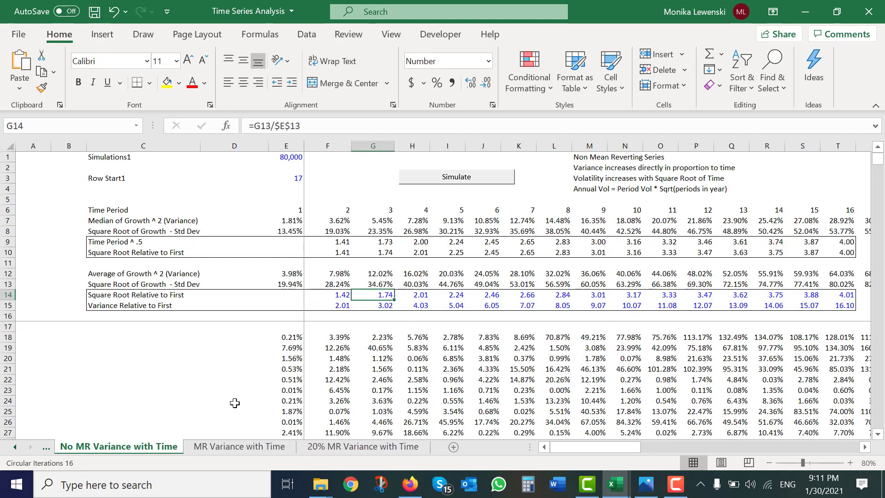
key("ctrl+Page_Down")
key("Right")
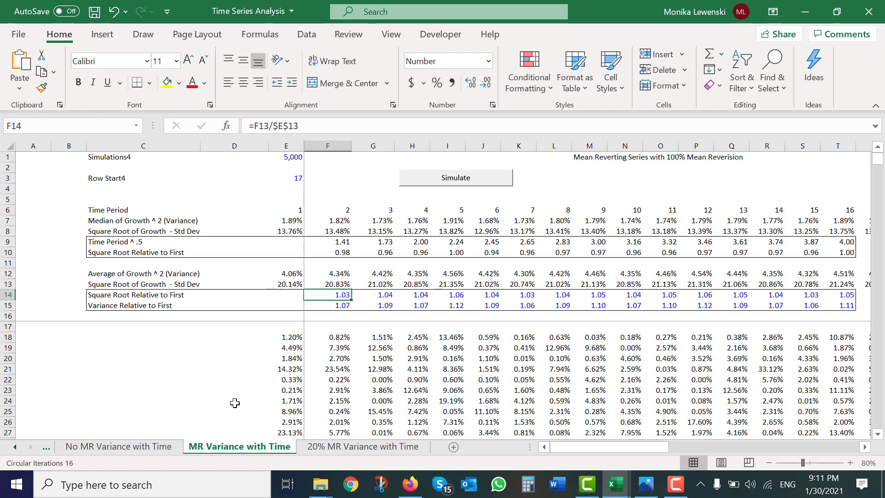
Follow the Square Root Relative to First across the periods in row 14 of the 20% MR Variance with Time sheet.
key("ctrl+Page_Down")
key("Right")
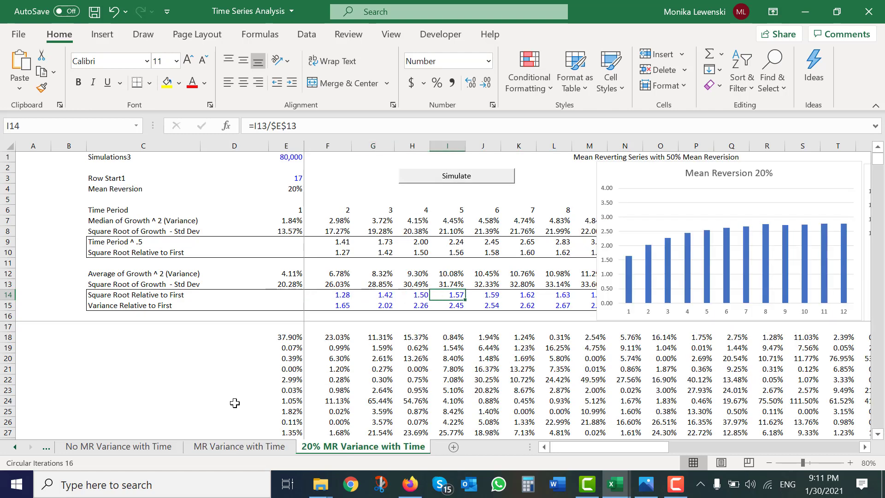
key("Right")
key("Left")
key("Right")
key("Right")
key("Right")
key("Left")
key("Left")
key("Left")
key("Left")
key("Left")
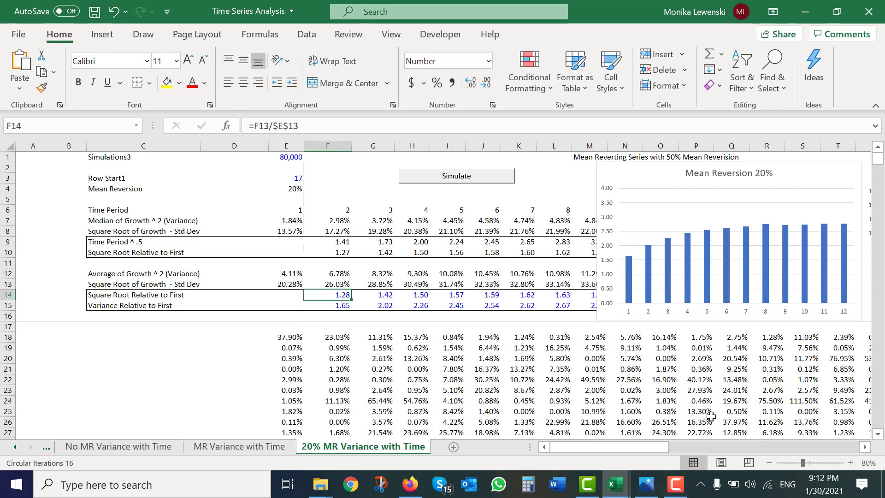
left_click(676, 484)
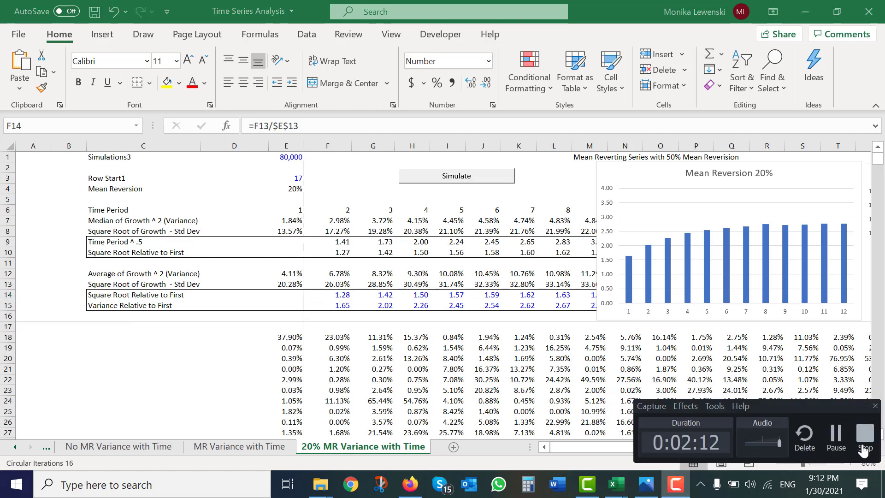